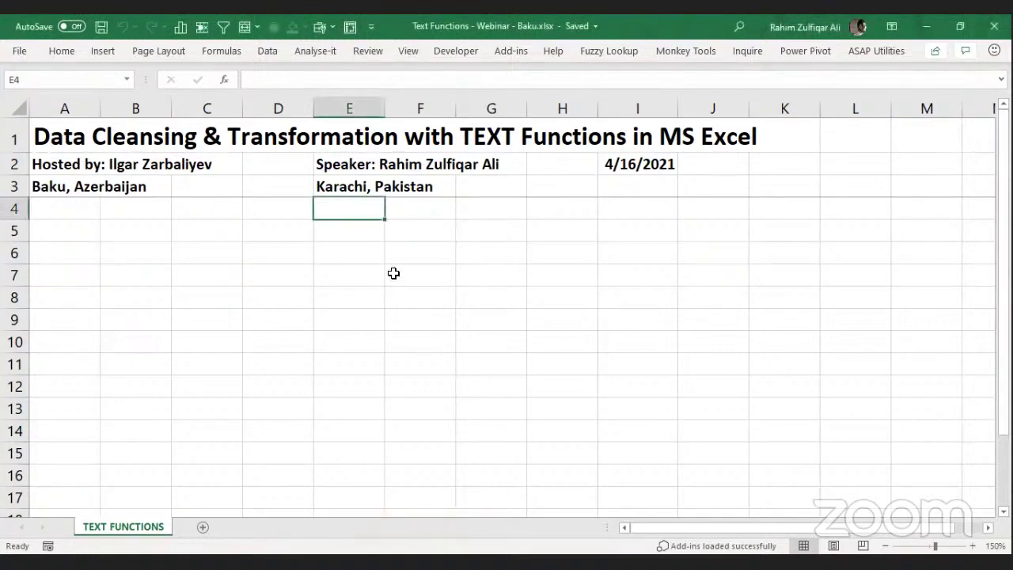
Look around the sheet's cells, then zoom in to enlarge the view.
left_click(515, 238)
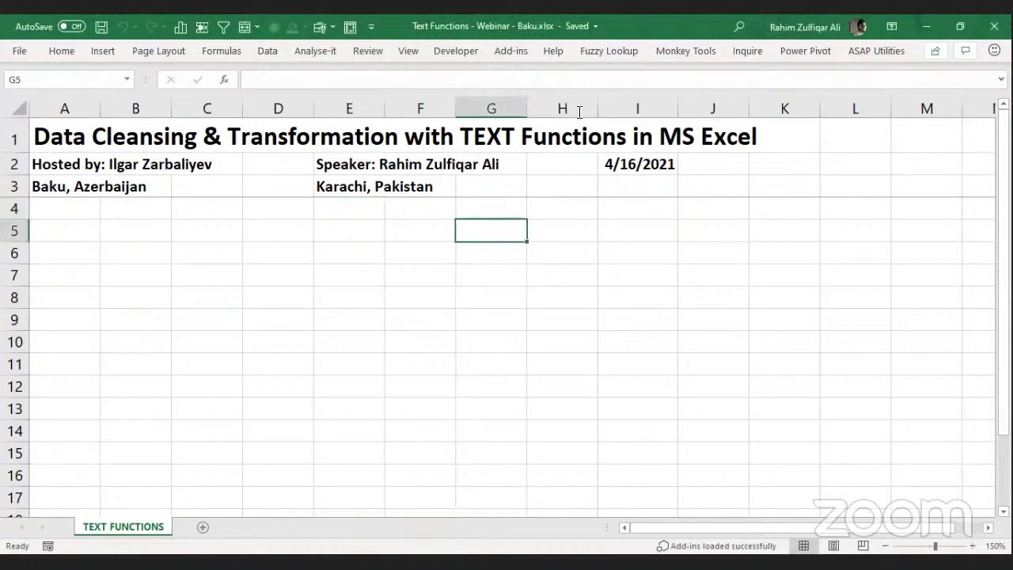
key("Left")
key("Left")
key("Left")
key("Left")
key("Left")
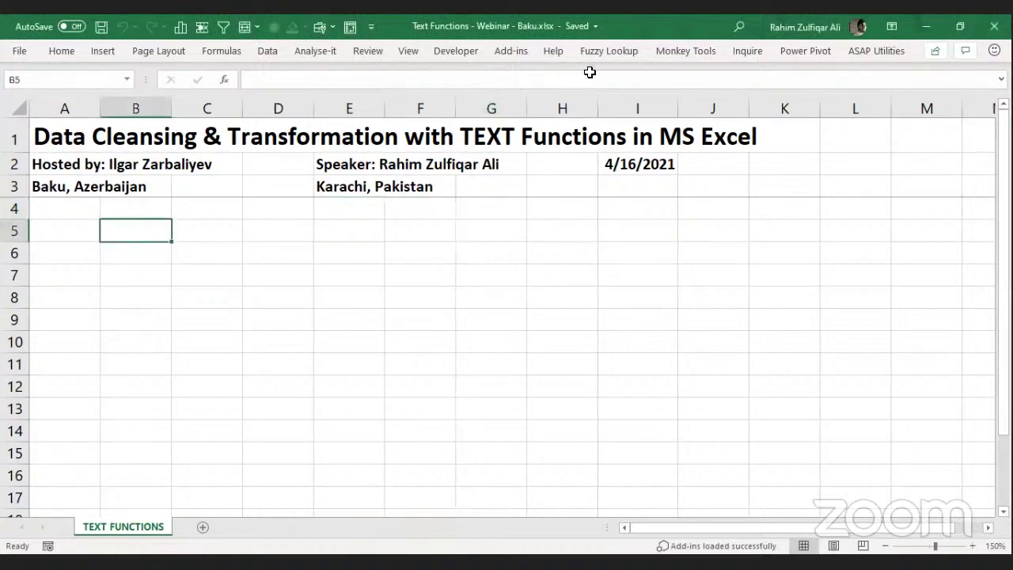
left_click(449, 249)
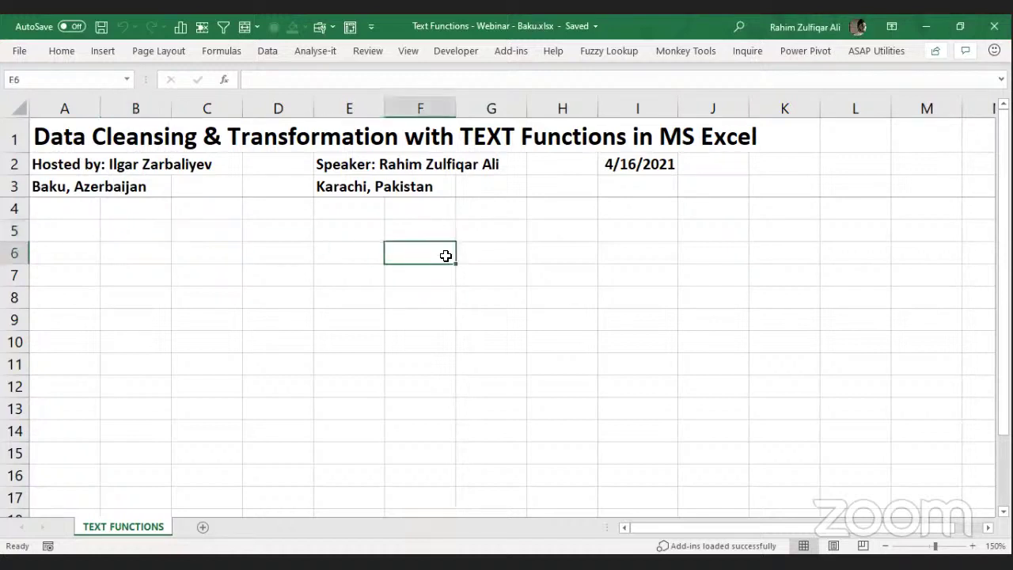
left_click(580, 306)
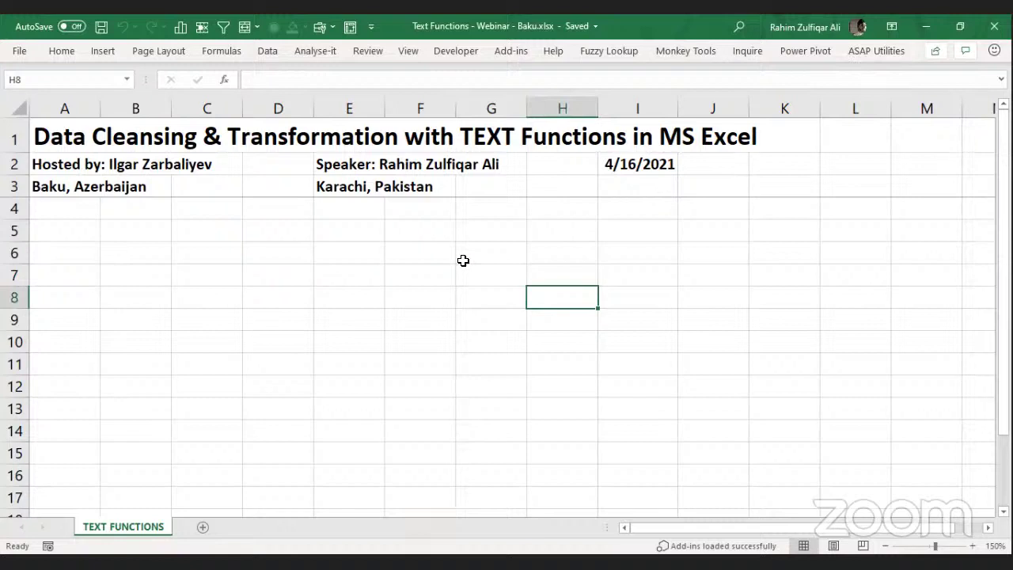
left_click(349, 231)
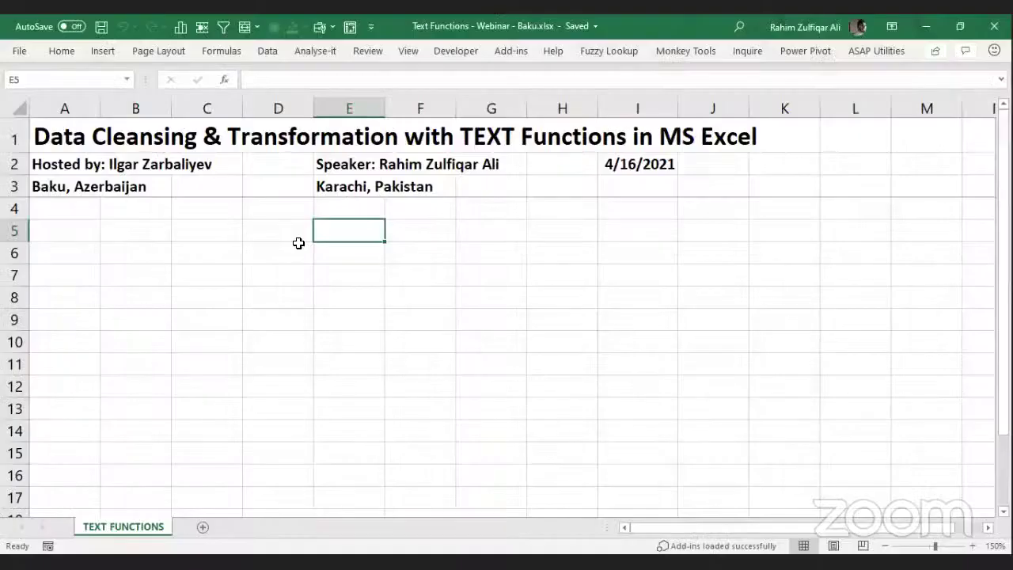
left_click(301, 249)
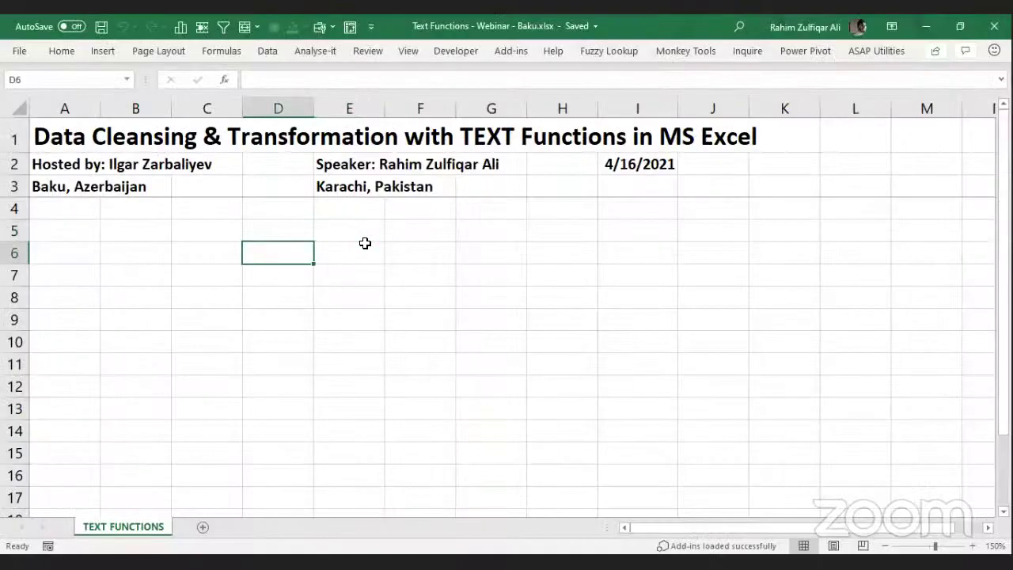
key("Home")
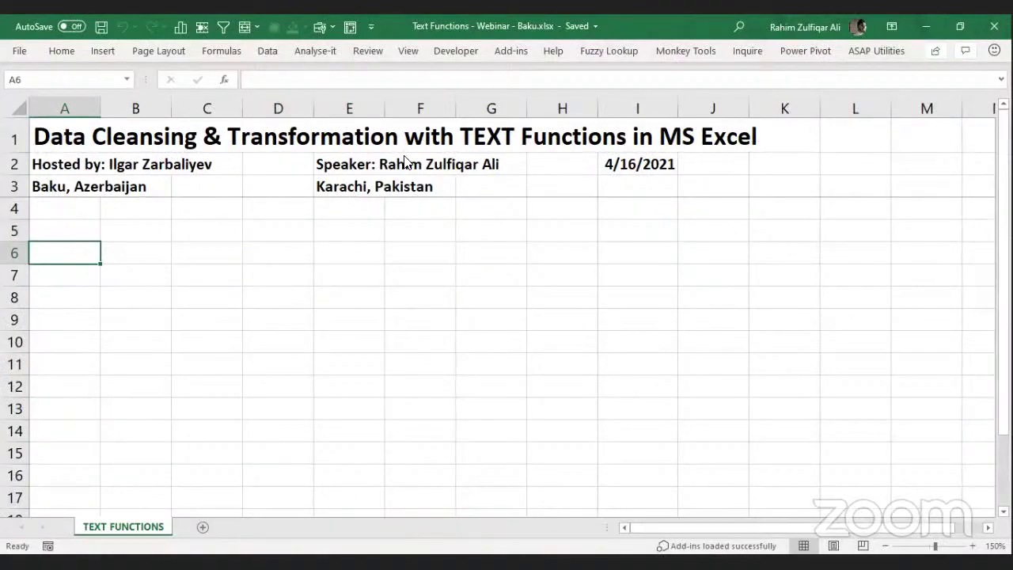
key("Up")
key("Right")
key("Right")
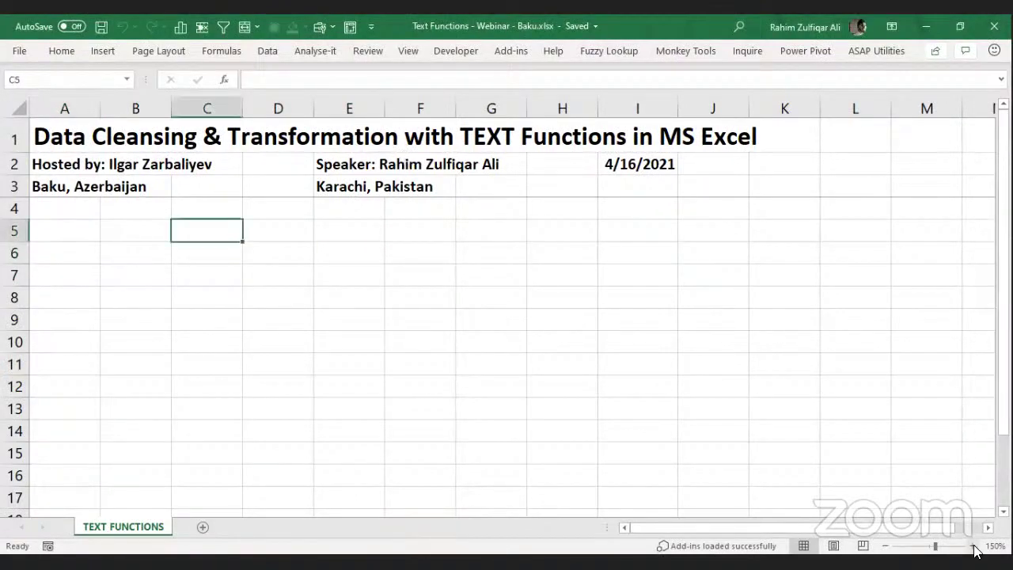
left_click(969, 546)
left_click(970, 546)
left_click(970, 545)
left_click(969, 546)
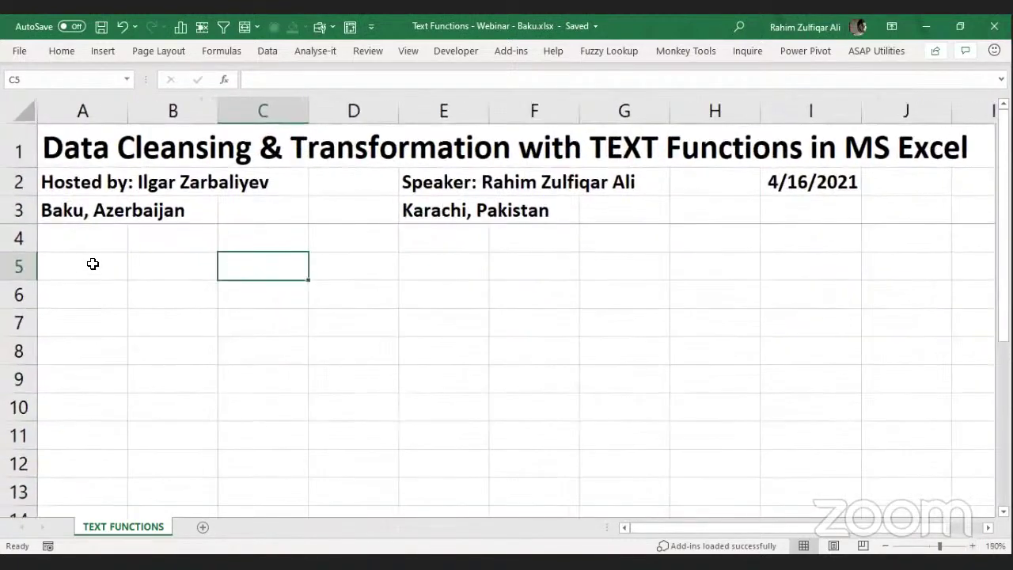
Enter 'Formula' in A4 and 'Function' in A5.
left_click(91, 264)
left_click(90, 240)
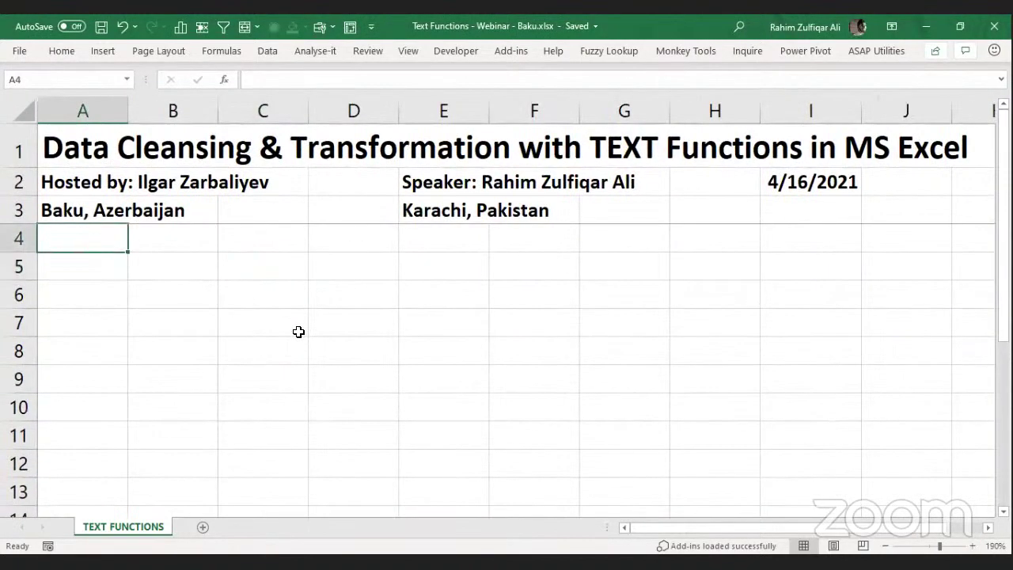
type("Formula")
key("Return")
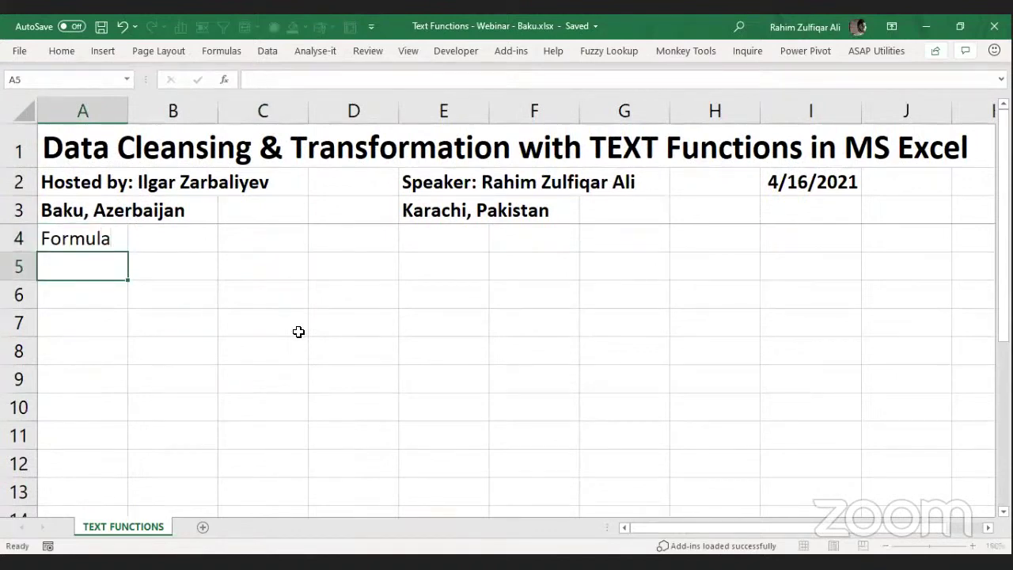
type("Function")
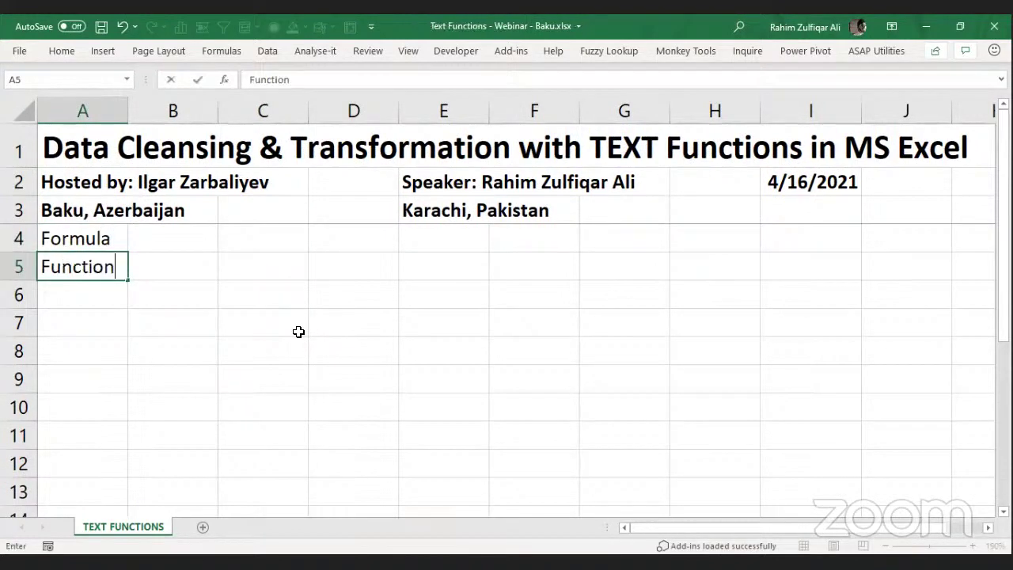
key("Return")
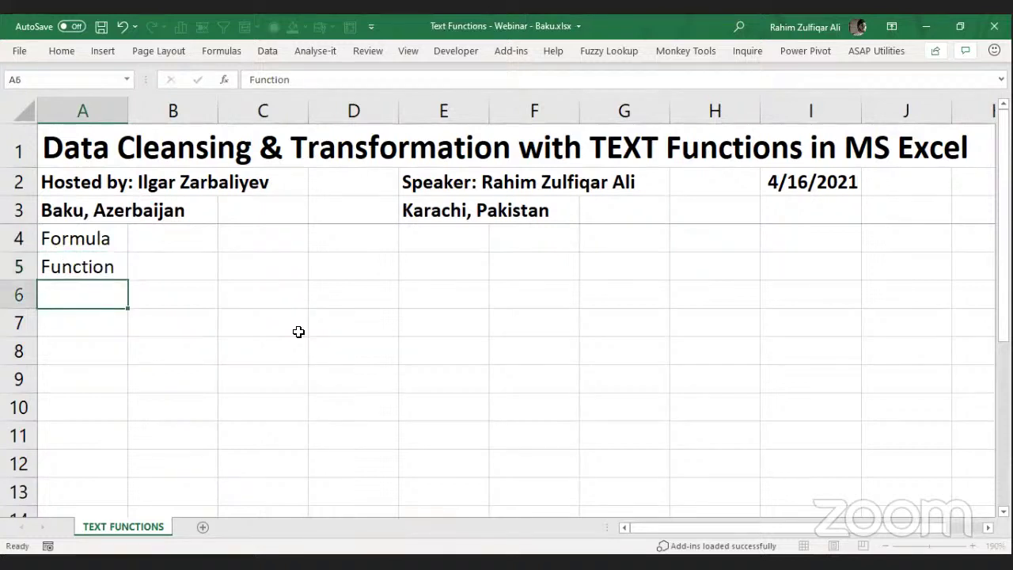
key("Up")
key("Up")
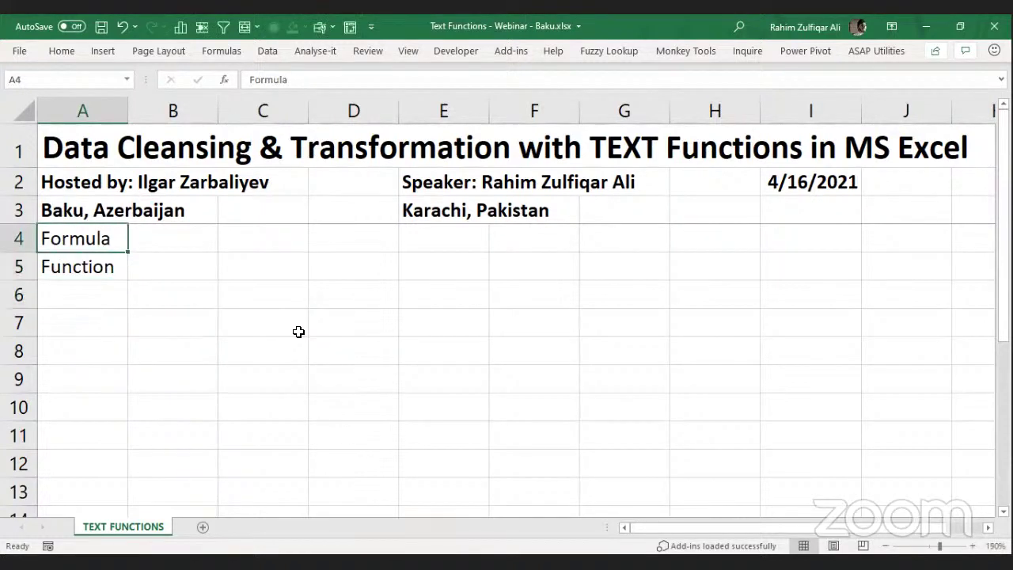
left_click(197, 271)
left_click(103, 247)
key("Down")
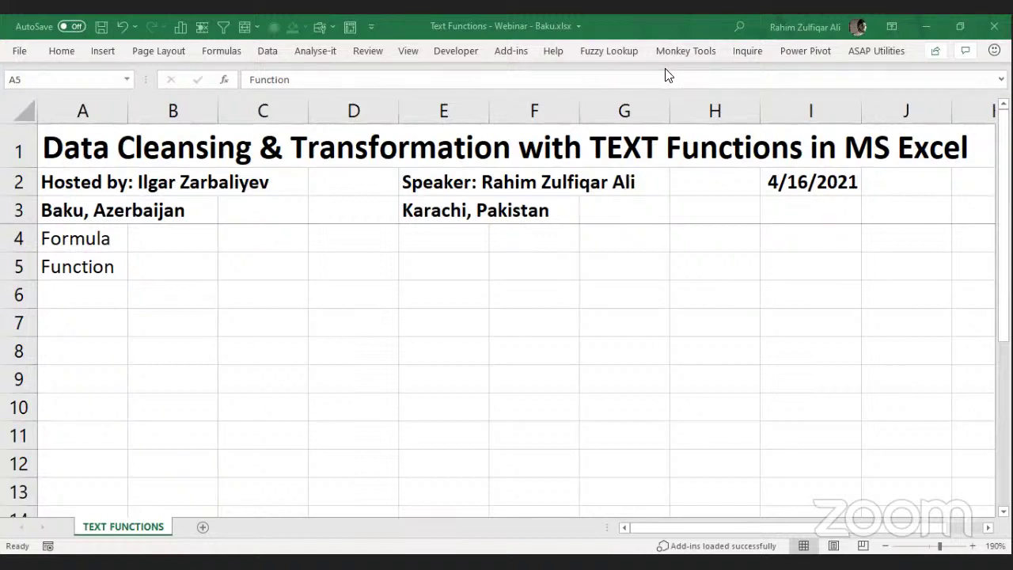
Write 'A pre defined set of instructions' in B5 and 'Combination of functions in a cell' in B4.
left_click(170, 265)
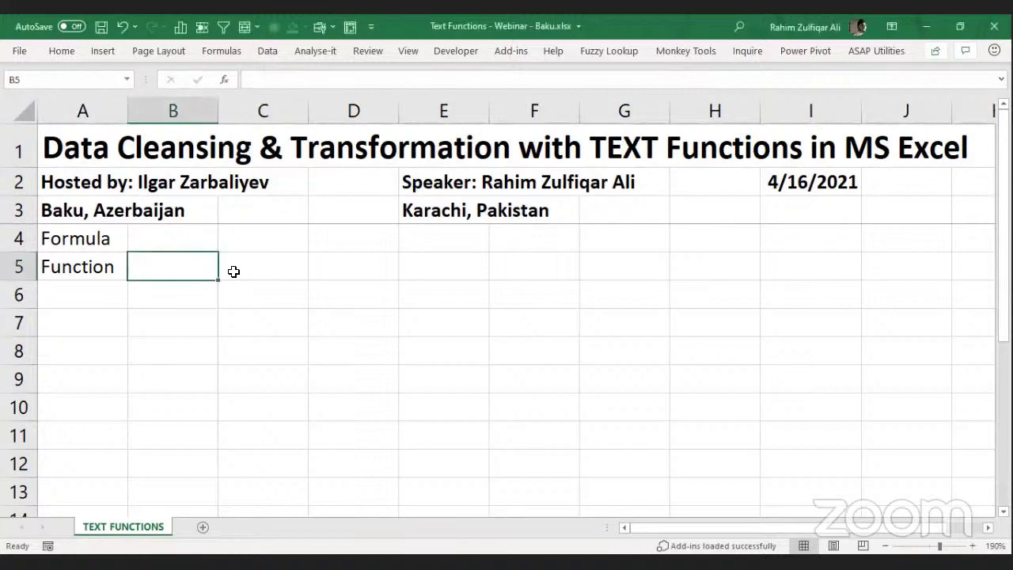
type("A pre")
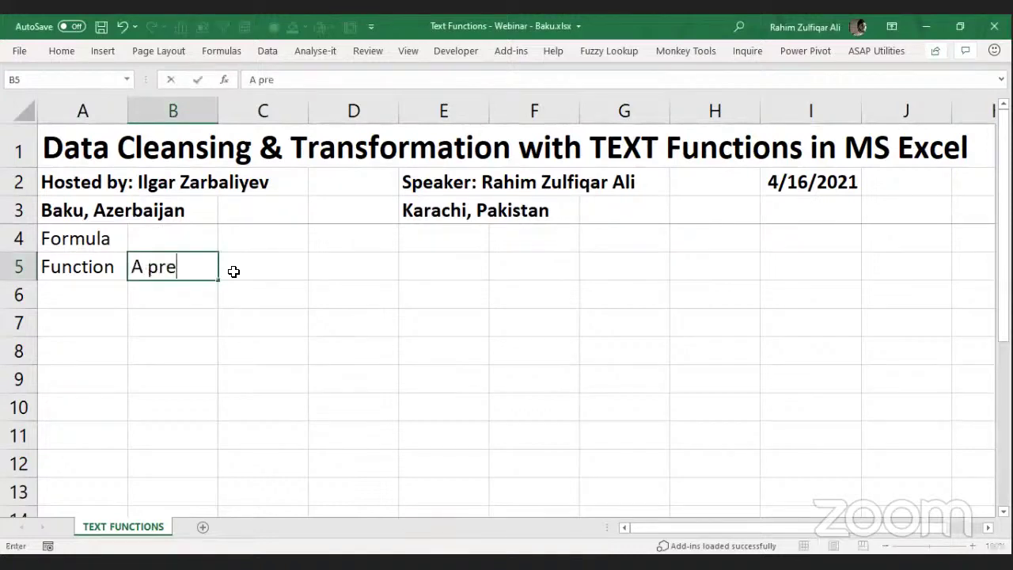
type(" defined ")
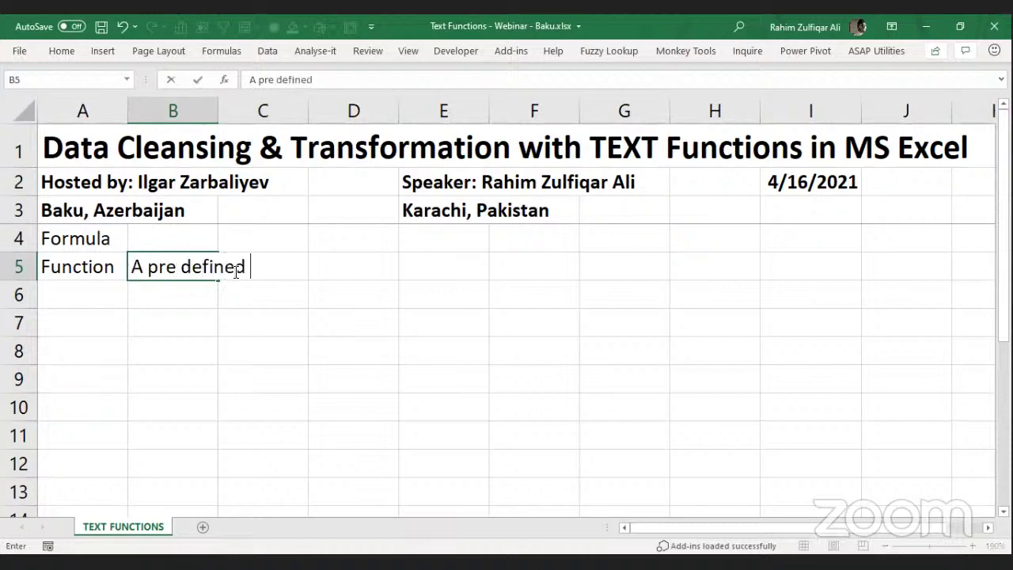
type("set of in")
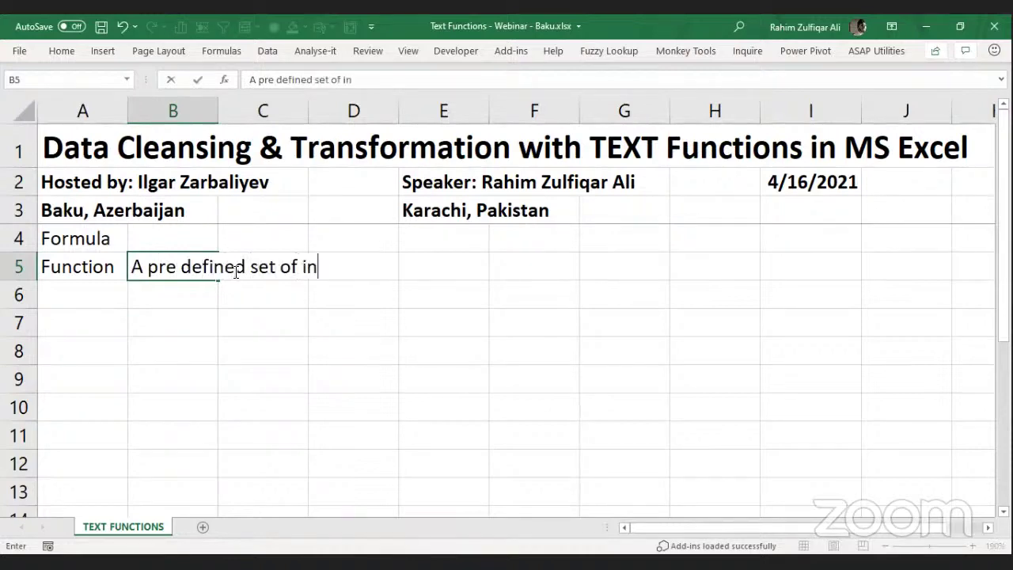
type("structions")
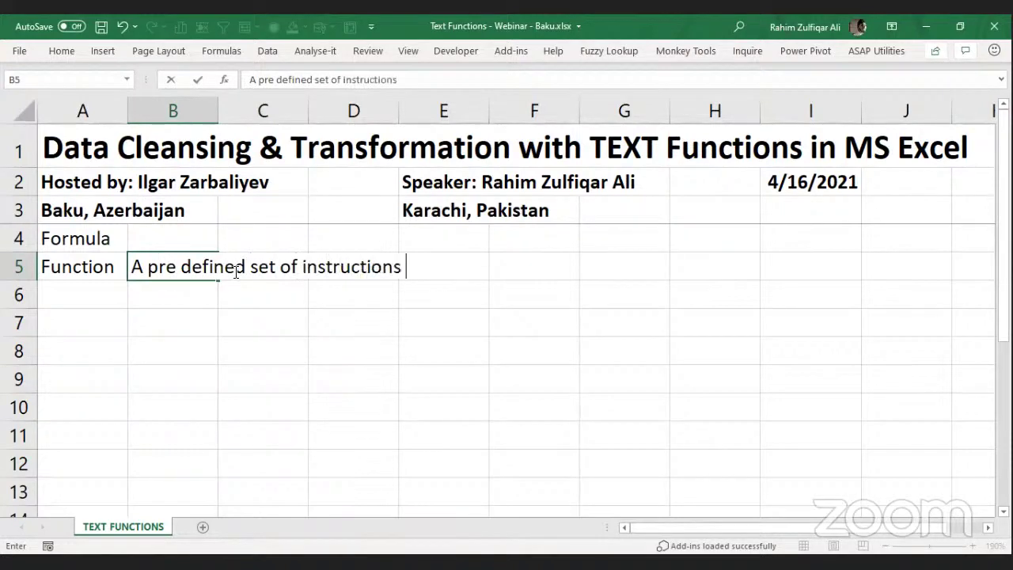
key("Return")
key("Up")
key("Up")
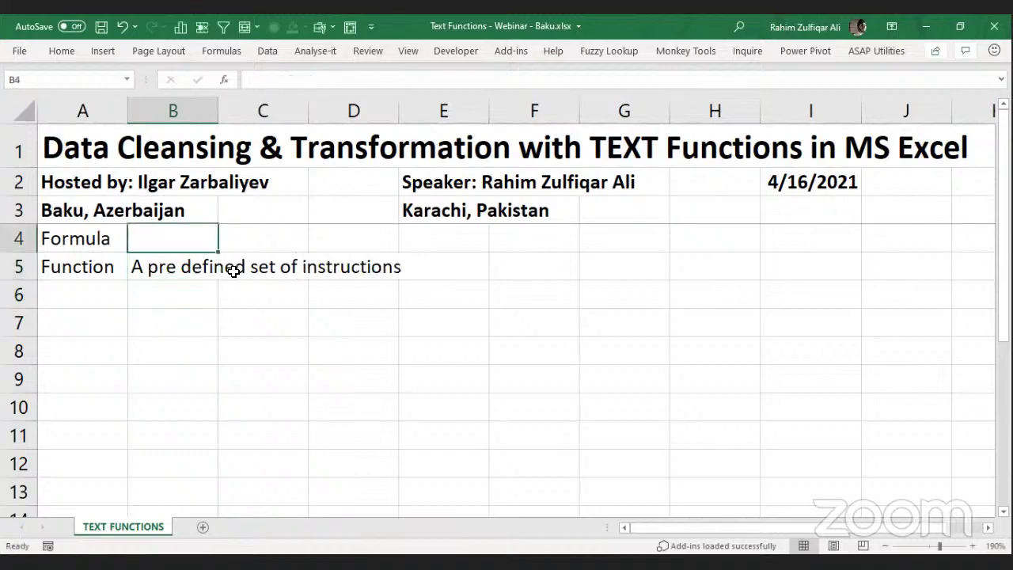
type("Combination of functions in a cell")
key("Return")
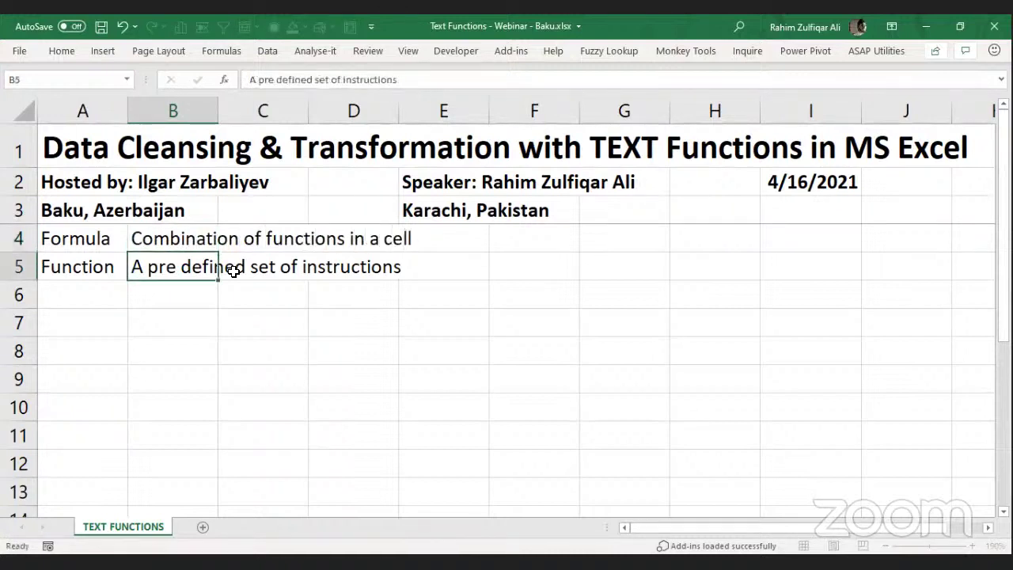
Make the Formula and Function labels in A4:A5 bold.
key("Left")
key("Up")
key("shift+Down")
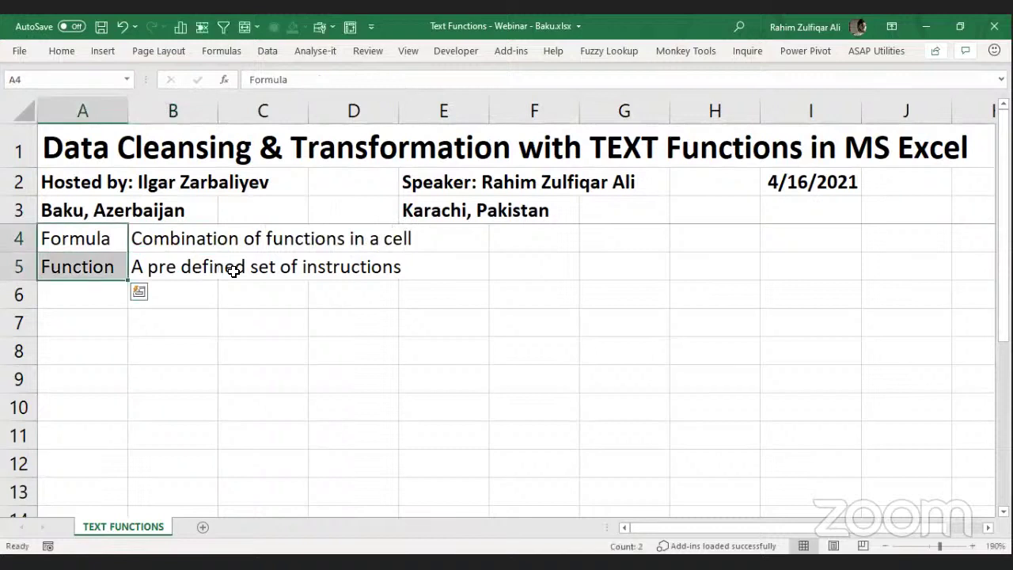
key("ctrl+b")
Add the heading 'Function' in cell C7.
key("Right")
key("Right")
key("Down")
key("Down")
key("Down")
type("Function")
key("Return")
key("Up")
key("Right")
Enter 'Function Syntax' in D7 and 'Function Arguments' in D8.
type("D")
key("BackSpace")
type("Function ")
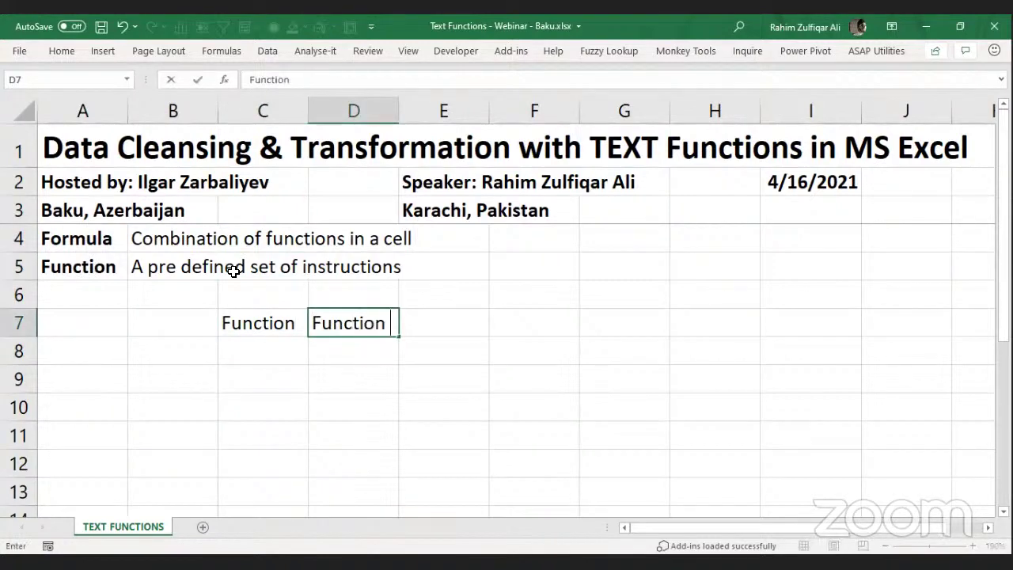
type("Syntax")
key("Return")
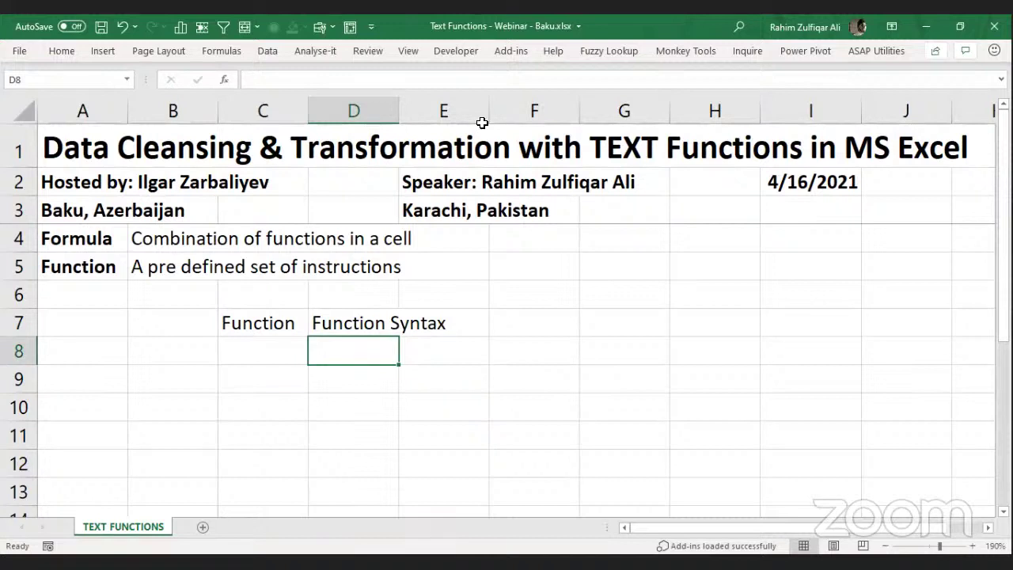
left_click(374, 337)
type("Function Argum")
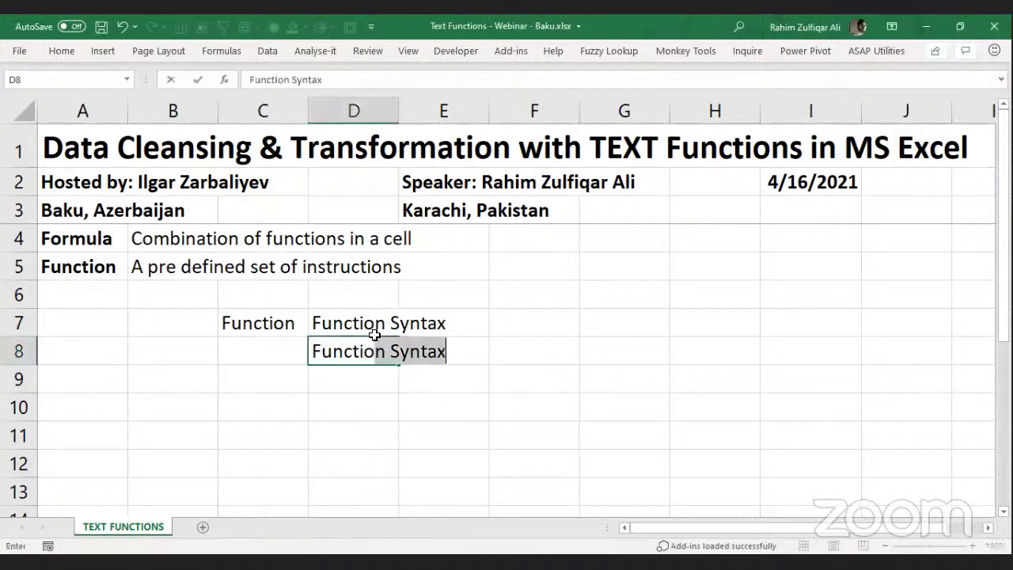
type("ents")
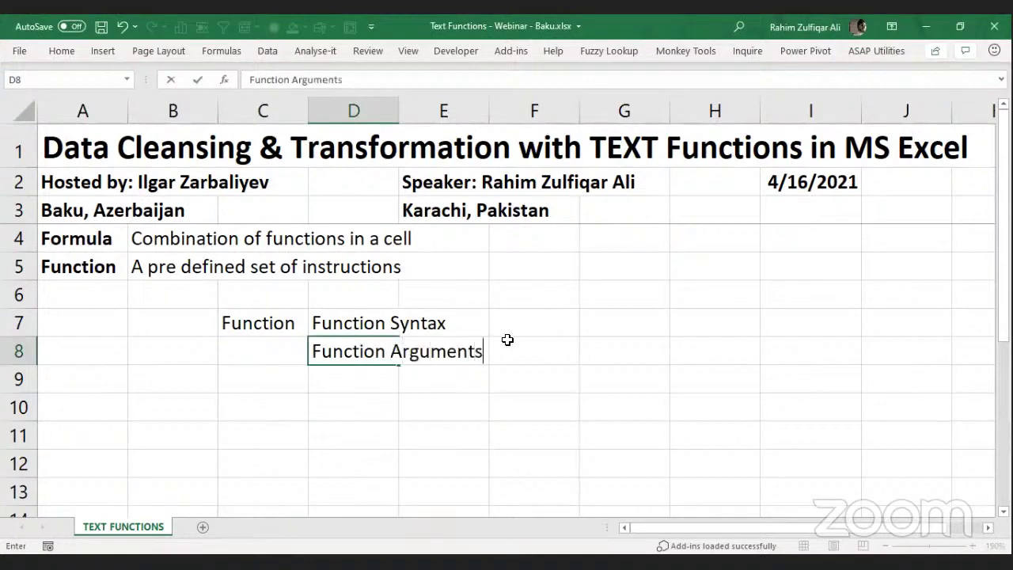
key("Return")
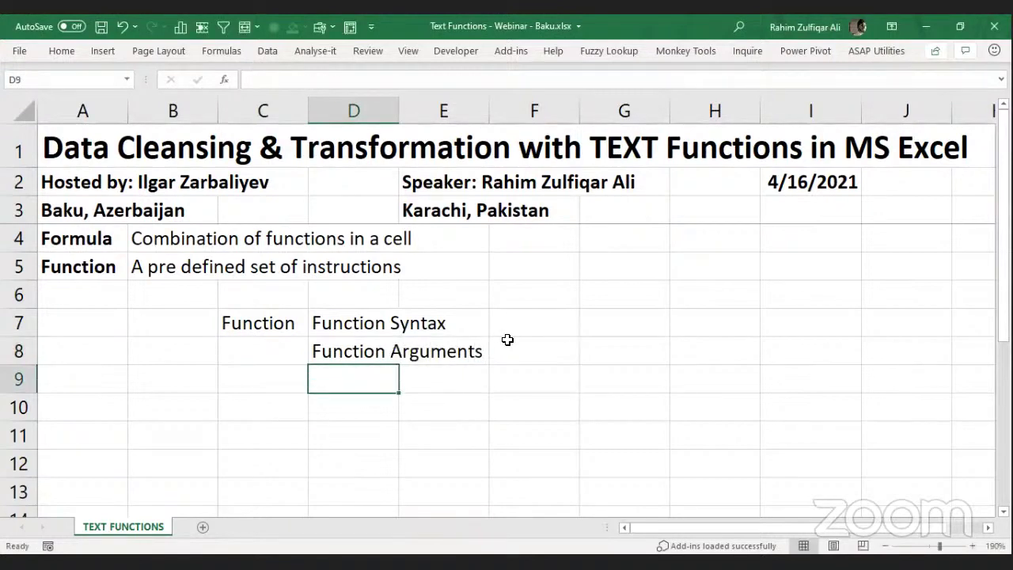
List '1. Compulsary' and '2. Optional (Default Values)' under Function Arguments.
type("1.")
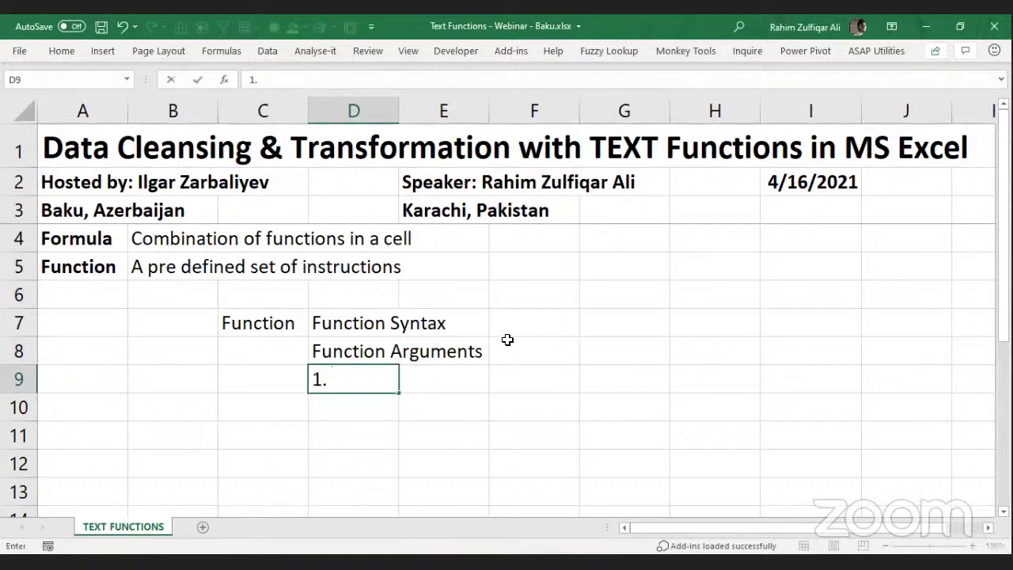
type(" Compulsary")
key("Return")
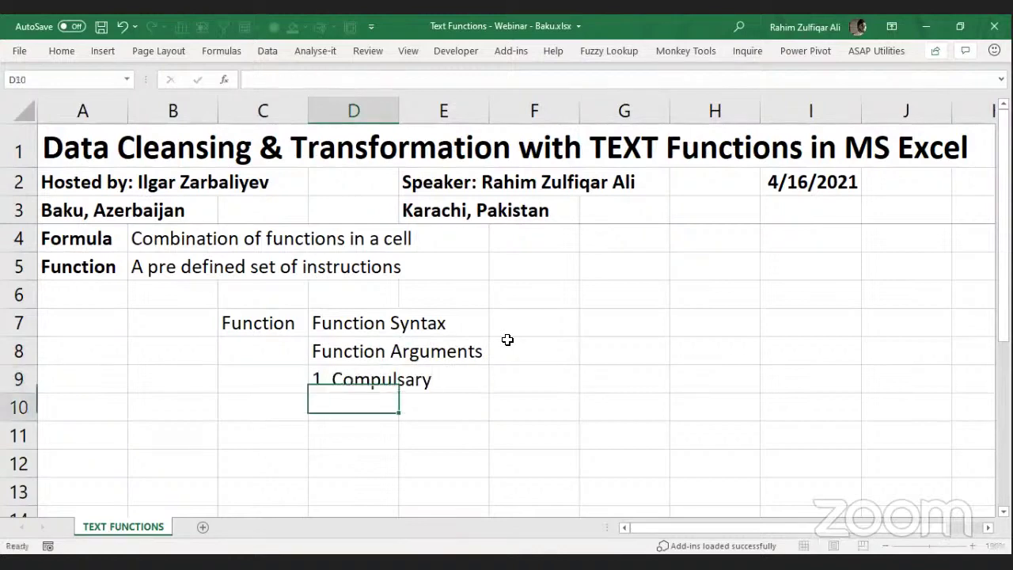
type("2,")
key("BackSpace")
type(". ")
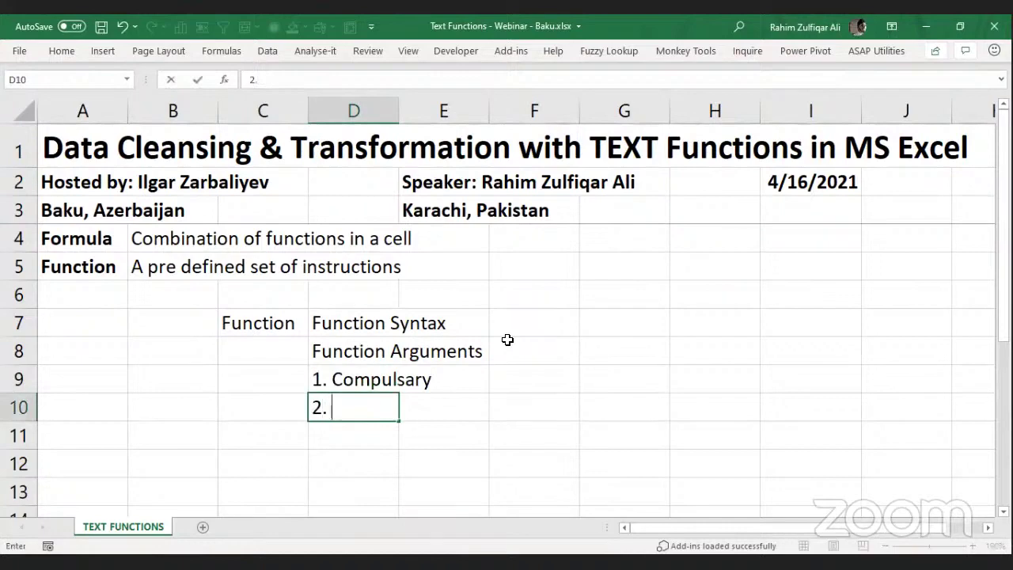
type("Optional (")
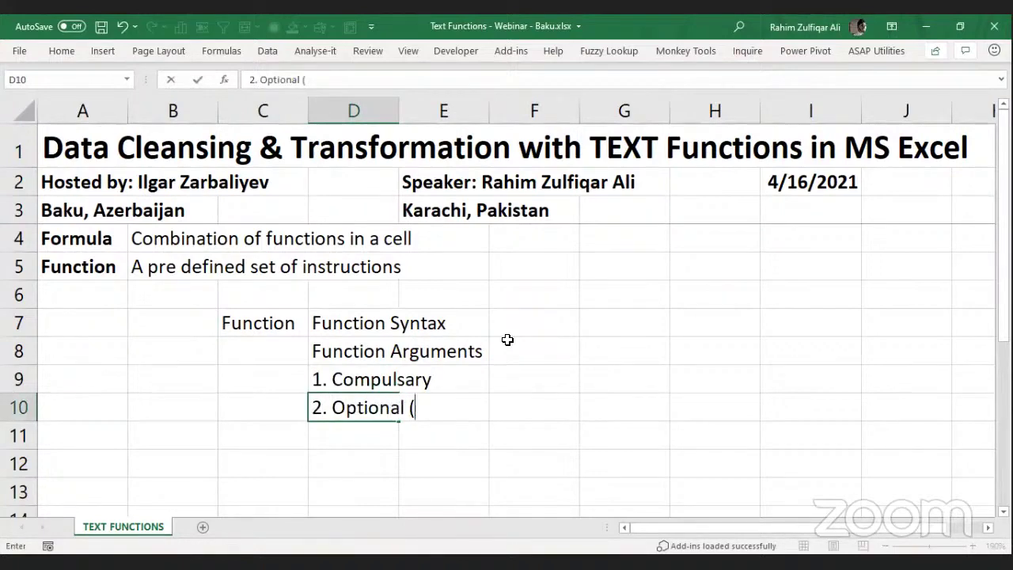
type("Default Values")
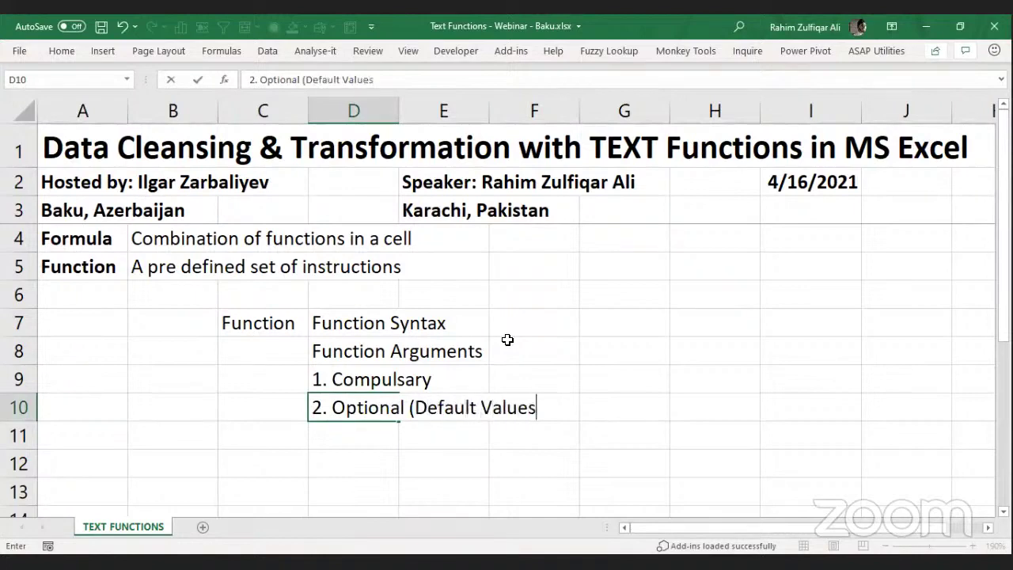
type(")")
key("Return")
Make the 'Function' label in C7 bold.
key("Up")
key("Up")
key("Up")
key("Up")
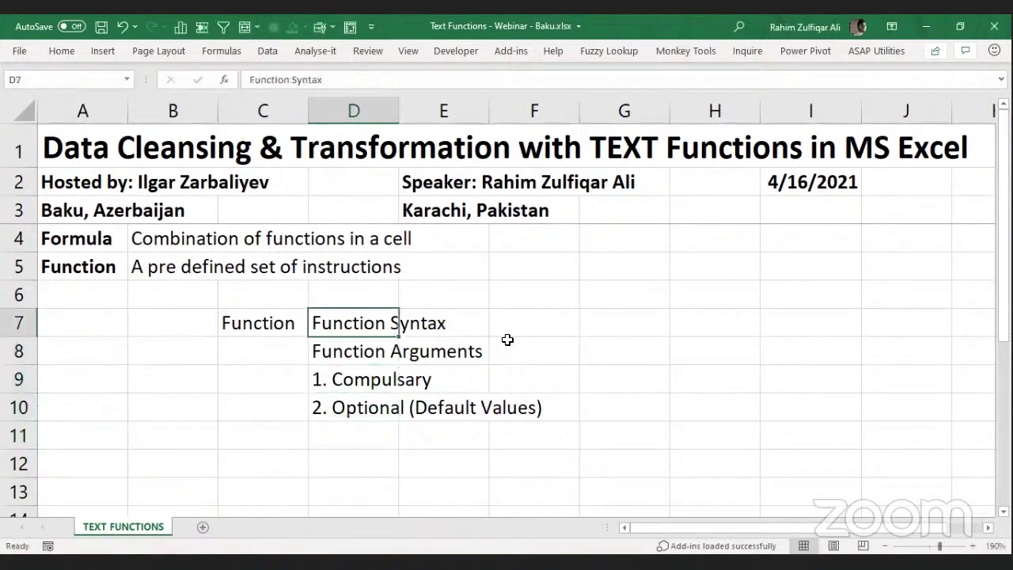
key("Left")
key("ctrl+b")
key("Right")
key("Right")
key("Right")
key("Right")
key("Up")
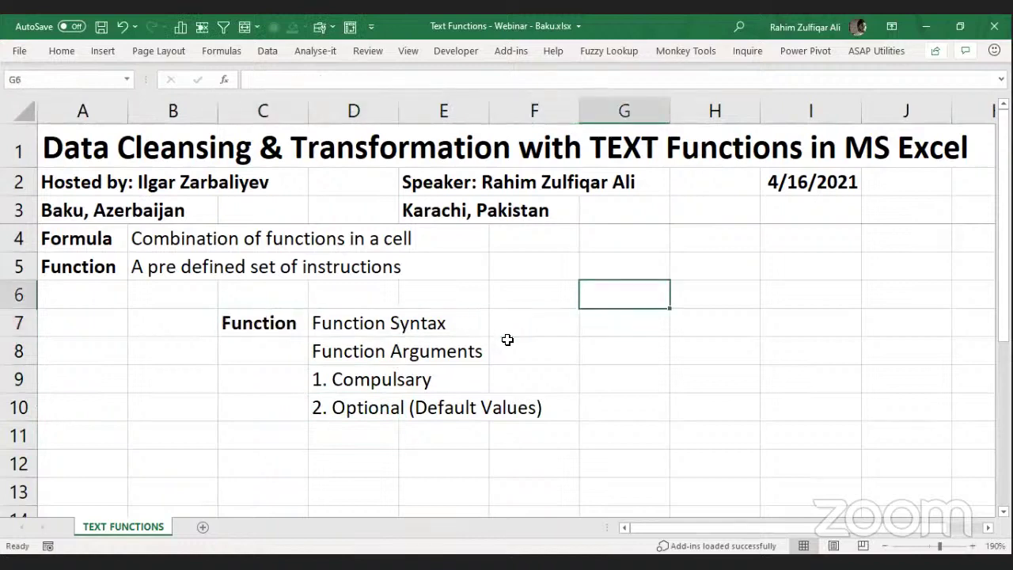
key("Up")
Add the bold heading 'LEFT' in cell G5.
type("LEFT")
key("Return")
key("Up")
key("ctrl+b")
key("Down")
Start =LEFT( in G6, review its Text and Num_chars arguments, then cancel the formula.
type("=")
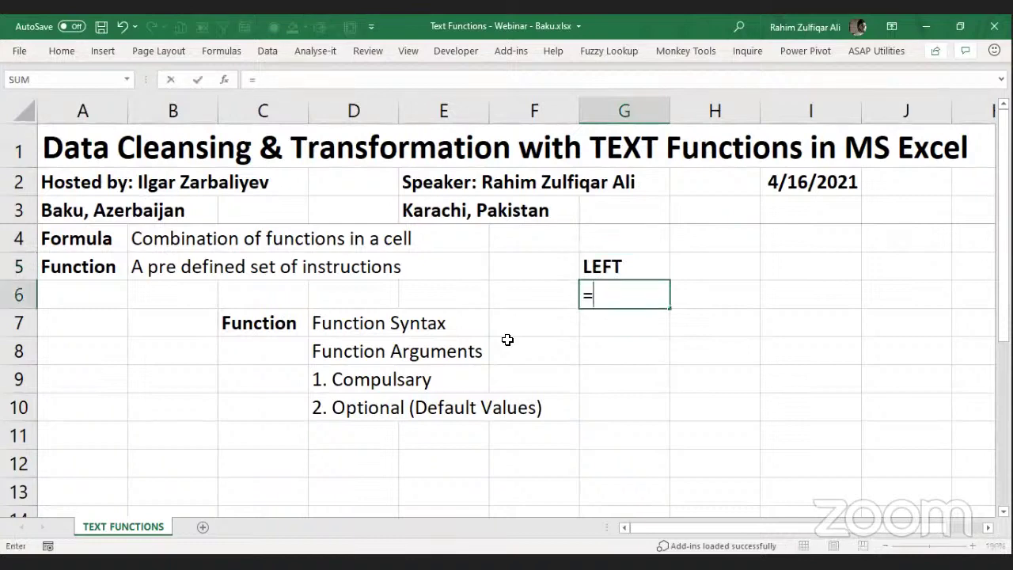
type("LEFT(")
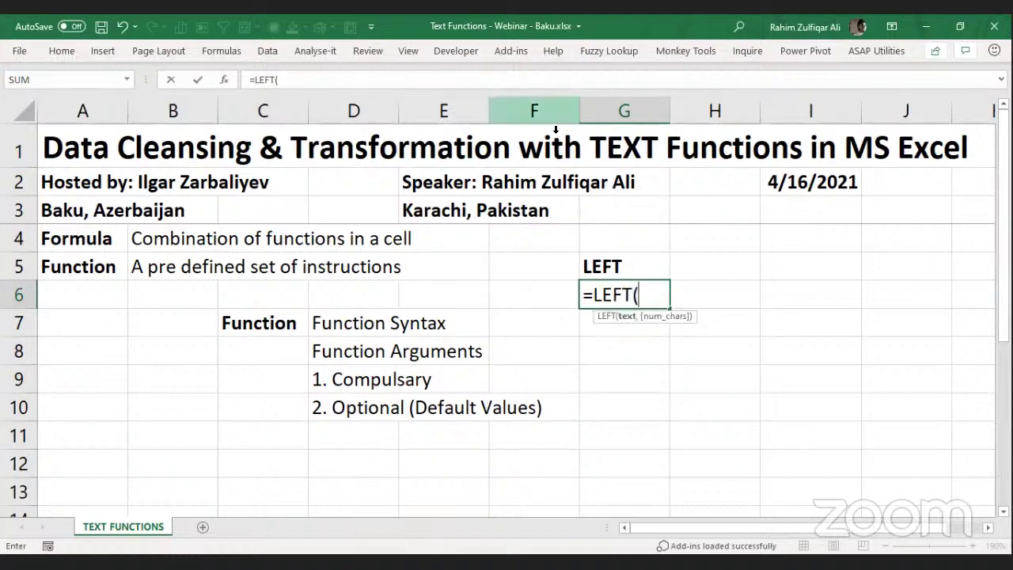
key("alt+Tab")
left_click(630, 297)
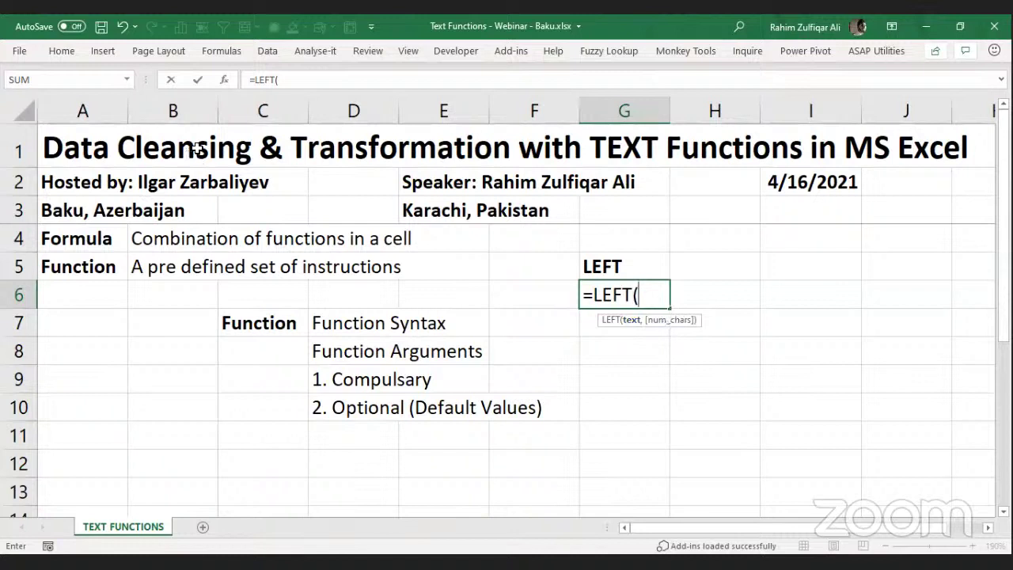
left_click(223, 81)
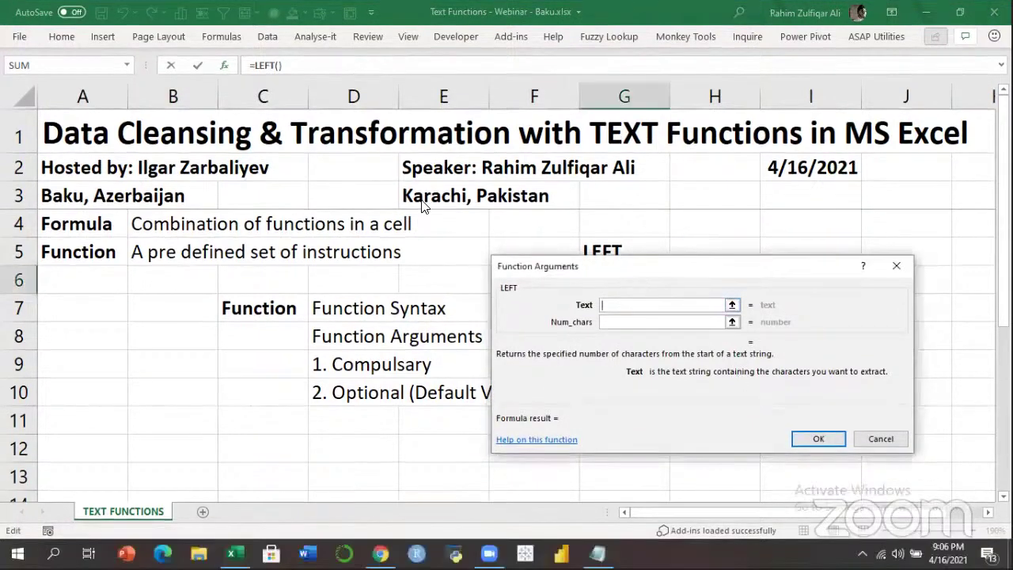
left_click_drag(655, 312, 425, 241)
left_click(384, 252)
left_click(390, 235)
left_click(386, 251)
left_click(393, 236)
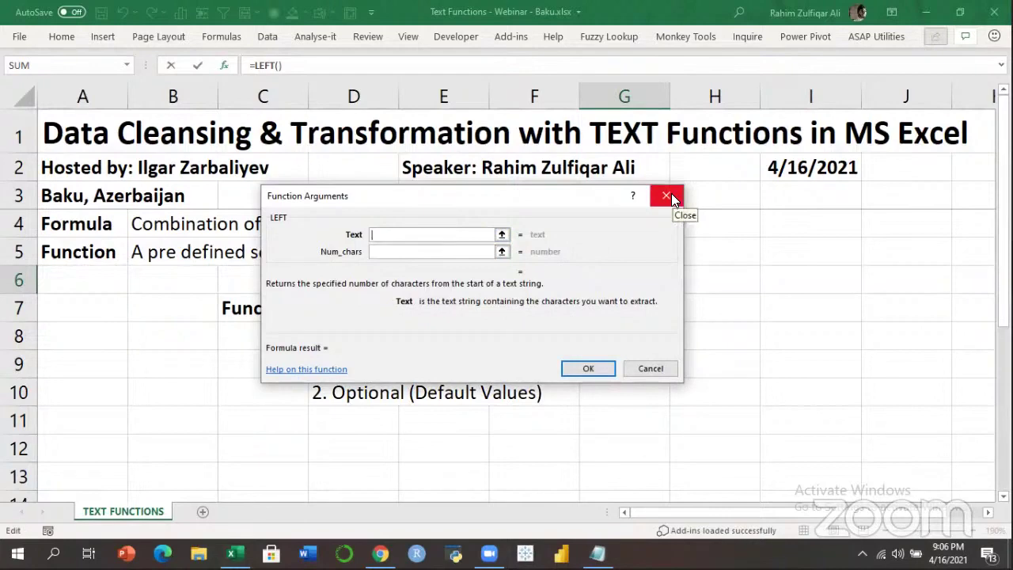
left_click(667, 196)
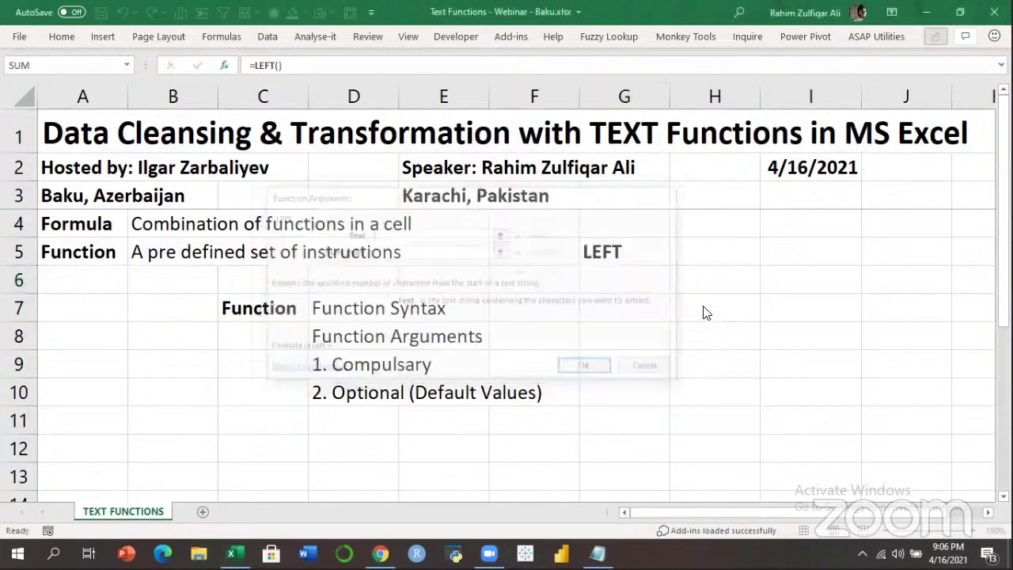
left_click(707, 251)
Add 'IF' in H5, then preview the IF arguments in H6 and cancel.
type("IF")
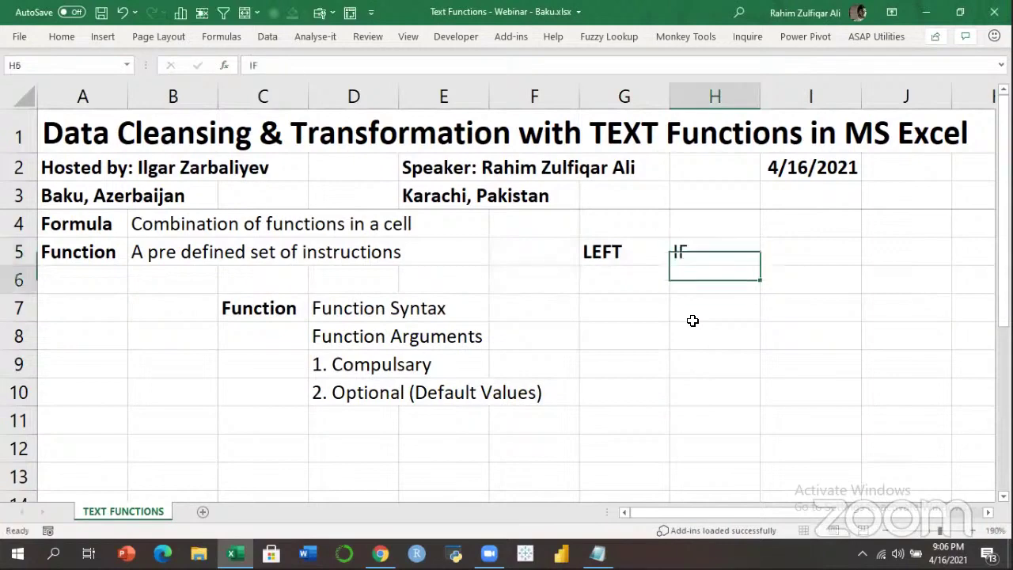
key("Return")
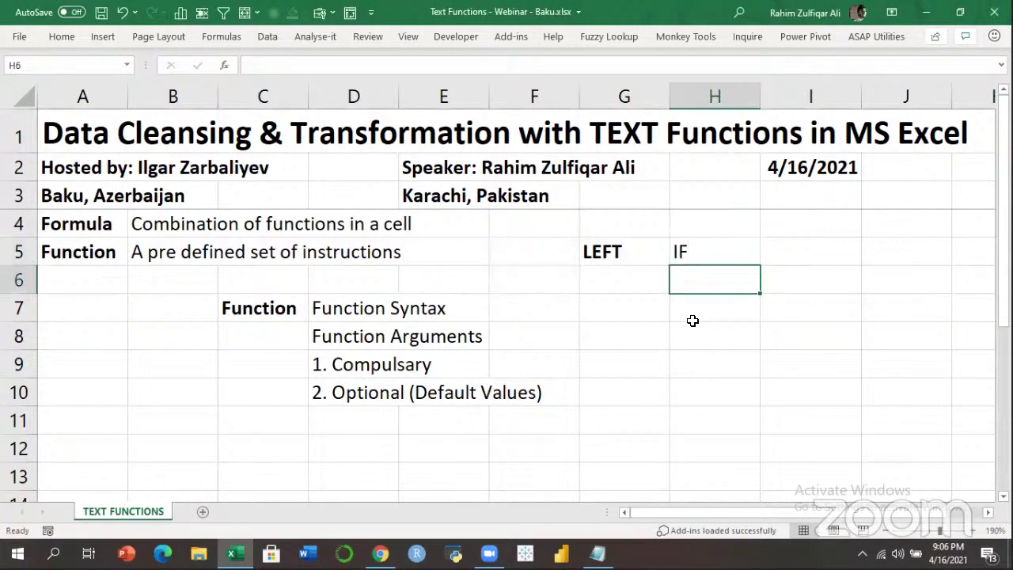
type("=IF(")
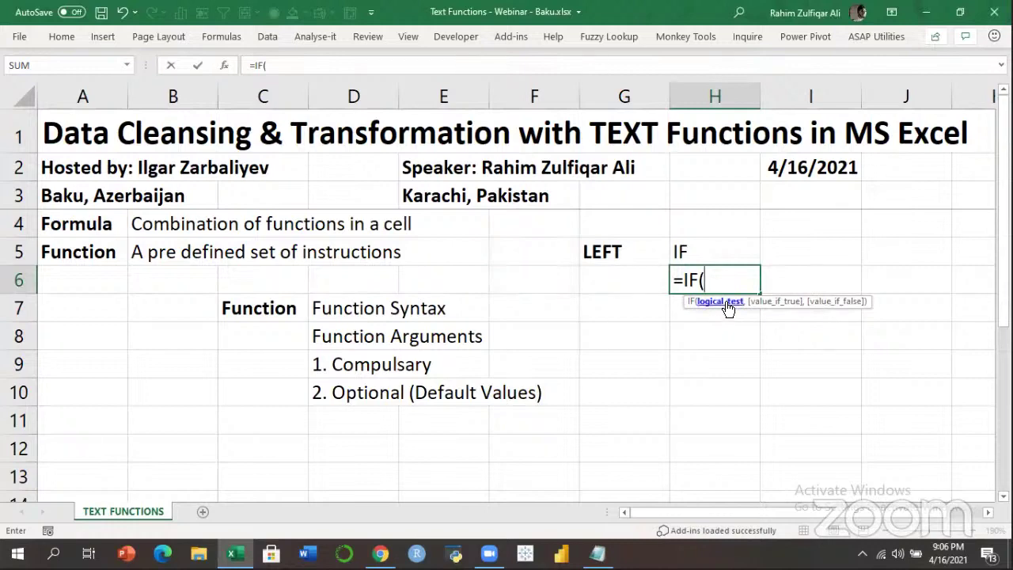
left_click(226, 65)
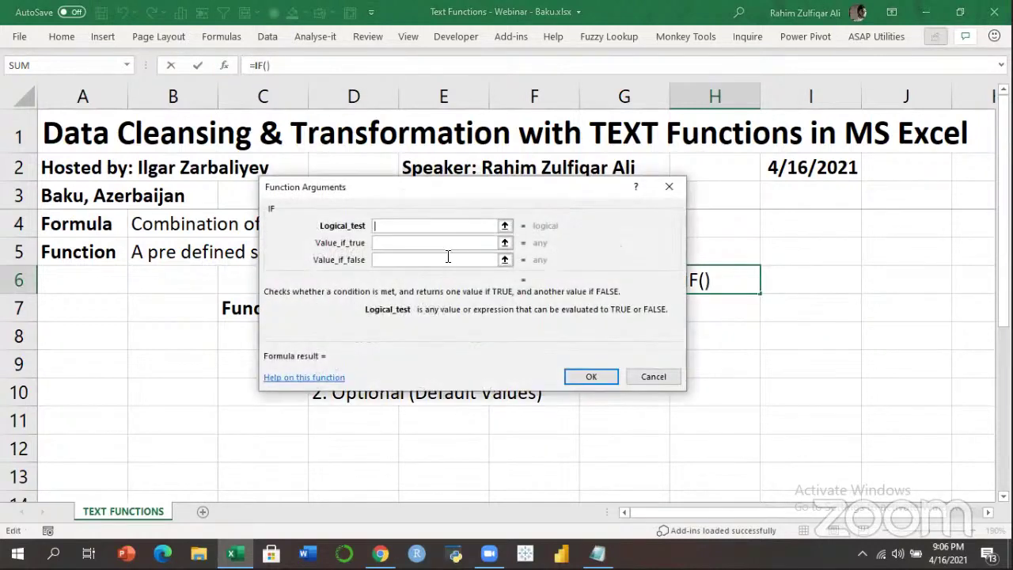
left_click(431, 241)
left_click(413, 259)
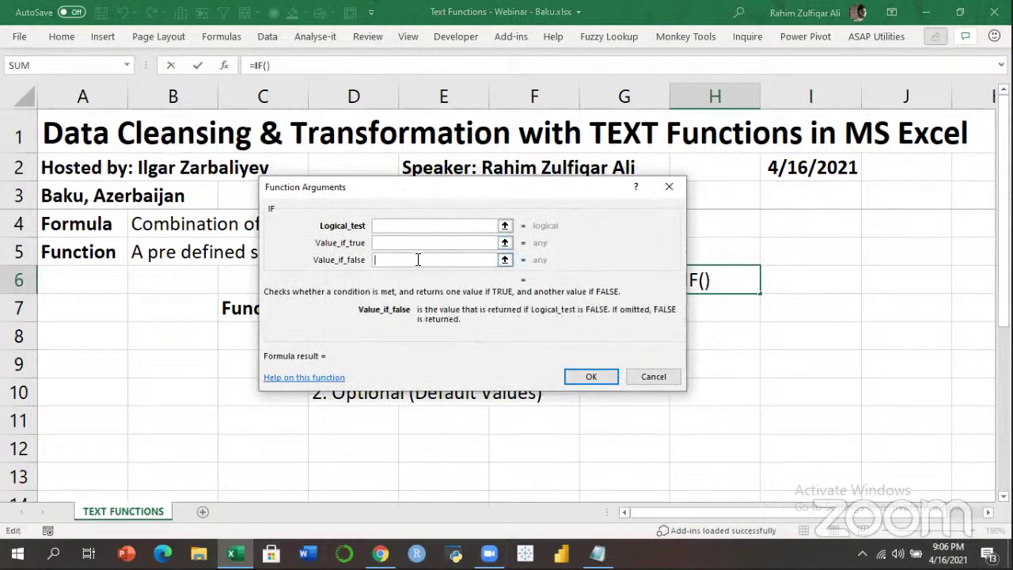
left_click(664, 189)
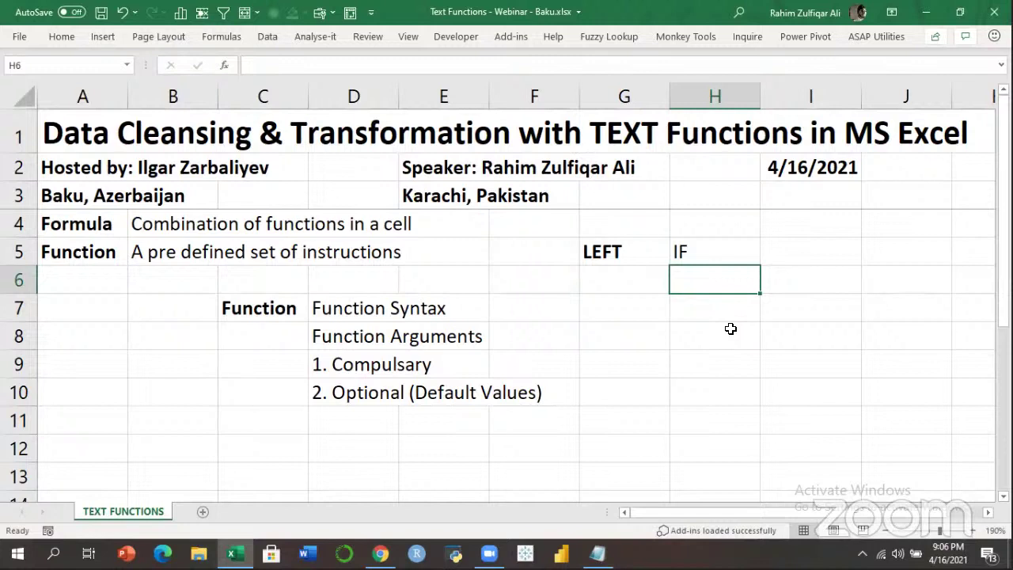
left_click(610, 262)
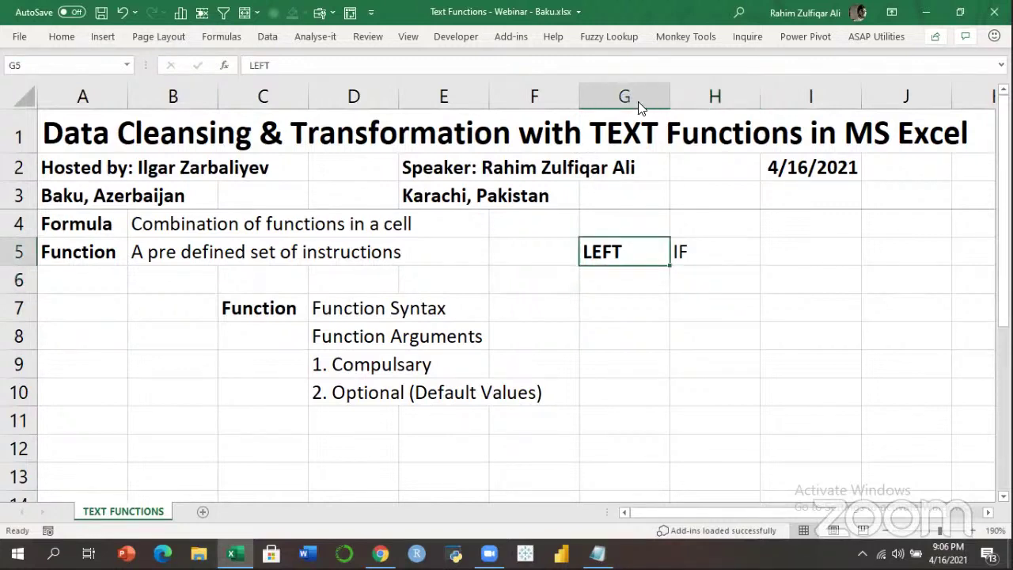
key("ctrl+n")
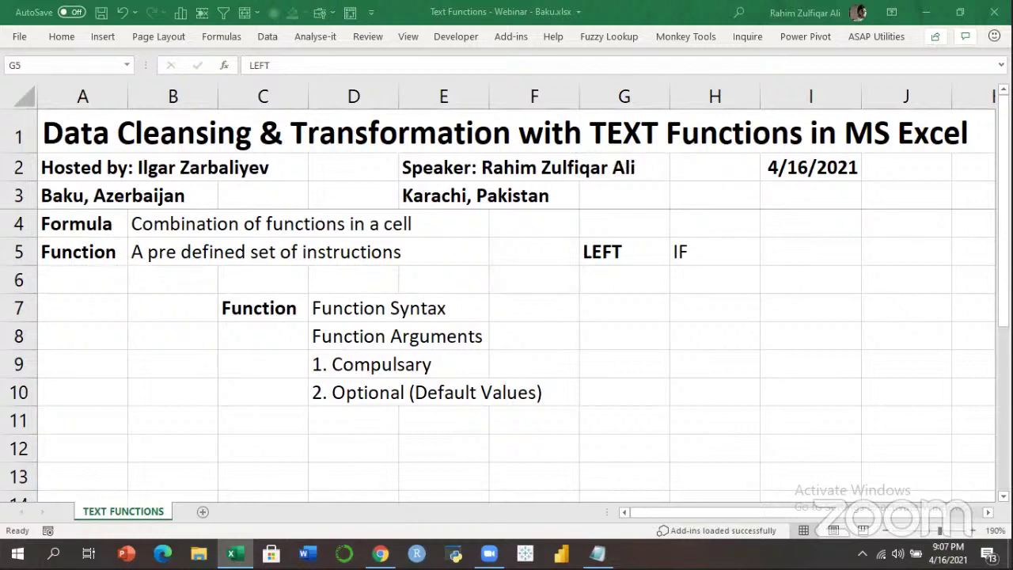
left_click(611, 288)
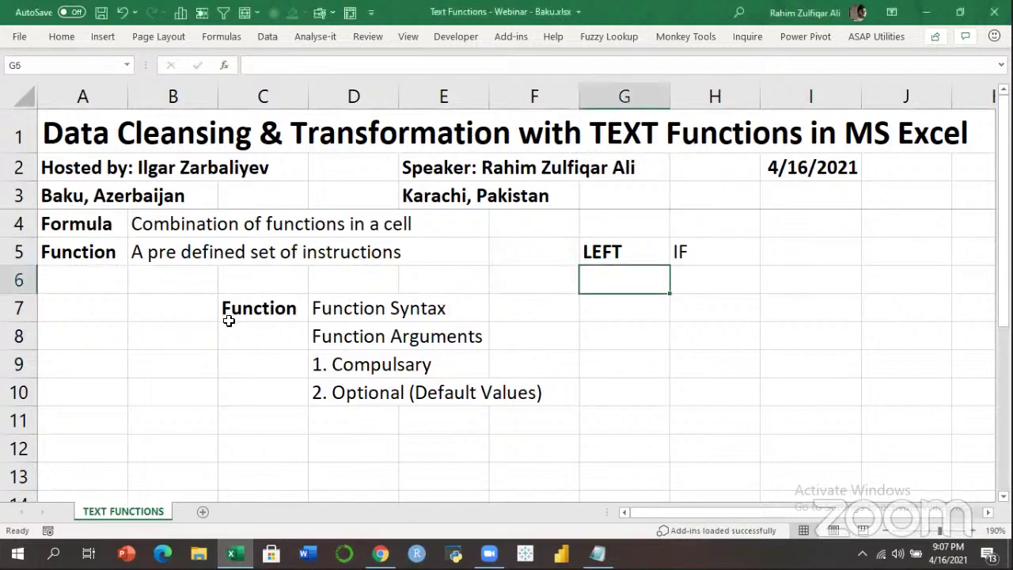
left_click(171, 396)
left_click(136, 446)
left_click(88, 446)
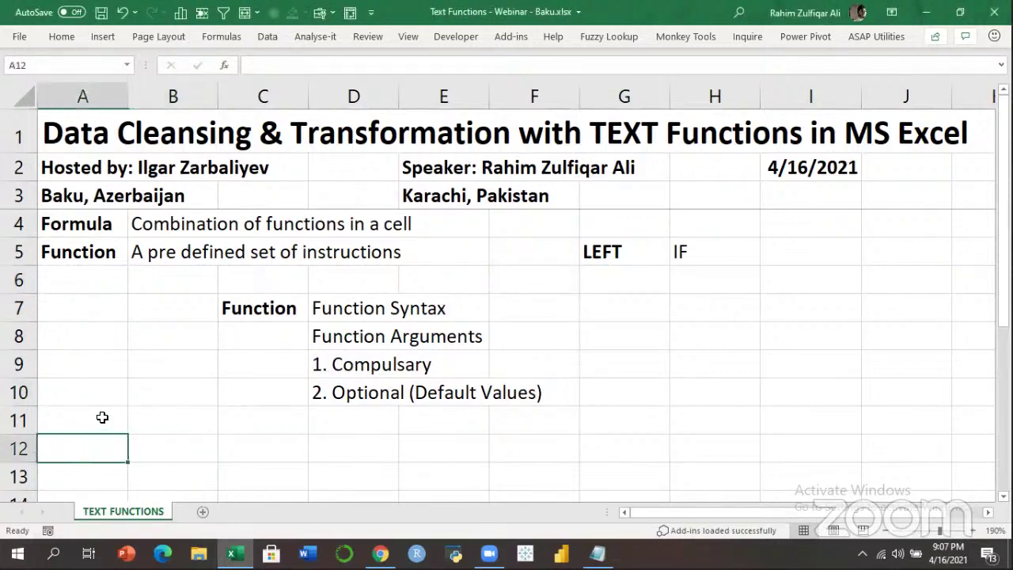
left_click(102, 417)
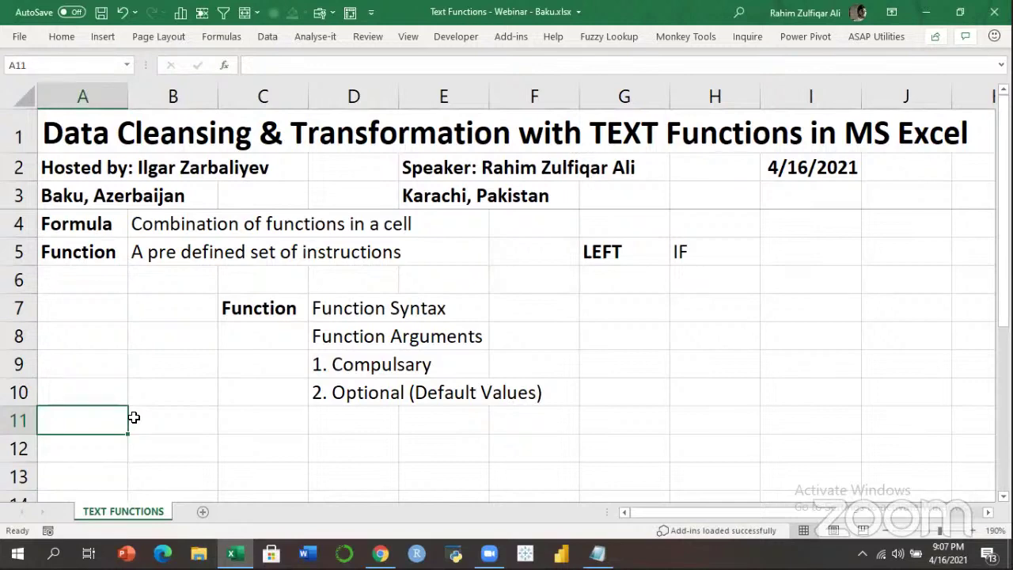
key("Down")
key("Down")
key("Down")
key("Down")
key("Down")
key("Down")
key("Down")
key("Down")
key("Up")
key("Up")
key("Up")
key("Up")
key("Up")
key("Up")
key("Up")
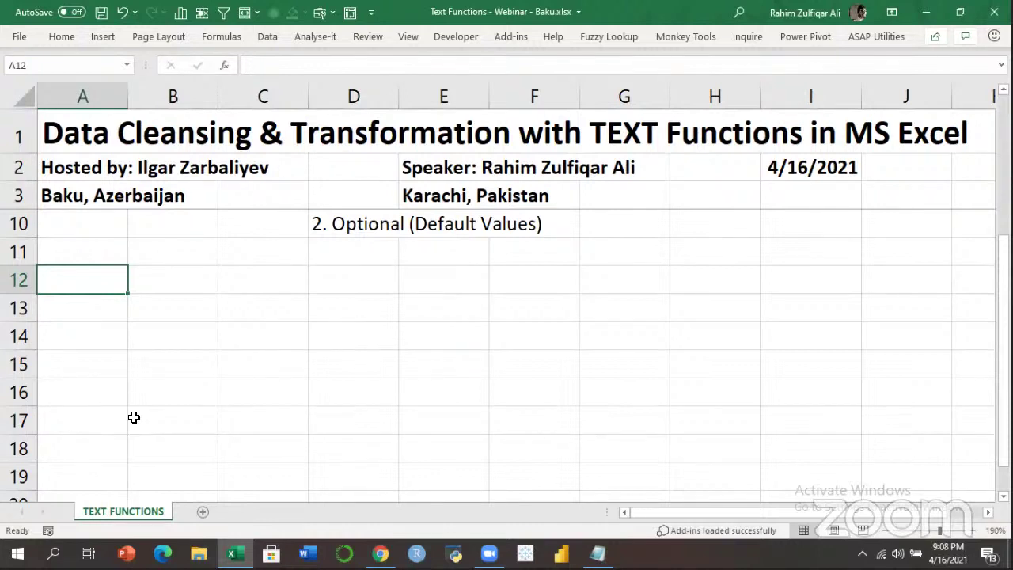
Enter 'Example' in A12, 'LEFT' in A13 and 'Azerbaijan' in B13.
key("Right")
key("Left")
type("eXAMPLE")
key("Return")
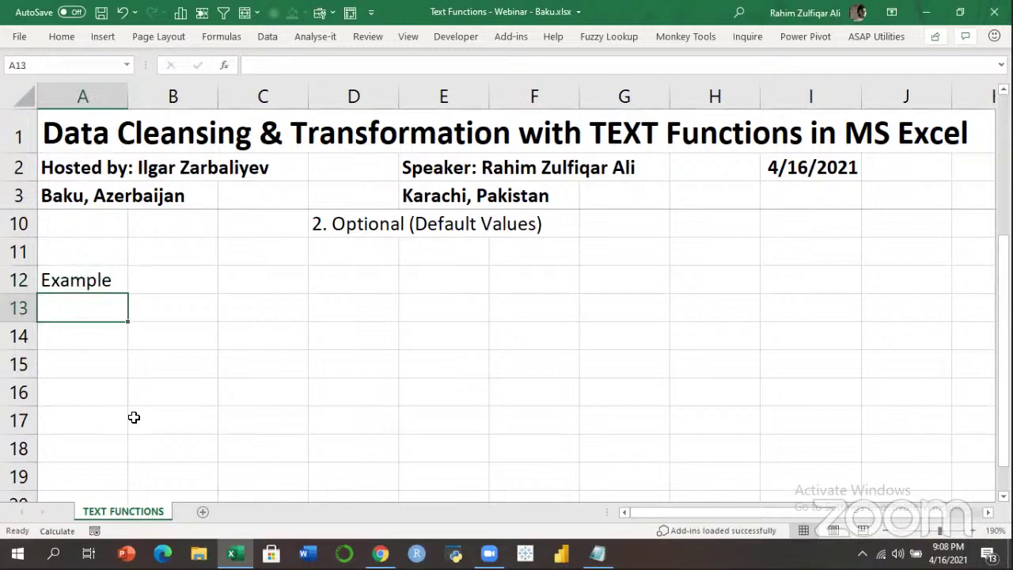
type("LEFT")
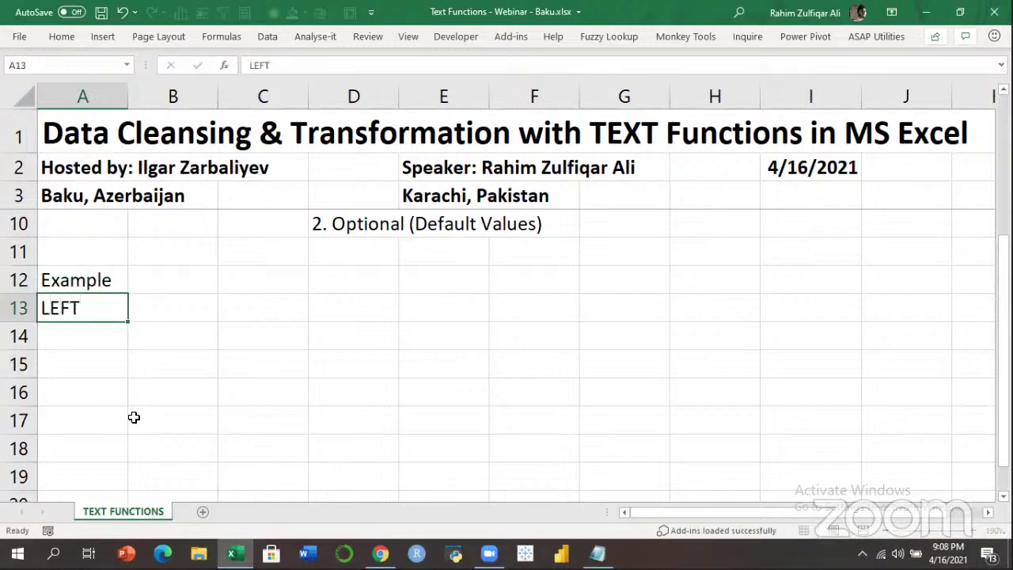
key("Tab")
type("p")
key("BackSpace")
type("Azerba")
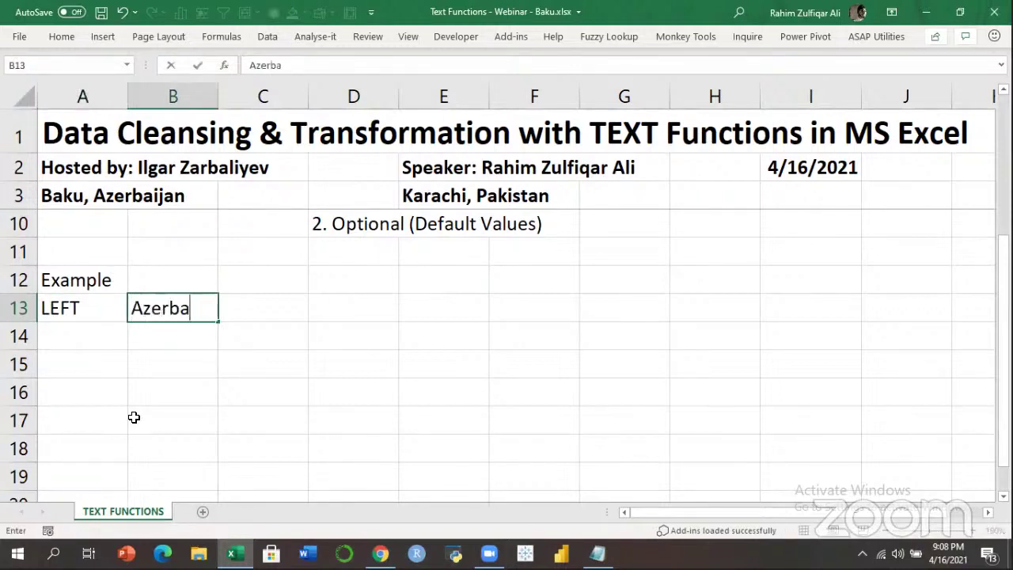
type("ijan")
key("Return")
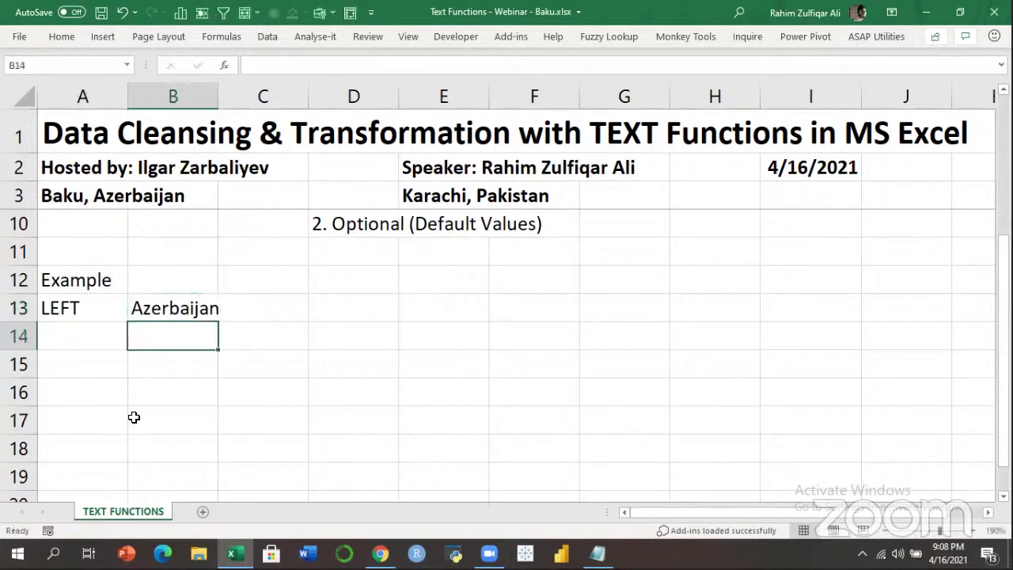
Widen column B slightly to fit 'Azerbaijan'.
left_click_drag(219, 96, 231, 96)
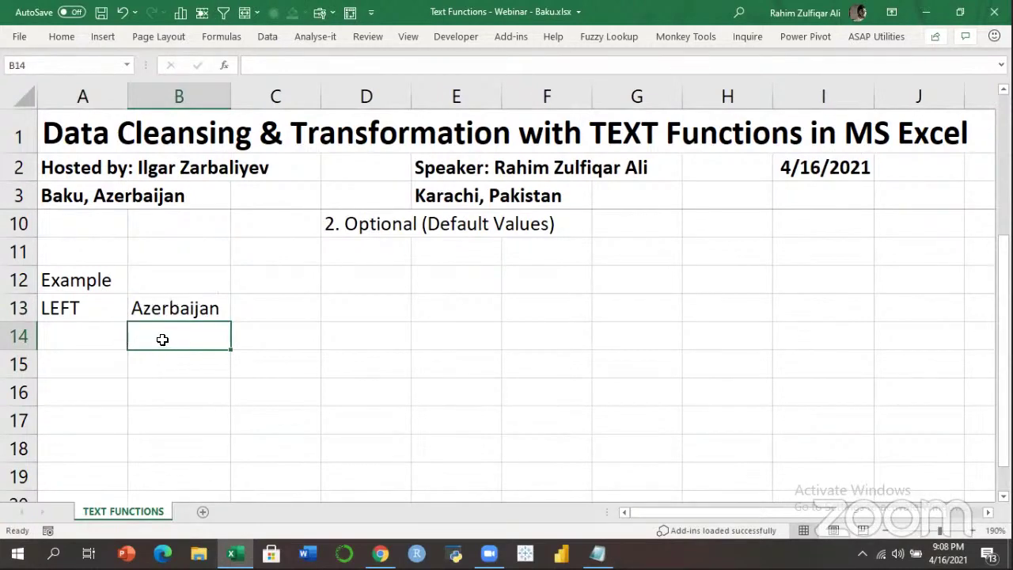
left_click(169, 309)
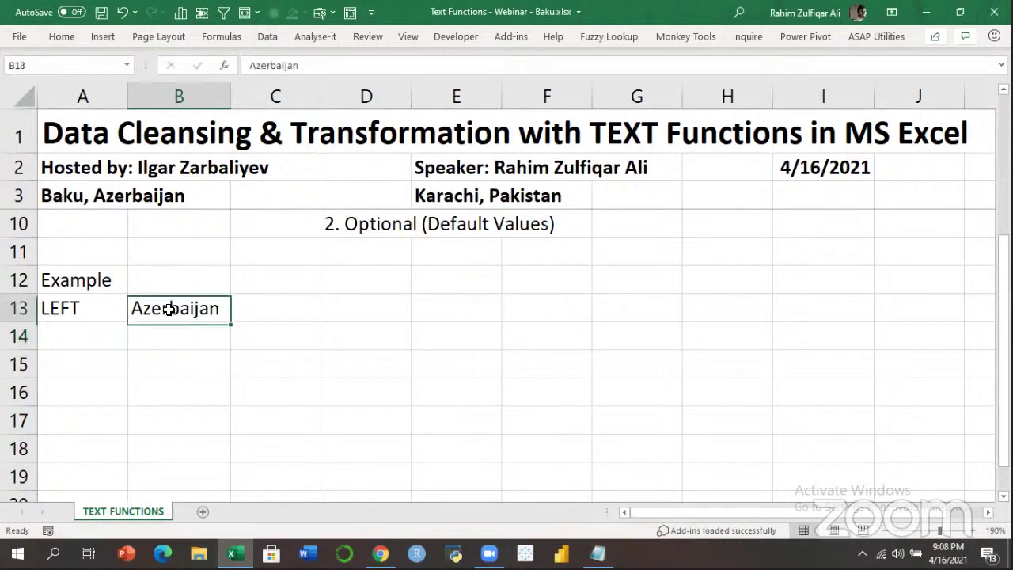
left_click(162, 336)
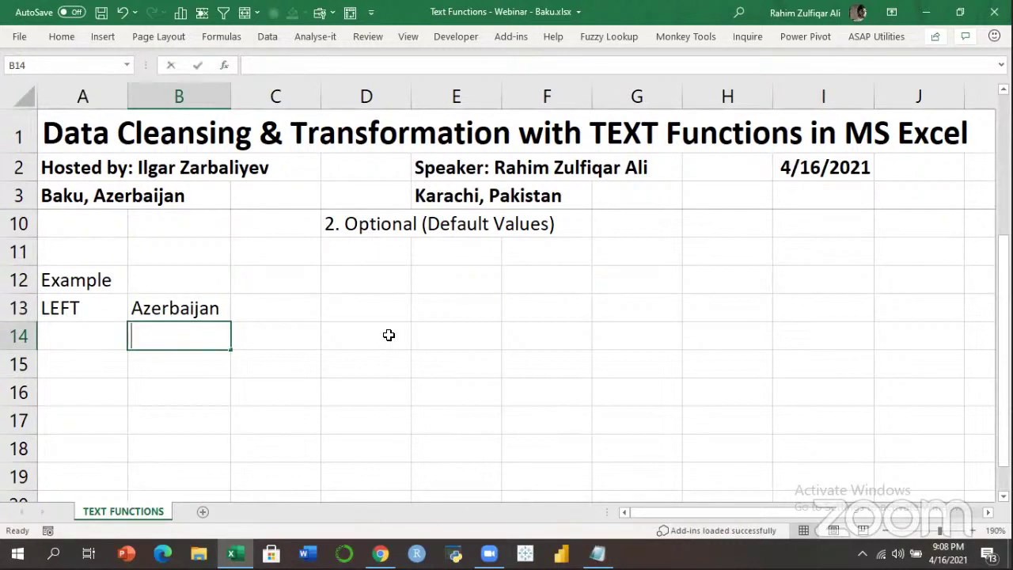
Build a LEFT formula on B13 with 4 characters in B14, returning 'Azer'.
type("=left")
key("Tab")
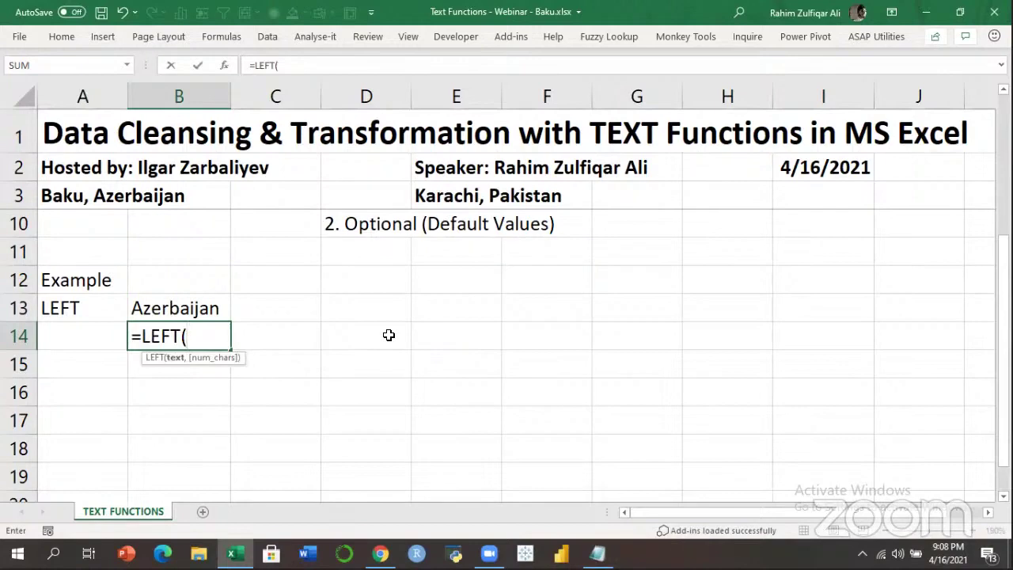
key("Up")
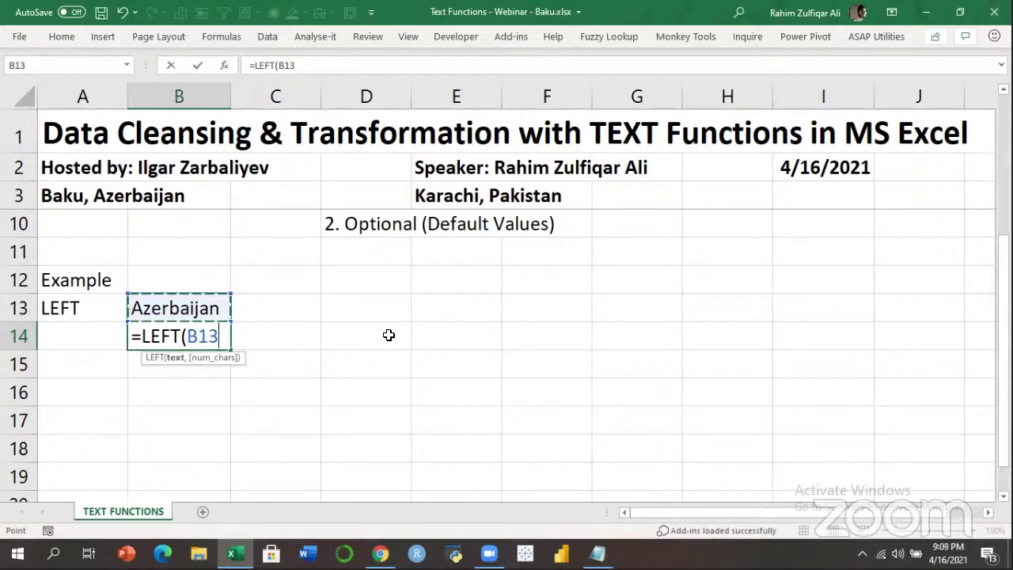
key("F4")
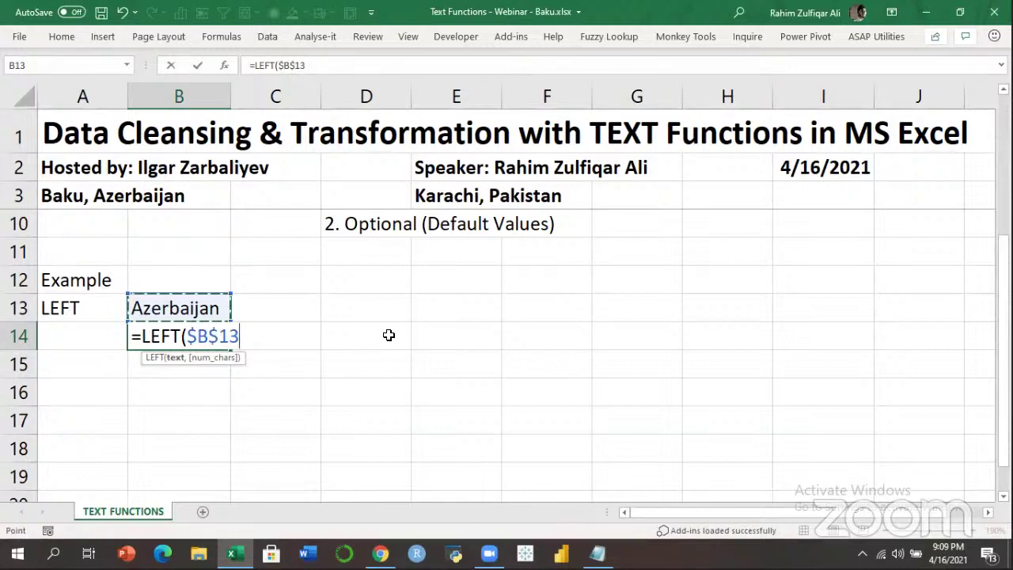
key("F4")
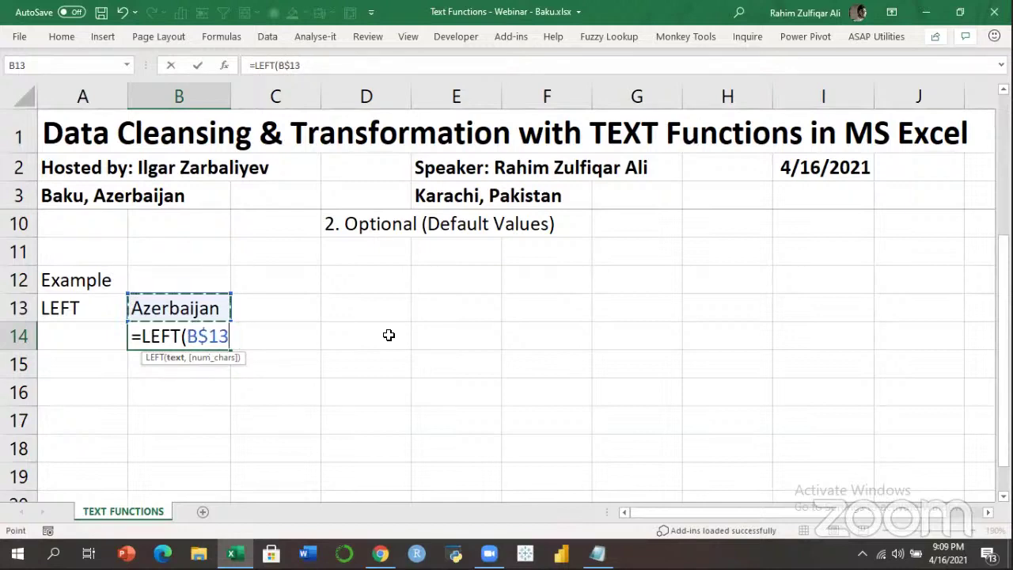
key("F4")
key("F4")
key("F4")
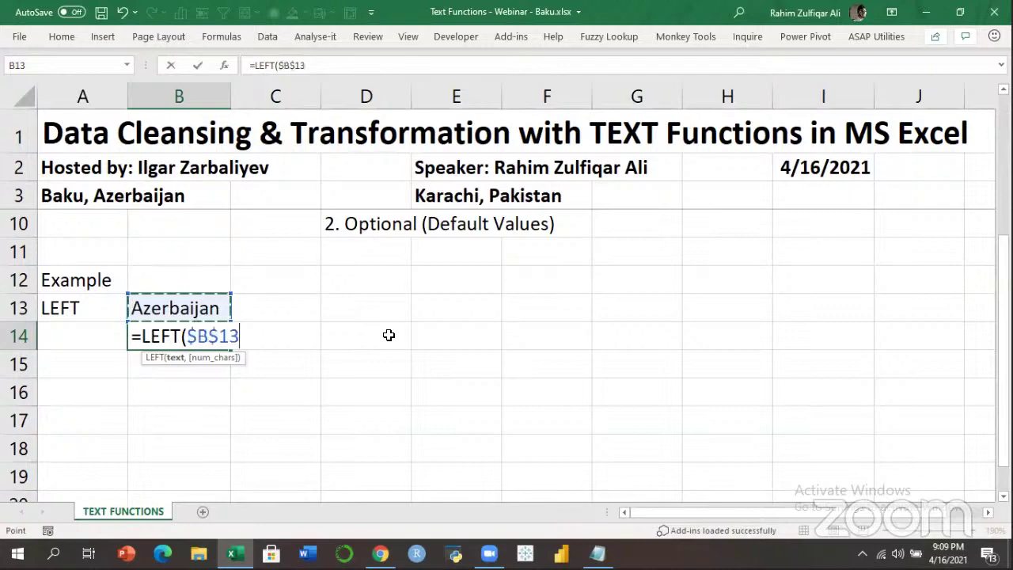
key("F4")
key("F4")
key("F4")
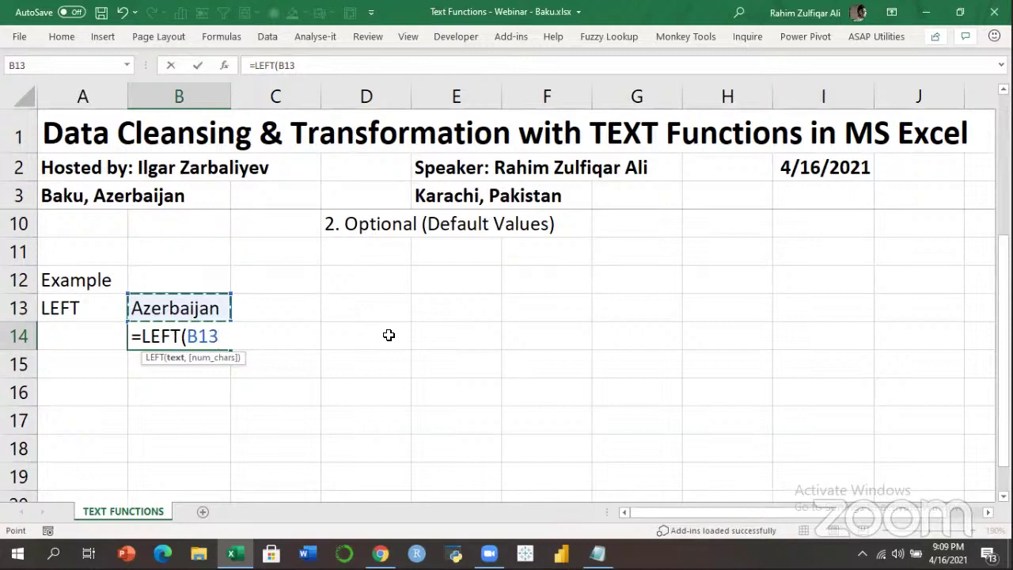
type(",")
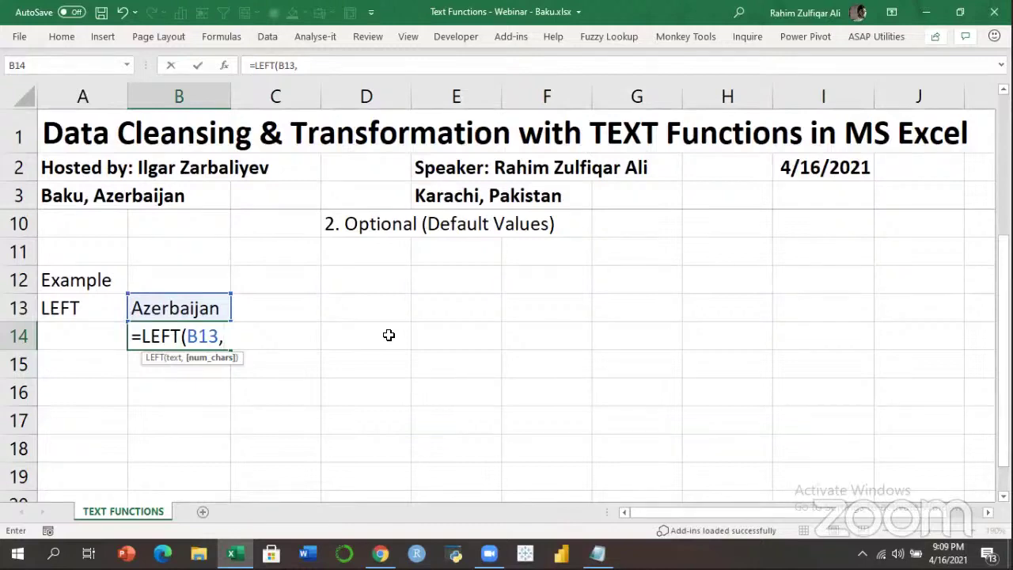
type("4)")
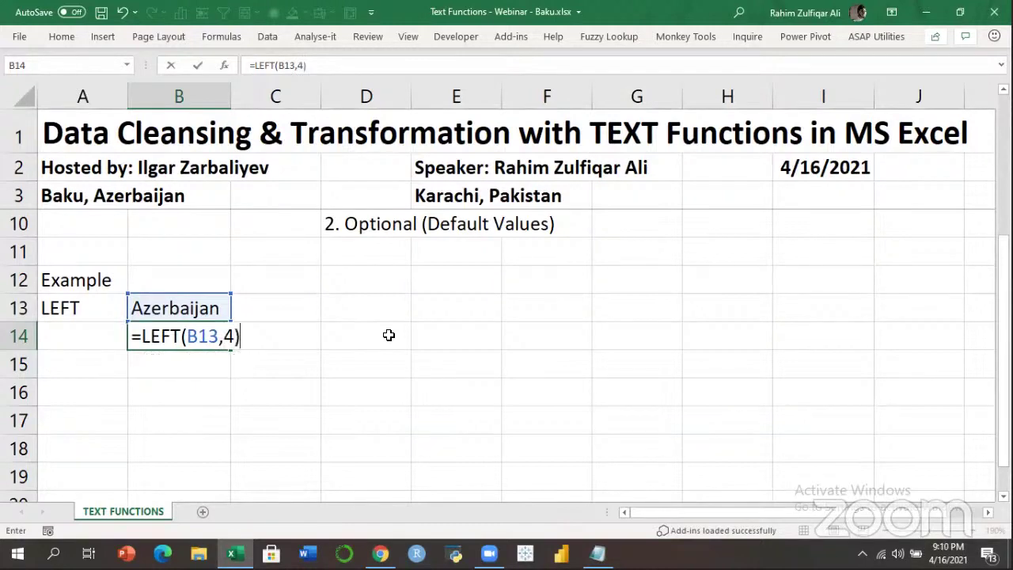
key("Return")
key("Up")
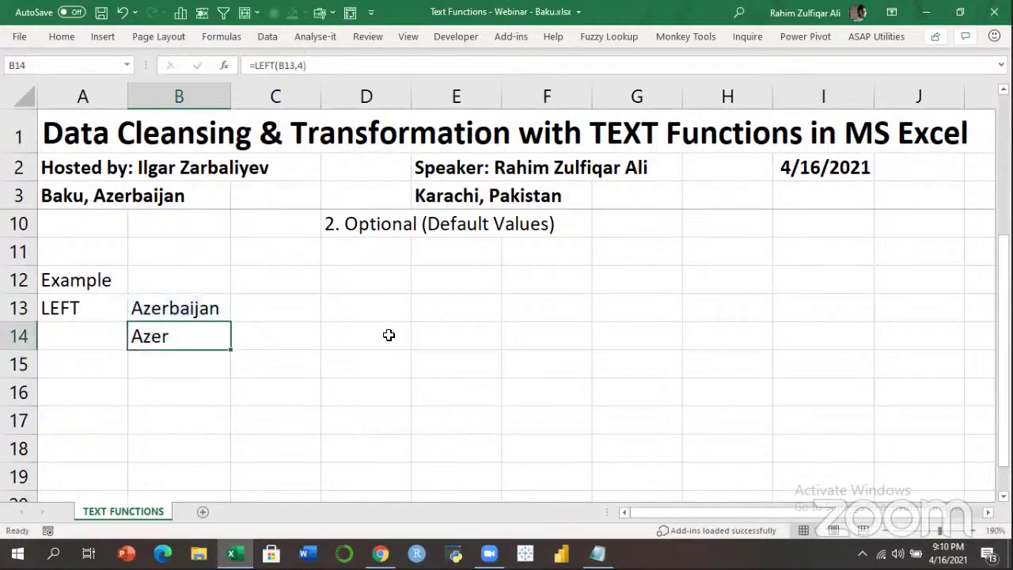
Make B14 display the formula text '=LEFT(B13,4)' instead of its result.
key("F2")
key("Left")
key("Left")
key("Left")
key("Left")
key("Left")
key("Left")
key("Left")
key("Left")
key("Left")
key("Left")
key("Left")
key("Left")
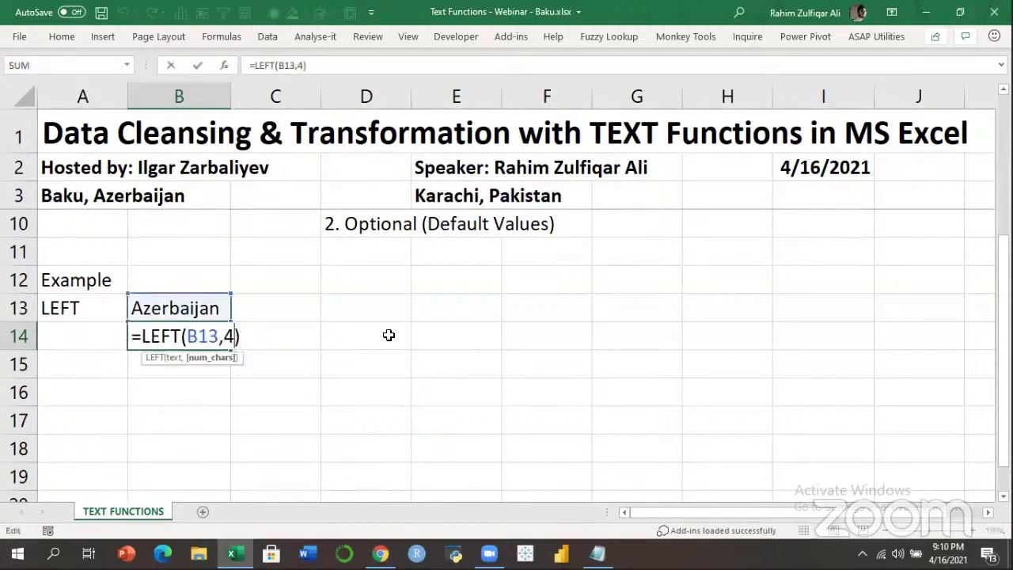
key("Return")
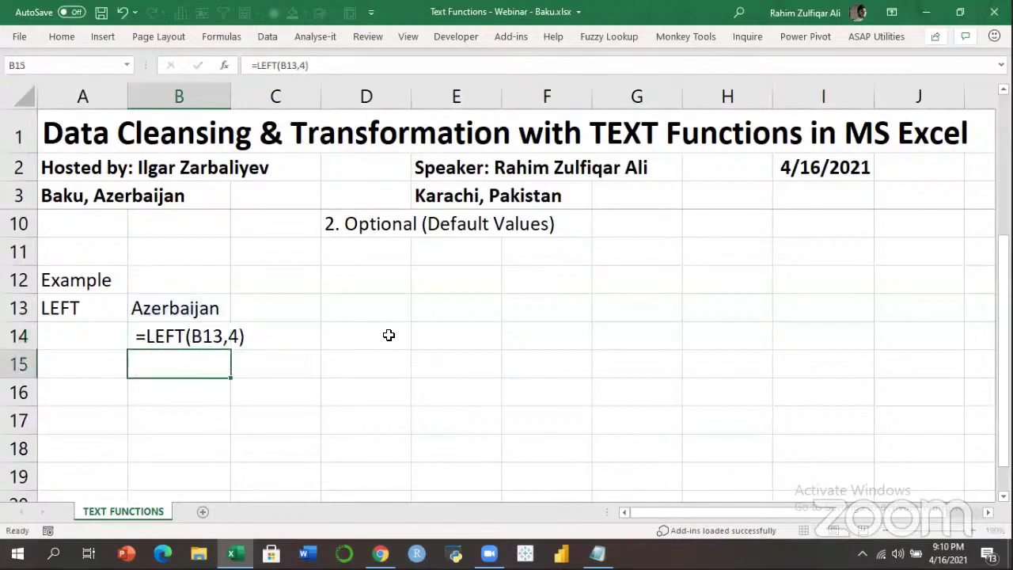
key("Up")
key("Up")
key("Up")
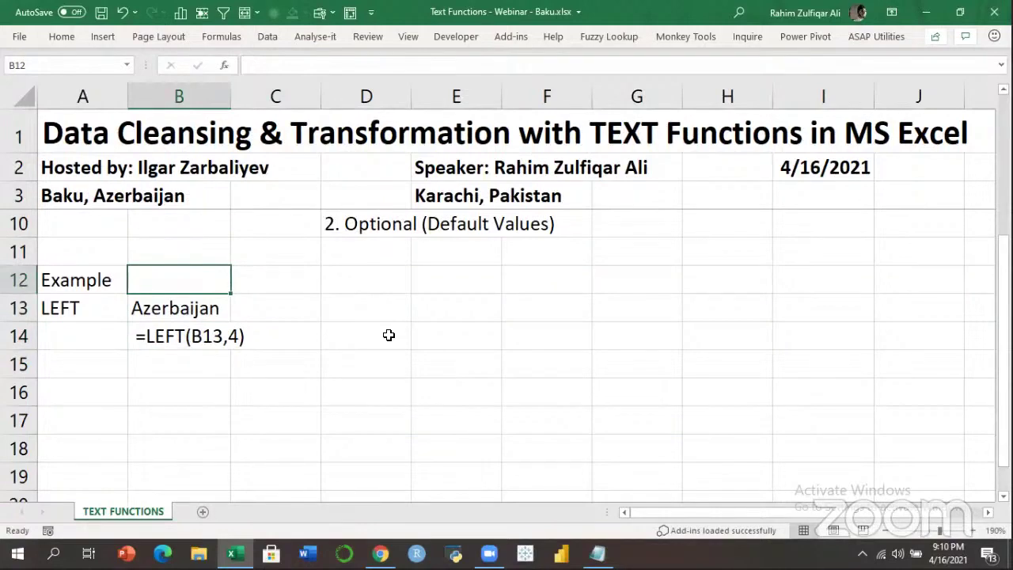
Label B12 'excel' and D12 'power pivot - dax'.
type("excel")
key("Tab")
key("Tab")
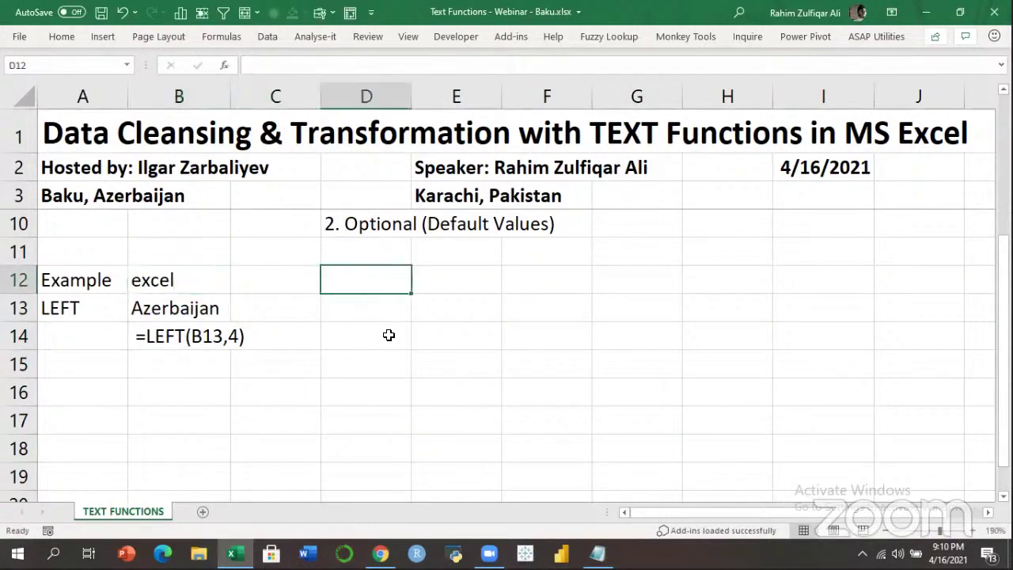
type("po")
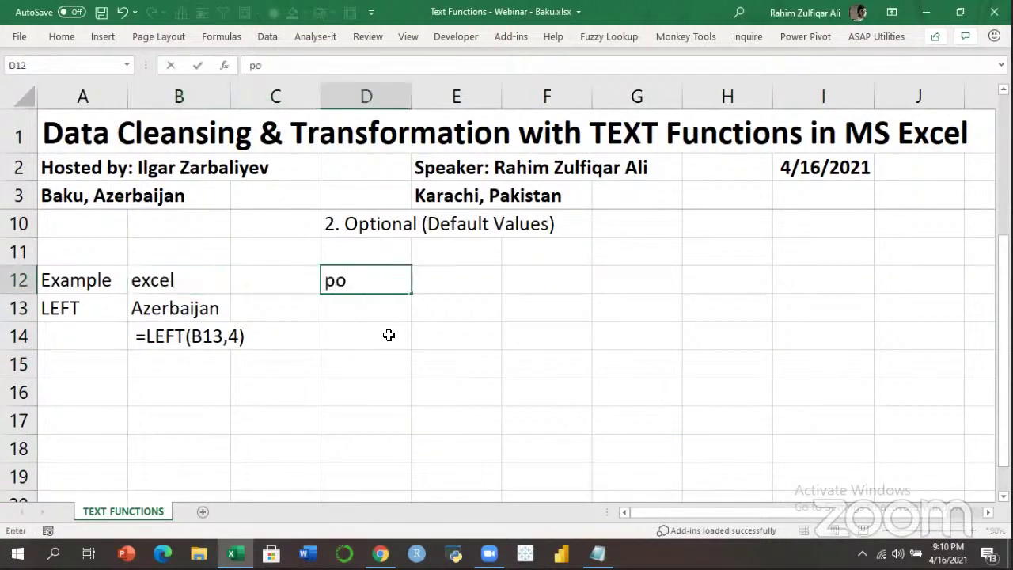
type("wer pivot")
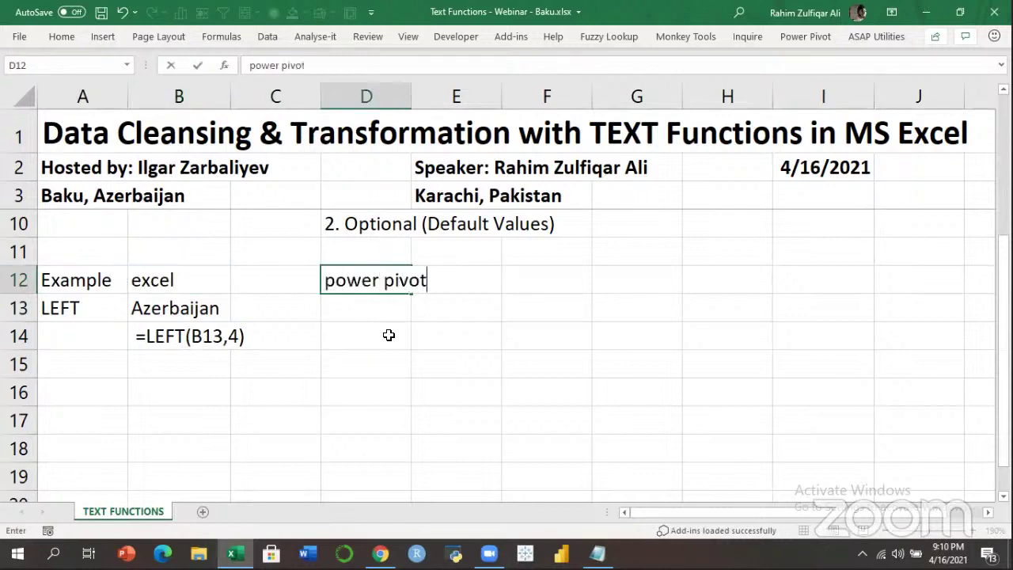
type(" - dax")
key("Return")
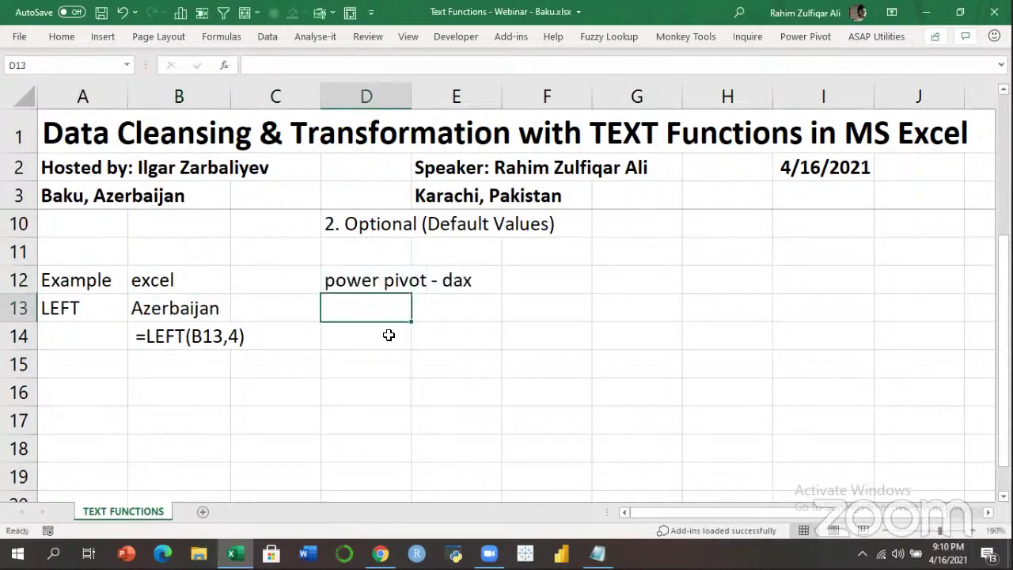
Copy Azerbaijan from B13 into D13.
key("Left")
key("Left")
key("ctrl+c")
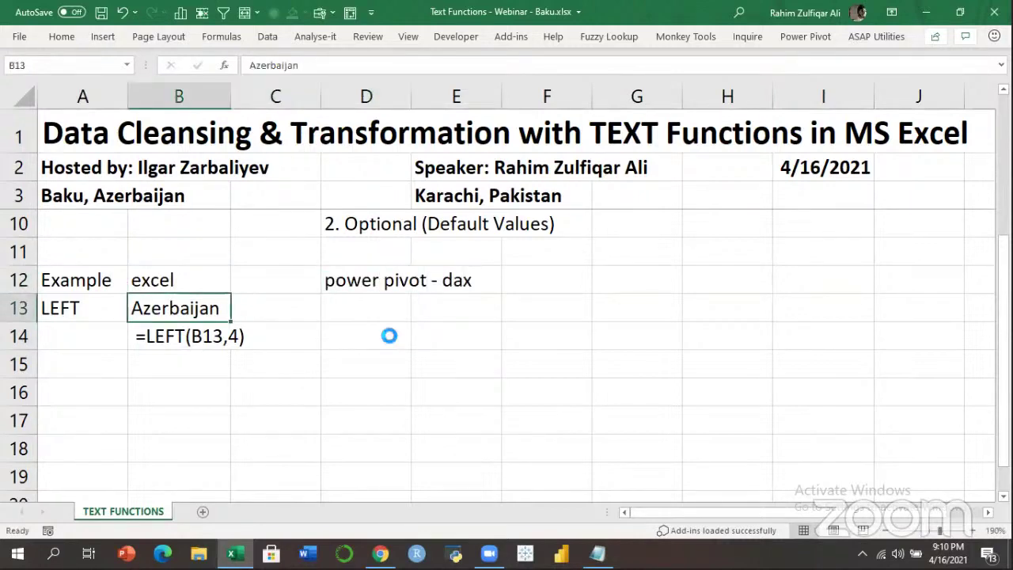
key("Right")
key("Right")
key("ctrl+v")
key("Return")
key("Up")
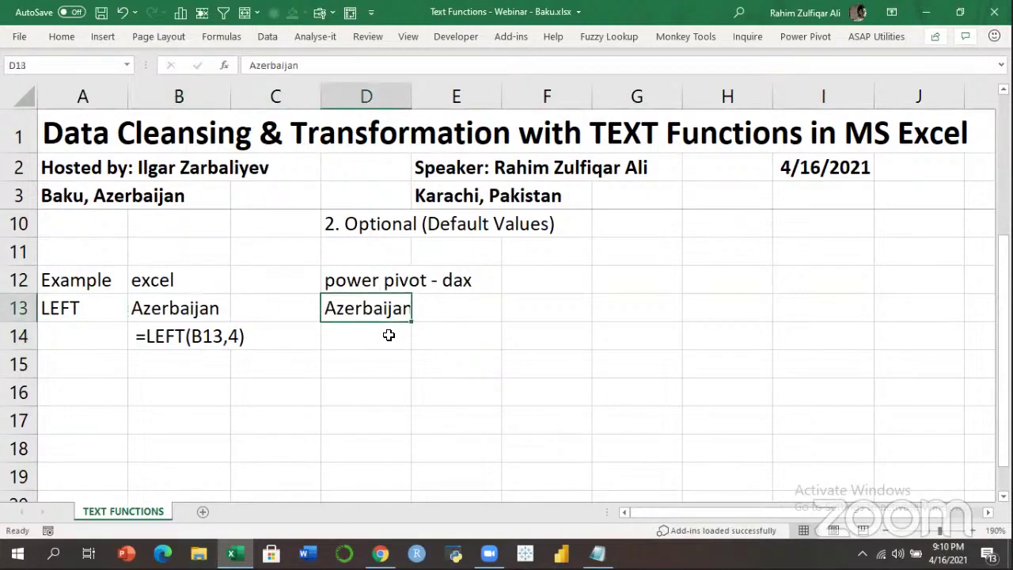
Enter =LEFT([COUNTRY],4) in D14 under Azerbaijan.
key("Down")
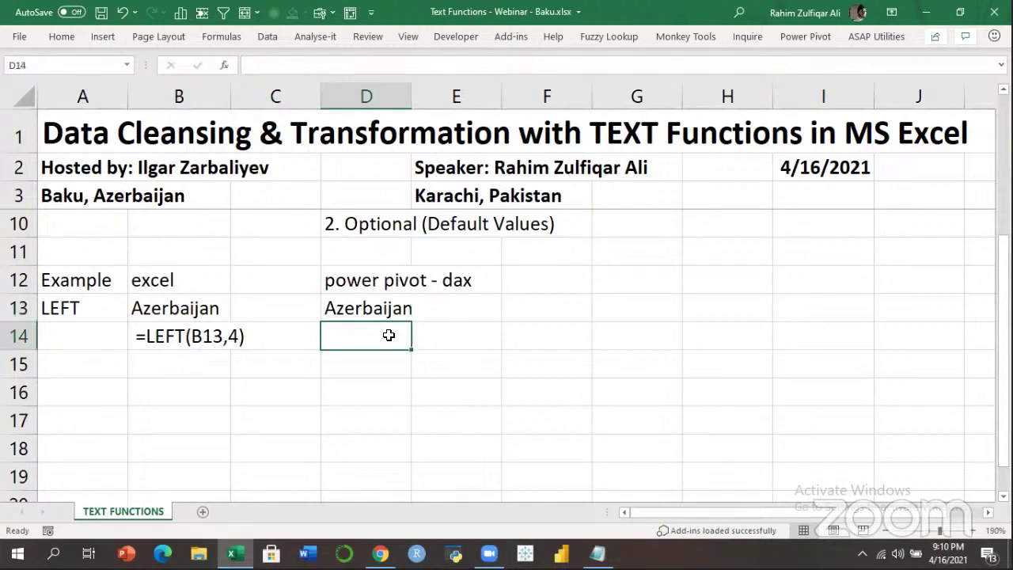
type("=")
key("BackSpace")
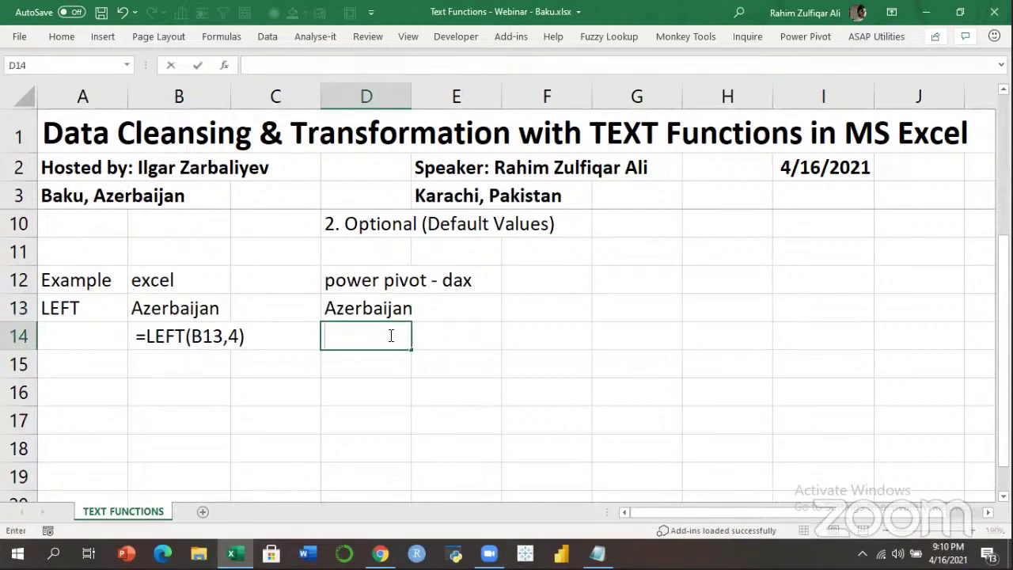
type("=LEFT(")
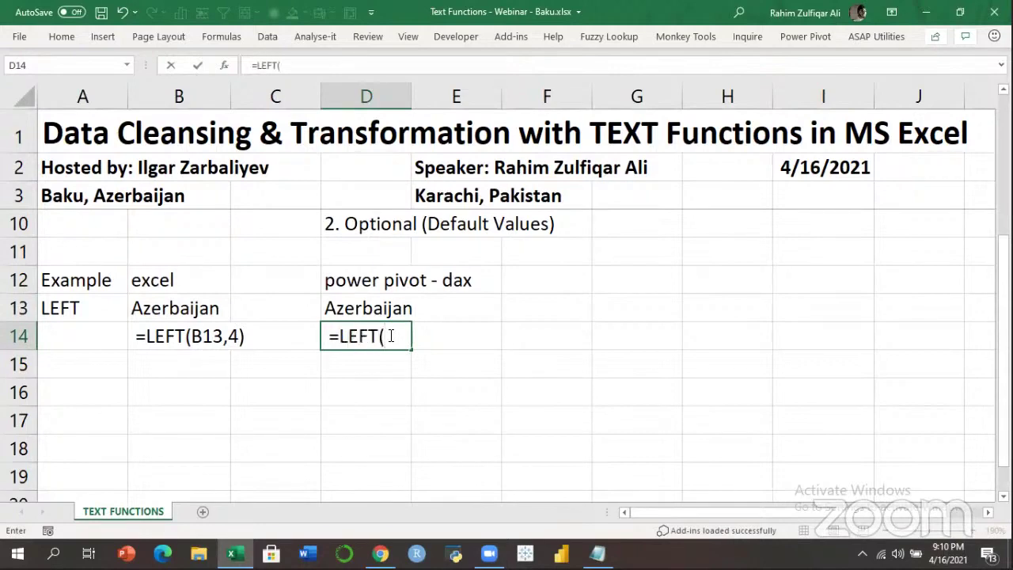
type("[COUNTRY")
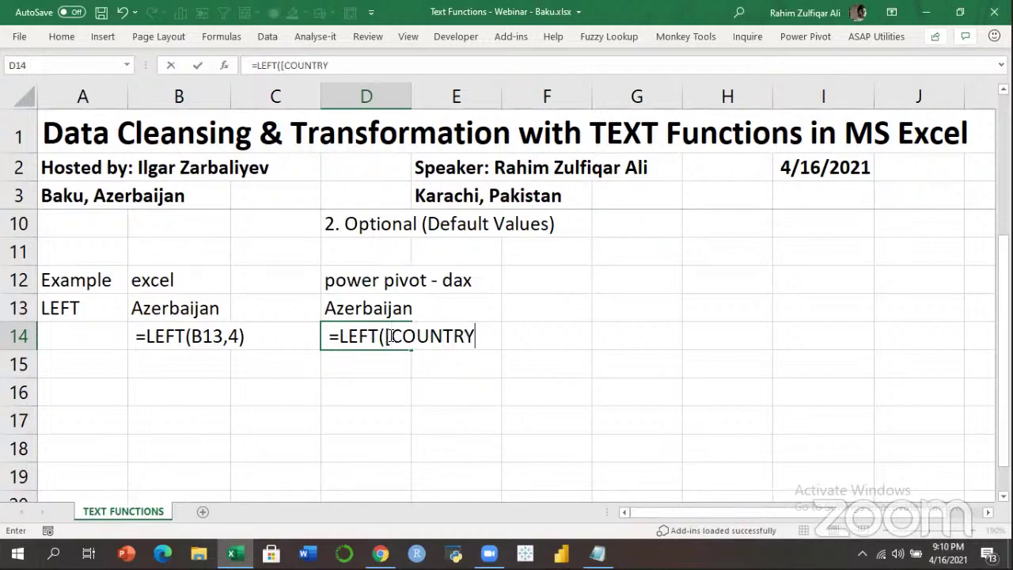
type("],4)")
key("Return")
Compare the D14 example with the B14 formula and row 12 labels, ending at B16.
key("Up")
key("Left")
key("Left")
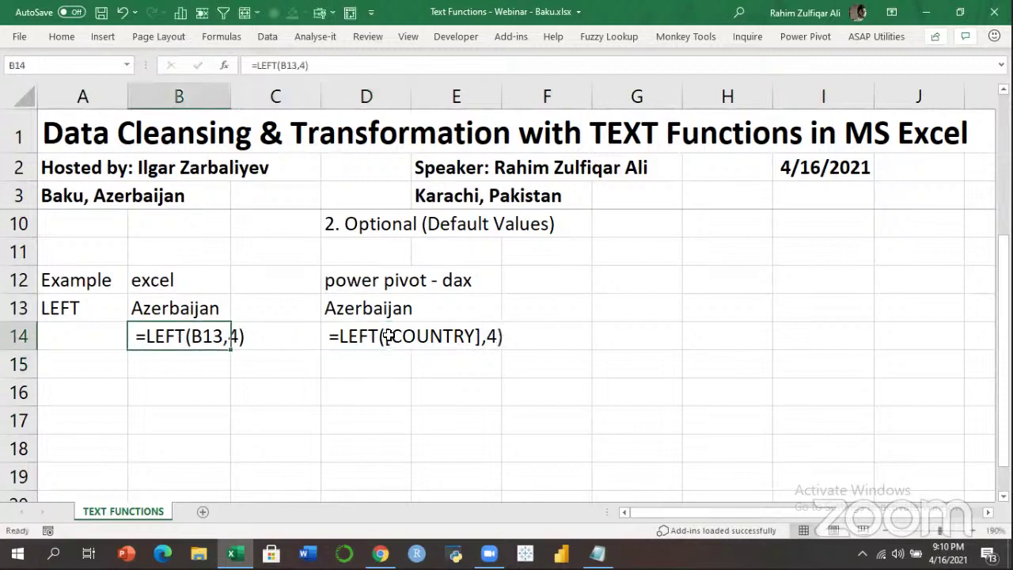
key("Right")
key("Right")
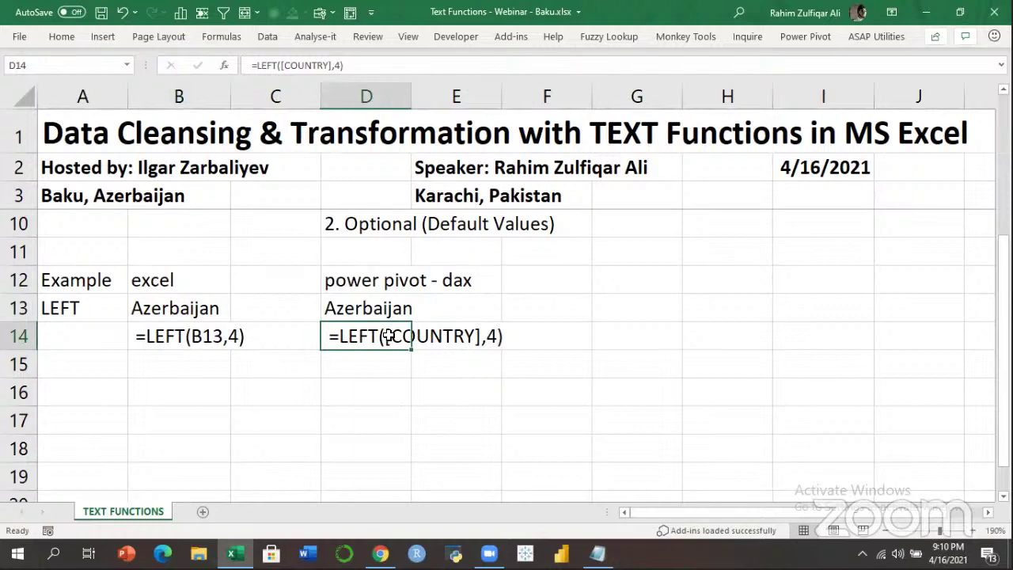
key("Left")
key("Left")
key("Right")
key("Right")
key("Right")
key("Left")
key("Left")
key("Left")
key("Left")
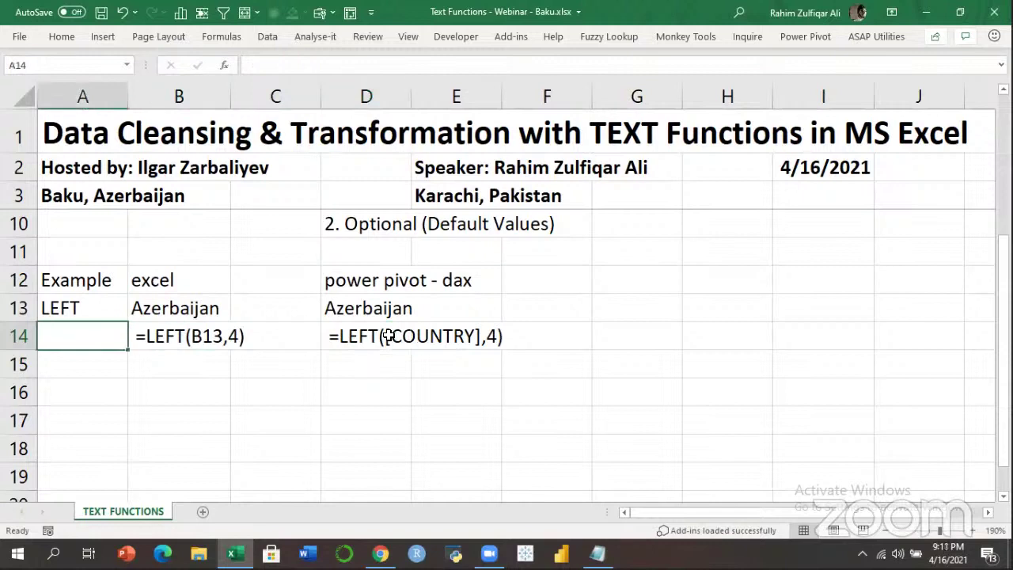
key("Right")
key("Right")
key("Right")
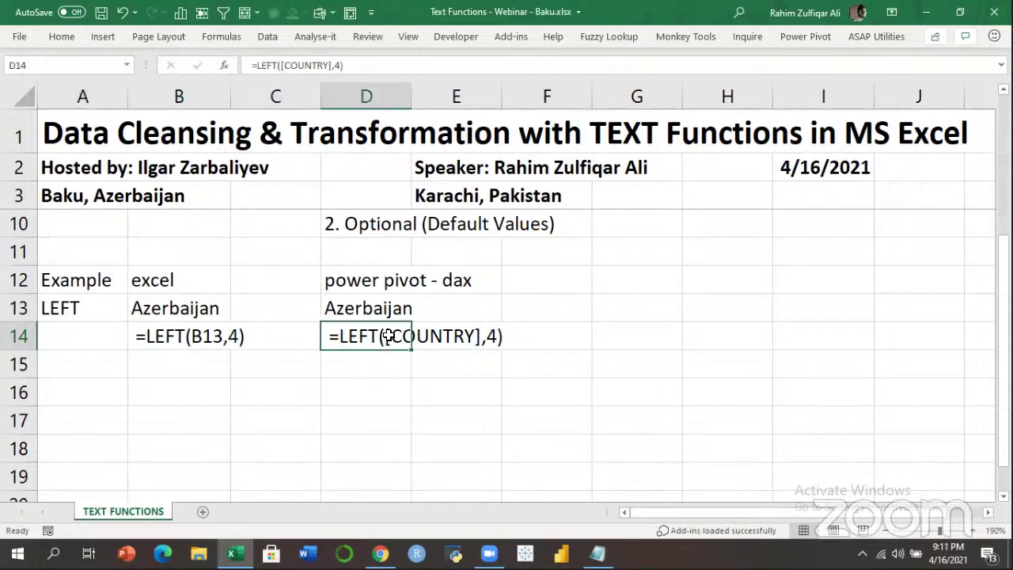
key("Down")
key("Left")
key("Left")
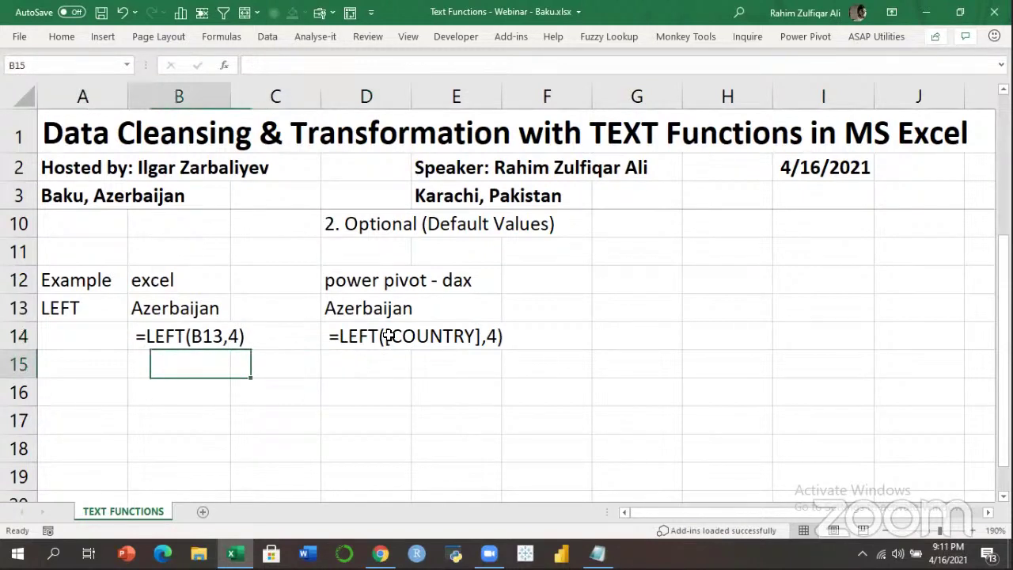
key("Up")
key("Up")
key("Up")
key("Down")
key("Left")
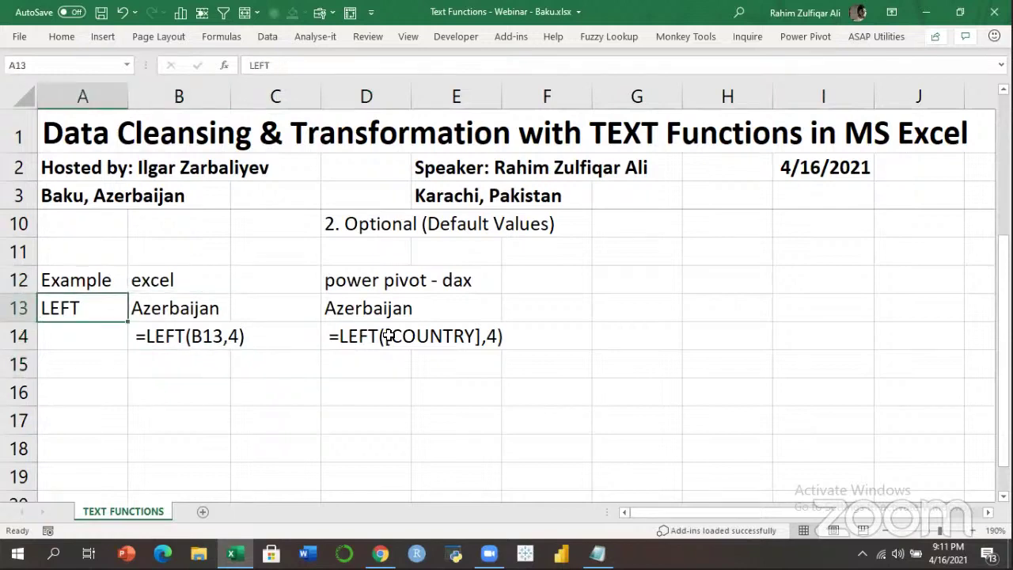
key("Right")
key("Up")
key("Right")
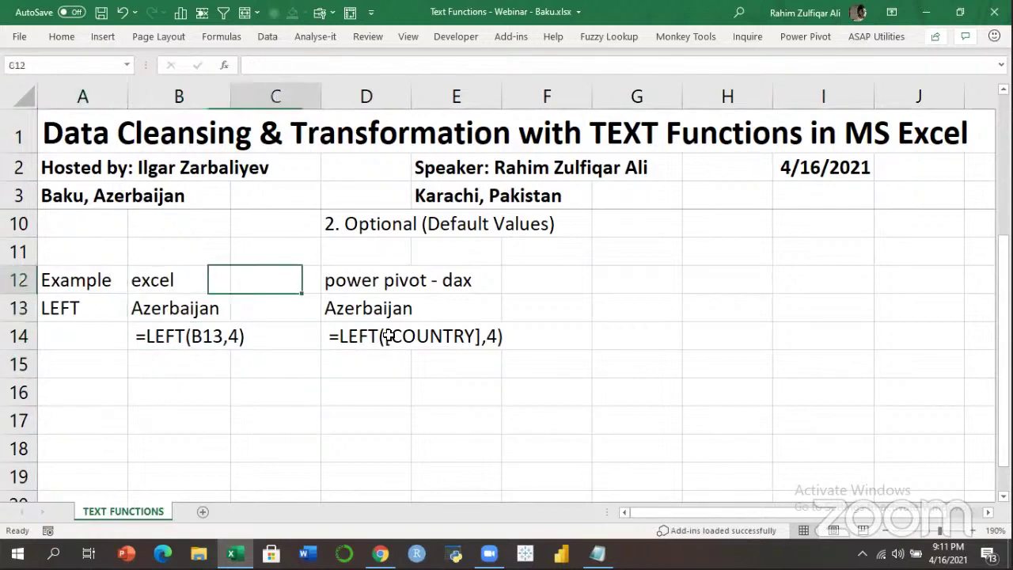
key("Right")
key("Down")
key("Down")
key("Right")
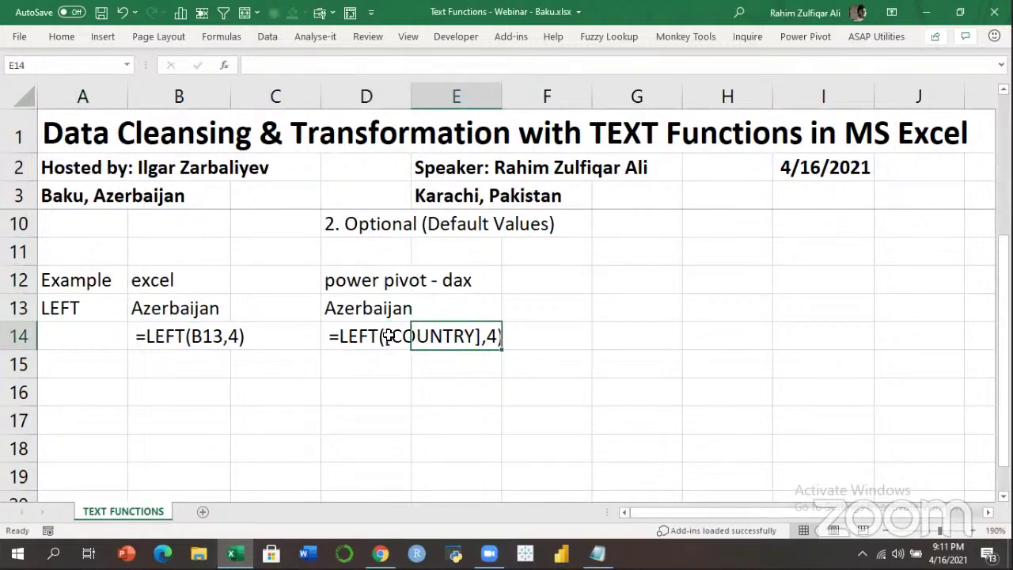
key("Left")
key("Left")
key("Left")
key("Down")
key("Down")
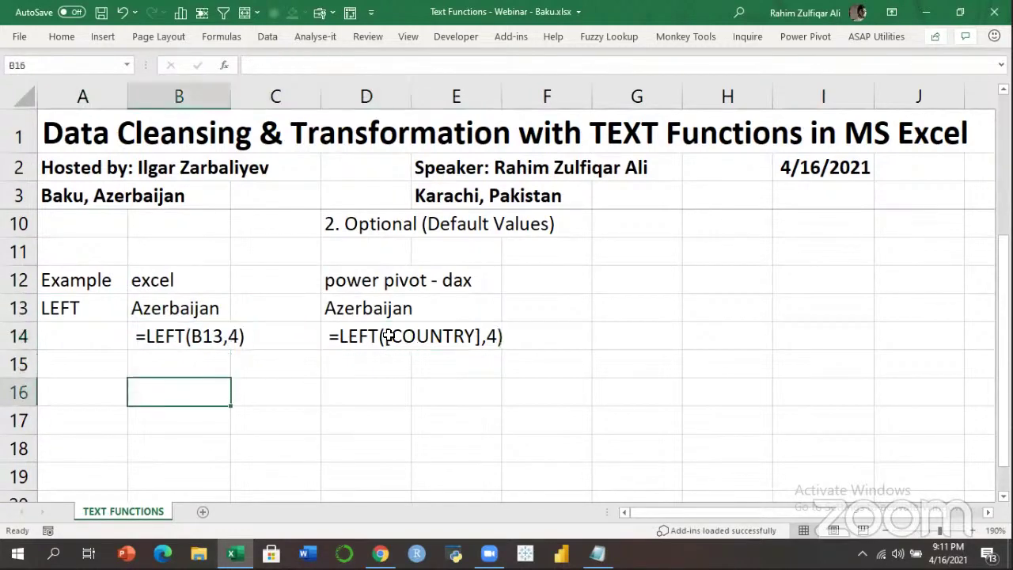
Enter the heading '6 types of cell references' in B16.
type("6")
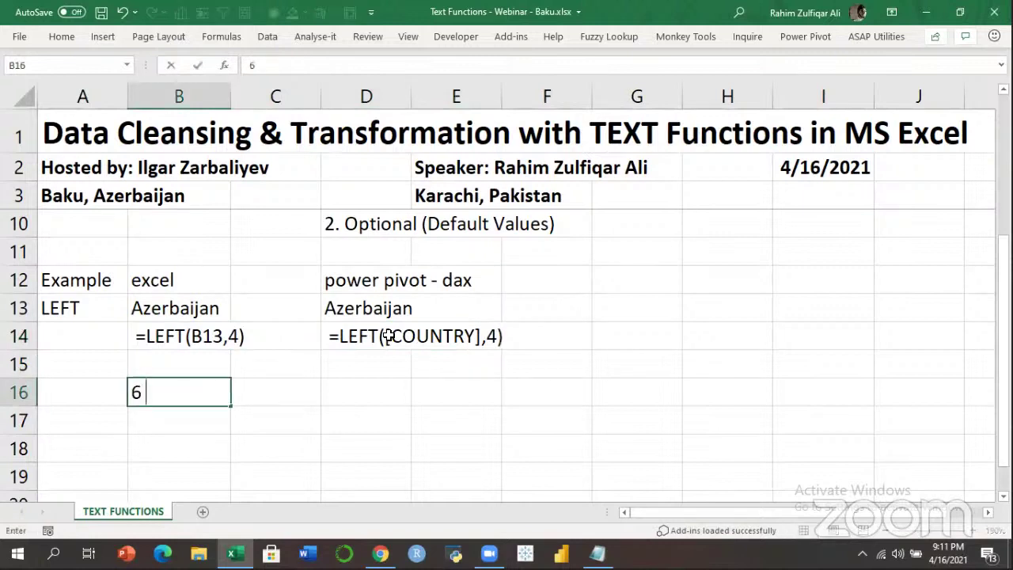
type(" TYPES")
key("BackSpace")
key("BackSpace")
key("BackSpace")
key("BackSpace")
key("BackSpace")
type("types of cell ")
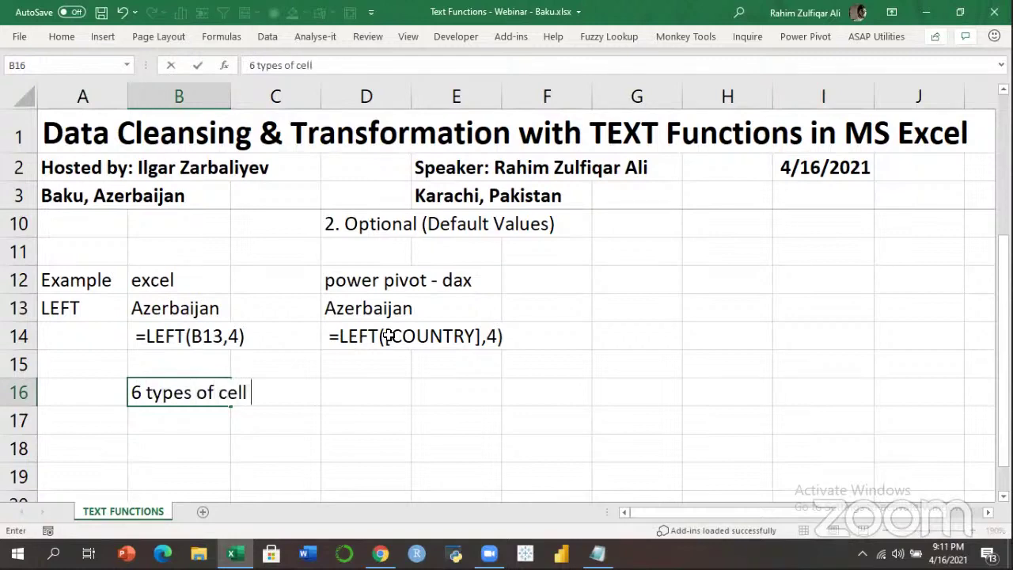
type("references")
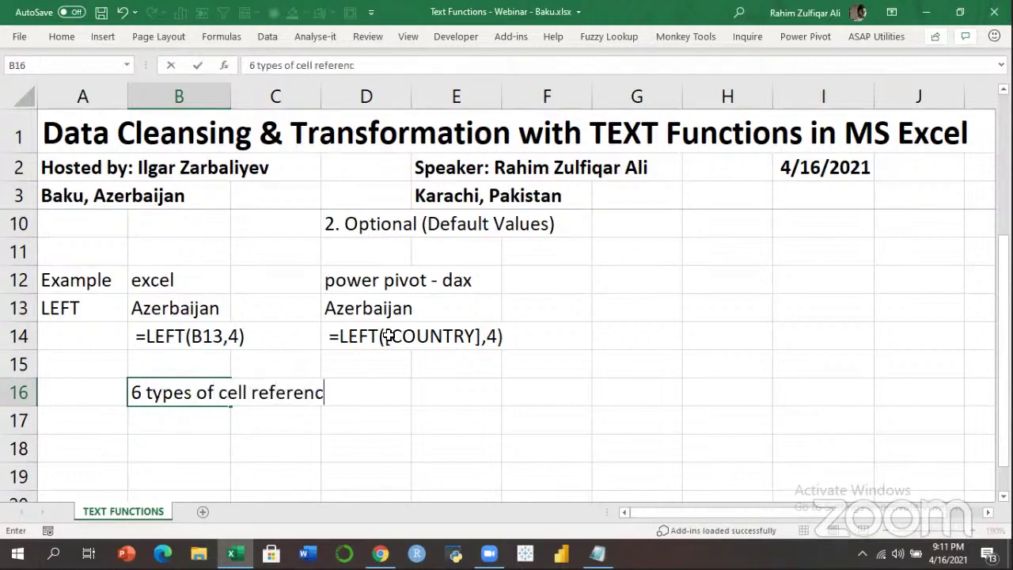
key("Return")
key("Down")
key("Down")
key("Down")
key("Down")
key("Down")
key("Down")
key("Down")
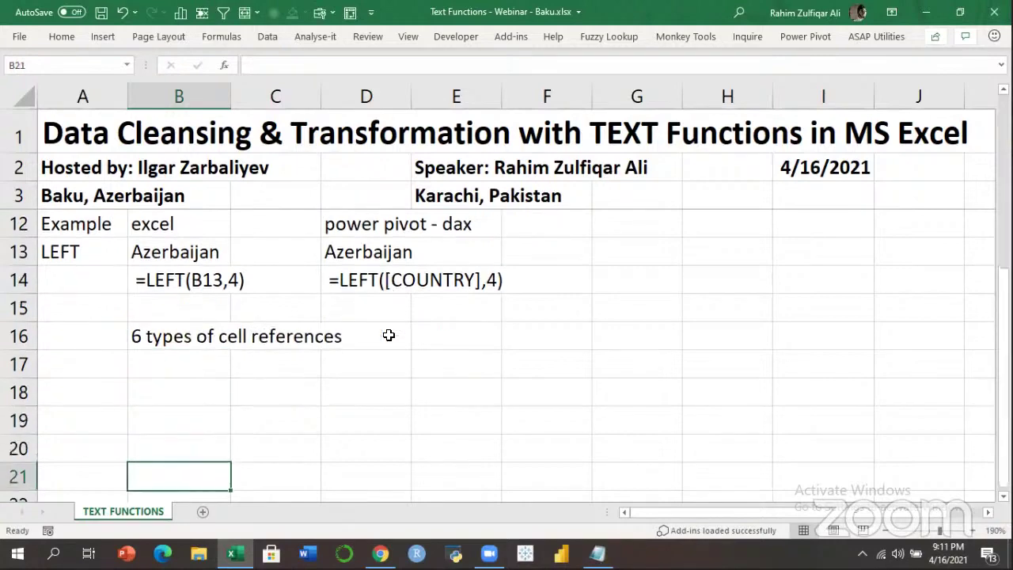
key("Up")
key("Up")
key("Up")
key("Up")
key("Up")
key("Up")
key("Up")
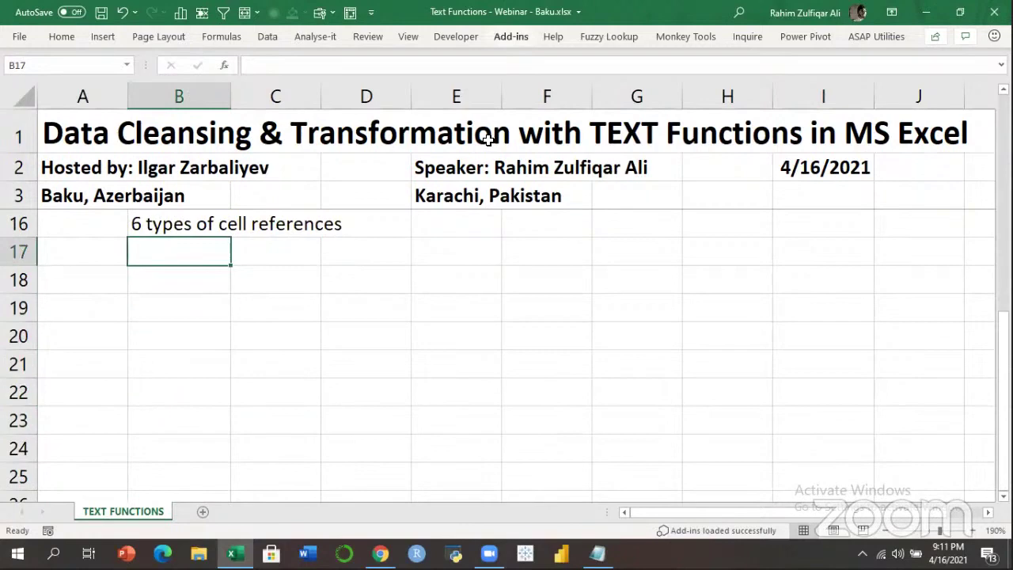
Enter '1. Relative', '2. Absolute' and '3. Mixed' in B17:B19.
double_click(197, 253)
type("1")
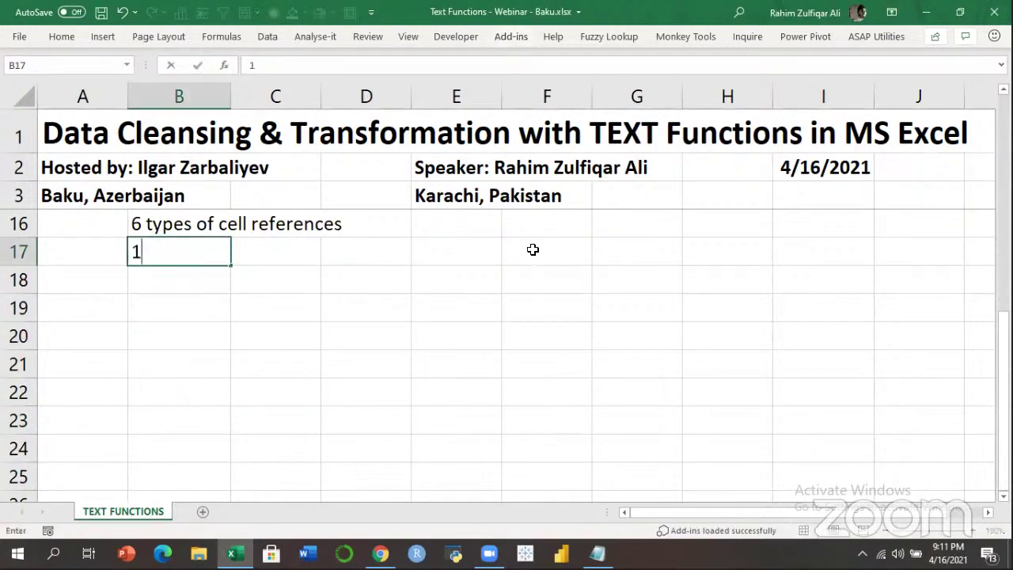
type(". Relative")
key("Return")
type("2. Absolut")
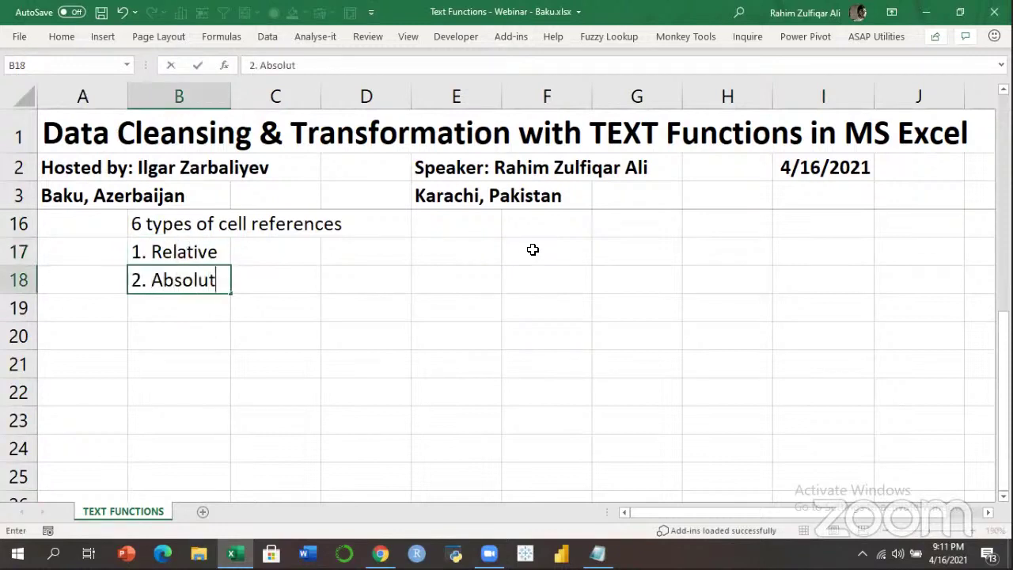
type("e")
key("Return")
type("3. Mixed")
key("Return")
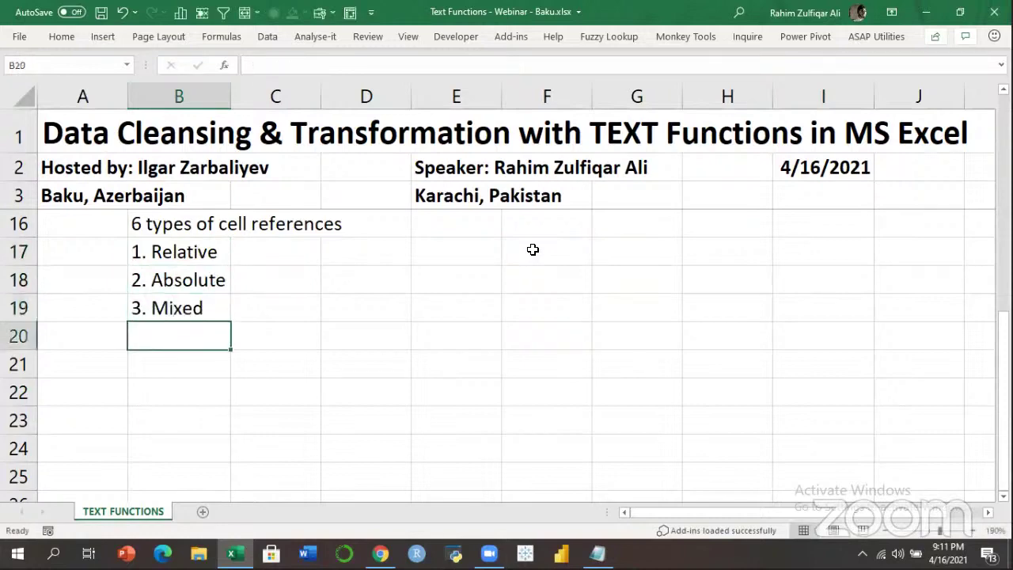
Add '4. 3D', '5. Structured references', '6. External cell references', then select the whole list.
type("4. 3D")
key("Return")
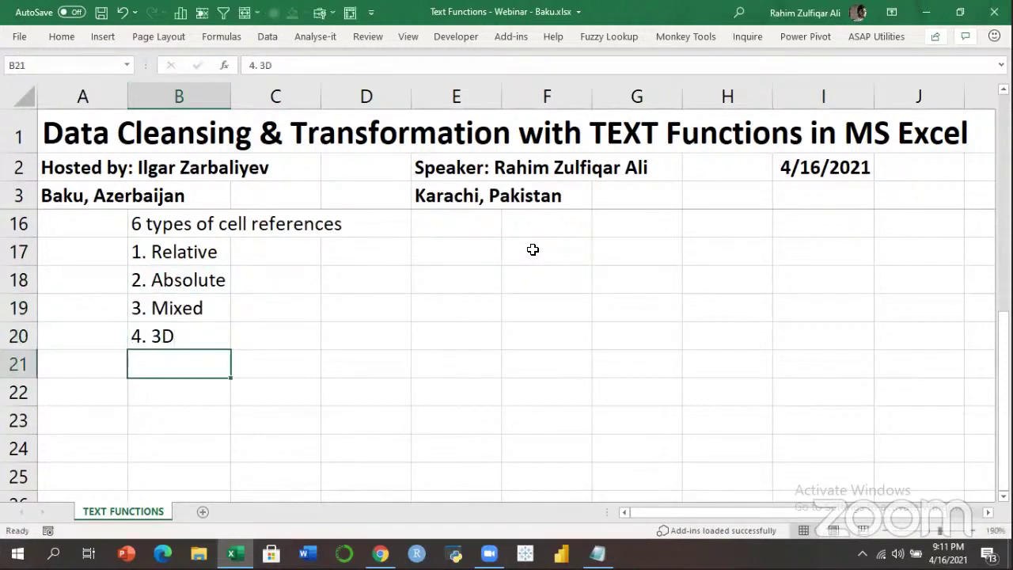
type("5. St")
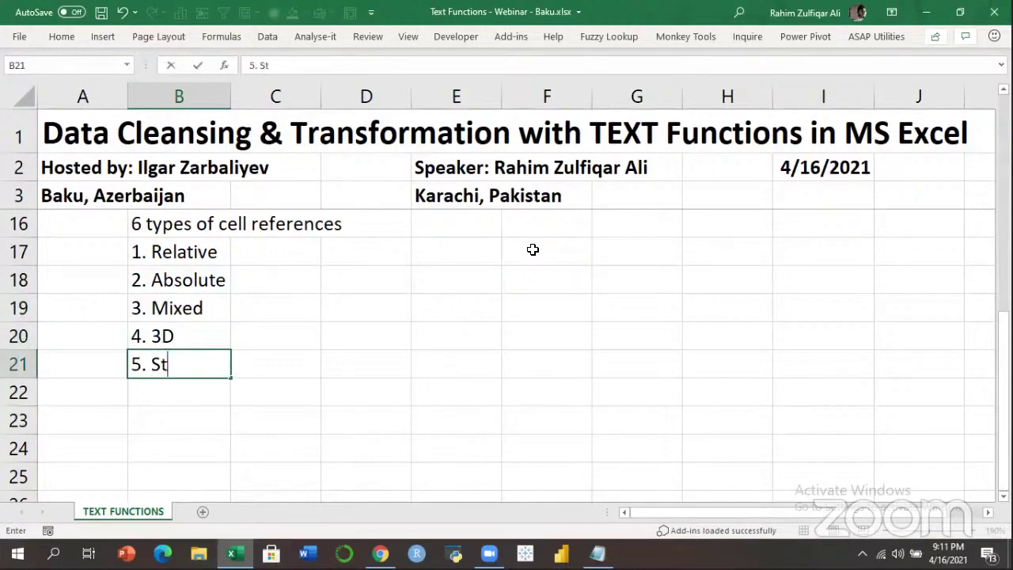
type("ructured references")
key("Return")
type("6. External cell refer")
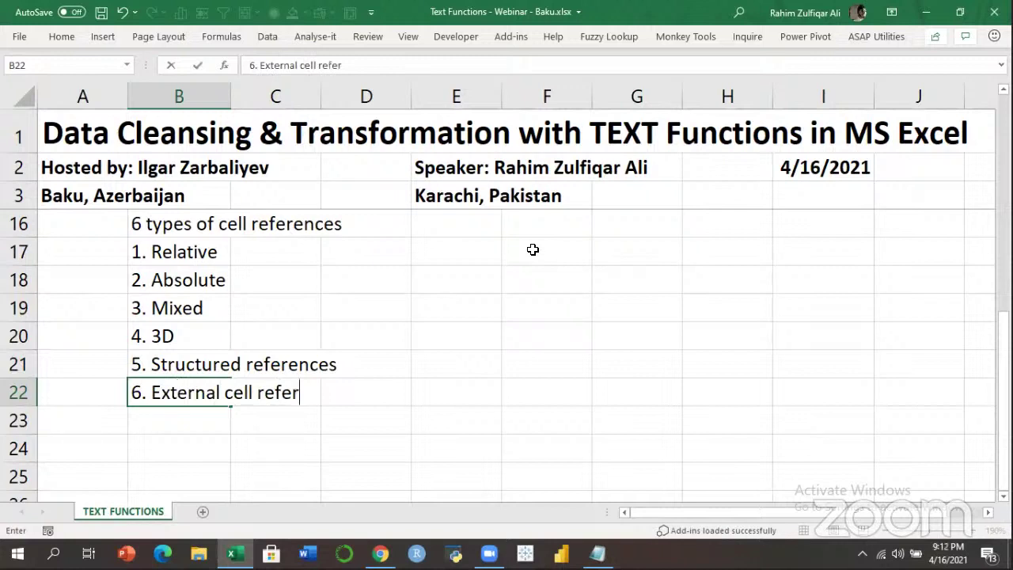
type("ences")
key("Return")
key("Up")
key("Up")
key("Up")
key("Up")
key("Up")
key("Up")
key("Up")
key("Down")
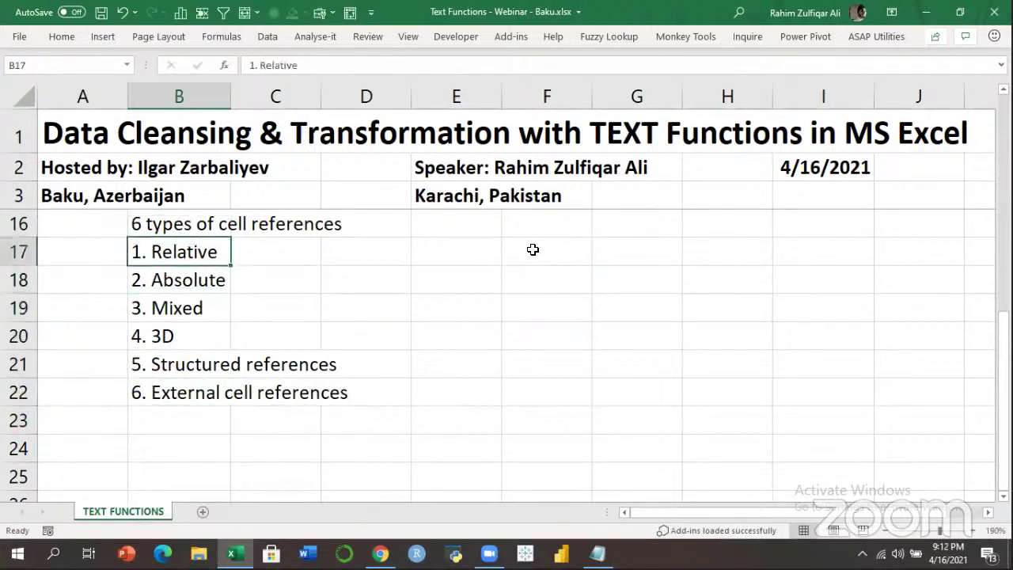
key("ctrl+shift+Down")
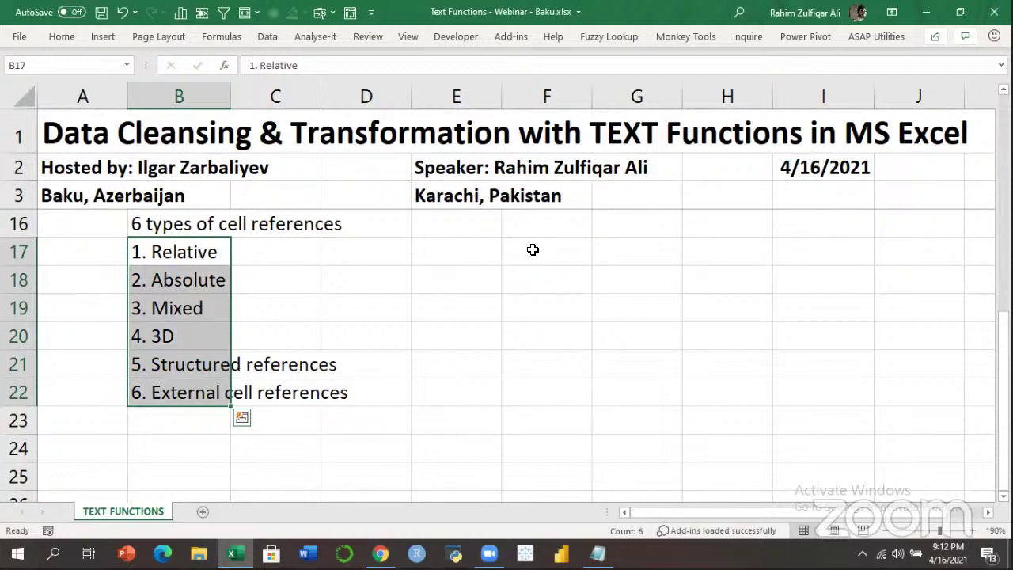
Insert a blank row above the Relative item, shifting the list to B18:B23.
key("Right")
key("Left")
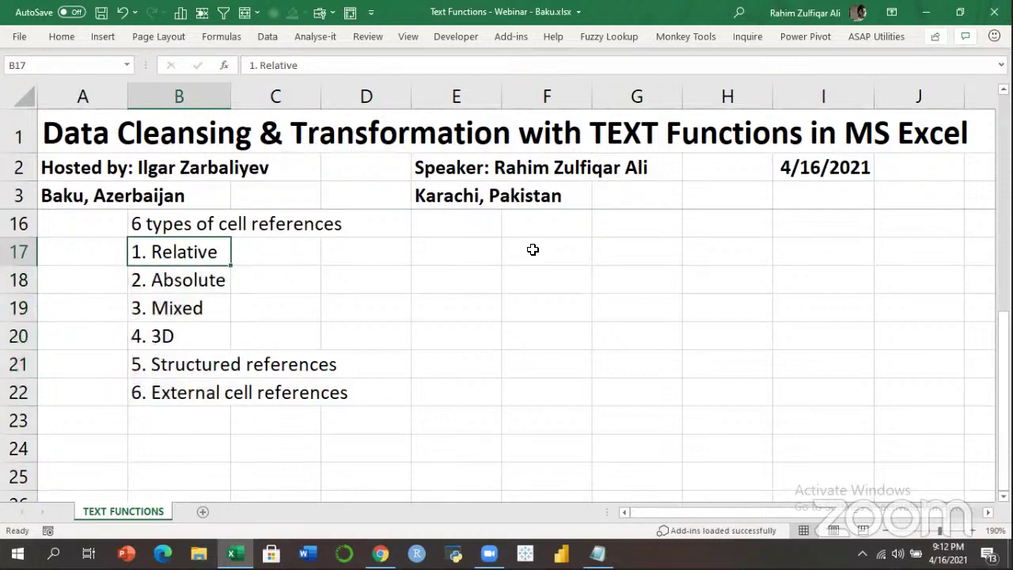
key("ctrl+shift+Down")
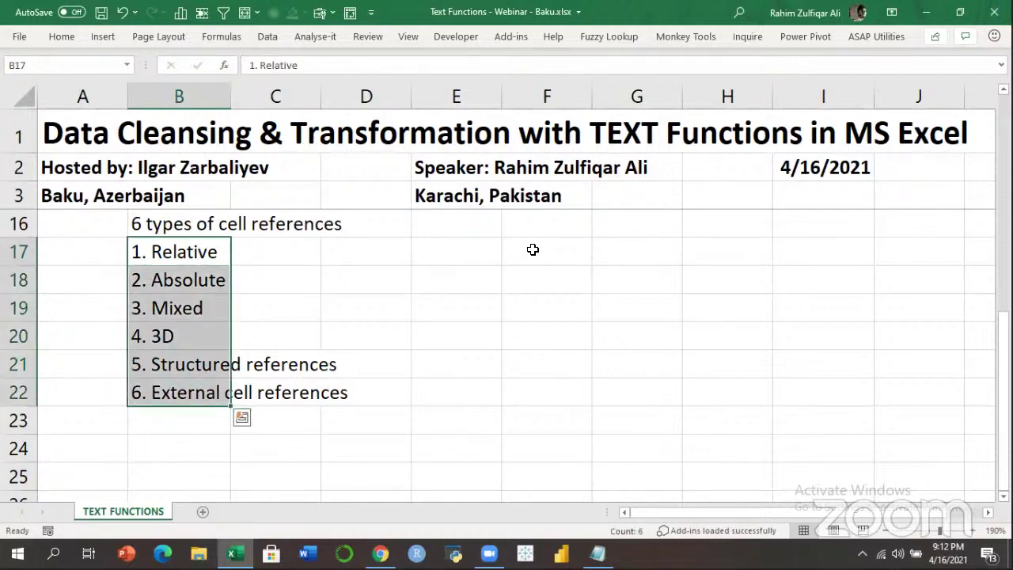
key("Down")
key("Down")
key("Down")
key("Down")
key("Down")
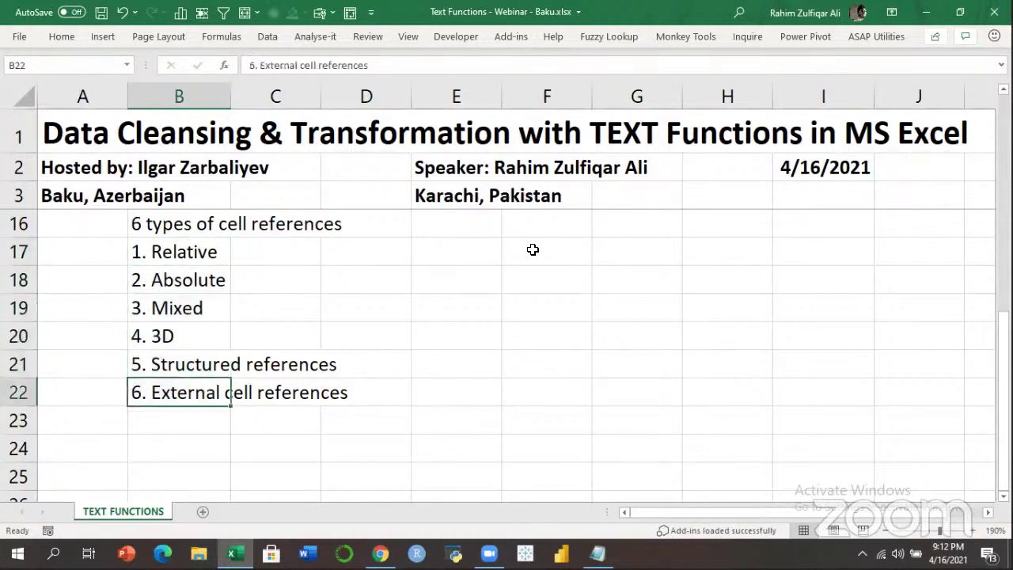
key("Up")
key("Up")
key("Up")
key("Up")
key("Up")
key("Right")
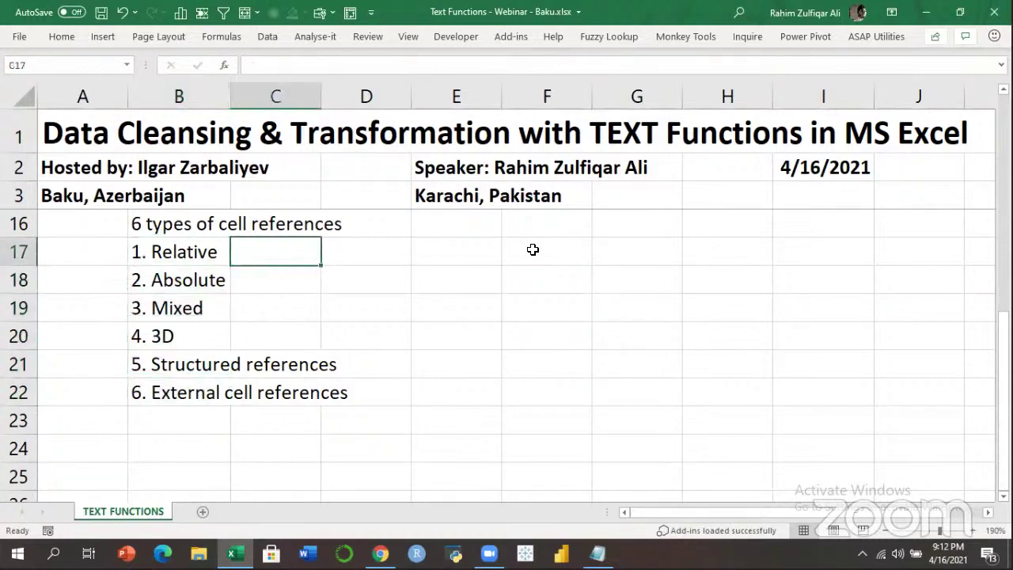
key("Left")
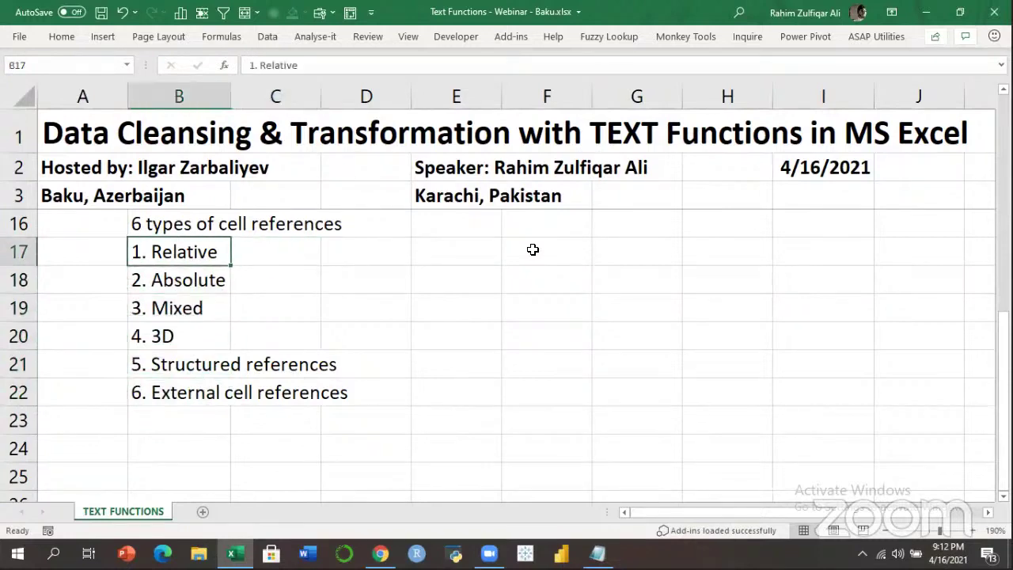
key("alt+h")
key("i")
key("r")
Label C17 'Examples' as the header beside the list.
key("Right")
type("E")
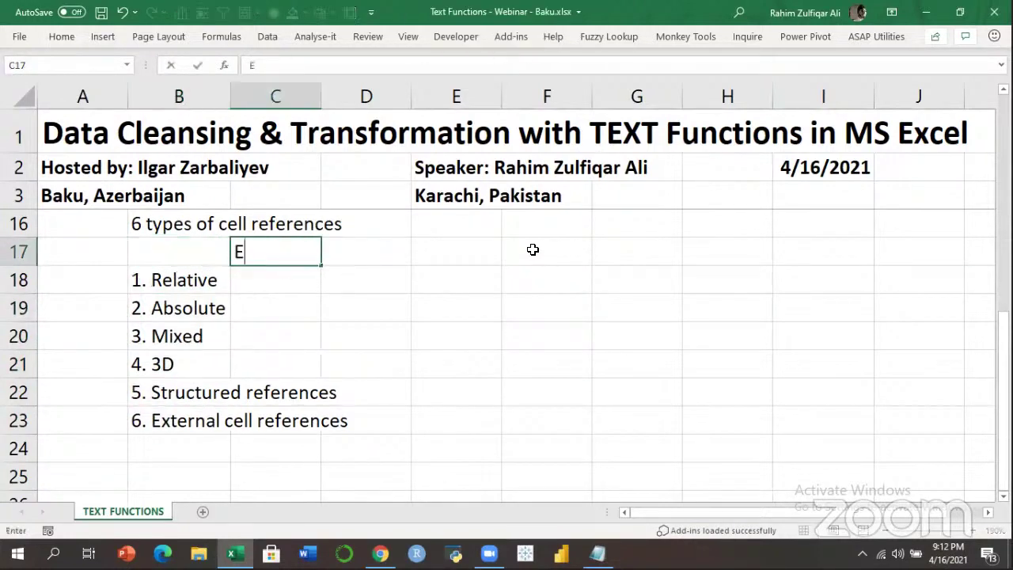
type("xamples")
key("Return")
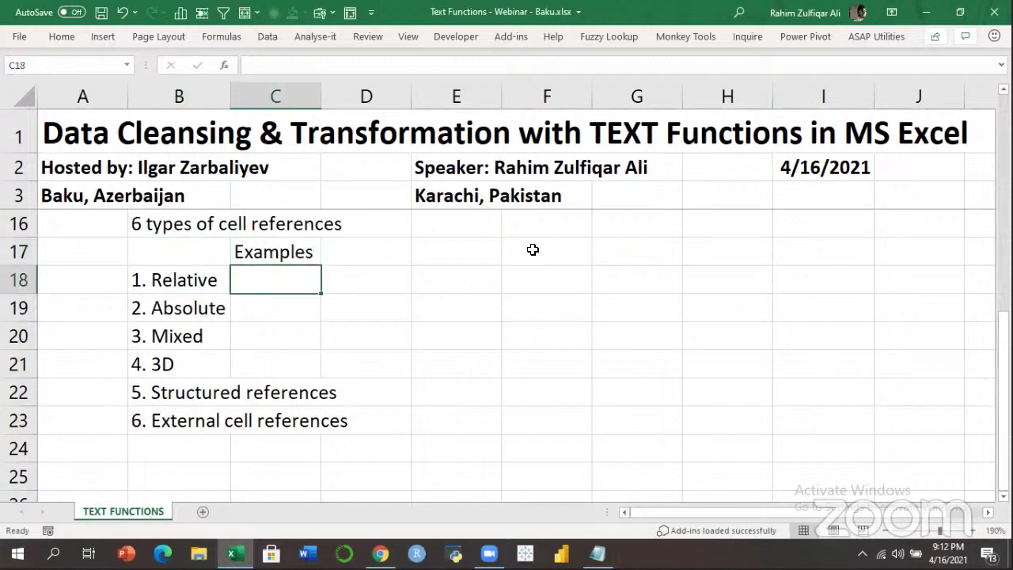
key("Left")
key("Right")
Enter A1 and $A$1 as the Relative and Absolute examples.
type("a")
key("BackSpace")
type("A1")
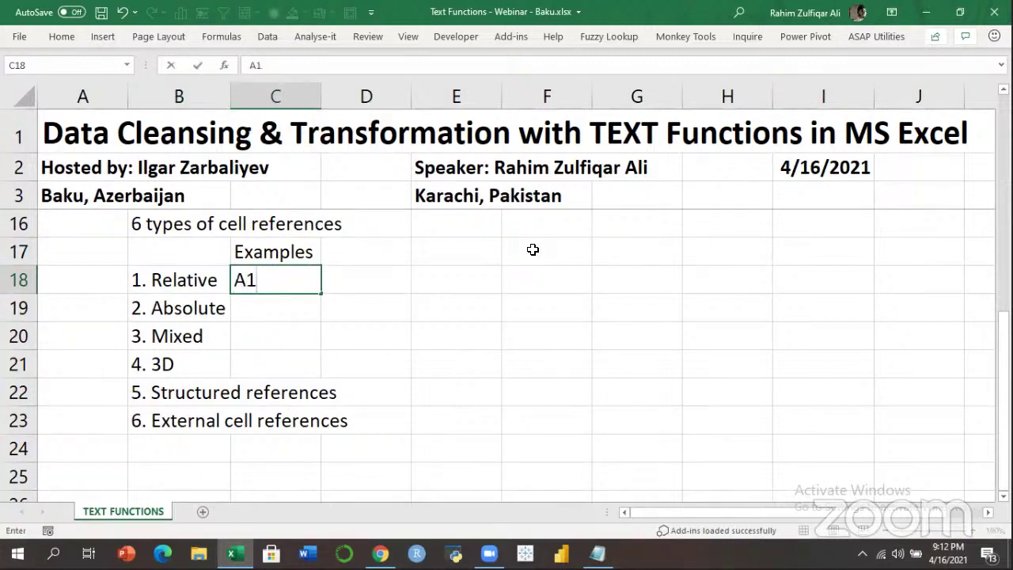
key("Return")
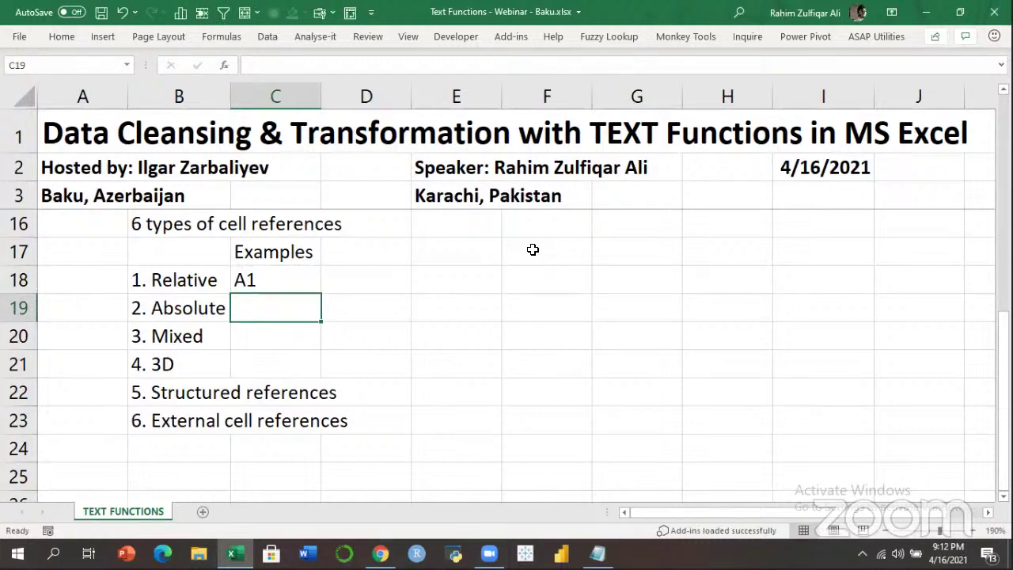
type("$A")
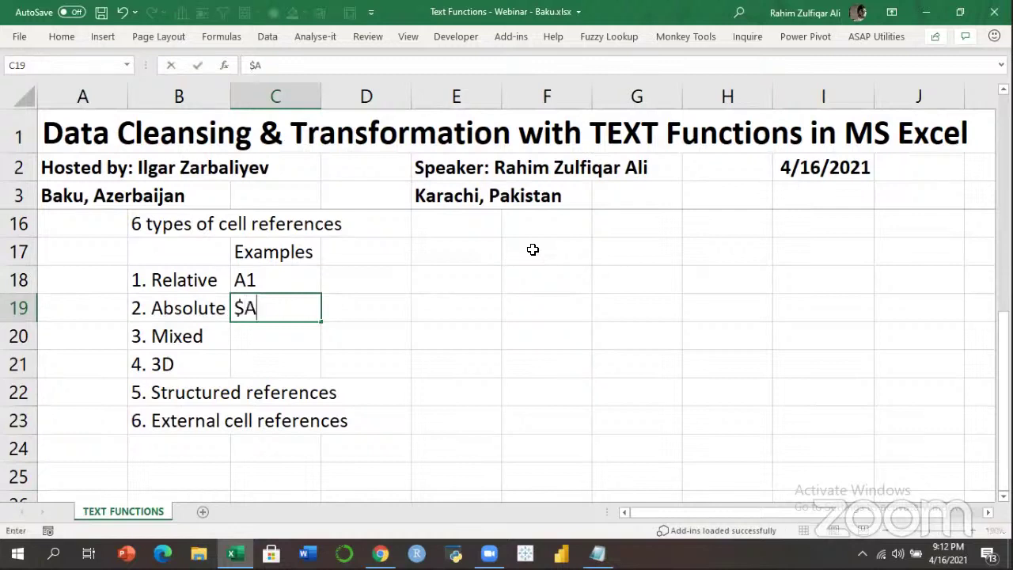
type("$1")
key("Return")
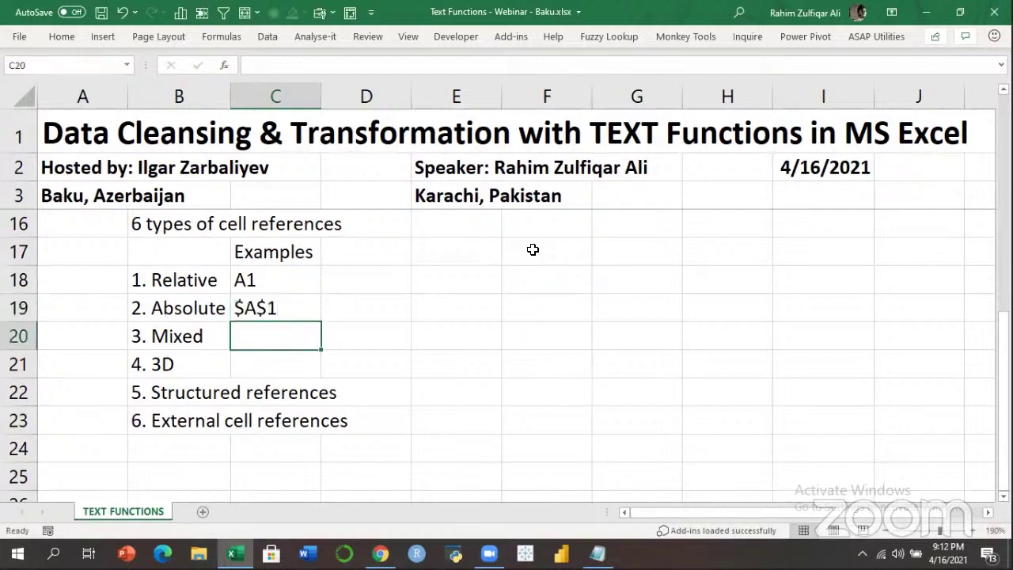
Enter 'A$1 / $A1' in C20 as the Mixed example.
key("Up")
key("Up")
key("Left")
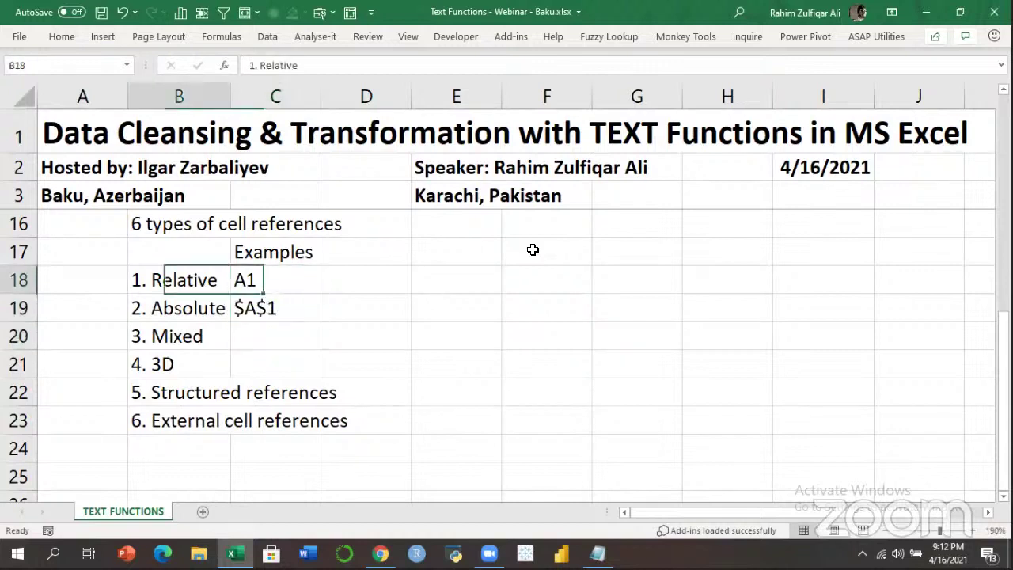
key("Down")
key("Right")
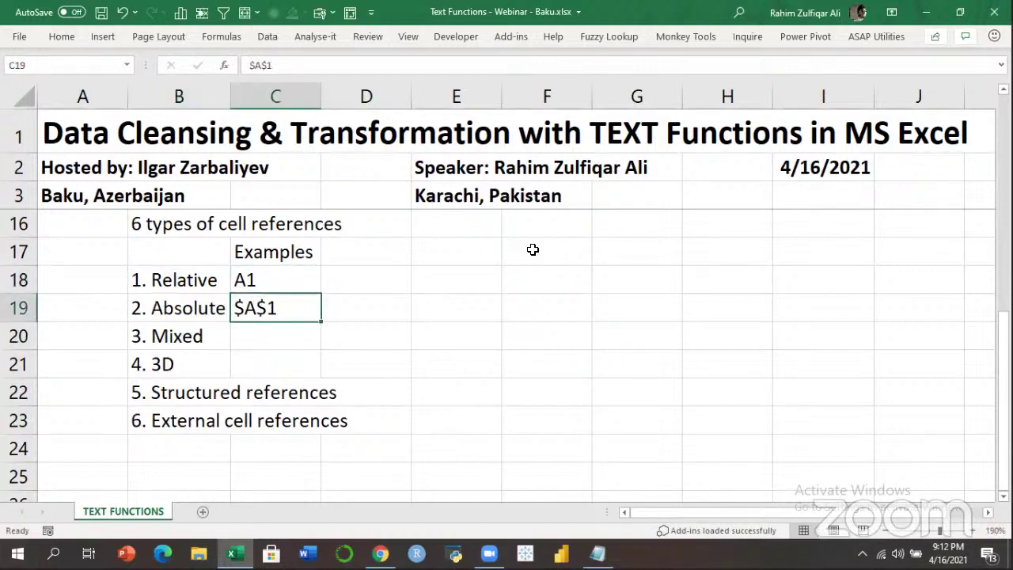
key("Down")
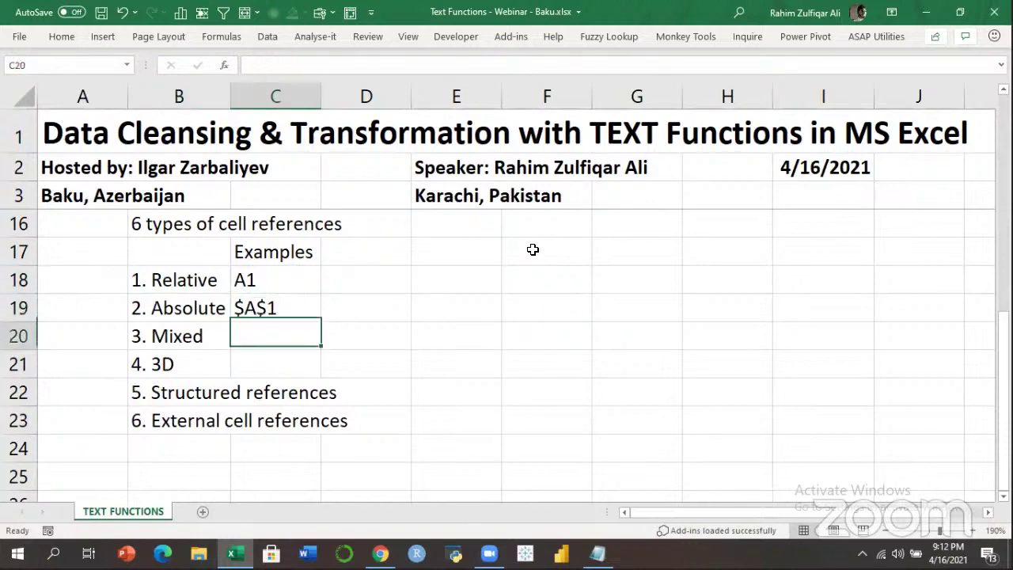
key("Left")
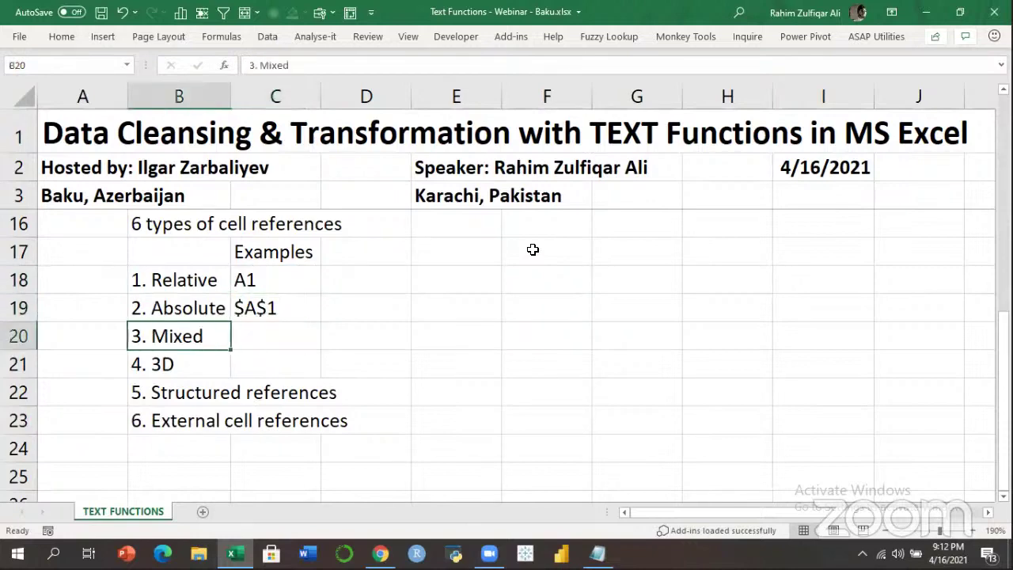
key("Up")
key("Up")
key("Down")
key("Right")
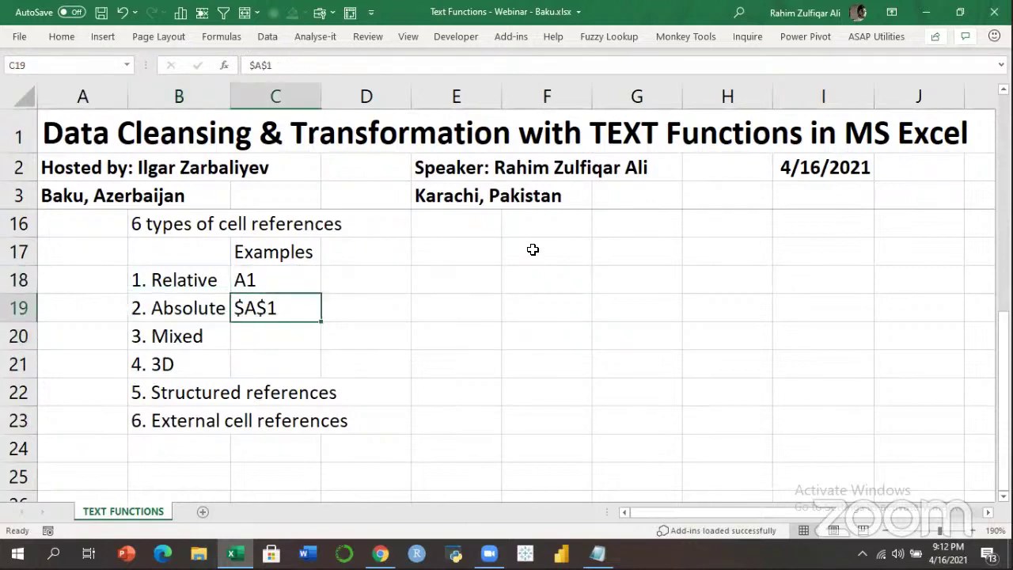
key("Down")
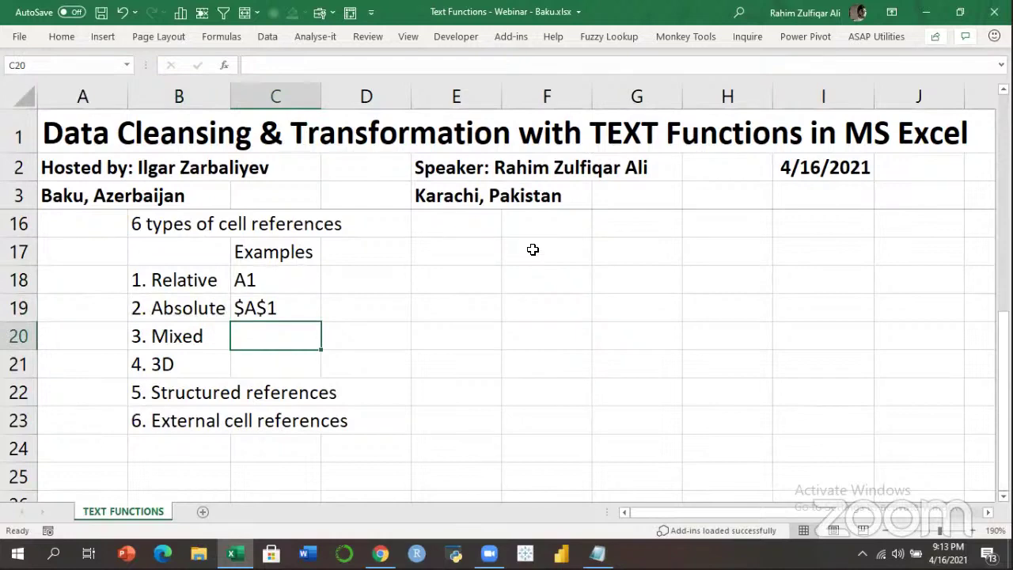
type("a1")
key("BackSpace")
key("BackSpace")
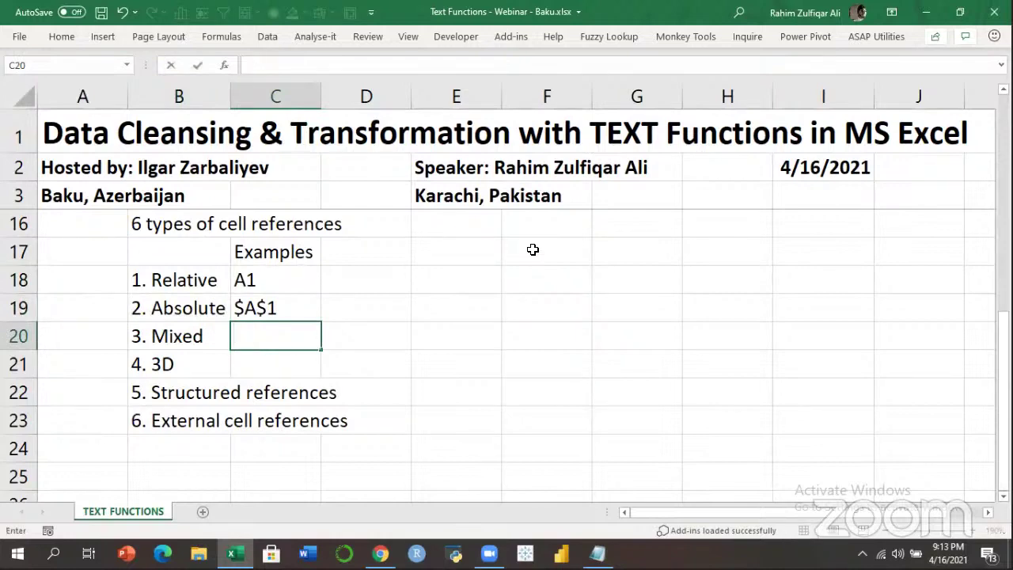
type("a$1 / $")
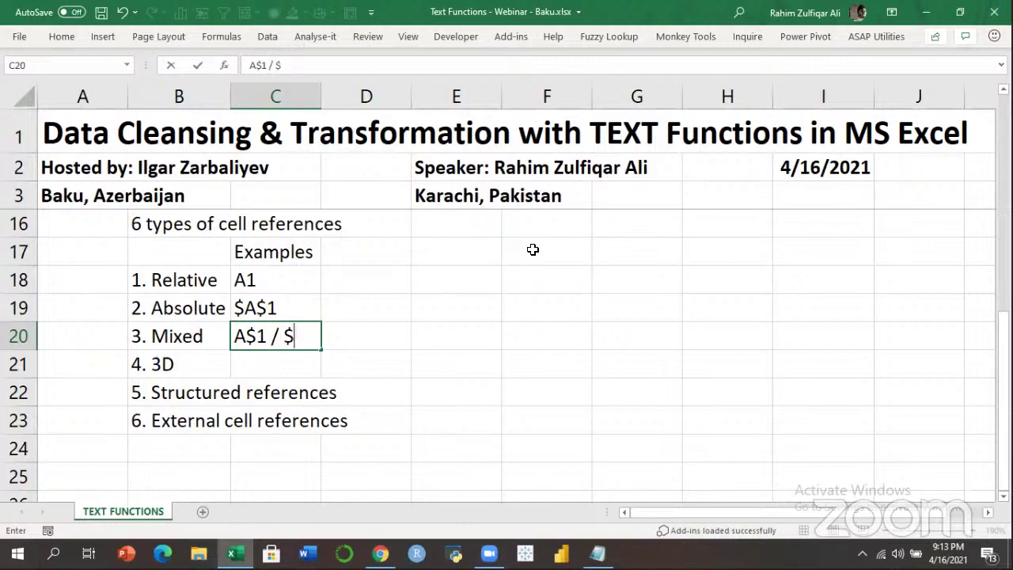
type("A1")
key("Return")
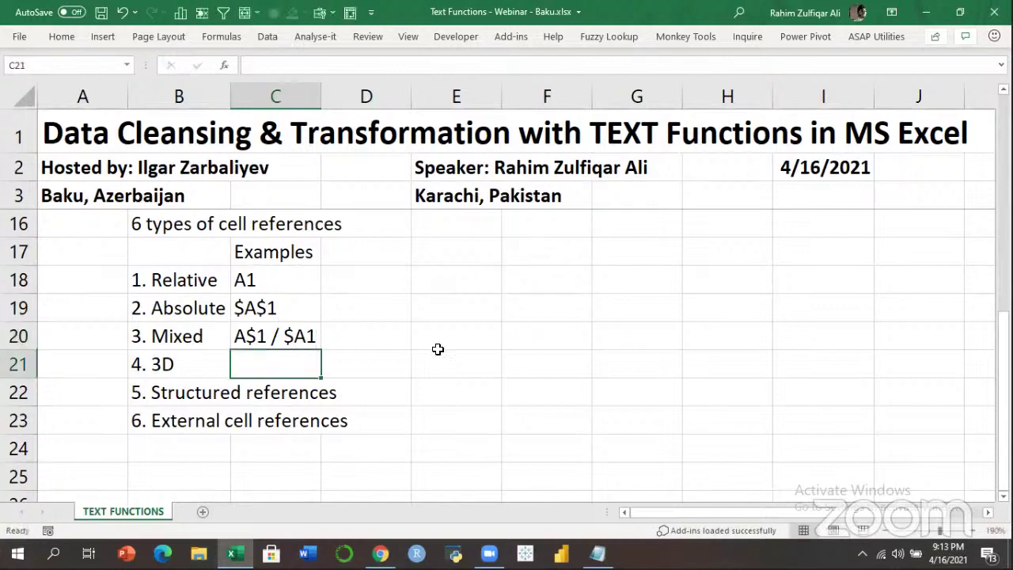
Add blank sheets Sheet4 and Sheet5, then return to TEXT FUNCTIONS.
left_click(199, 511)
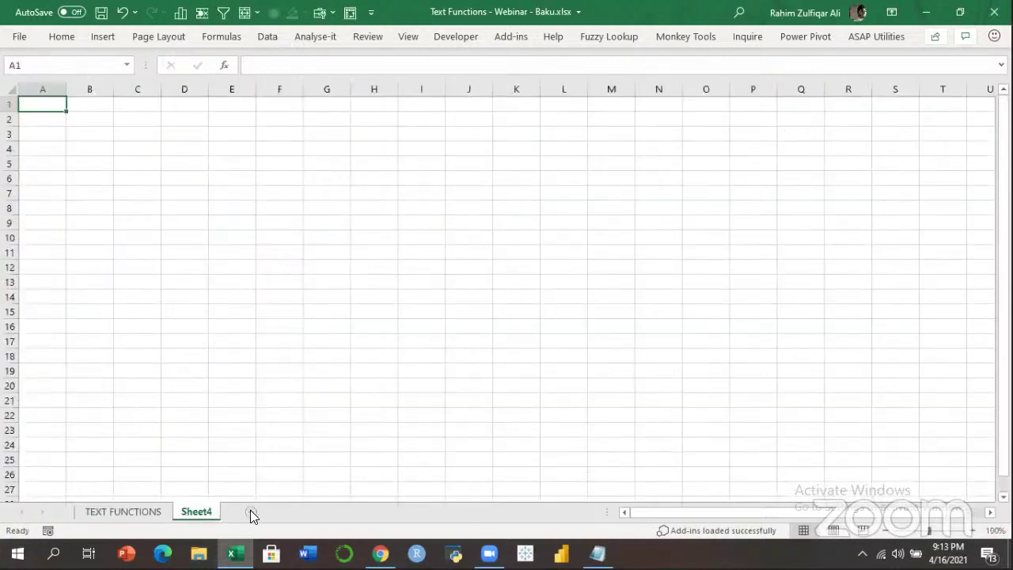
left_click(250, 510)
left_click(123, 511)
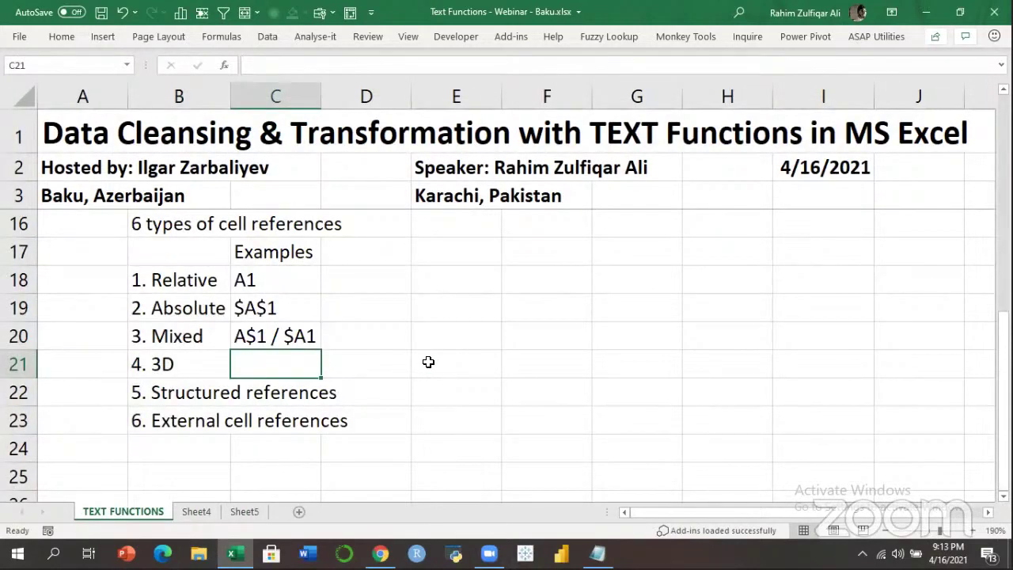
Enter =Sheet4!D4 in C21 and store it as visible text with an apostrophe.
type("=")
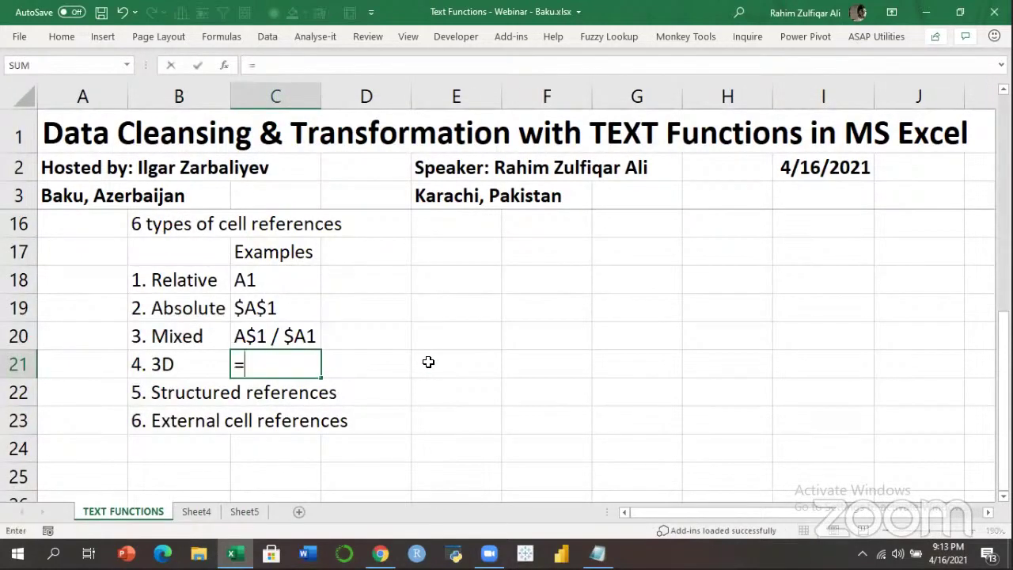
key("ctrl+Page_Down")
key("Right")
key("Right")
key("Right")
key("Down")
key("Down")
key("Down")
key("ctrl+Page_Up")
key("ctrl+Return")
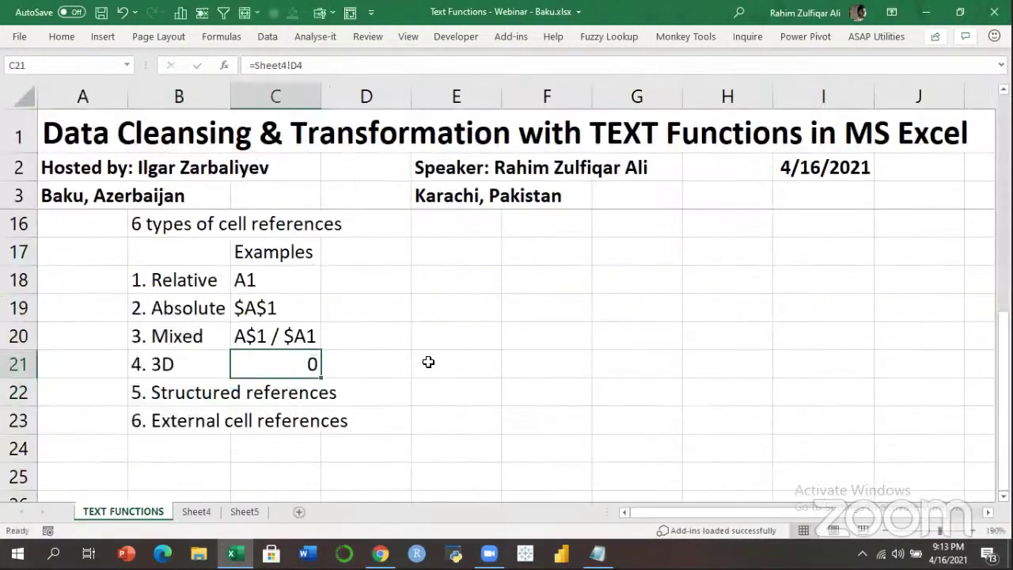
key("F2")
key("Home")
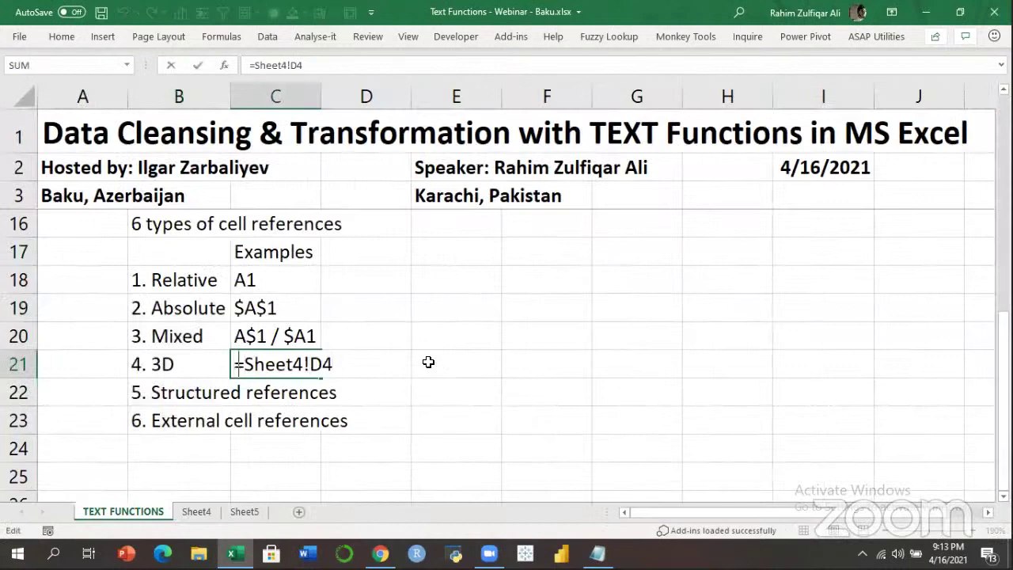
type("'")
key("Return")
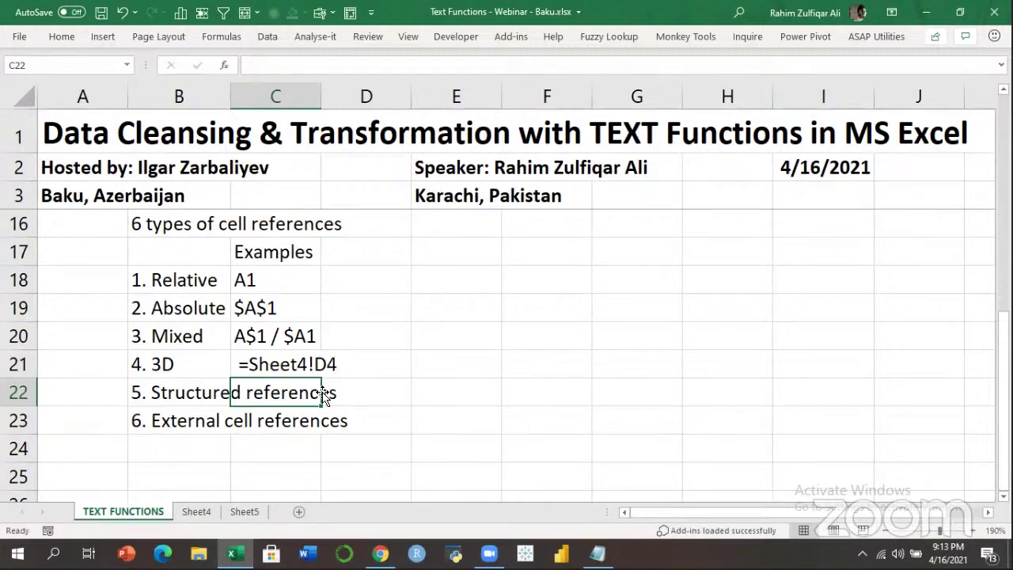
Select B18:C23 for Insert > Table, then cancel the Create Table dialog.
left_click_drag(179, 274, 282, 420)
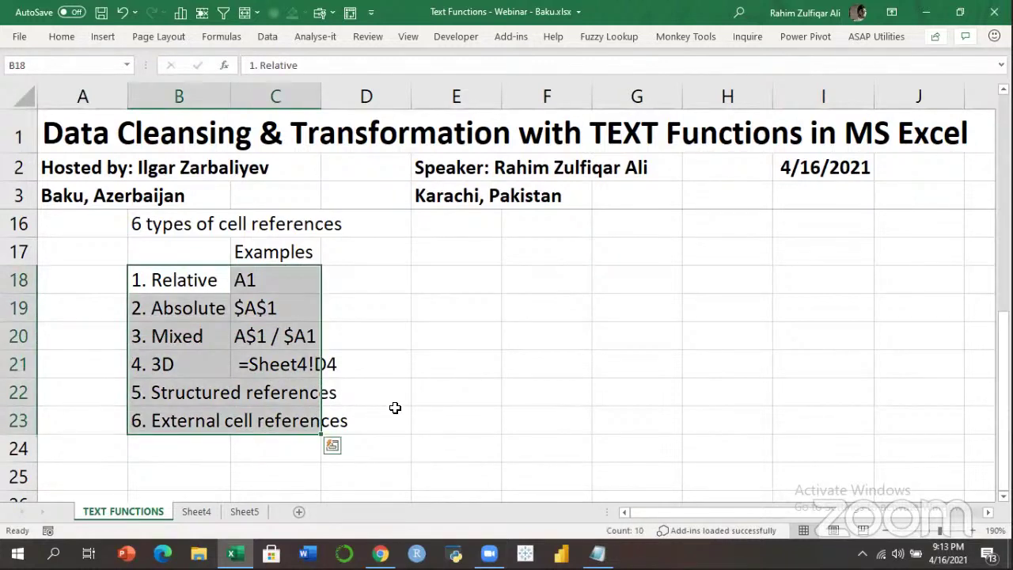
left_click(249, 309)
left_click_drag(174, 279, 276, 419)
left_click(104, 38)
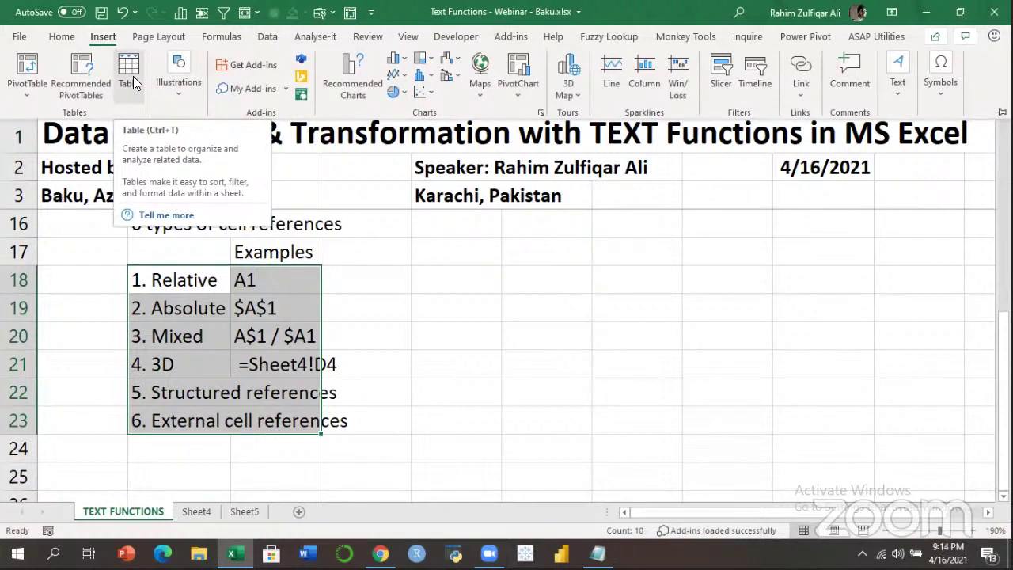
left_click(133, 76)
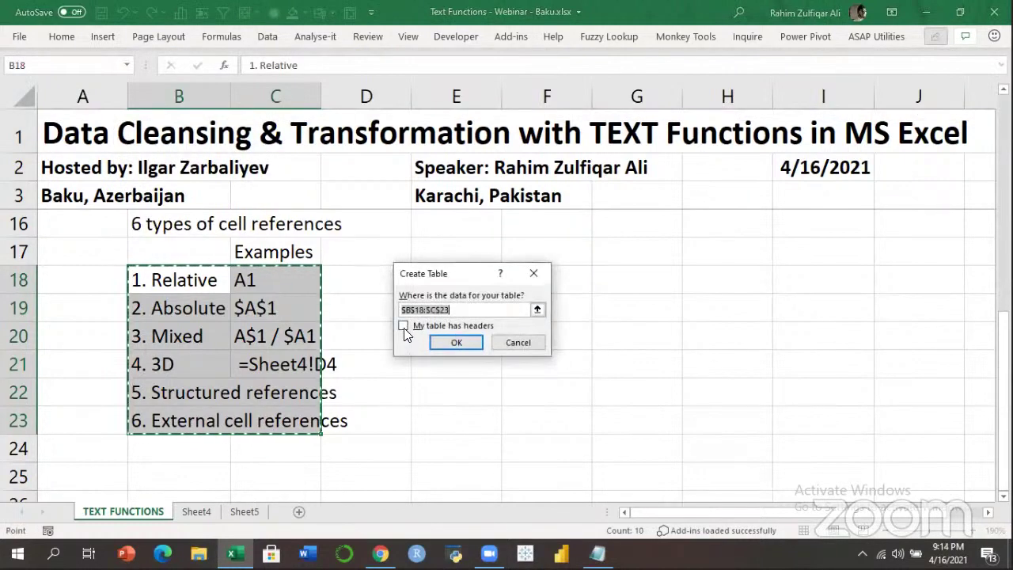
left_click(457, 341)
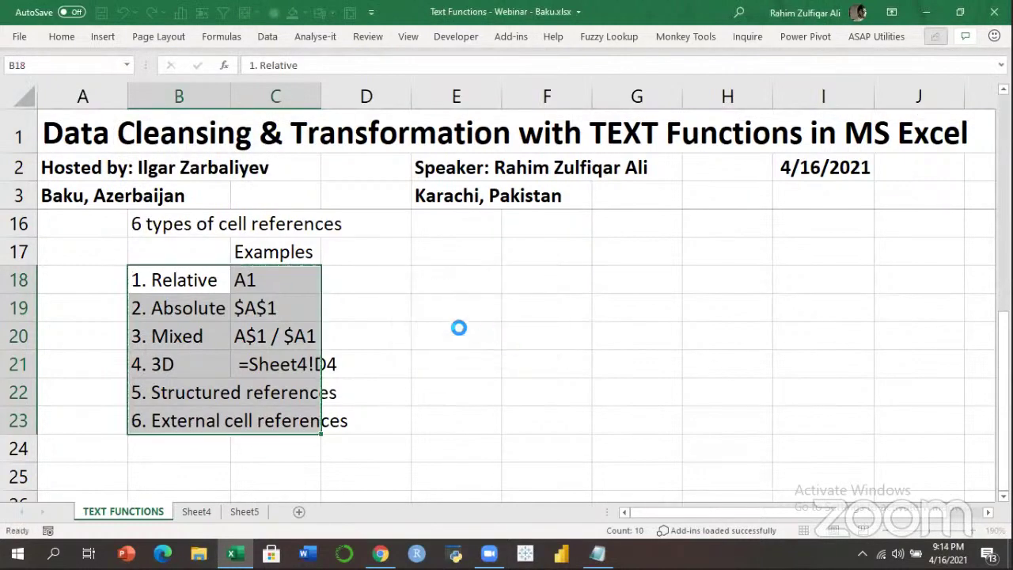
Begin typing =Table1[Sales] in C22 for the Structured references example.
left_click(277, 307)
left_click(291, 386)
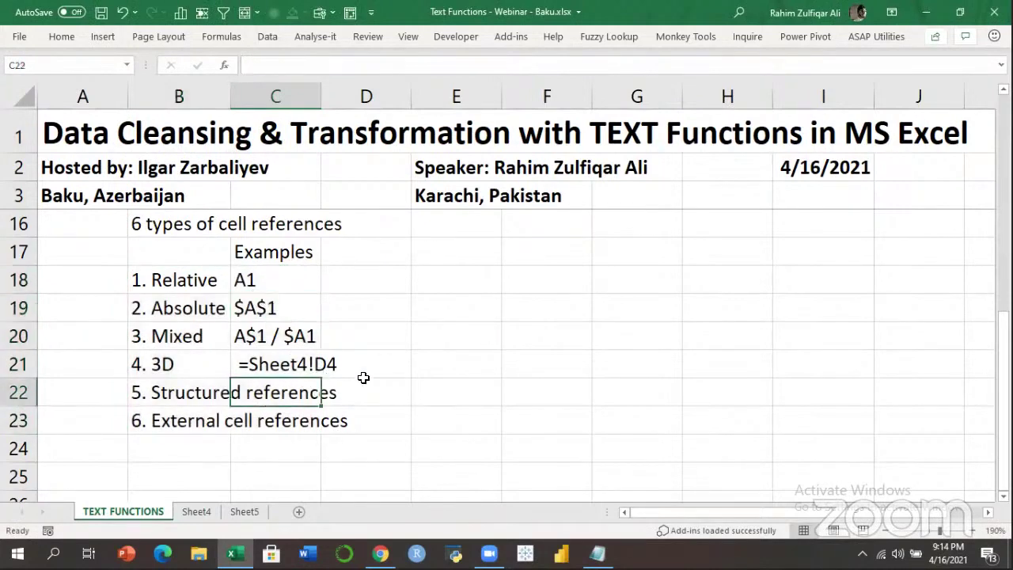
type("=")
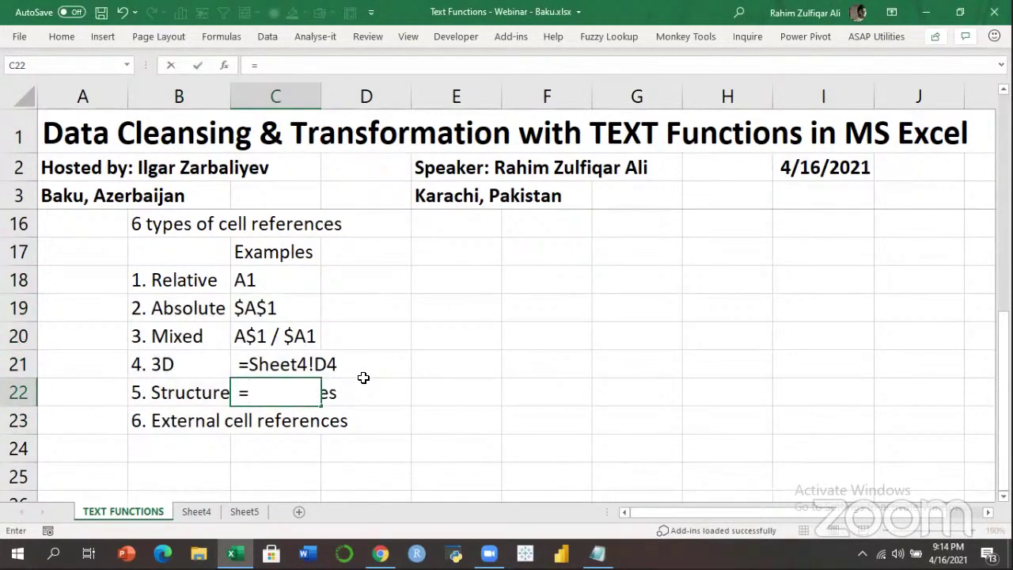
type("Table")
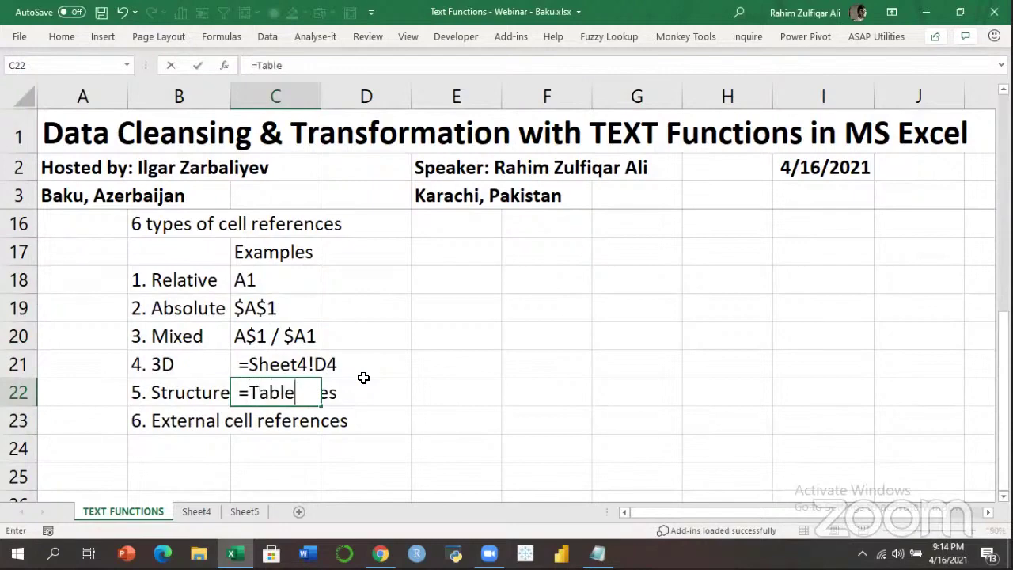
type("1[Sal")
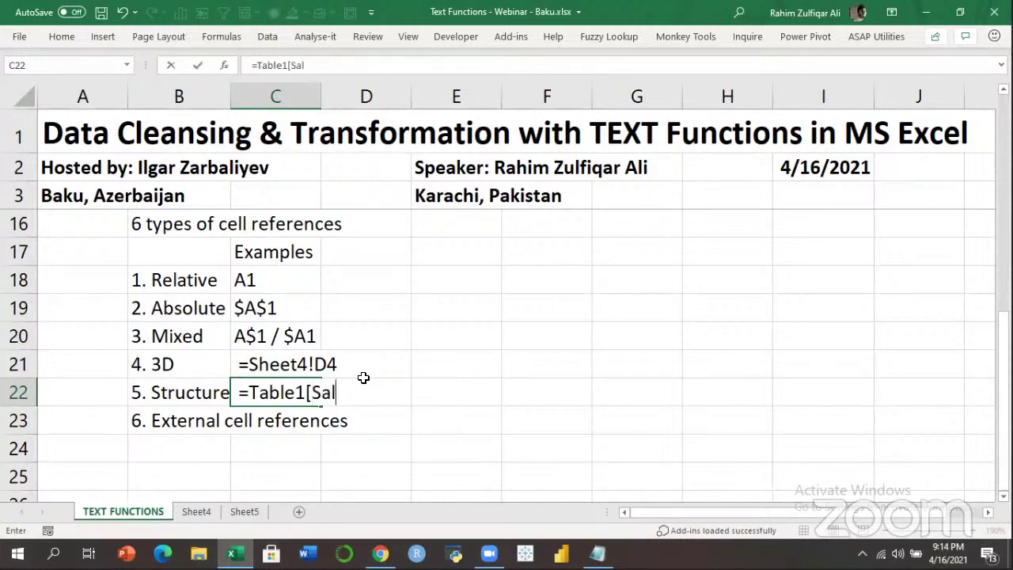
type("es]")
Commit =Table1[Sales] in C22 and review the examples, ending on C23.
key("Return")
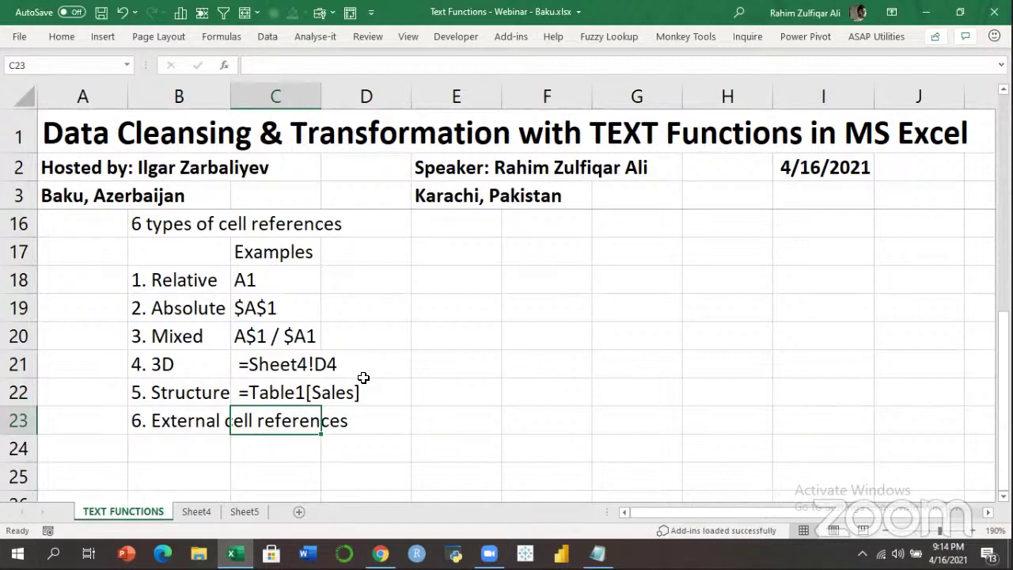
key("Up")
key("Up")
key("Up")
key("Up")
key("Up")
key("Up")
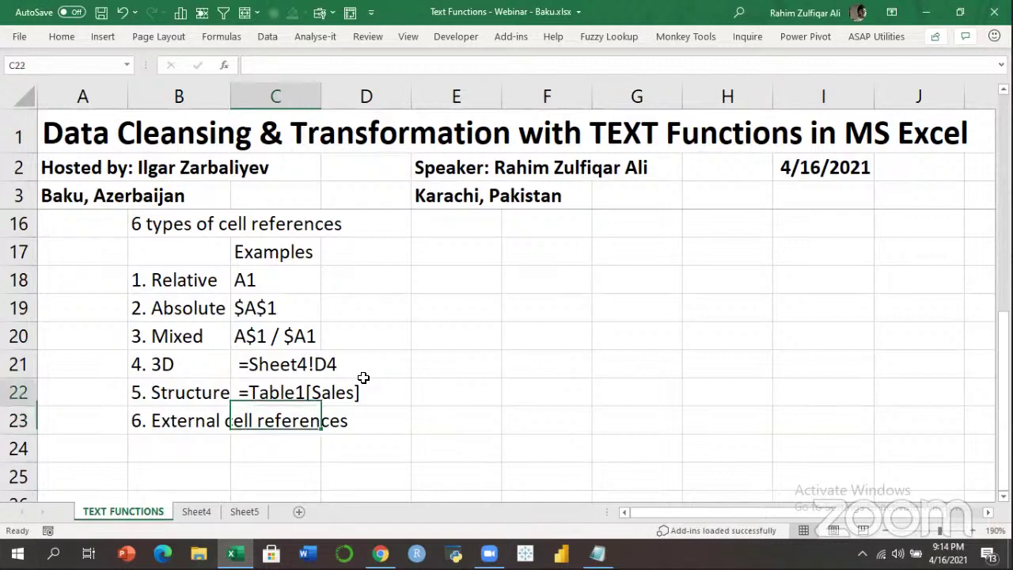
key("Down")
key("Down")
key("Down")
key("Down")
key("Down")
key("Down")
key("Up")
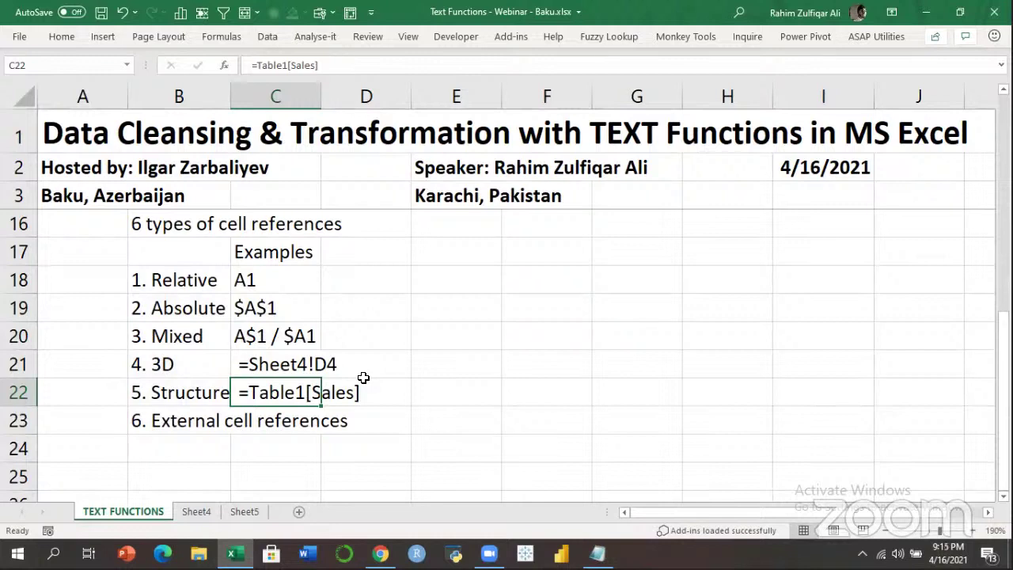
key("Down")
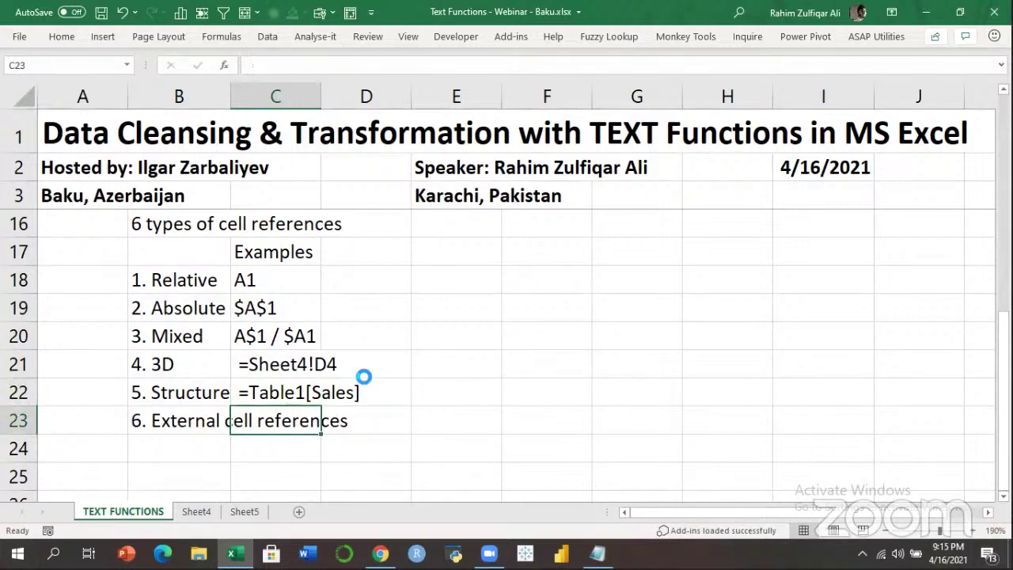
Enter an external reference in C23 pointing to cell G21 of Book5.
left_click(224, 550)
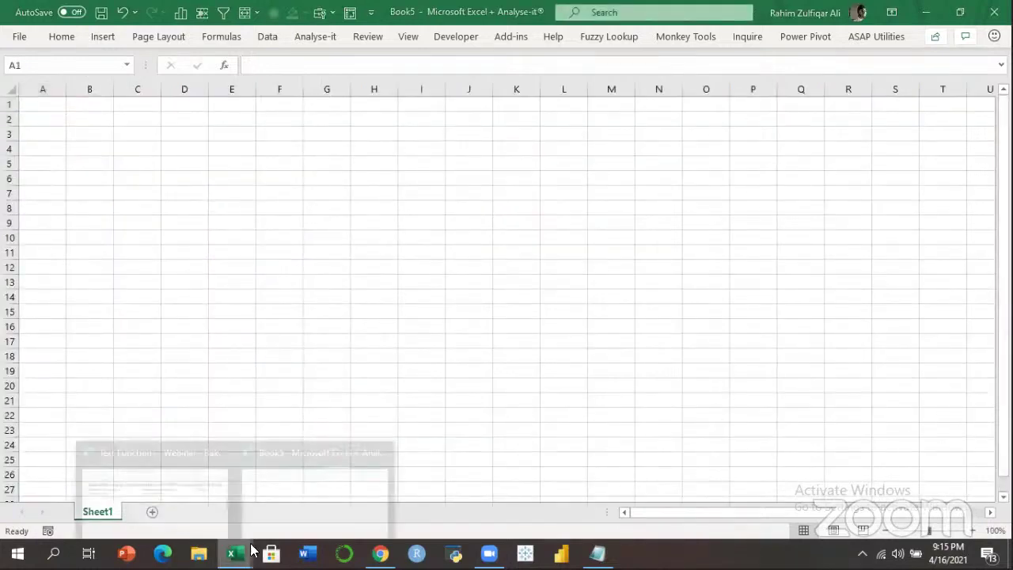
left_click(155, 483)
type("=")
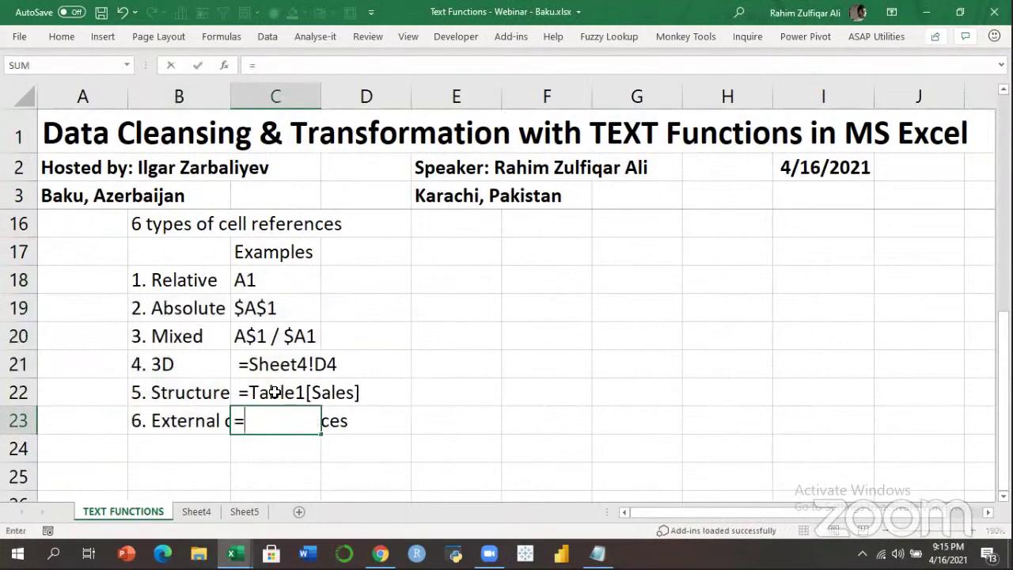
left_click(232, 553)
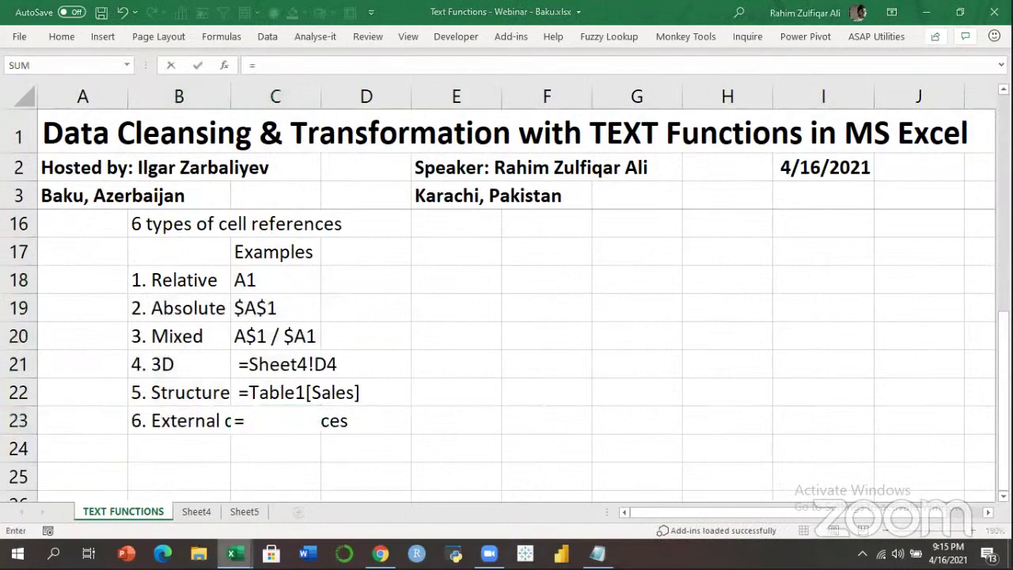
left_click(317, 484)
left_click(327, 399)
key("Return")
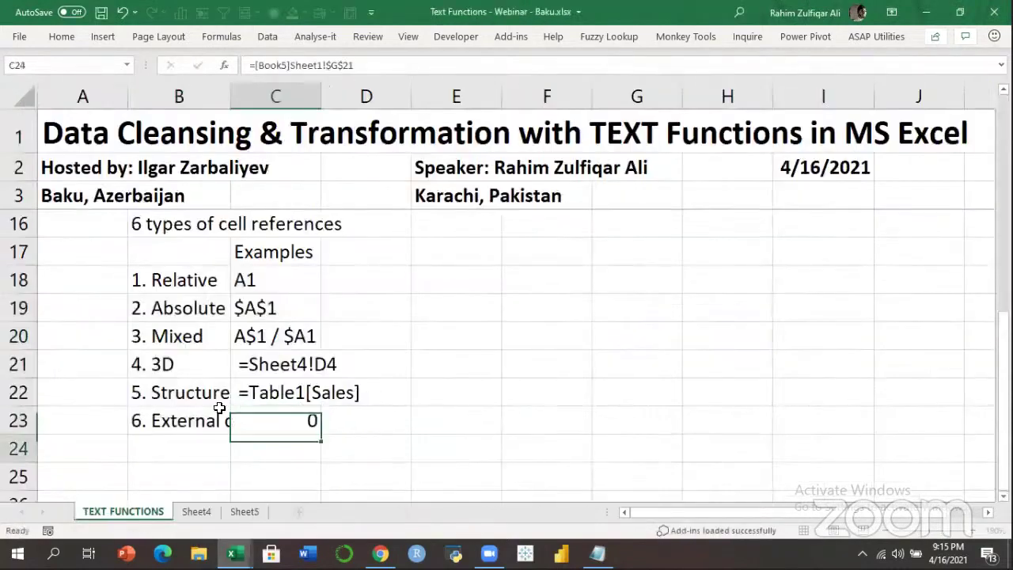
Show =[Book5]Sheet1!$G$21 in C23 as text and widen column B.
left_click(253, 409)
key("Home")
key("Right")
key("Right")
key("F2")
key("Home")
key("Return")
left_click(254, 409)
key("Right")
key("Right")
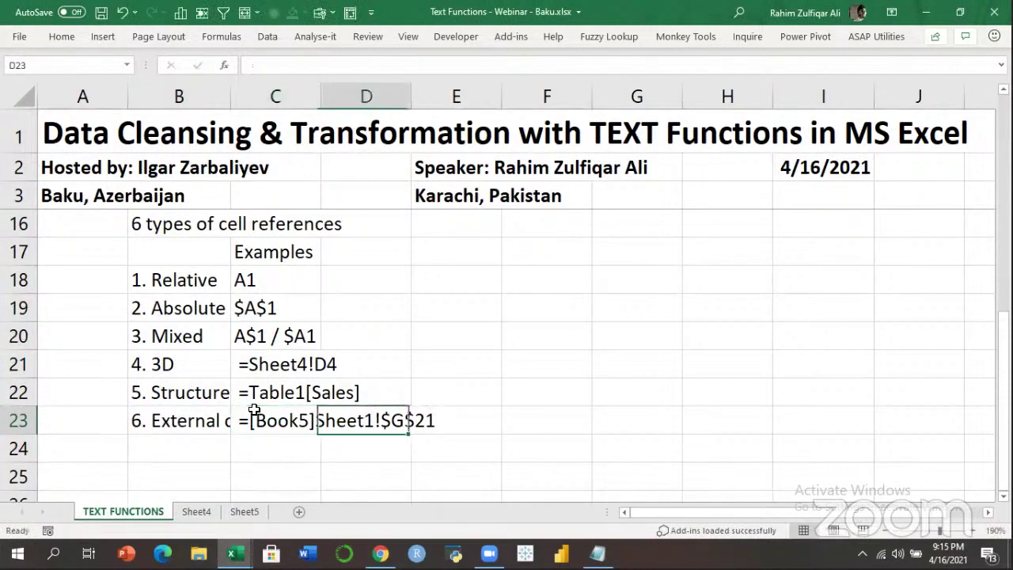
key("Left")
key("Left")
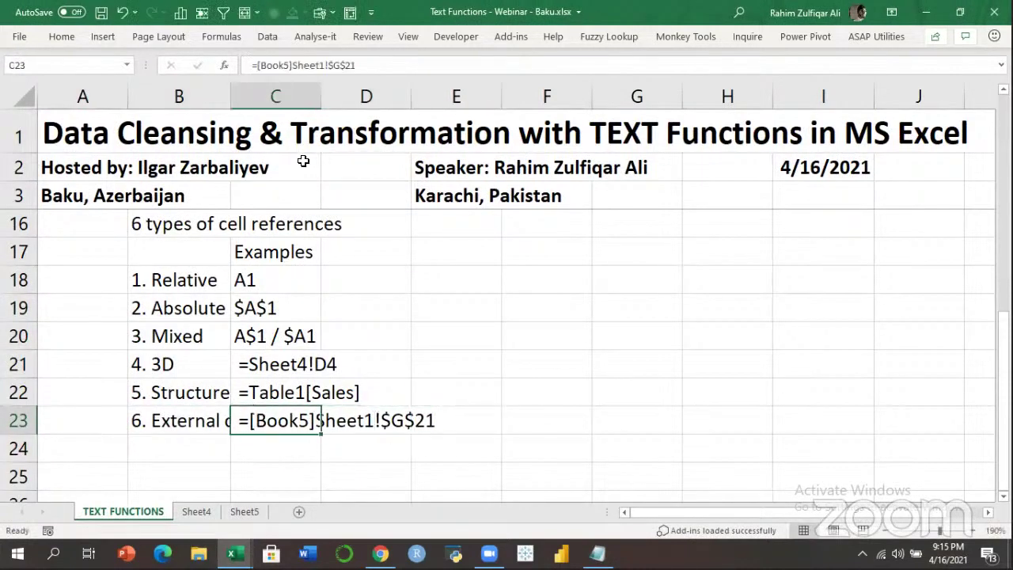
left_click_drag(230, 98, 292, 100)
left_click(353, 280)
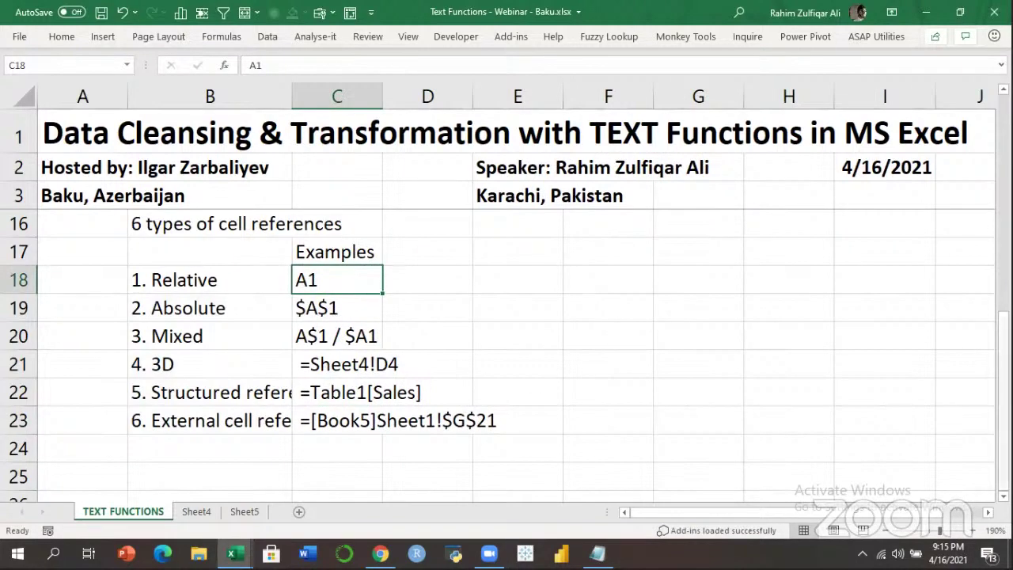
Review the LEFT formulas in B14 and D14 and the structured-references example in row 22.
left_click_drag(1004, 380, 1004, 285)
left_click(112, 305)
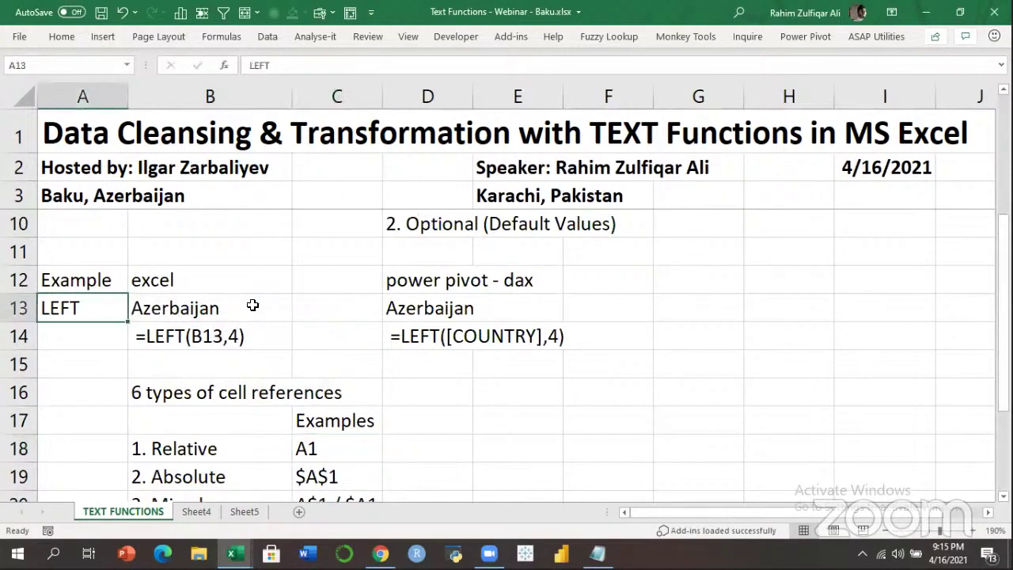
left_click(227, 334)
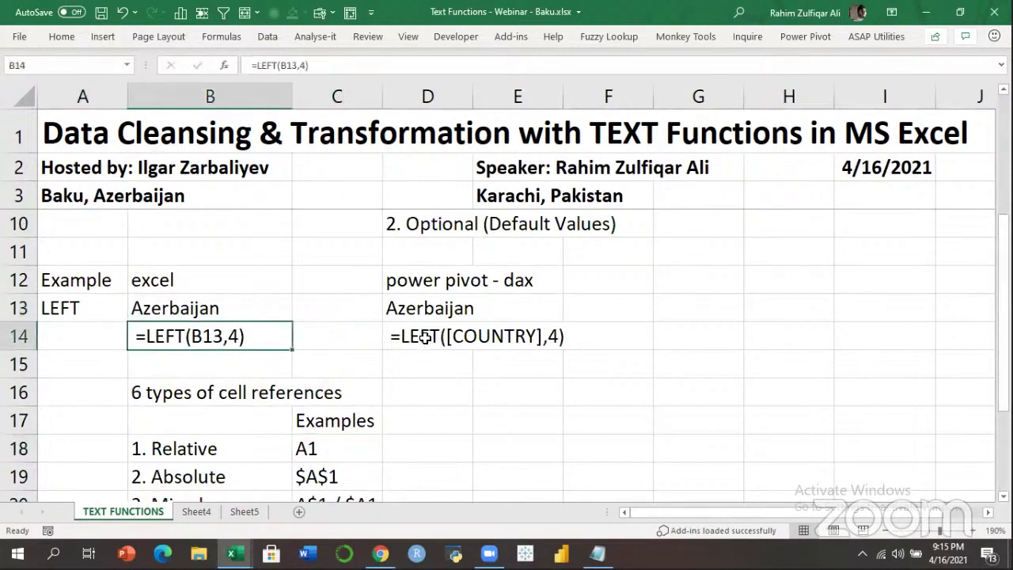
left_click(426, 339)
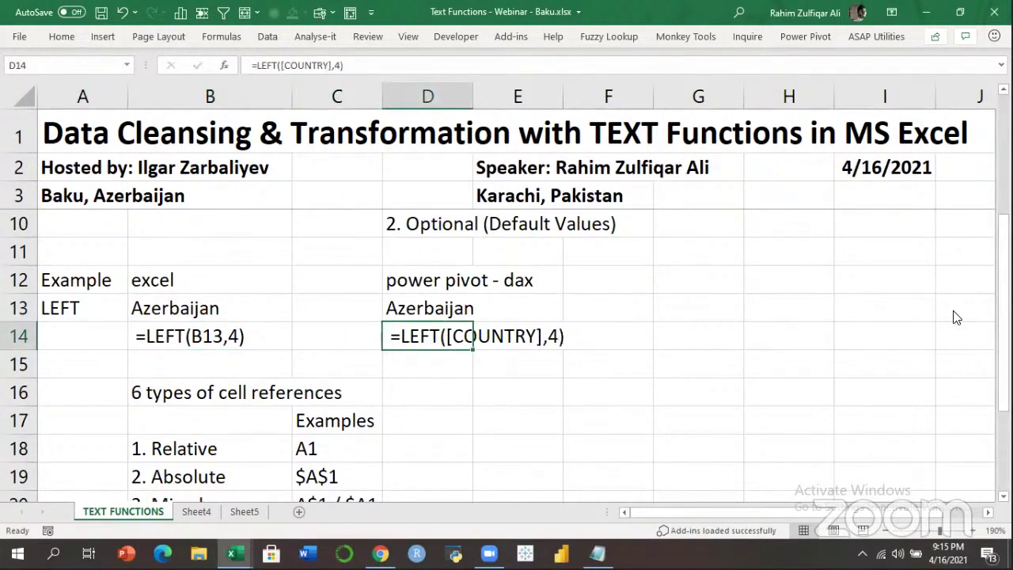
left_click_drag(1004, 285, 1004, 365)
left_click_drag(165, 448, 372, 449)
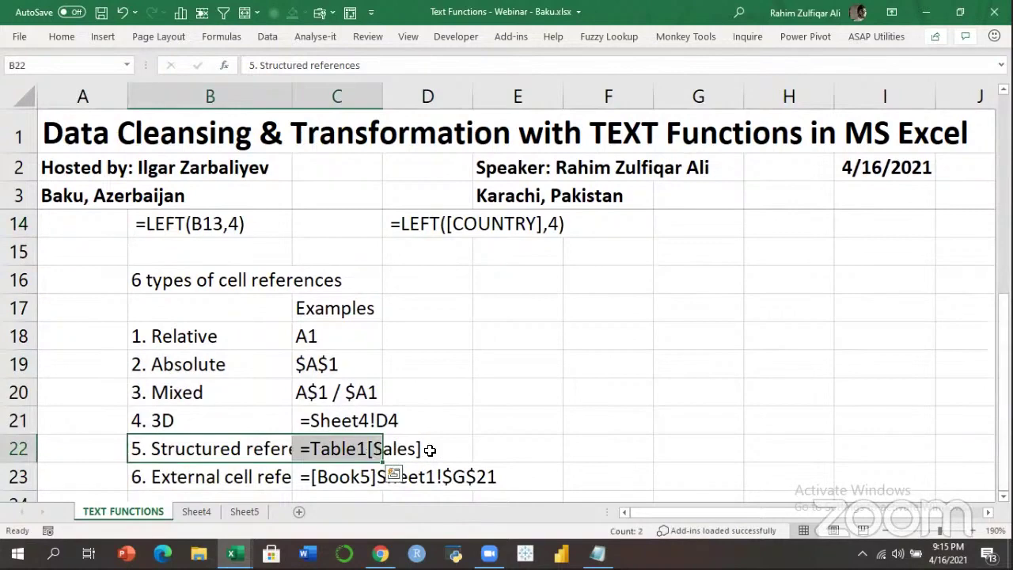
left_click(333, 312)
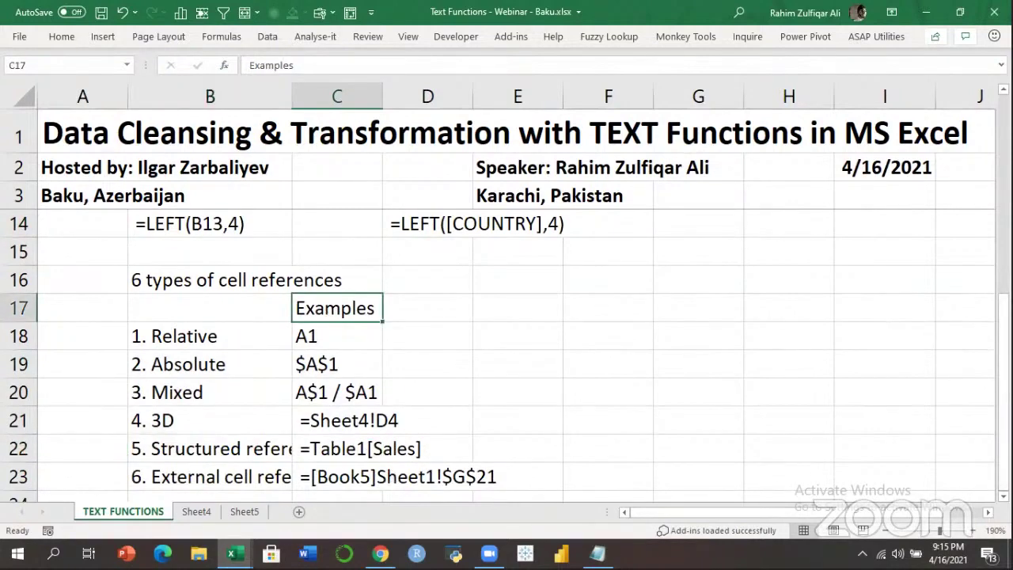
Narrow column B to about 11.86 wide, with rows 27–36 in view.
scroll(507, 357, "up", 3)
scroll(506, 356, "down", 3)
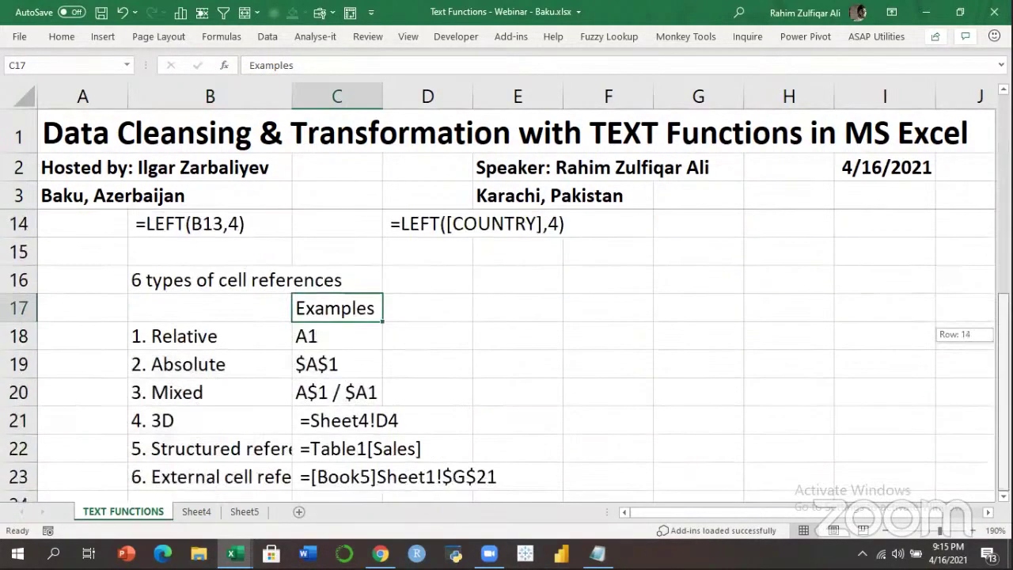
scroll(266, 287, "down", 5)
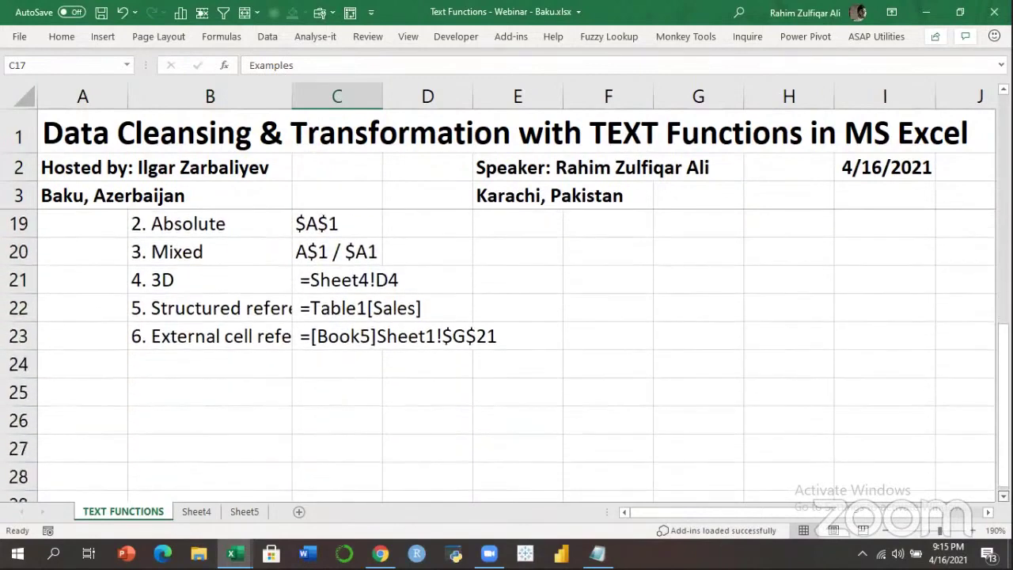
left_click_drag(292, 100, 250, 100)
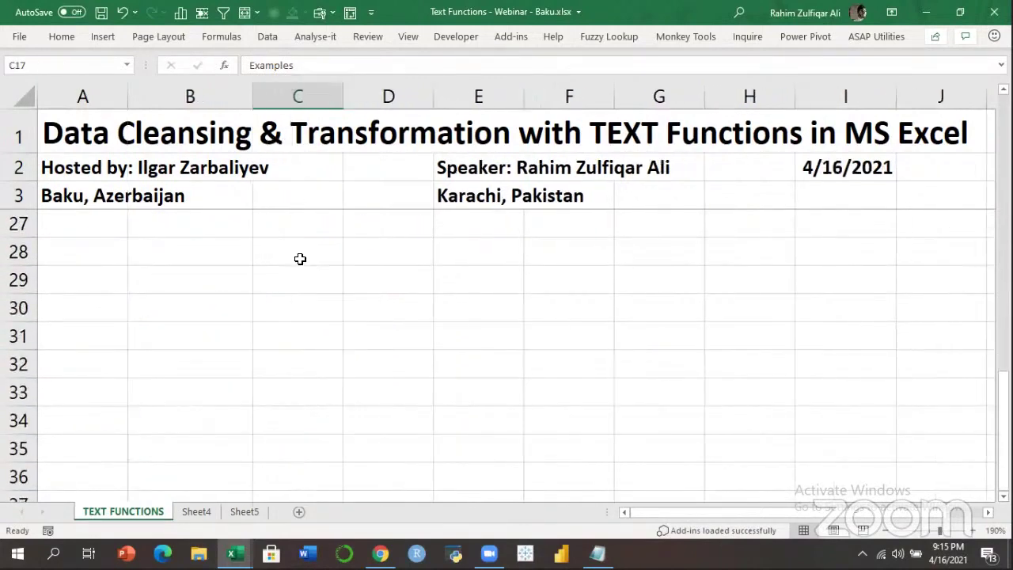
left_click(213, 259)
left_click(305, 256)
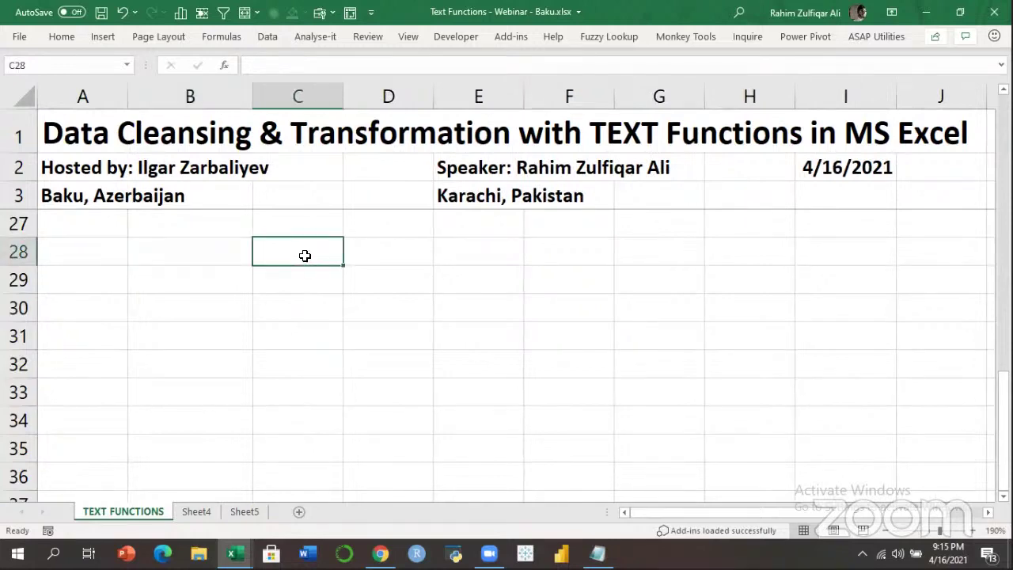
left_click(210, 255)
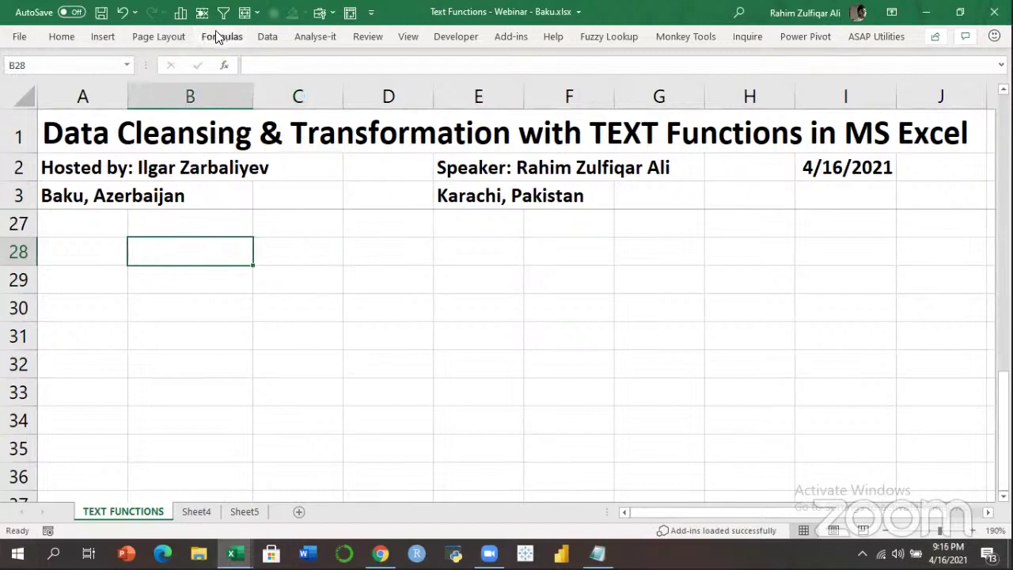
left_click(244, 44)
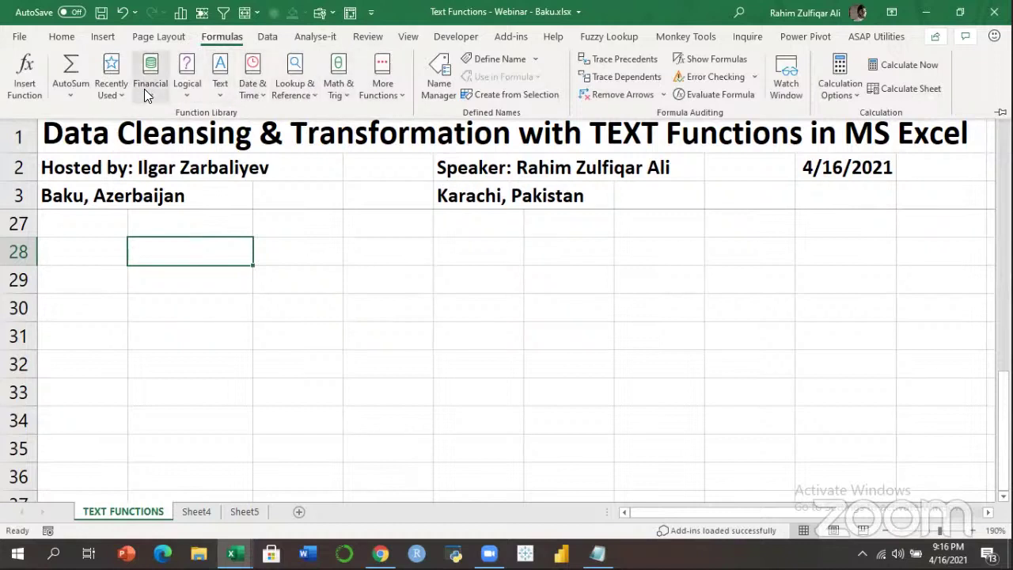
left_click(188, 95)
left_click(219, 95)
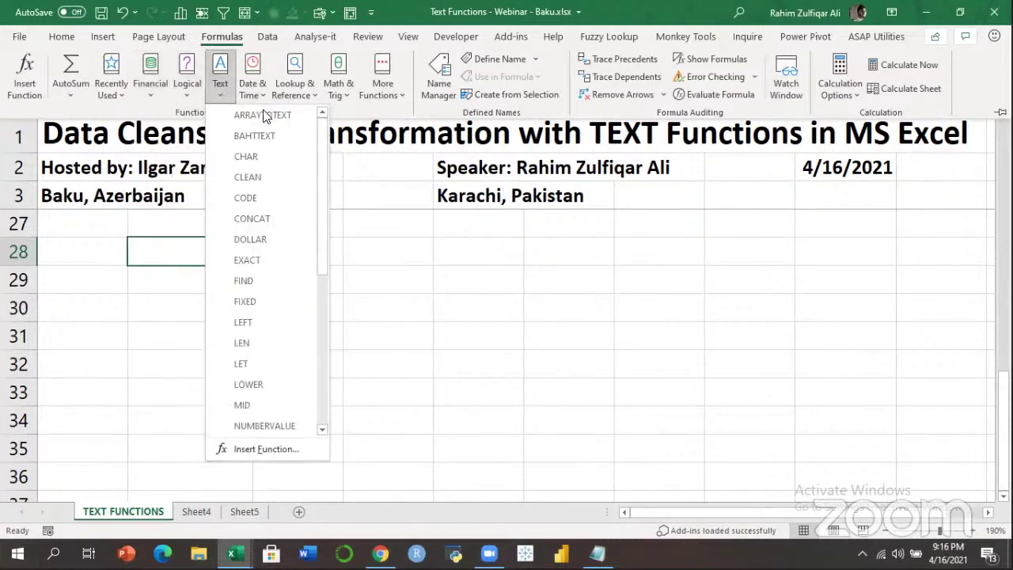
scroll(321, 155, "down", 1)
left_click_drag(321, 155, 321, 312)
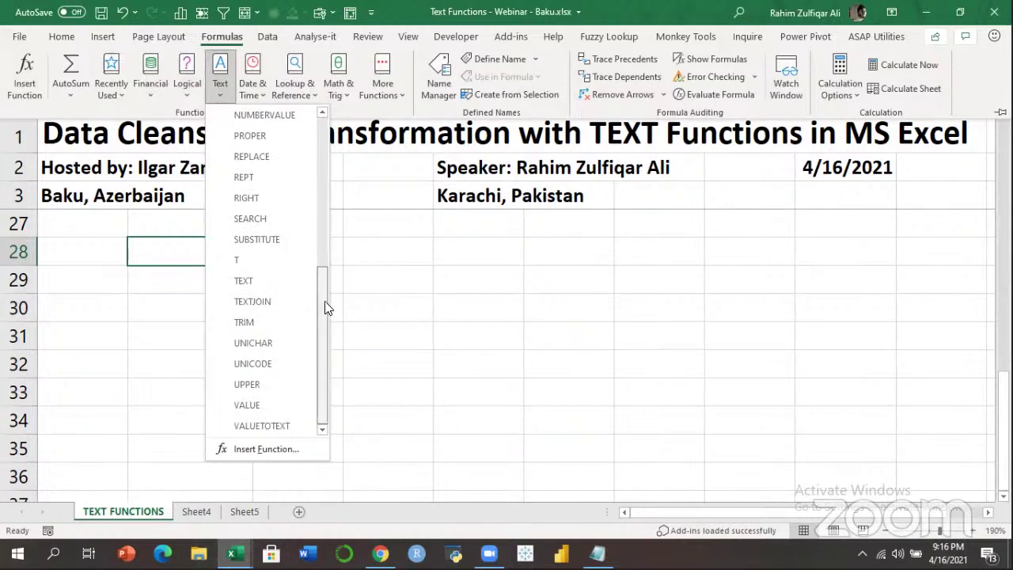
left_click(283, 260)
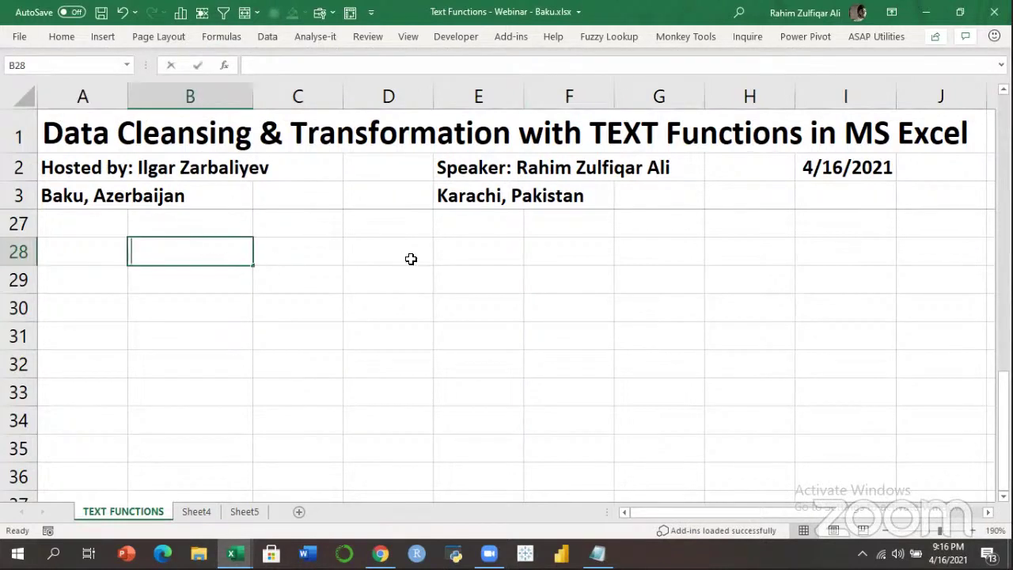
Enter Pakistan in cell B28.
type("Pk")
key("BackSpace")
type("akistan")
key("Return")
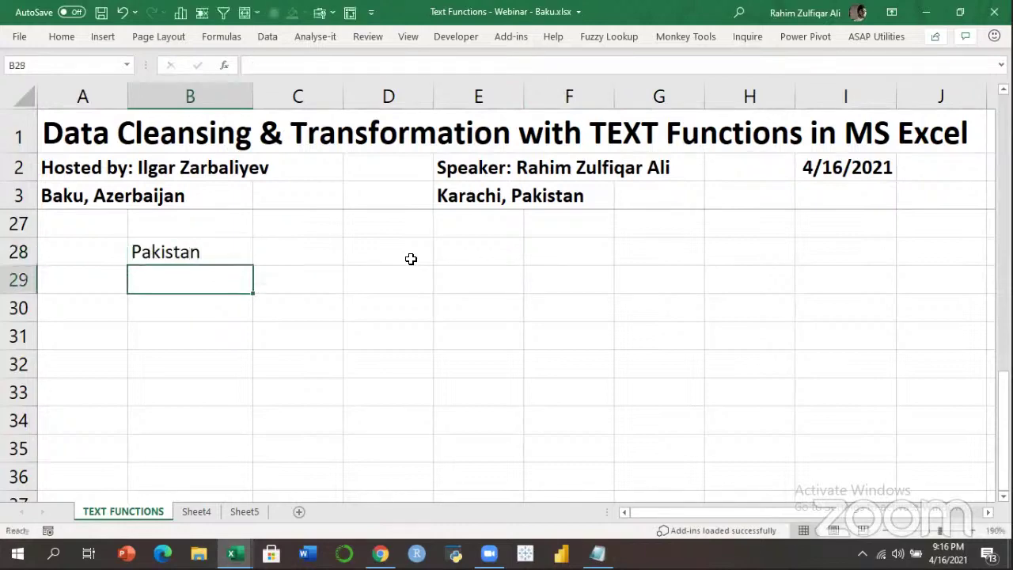
Add an Extract heading in cell E27.
key("Up")
key("Right")
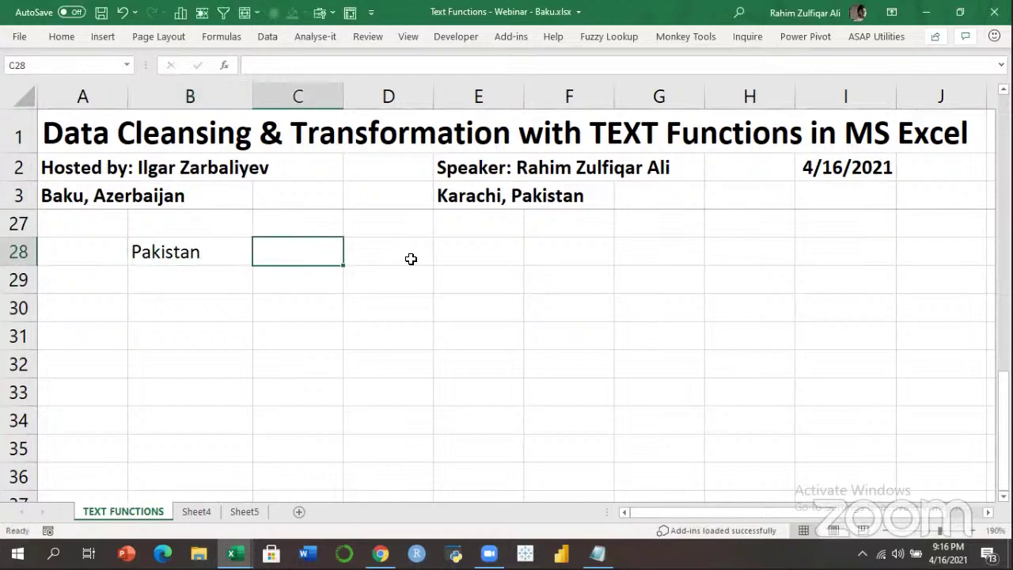
key("Right")
key("Up")
key("Right")
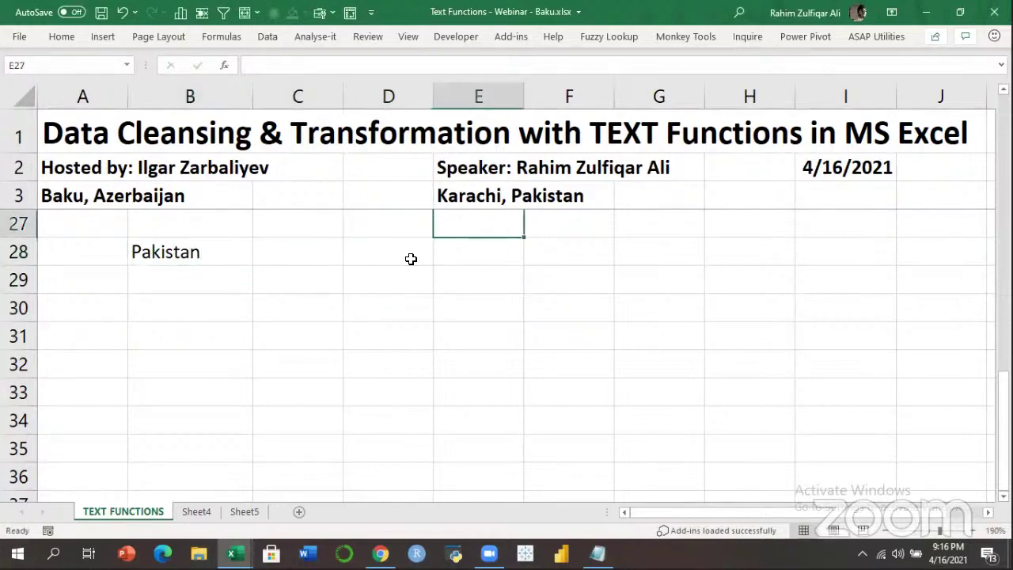
type("Extract")
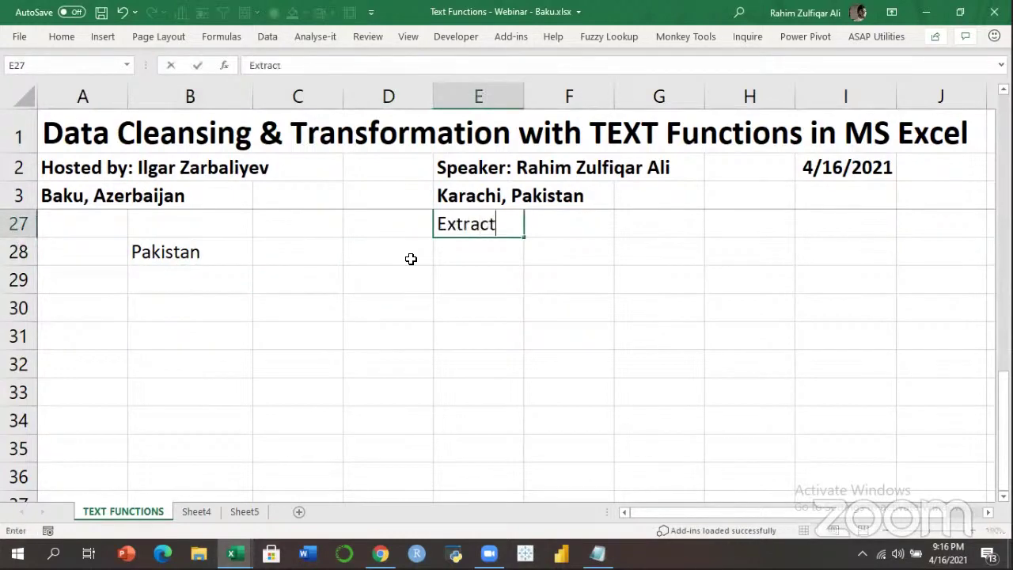
key("Return")
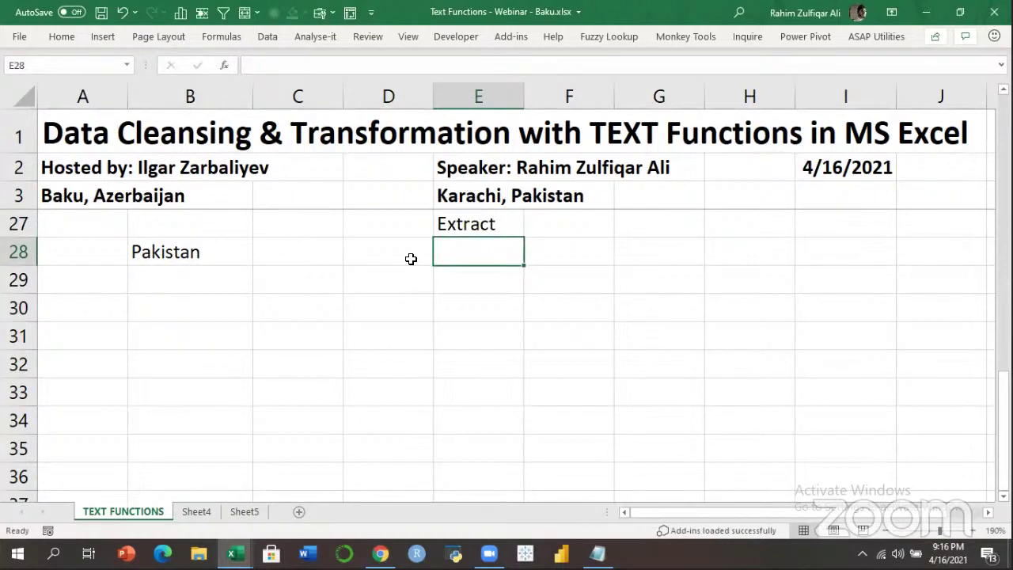
List LEFT, RIGHT and MID in E28:E30 under the Extract heading.
key("Left")
key("Left")
key("Right")
key("Right")
type("LEFT")
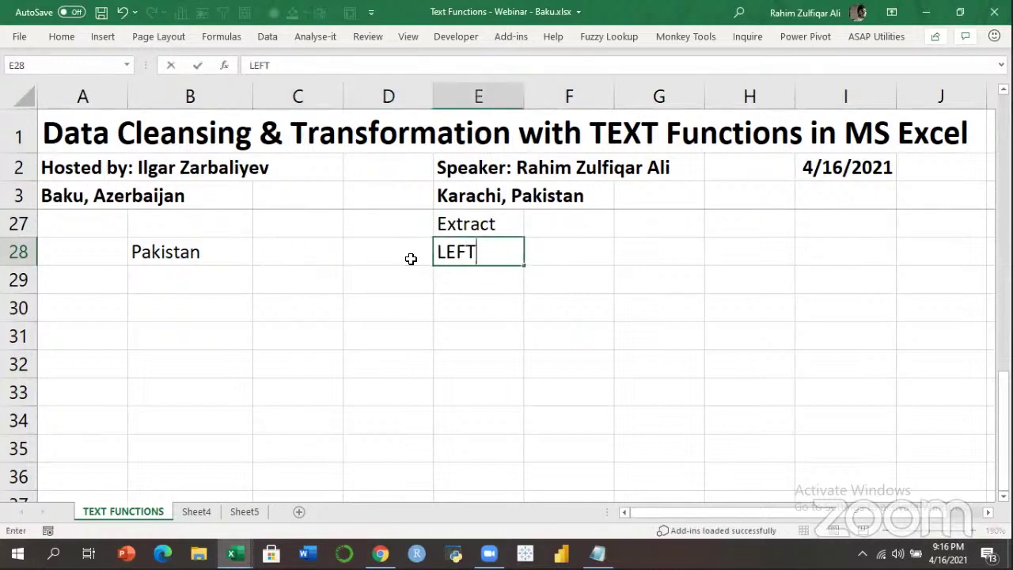
key("Return")
type("RIGHT")
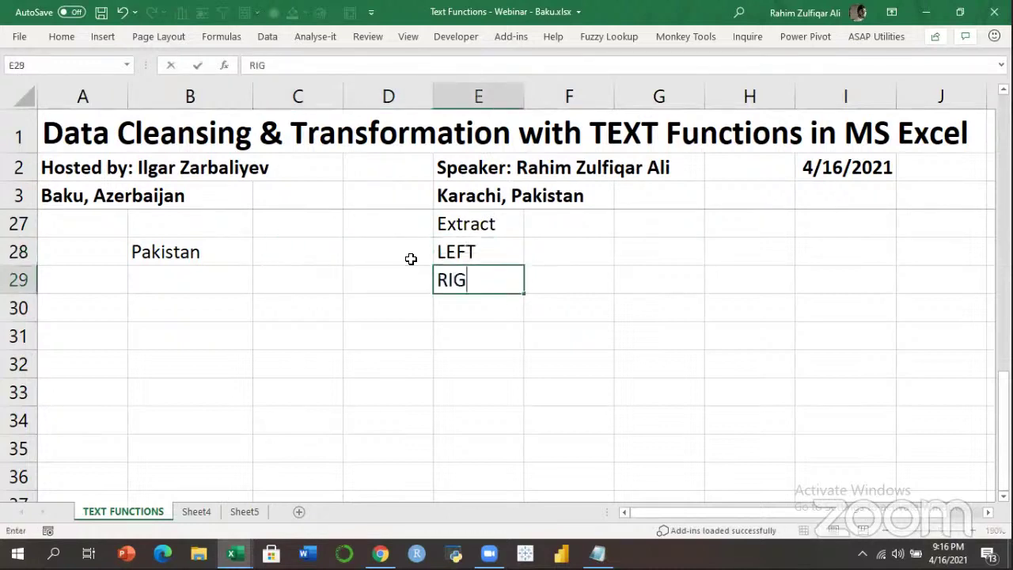
key("Return")
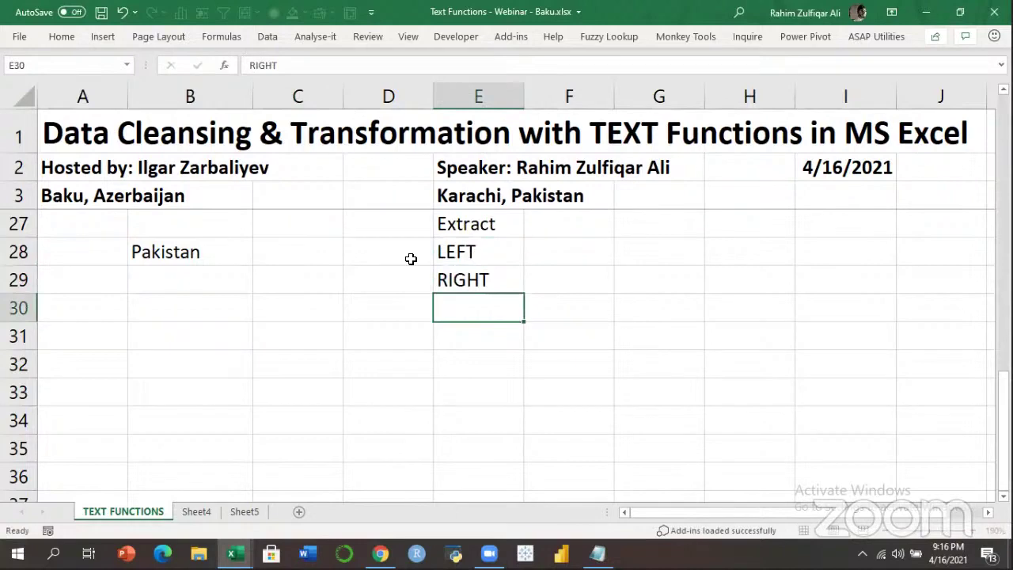
type("MID")
key("Return")
Make the Extract heading in E27 bold.
key("Up")
key("Up")
key("Up")
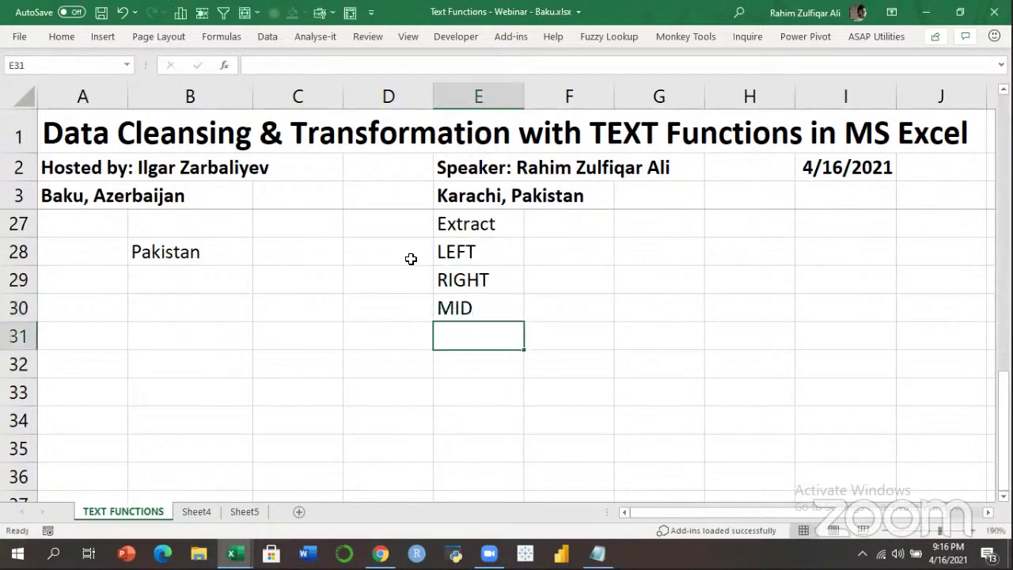
key("Up")
key("ctrl+b")
key("Down")
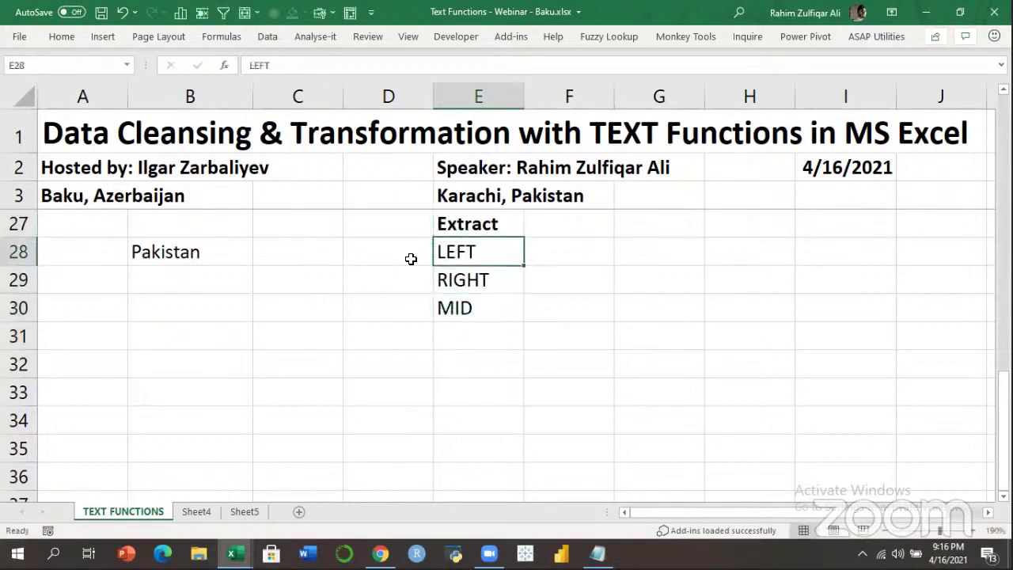
key("shift+Down")
key("shift+Down")
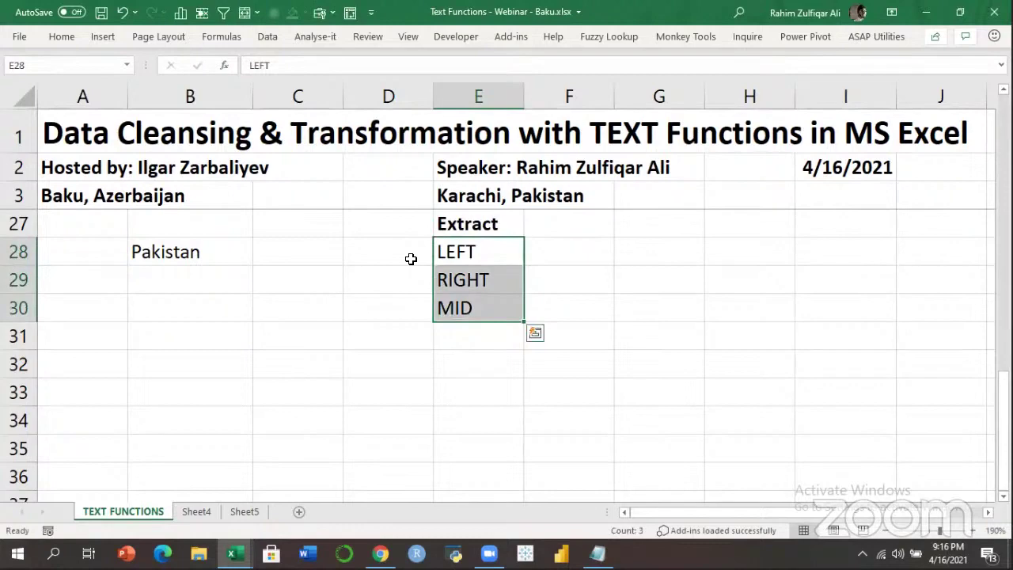
key("Left")
key("Left")
key("Left")
key("Right")
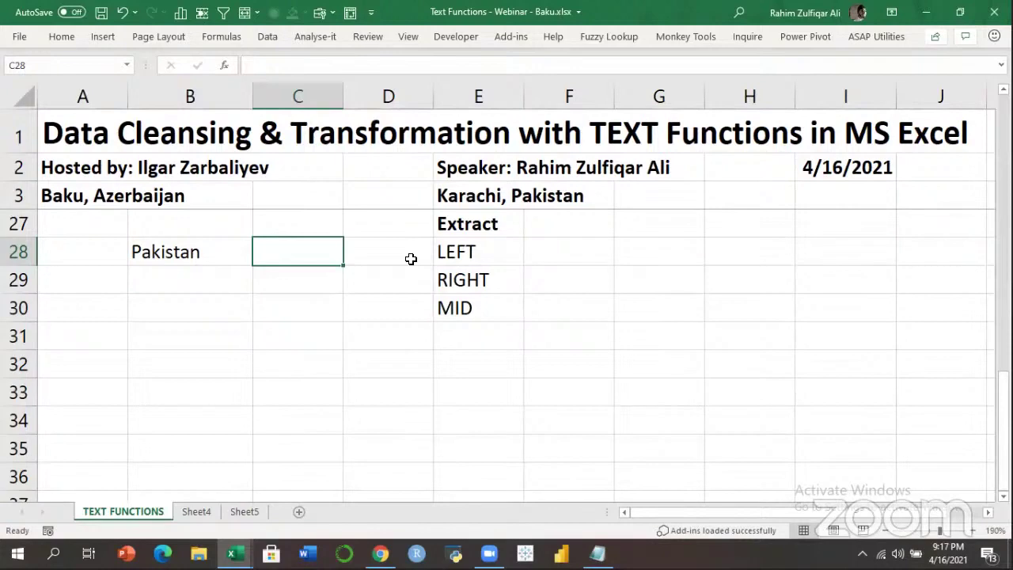
Enter =LEFT(B28) in C28, referencing Pakistan.
type("=")
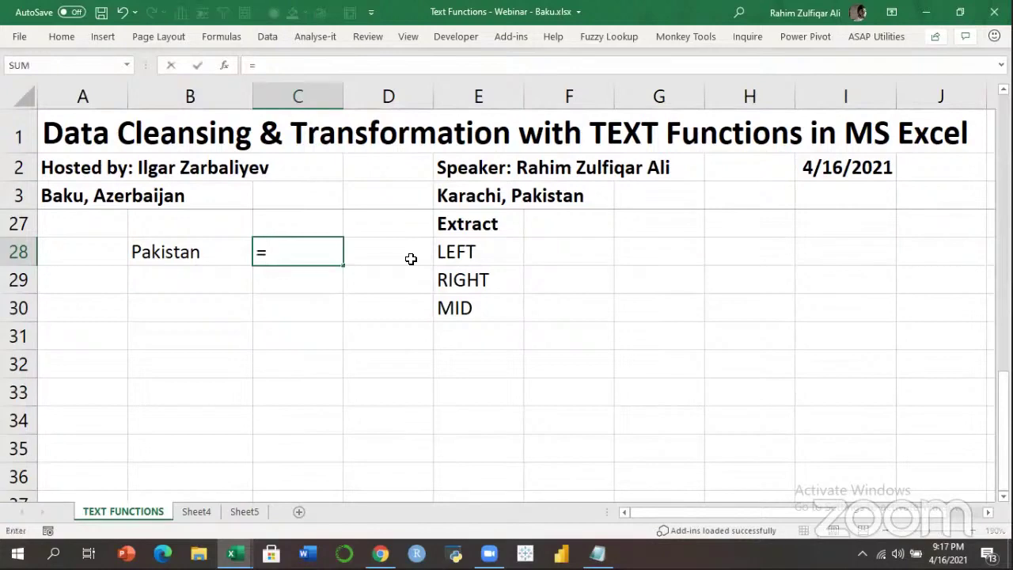
type("LEFT(")
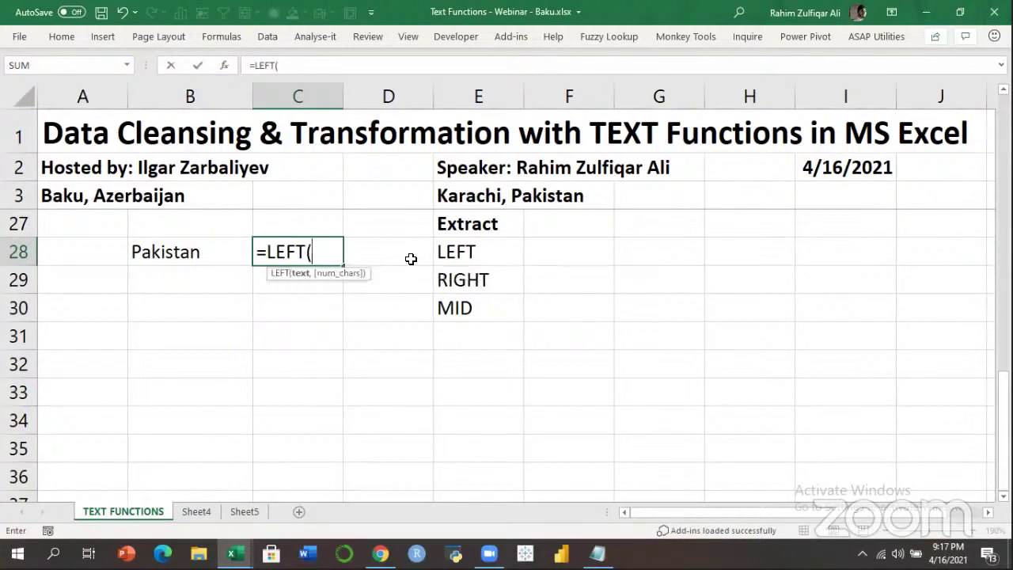
key("Left")
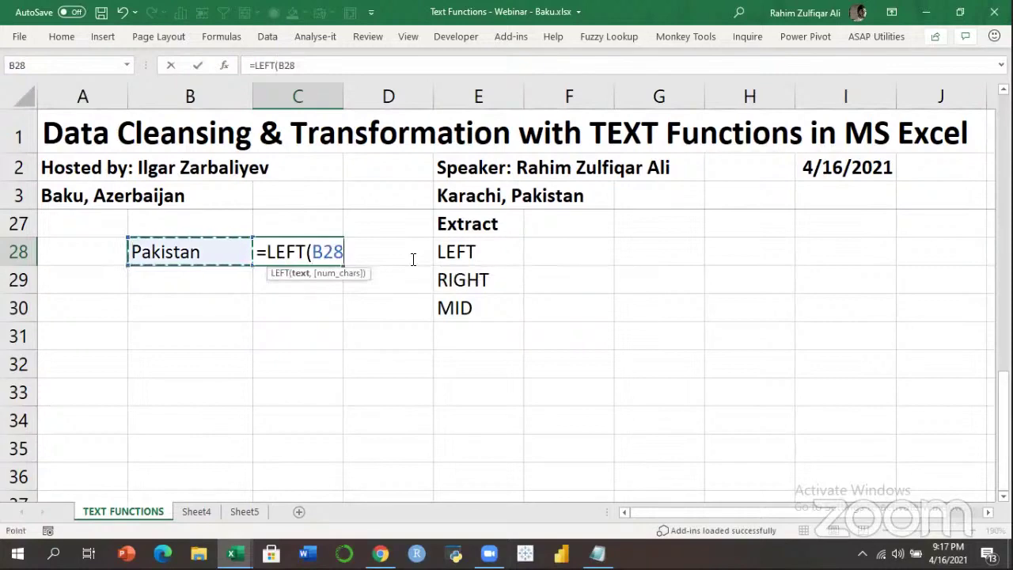
type(",")
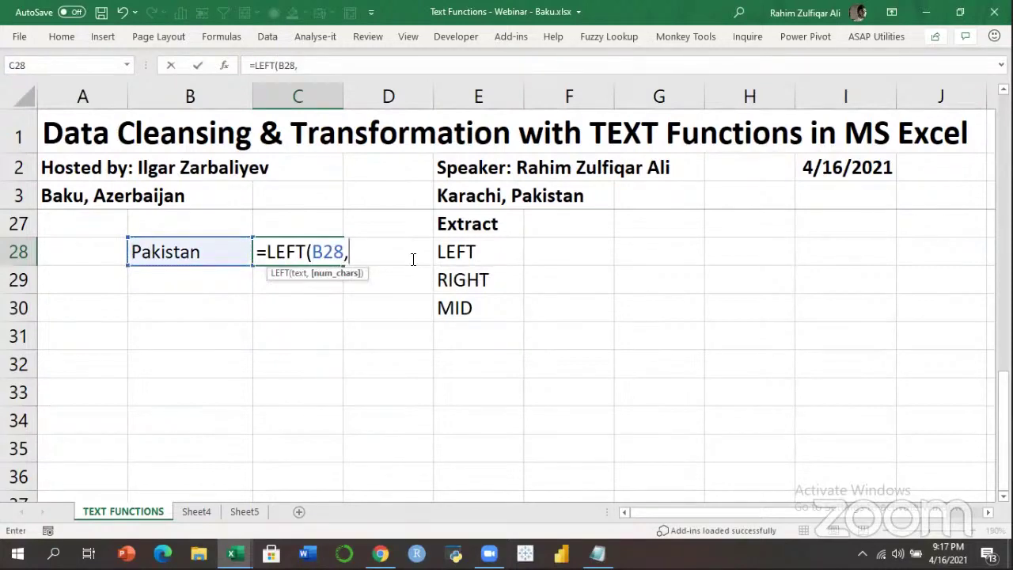
key("BackSpace")
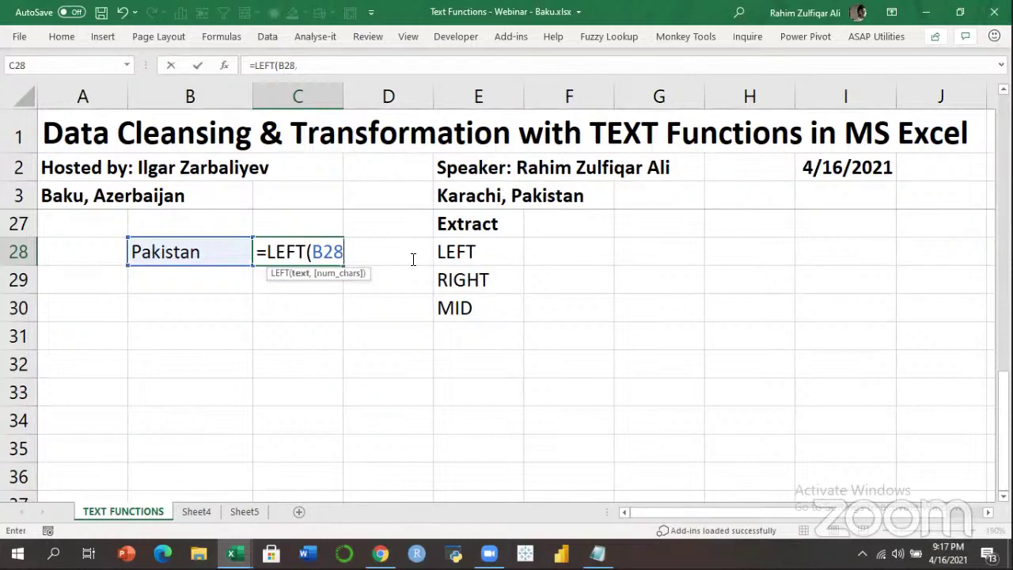
type(")")
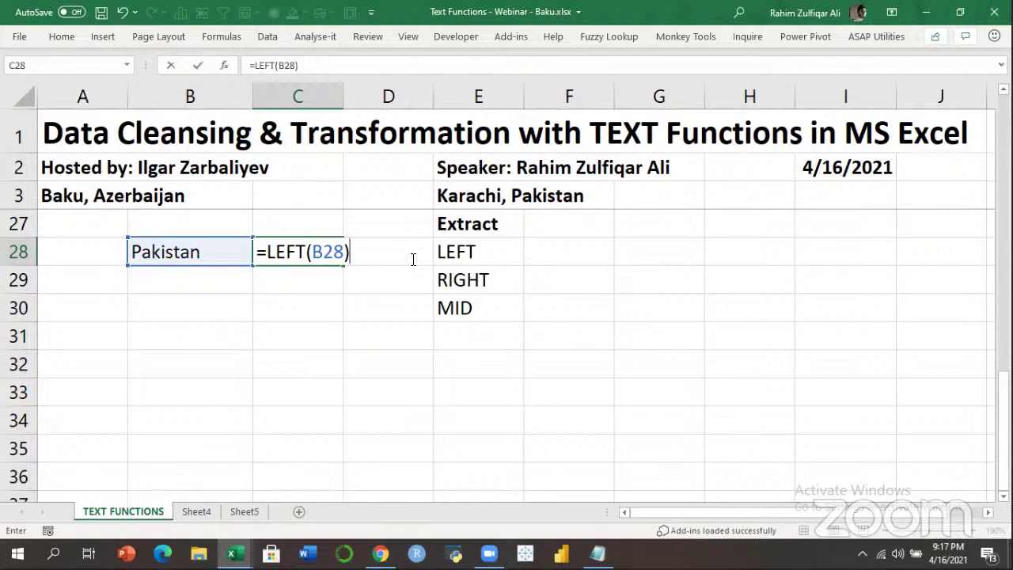
key("Return")
Add a character count of 3 so C28 reads =LEFT(B28,3) and shows Pak.
key("Up")
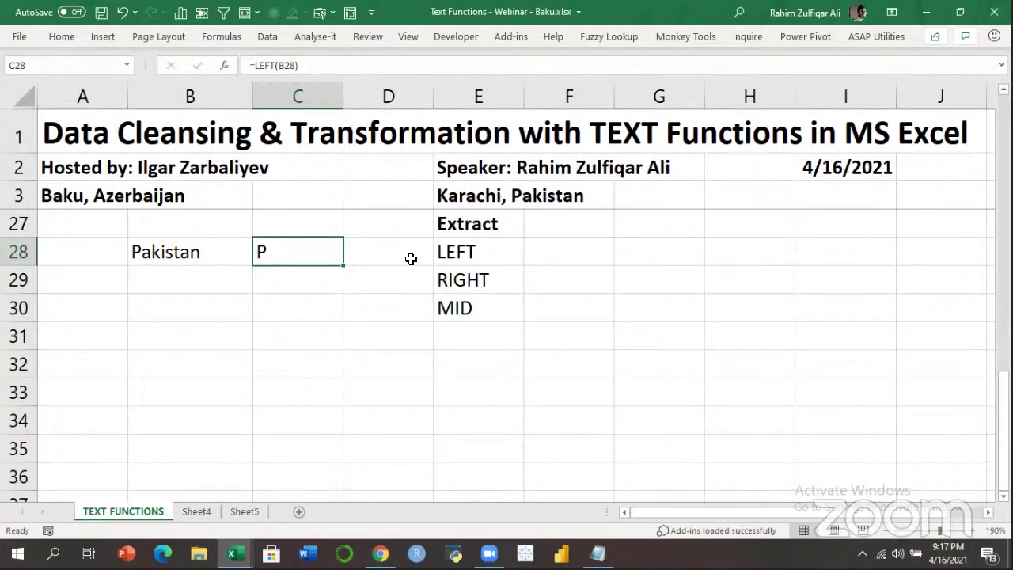
key("F2")
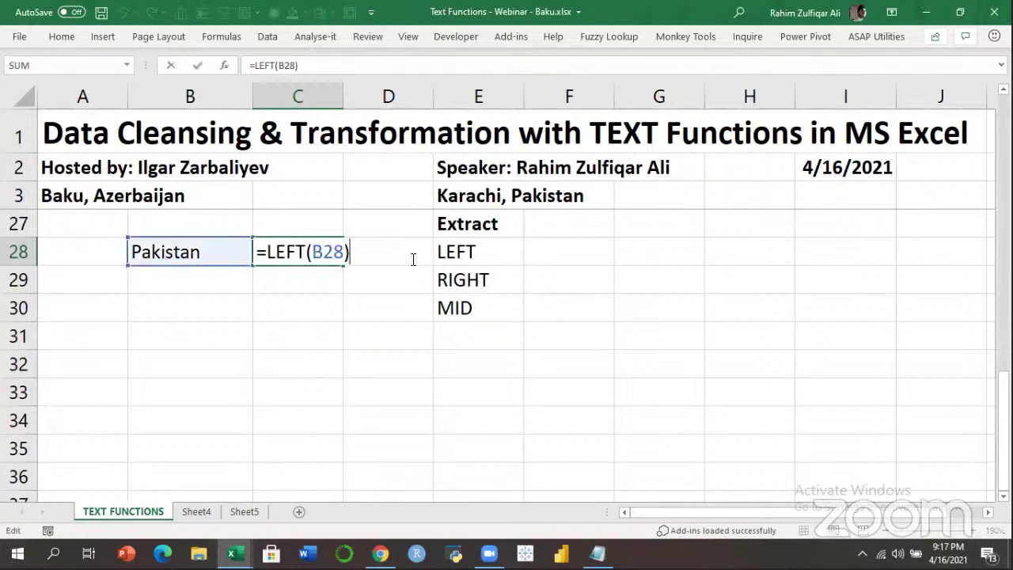
key("Left")
type(",")
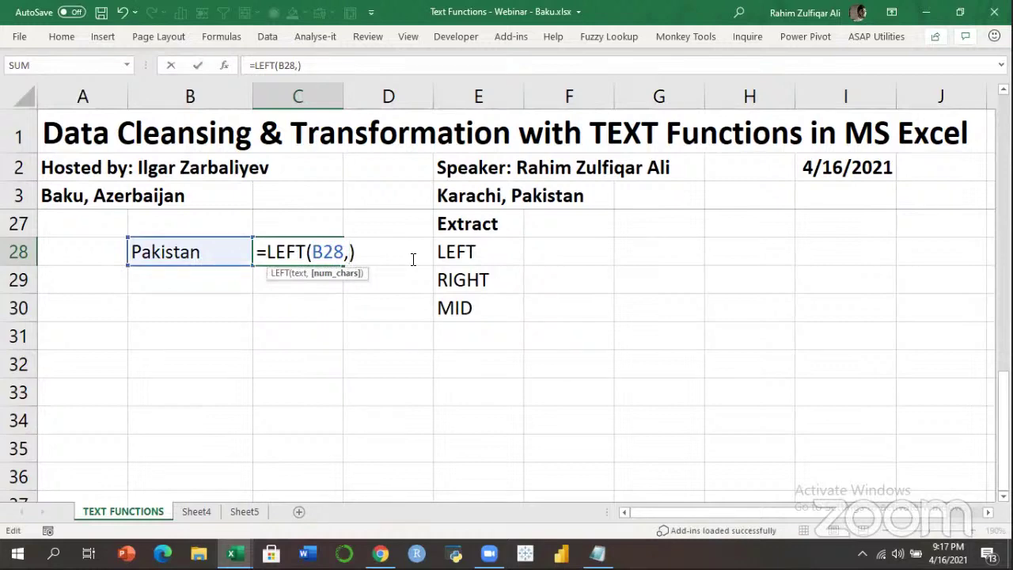
type("3")
key("Return")
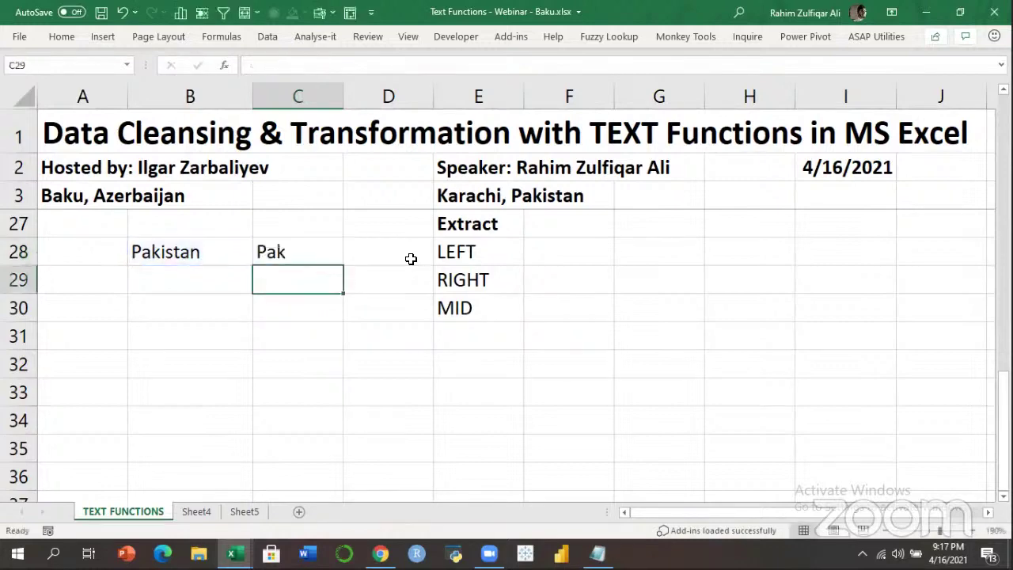
Recheck the LEFT formula in C28, confirming it returns Pak.
key("Up")
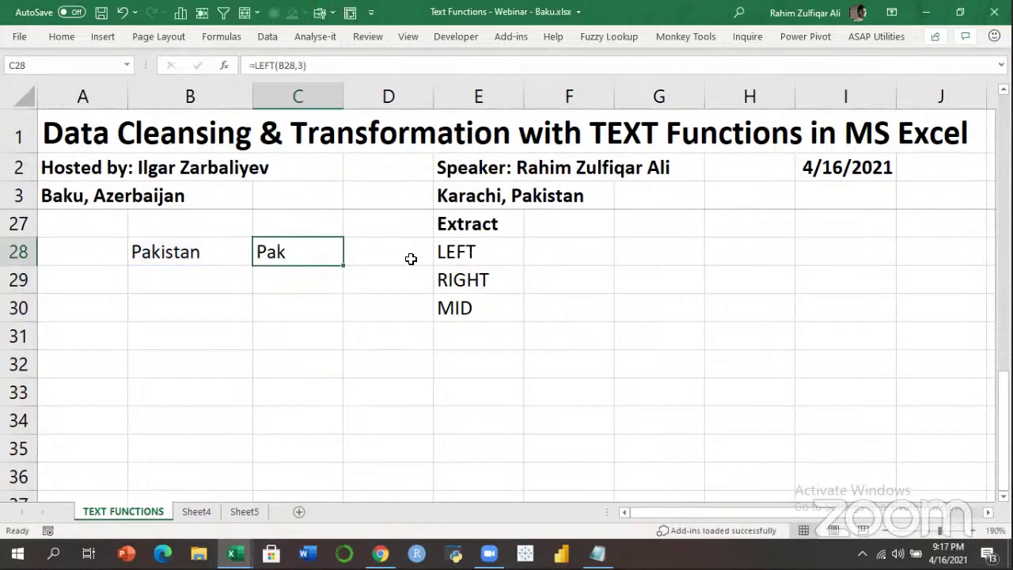
key("F2")
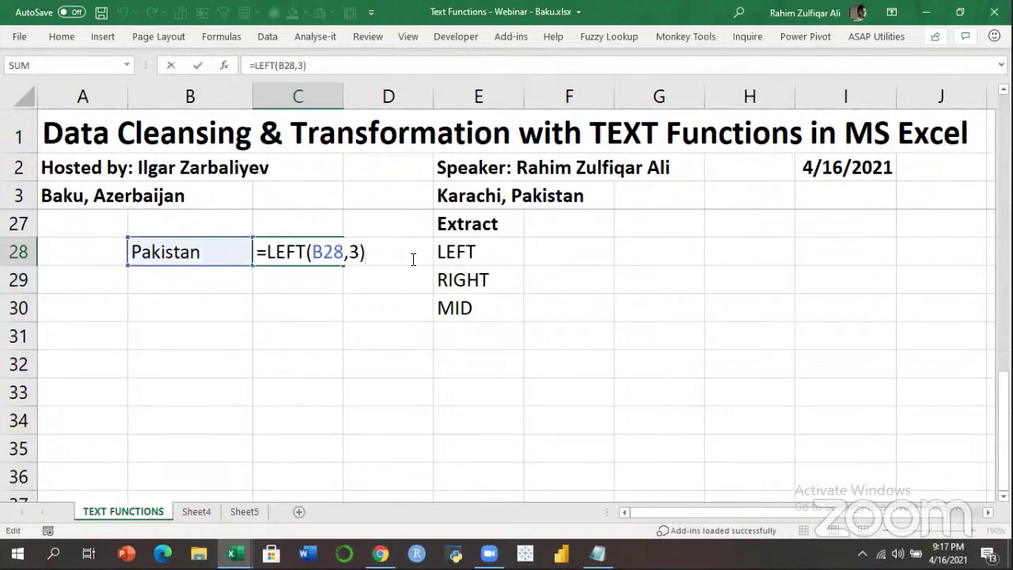
key("Return")
key("Up")
key("Left")
key("Right")
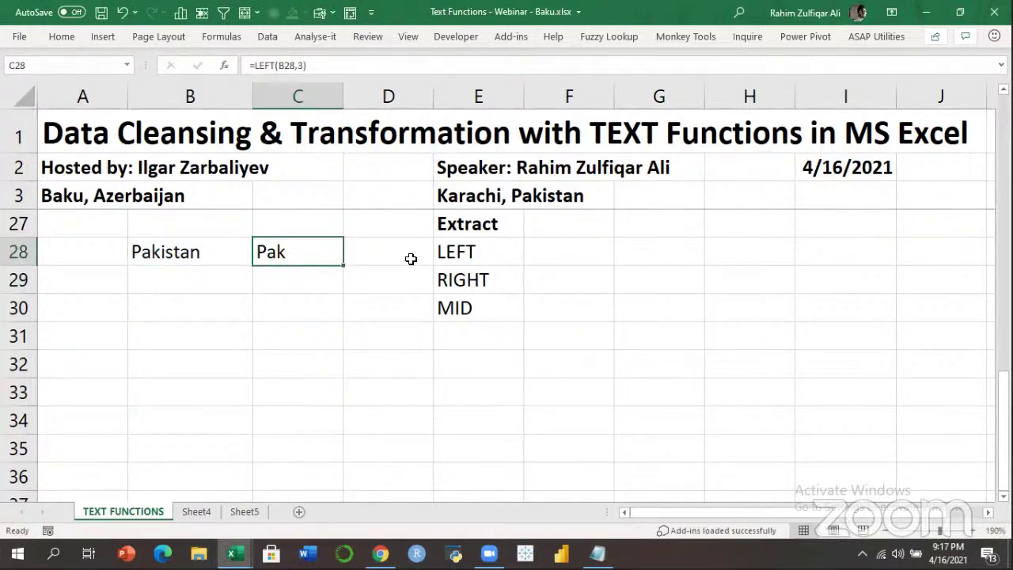
key("Right")
key("Left")
key("Down")
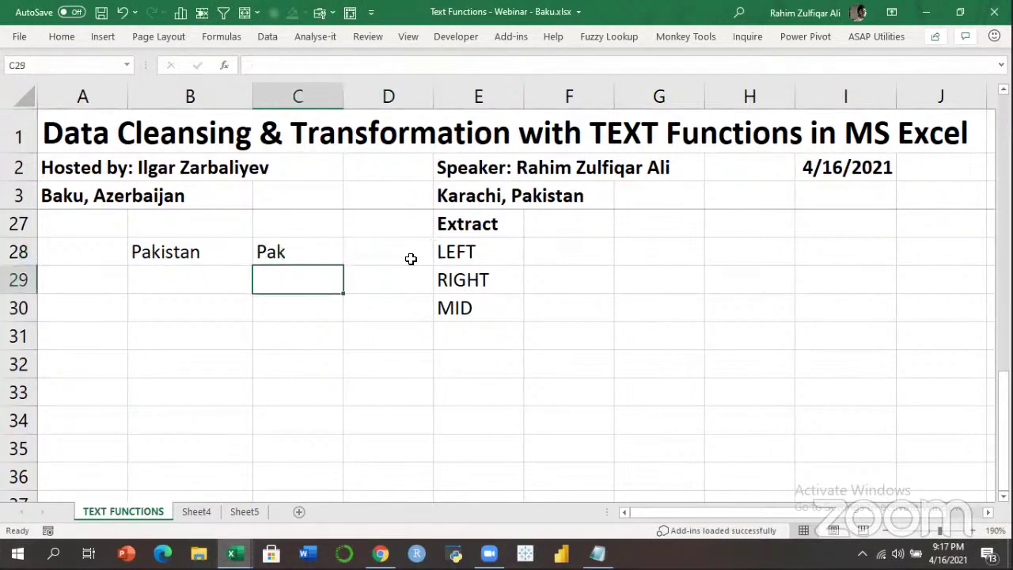
Enter =RIGHT(B28,3) in C29 so it returns tan, and review the formula.
type("=RIGHT(")
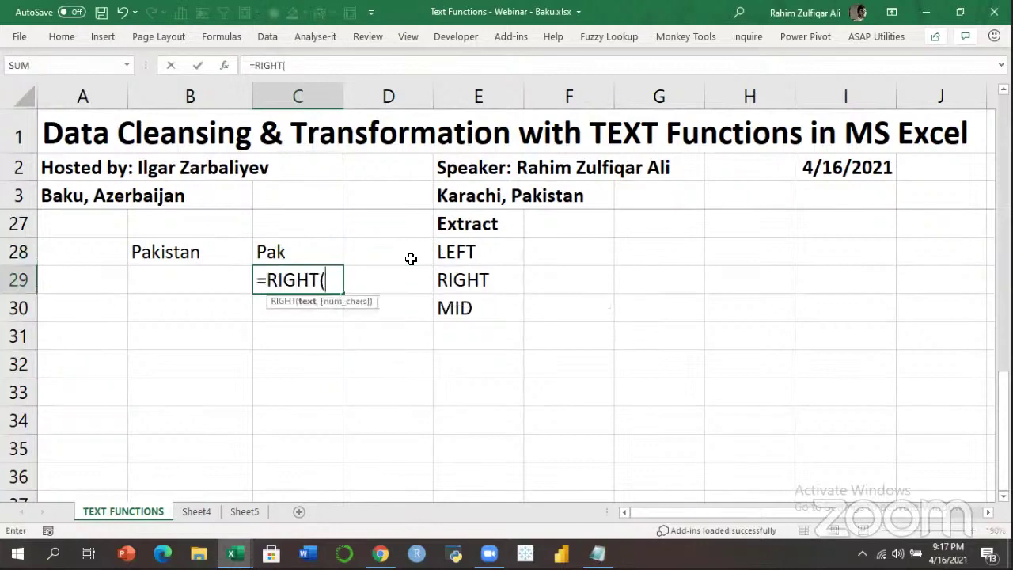
key("Left")
key("Up")
type(",")
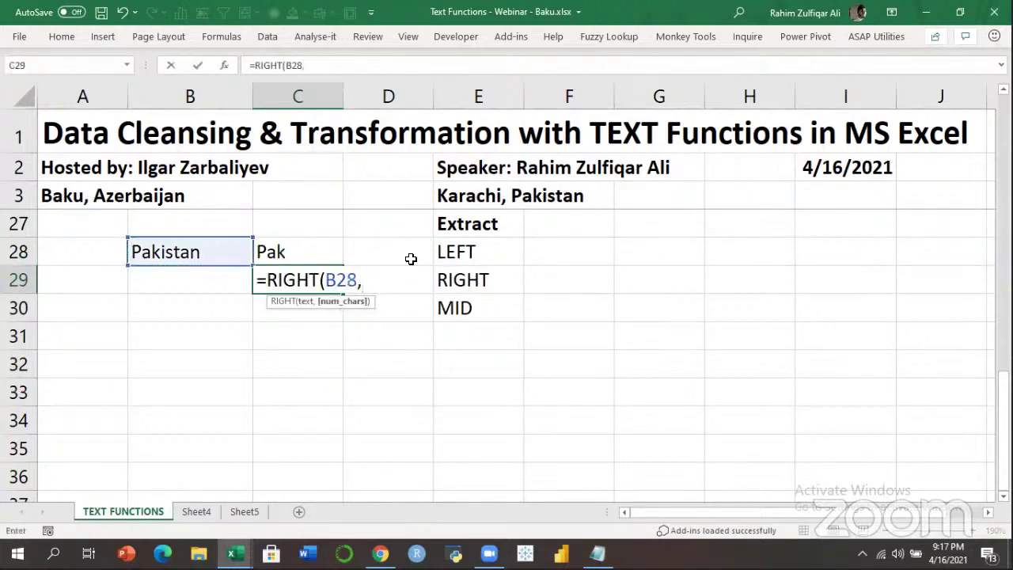
type("3)")
key("Return")
key("Up")
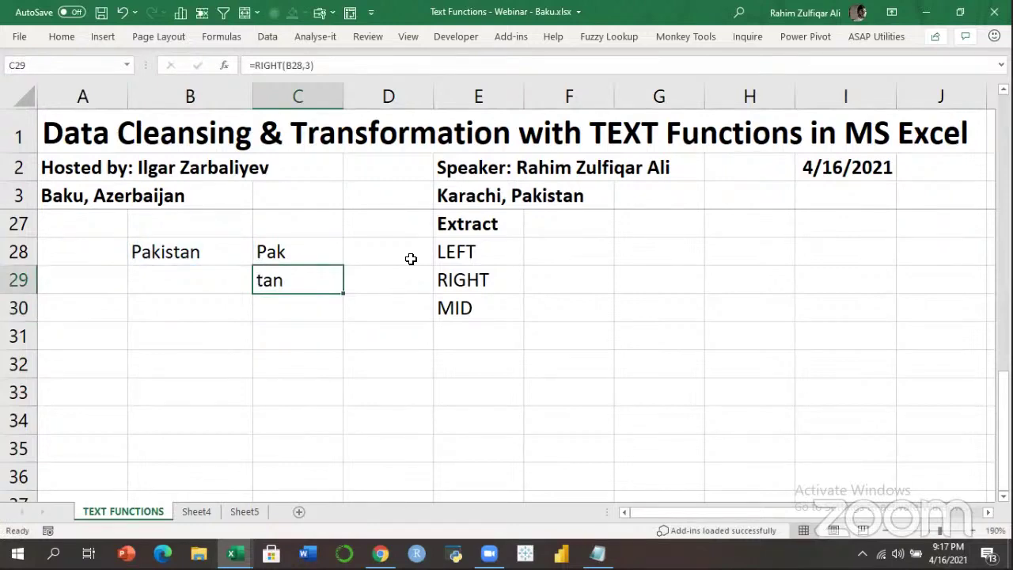
key("F2")
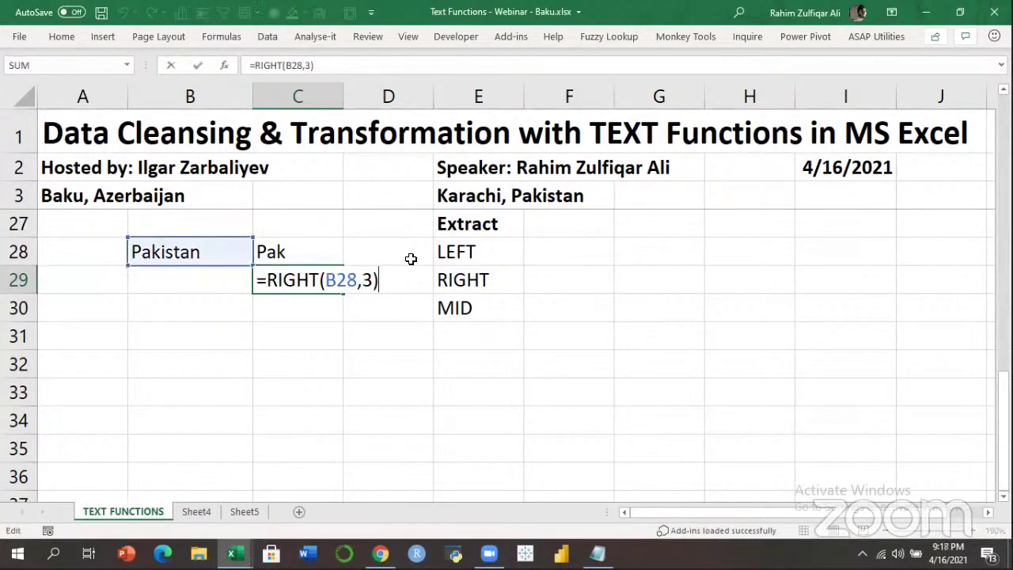
key("Escape")
Move around the Extract area and settle on C30 for the MID example.
key("Down")
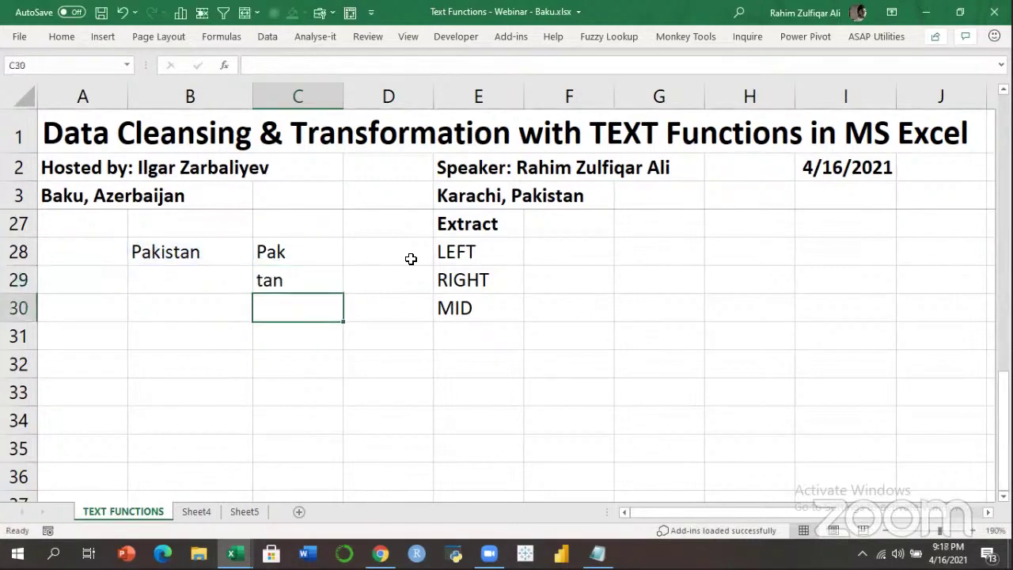
key("Right")
key("Right")
key("Up")
key("Up")
key("Up")
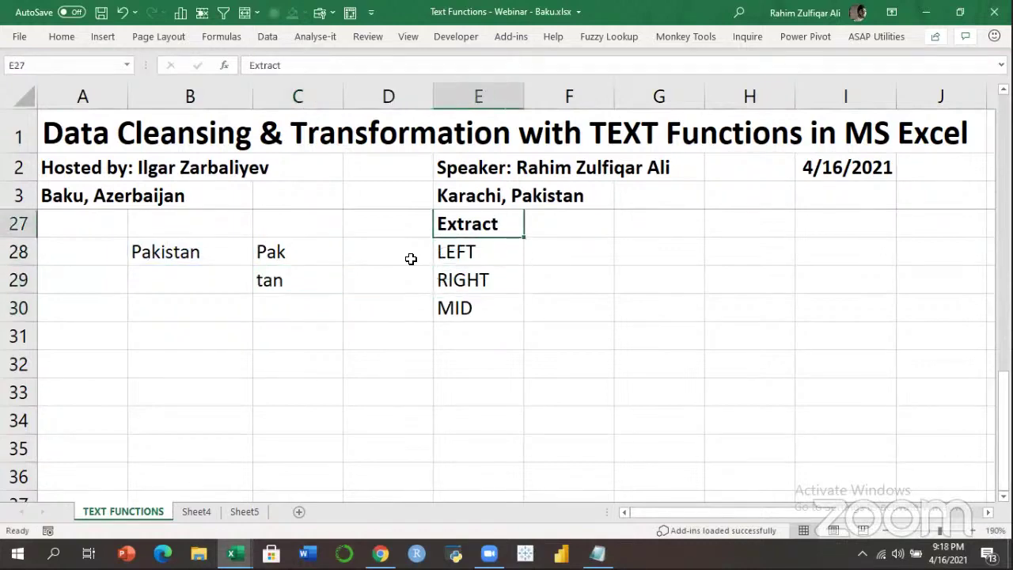
key("Left")
key("Left")
key("Left")
key("Down")
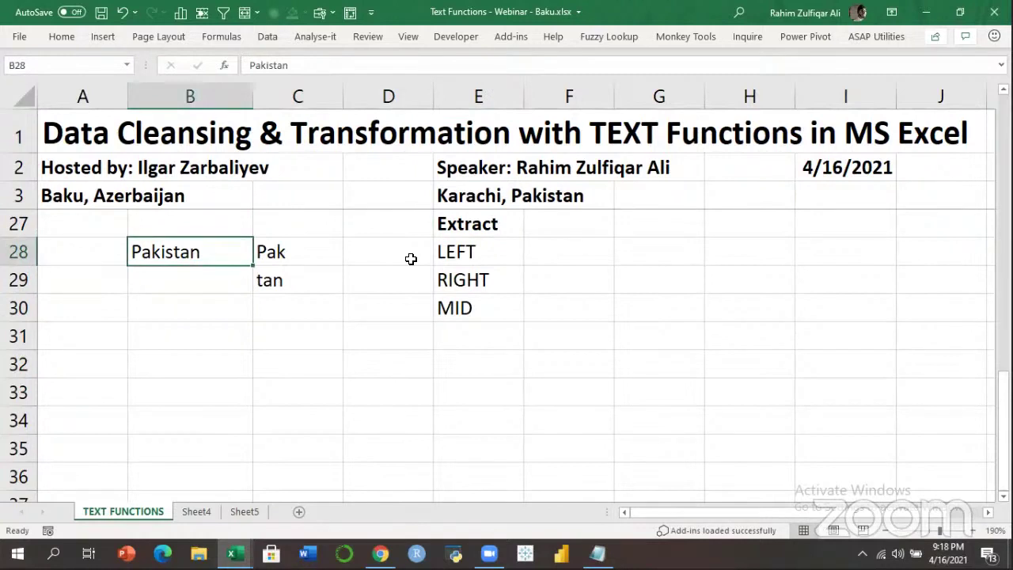
key("Right")
key("Down")
key("Down")
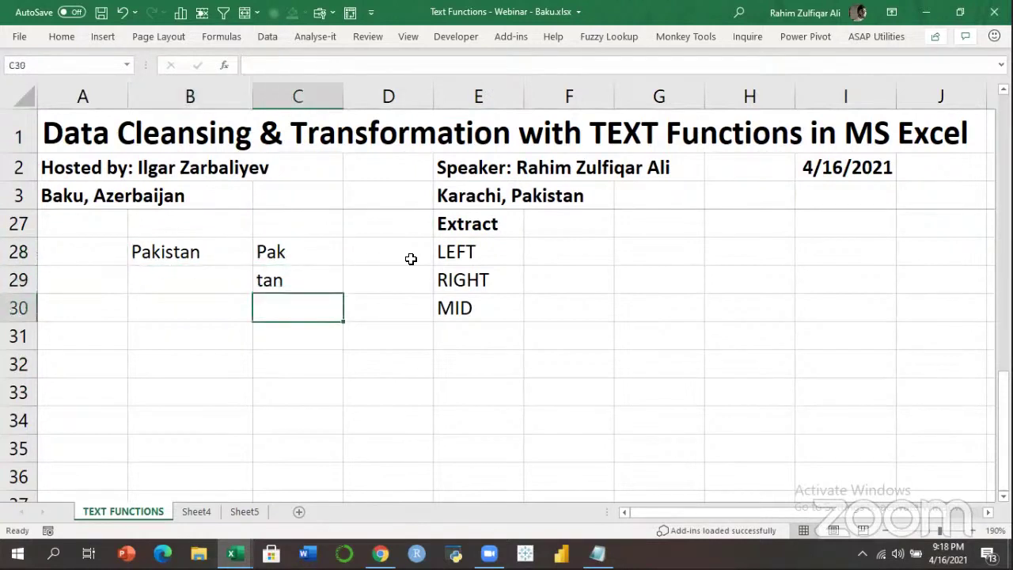
Enter =MID(B28,4,2) in C30 so it returns 'is', then review the formula.
type("=")
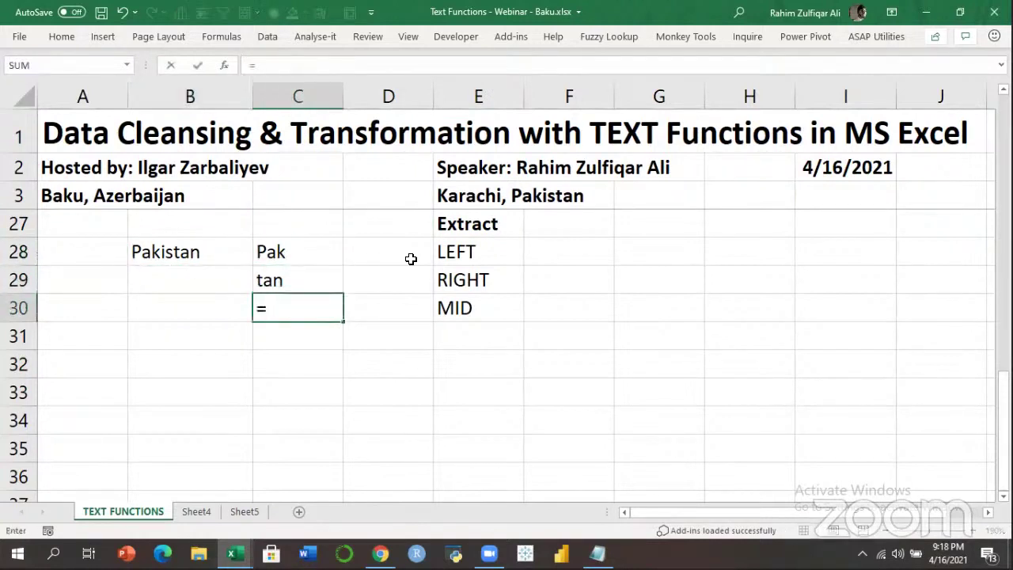
type("MID(")
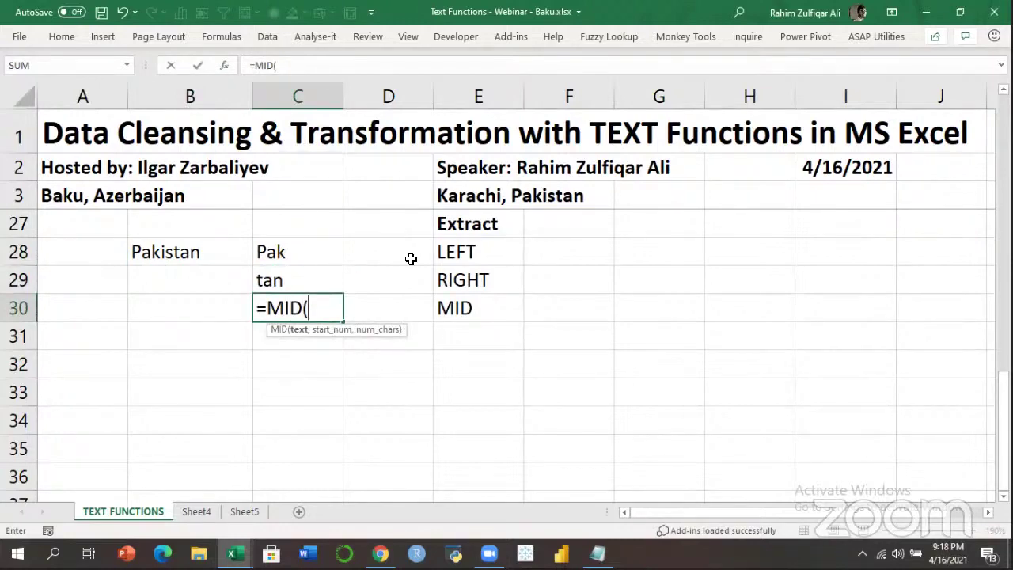
key("Up")
key("Up")
key("Left")
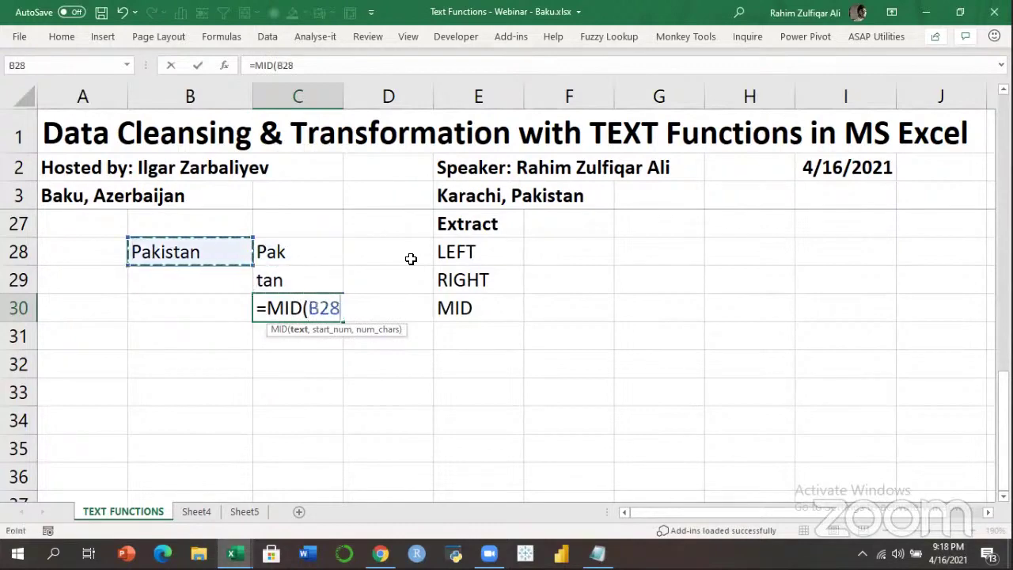
type(",")
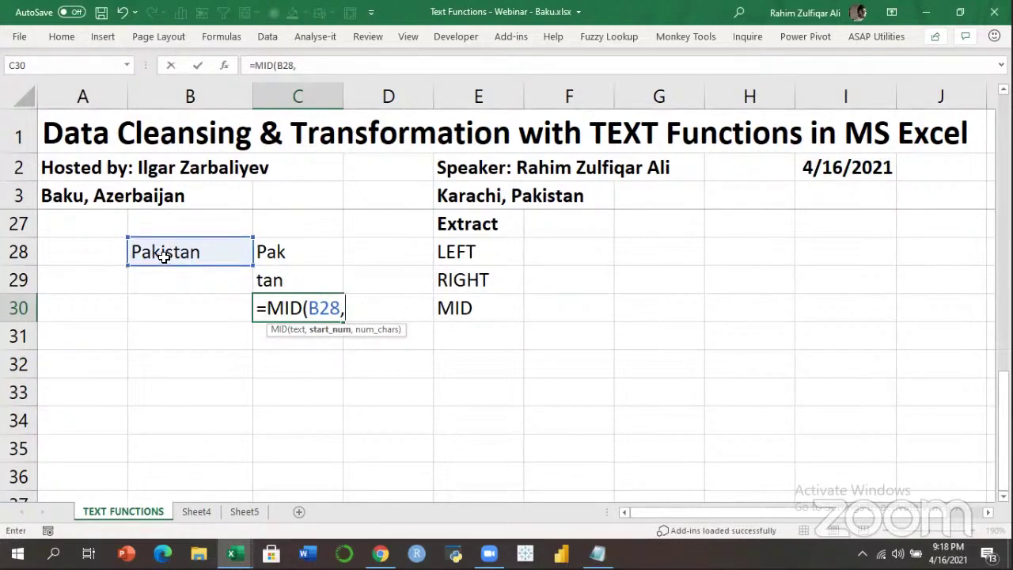
type("4,2)")
key("Return")
key("Up")
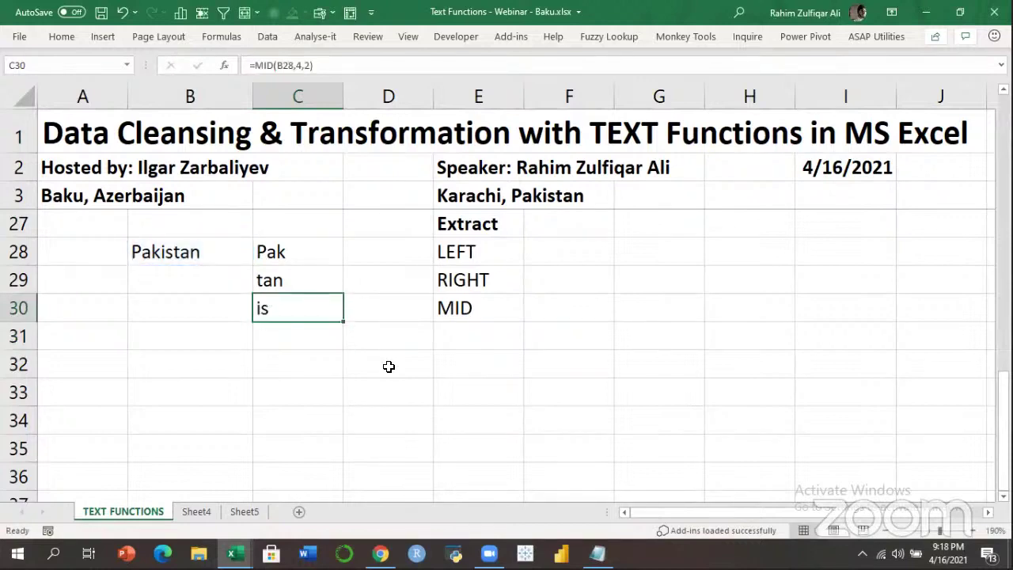
key("F2")
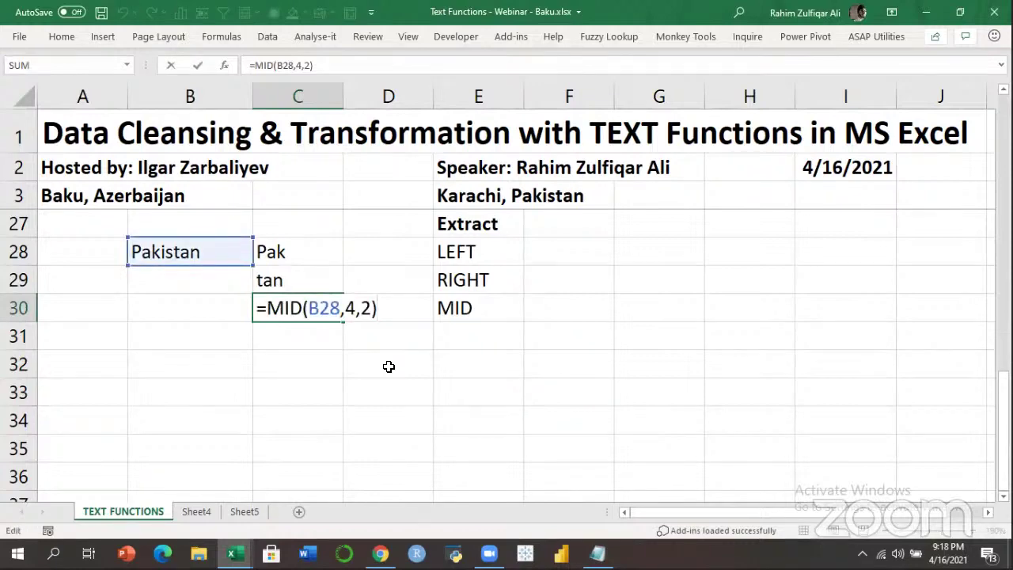
Keep 'is' in C30 and review the RIGHT and LEFT formulas in C29 and C28.
key("ctrl+Return")
key("Up")
key("F2")
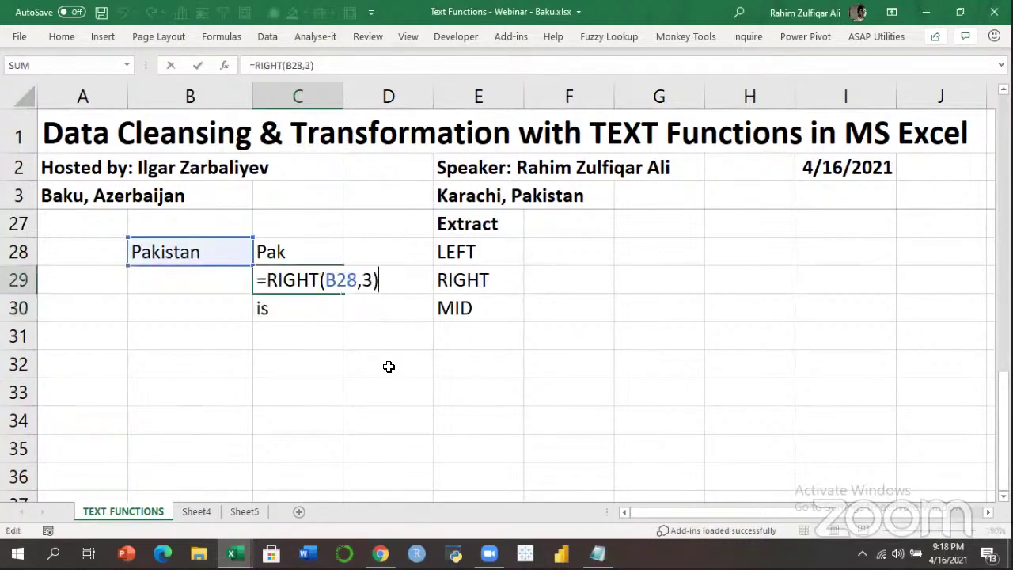
key("Escape")
key("Up")
key("F2")
key("Escape")
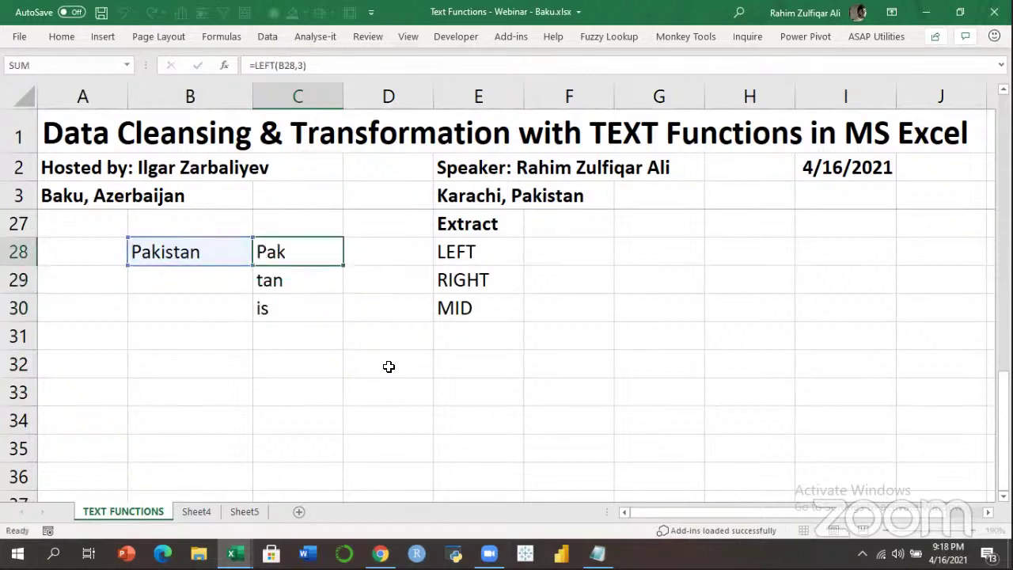
key("Down")
key("F2")
key("Escape")
Review the MID formula's arguments in C30 and the RIGHT formula in C29.
key("Down")
key("F2")
key("Left")
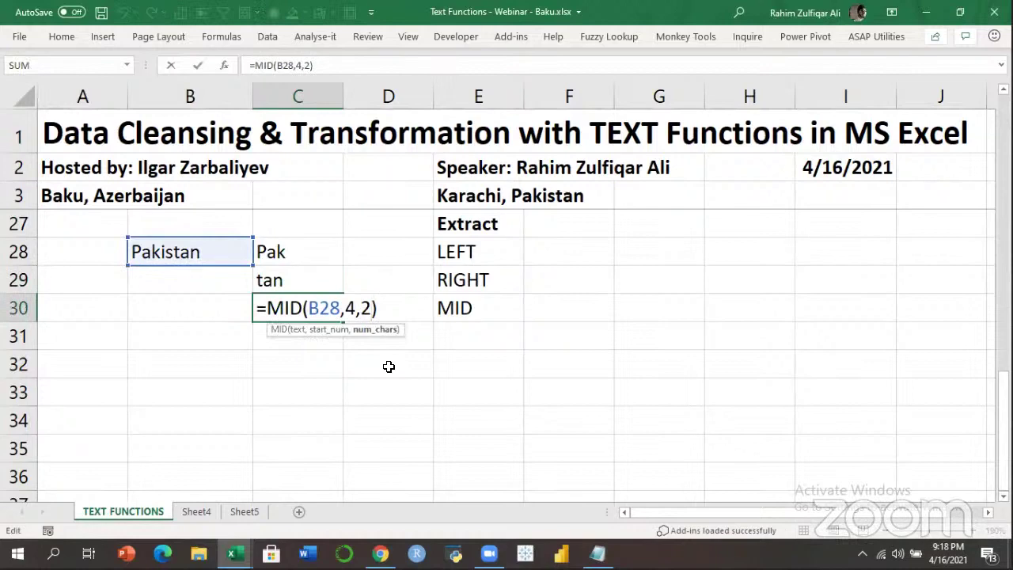
key("Escape")
key("Up")
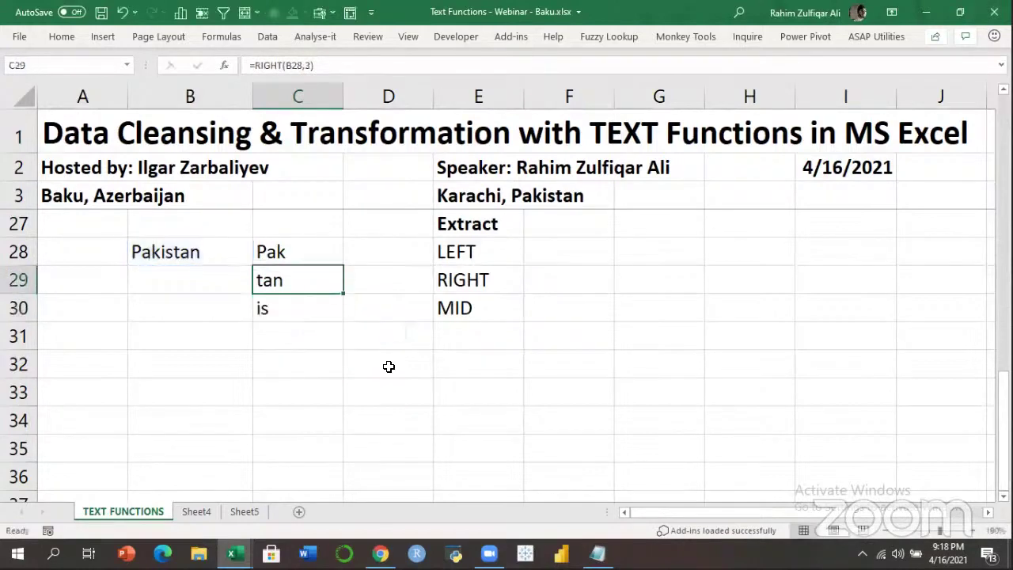
key("F2")
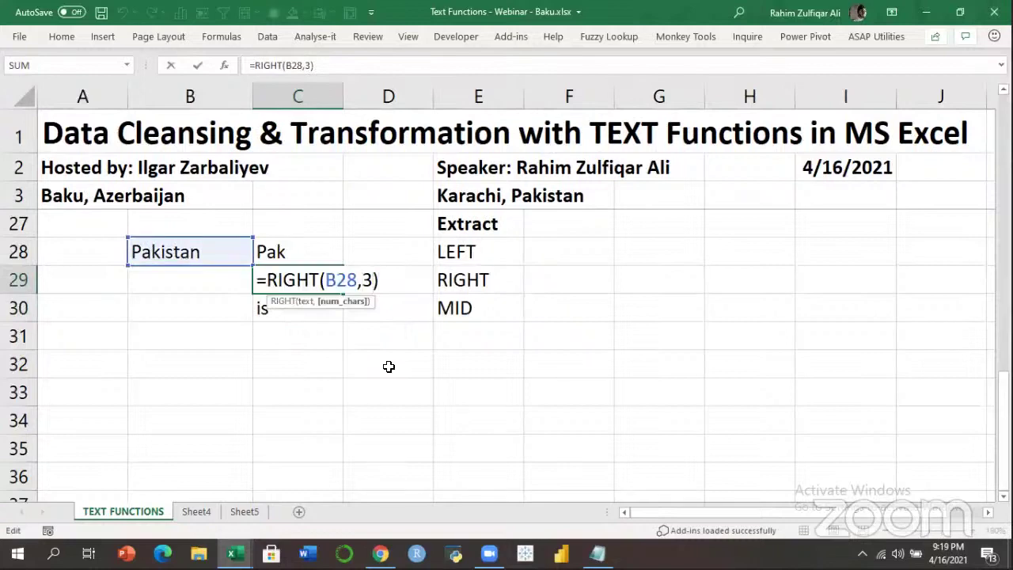
key("Return")
key("F2")
key("Left")
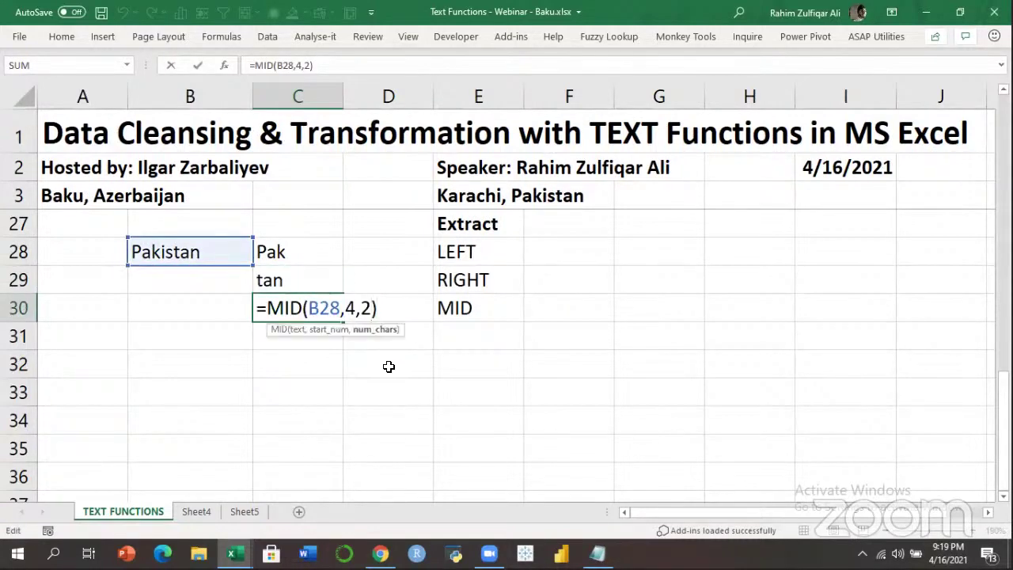
key("Escape")
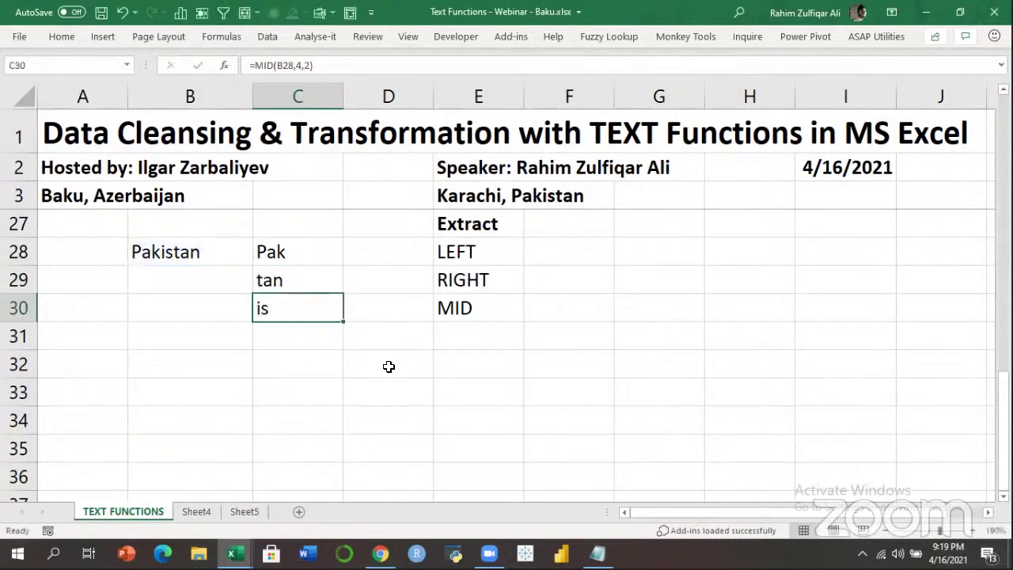
Confirm =RIGHT(B28,3) in C29 and recheck =LEFT(B28,3) in C28.
key("Up")
key("F2")
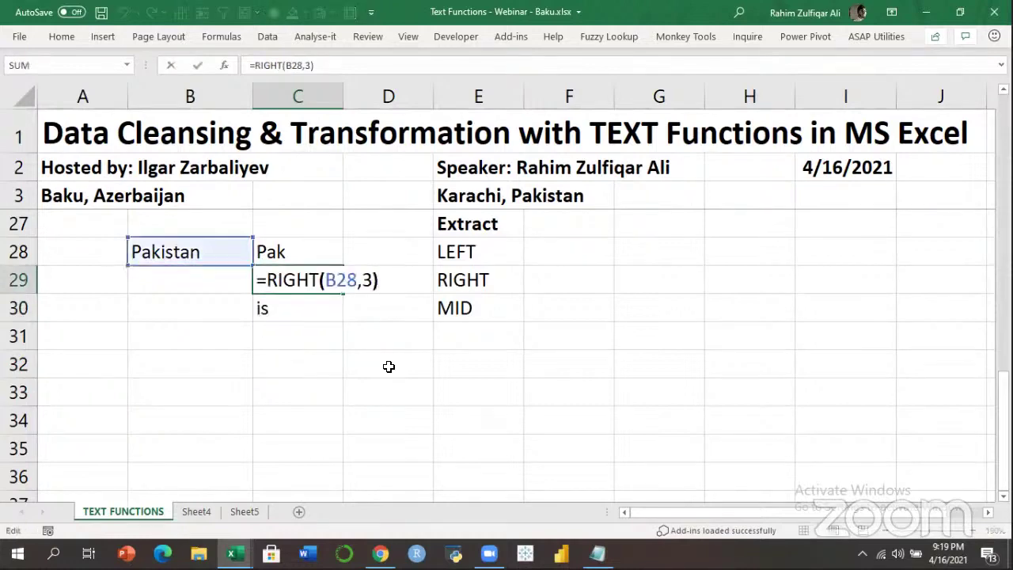
key("Left")
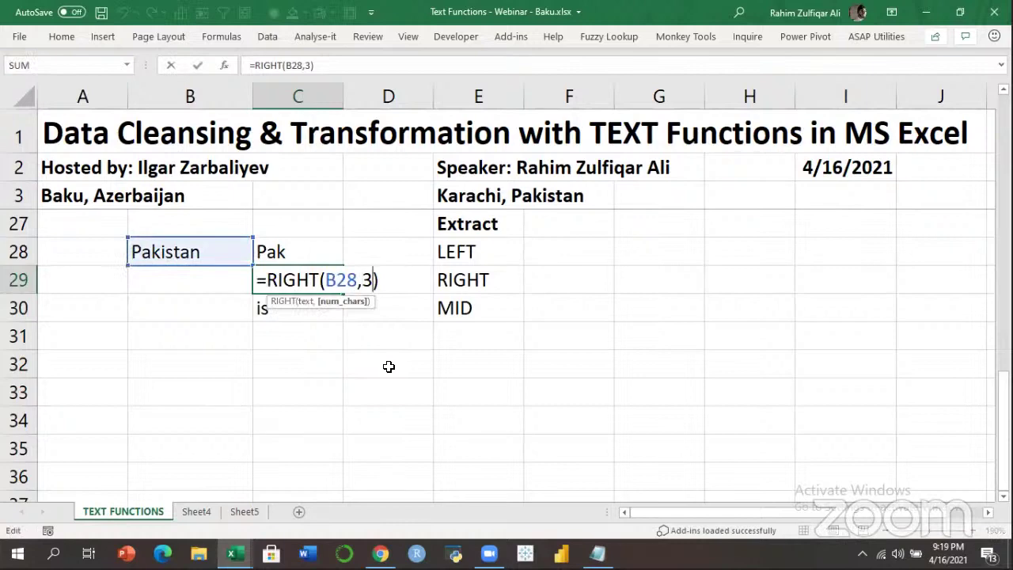
key("Escape")
key("Up")
key("F2")
key("Left")
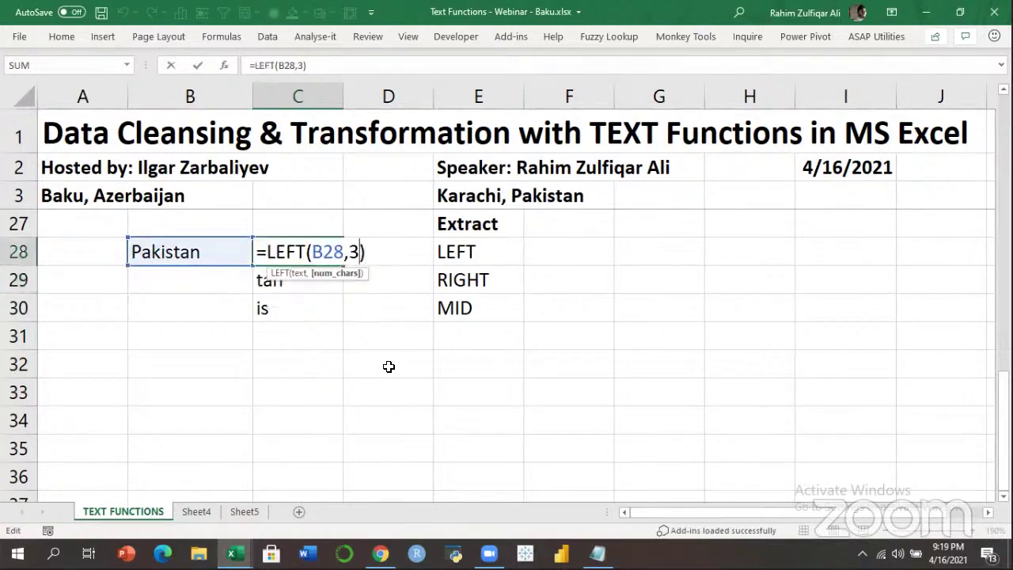
key("Escape")
key("Down")
key("Down")
key("Down")
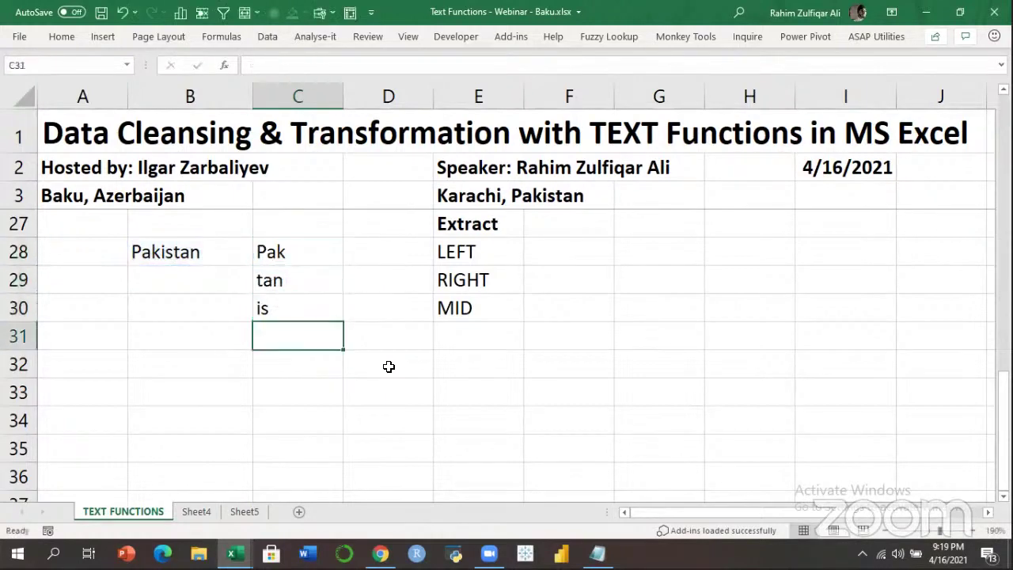
key("Right")
key("Right")
key("Right")
key("Up")
key("Up")
key("Up")
key("Up")
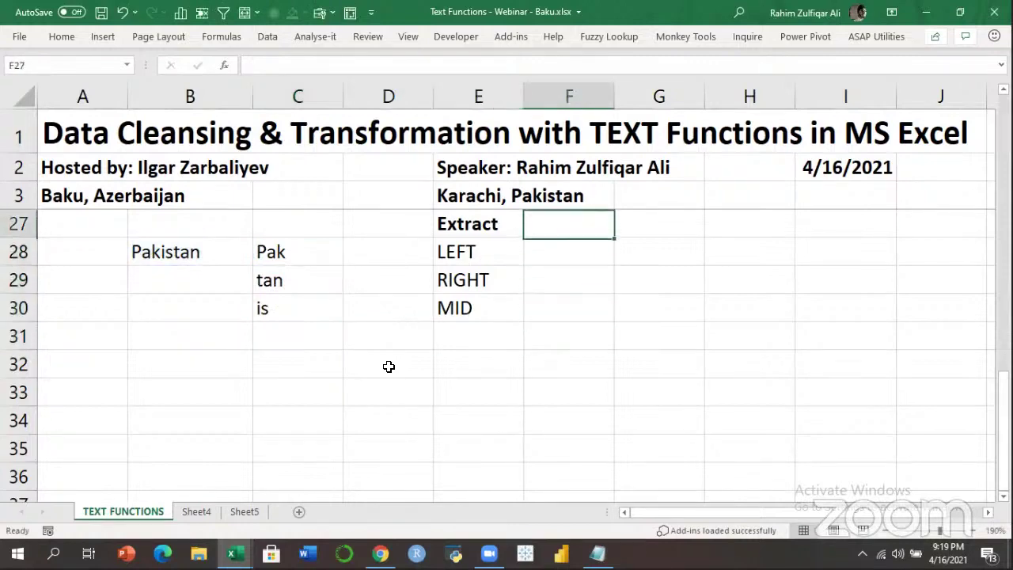
Add a bold Transformation heading in cell F27.
type("tR")
key("BackSpace")
key("BackSpace")
type("Tr")
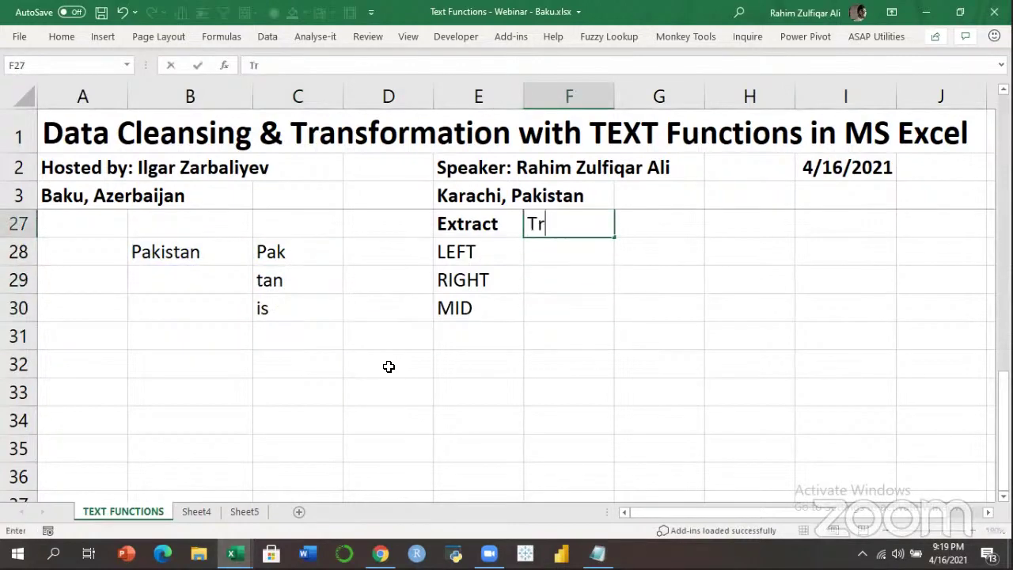
type("ansform")
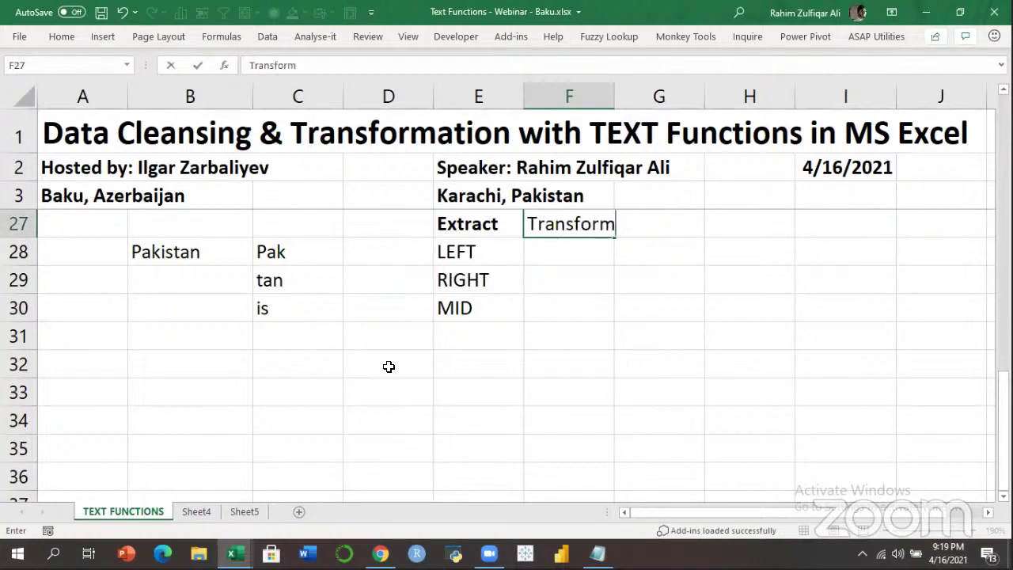
type("ation")
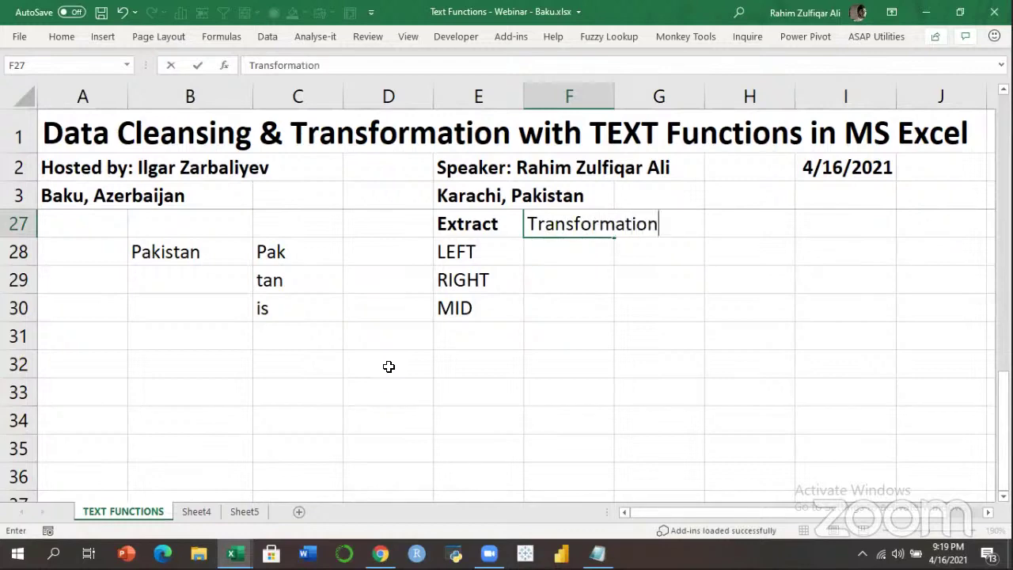
key("Return")
key("Up")
key("ctrl+b")
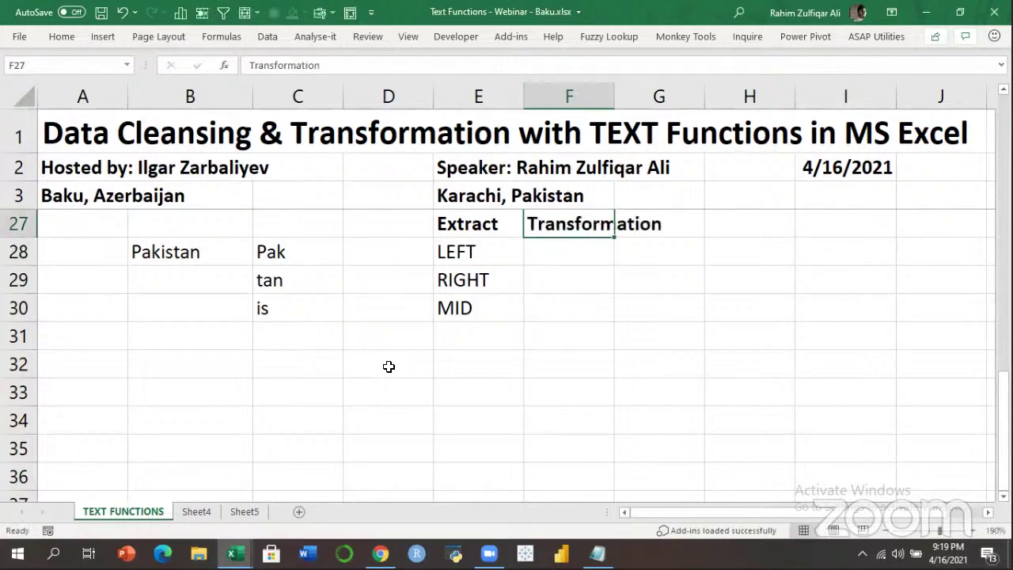
Check the LEFT, RIGHT and MID entries under the Extract heading.
key("Left")
key("Down")
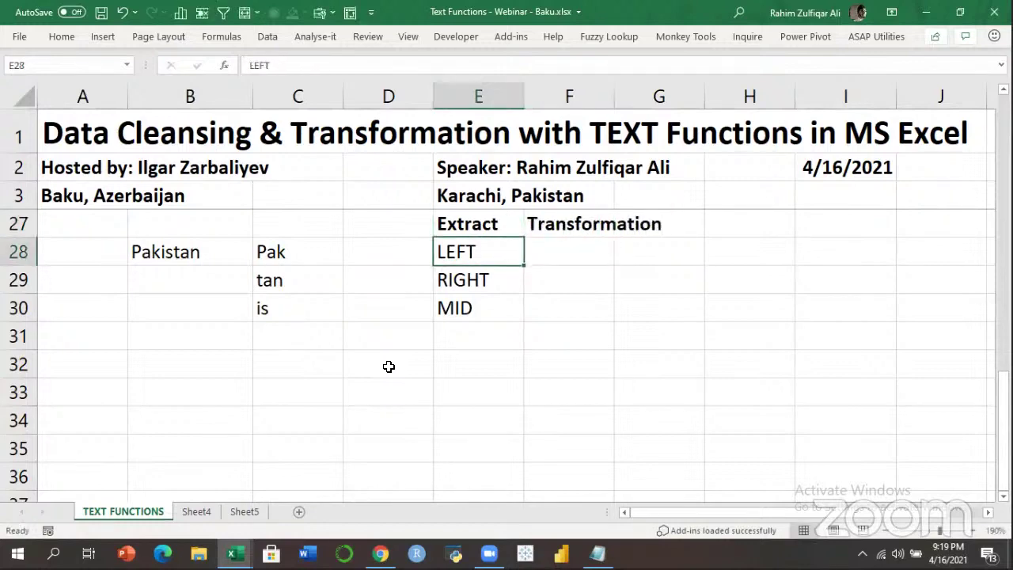
key("shift+Down")
key("shift+Down")
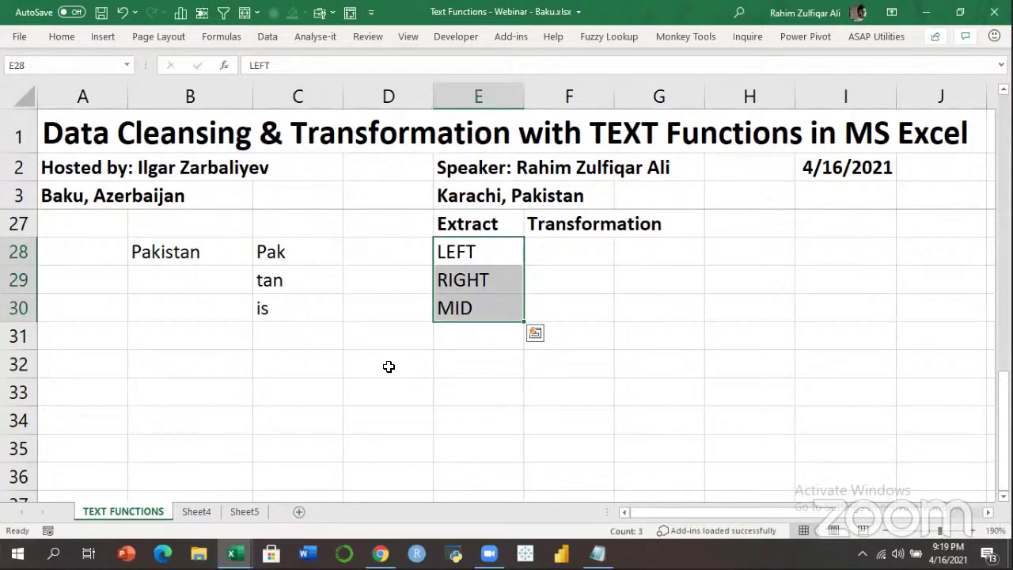
key("Down")
key("Up")
key("Down")
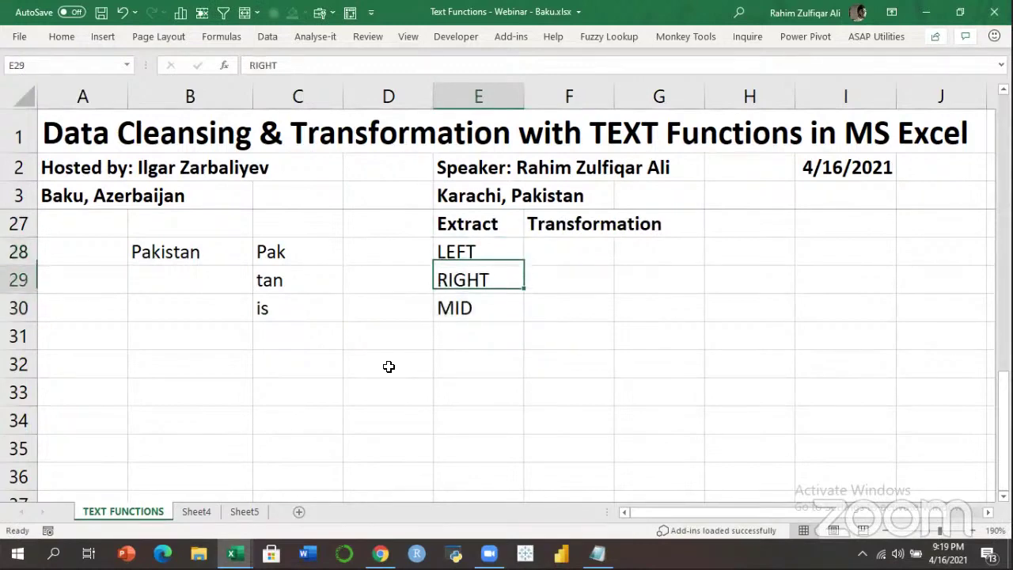
key("Down")
key("Up")
key("Up")
key("Up")
key("Right")
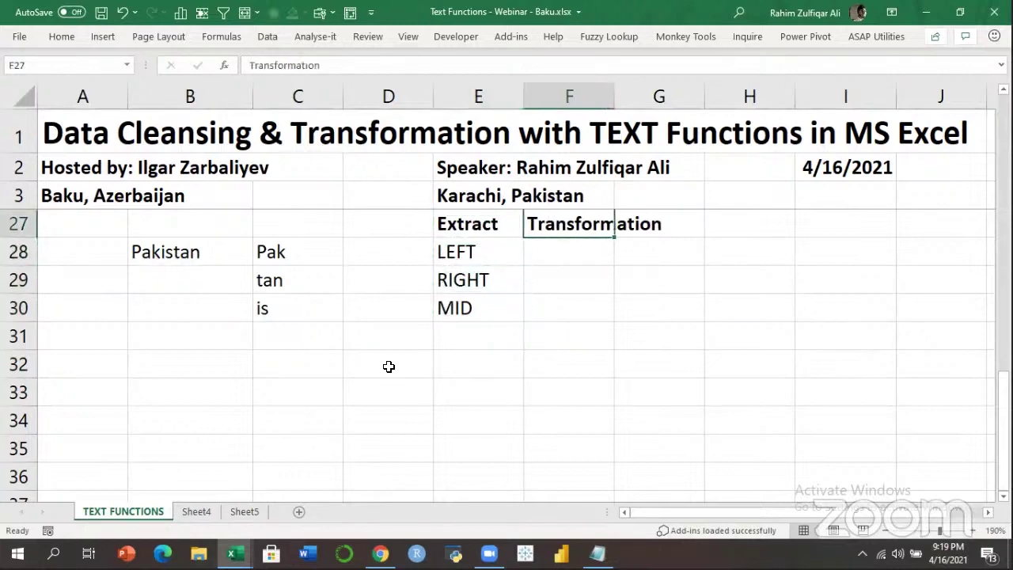
List UPPER, LOWER and PROPER in F28:F30.
key("Down")
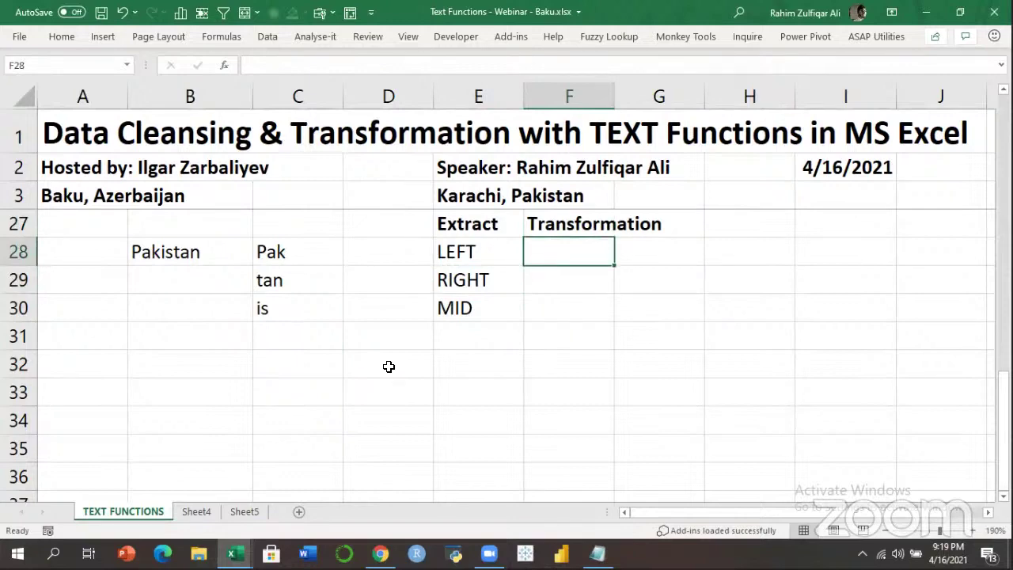
type("UPPER")
key("Return")
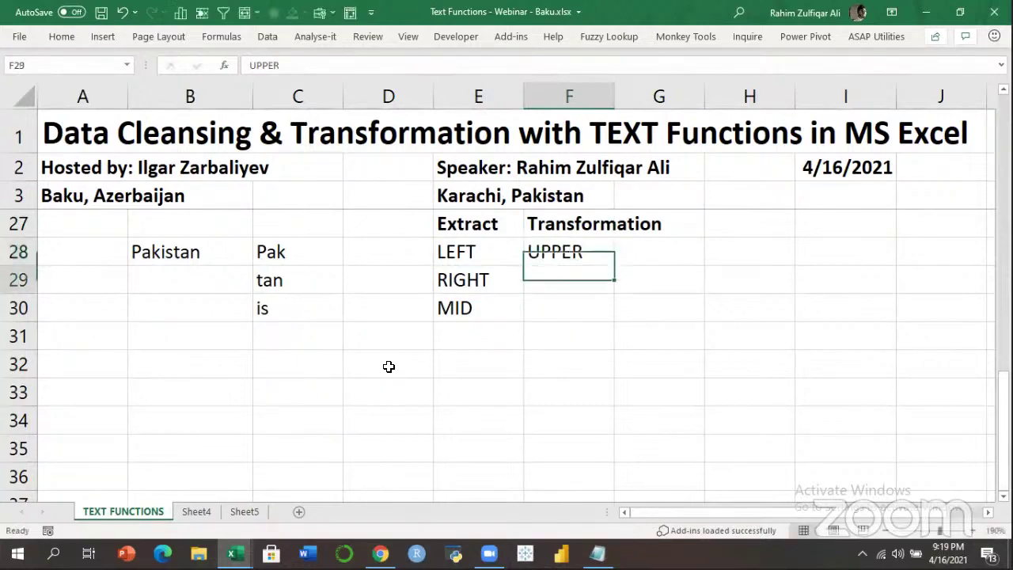
type("LOWER")
key("Return")
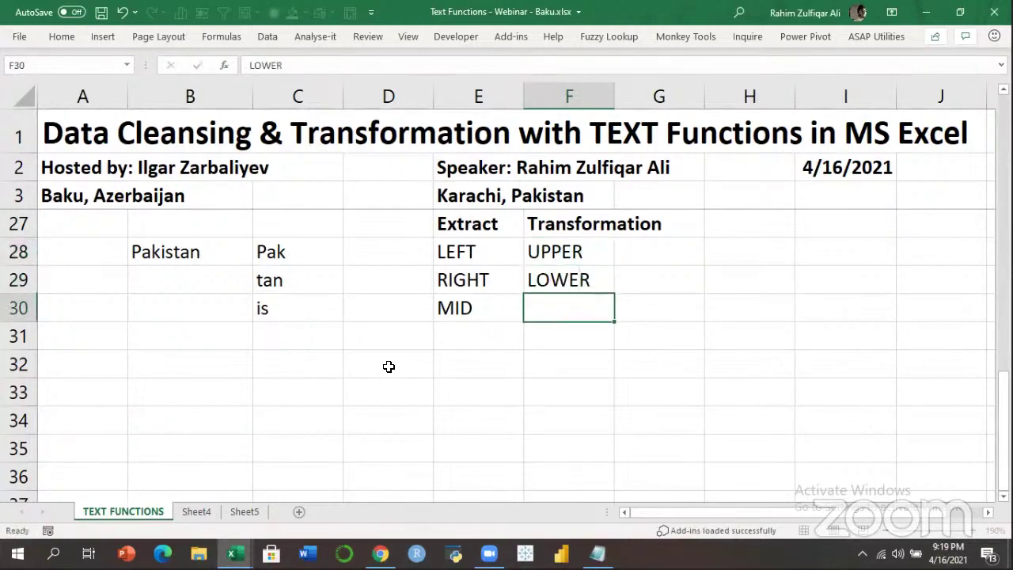
type("PROPER")
key("Return")
Enter a sample name in lowercase in B32.
key("Left")
key("Left")
key("Left")
key("Left")
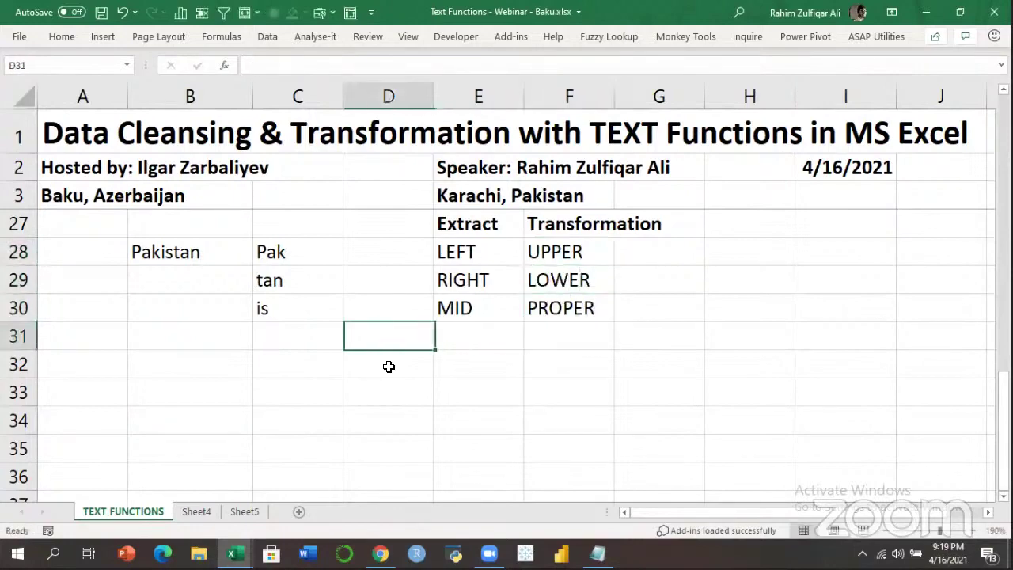
key("Down")
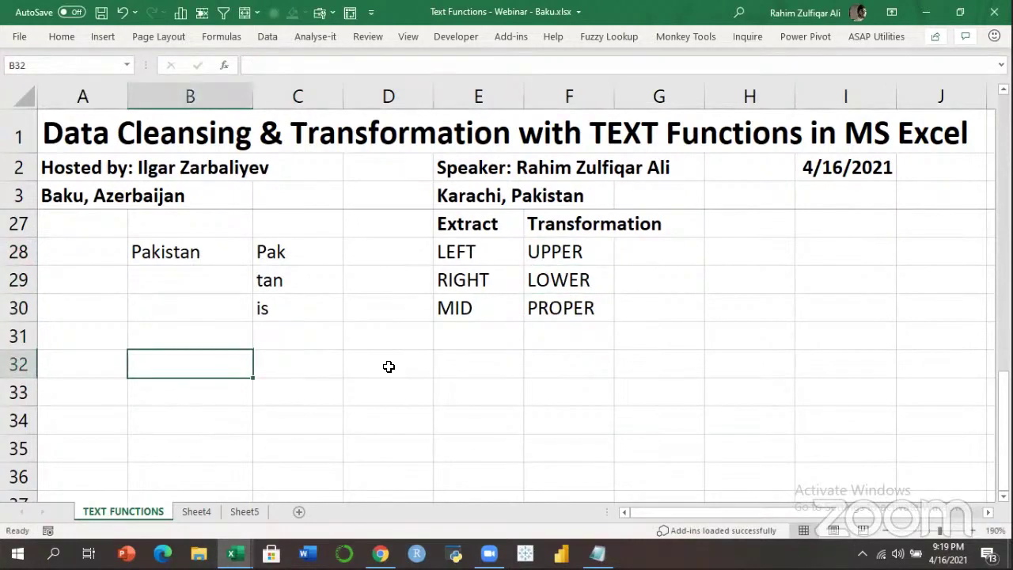
type("rahim")
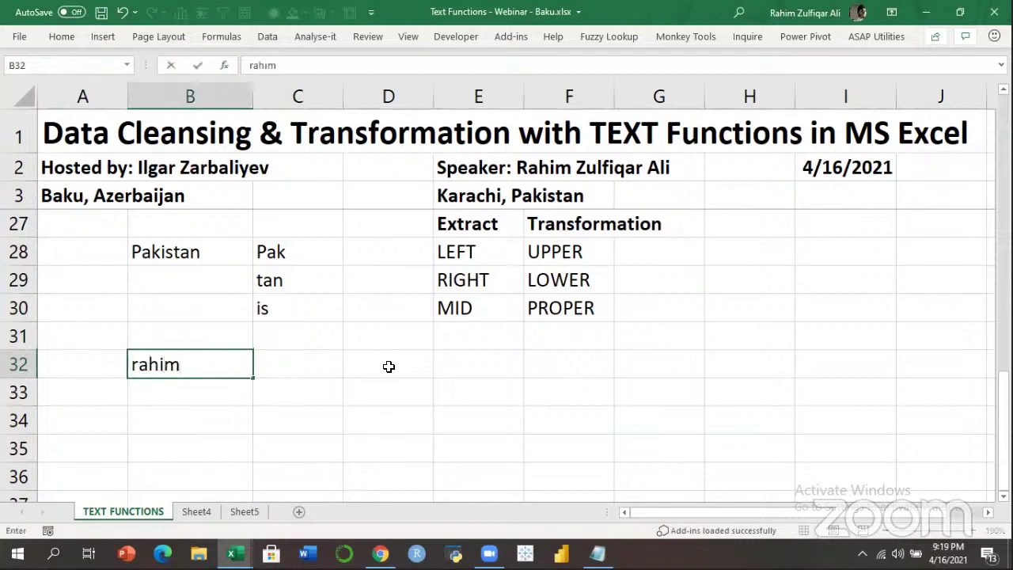
key("Return")
Add =UPPER(B32) in C32 so it shows the name in capitals.
key("Up")
key("Right")
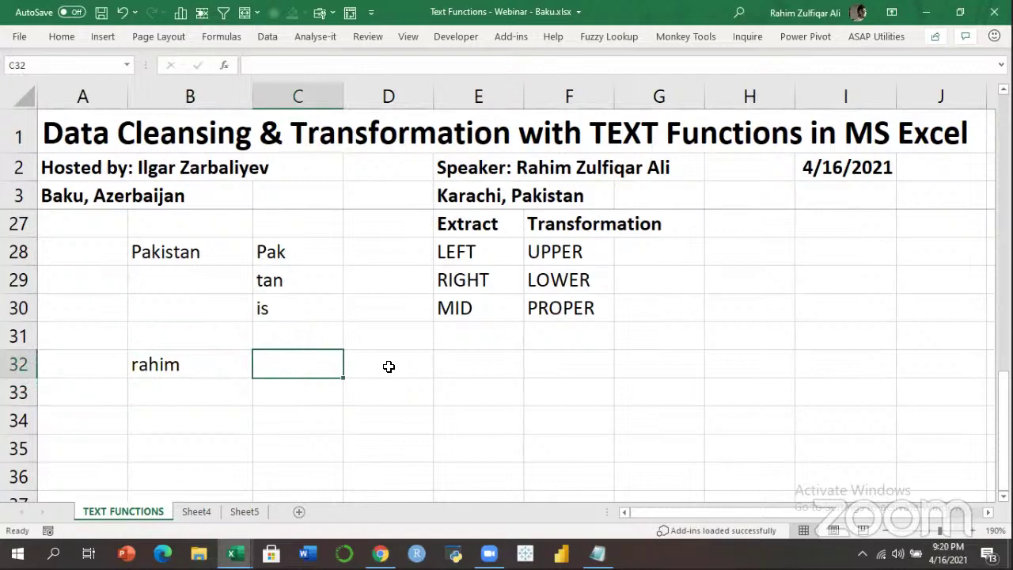
type("=")
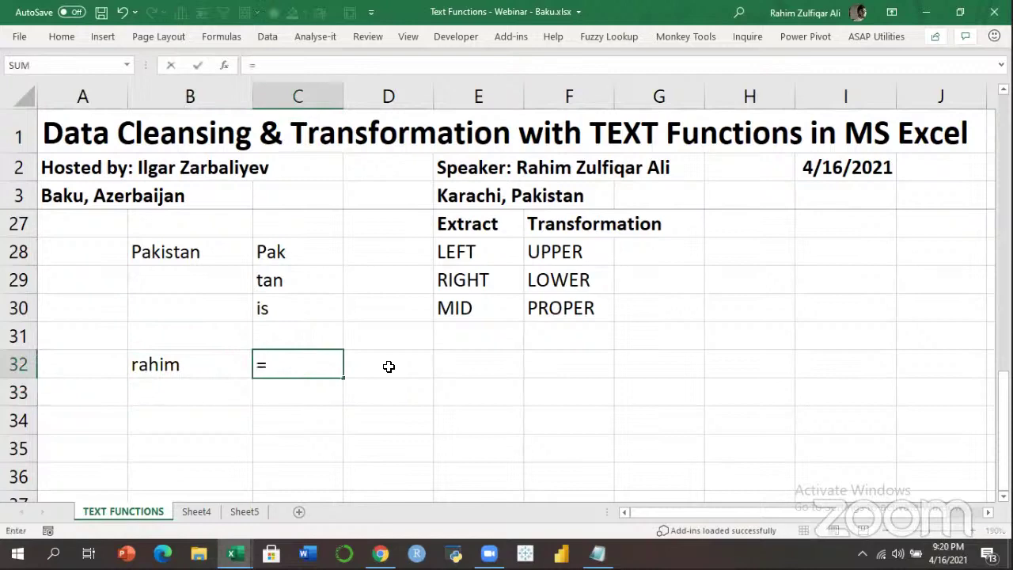
type("up")
key("Tab")
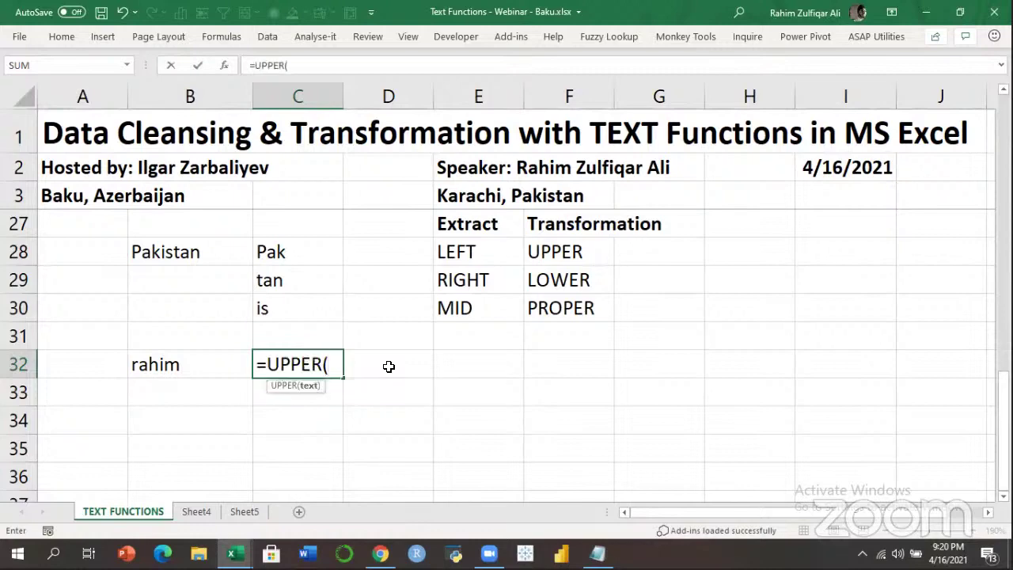
key("Left")
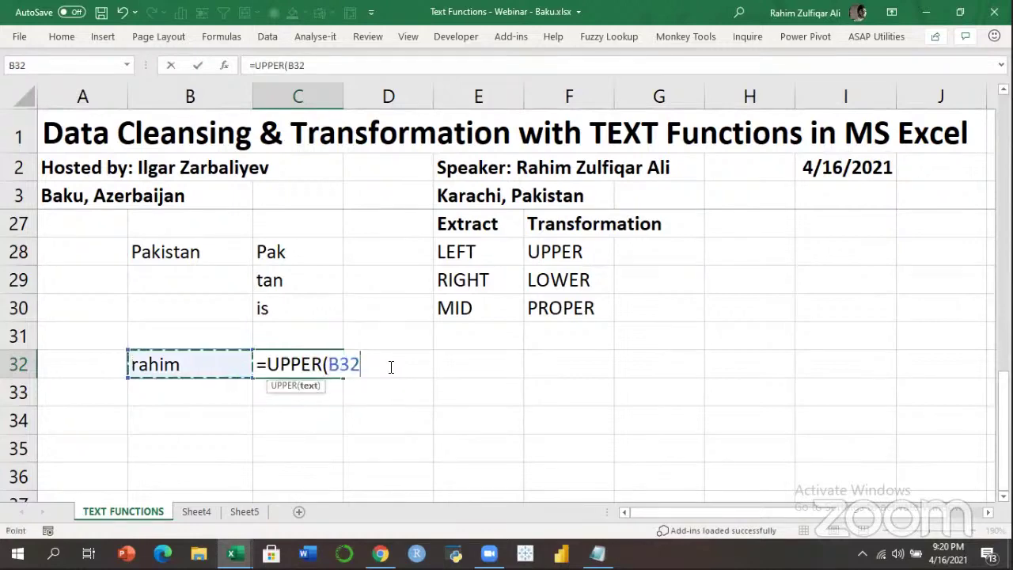
type(")")
key("Return")
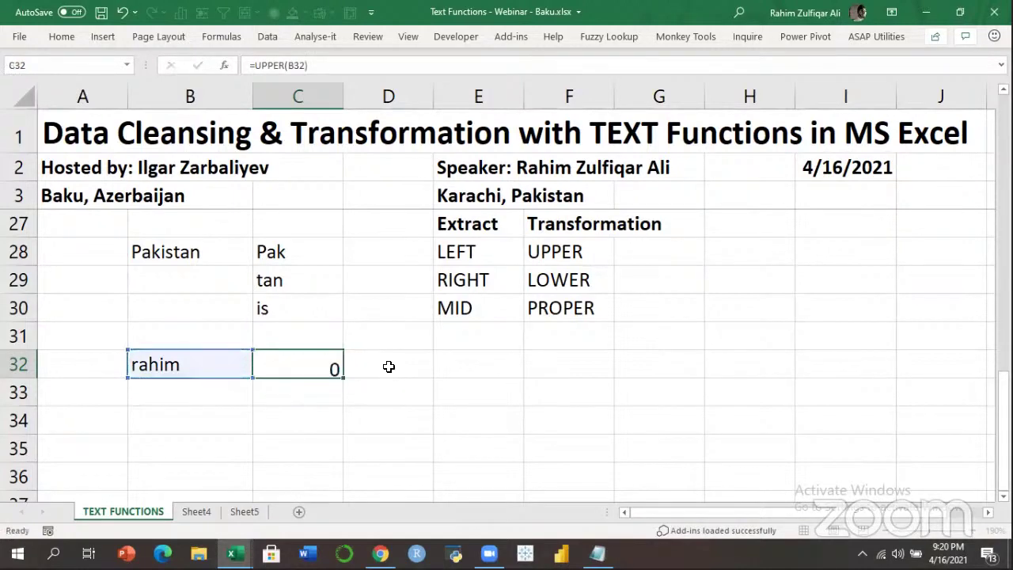
key("Up")
key("Left")
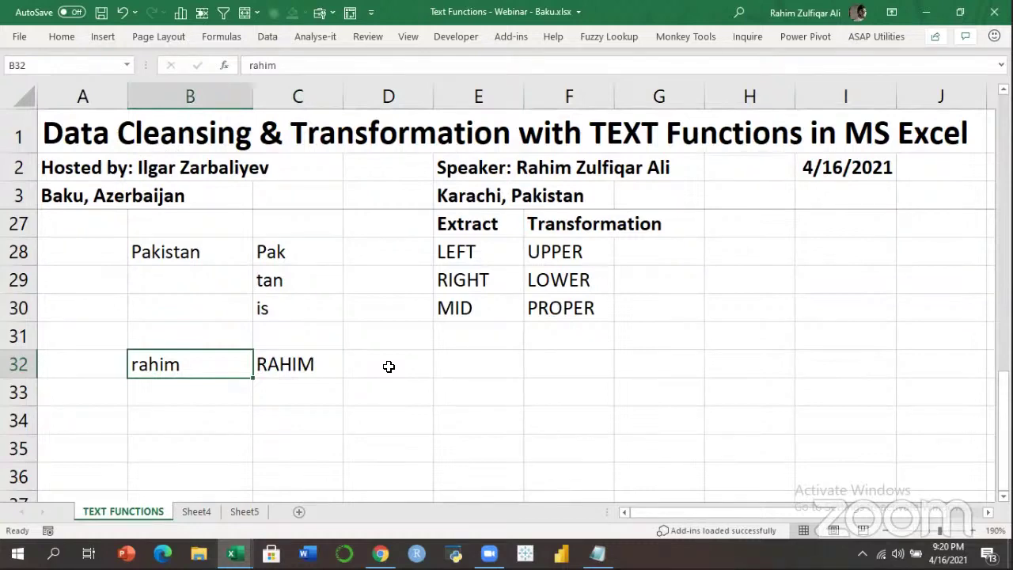
key("Right")
key("F2")
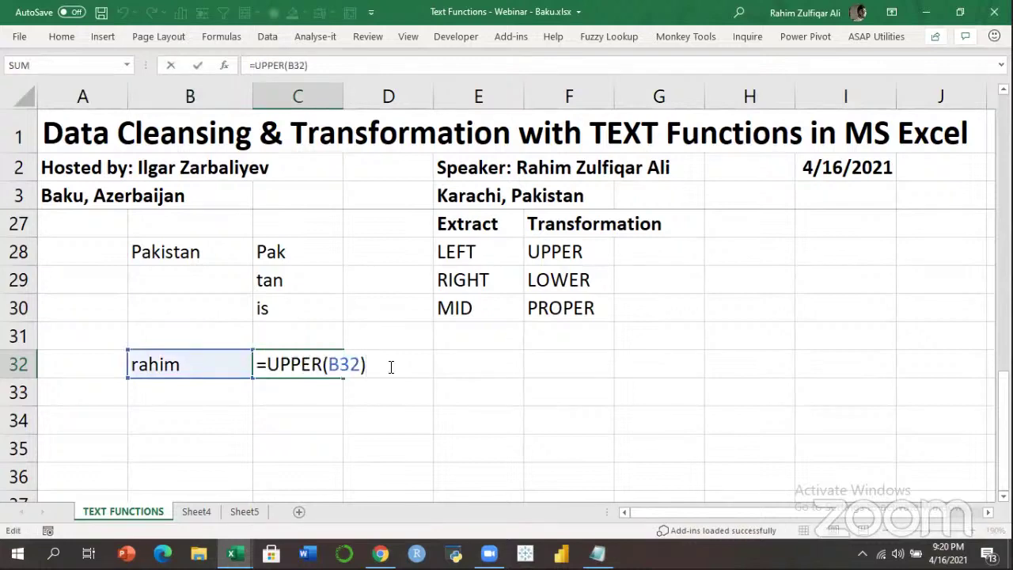
key("shift+Tab")
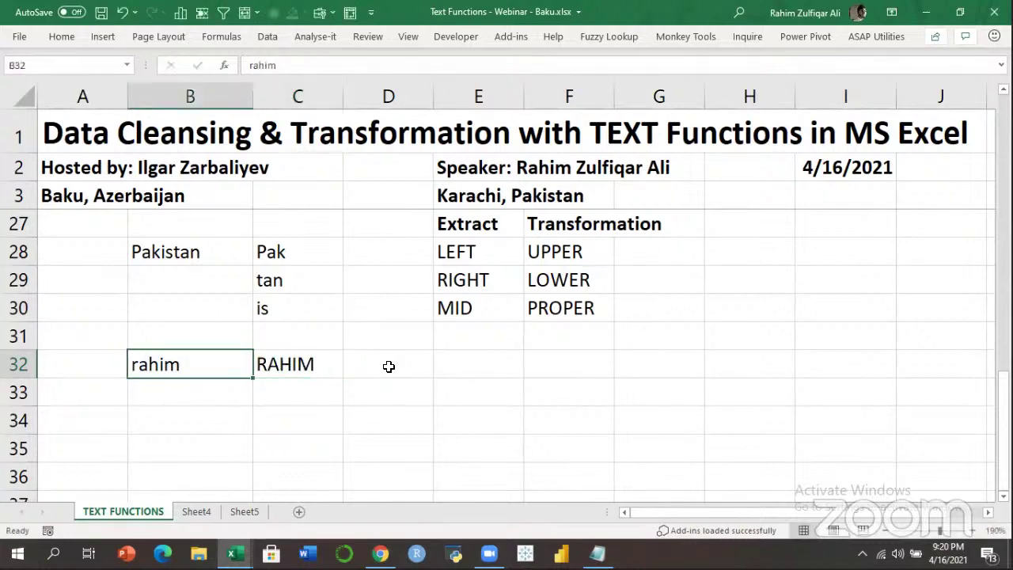
Enter the name in capitals in B33 and =LOWER(B33) beside it in C33.
key("Down")
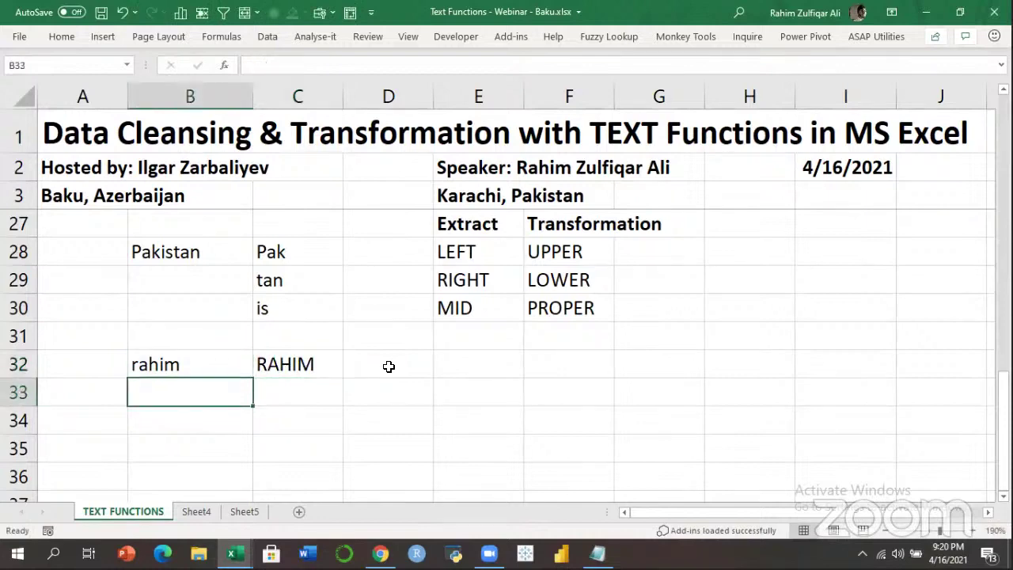
type("RAHIM")
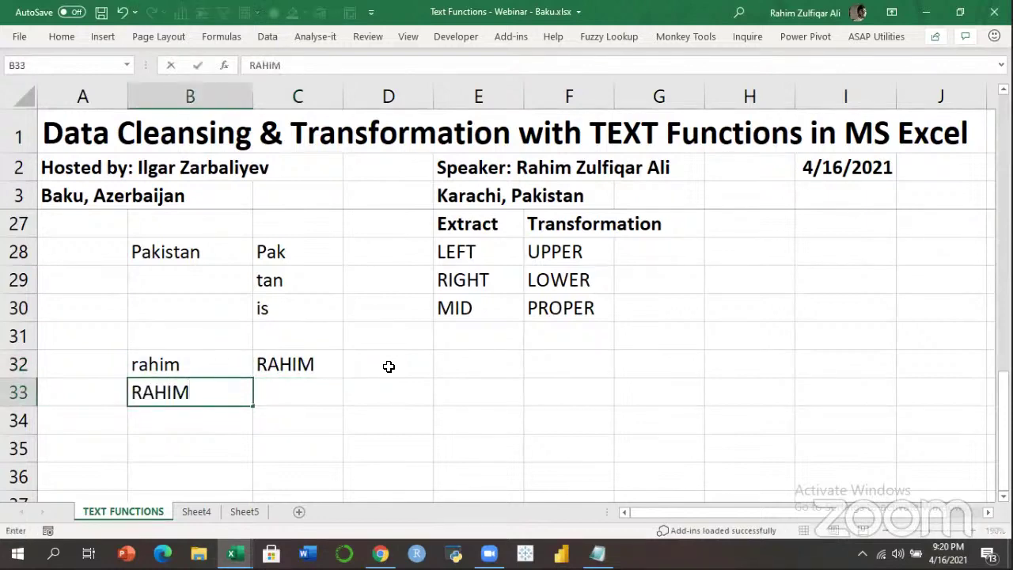
key("Tab")
type("=LOWER(")
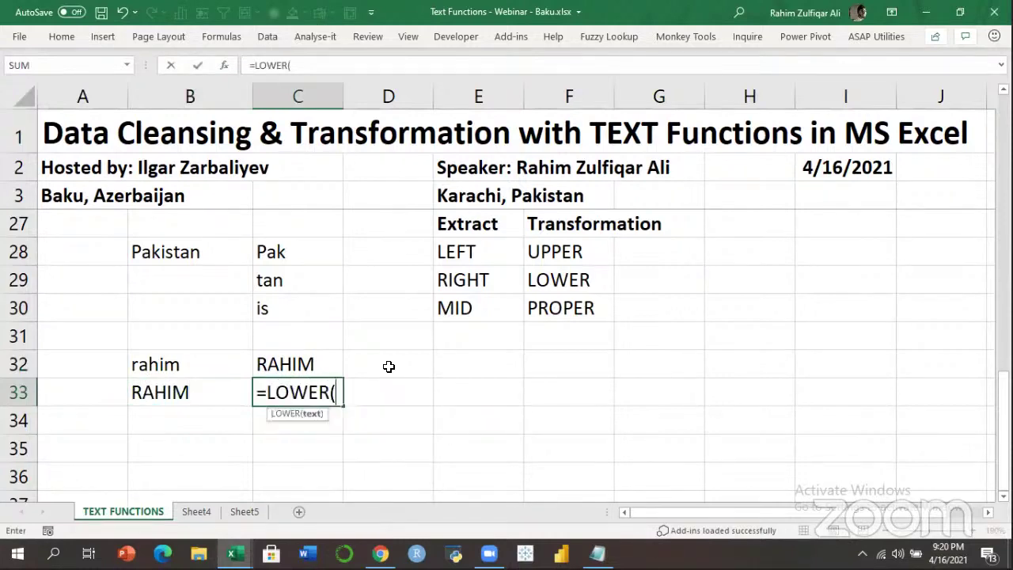
key("Left")
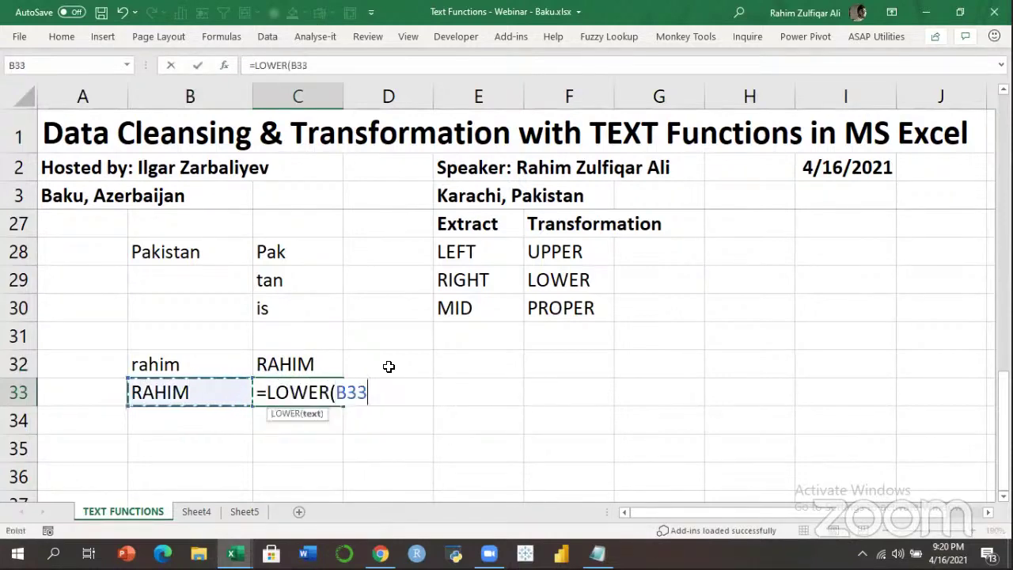
type(")")
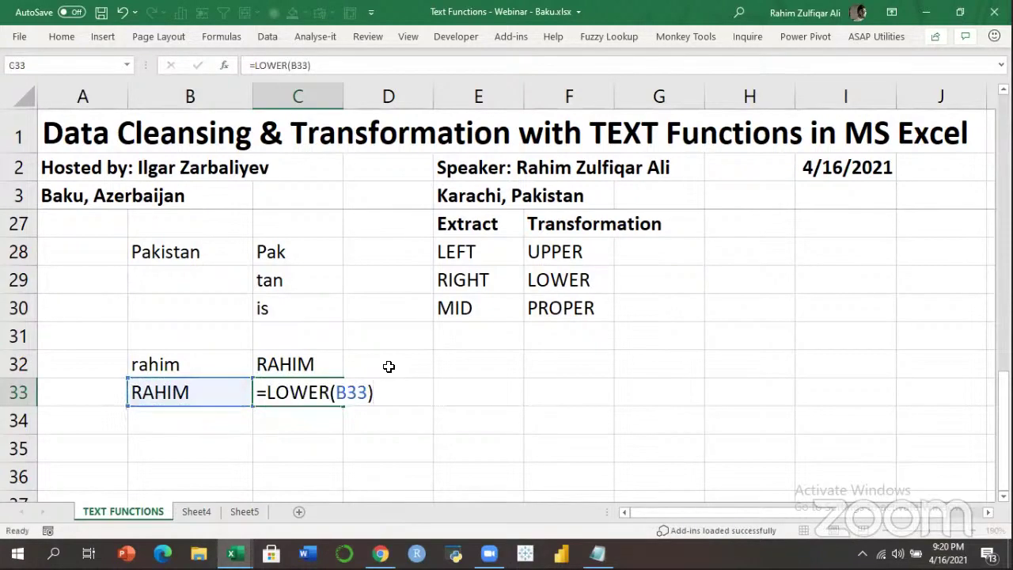
key("Return")
key("Left")
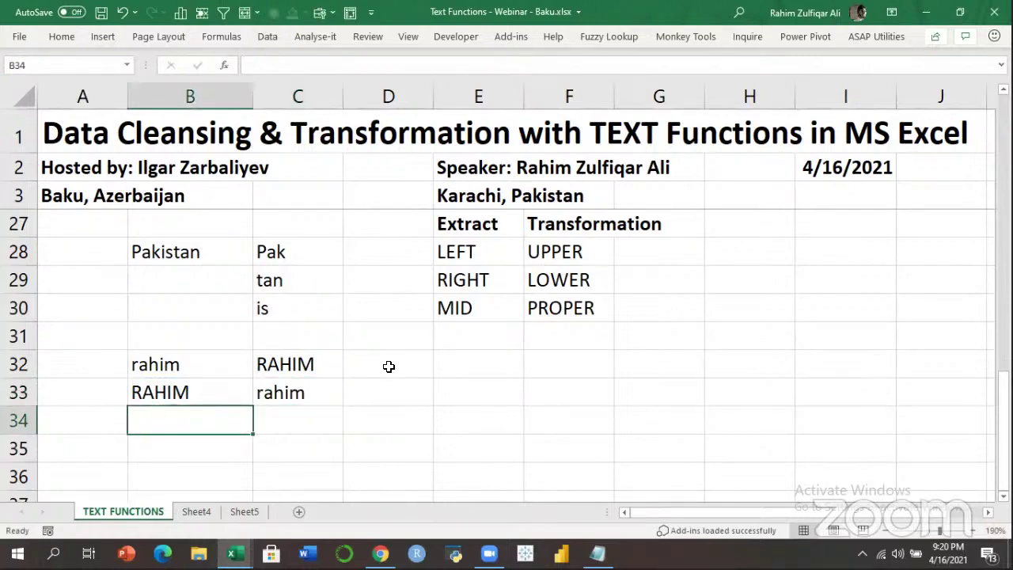
Enter the capitalised name in B34 and =PROPER(B34) in C34.
type("RAHIM")
key("Tab")
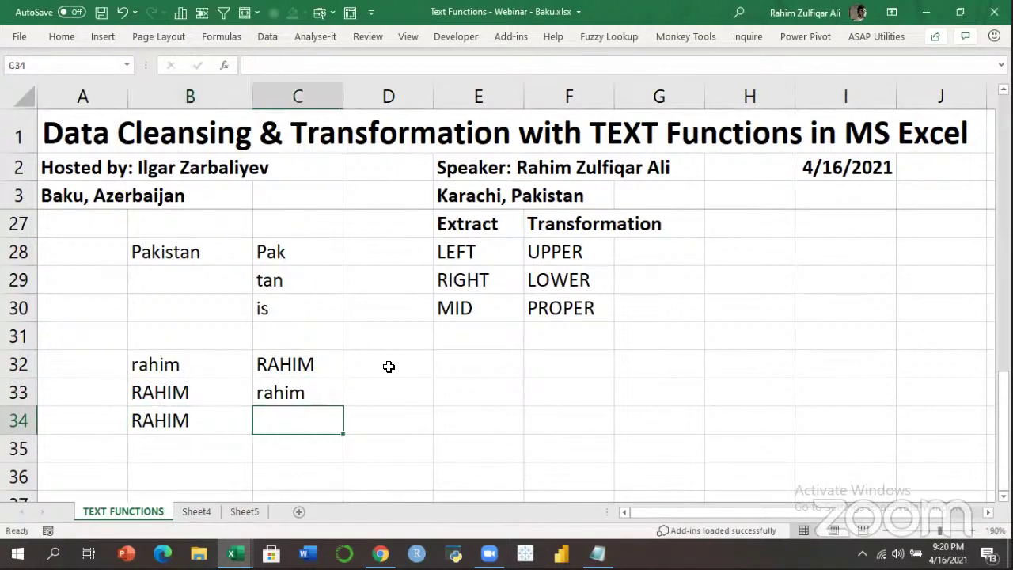
type("=PRO")
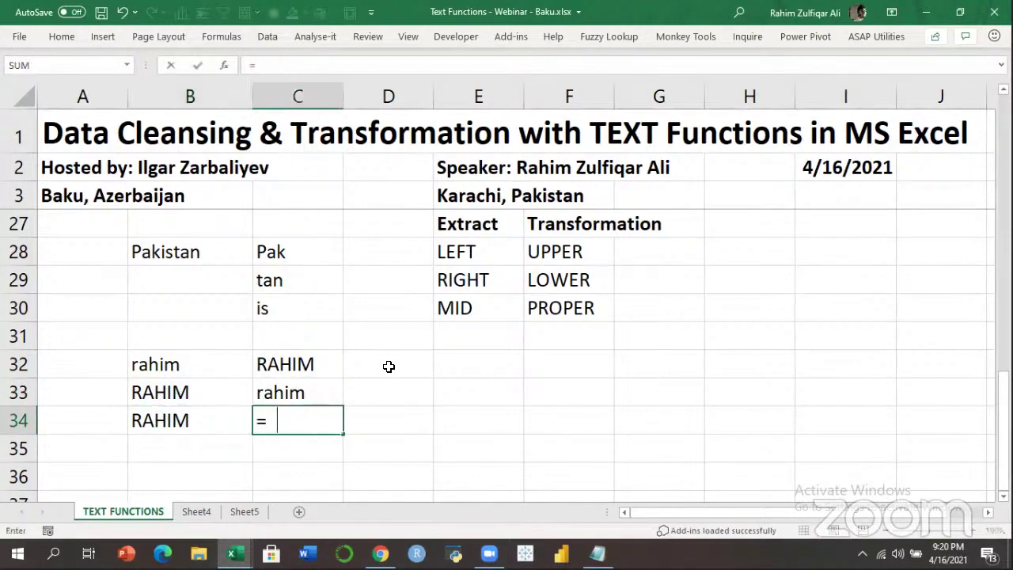
type("P")
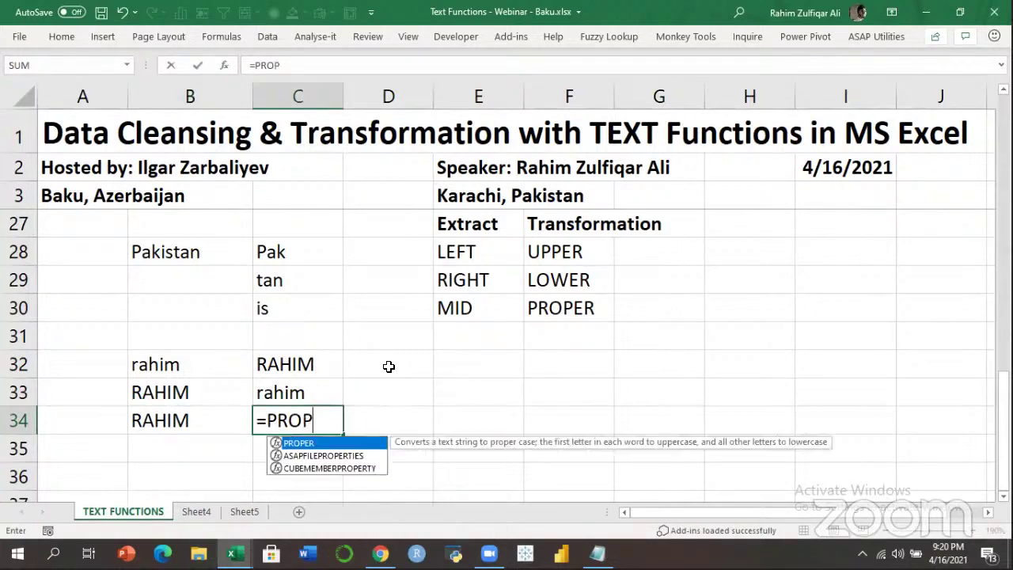
key("Tab")
key("Left")
type(")")
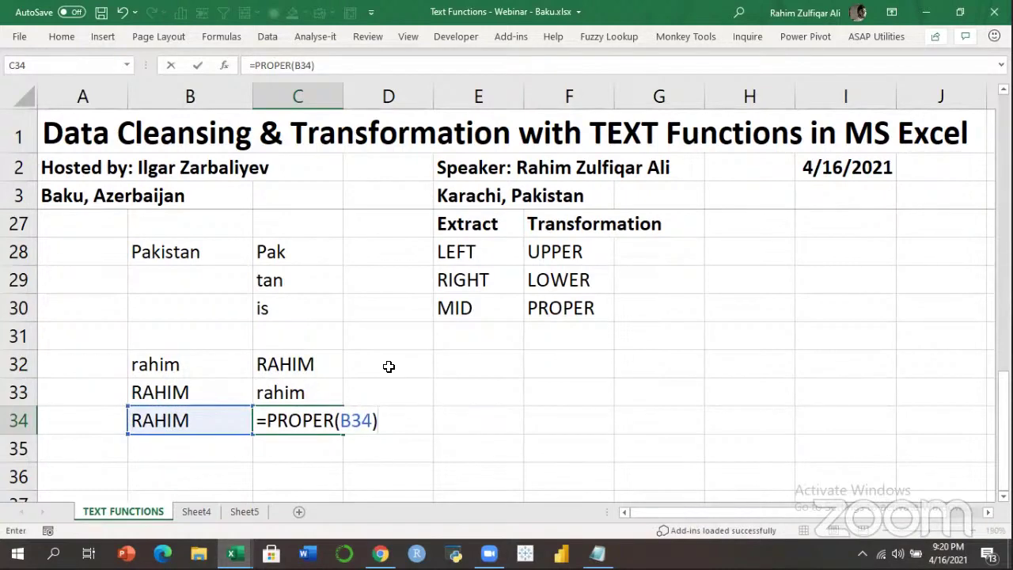
key("Return")
key("Up")
key("Right")
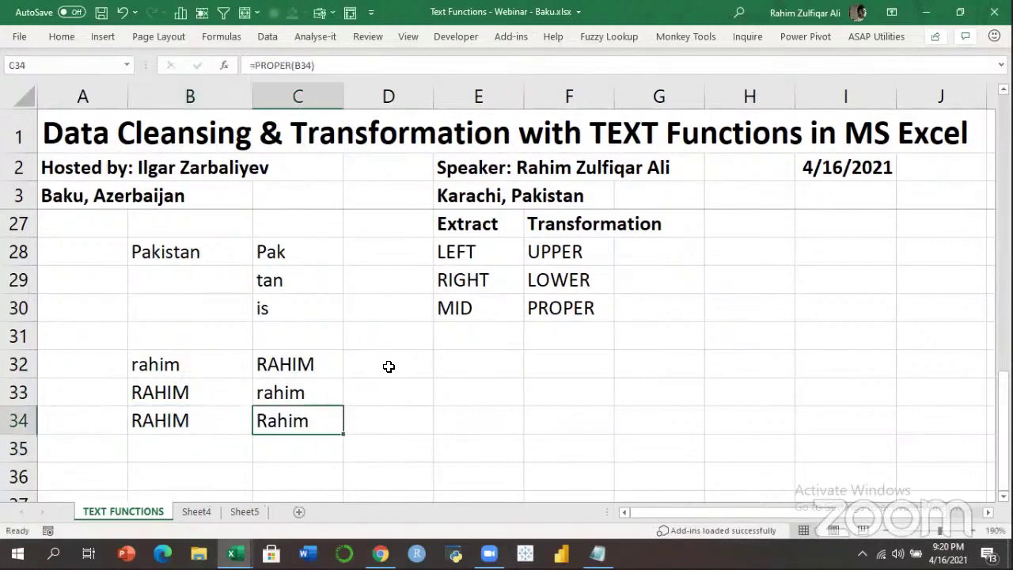
key("F2")
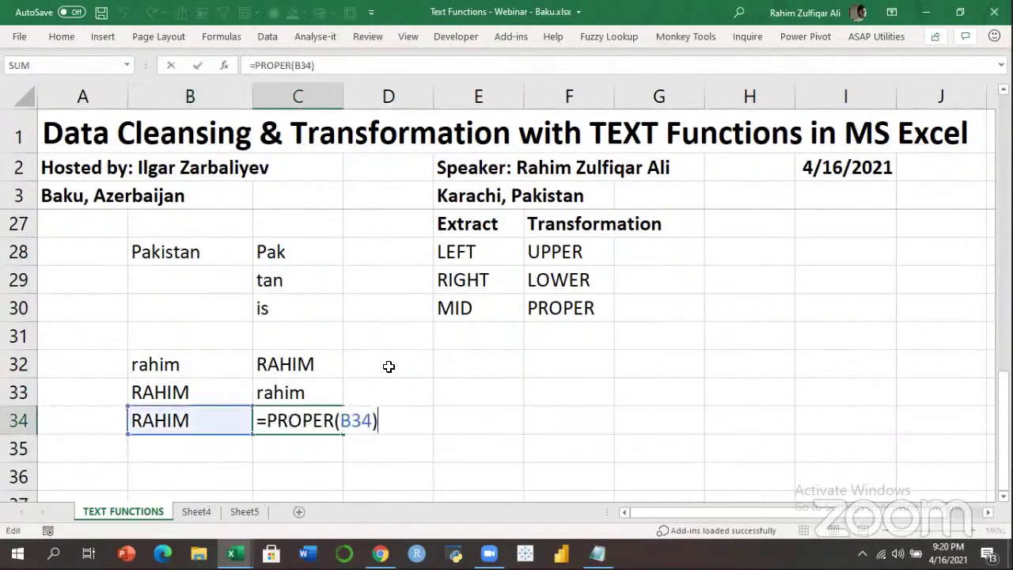
key("Return")
Type a full name in capitals in B35, widen column B, and enter =PROPER(B35) in C35.
key("Left")
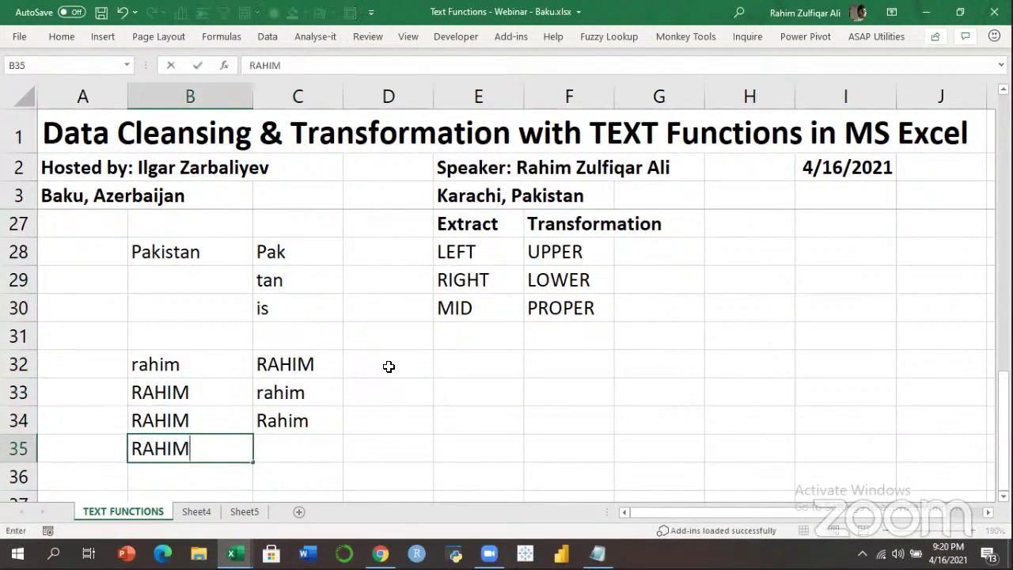
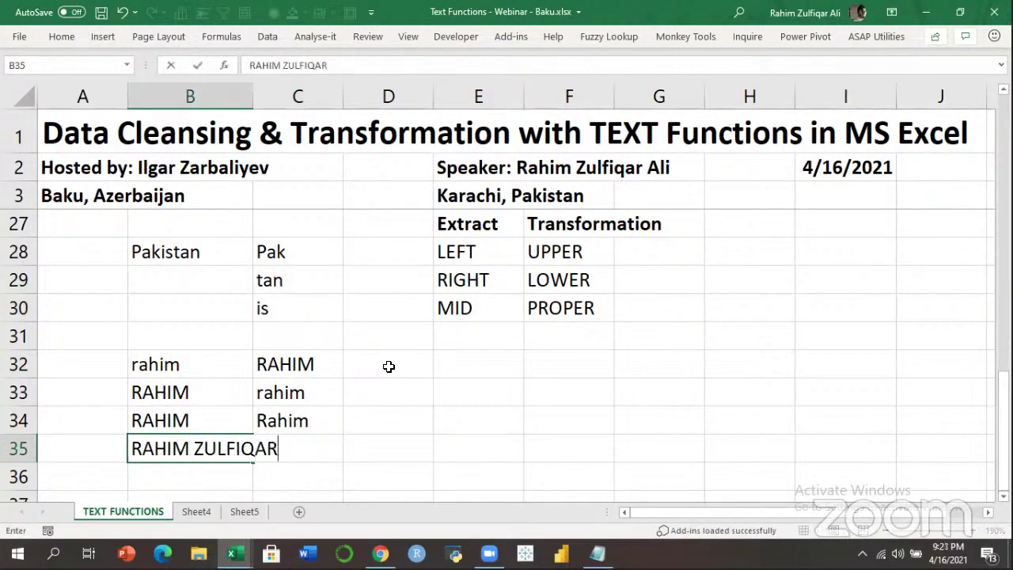
key("Return")
key("Up")
key("Right")
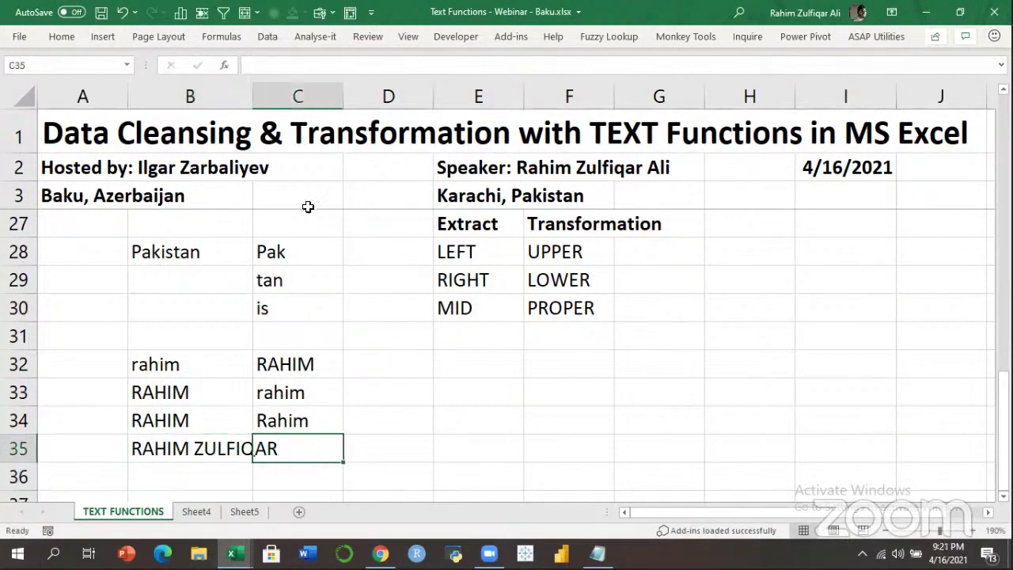
left_click_drag(254, 96, 292, 102)
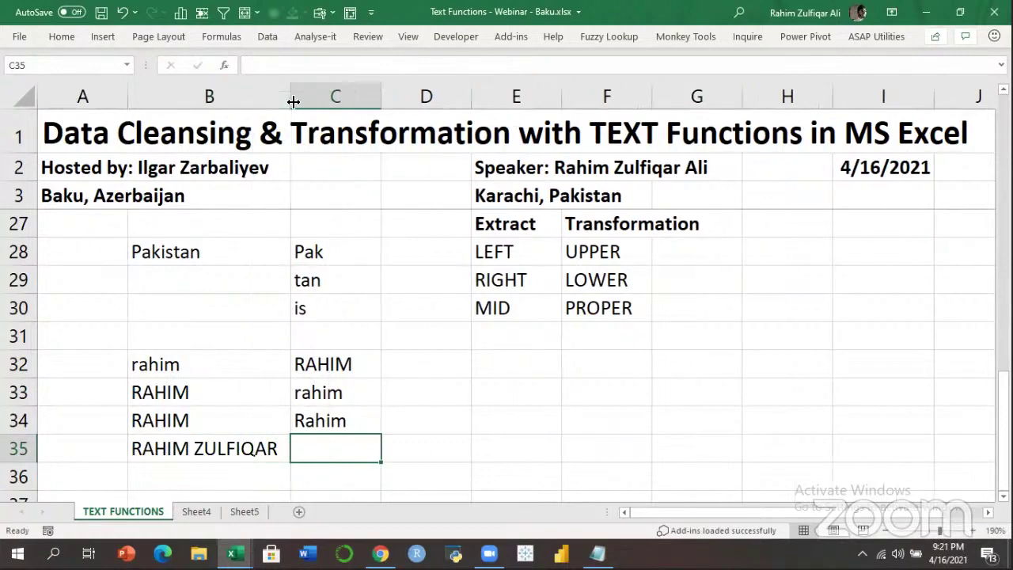
type("=PROPER(")
key("Left")
key("Return")
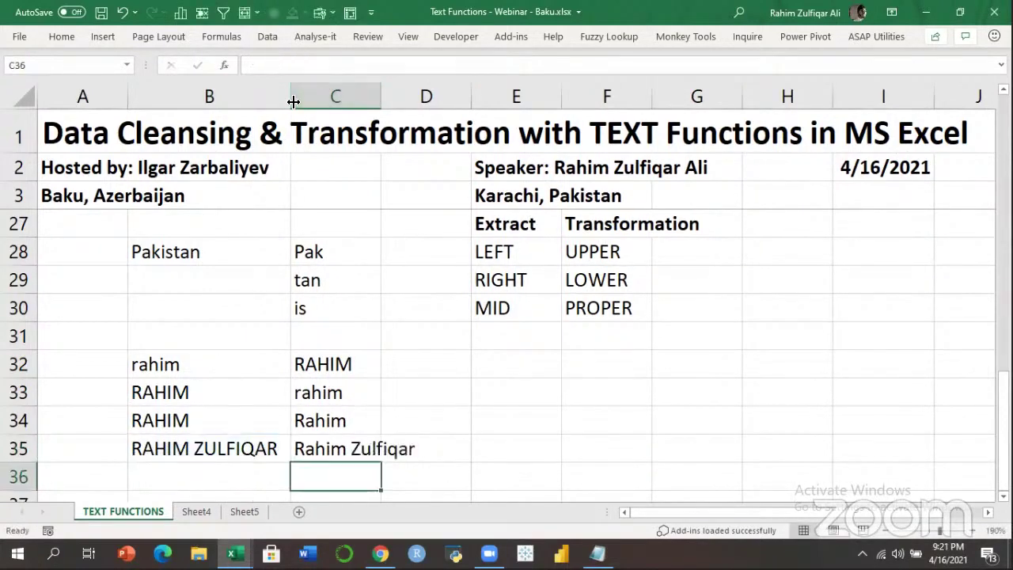
Review the C35 formula and move the selection over to F31.
key("Up")
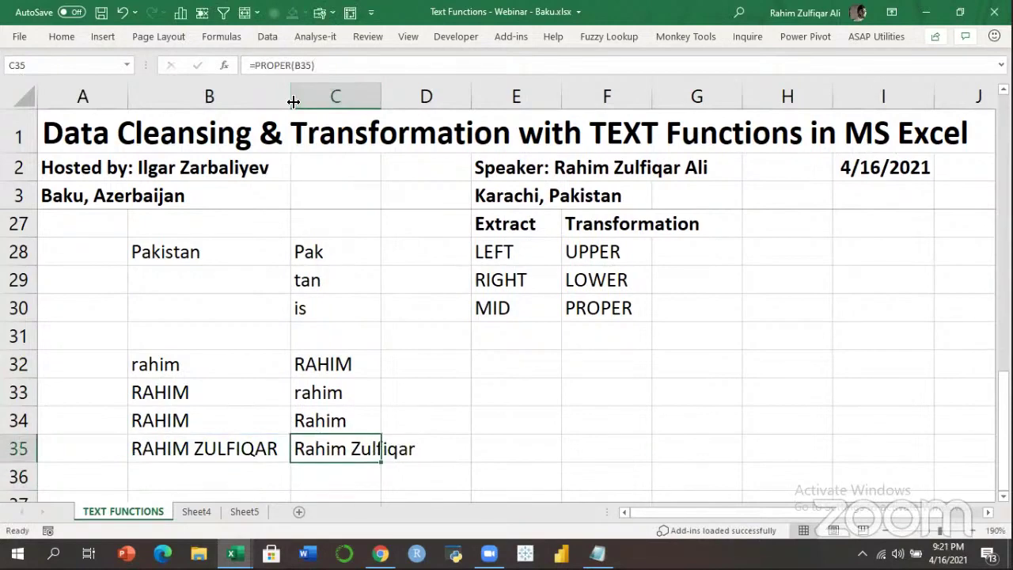
key("Up")
key("Up")
key("Up")
key("Up")
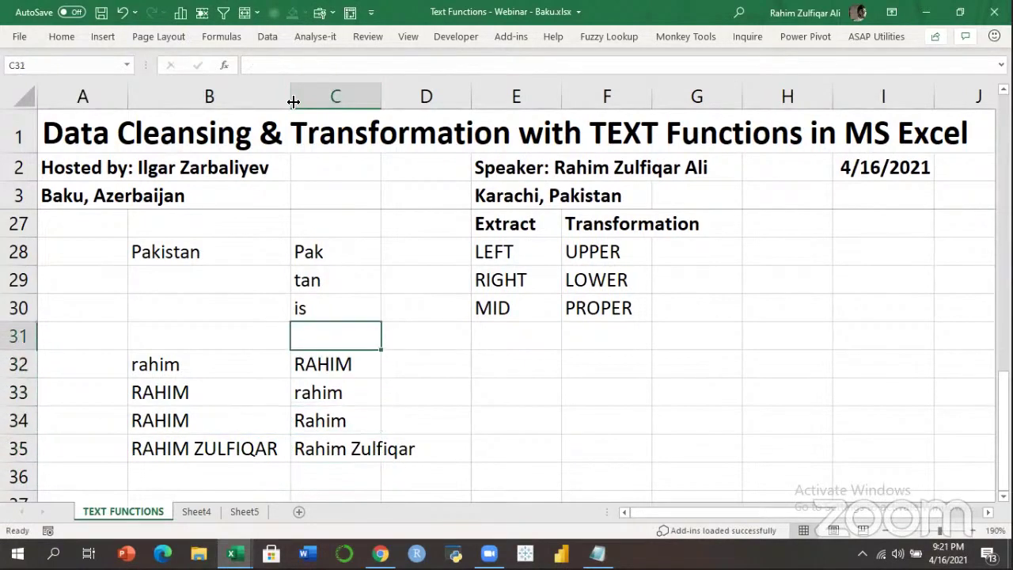
key("Right")
key("Right")
key("Right")
key("Down")
key("Down")
key("Left")
key("Up")
key("Up")
key("Right")
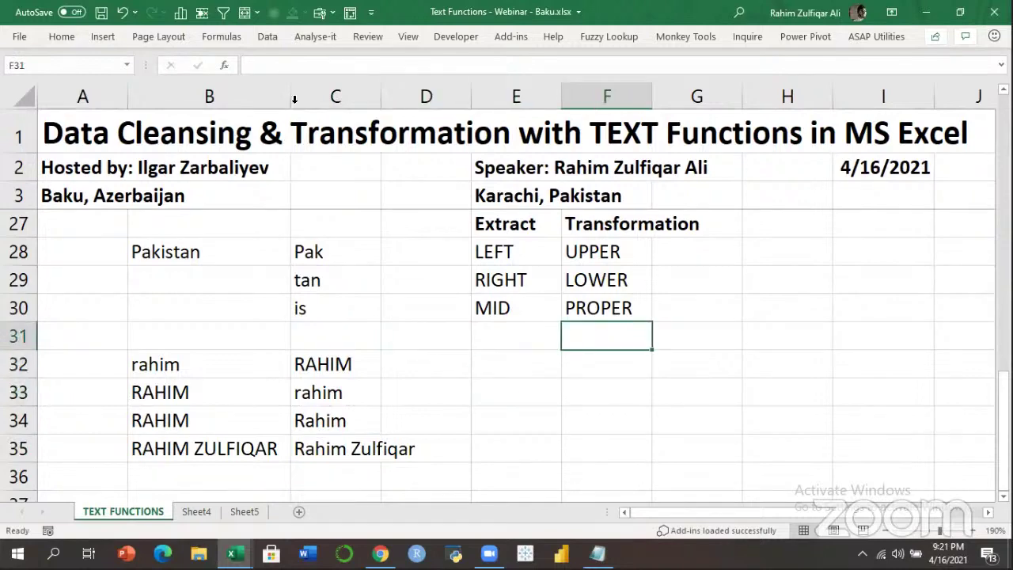
Add the CONCATENATE heading in F31.
type("CONCATENATE")
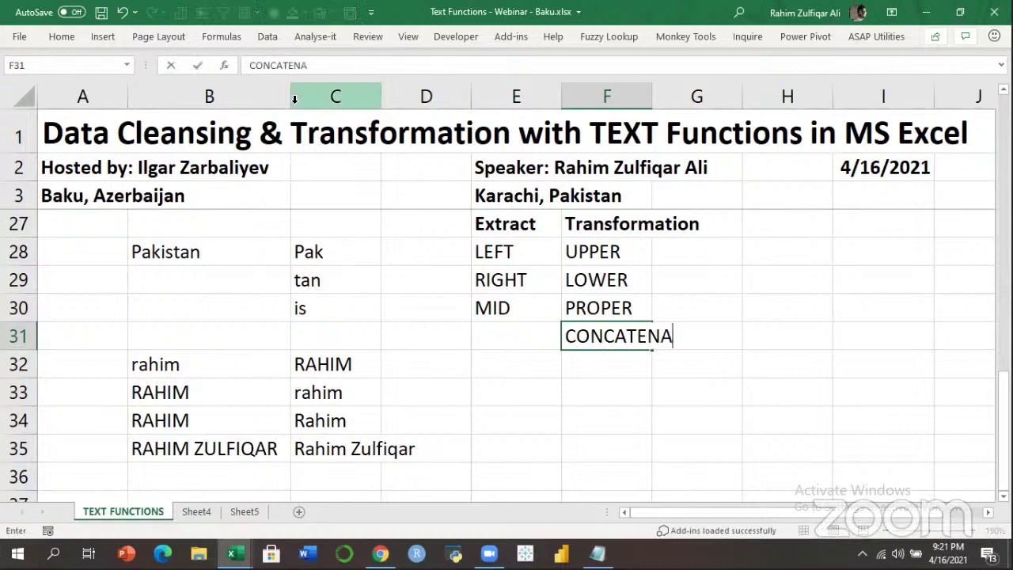
key("Return")
key("Down")
key("Down")
key("Left")
key("Up")
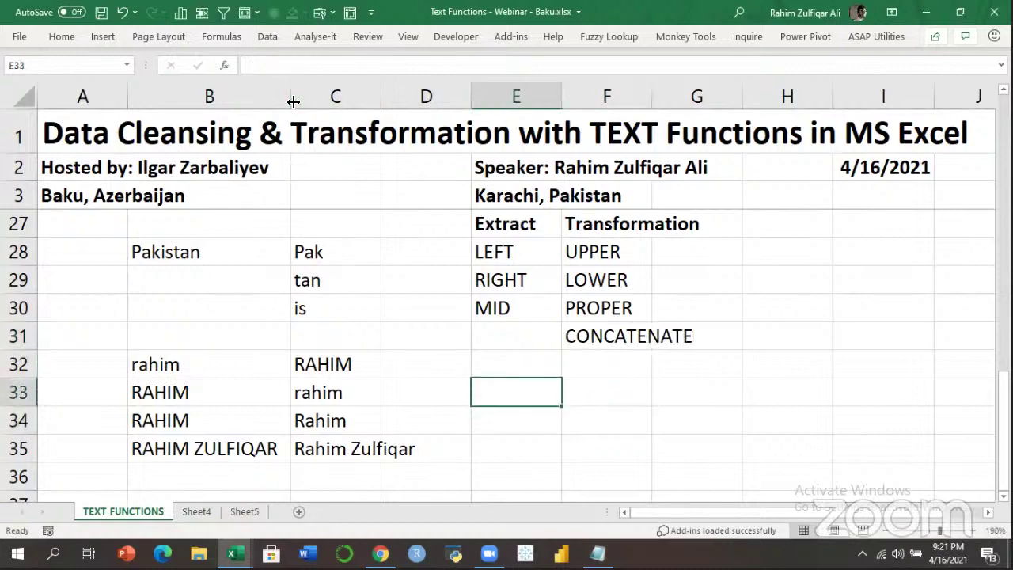
key("Down")
key("Down")
key("Down")
key("Up")
key("Up")
key("Up")
Enter a first name in E33 and a last name in F33.
key("Tab")
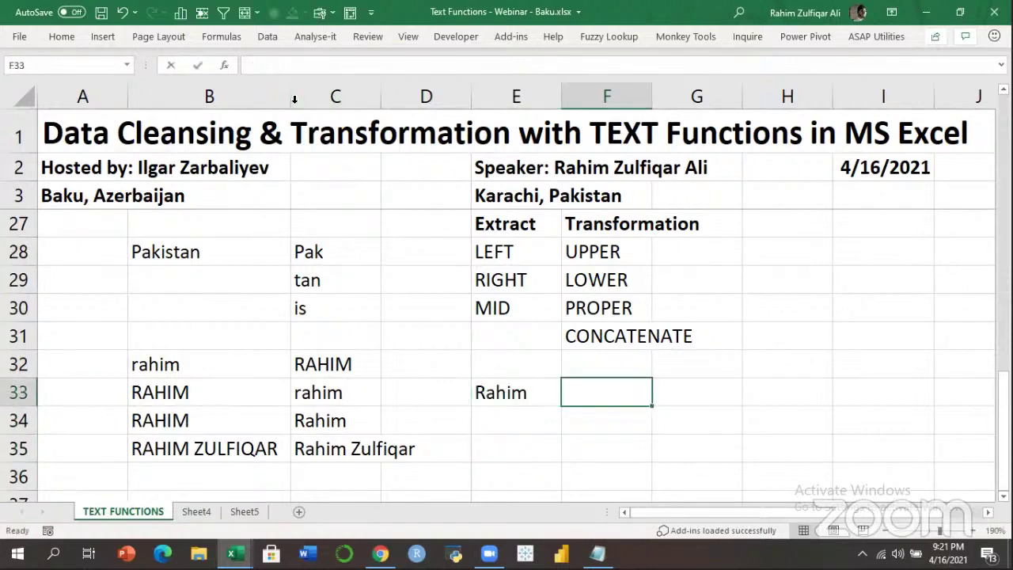
key("Return")
key("Up")
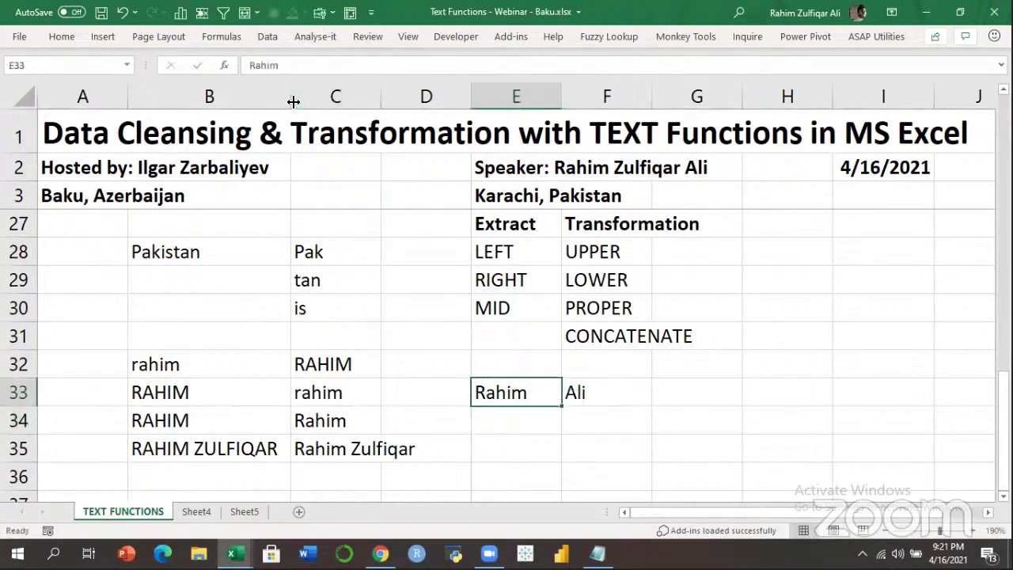
key("Right")
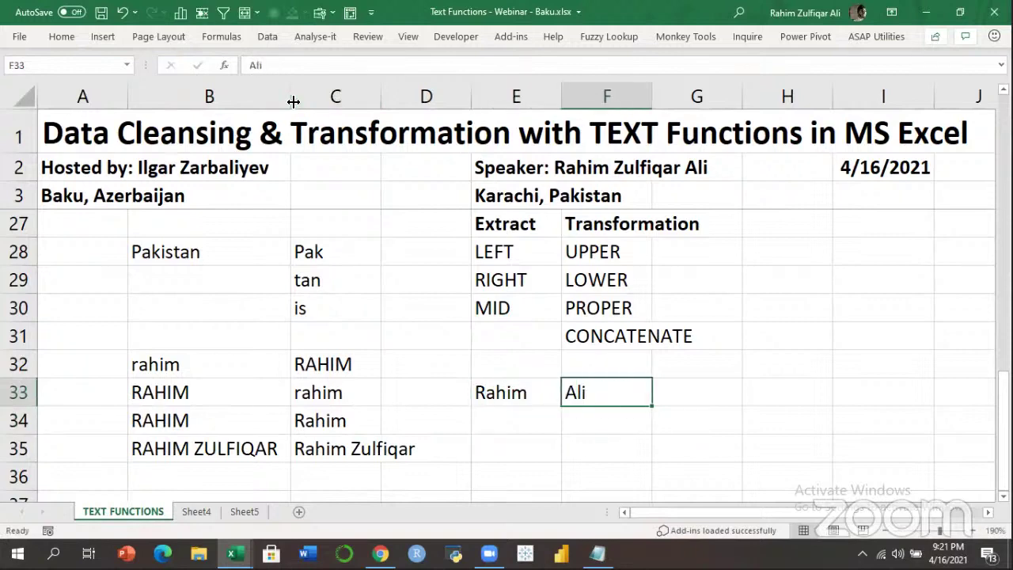
key("Down")
key("Left")
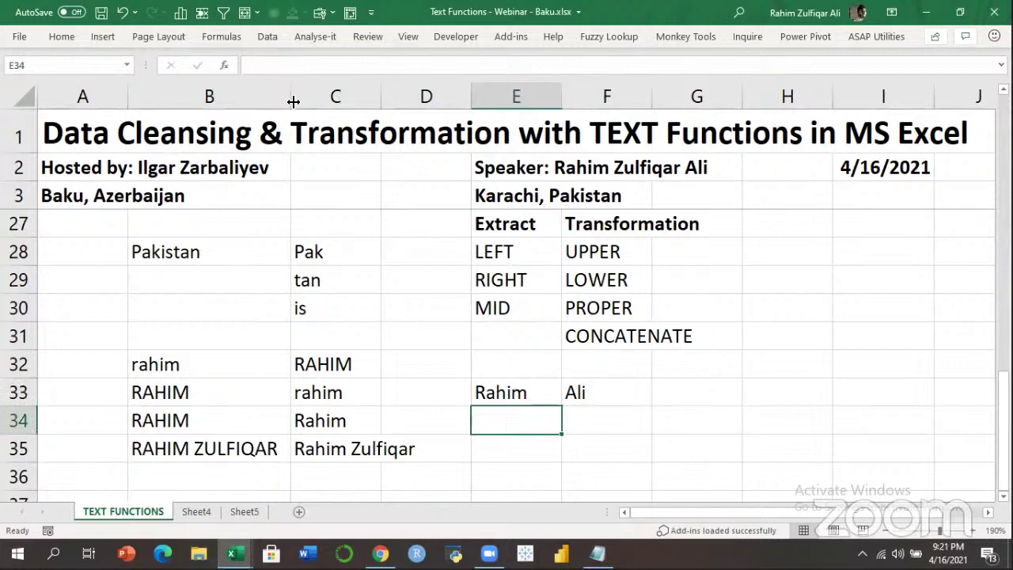
Start the formula =CONCATENATE(E33, in E34.
type("=con")
key("Down")
key("Down")
key("Down")
key("Down")
key("Down")
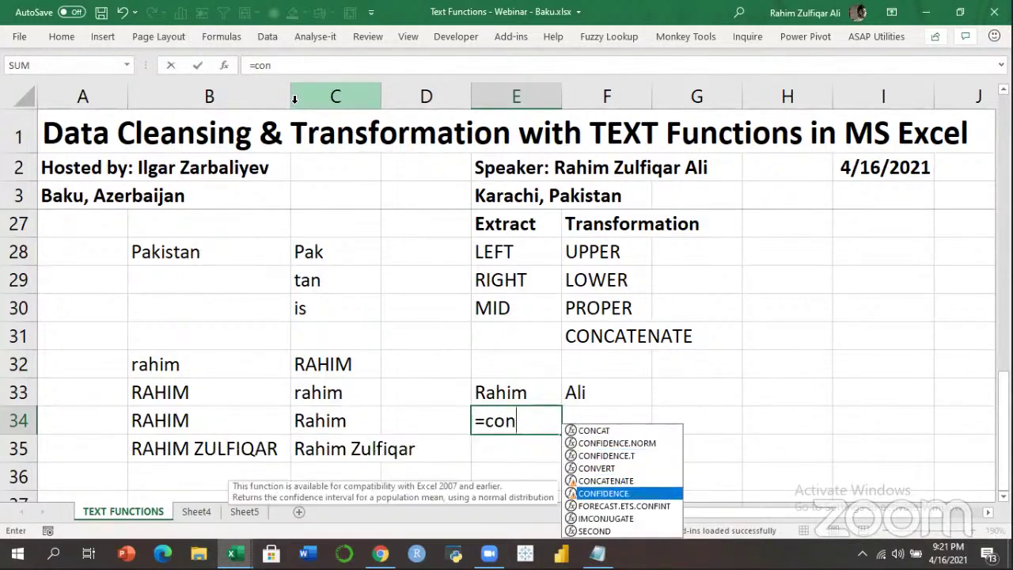
type("ca")
key("Down")
key("Tab")
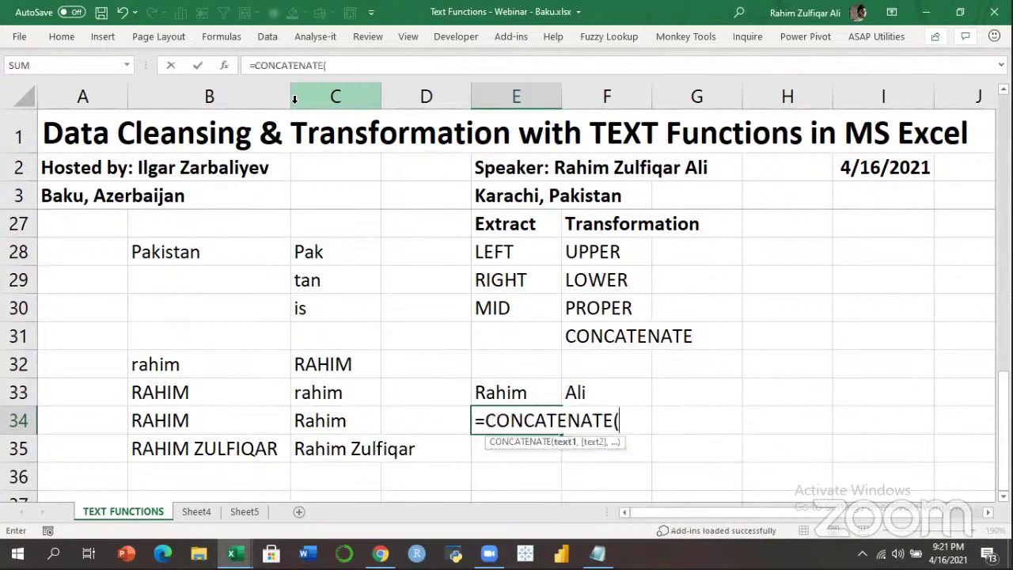
key("Up")
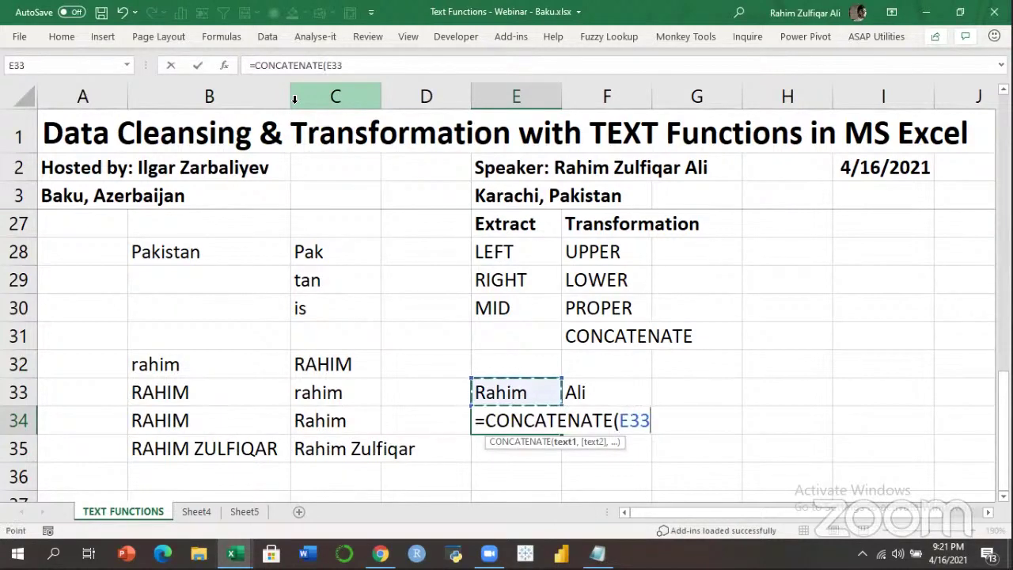
type(",")
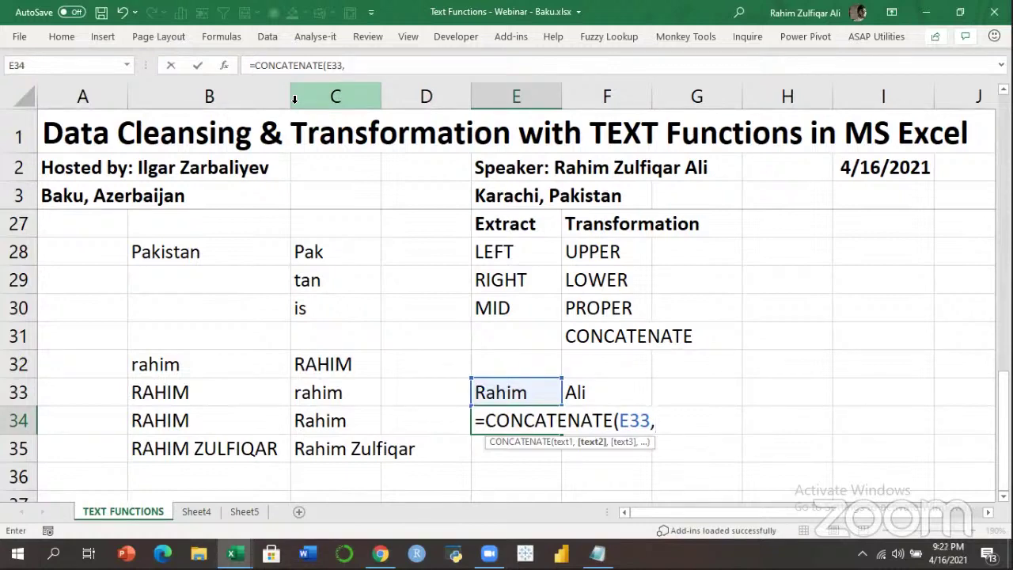
type("\" \",")
key("Up")
key("Right")
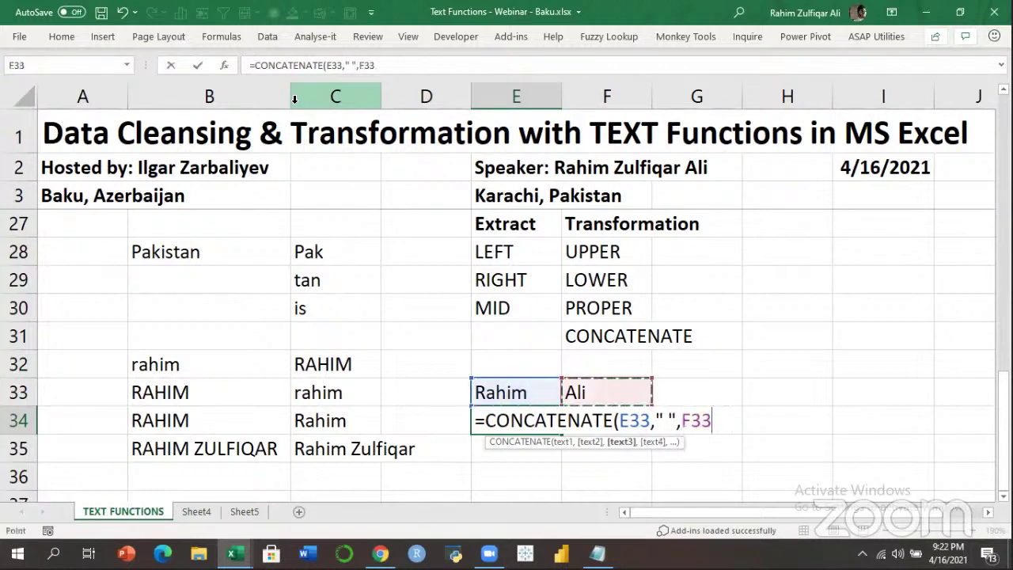
key("Return")
Review E34's CONCATENATE formula and its references without changing it.
key("Up")
key("Up")
key("Up")
key("Up")
key("Up")
key("Right")
key("Down")
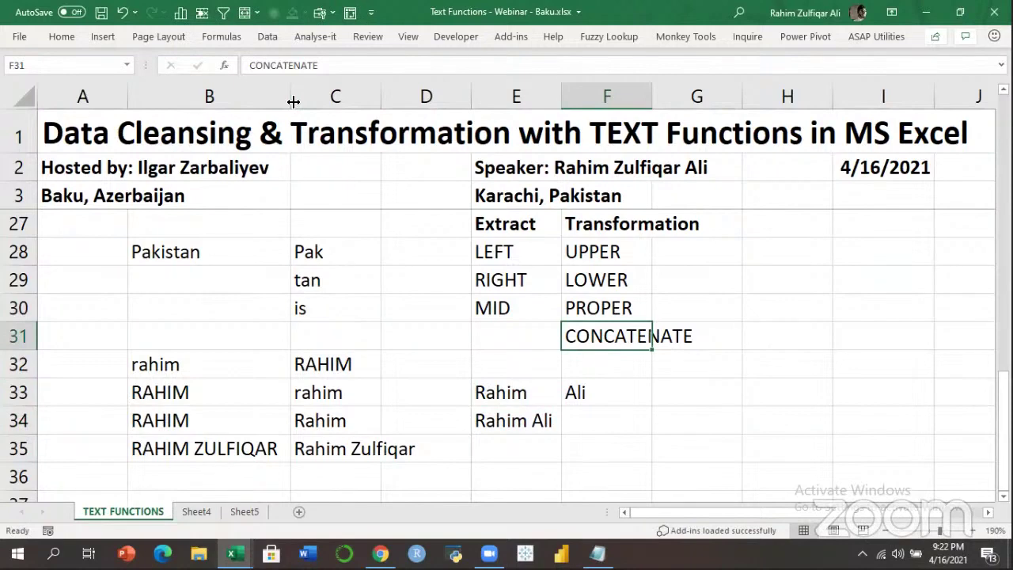
key("Down")
key("Down")
key("Down")
key("Left")
key("F2")
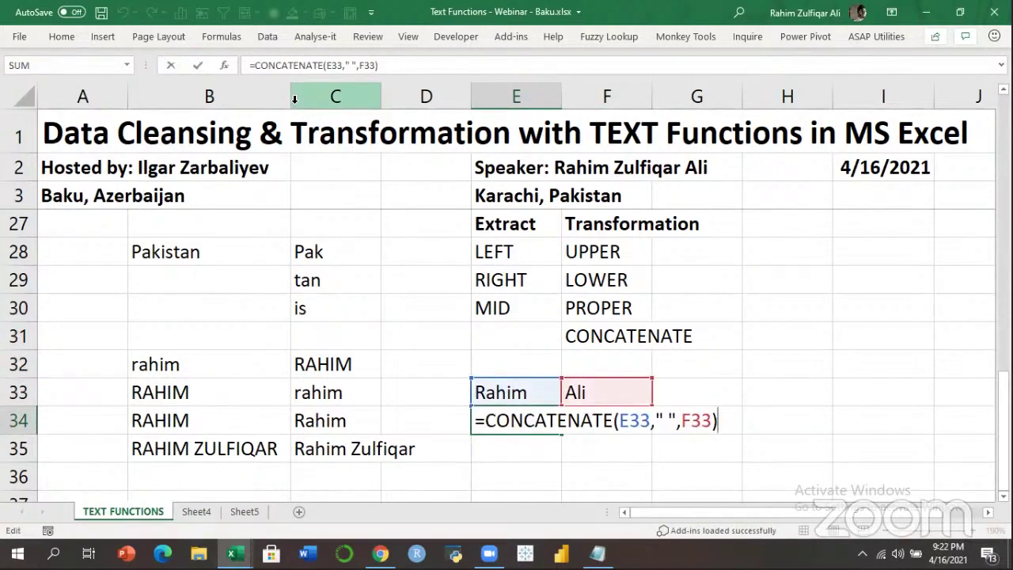
key("Return")
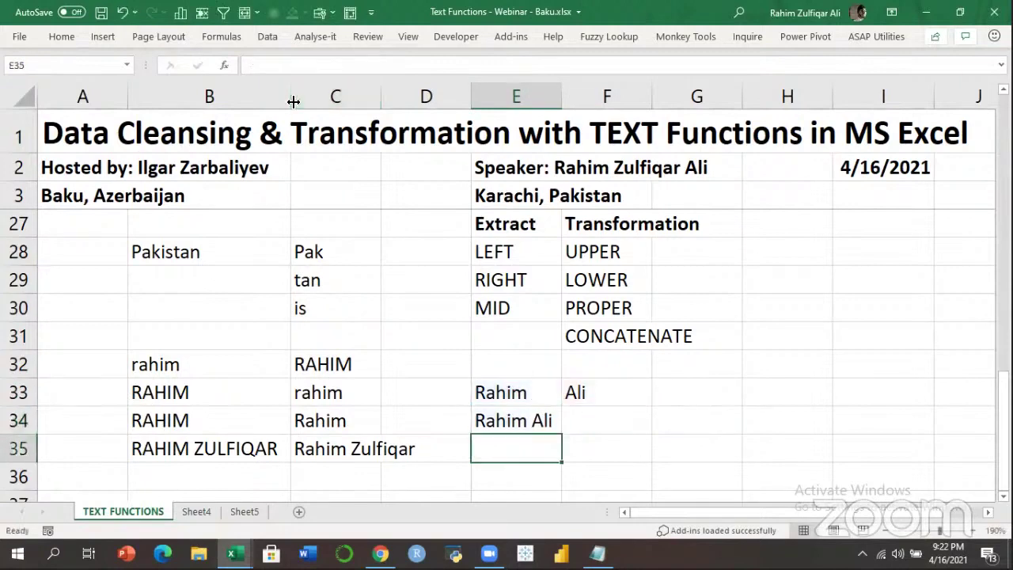
Enter the label '& AMPERSAND' in E35, then select empty cell G33.
type("&")
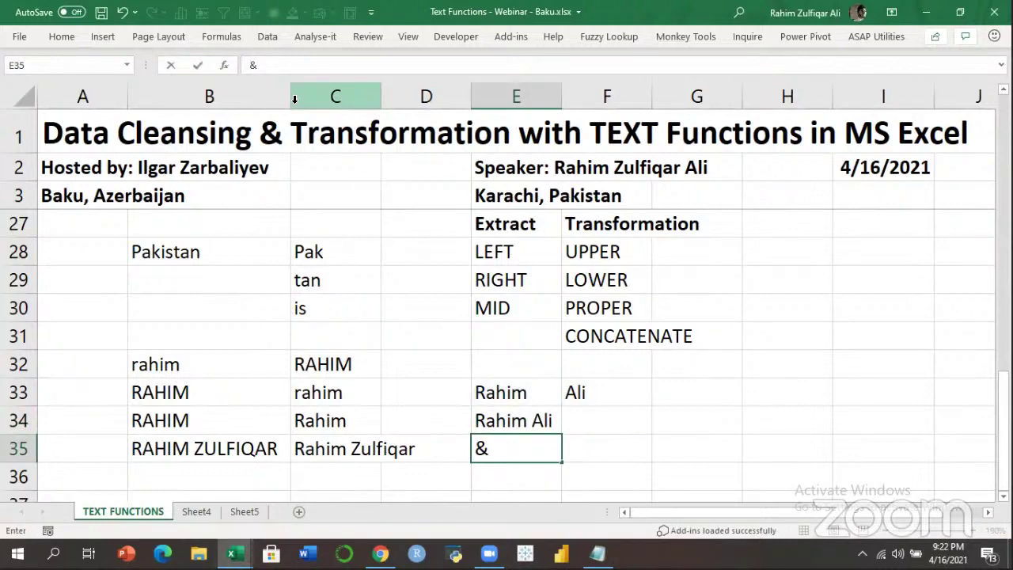
type(" AMPERSAND")
key("Return")
key("Up")
key("Right")
key("Up")
key("Up")
key("Up")
key("Left")
key("Left")
key("Left")
key("Left")
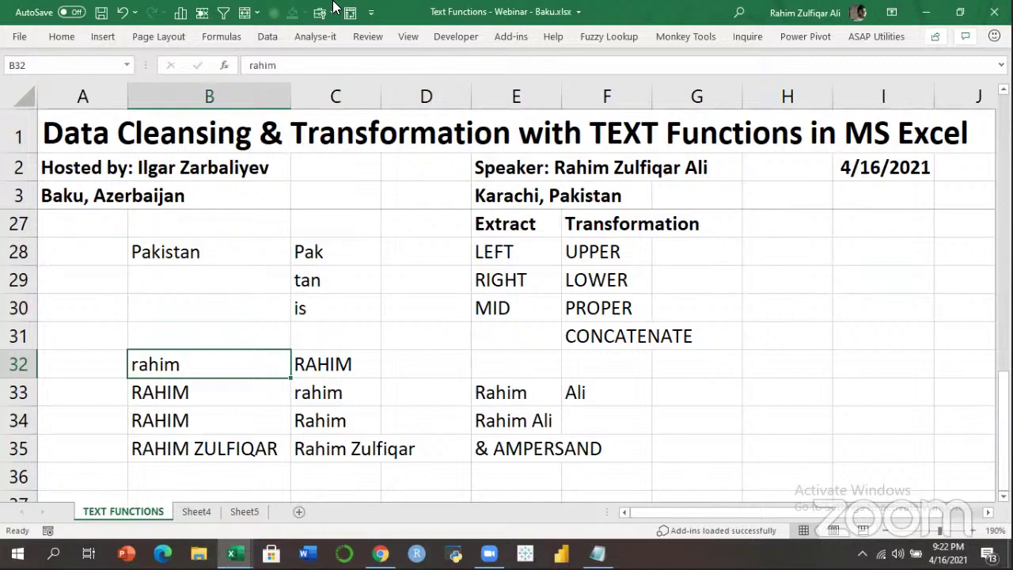
key("ctrl+n")
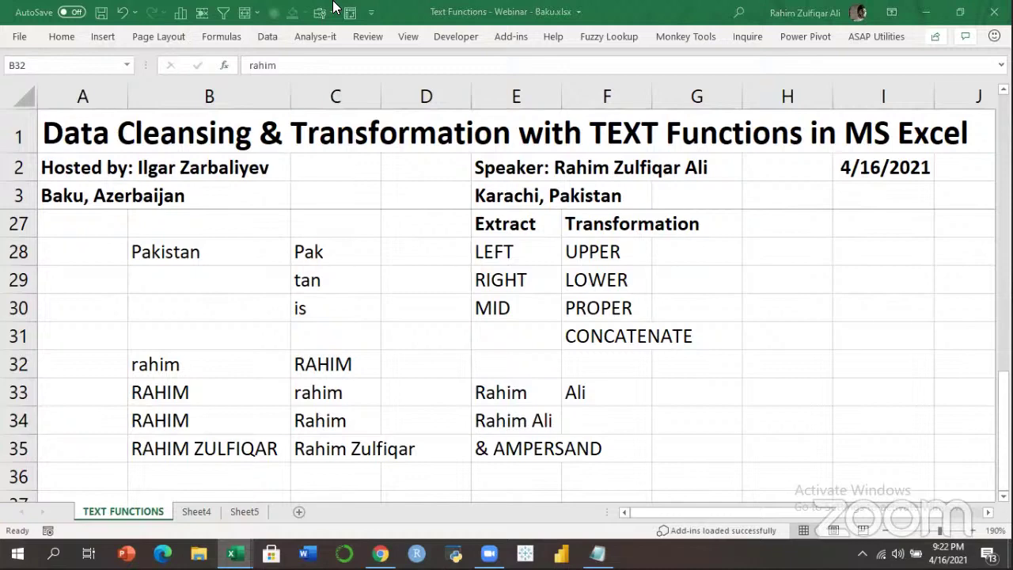
left_click(707, 389)
type("=CONCAT(")
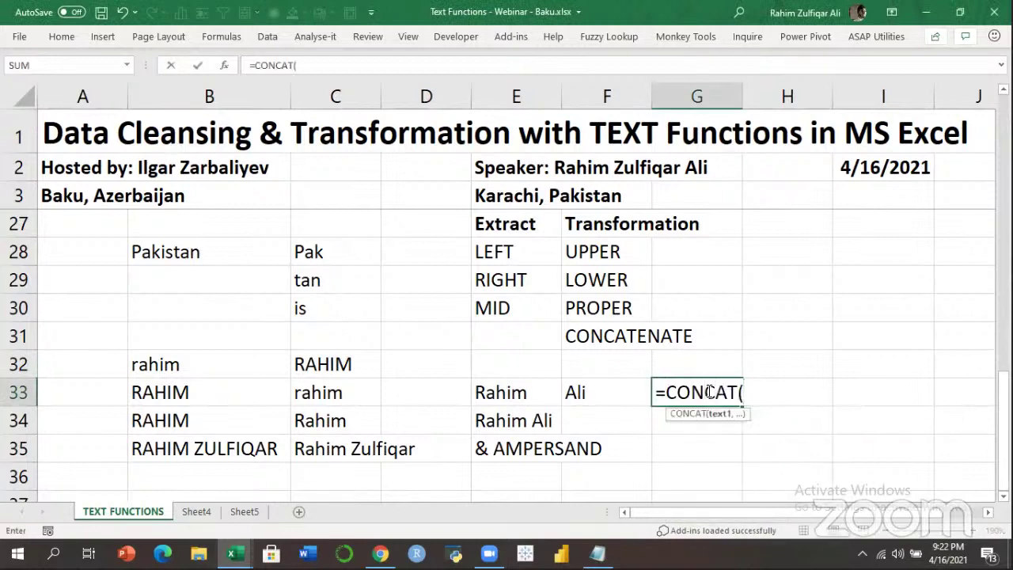
key("BackSpace")
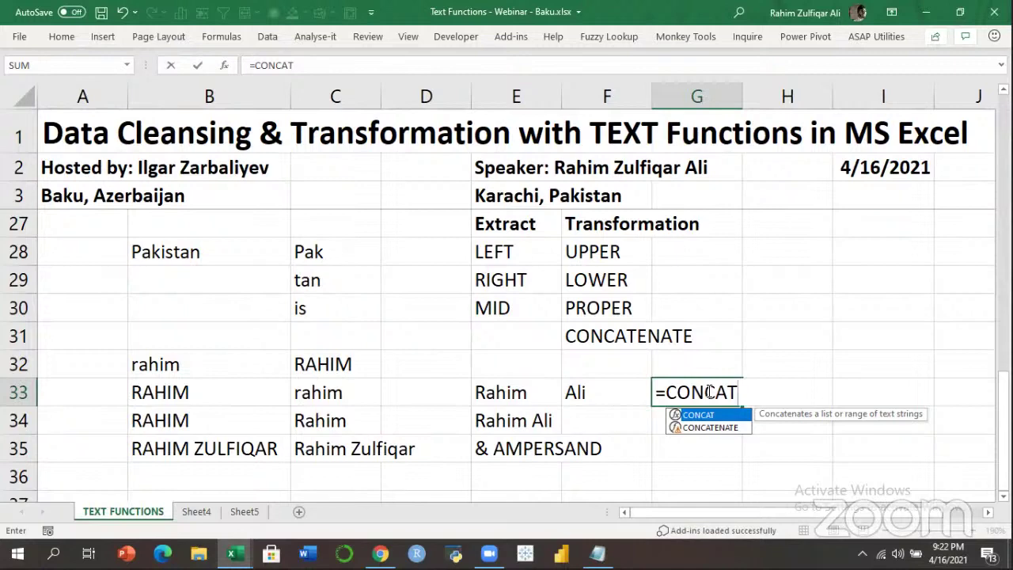
type("(")
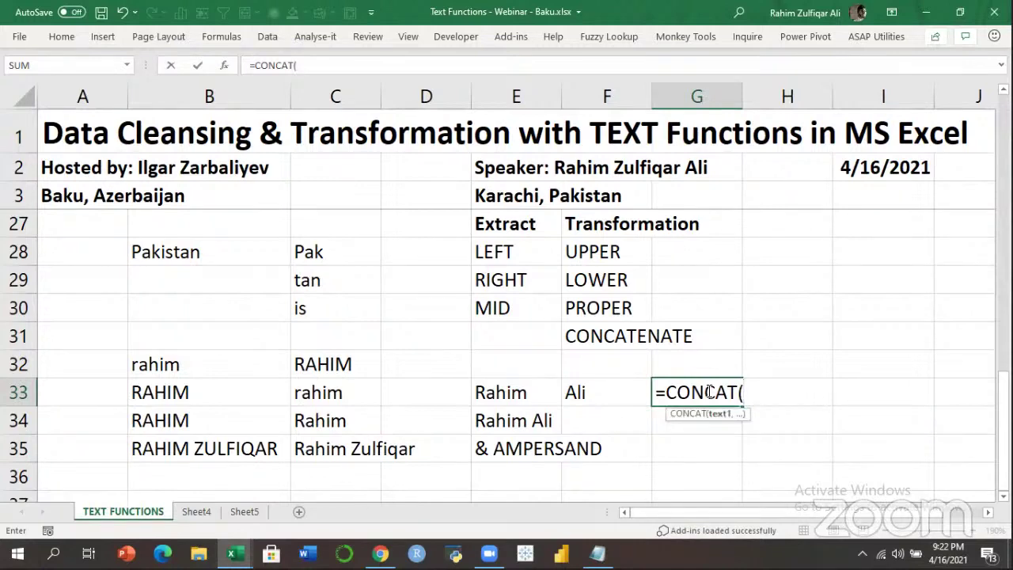
key("BackSpace")
key("BackSpace")
key("BackSpace")
key("BackSpace")
key("BackSpace")
key("BackSpace")
key("Escape")
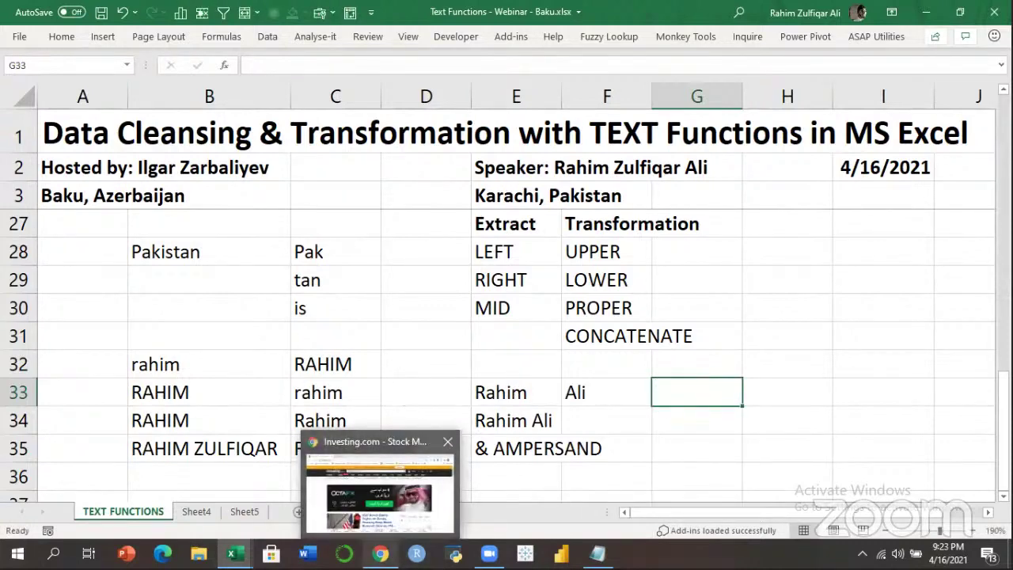
left_click(381, 553)
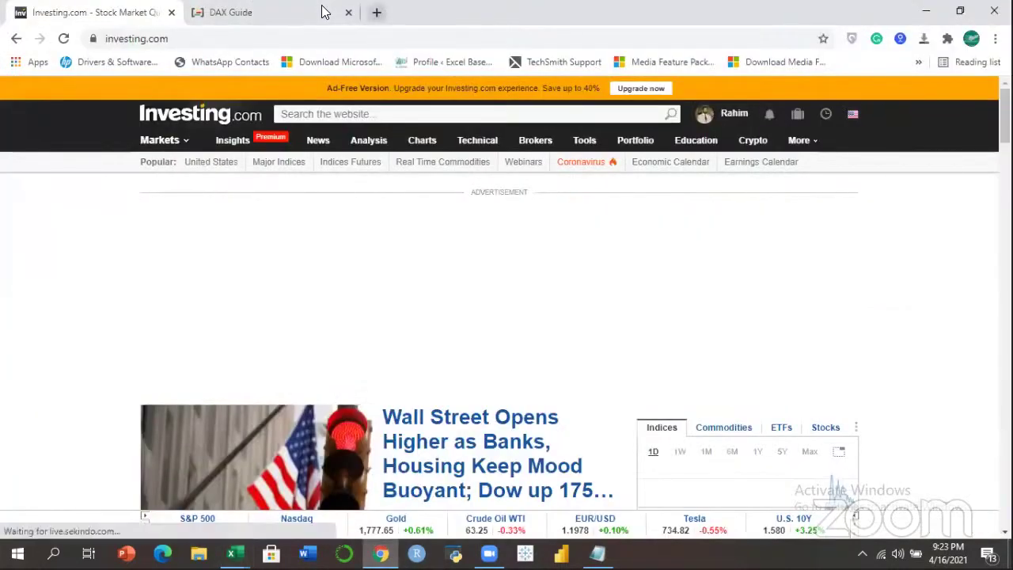
Search Google in a new tab for 'DIFFERENCE between concatenate and concat in excel'.
key("ctrl+t")
type("DIFFERENCE")
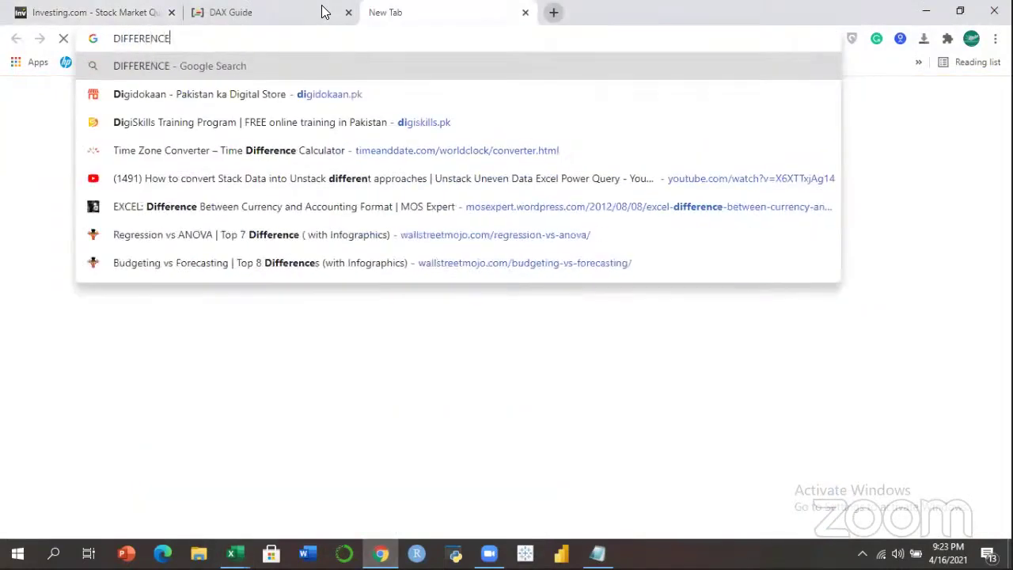
type(" be")
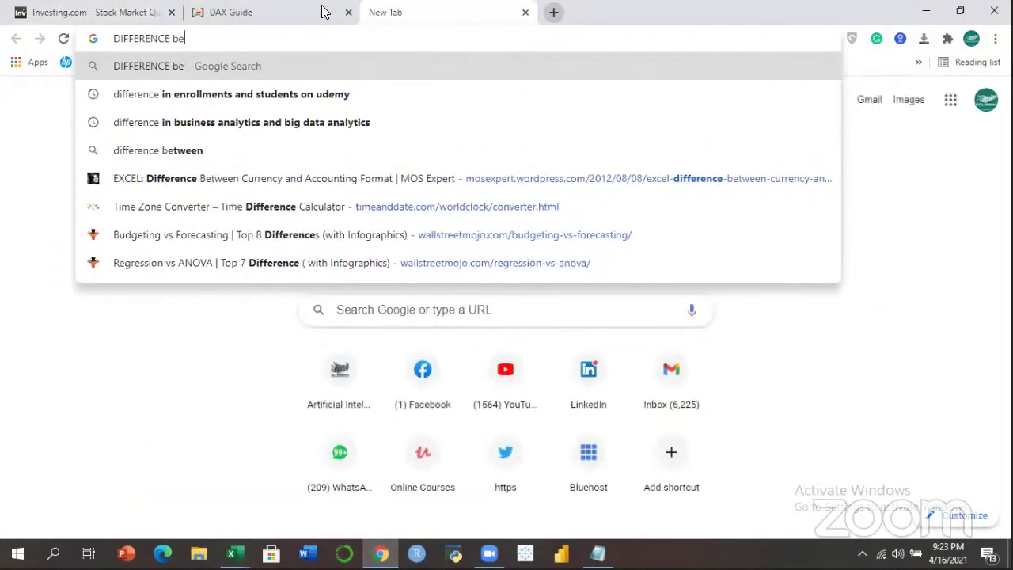
type("tween conc")
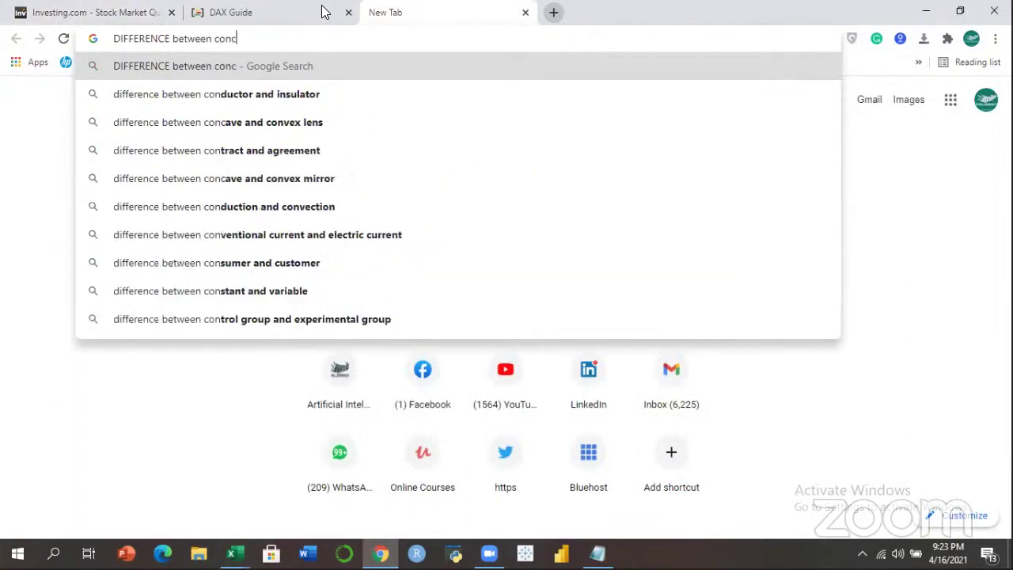
type("atenate an")
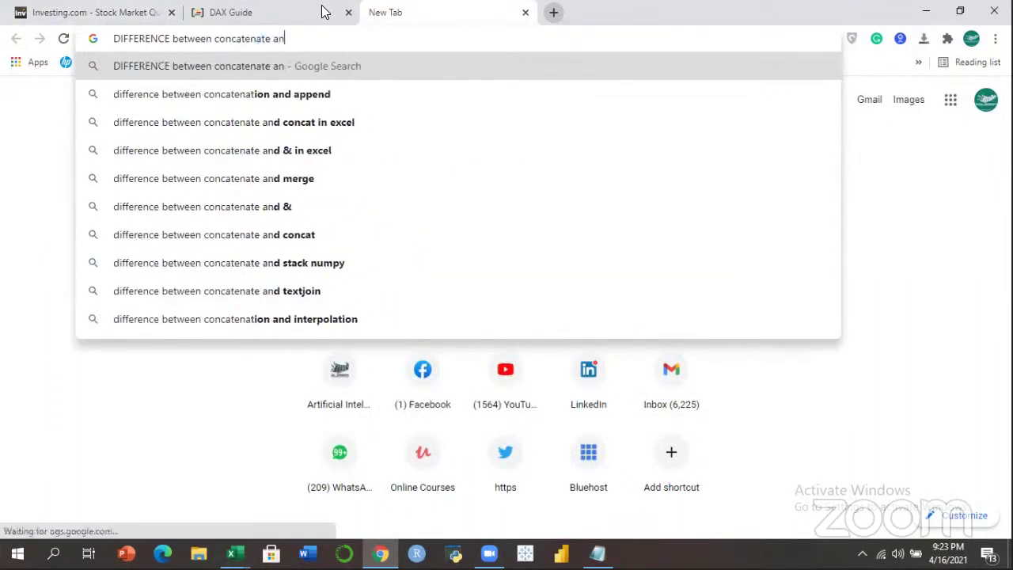
type("d concat in e")
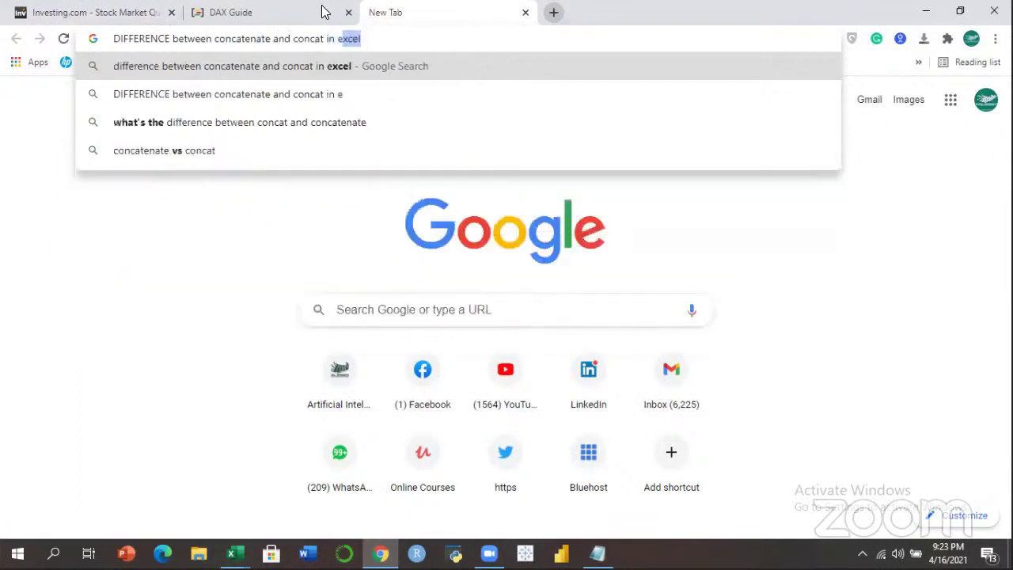
type("xcel")
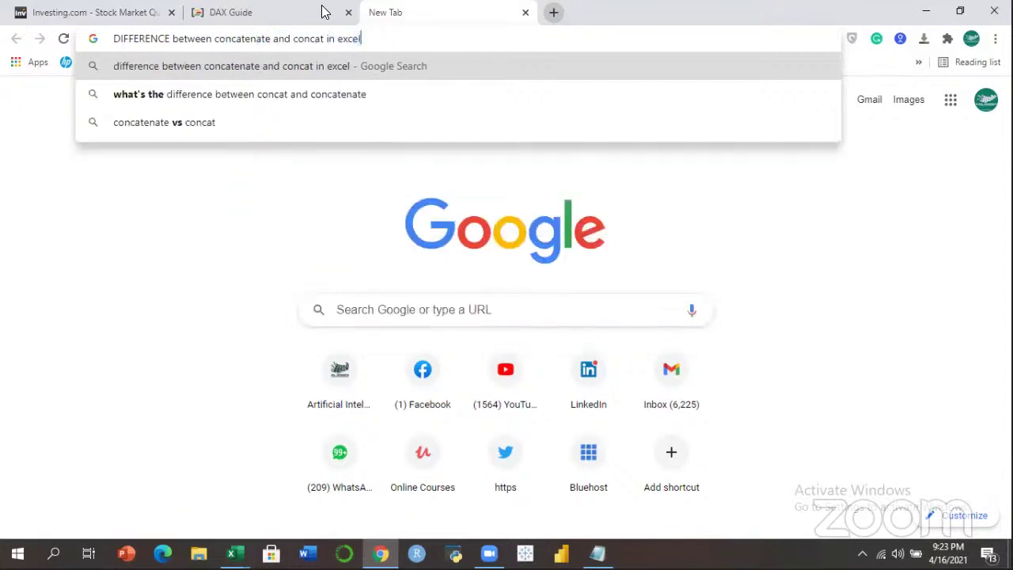
key("Return")
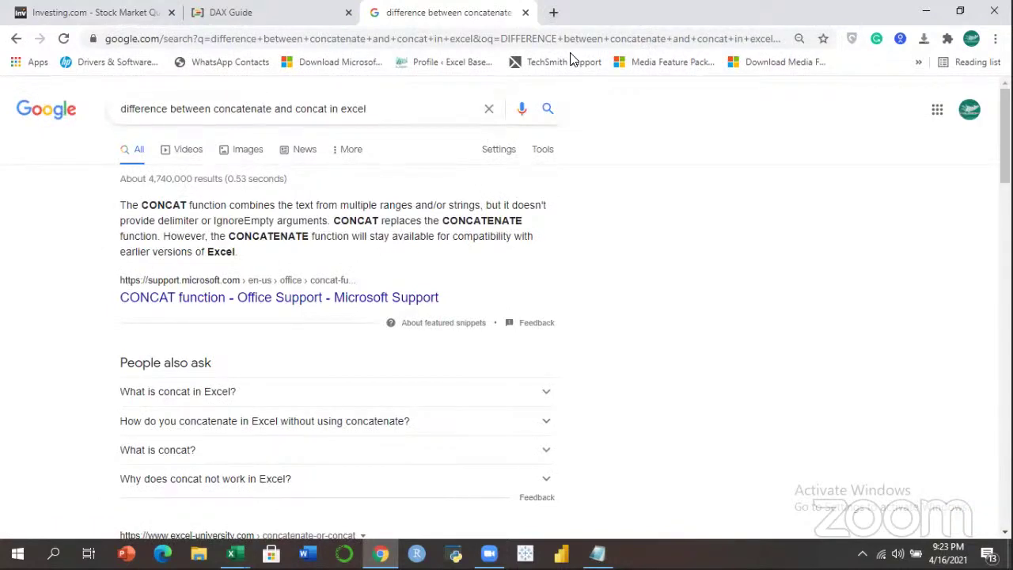
Highlight key phrases in the featured answer, then open 'CONCAT function - Office Support'.
left_click_drag(328, 206, 432, 208)
left_click(483, 206)
left_click_drag(155, 222, 220, 222)
left_click(318, 222)
left_click_drag(140, 206, 211, 206)
left_click(214, 206)
left_click_drag(442, 221, 524, 227)
left_click(496, 223)
left_click(362, 303)
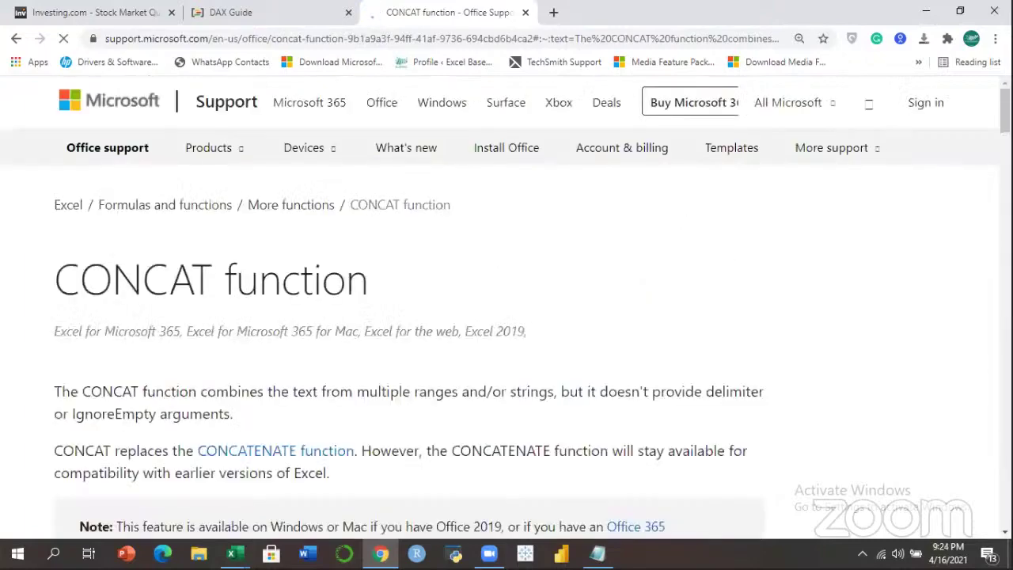
Read the CONCAT page's syntax and examples, then go back to the Google results.
scroll(507, 317, "down", 10)
scroll(506, 317, "down", 5)
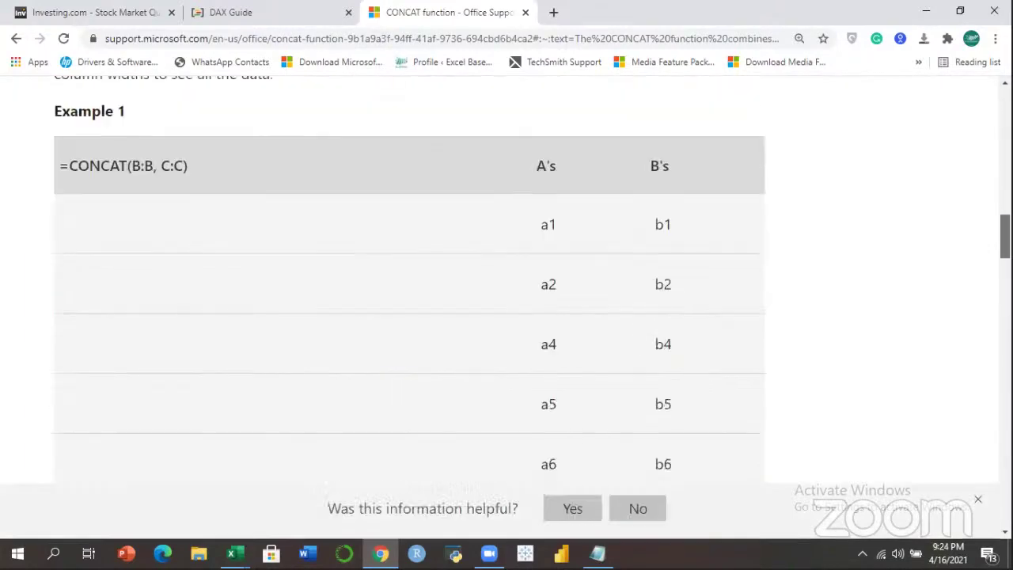
scroll(506, 317, "down", 12)
scroll(506, 316, "up", 6)
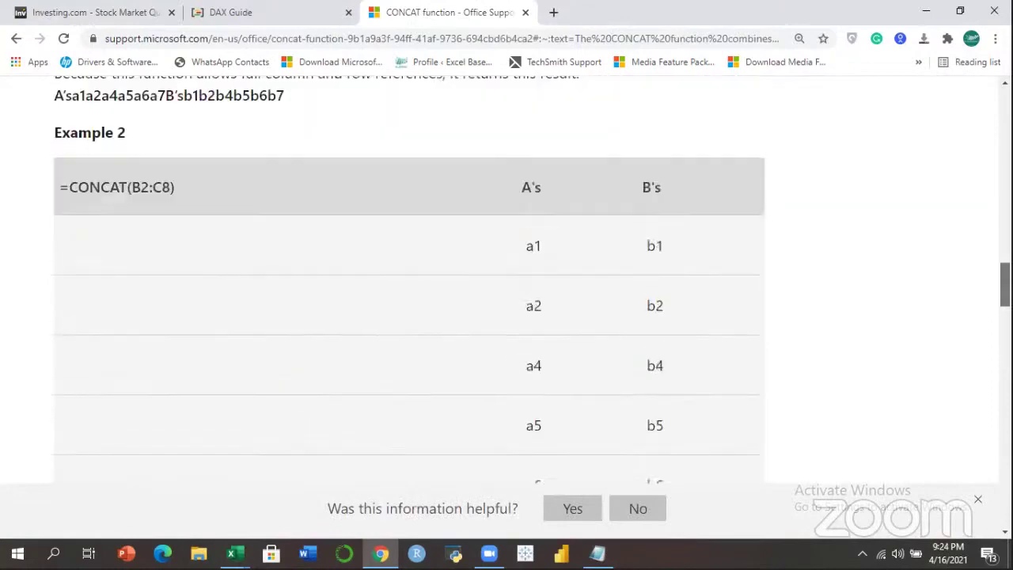
scroll(506, 317, "up", 3)
scroll(507, 316, "down", 10)
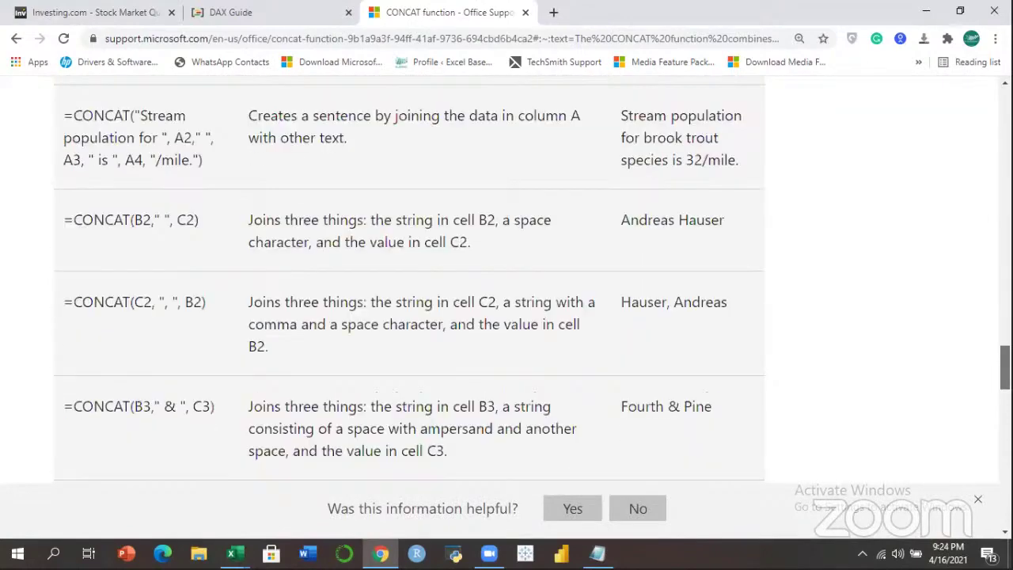
scroll(506, 316, "down", 5)
scroll(506, 317, "up", 20)
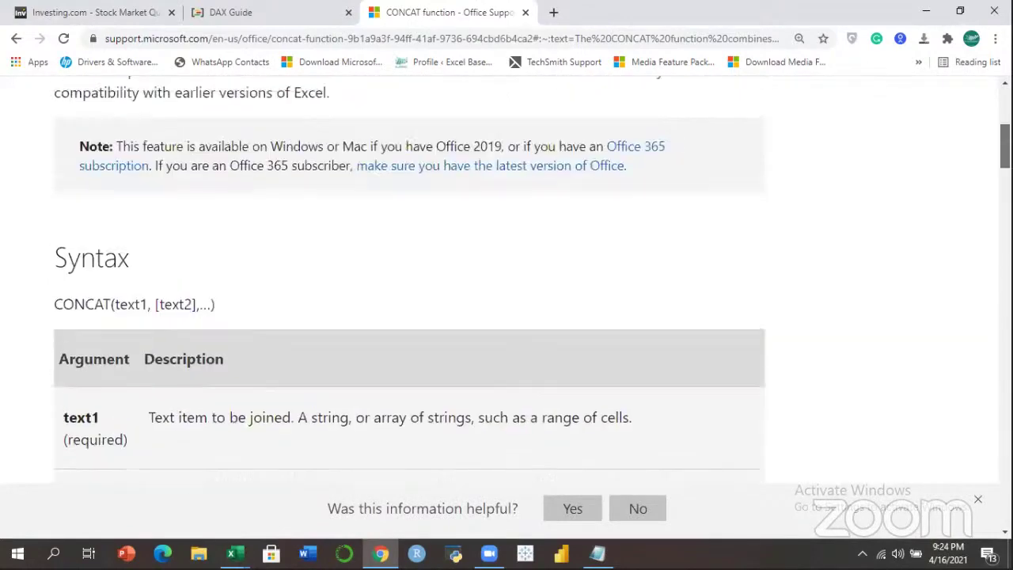
left_click(16, 38)
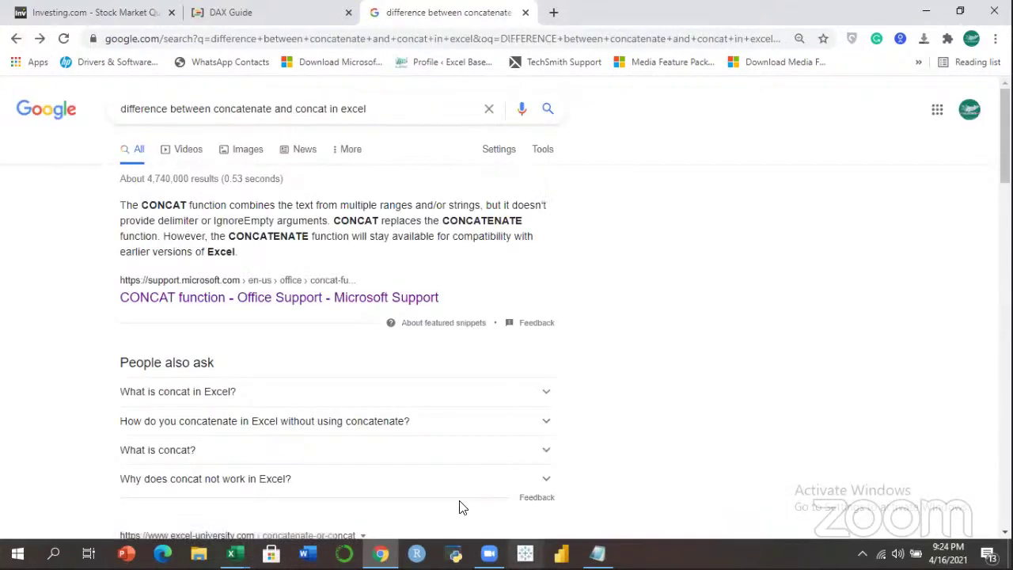
mouse_move(231, 553)
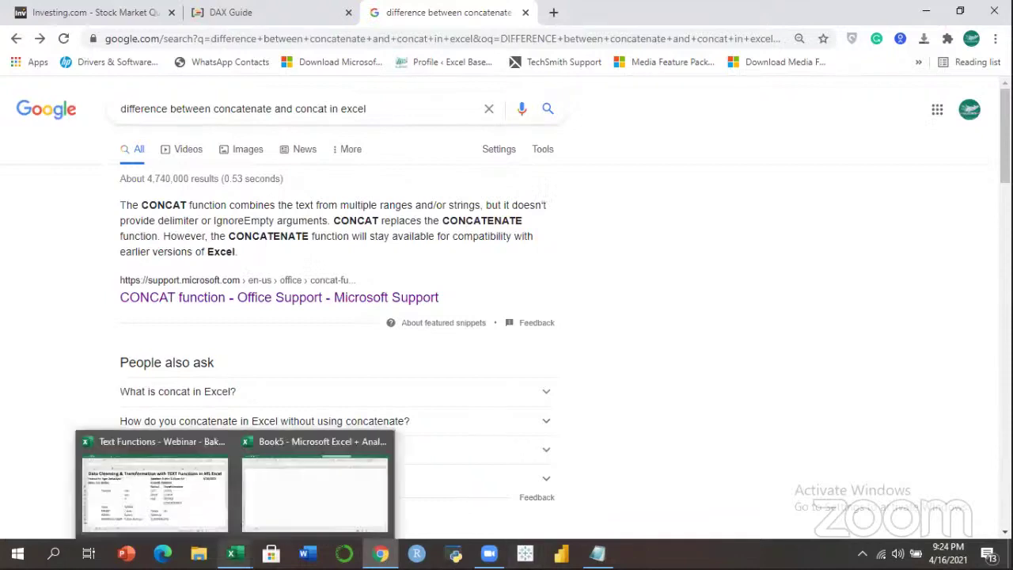
Return to the Text Functions workbook and move down to the empty cells around B37.
left_click(171, 520)
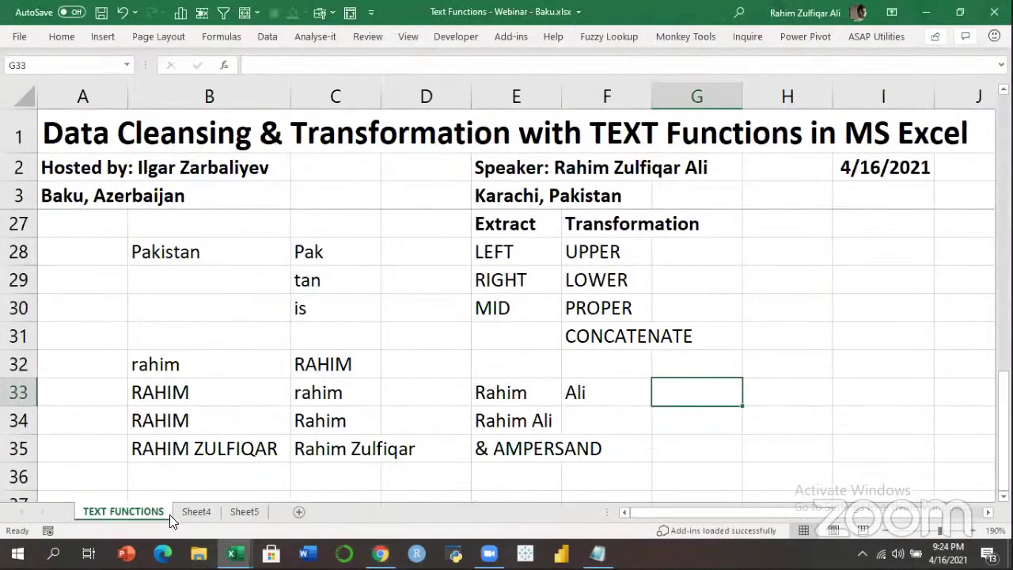
left_click(544, 331)
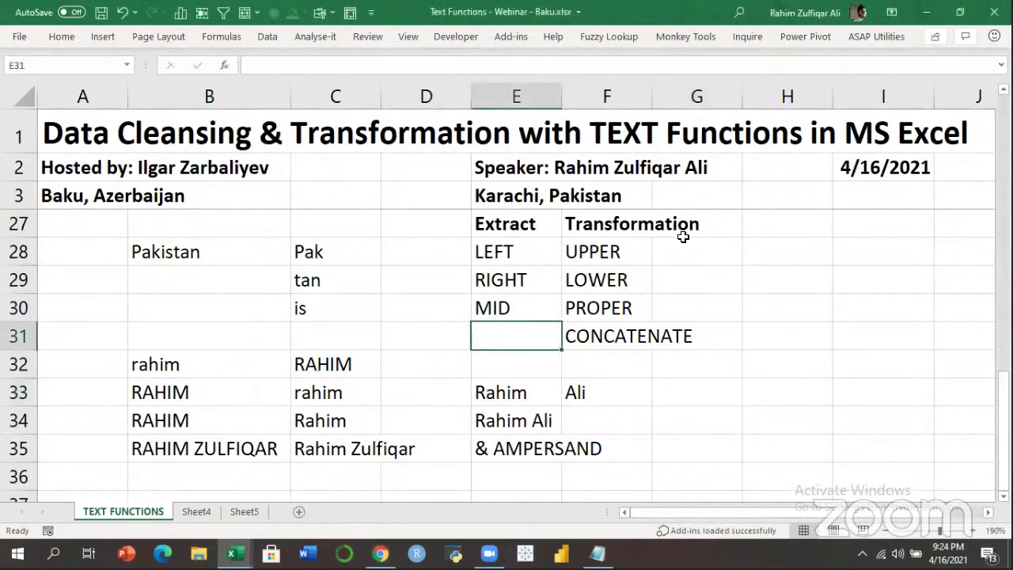
left_click(603, 284)
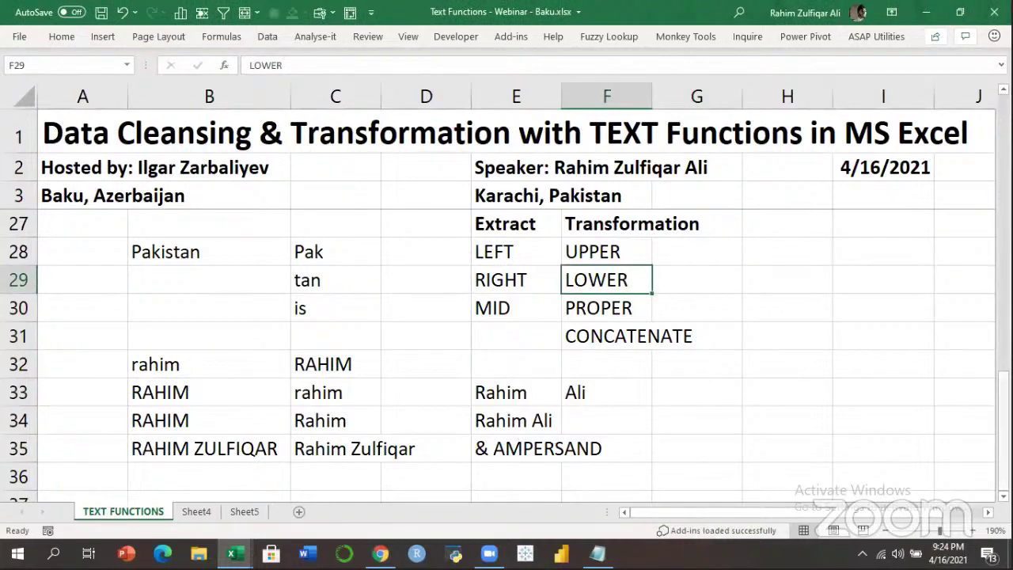
scroll(208, 320, "down", 3)
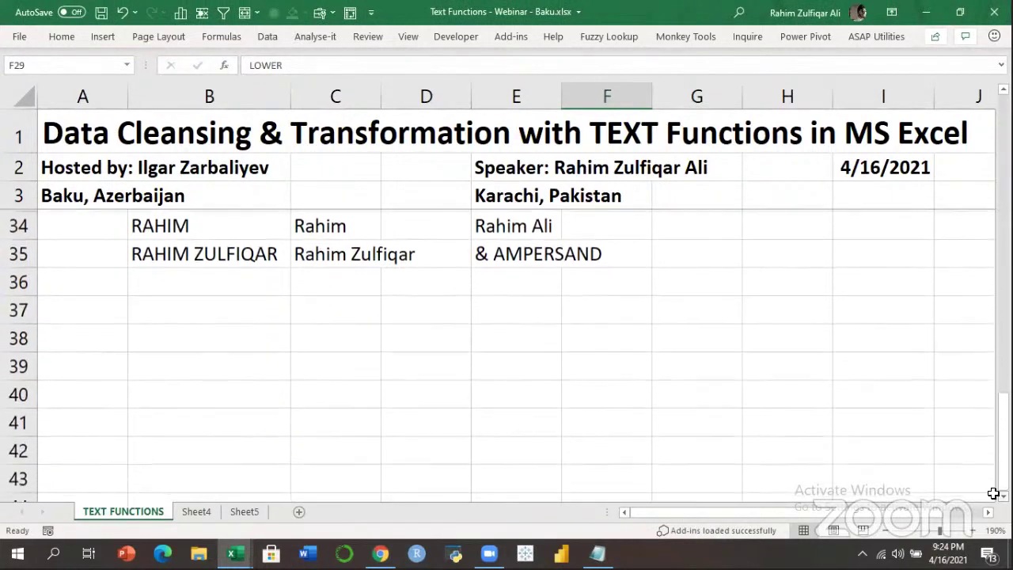
left_click(208, 318)
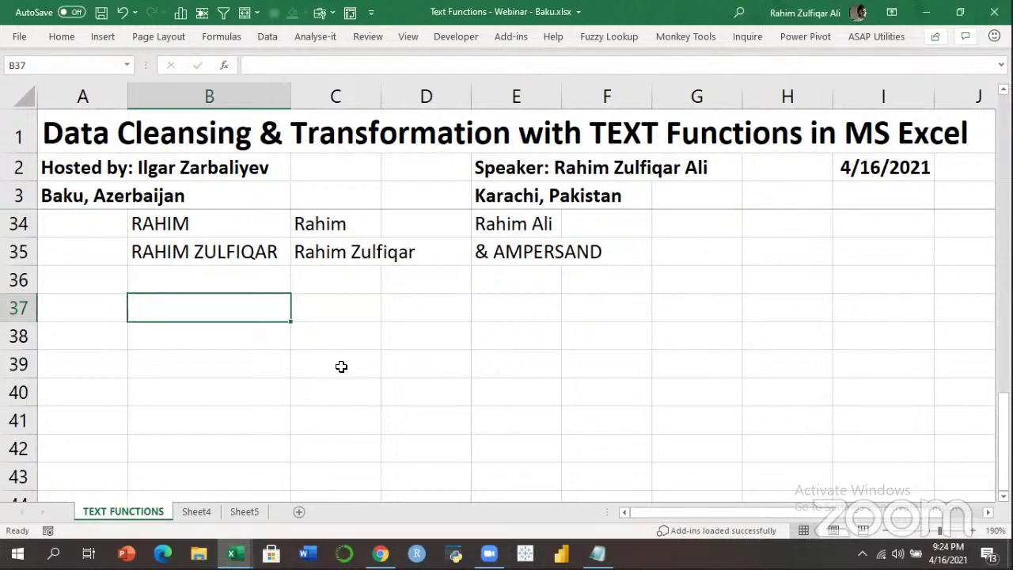
left_click(337, 313)
Enter 'to be or not to be' in B37 and 'To be or not to be' in B38.
left_click(246, 337)
left_click(247, 305)
type("to")
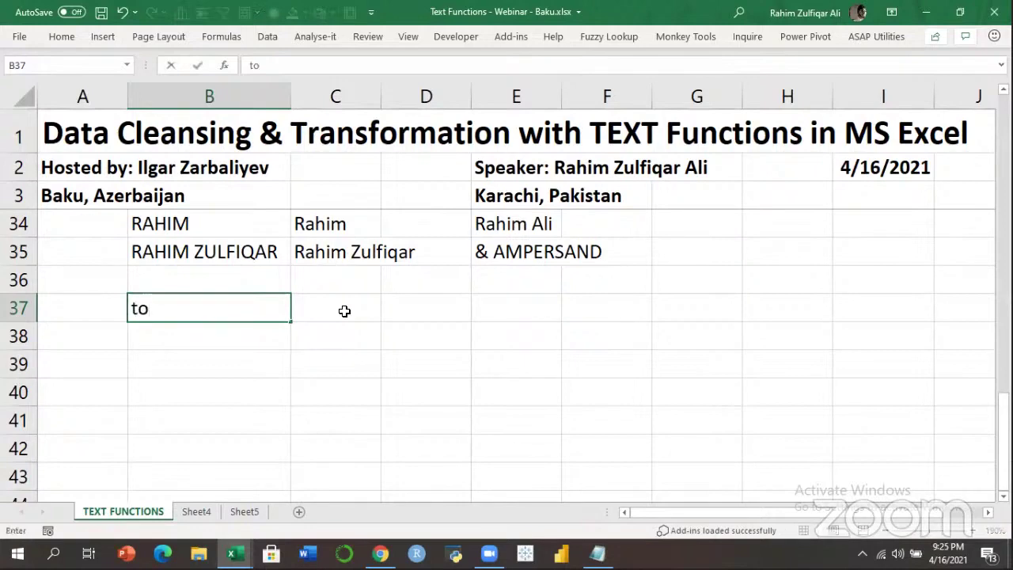
type(" be or not to be")
key("Return")
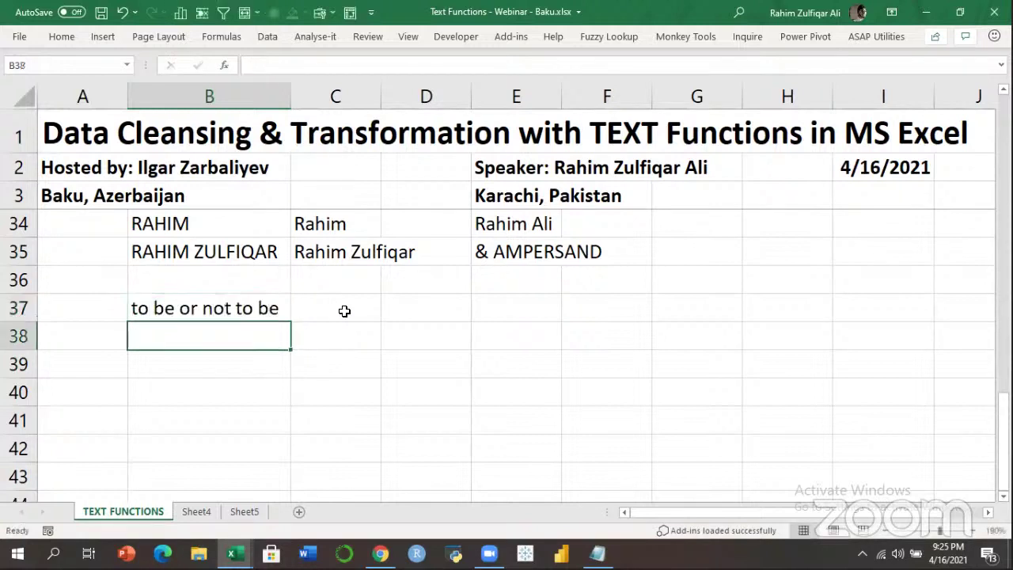
key("Left")
key("Up")
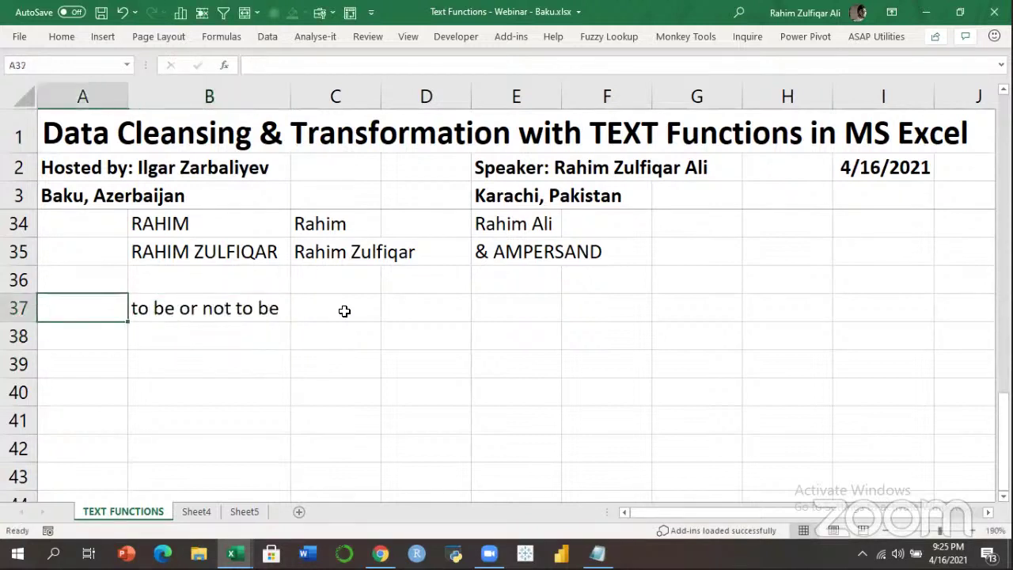
key("Right")
key("Down")
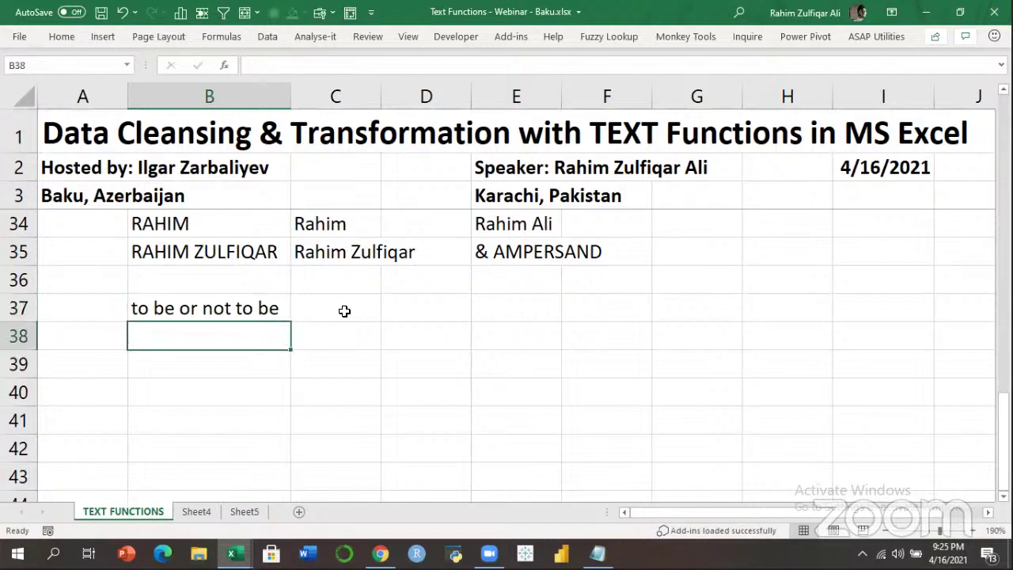
type("To be o")
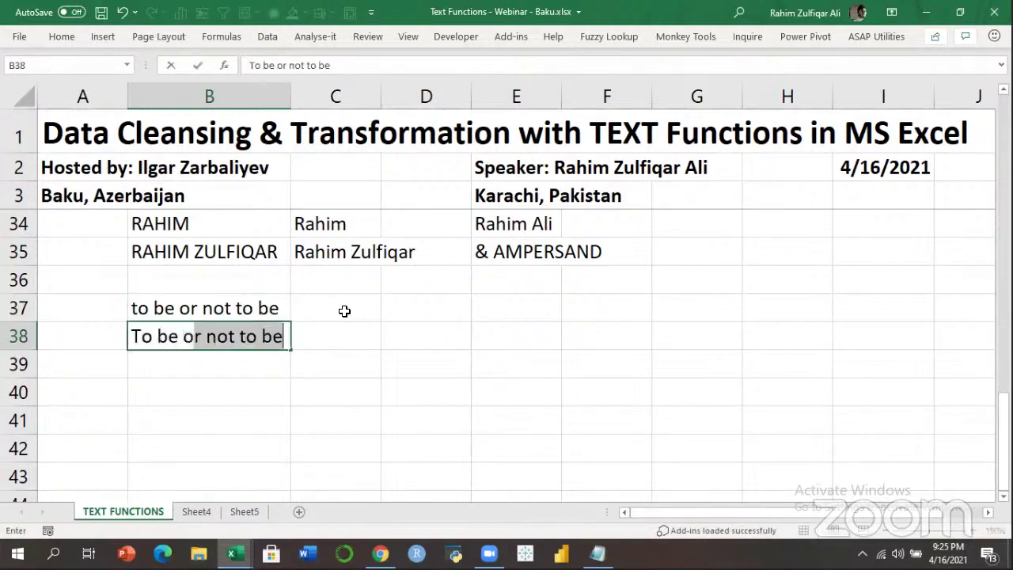
type("r not to be")
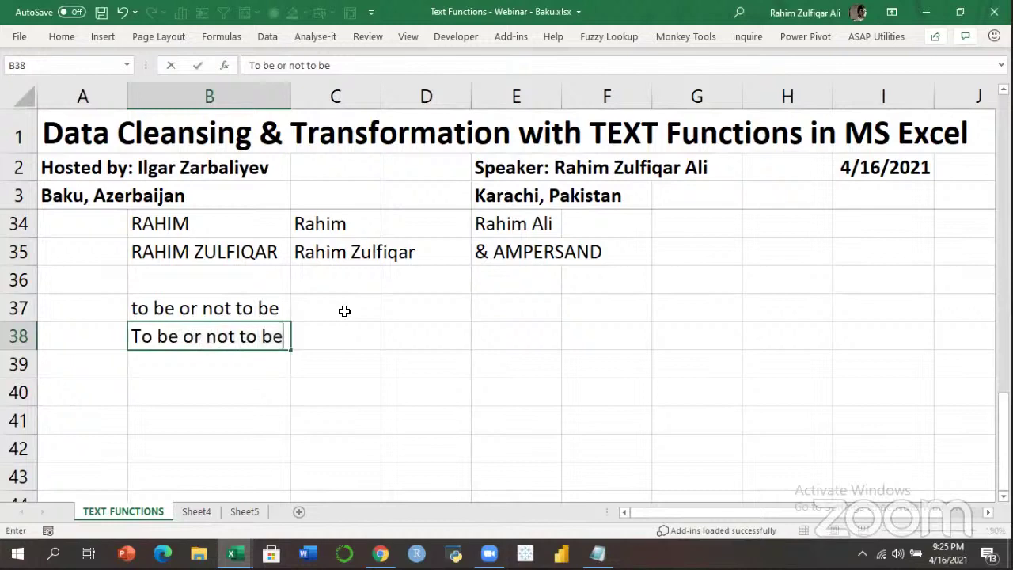
key("Return")
Label the rows 'Query' in C37 and 'Solution' in C38.
key("Up")
key("Up")
key("Right")
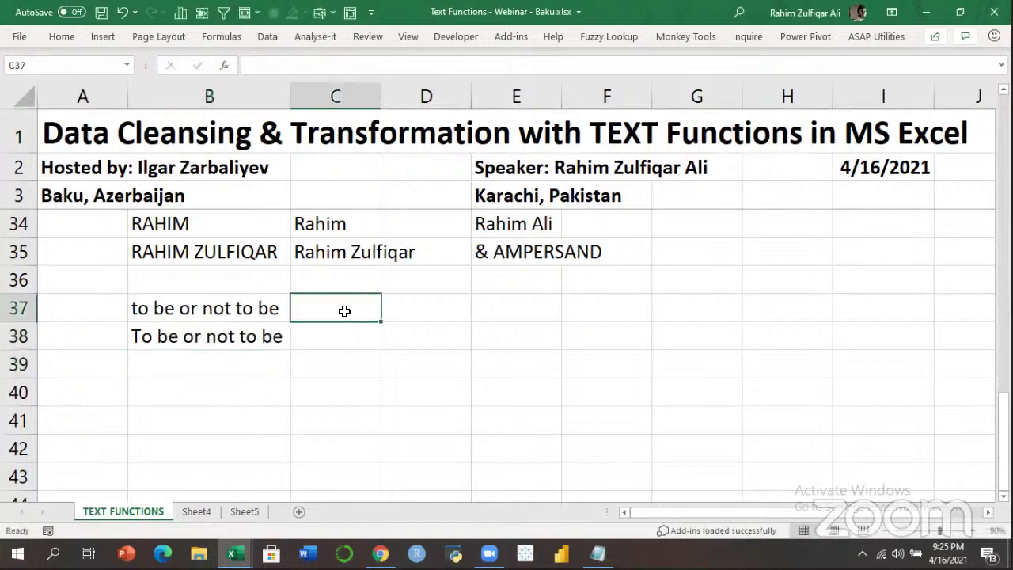
type("Query")
key("Return")
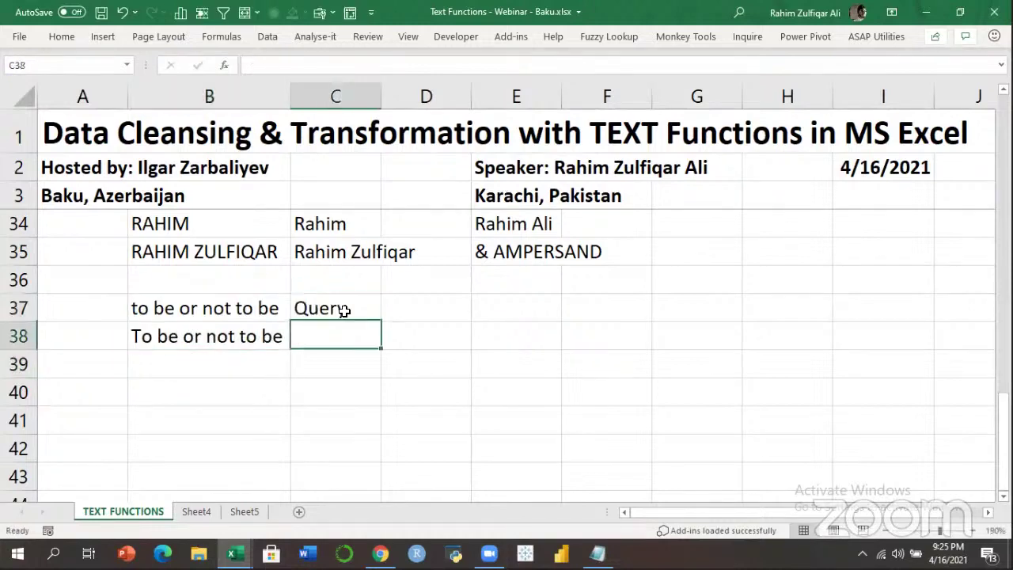
type("Solution")
key("Return")
key("Up")
key("Up")
key("Up")
key("Left")
Make the lowercase sentence in B37 bold.
left_click(344, 310)
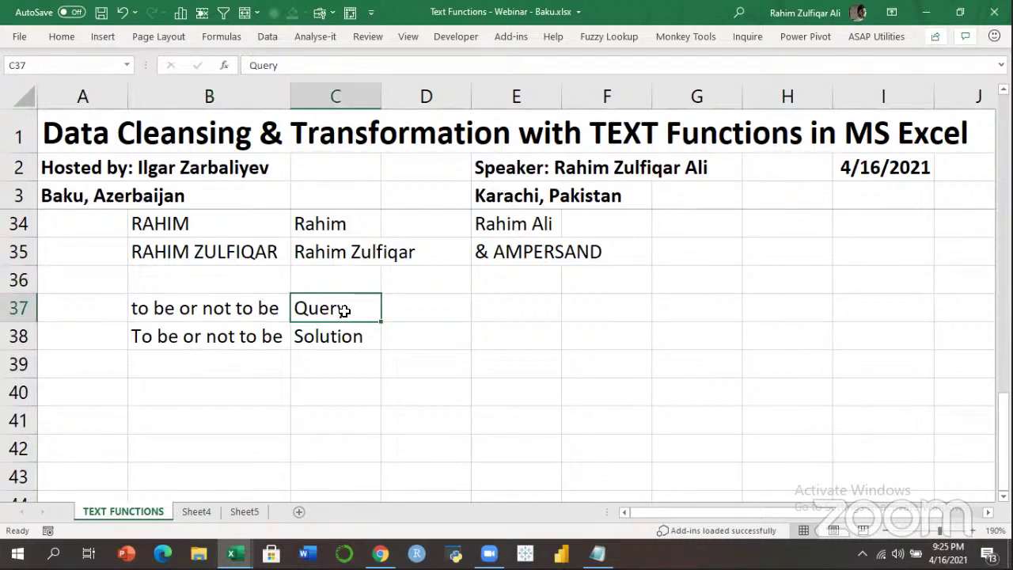
key("Left")
key("ctrl+b")
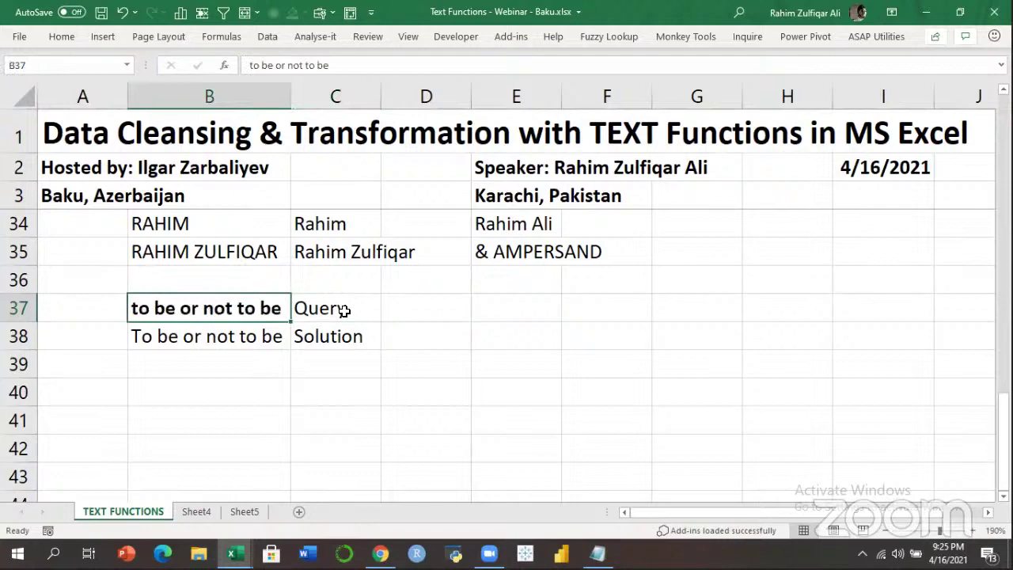
key("Down")
key("Up")
key("Down")
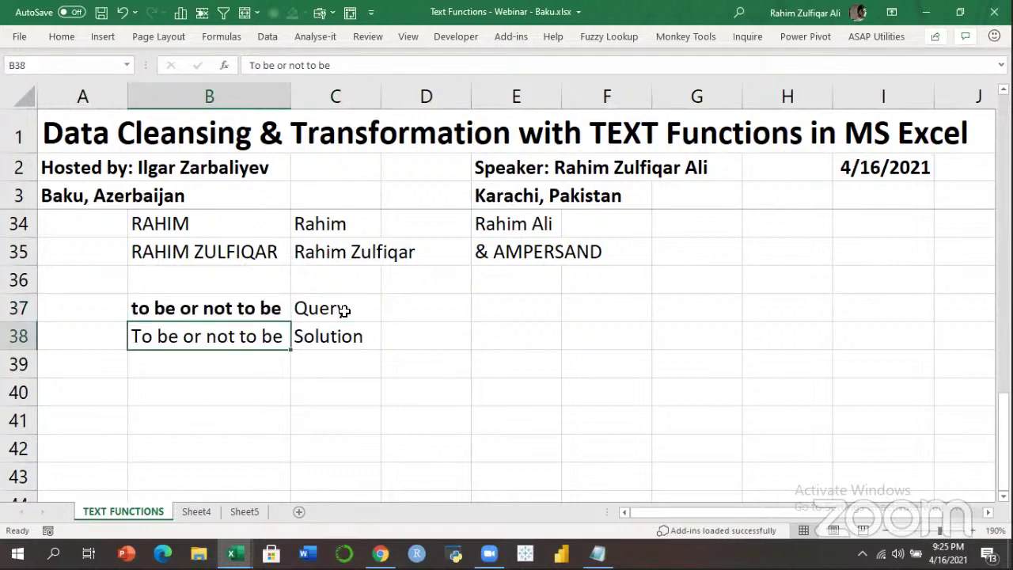
key("Up")
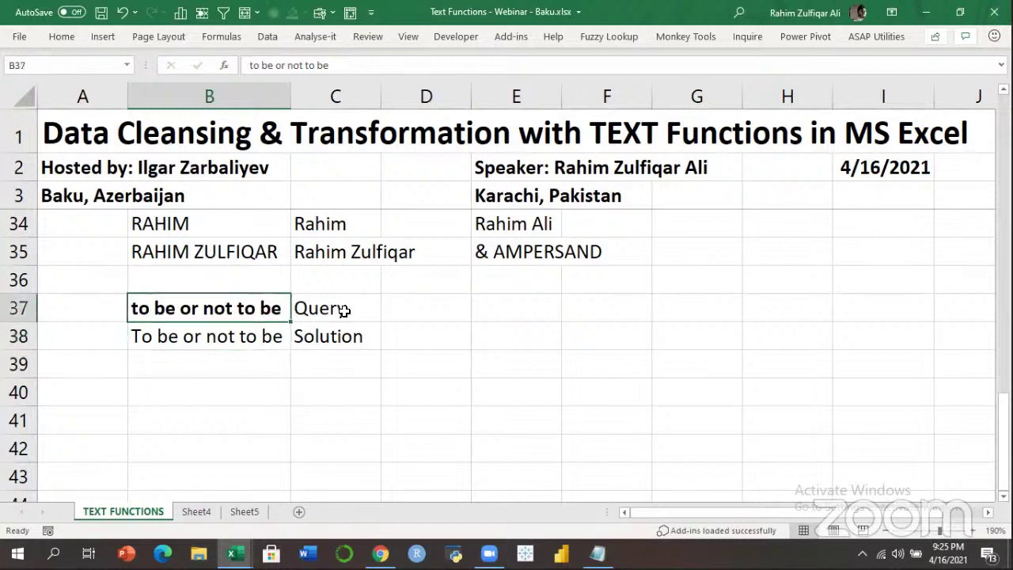
key("Down")
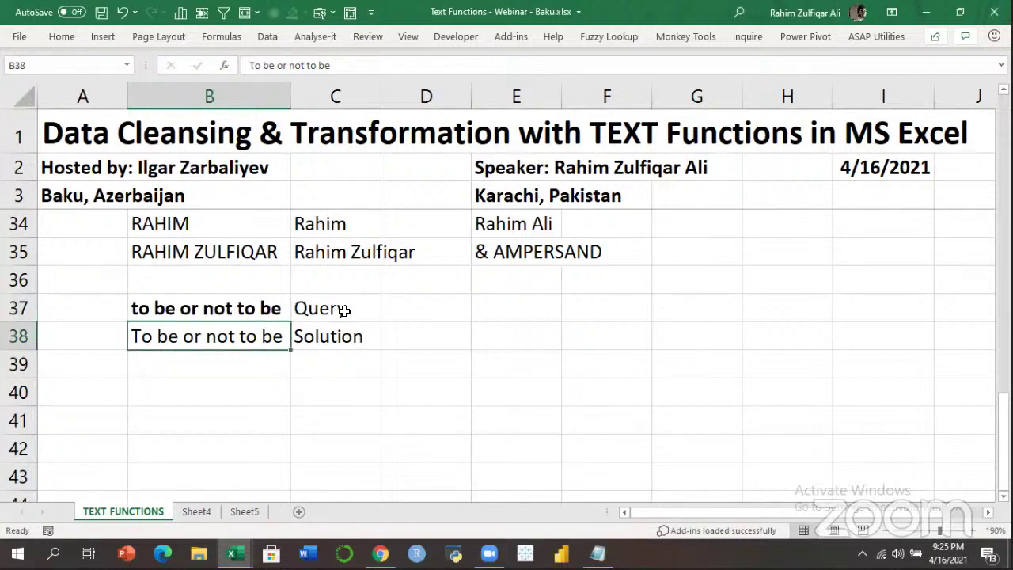
key("Up")
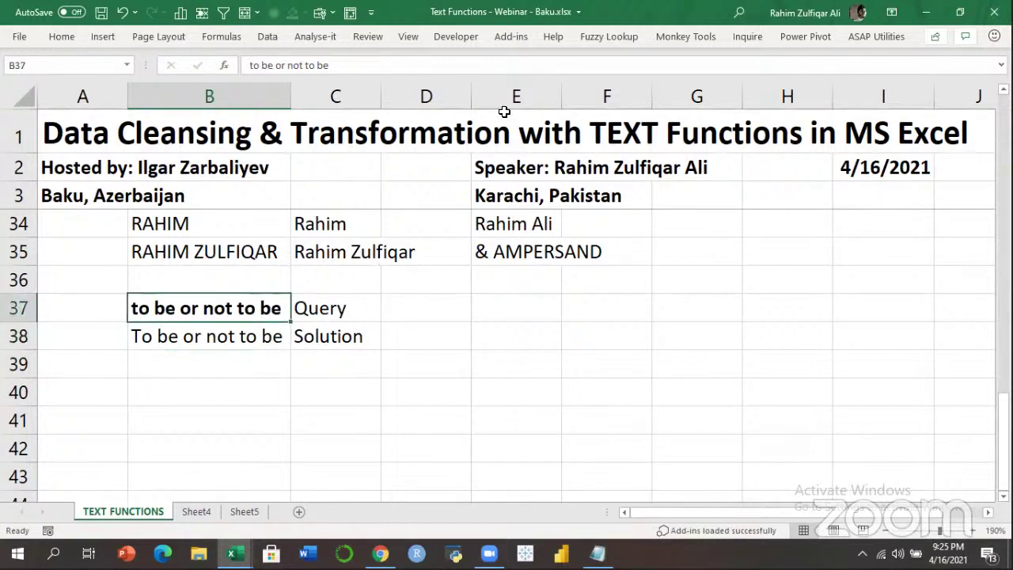
left_click(268, 336)
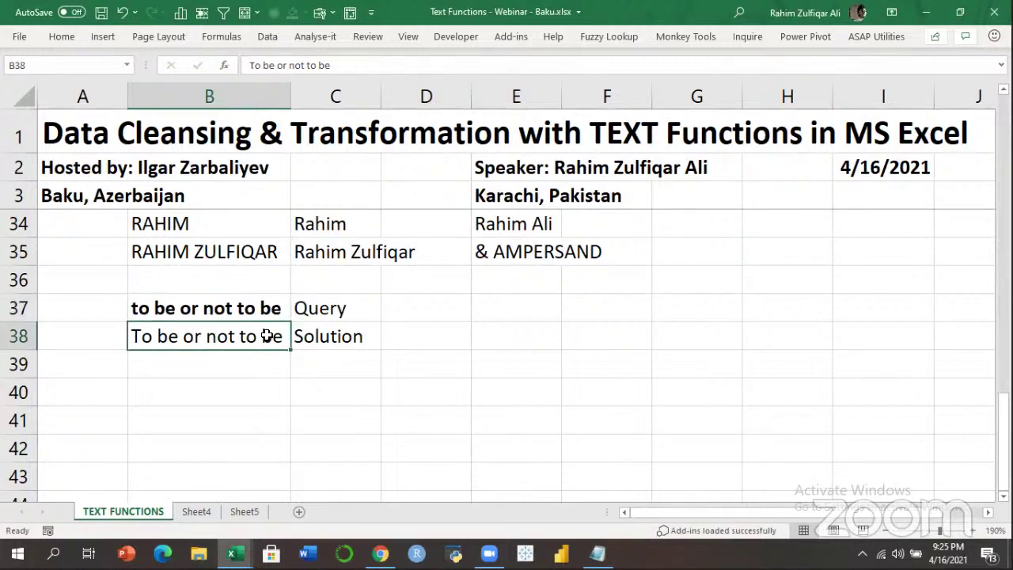
key("Up")
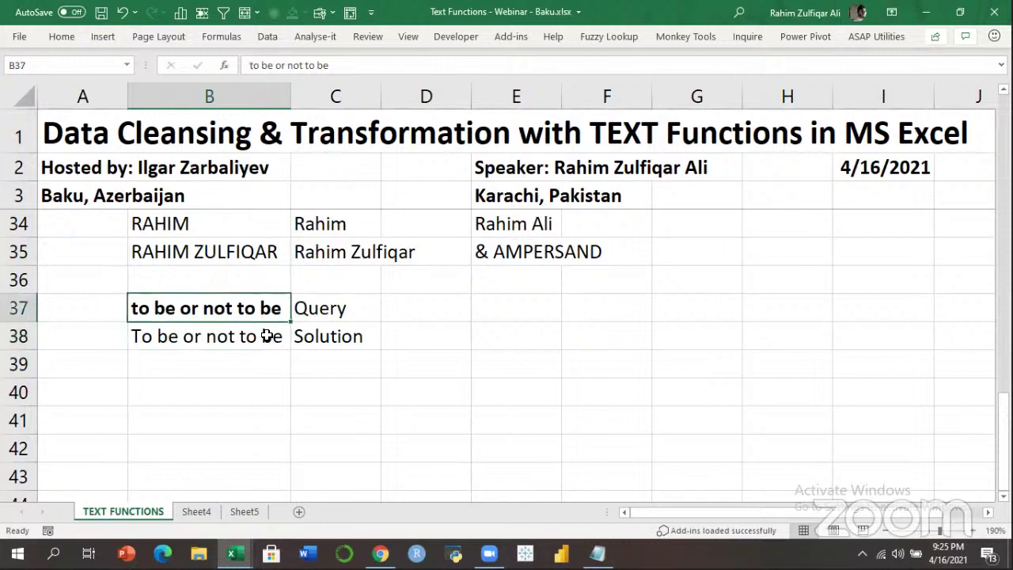
left_click(268, 336)
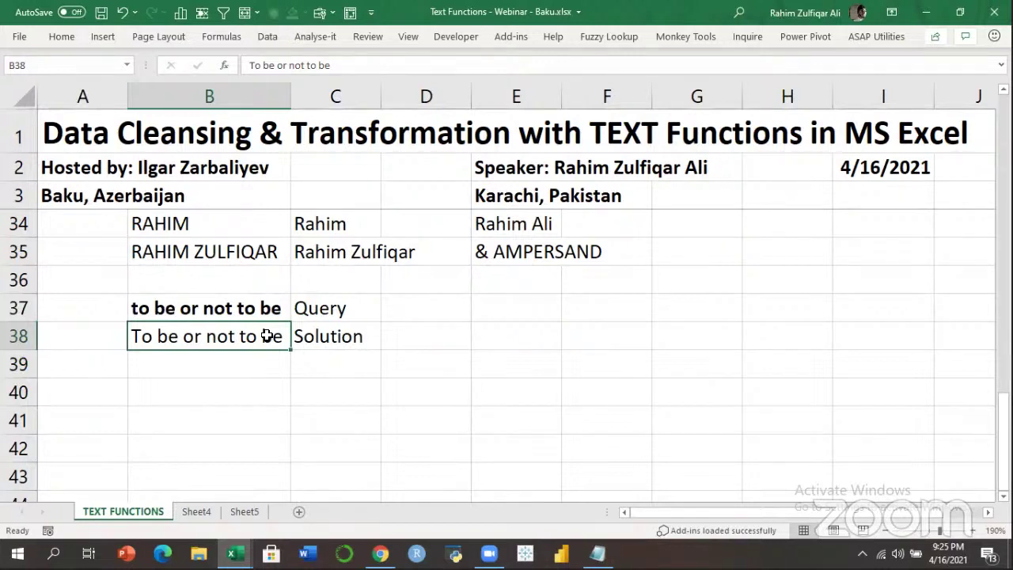
key("Up")
key("Right")
left_click(267, 335)
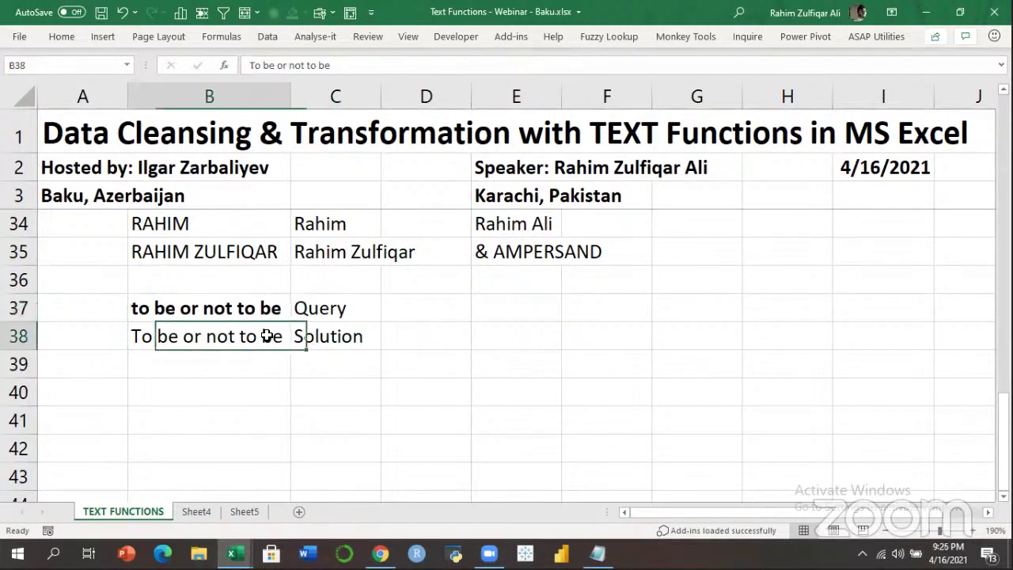
key("Up")
key("Right")
key("Down")
left_click(267, 335)
key("Up")
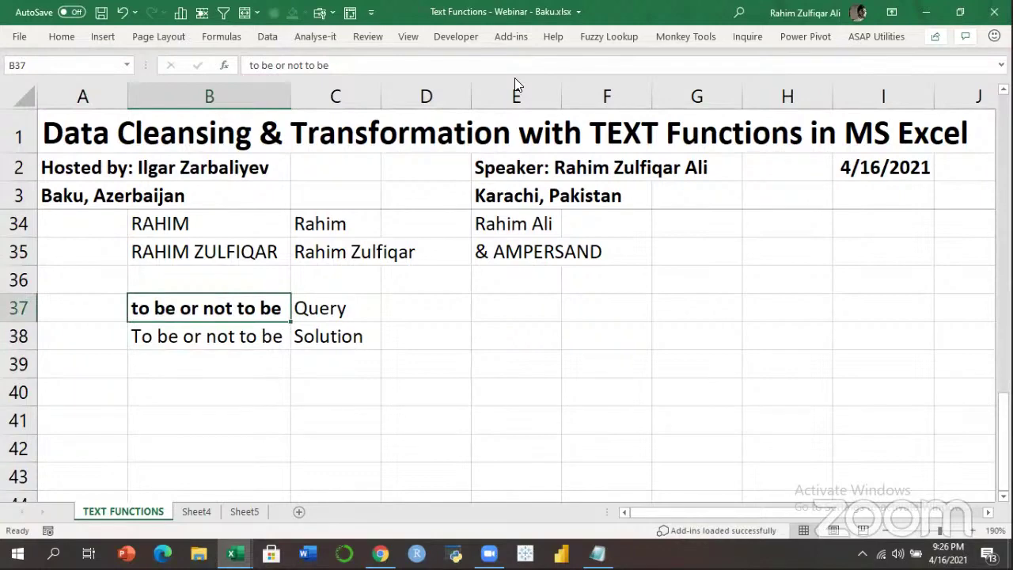
left_click(546, 29)
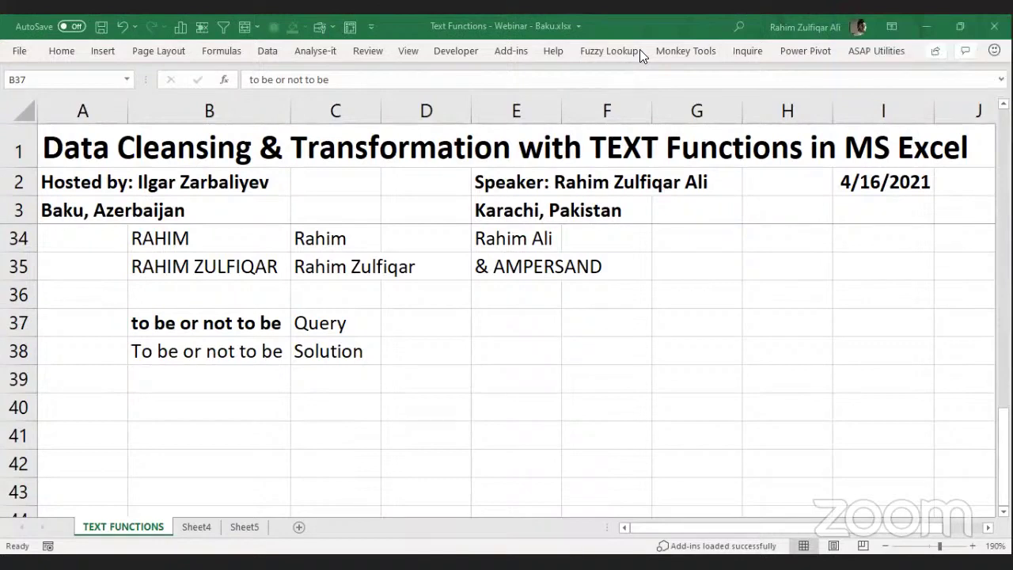
left_click(285, 331)
left_click(335, 323)
left_click(203, 323)
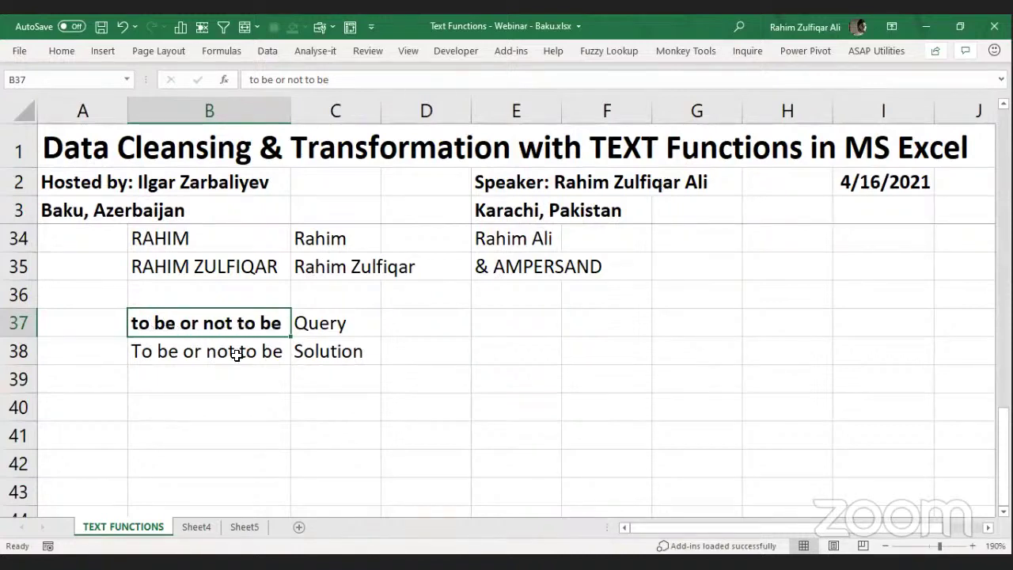
left_click(212, 354)
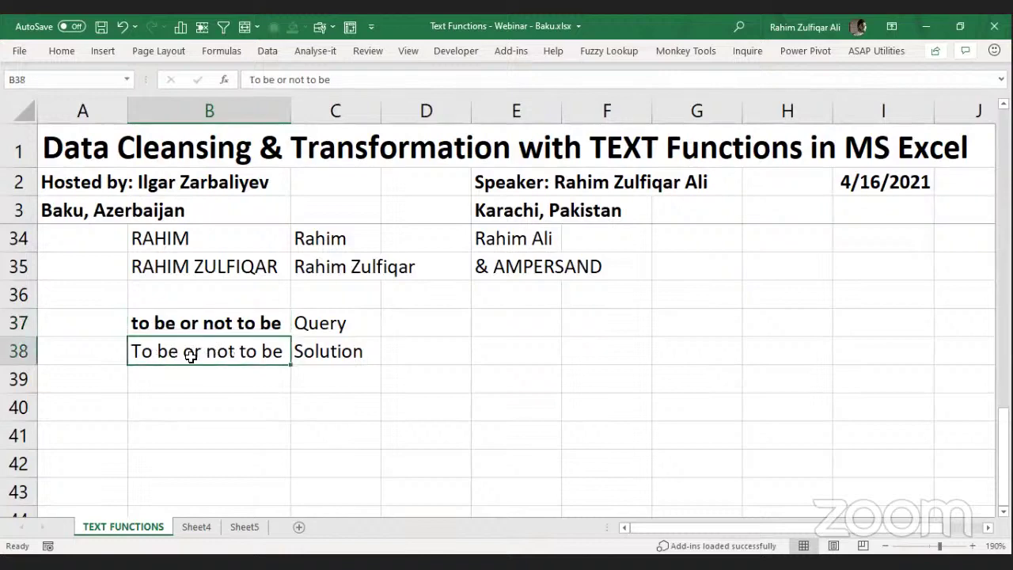
left_click(193, 323)
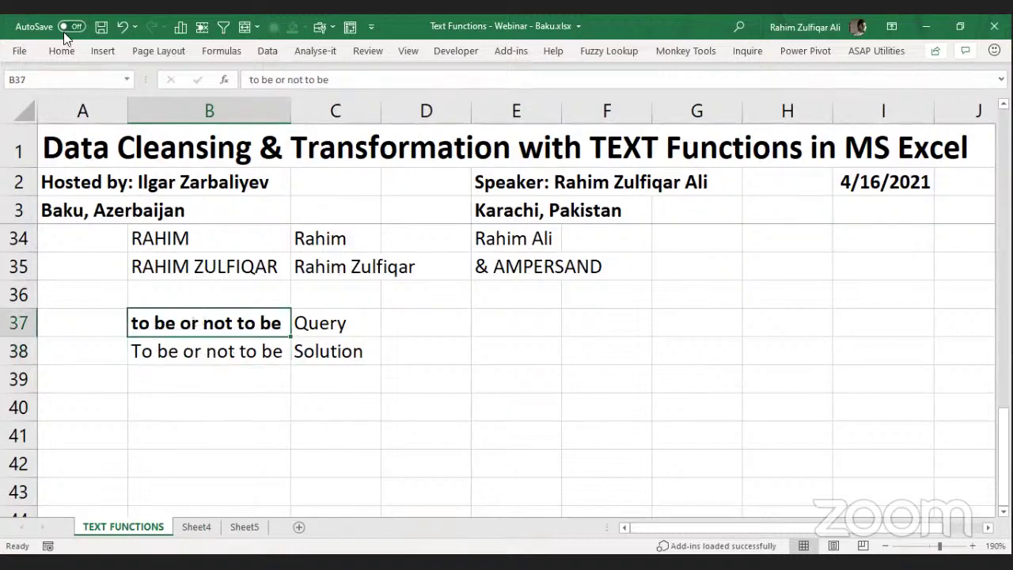
left_click(181, 347)
Apply a yellow fill colour to 'To be or not to be' in B38.
left_click(61, 51)
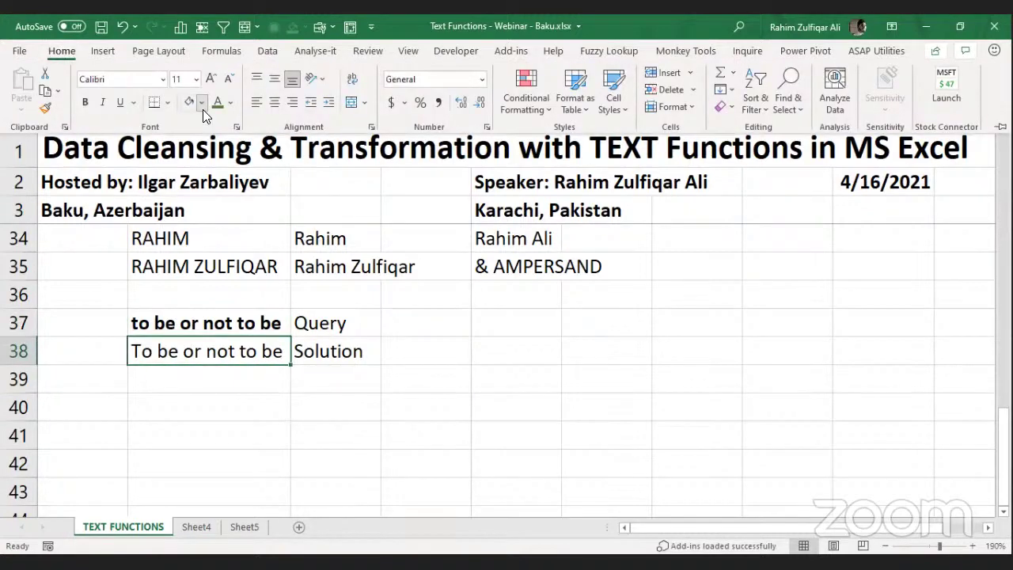
left_click(190, 102)
left_click(171, 320)
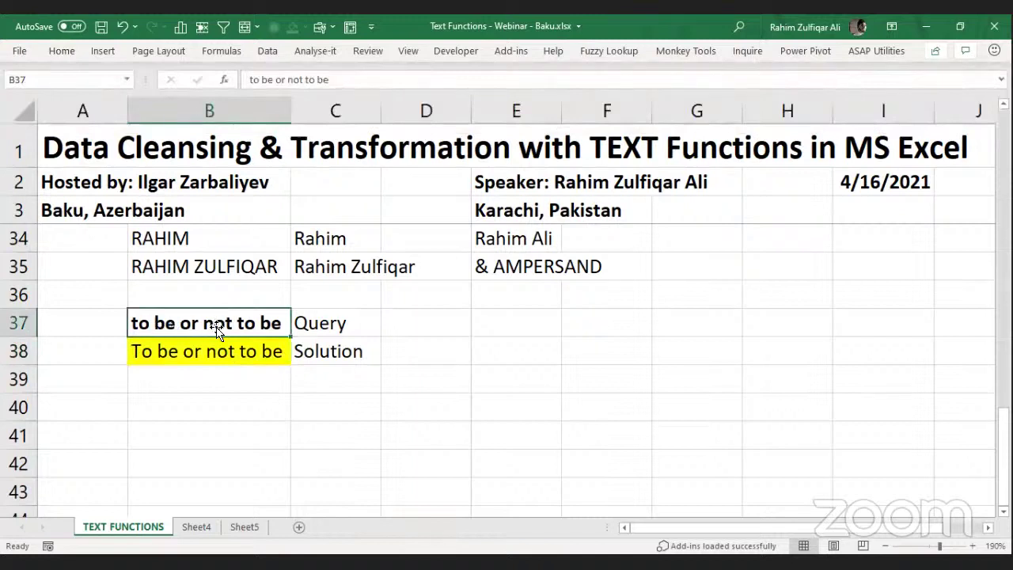
left_click(215, 351)
left_click(225, 380)
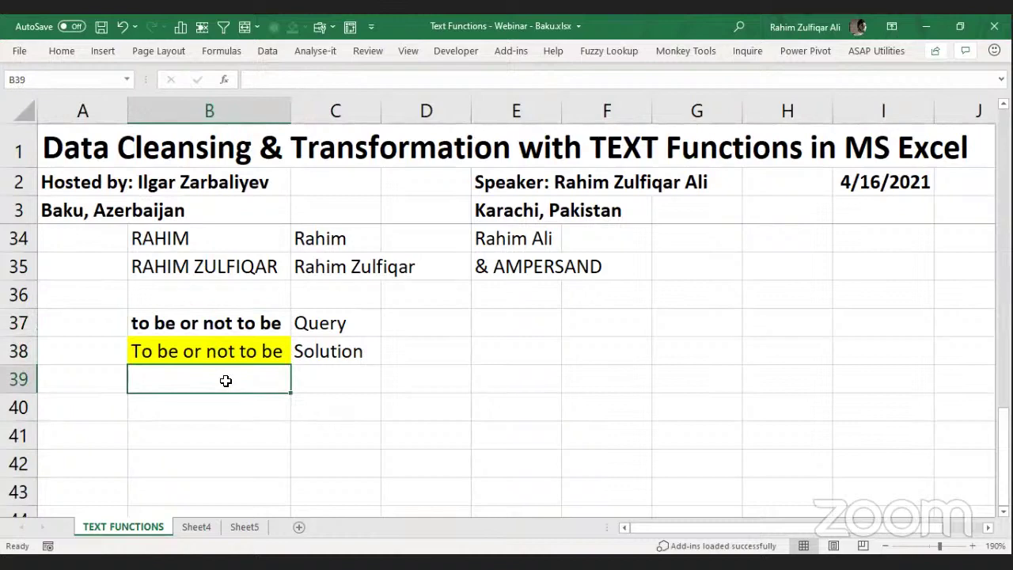
left_click(335, 381)
key("Left")
left_click(224, 407)
type("=pro")
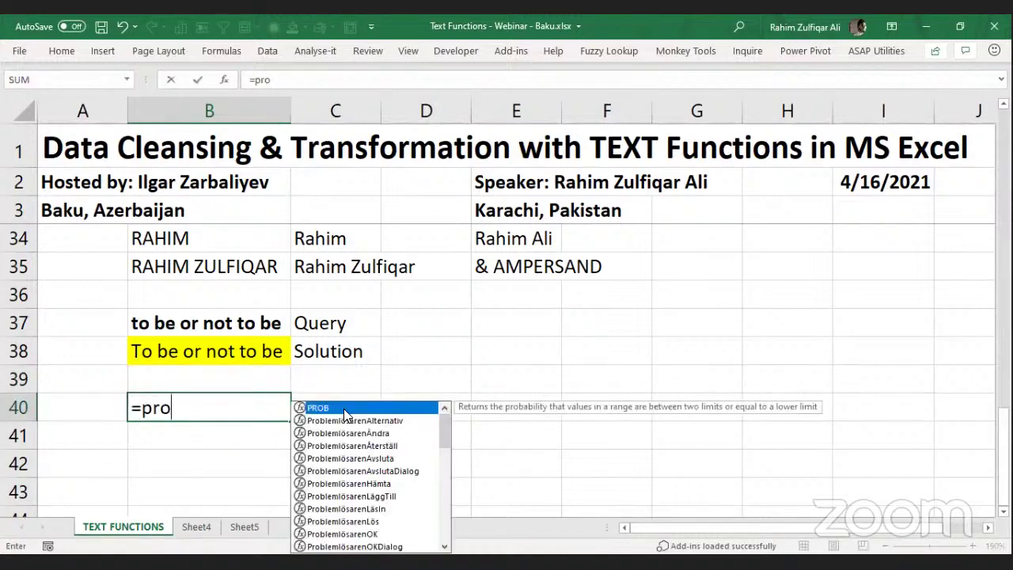
type("per")
key("Tab")
key("Up")
key("Up")
key("Up")
key("Return")
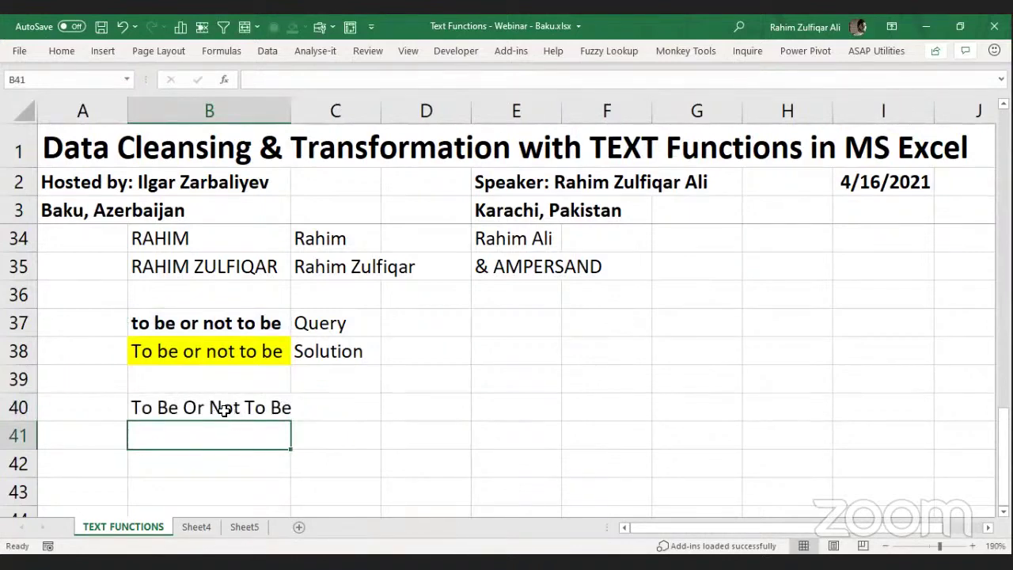
left_click(216, 410)
left_click(209, 350)
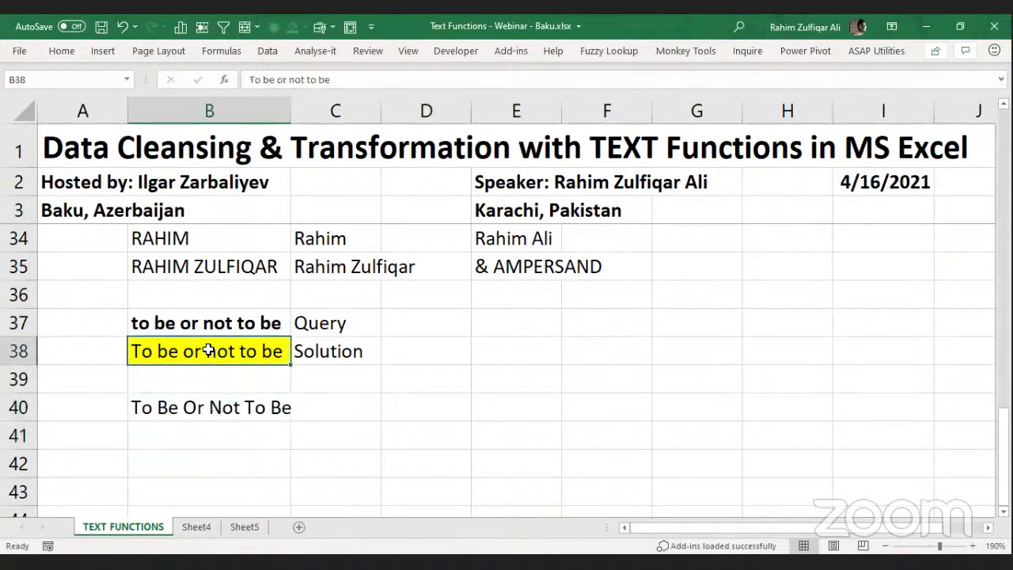
left_click(204, 414)
left_click(208, 354)
left_click(228, 408)
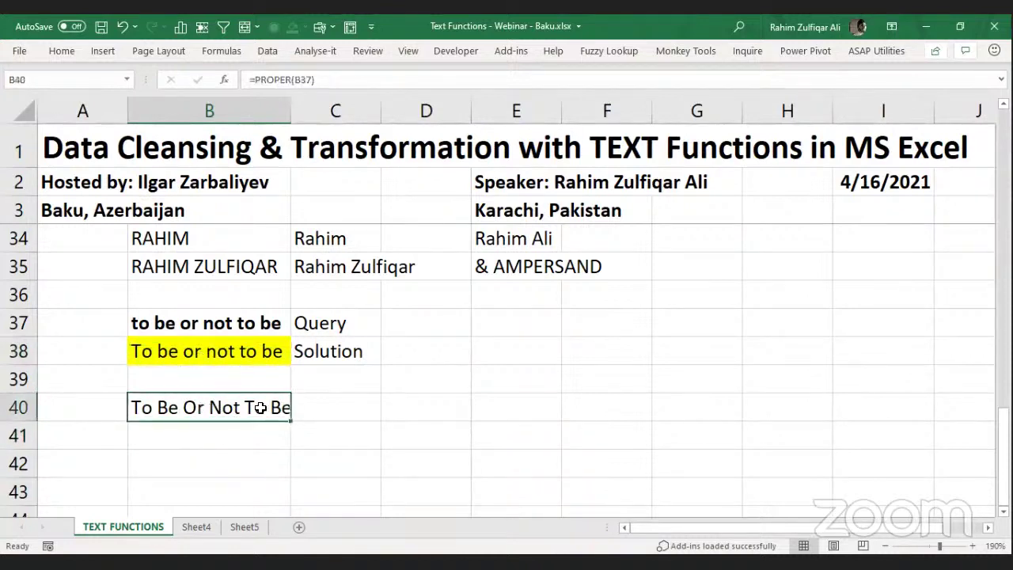
key("F2")
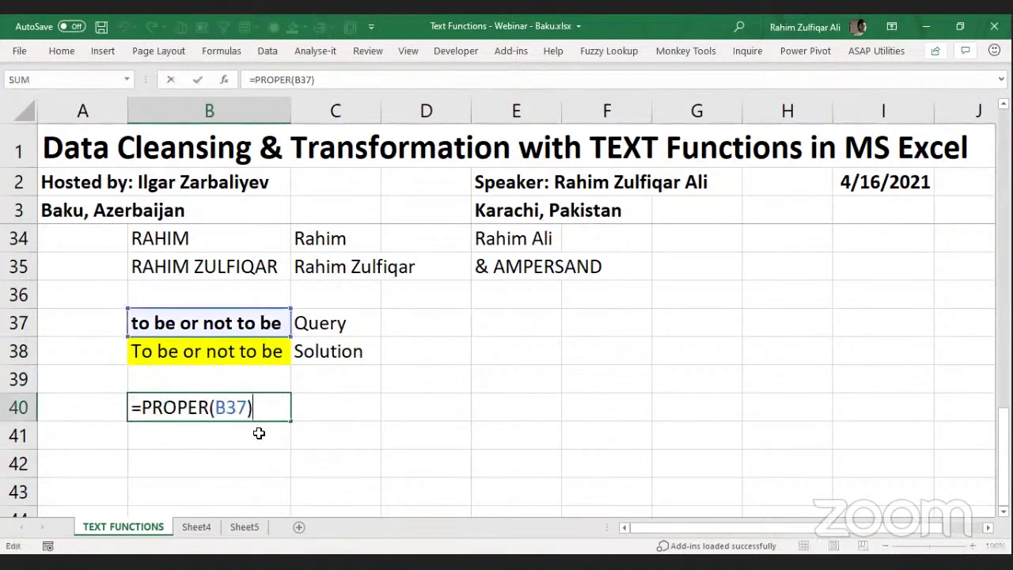
key("Escape")
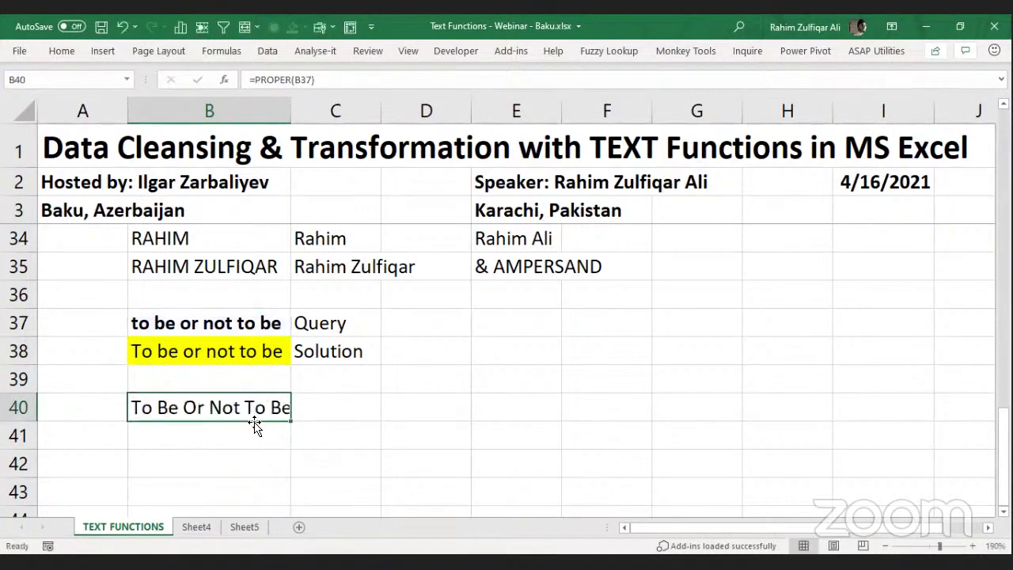
key("Delete")
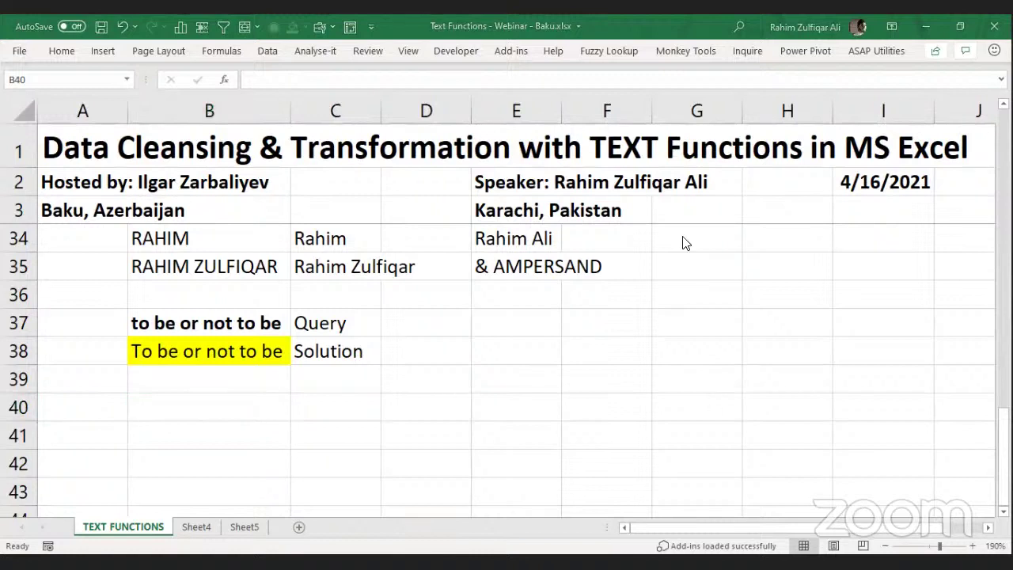
left_click(308, 403)
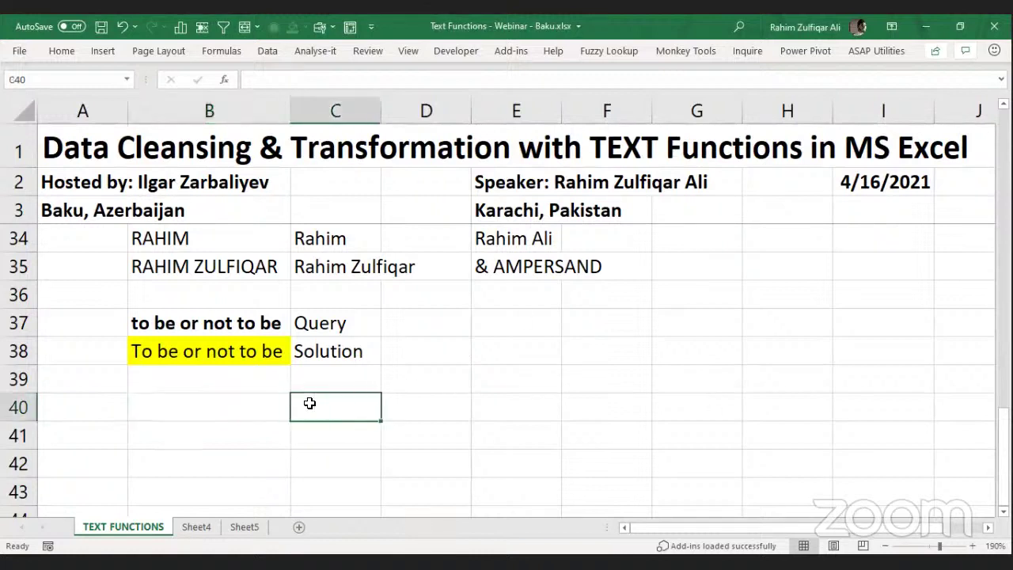
left_click(529, 324)
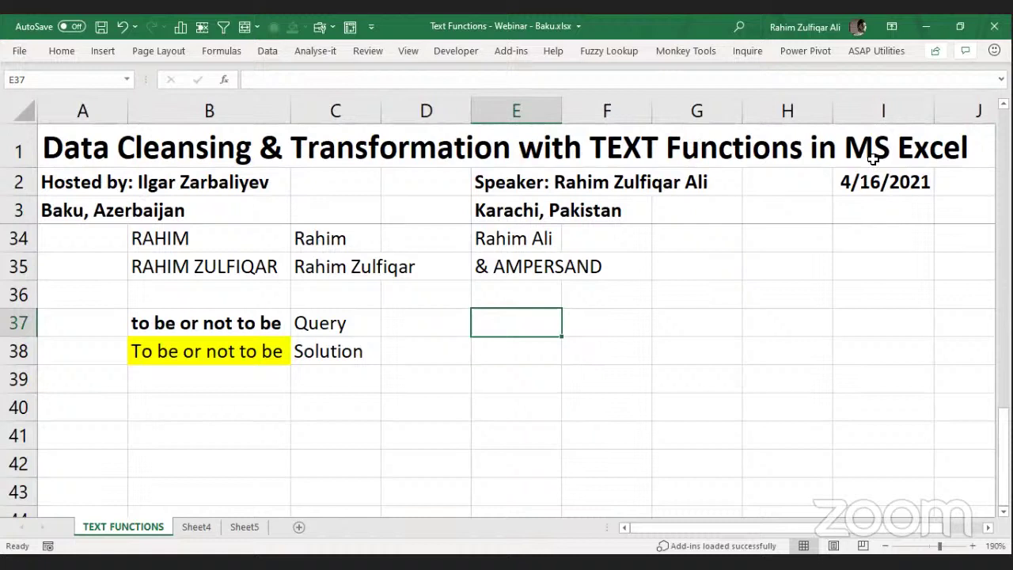
key("alt+Tab")
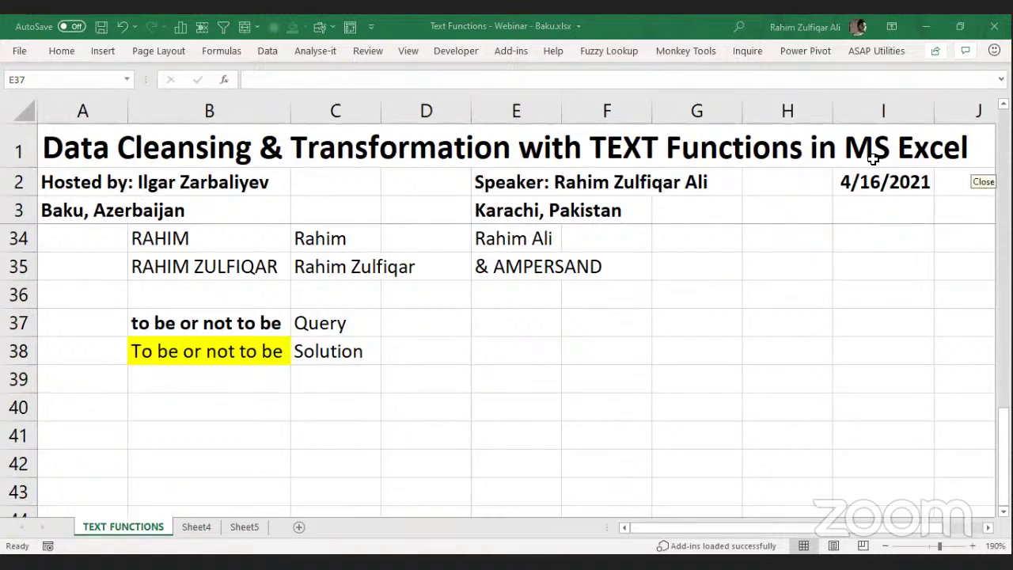
left_click(500, 349)
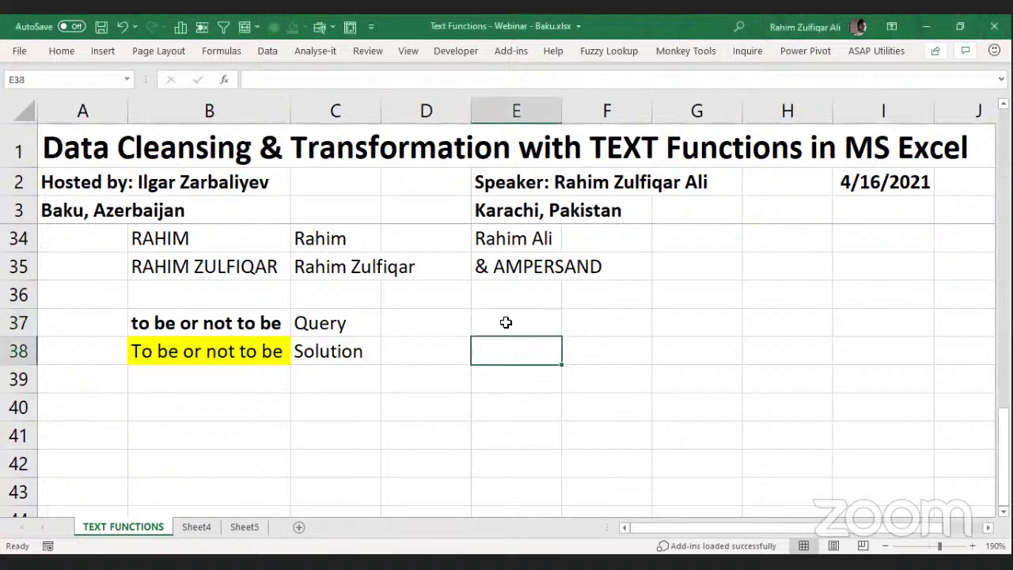
left_click(506, 322)
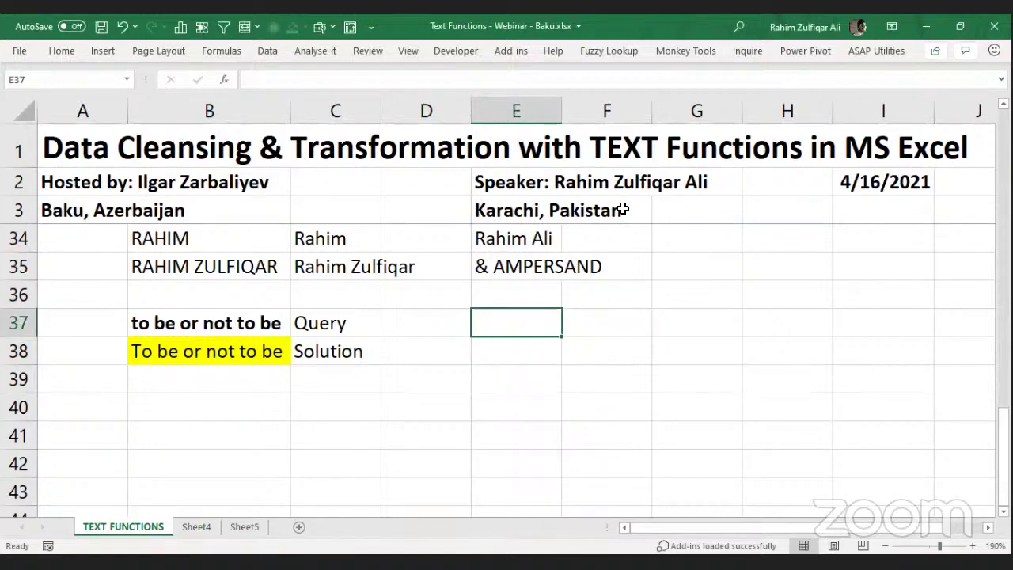
Enter '- identify the common place' in E37, correcting the misspelled last word.
type("- ")
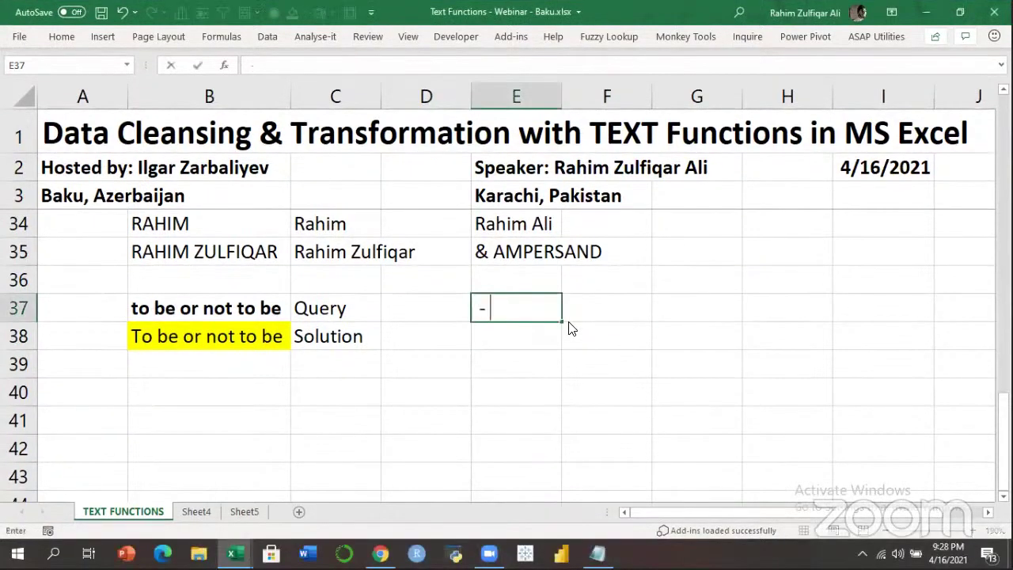
type("identi")
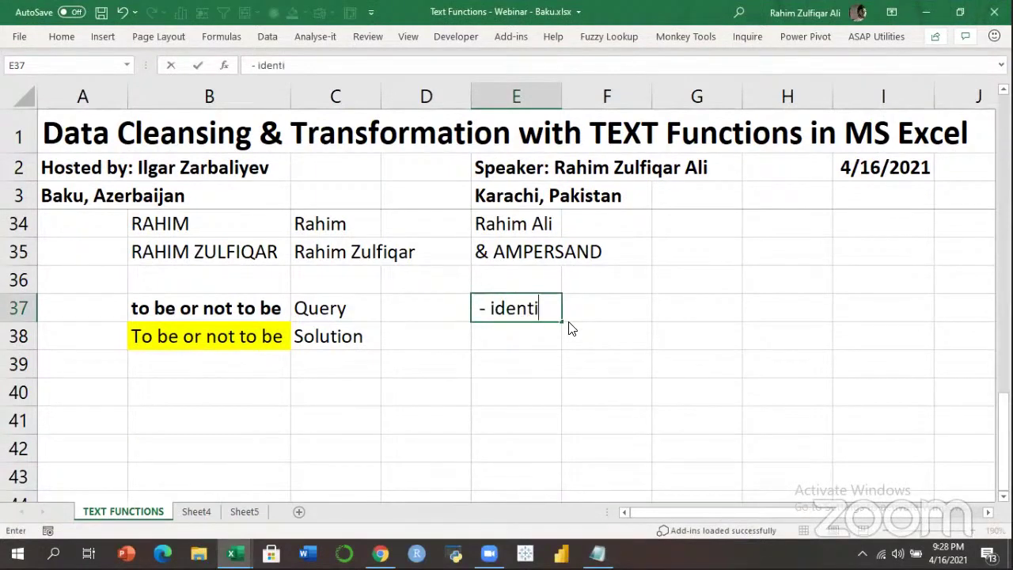
type("fy the common plance")
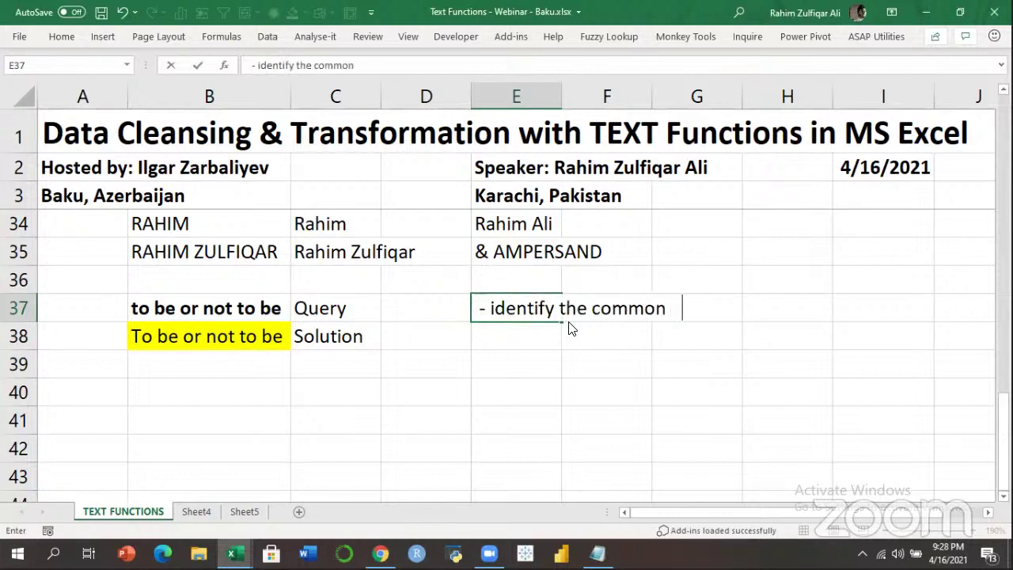
key("Return")
key("Up")
key("F2")
key("BackSpace")
key("BackSpace")
key("BackSpace")
type("ce")
key("Return")
Enter '- identify the common point' in E38.
type("- iden")
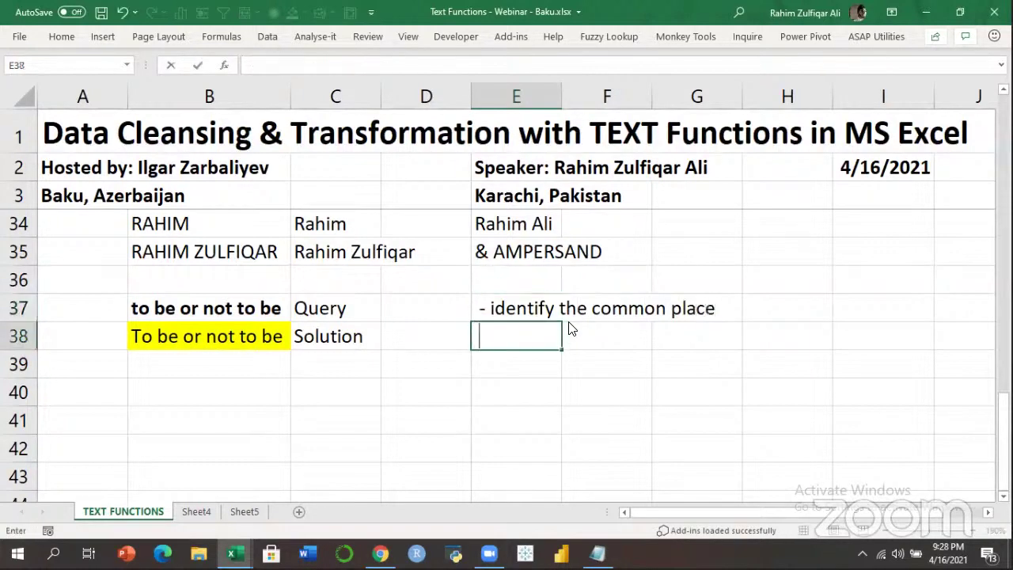
type("tify th")
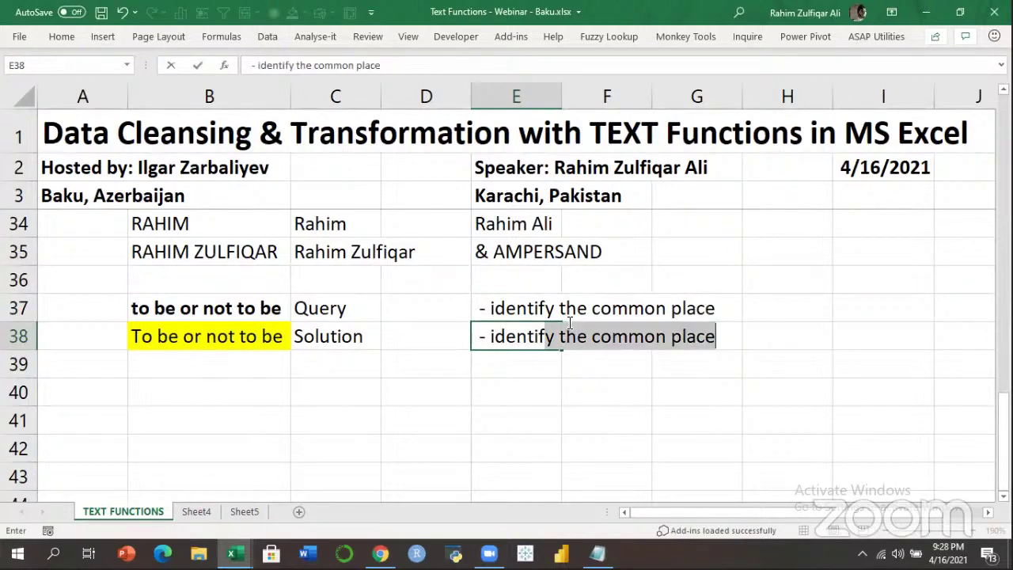
key("BackSpace")
key("BackSpace")
type("the common po")
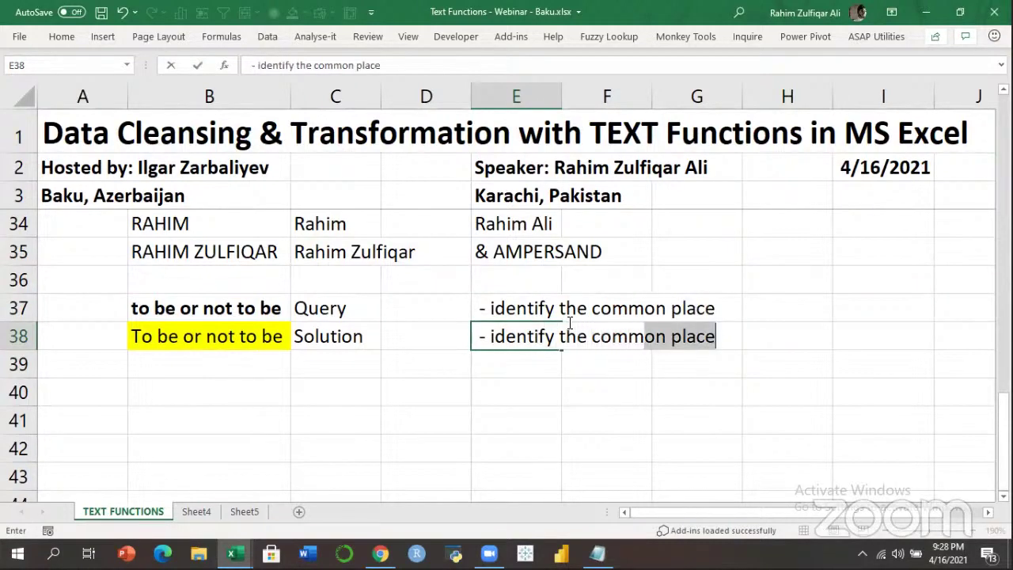
type("int")
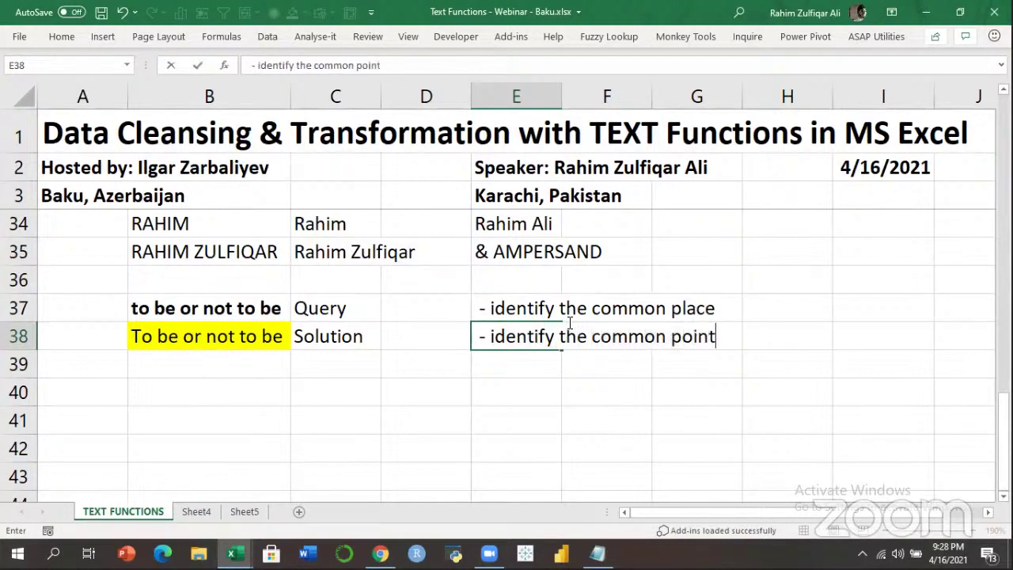
key("Return")
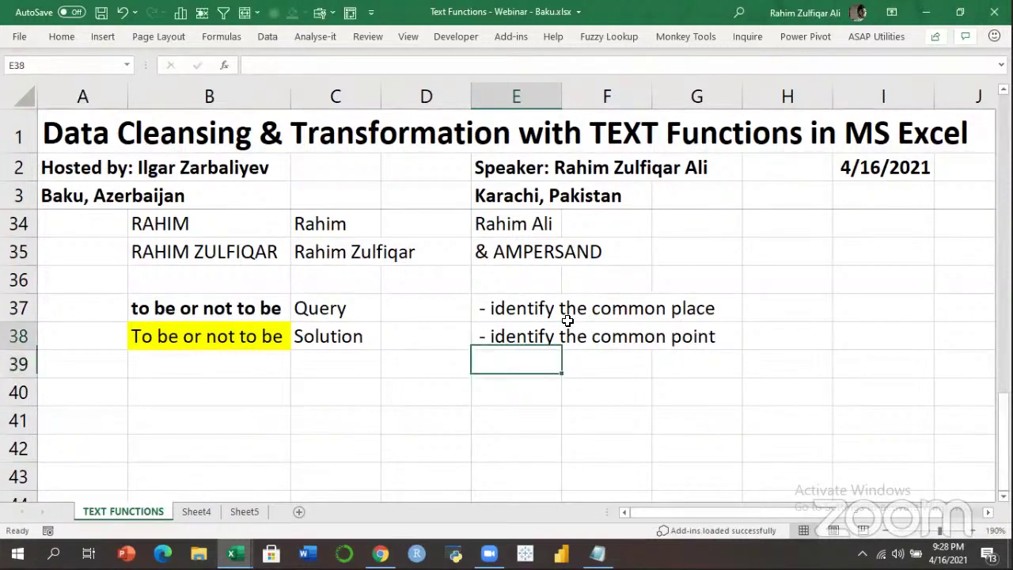
key("Up")
key("Up")
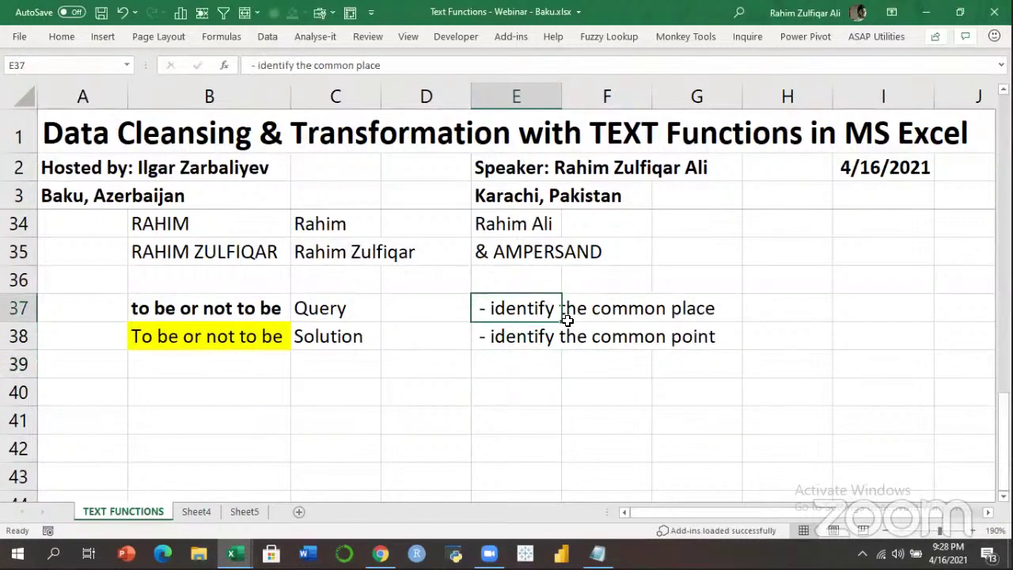
key("Down")
key("Down")
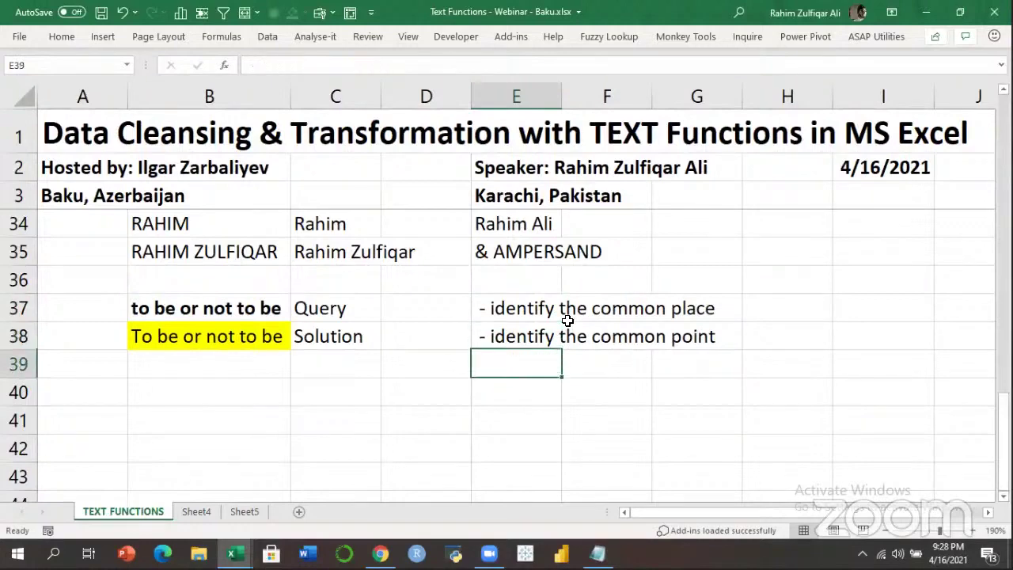
key("Down")
key("Left")
key("Left")
key("Left")
key("Up")
key("Up")
key("Up")
Compare the two phrases, then enter 'upper' in E40 and 'left' in E41.
key("Down")
key("Up")
key("Down")
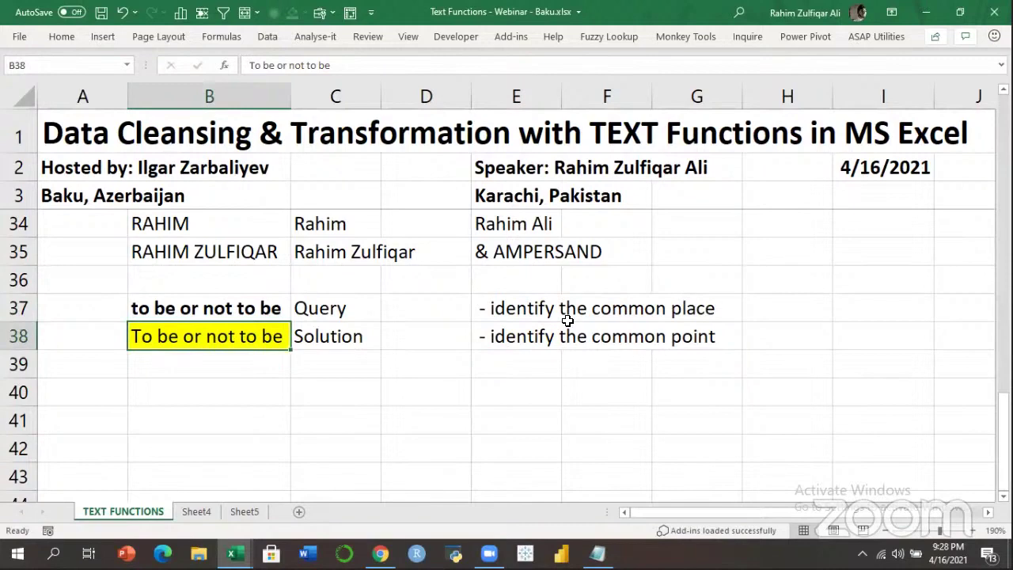
key("Up")
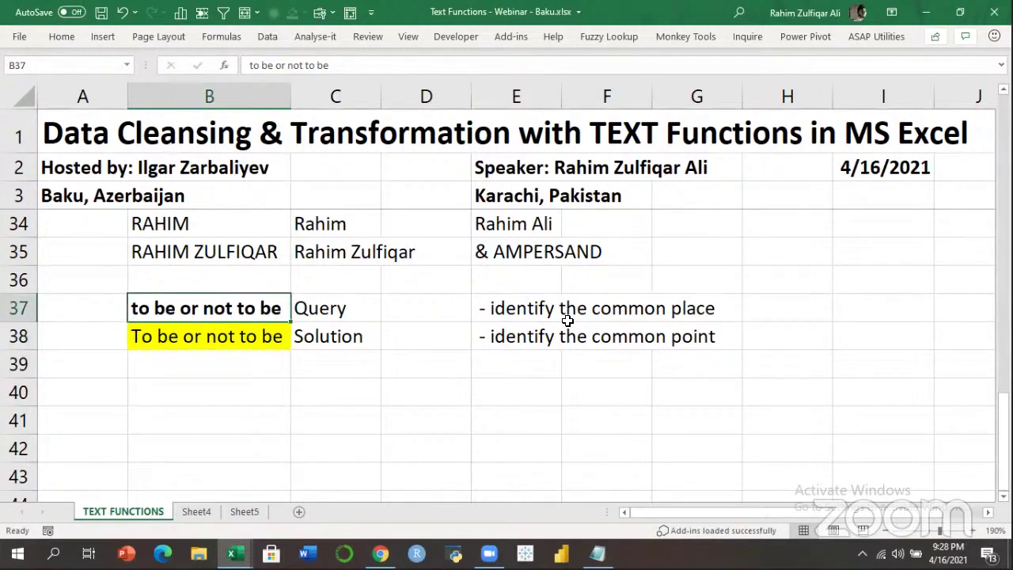
key("Down")
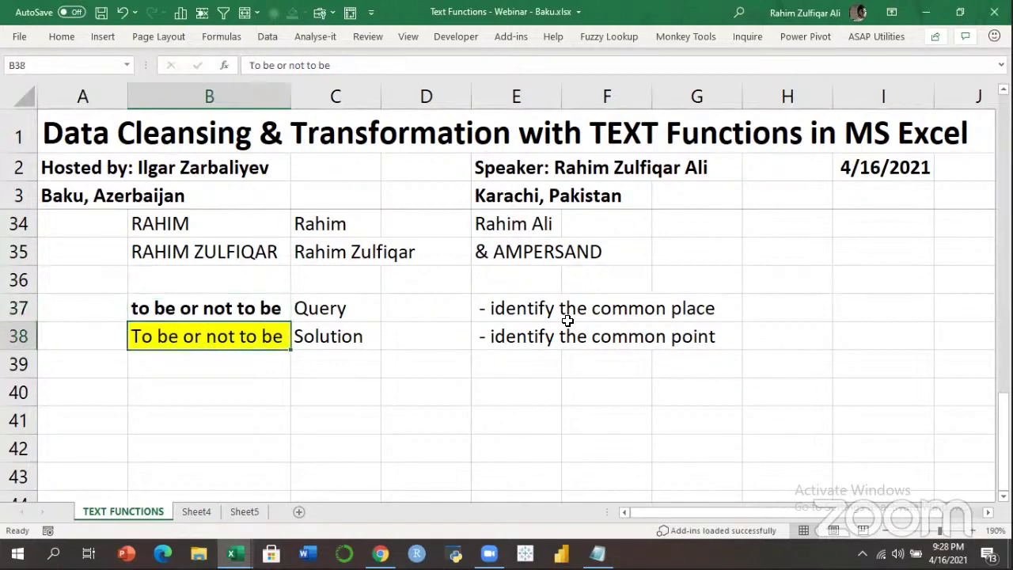
key("Down")
key("Down")
key("Right")
key("Right")
key("Right")
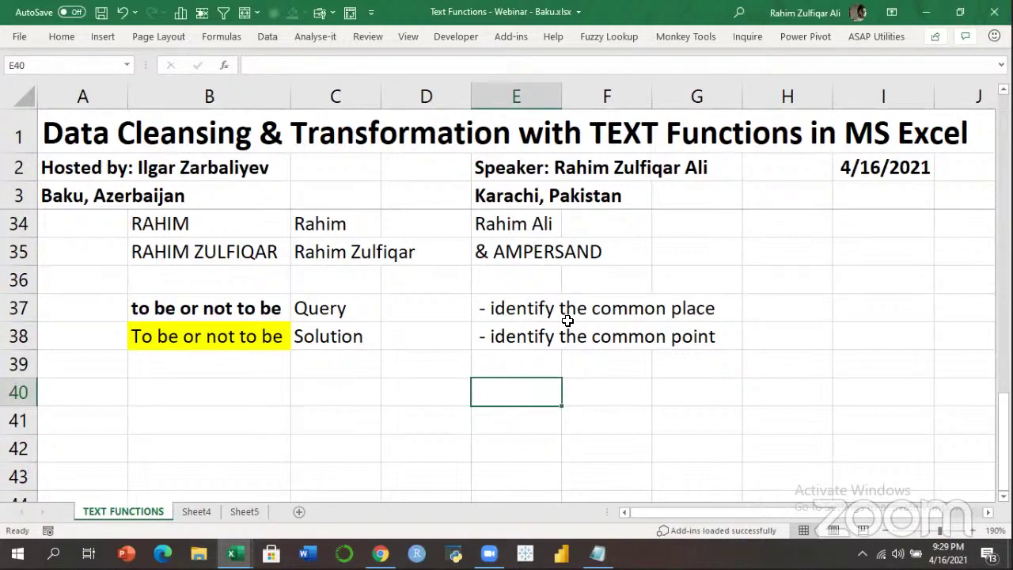
type("upper")
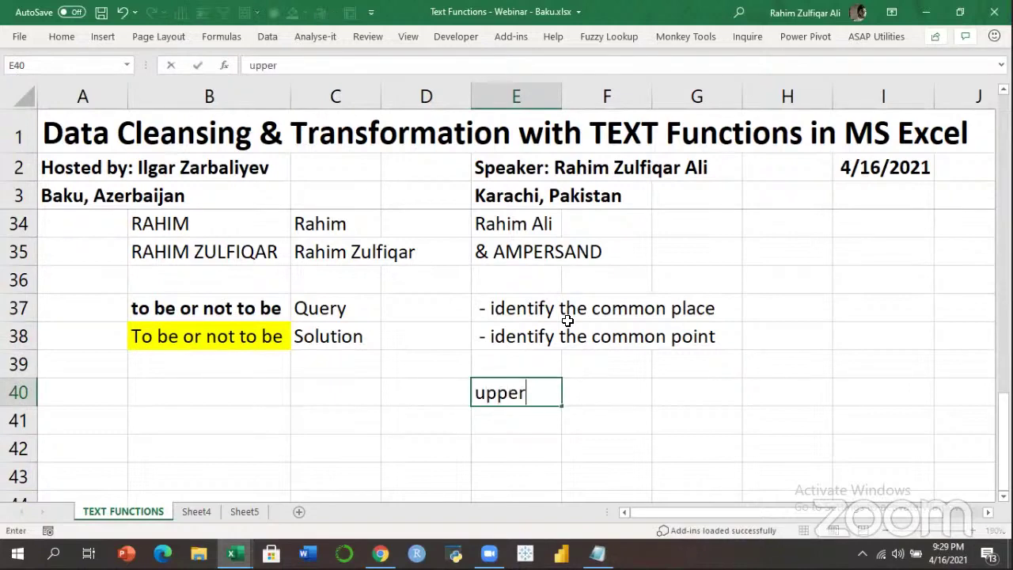
key("Return")
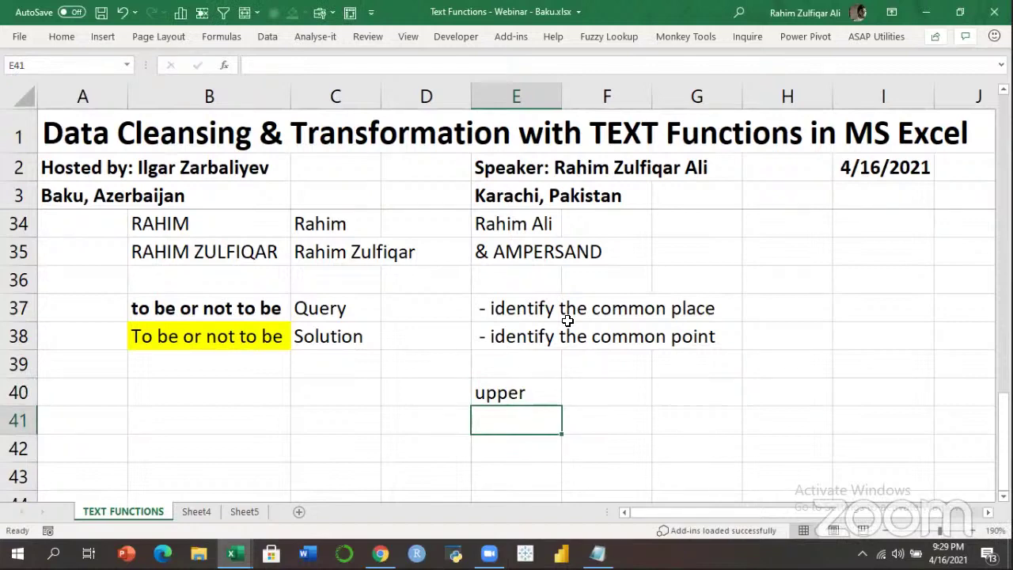
type("left")
key("Return")
Add 'mid' in E42 to complete the function list.
key("Up")
key("Up")
key("shift+Down")
key("Up")
key("Down")
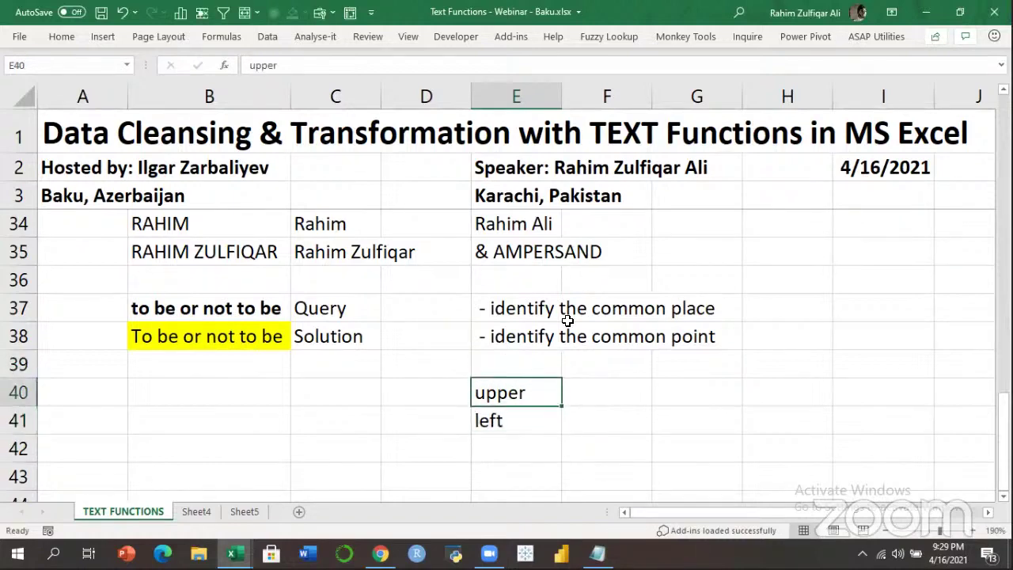
key("Down")
key("Up")
key("Down")
key("Up")
key("Left")
key("Left")
key("Left")
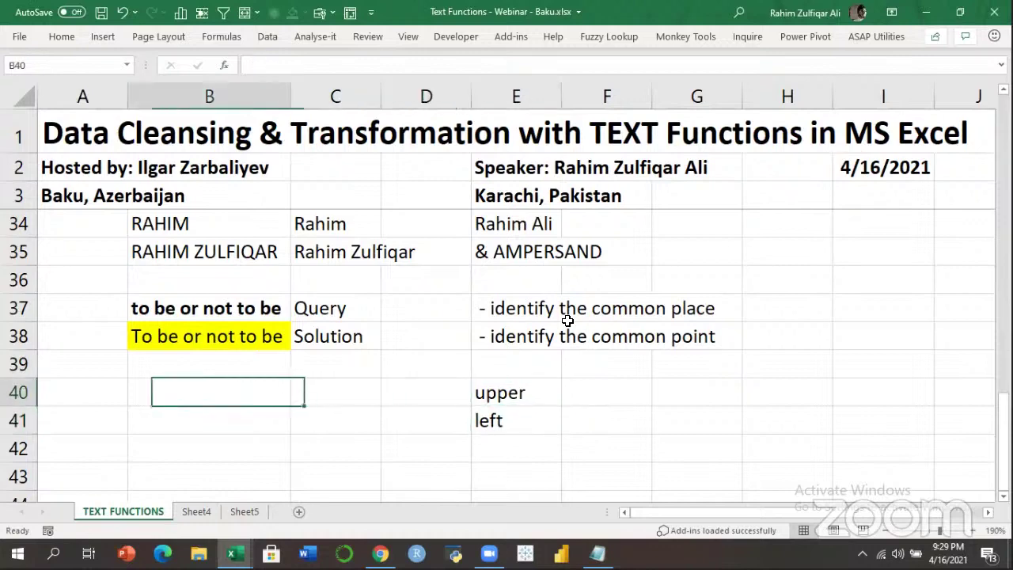
key("Up")
key("Up")
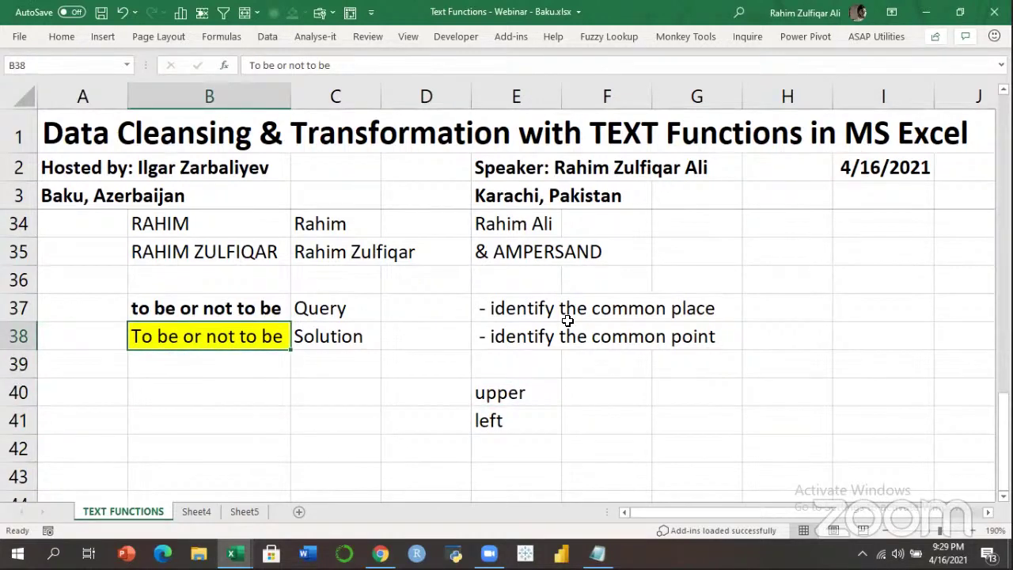
key("Right")
key("Right")
key("Right")
key("Down")
key("Down")
key("Down")
key("Down")
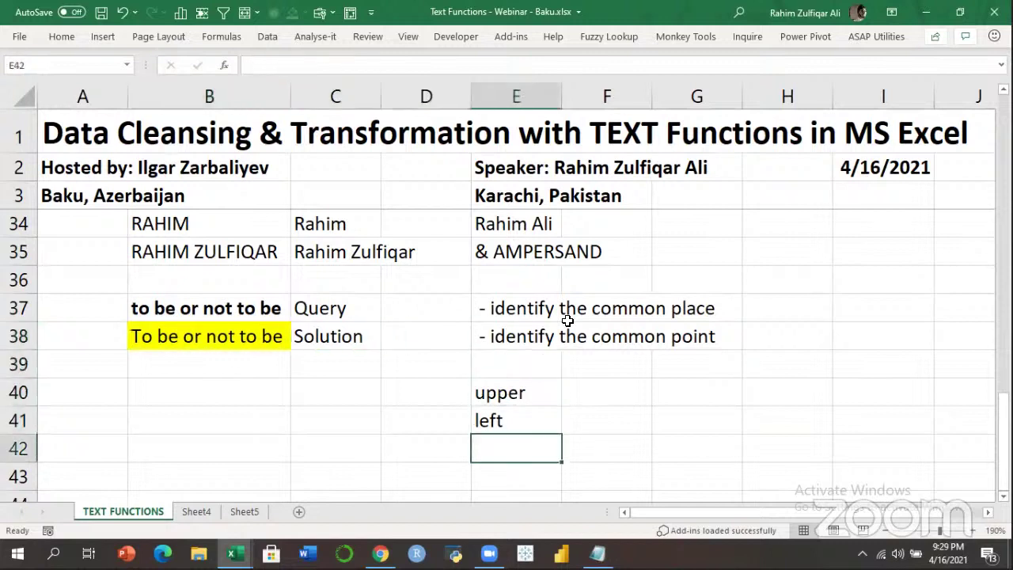
type("mid")
key("Return")
Start a new formula with '=' in cell B40.
key("Up")
key("Up")
key("Up")
key("Up")
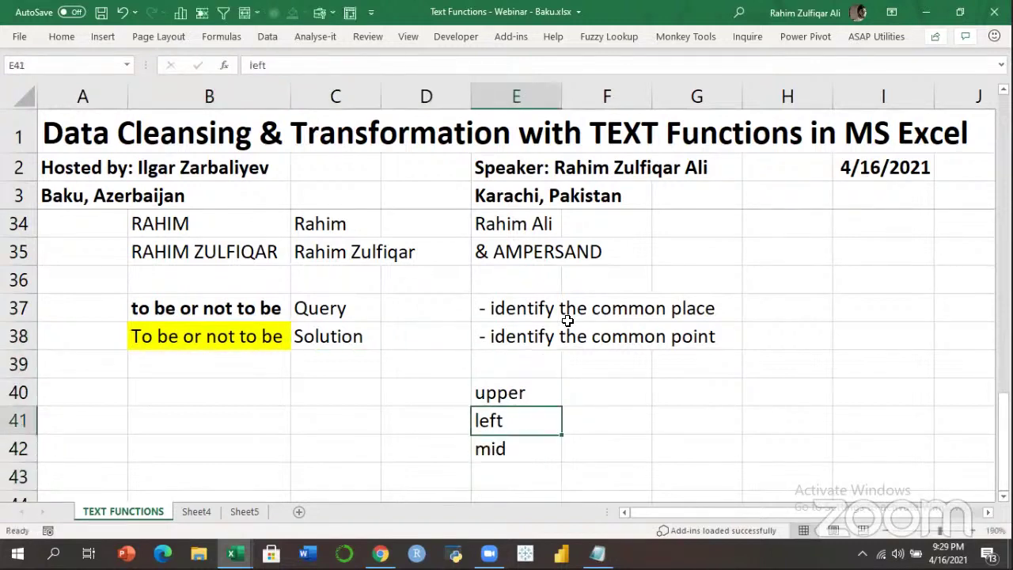
key("Left")
key("Left")
key("Down")
key("Down")
key("Left")
key("Up")
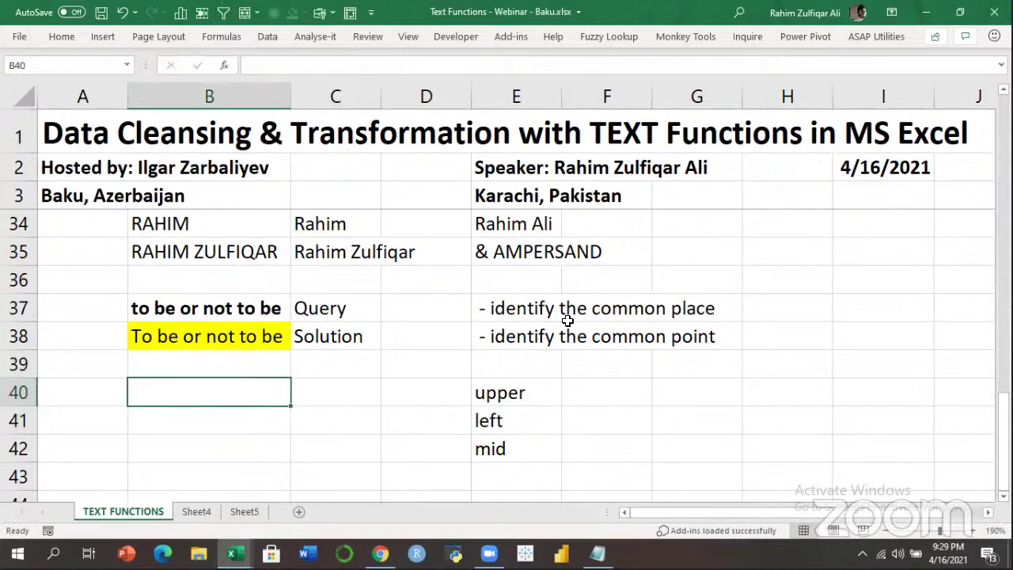
type("=")
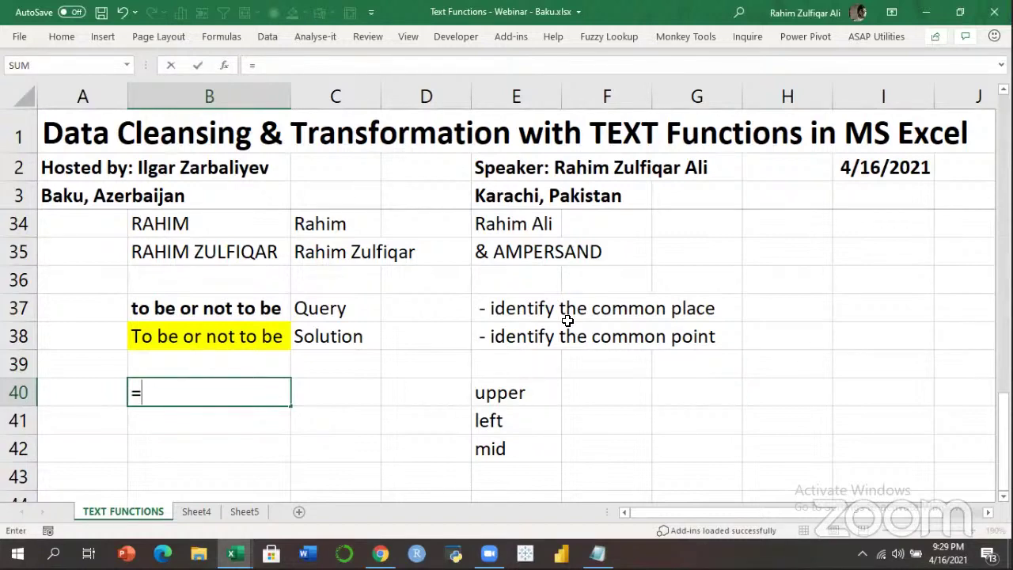
Enter =LEFT(B37,1) in B40 so it returns the phrase's first letter 't'.
type("left")
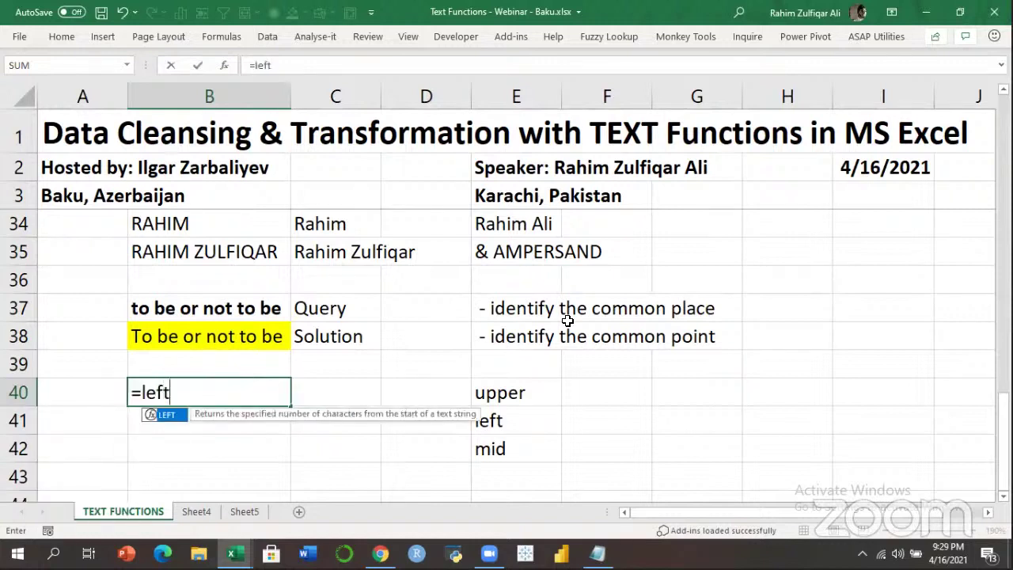
key("Tab")
key("Up")
key("Up")
key("Up")
type(",1")
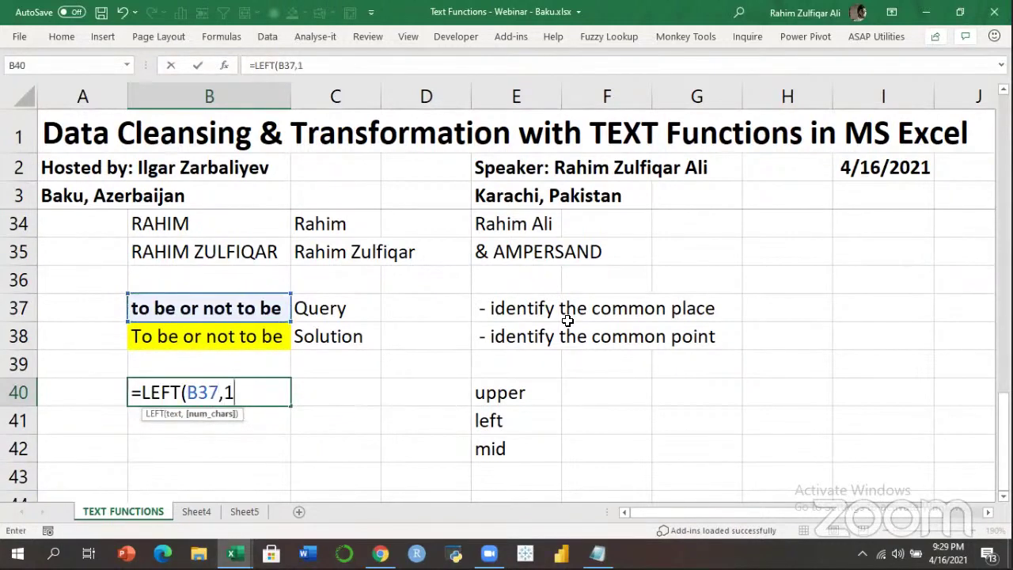
type(")")
key("Return")
key("Up")
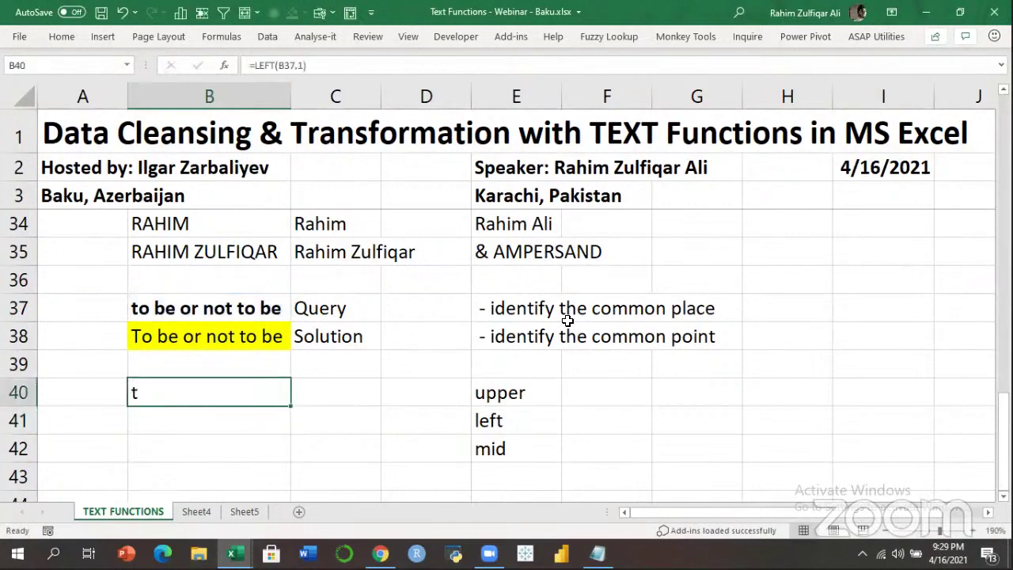
key("F2")
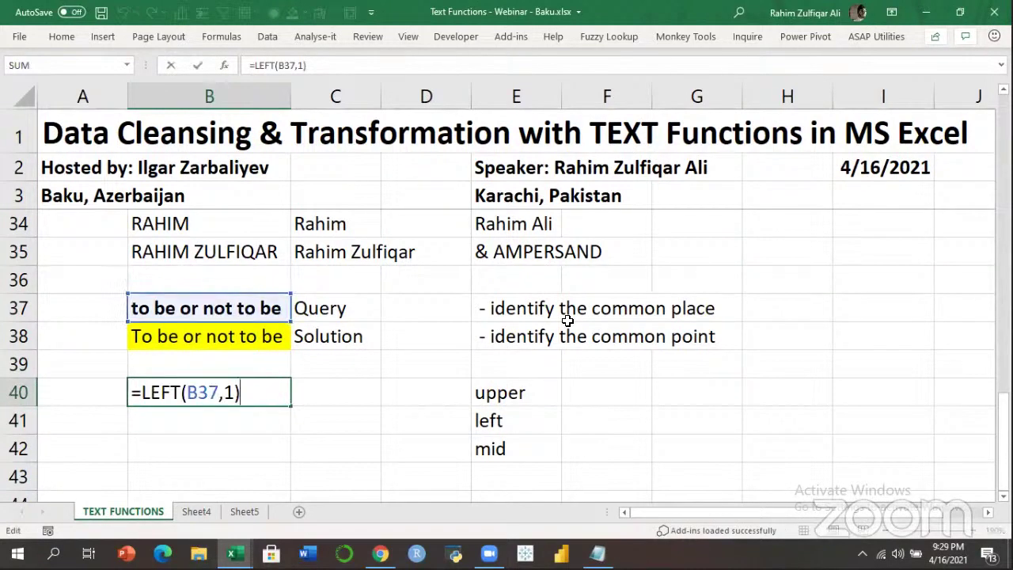
key("Return")
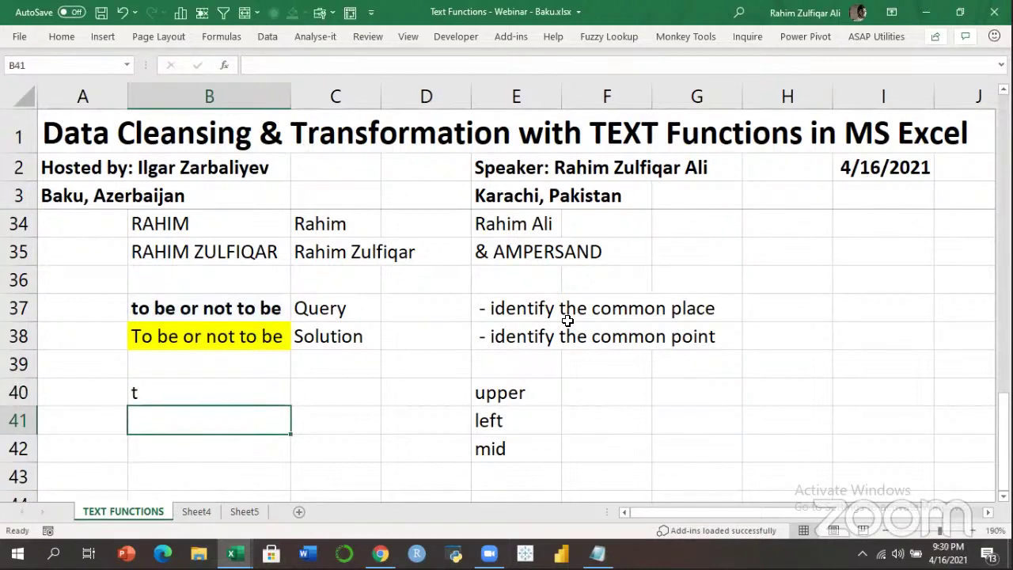
key("Up")
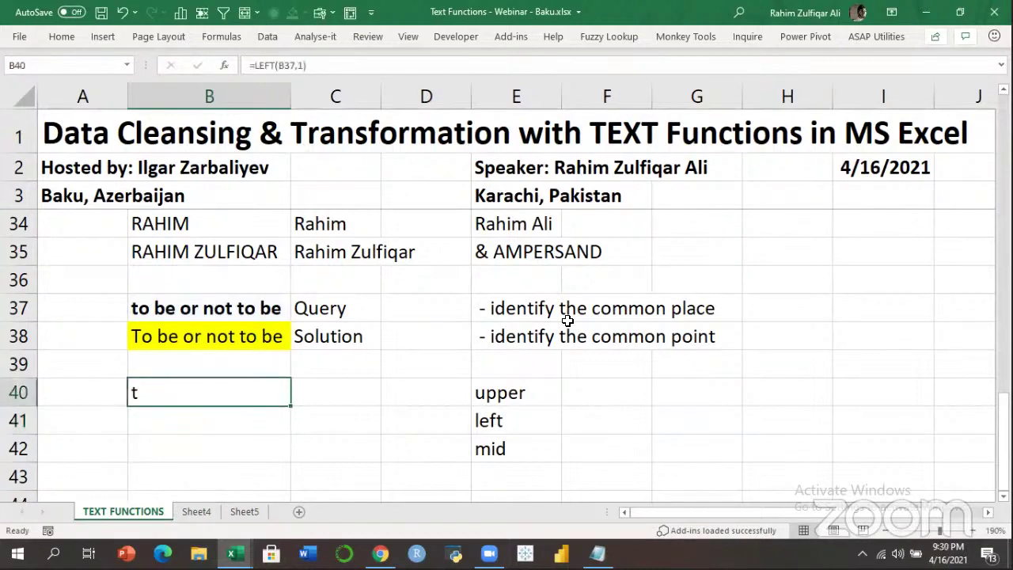
key("Down")
Enter =UPPER(B40) in B41 to capitalise that letter to 'T'.
type("=upp")
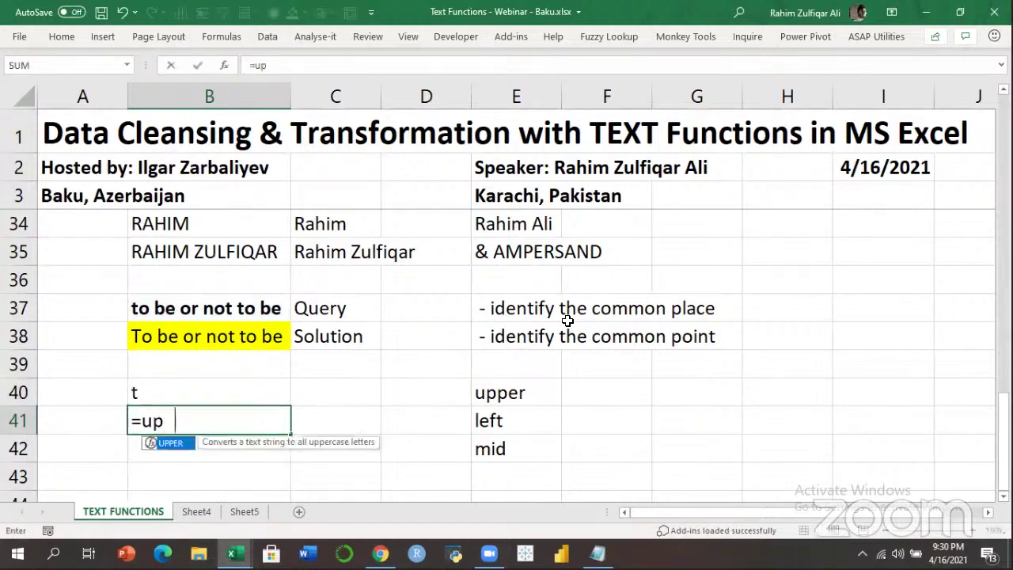
key("Tab")
key("Up")
type(")")
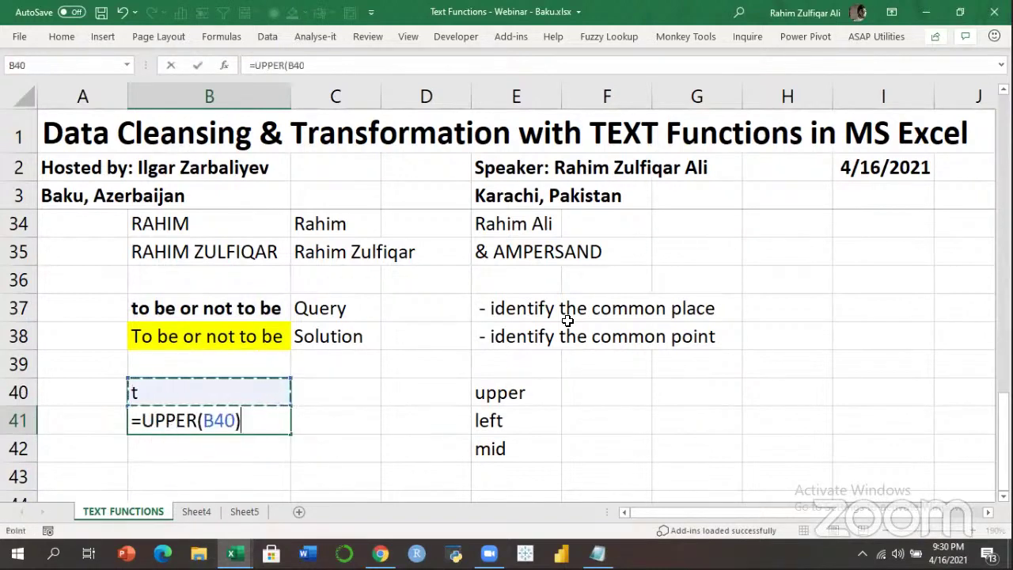
key("Return")
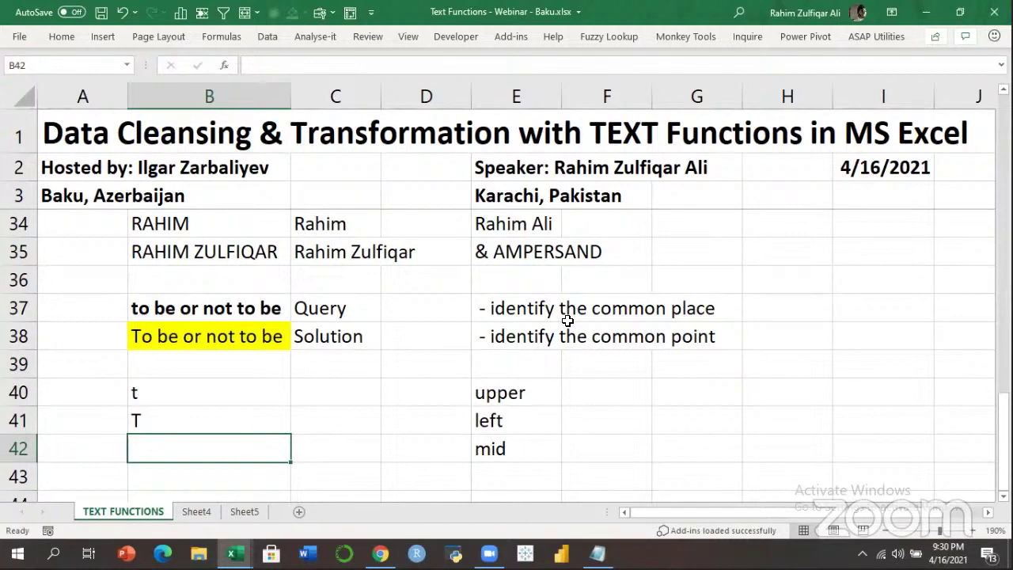
Enter =MID(B37,2,99) in B42 to return 'o be or not to be'.
type("=")
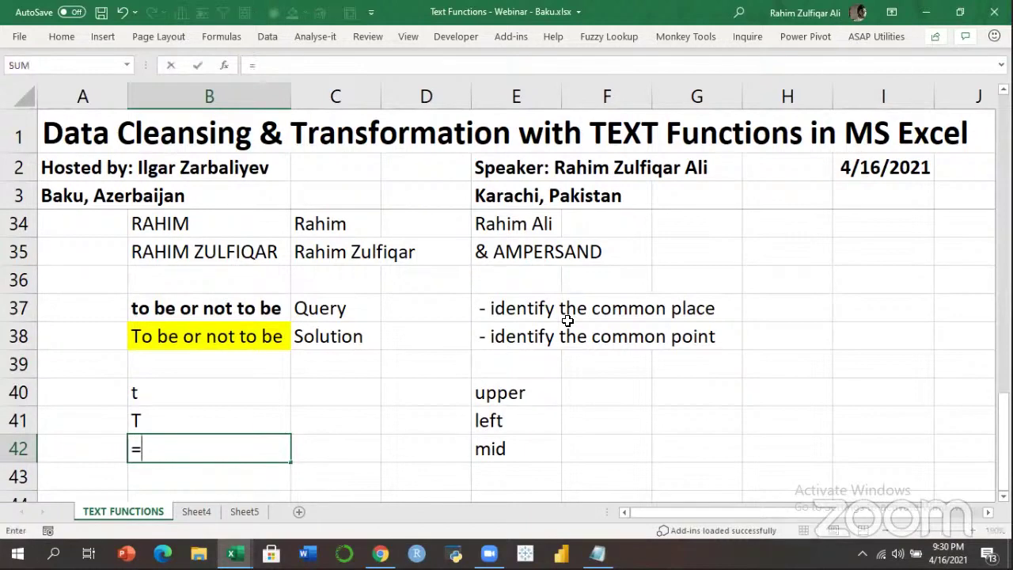
type("mid")
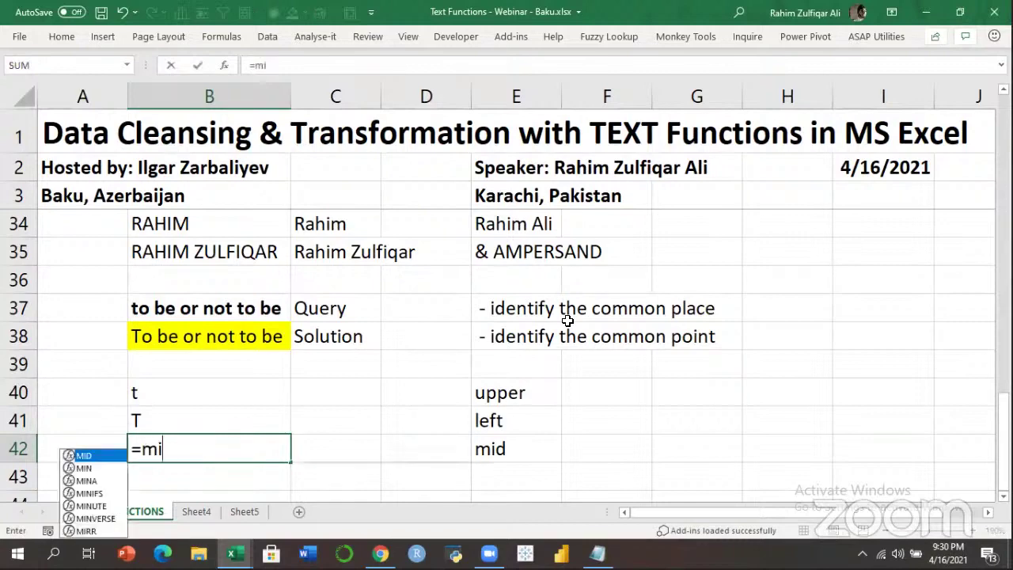
key("Tab")
key("Up")
key("Up")
key("Up")
key("Up")
key("Up")
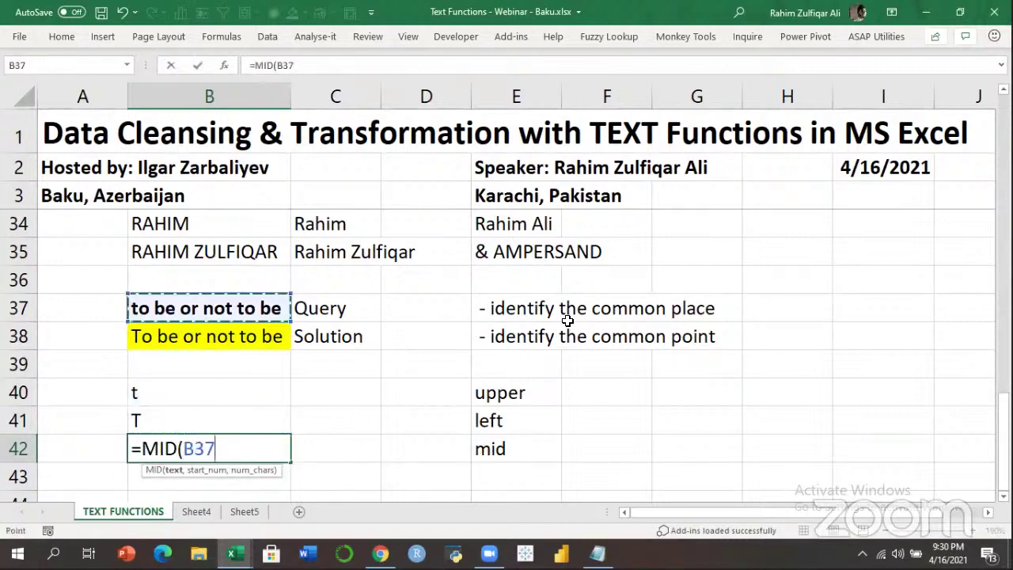
type(",2,")
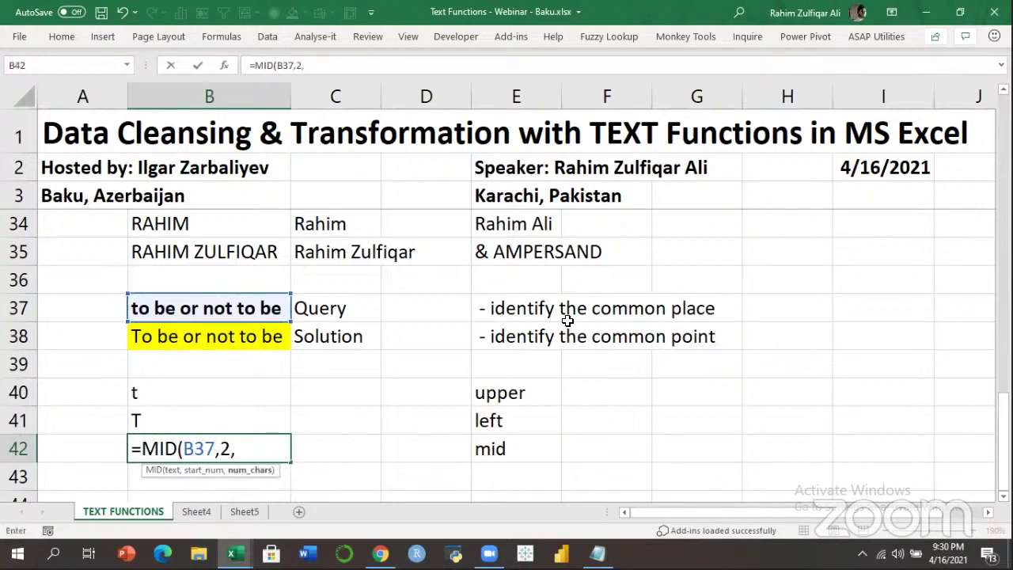
type("99)")
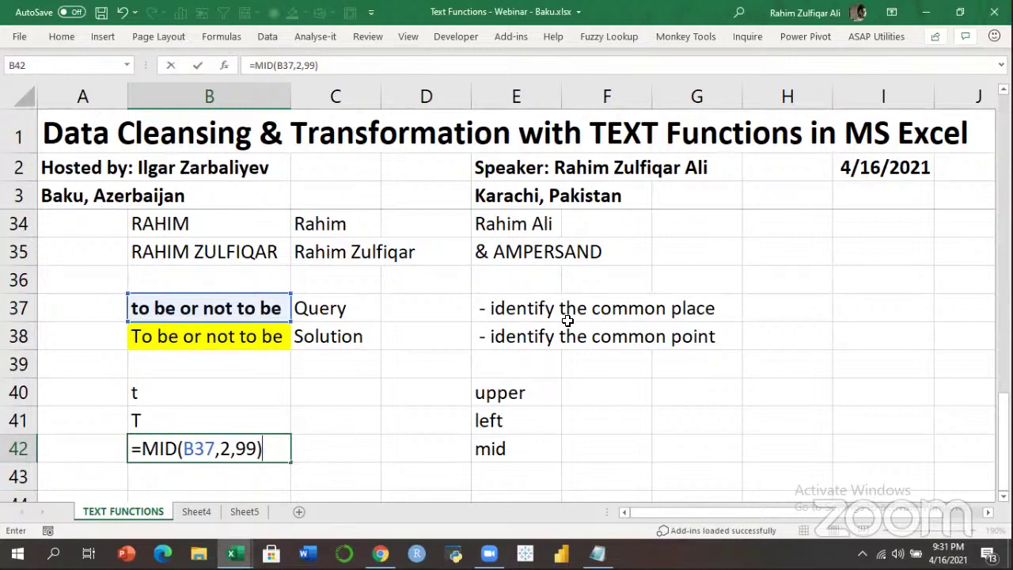
key("Return")
Review the LEFT, UPPER and MID formulas in B40:B42 and select that range.
key("Up")
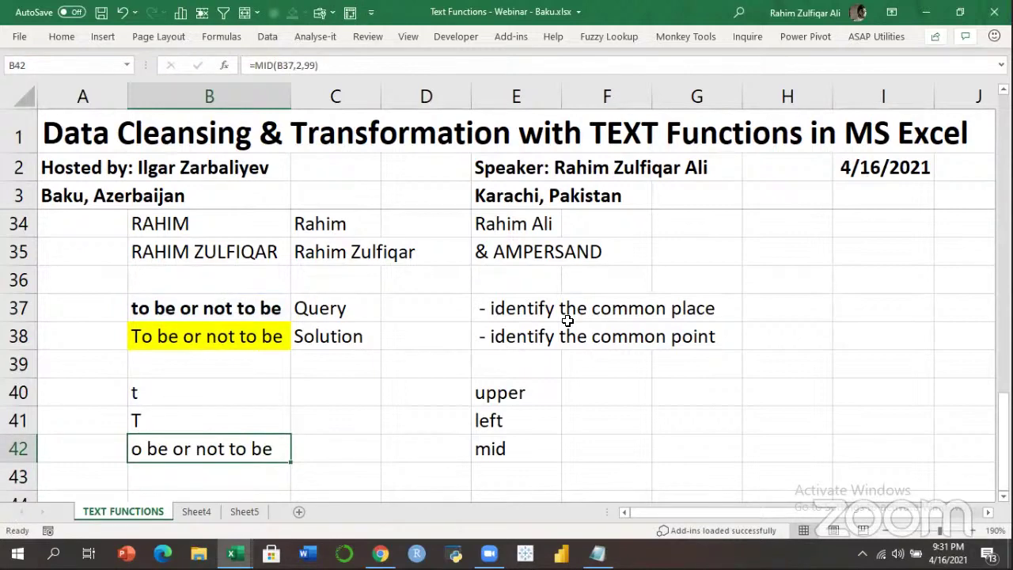
key("Up")
key("Up")
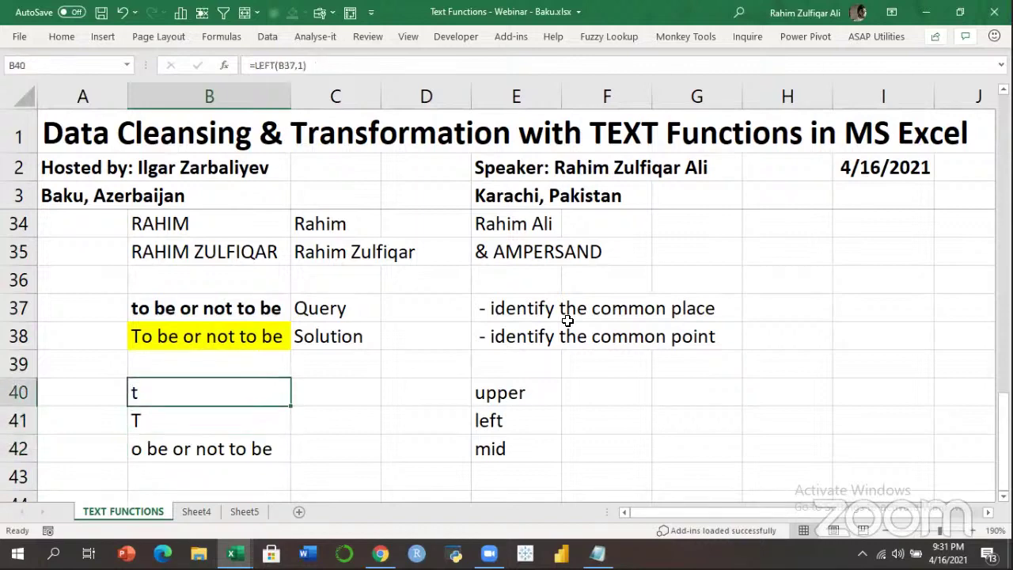
key("F2")
key("Return")
key("F2")
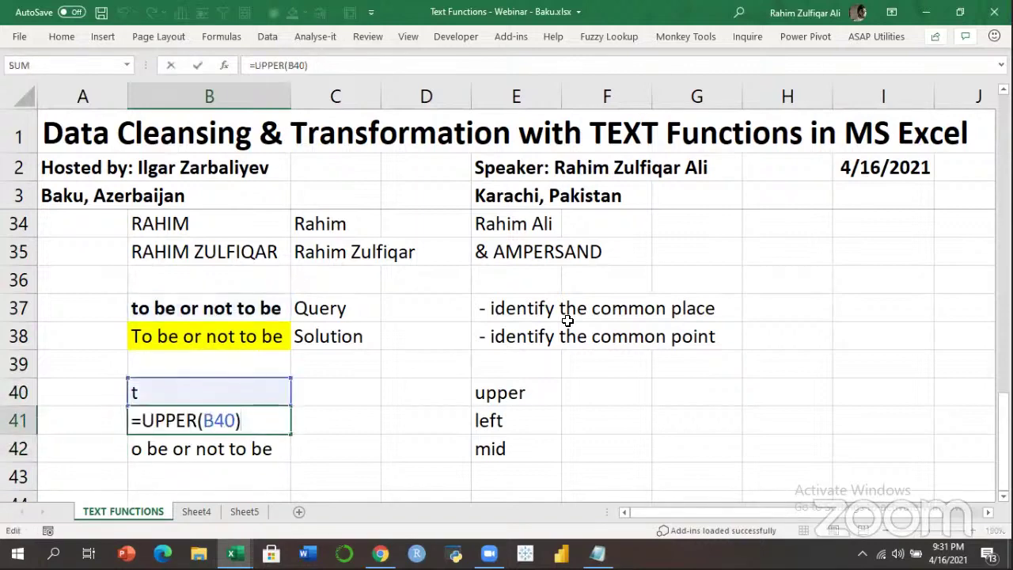
key("Return")
key("F2")
key("ctrl+Return")
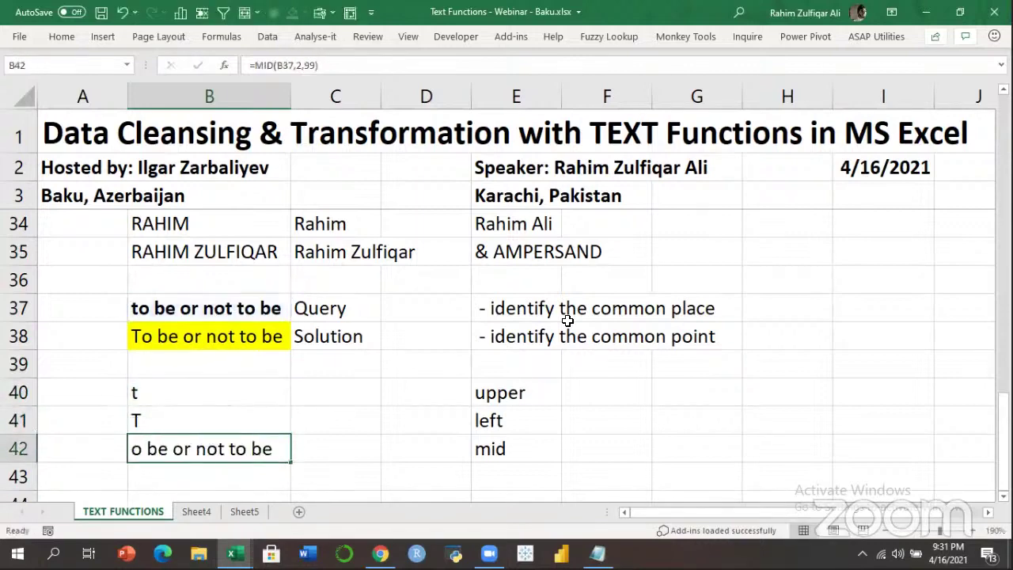
key("shift+Up")
key("shift+Up")
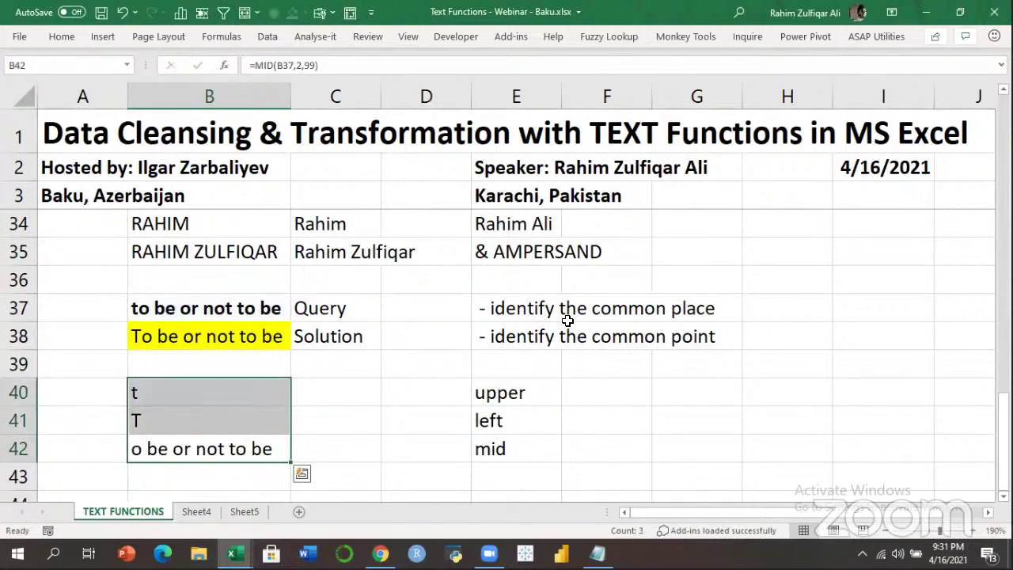
Clear B40:B42 and start B40 with =UPPER(LEFT(B37,1).
key("Delete")
key("Up")
key("Up")
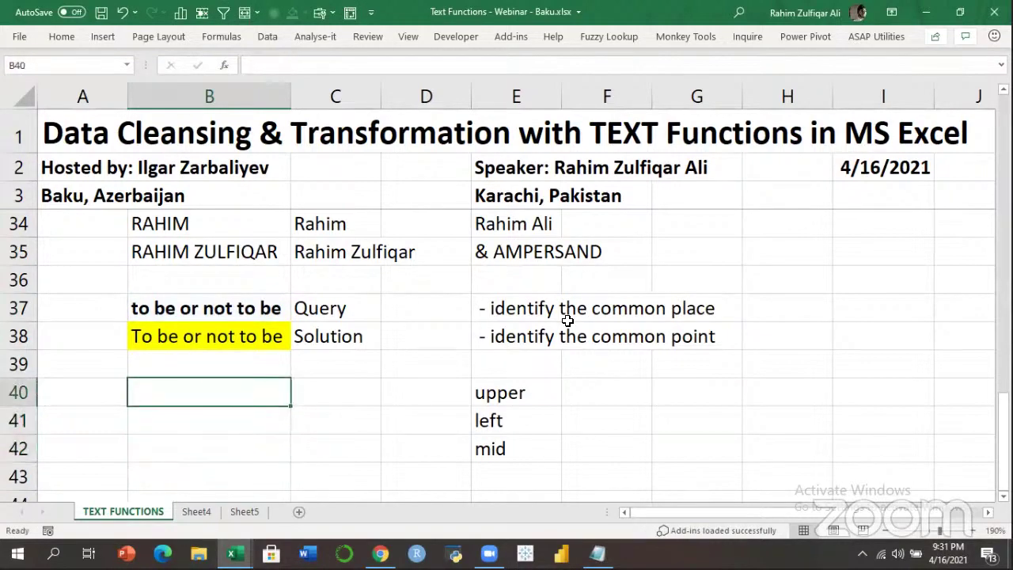
type("=")
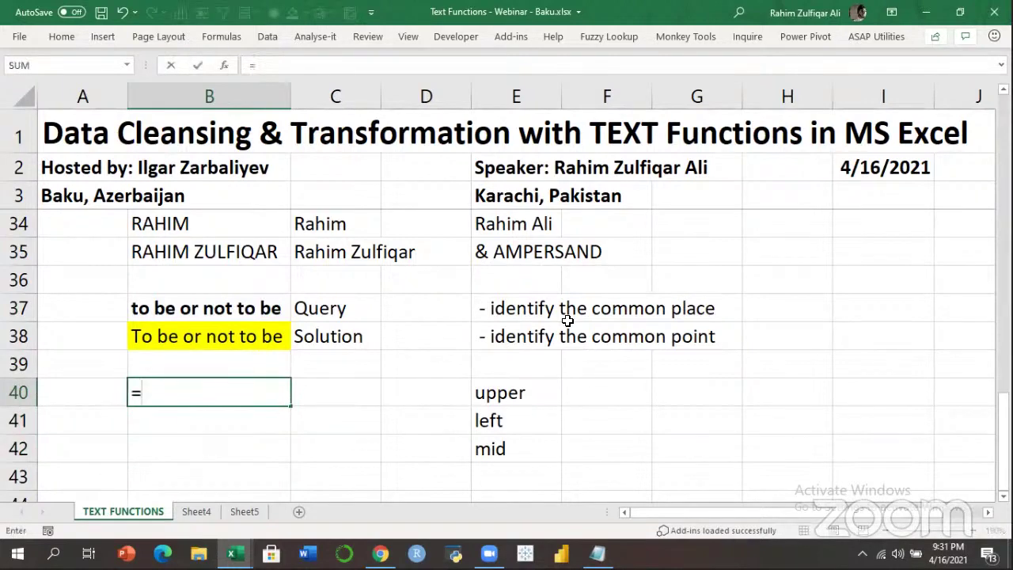
type("upp")
key("Tab")
type("left")
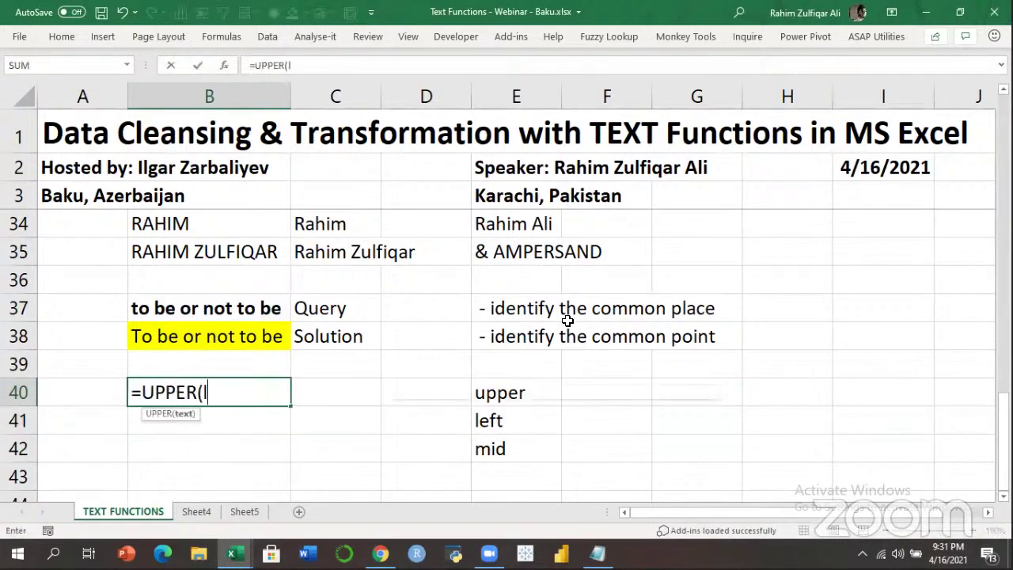
key("Tab")
key("Up")
key("Up")
key("Up")
type(",1)")
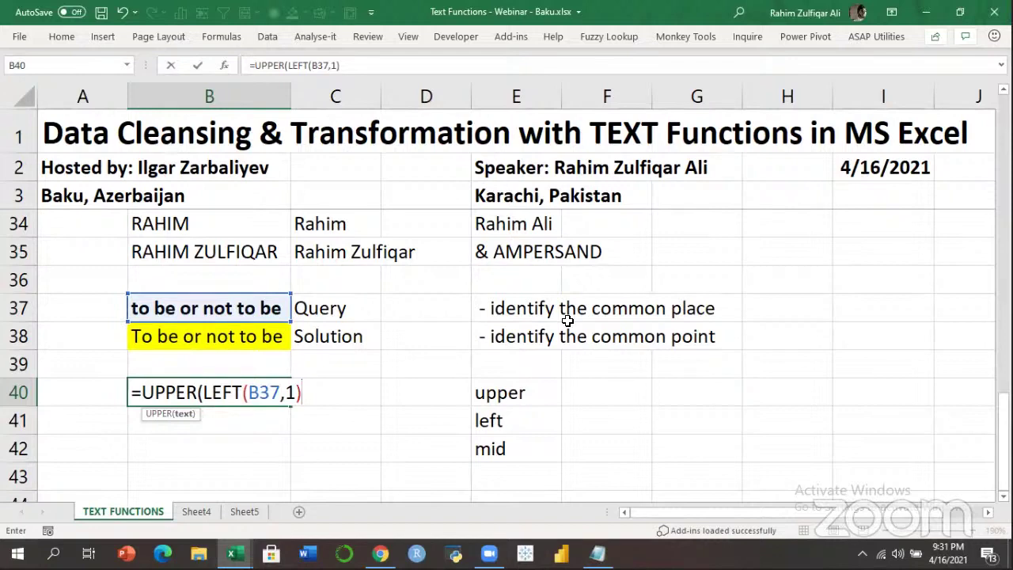
Append &MID(B37,2,99), enter it accepting Excel's correction, and reopen B40's formula.
type("&mid")
key("Tab")
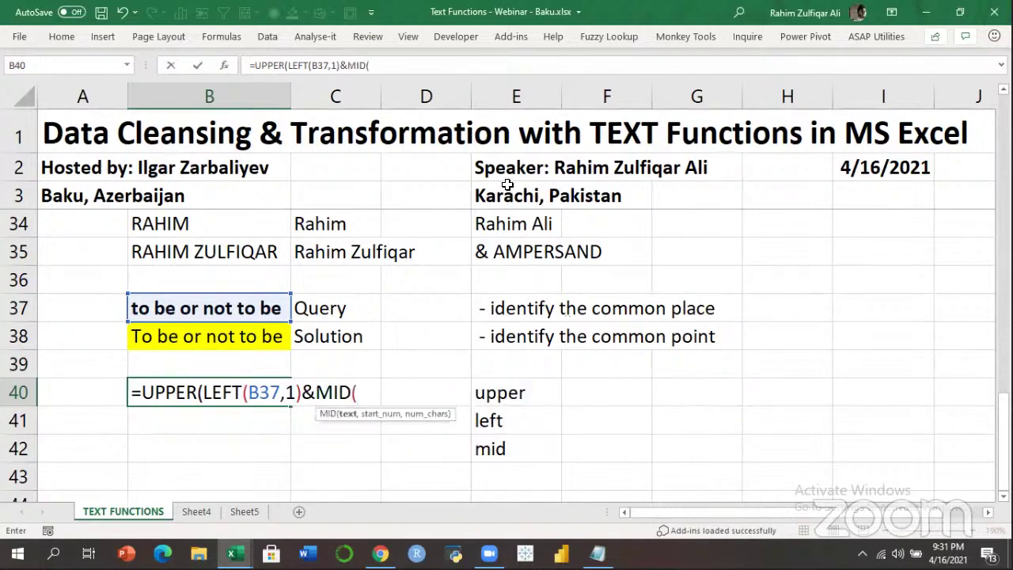
left_click(274, 307)
type(",2,99)")
key("Return")
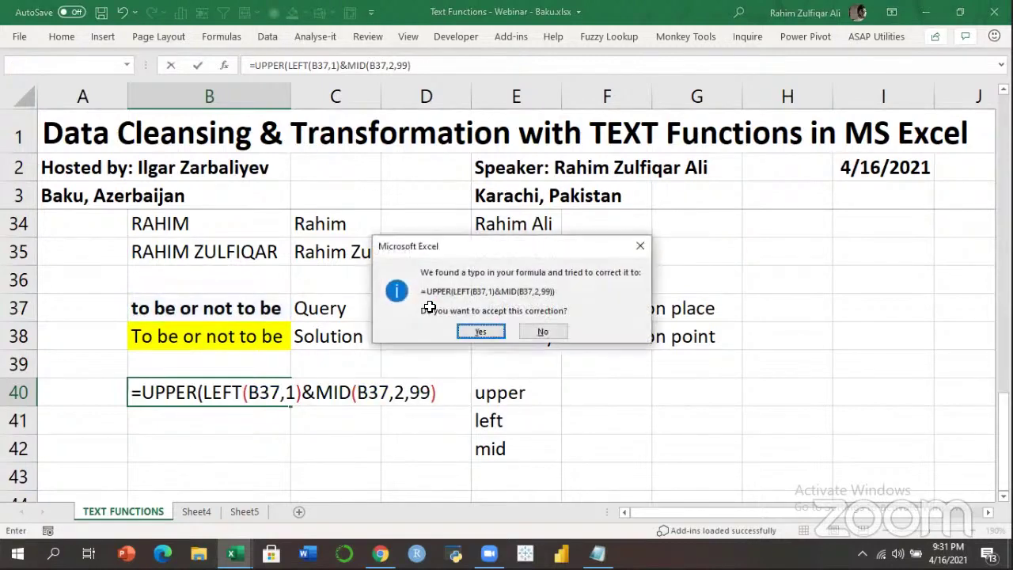
key("Return")
key("Up")
key("F2")
Rewrite B40's formula as =LEFT(UPPER(B37),1)&MID(B37,2,99).
key("Left")
key("Left")
key("Left")
key("Left")
key("Left")
key("Left")
key("Left")
key("Left")
key("Left")
key("Left")
key("Left")
key("Left")
key("Left")
key("Left")
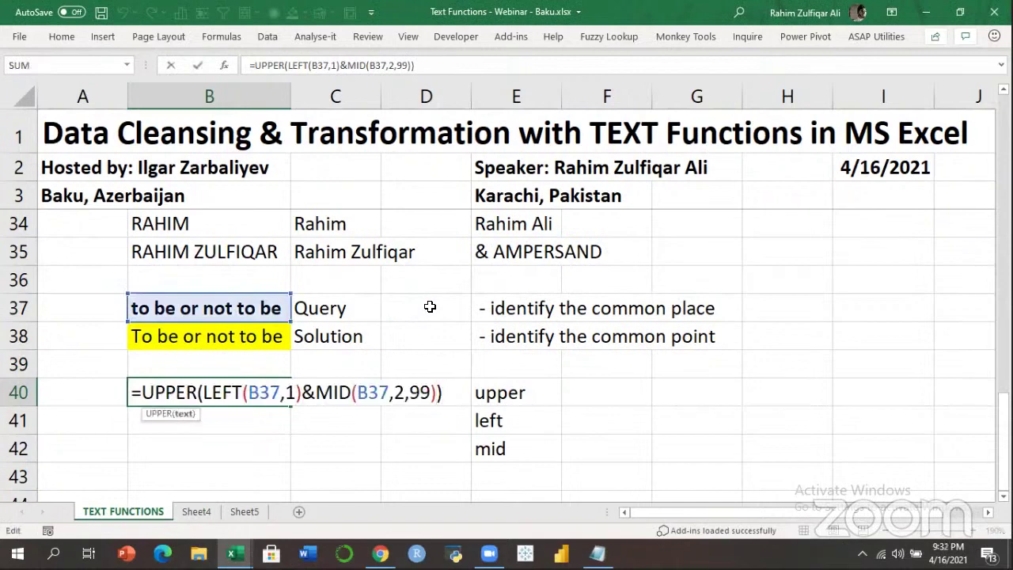
key("Left")
key("Left")
key("Right")
key("Right")
key("Left")
key("BackSpace")
key("BackSpace")
key("BackSpace")
key("BackSpace")
key("BackSpace")
key("BackSpace")
key("BackSpace")
key("BackSpace")
key("BackSpace")
key("BackSpace")
key("BackSpace")
key("BackSpace")
key("BackSpace")
key("BackSpace")
key("BackSpace")
key("BackSpace")
key("BackSpace")
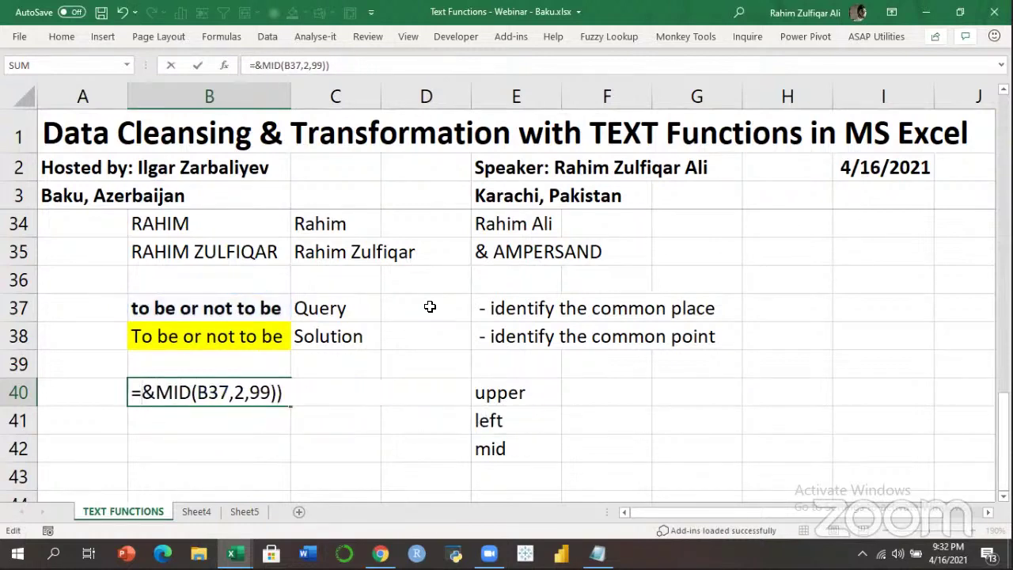
type("le")
key("Tab")
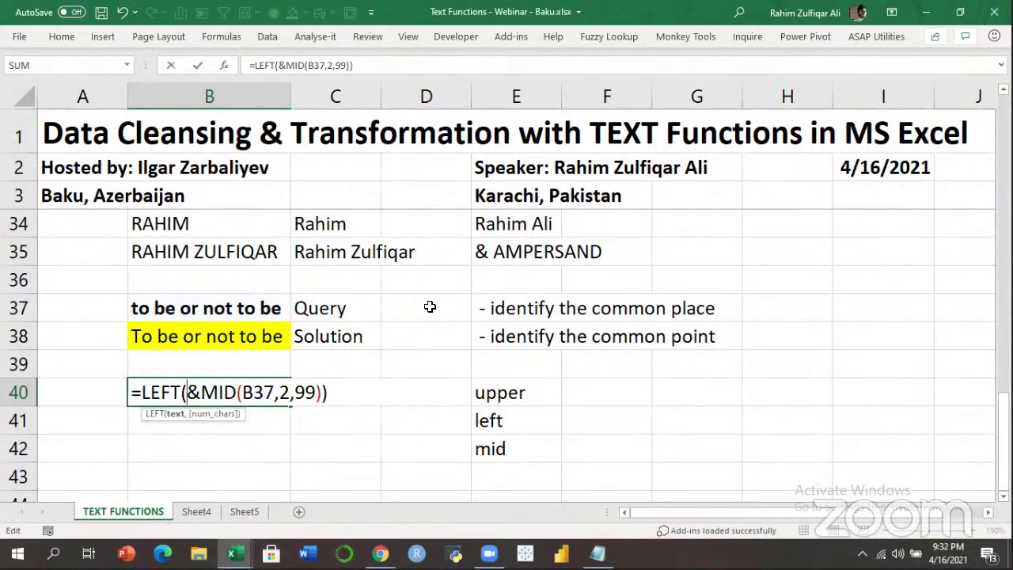
type("up")
key("Tab")
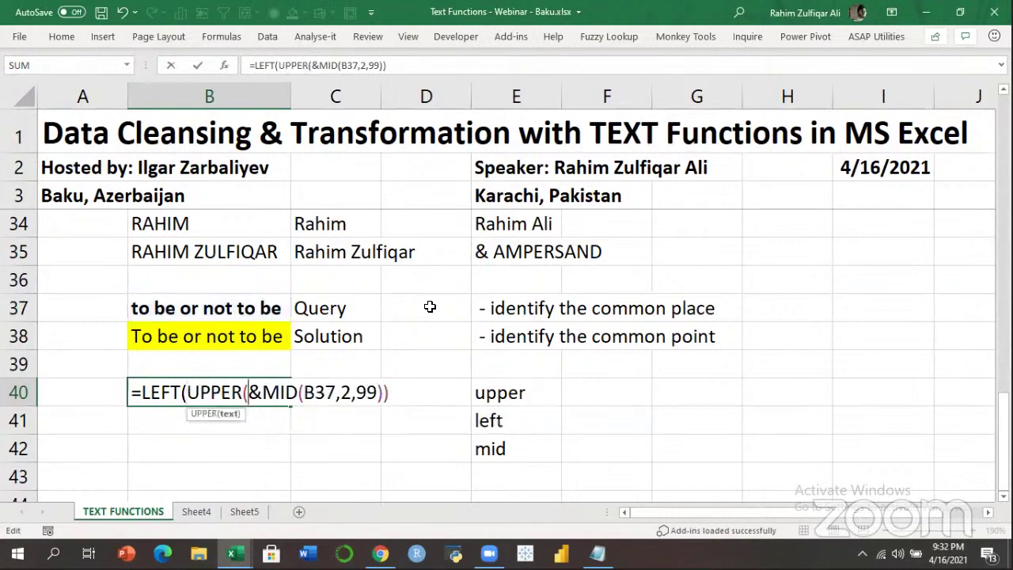
left_click(288, 308)
type("),1)")
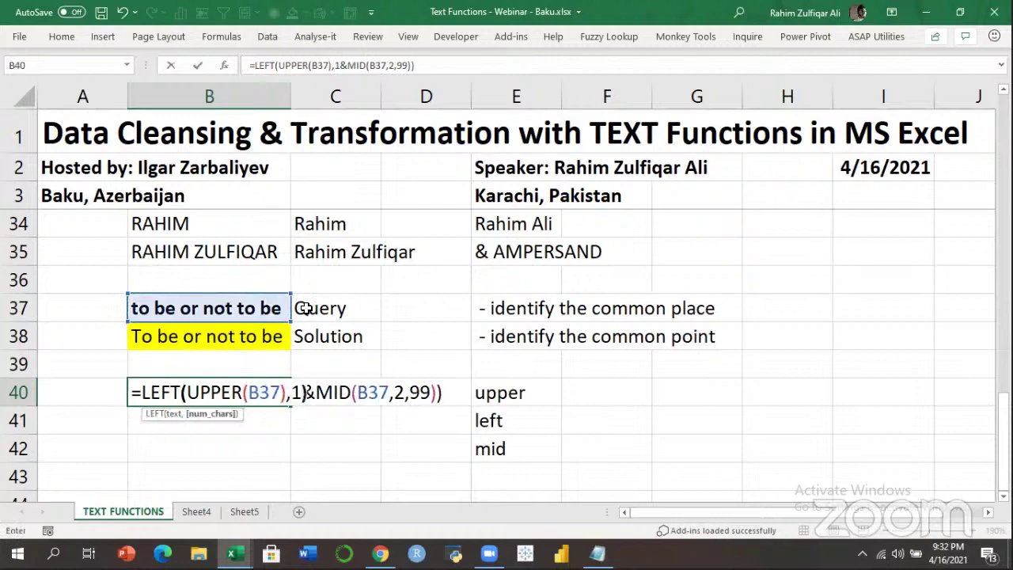
key("Return")
key("Return")
key("Up")
Inspect the LEFT, UPPER and MID arguments in B40's formula, then commit it to show 'To be or not to be'.
key("F2")
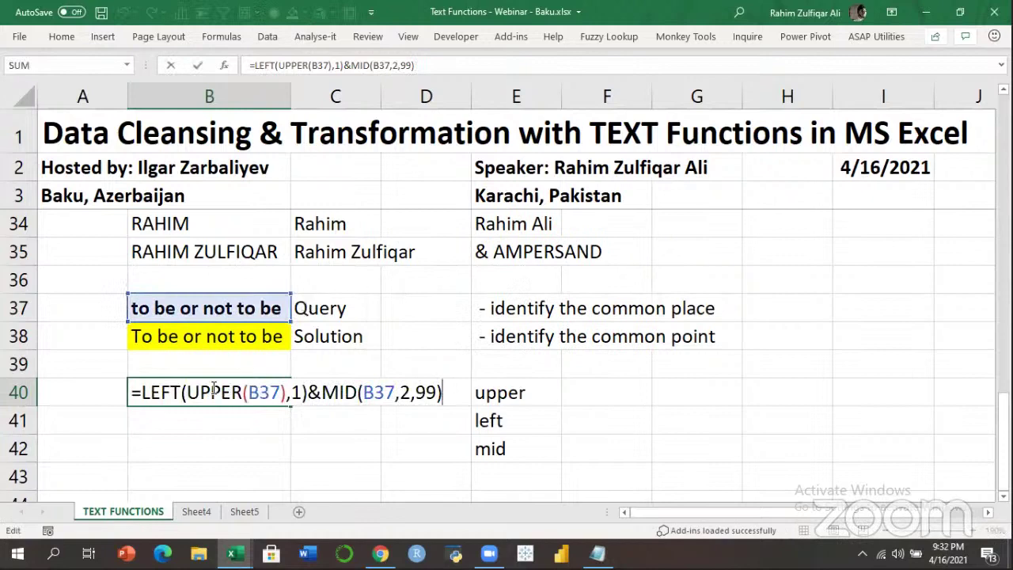
left_click(162, 393)
left_click(220, 393)
left_click(288, 394)
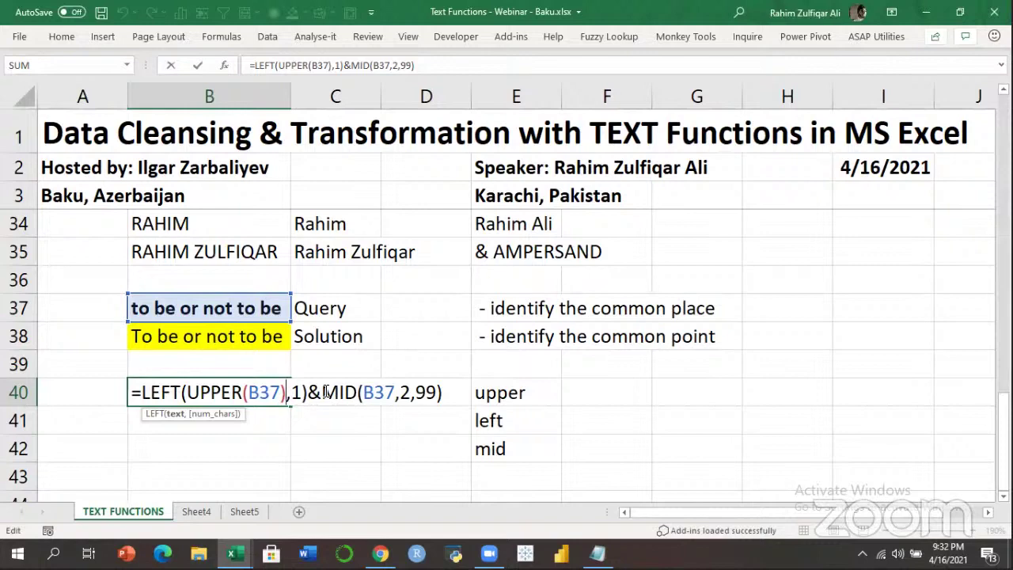
key("Left")
key("Left")
key("Left")
key("Left")
key("Left")
key("Left")
key("Left")
key("Left")
key("Left")
key("Left")
key("Left")
key("Right")
key("shift+Right")
key("shift+Right")
key("shift+Right")
key("shift+Right")
key("shift+Right")
key("shift+Right")
key("shift+Right")
key("shift+Right")
key("shift+Right")
key("shift+Right")
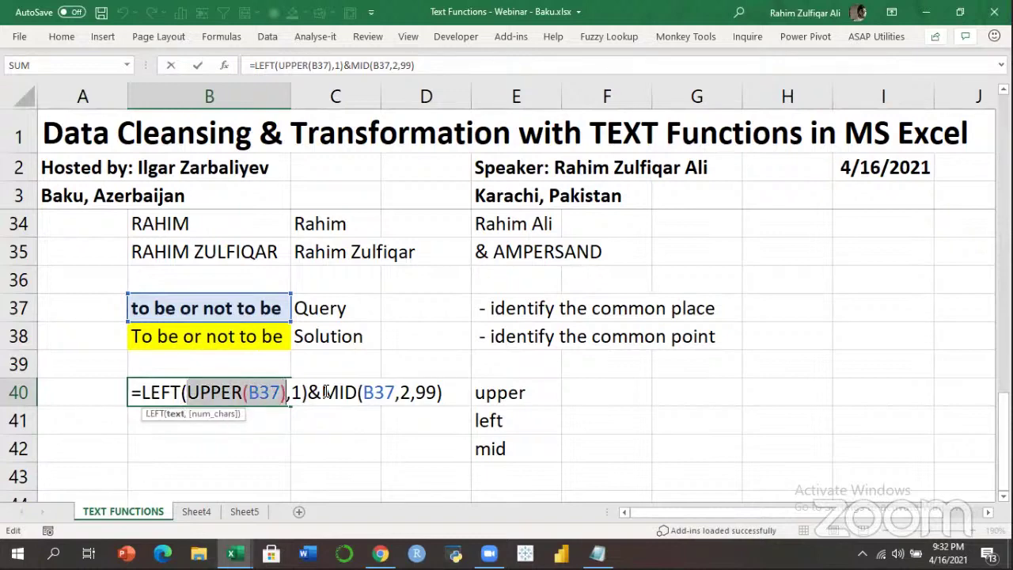
key("Left")
key("Left")
key("Left")
key("Left")
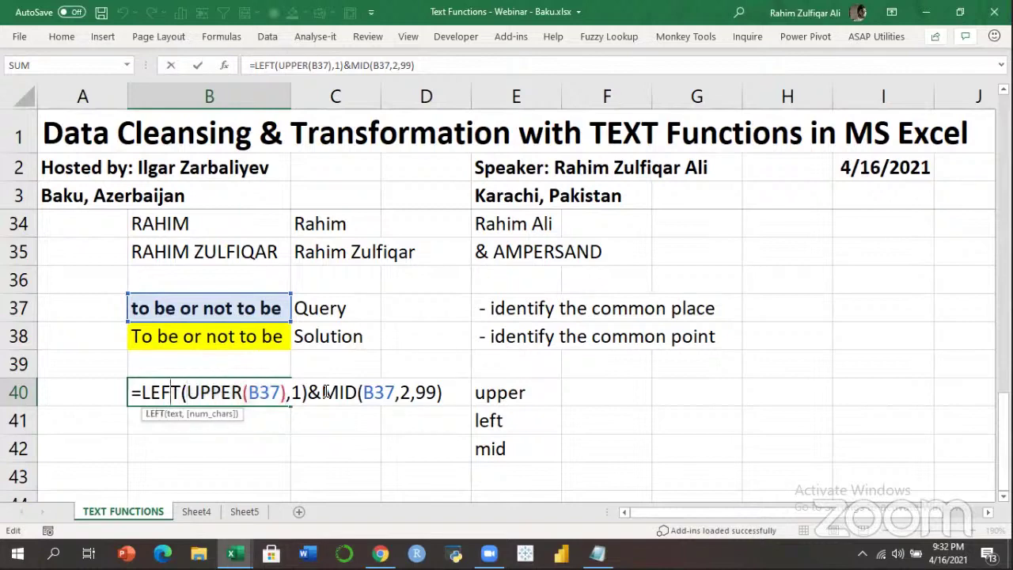
key("Right")
key("Right")
key("Right")
key("Right")
key("Left")
key("shift+Right")
key("shift+Right")
key("shift+Right")
key("shift+Right")
key("shift+Right")
key("shift+Right")
key("shift+Right")
key("shift+Right")
key("shift+Right")
key("shift+Right")
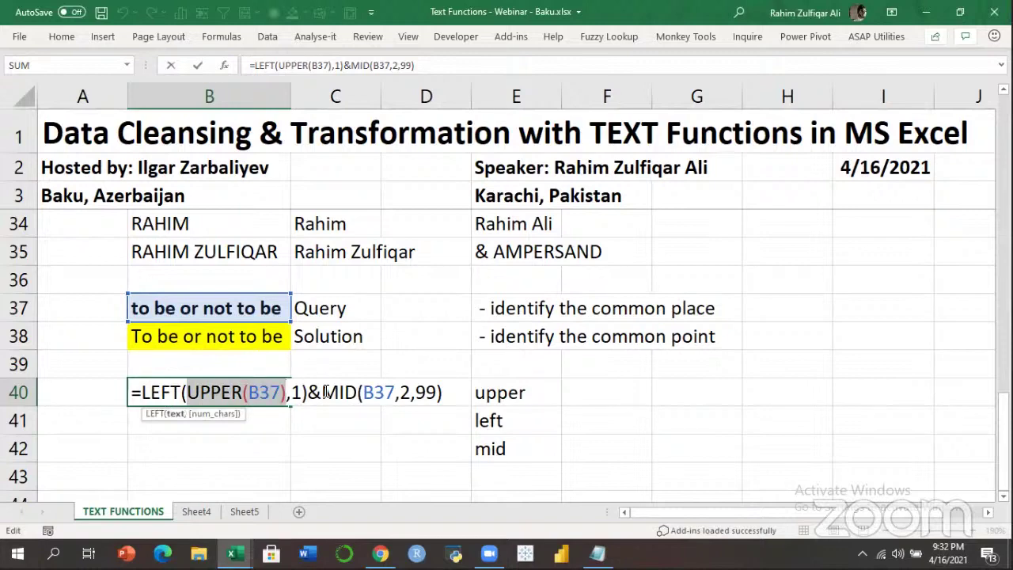
key("Left")
key("Left")
key("Left")
key("Left")
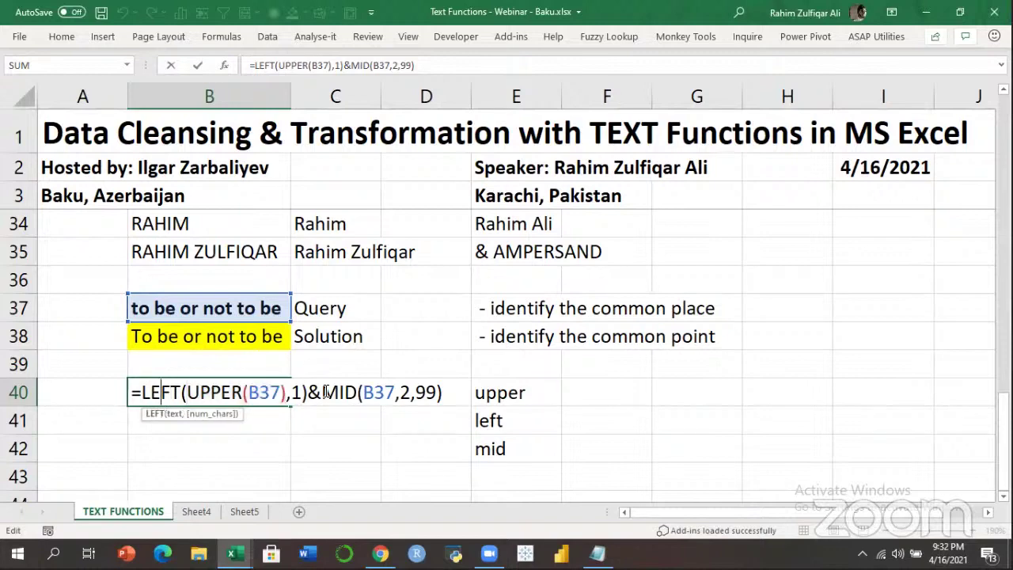
key("Right")
key("Right")
key("Right")
key("Right")
key("Right")
key("Right")
key("Right")
key("Right")
key("Right")
key("Right")
key("Right")
key("Right")
key("Right")
key("Right")
key("Right")
key("Right")
key("Right")
key("Right")
key("Right")
key("Right")
key("Right")
key("Right")
key("Right")
key("Right")
key("Right")
key("Right")
key("Right")
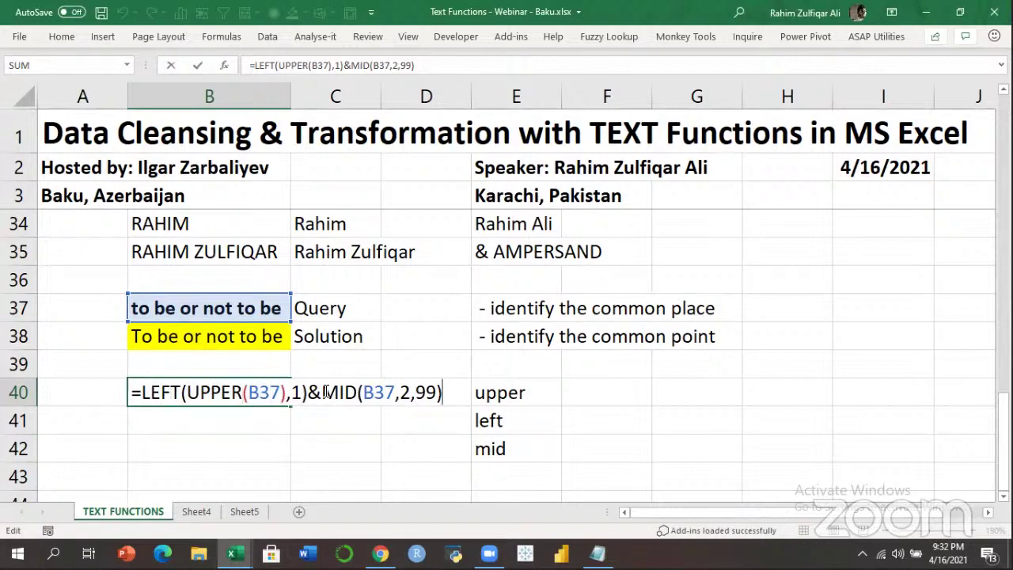
key("Return")
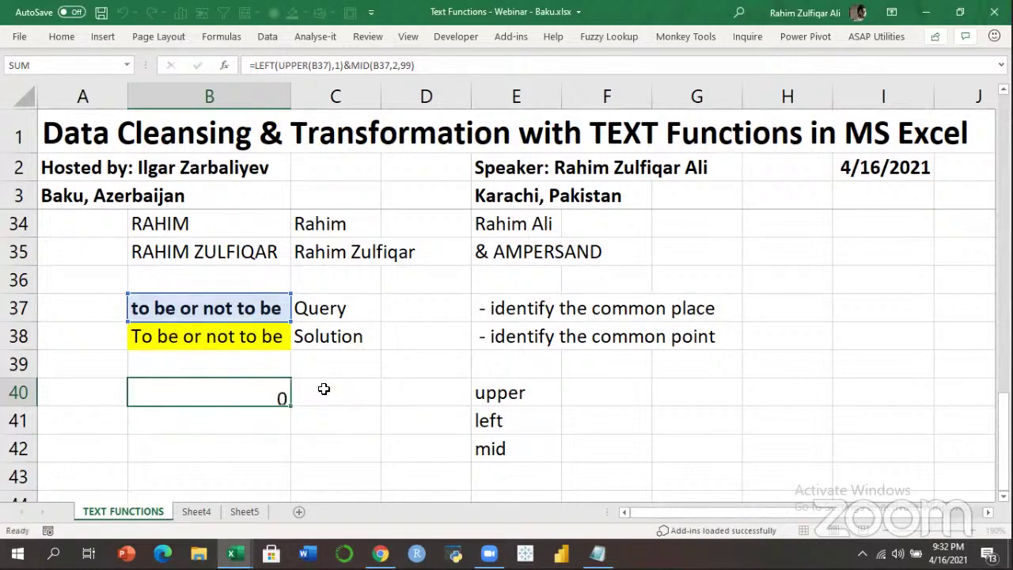
Copy B40's formula text into B41 as plain text, leaving B40 showing its result.
key("Up")
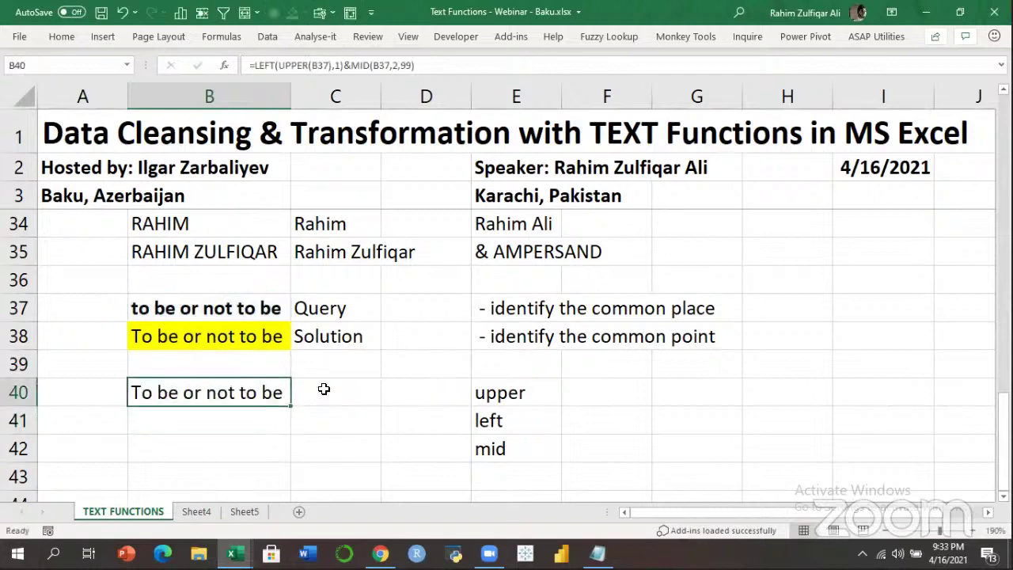
key("F2")
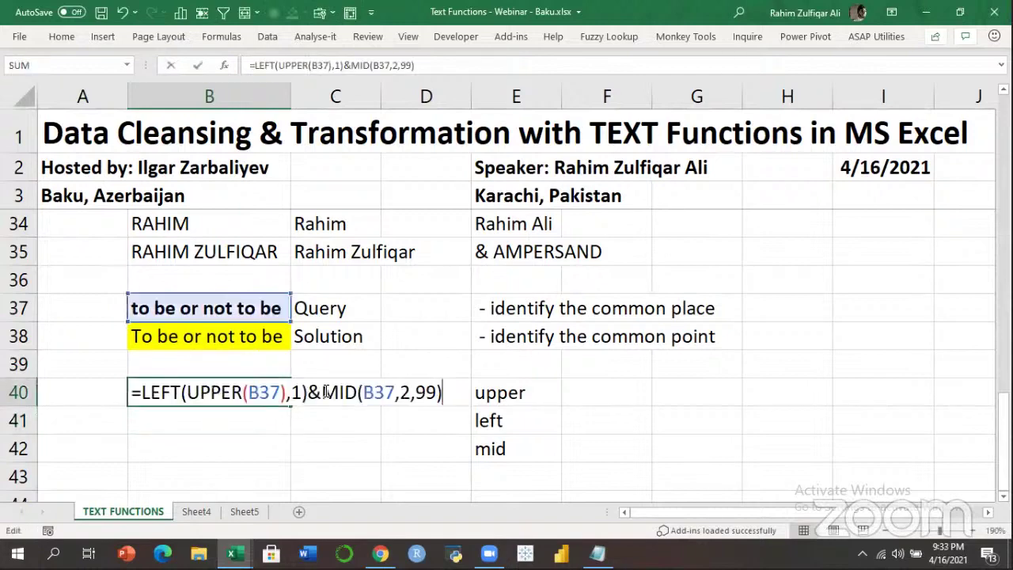
key("shift+Home")
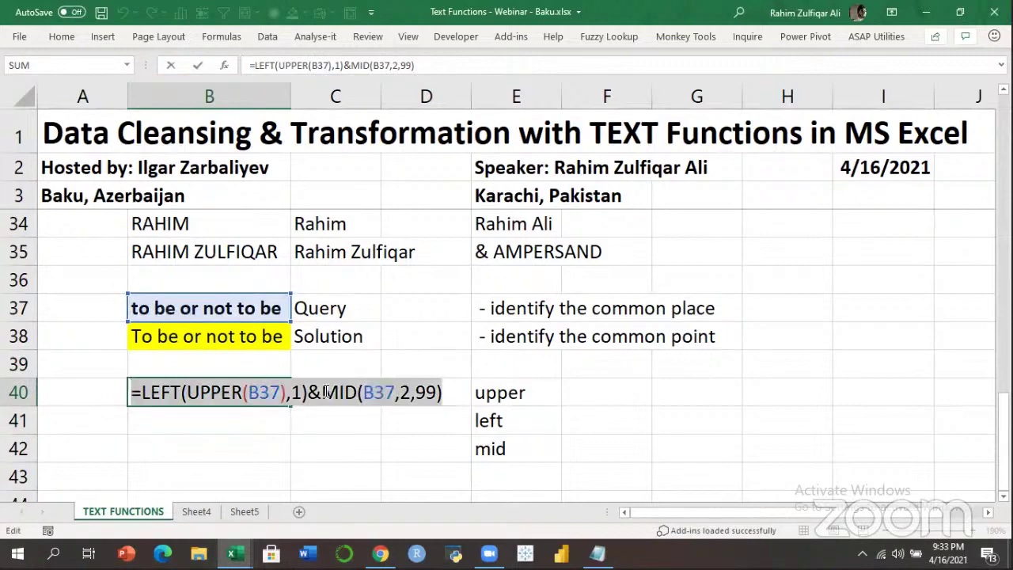
key("ctrl+c")
key("Return")
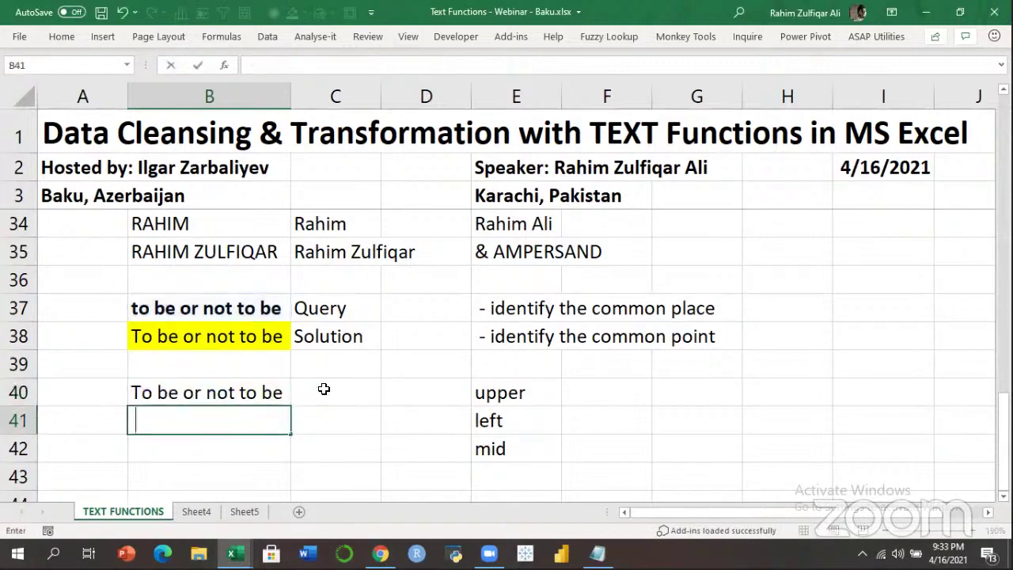
key("ctrl+v")
key("Return")
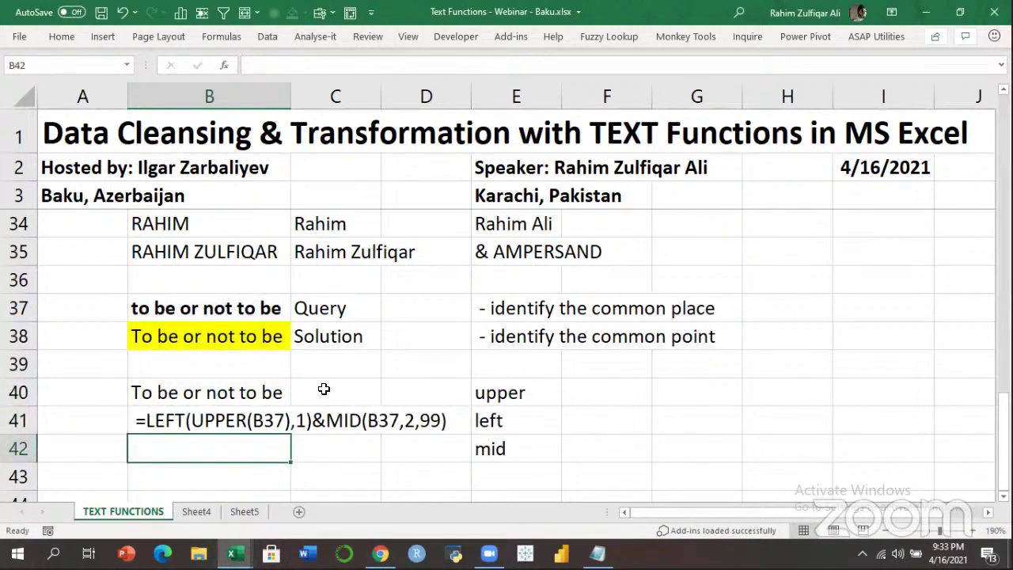
key("Up")
key("Up")
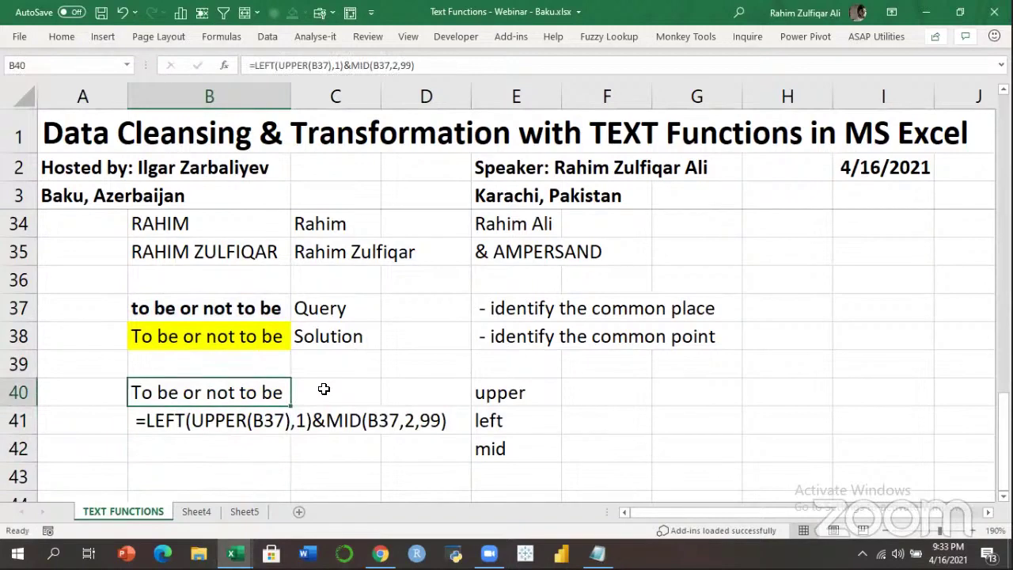
key("F2")
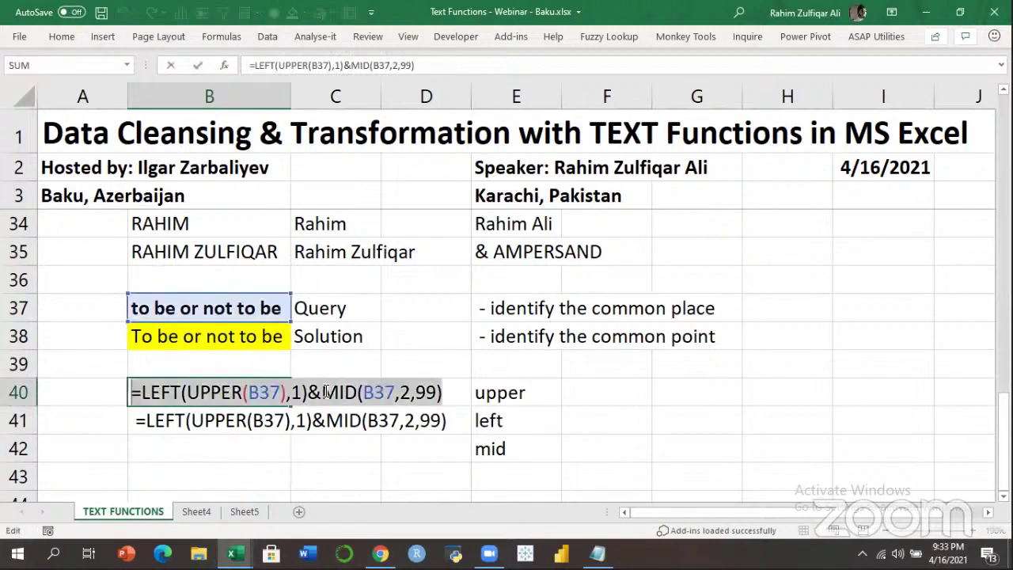
key("Escape")
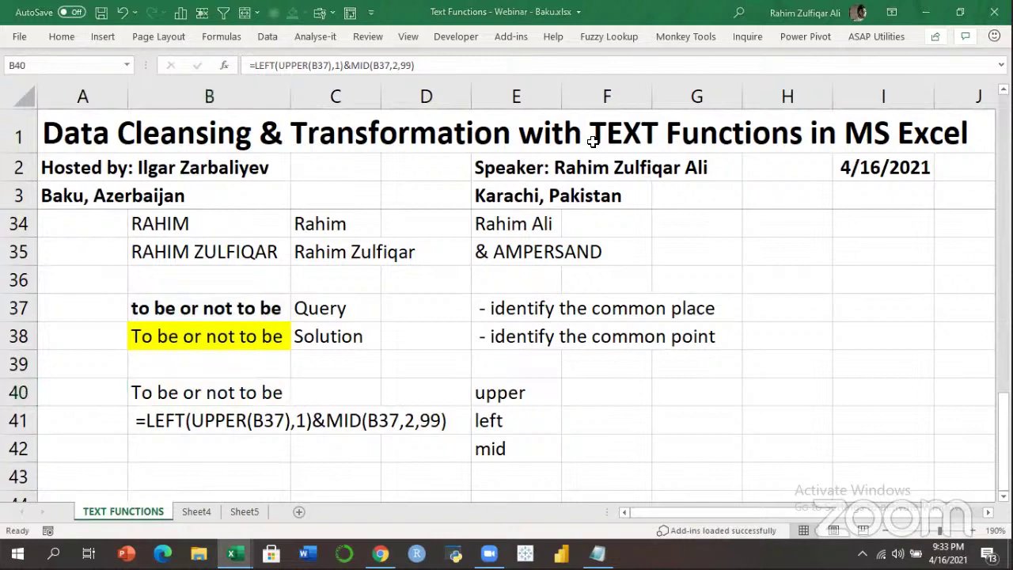
left_click(554, 387)
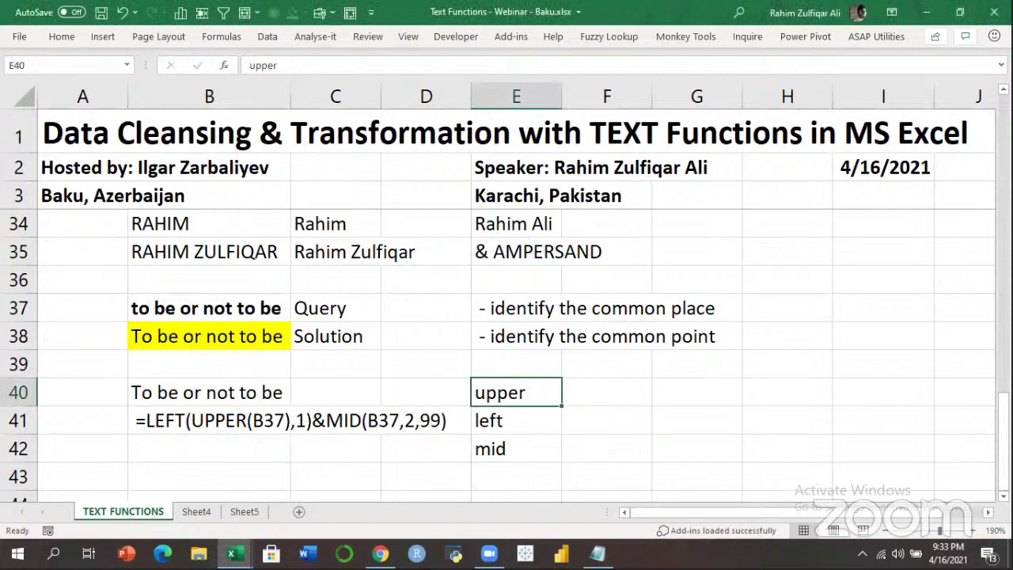
left_click_drag(1003, 427, 1003, 207)
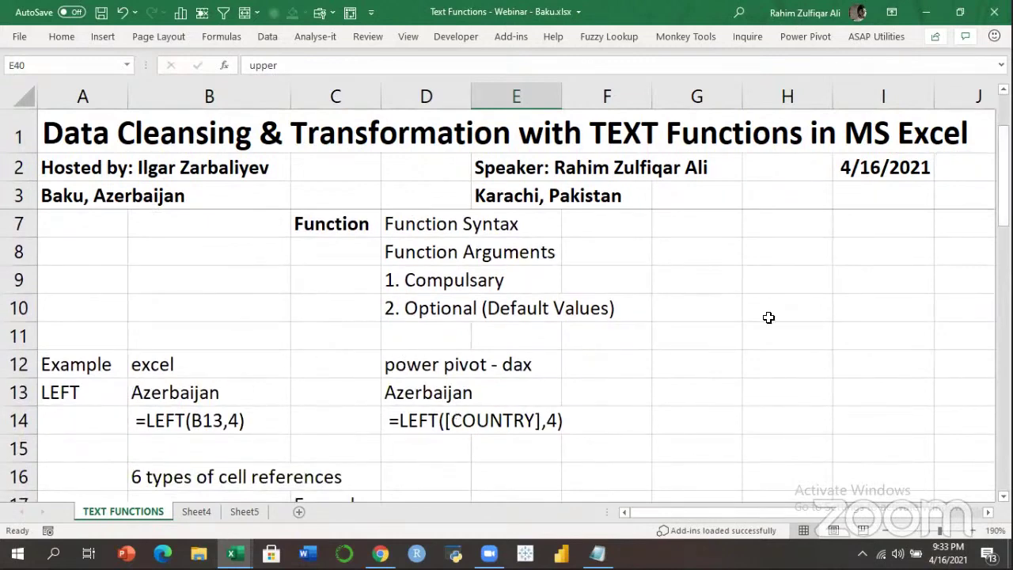
left_click_drag(1003, 206, 1003, 329)
left_click_drag(511, 248, 543, 301)
left_click_drag(595, 251, 602, 341)
left_click(510, 393)
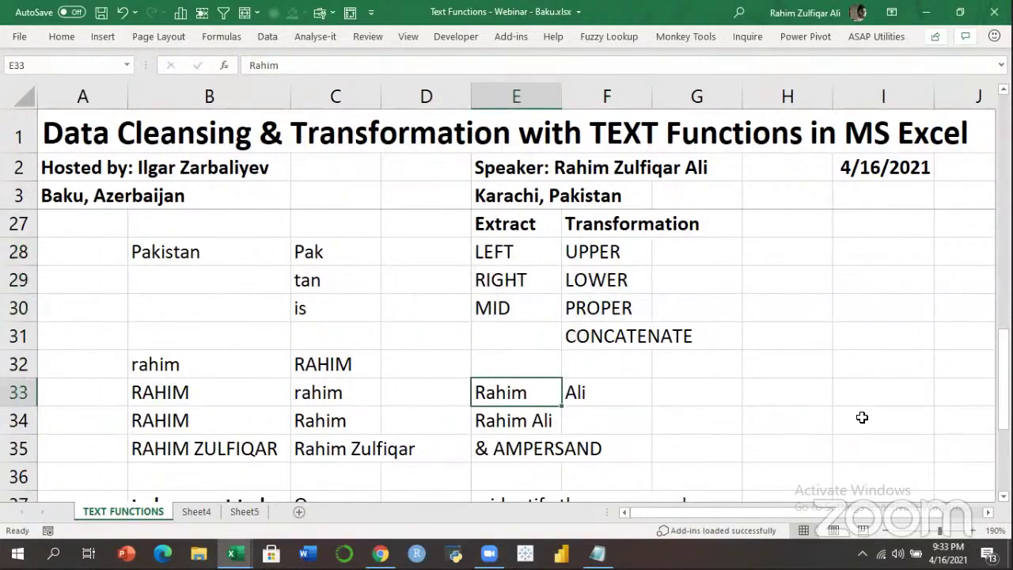
key("Right")
key("Right")
key("Up")
key("Up")
key("Up")
key("Up")
key("Up")
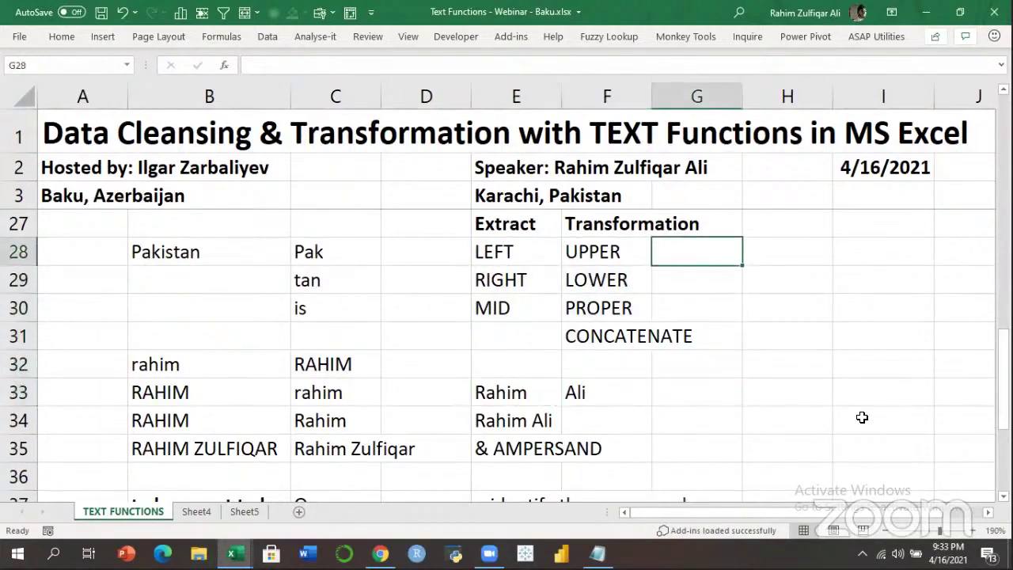
key("Down")
key("Down")
key("Down")
key("Down")
key("Down")
key("Down")
key("Down")
key("Down")
key("Down")
key("Down")
key("Down")
key("Down")
key("Down")
key("Down")
key("Down")
key("Left")
key("Left")
key("Left")
key("Left")
key("Down")
key("Left")
key("Up")
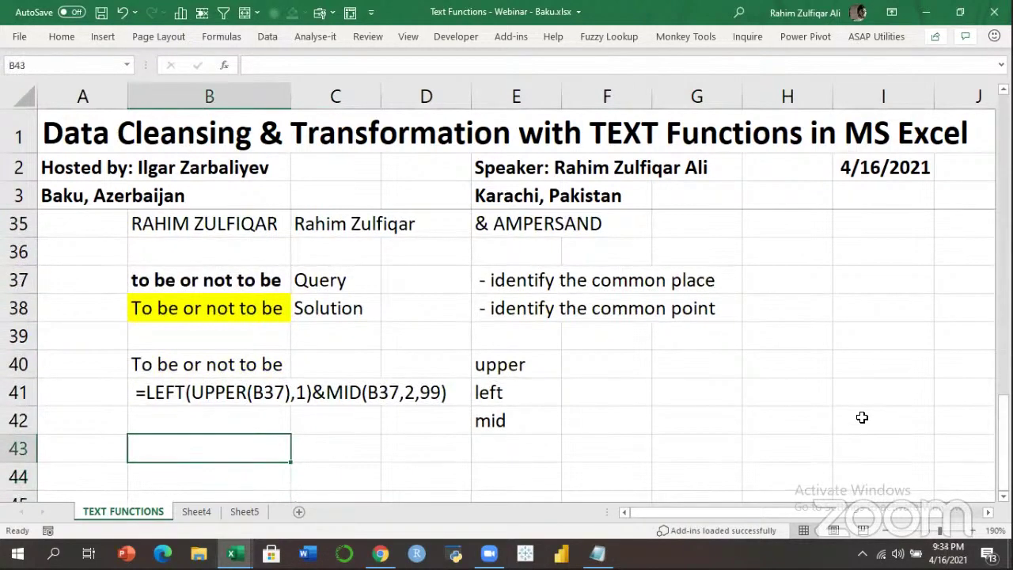
Enter a 'my name is …' sentence padded with extra spaces in B43.
type("hq")
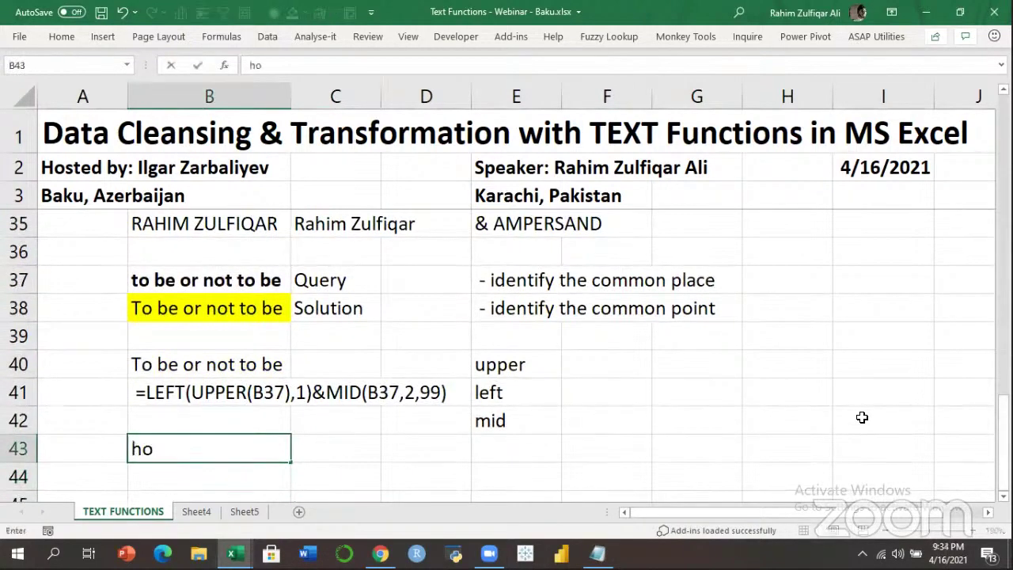
key("BackSpace")
key("BackSpace")
type("my         name        ")
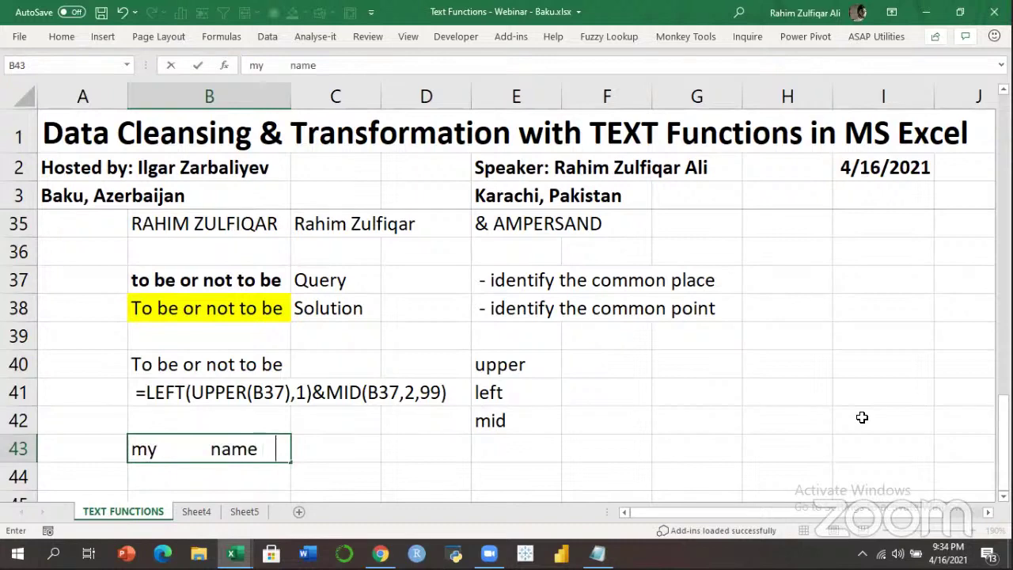
type("is            Rahim")
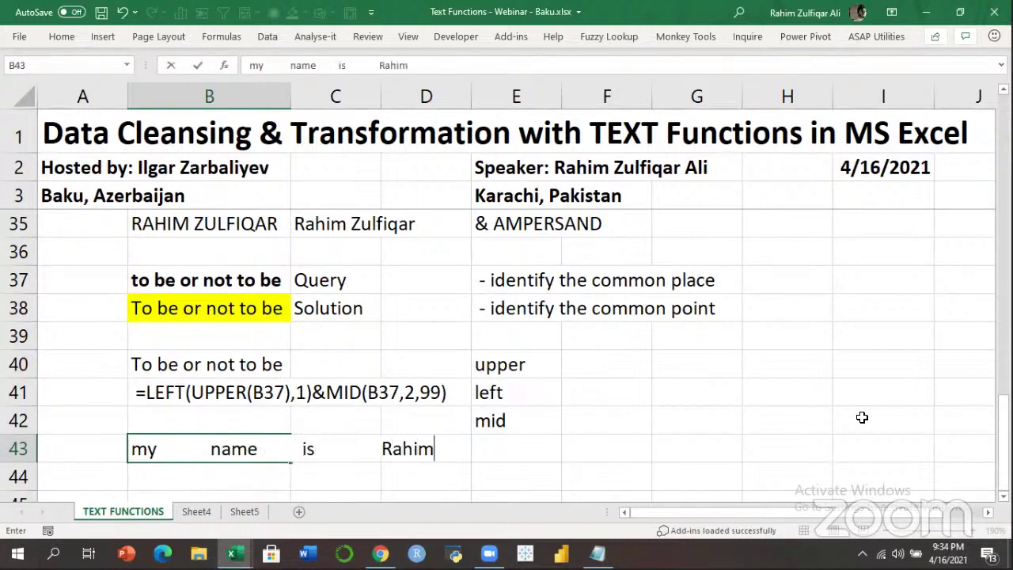
key("Return")
key("Up")
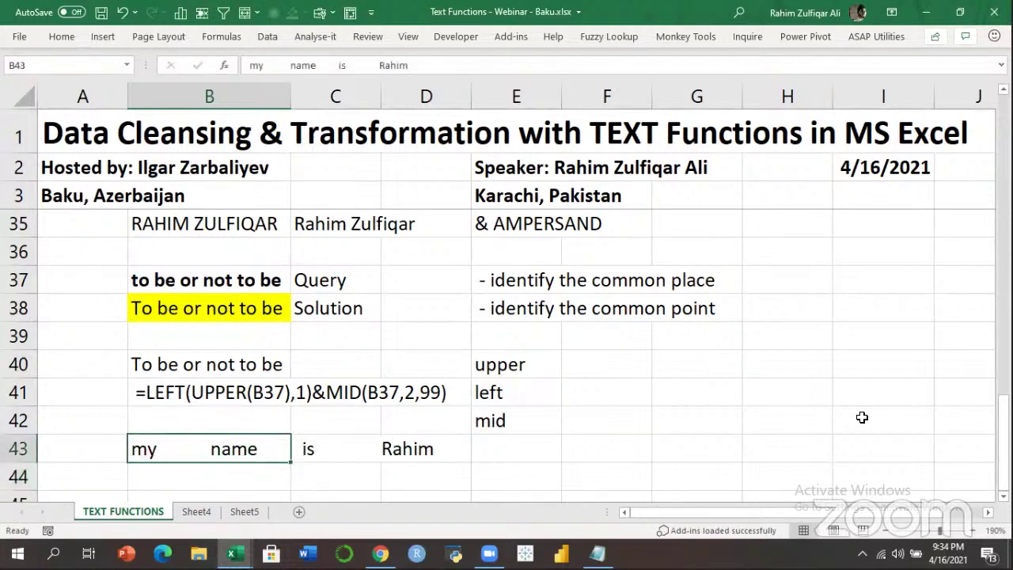
key("Down")
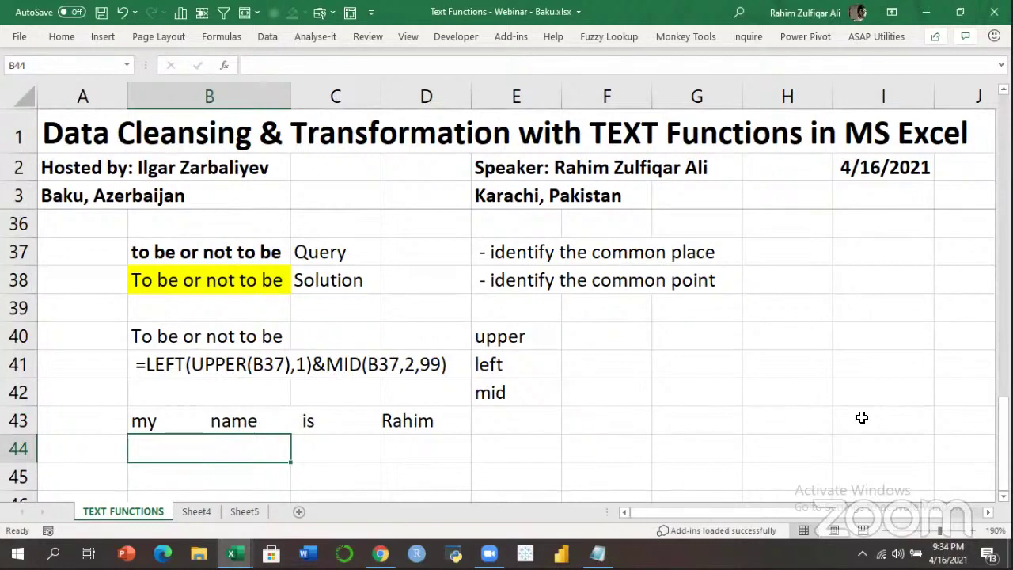
Enter =TRIM(B43) in B44 so it returns the sentence with single spaces.
type("=trim")
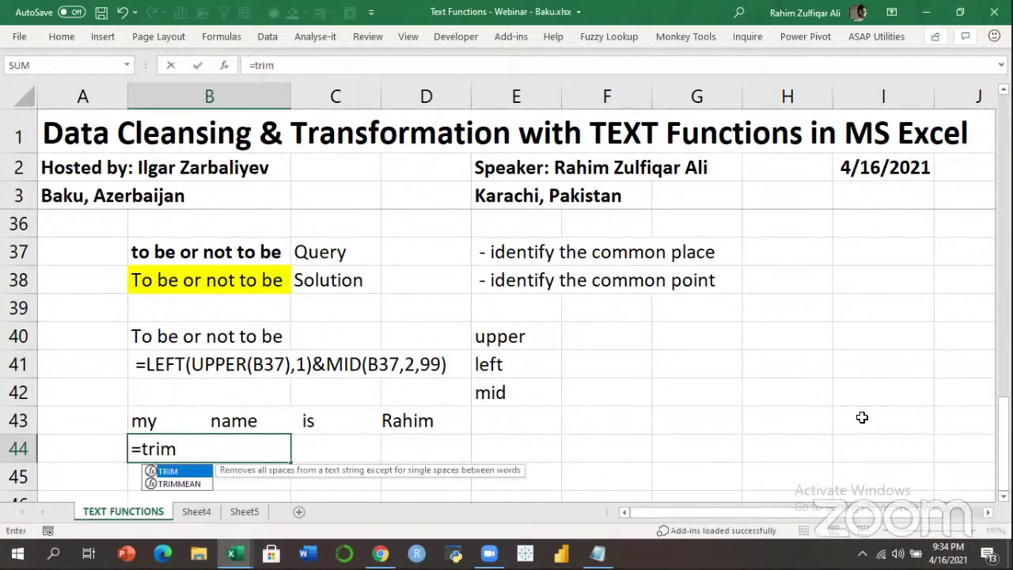
key("Tab")
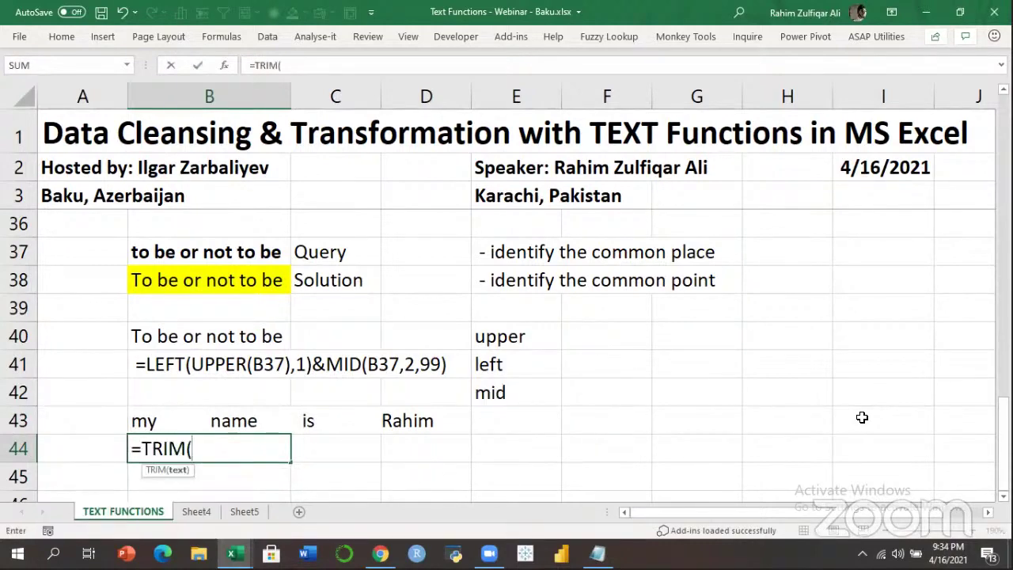
key("Up")
key("Return")
key("Up")
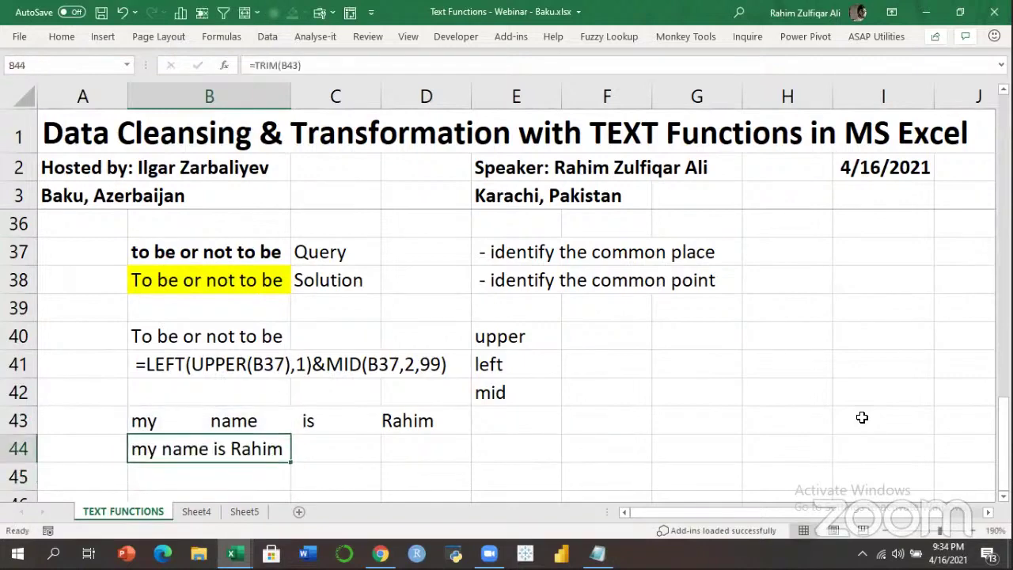
key("F2")
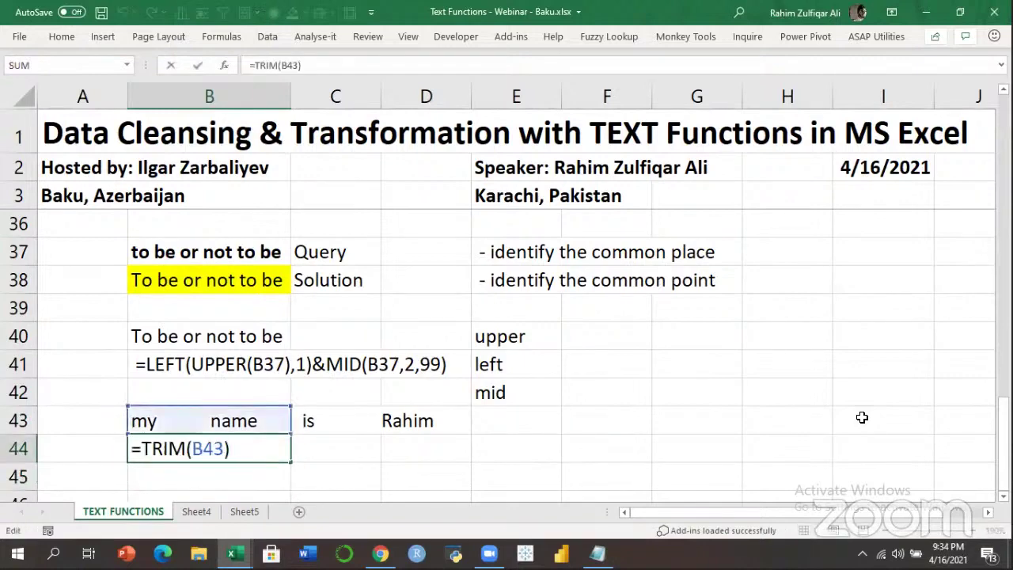
key("Return")
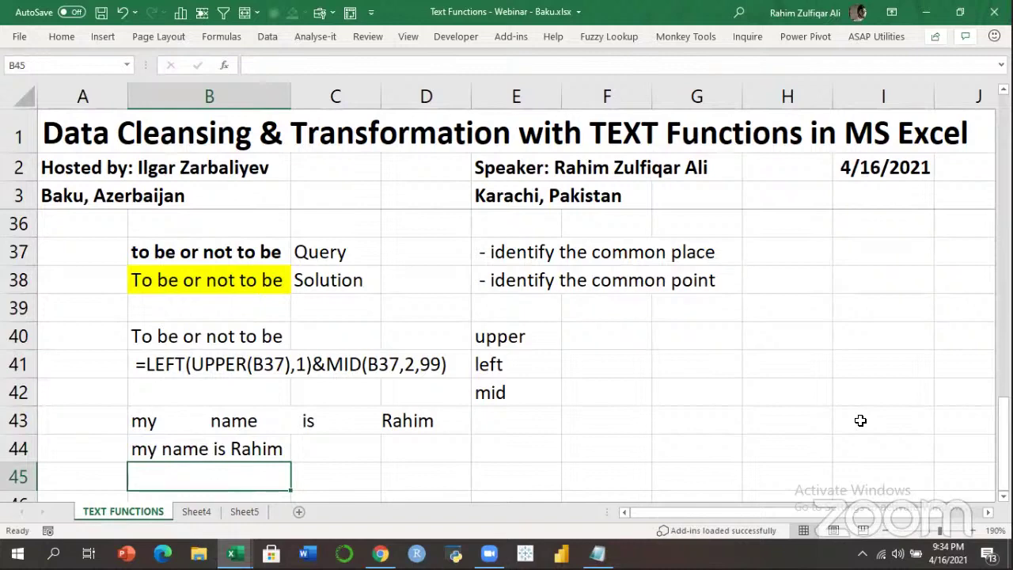
left_click(231, 446)
Add TRIM to the transformation list in F32, below CONCATENATE.
left_click(242, 422)
left_click(269, 442)
left_click(601, 252)
key("Up")
key("Up")
key("Up")
key("Up")
key("Up")
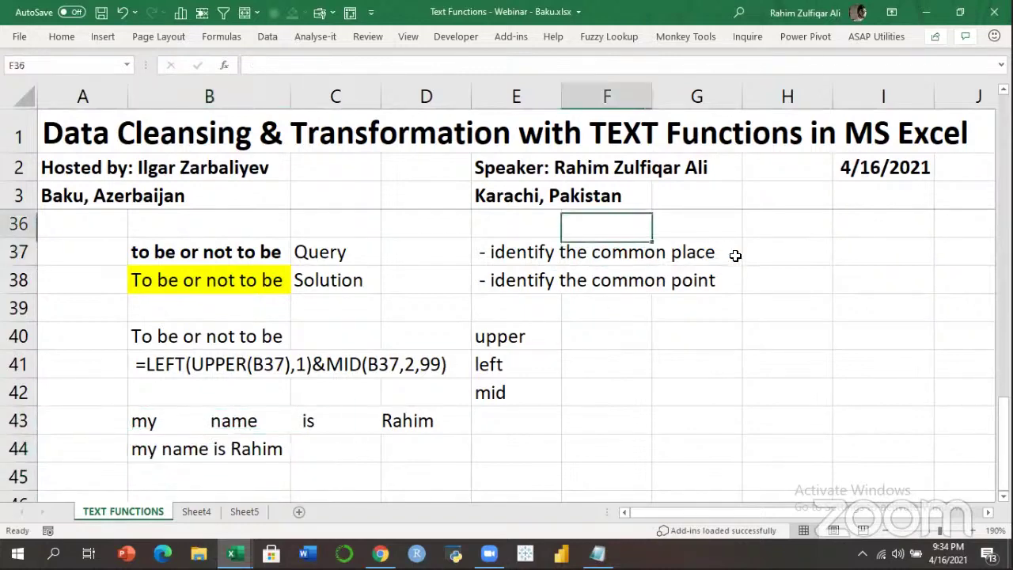
key("Down")
key("Down")
key("Up")
key("Up")
key("Up")
key("Up")
key("Up")
key("Up")
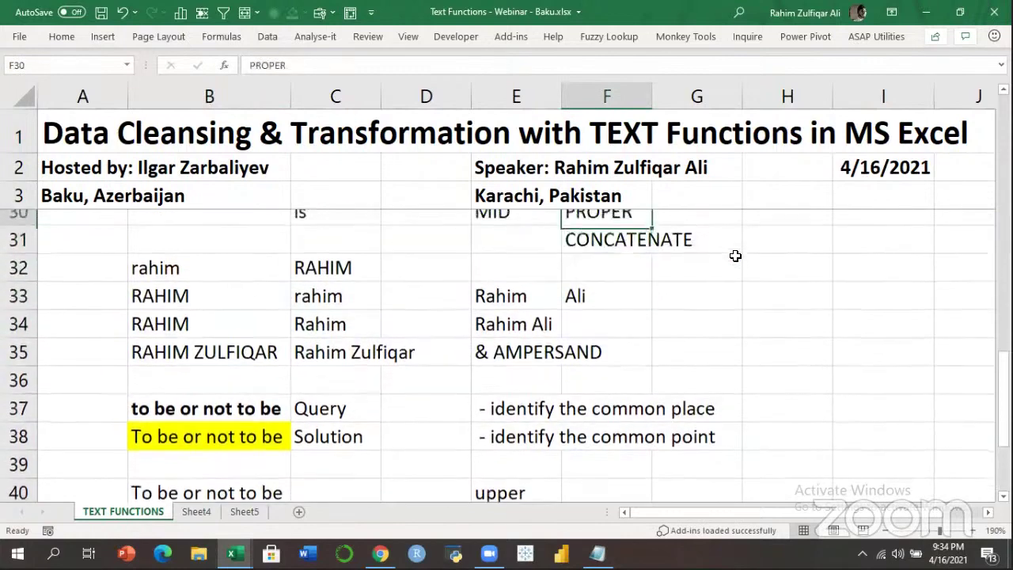
key("Down")
key("Down")
key("Down")
key("Down")
type("TRIM")
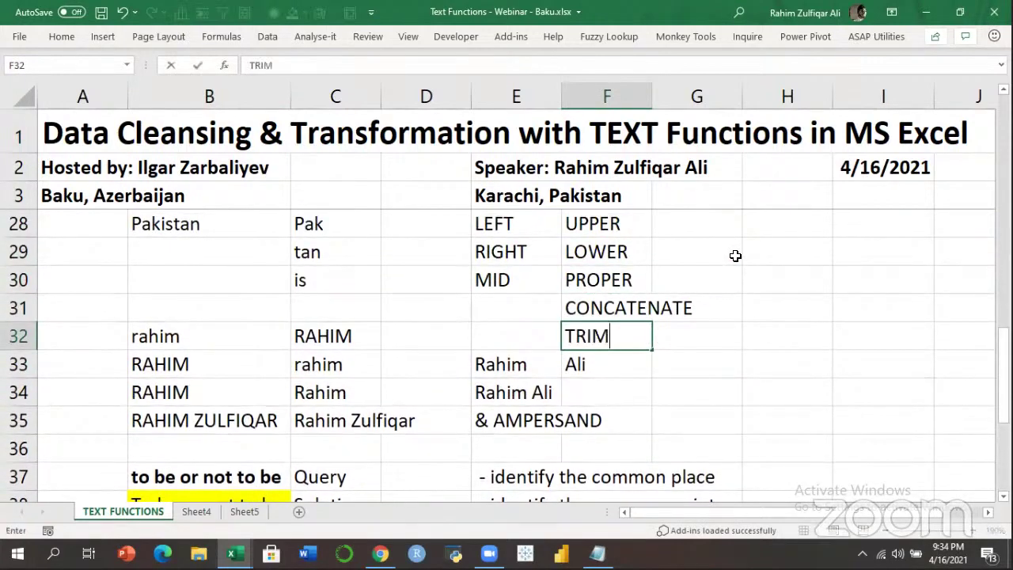
key("Return")
Move the example notes block from E33 down to start at E45.
key("Left")
key("shift+Right")
key("shift+Right")
key("shift+Down")
key("shift+Down")
key("shift+Down")
key("shift+Down")
key("shift+Down")
key("shift+Down")
key("shift+Down")
key("shift+Down")
key("shift+Down")
key("shift+Down")
key("shift+Down")
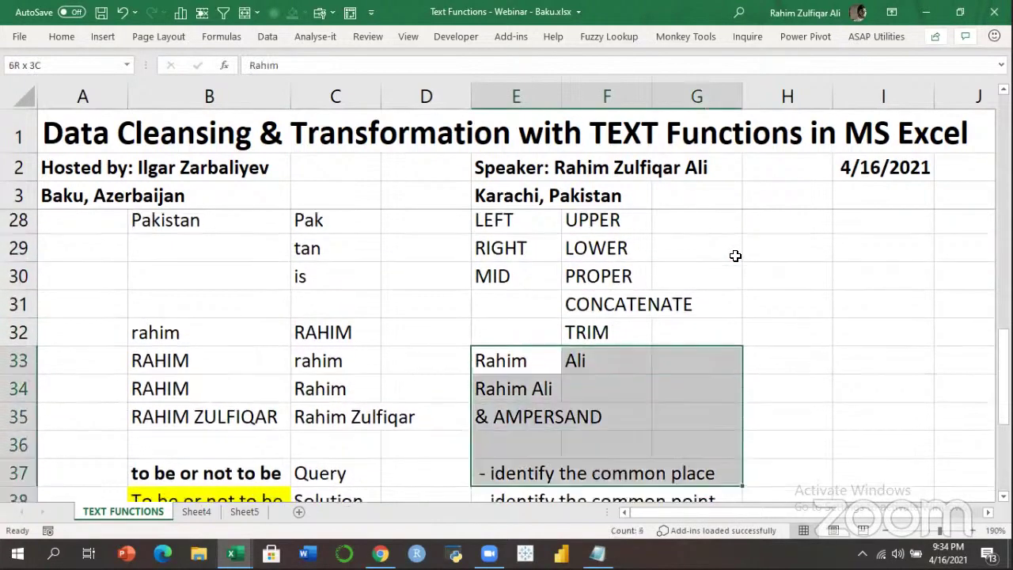
key("ctrl+c")
key("Down")
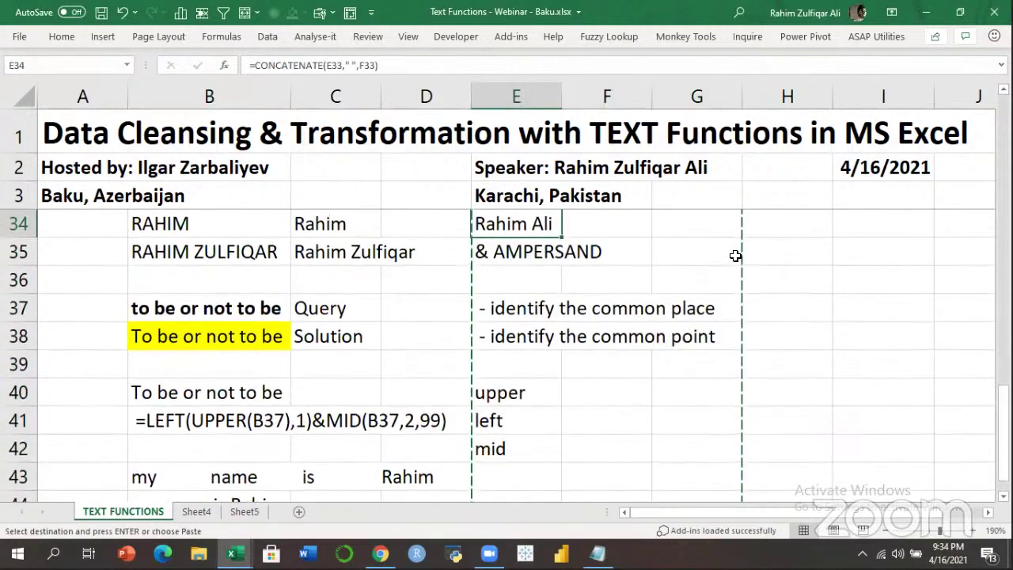
key("Down")
key("Down")
key("Down")
key("Down")
key("Down")
key("Down")
key("Down")
key("Down")
key("Down")
key("Down")
key("Down")
key("ctrl+v")
Navigate from the top of the sheet down through columns B and F to F35.
key("ctrl+Home")
key("Right")
key("Down")
key("Down")
key("Down")
key("Down")
key("Down")
key("Down")
key("Down")
key("Down")
key("Down")
key("Down")
key("Down")
key("Down")
key("Down")
key("Down")
key("Down")
key("Down")
key("Down")
key("Down")
key("Down")
key("Down")
key("Right")
key("Right")
key("Right")
key("Right")
key("Down")
key("Down")
key("Down")
key("Down")
key("Down")
key("Down")
key("Down")
key("Down")
key("Down")
key("Down")
key("Down")
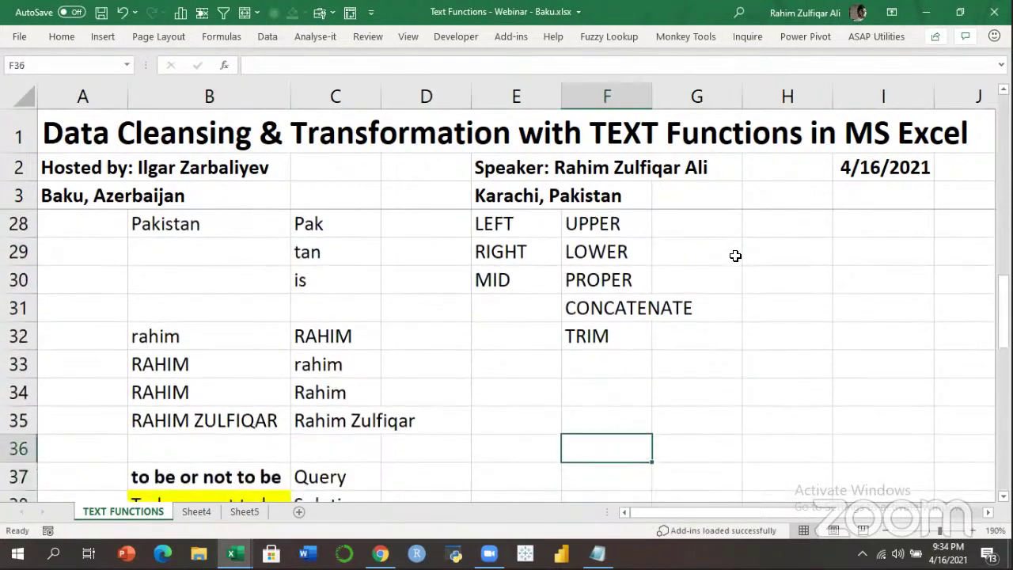
key("Up")
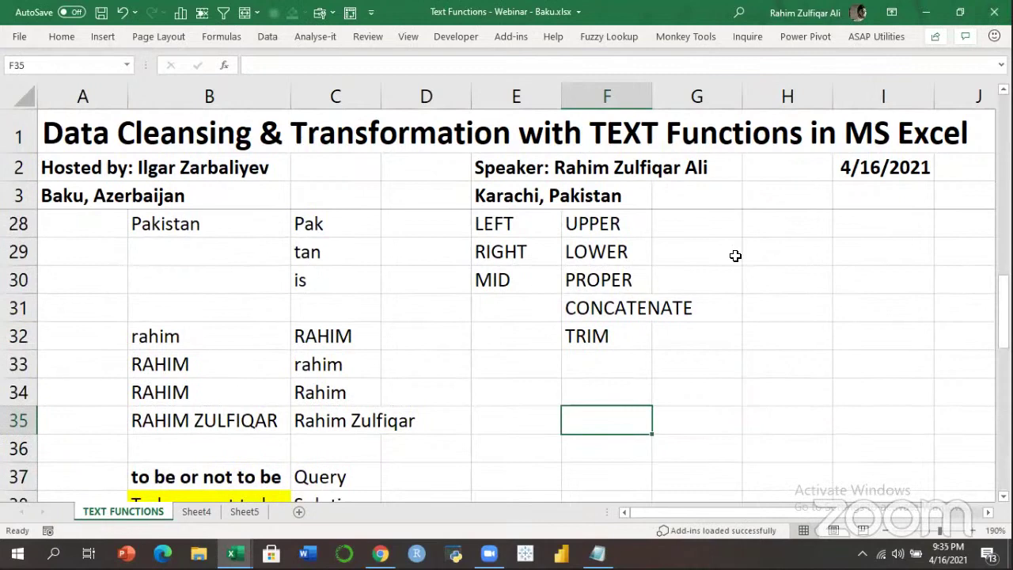
Enter the Names header in J27 and the first full name in J28.
key("Right")
key("Right")
key("Right")
key("Right")
key("Right")
key("Right")
key("Right")
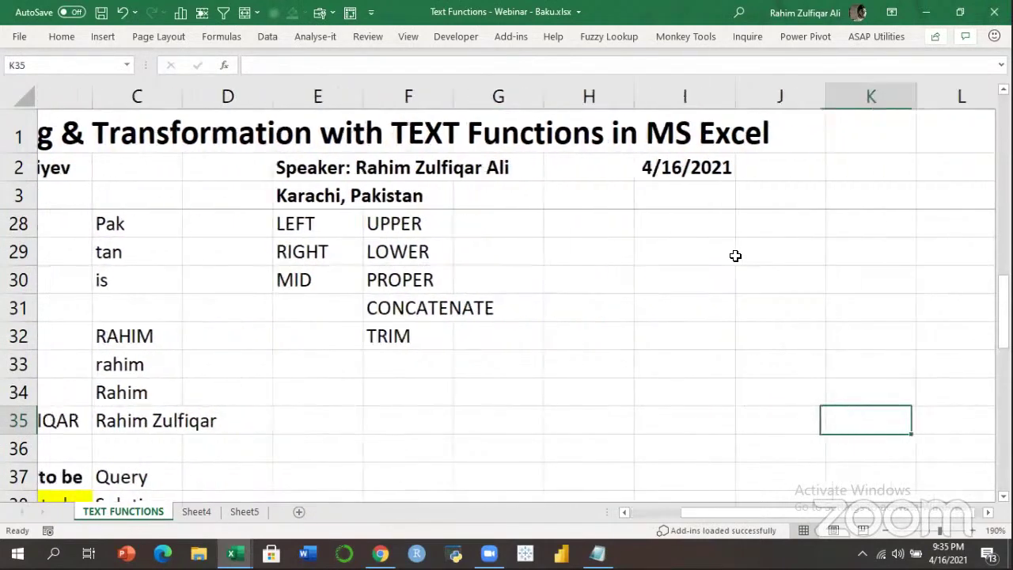
key("Right")
key("Right")
key("Right")
key("Right")
key("Right")
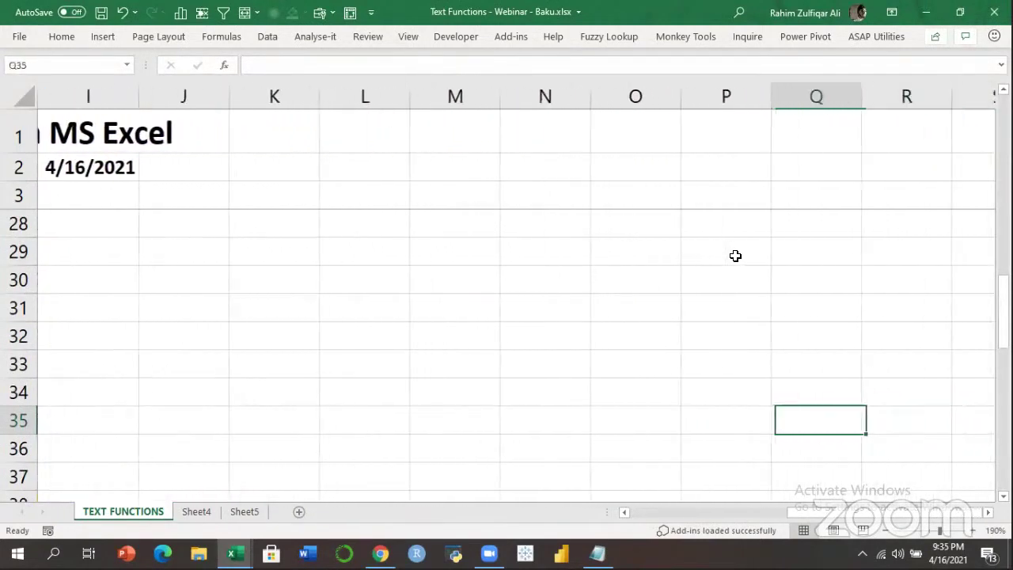
key("Left")
key("Left")
key("Left")
key("Left")
key("Left")
key("Left")
key("Left")
key("Left")
key("Up")
key("Up")
key("Up")
key("Up")
key("Up")
key("Up")
key("Up")
key("Up")
key("Up")
key("Up")
key("Up")
key("Up")
key("Up")
key("Up")
key("Up")
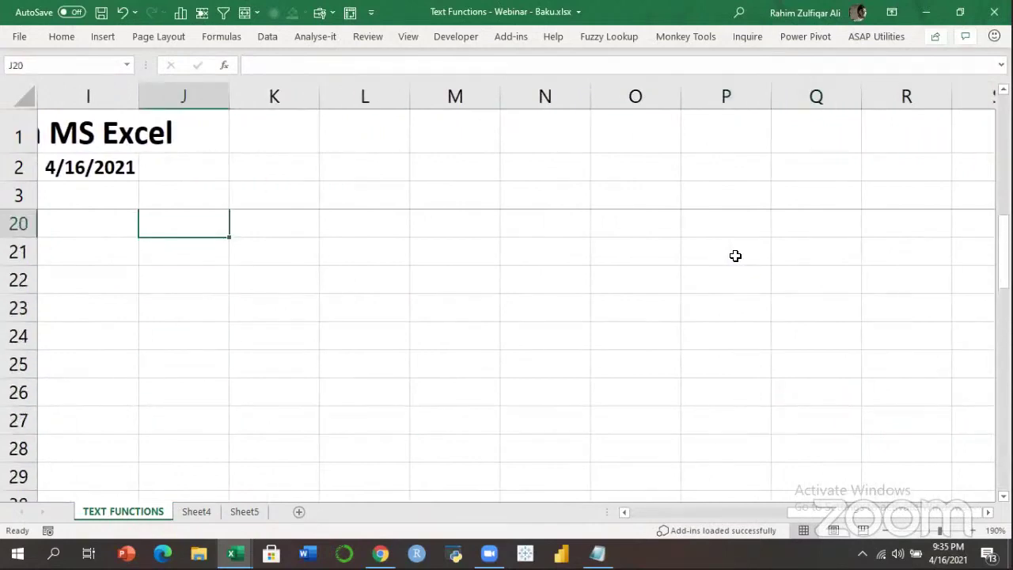
key("Up")
key("Left")
key("Left")
key("Left")
key("Left")
key("Left")
key("Left")
key("Left")
key("Left")
key("Up")
key("Right")
key("Right")
key("Right")
key("Right")
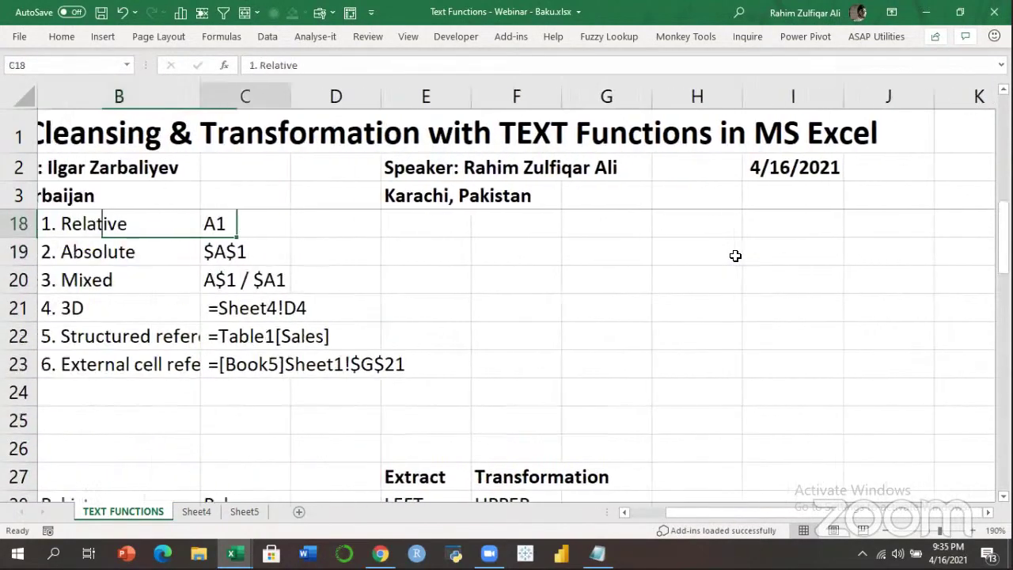
key("Right")
key("Right")
key("Right")
key("Down")
key("Down")
key("Down")
key("Down")
key("Down")
key("Down")
key("Down")
key("Down")
key("Down")
key("Down")
key("Down")
key("Down")
key("Down")
key("Down")
key("Down")
key("Right")
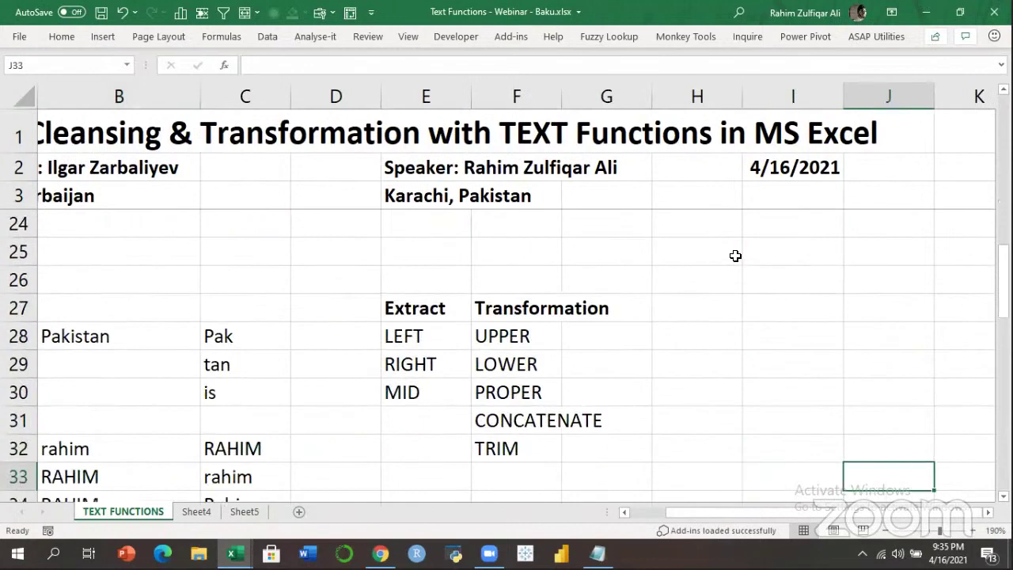
key("Right")
key("Right")
key("Right")
key("Left")
key("Left")
key("Left")
key("Up")
key("Up")
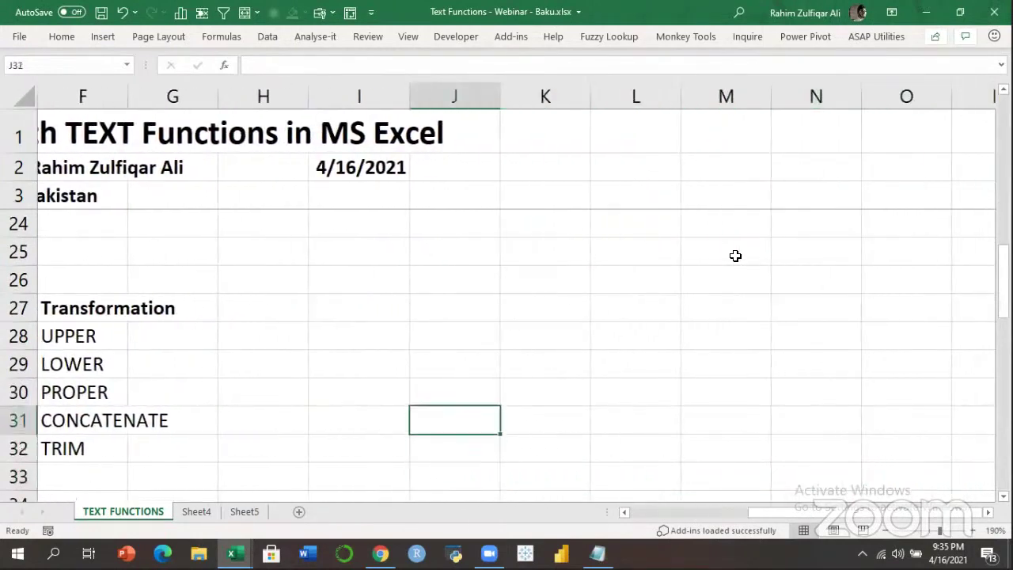
key("Up")
key("Up")
key("Up")
key("Up")
type("Names")
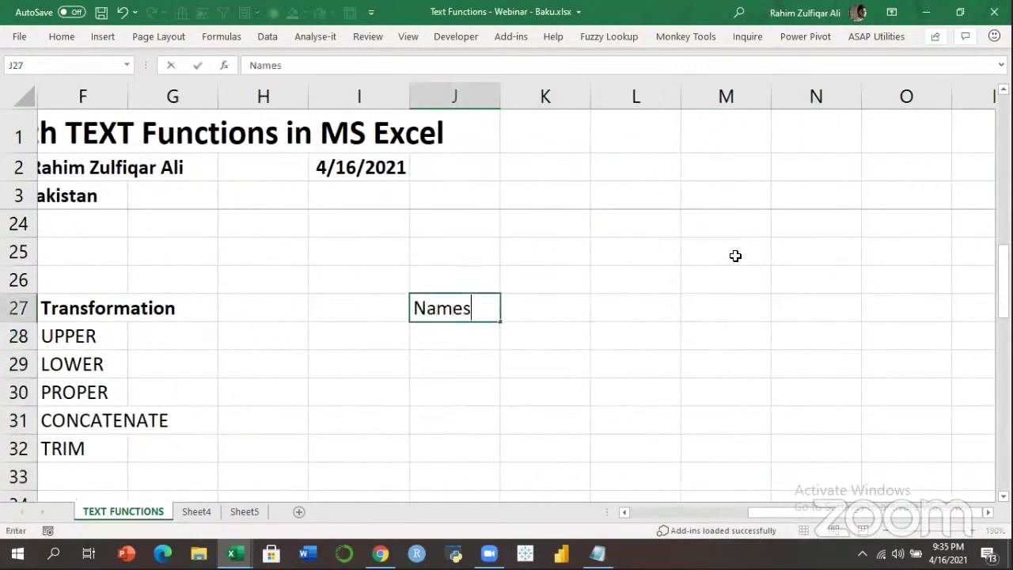
key("Return")
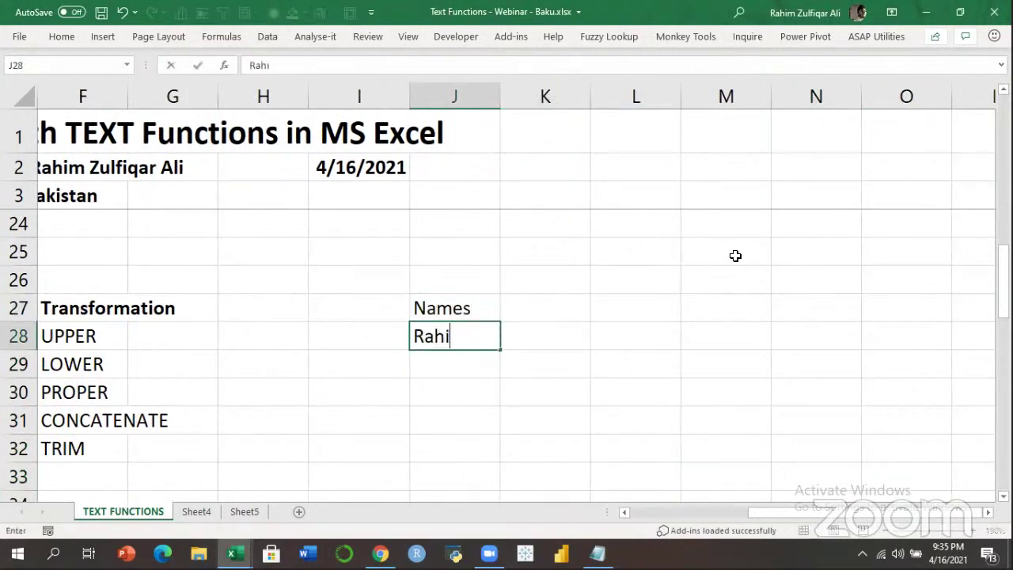
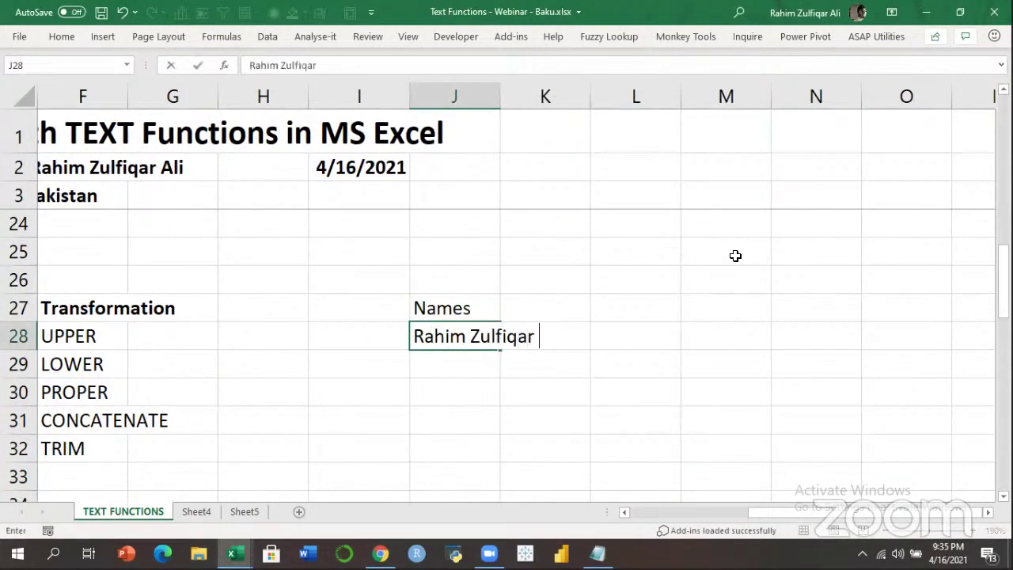
key("Return")
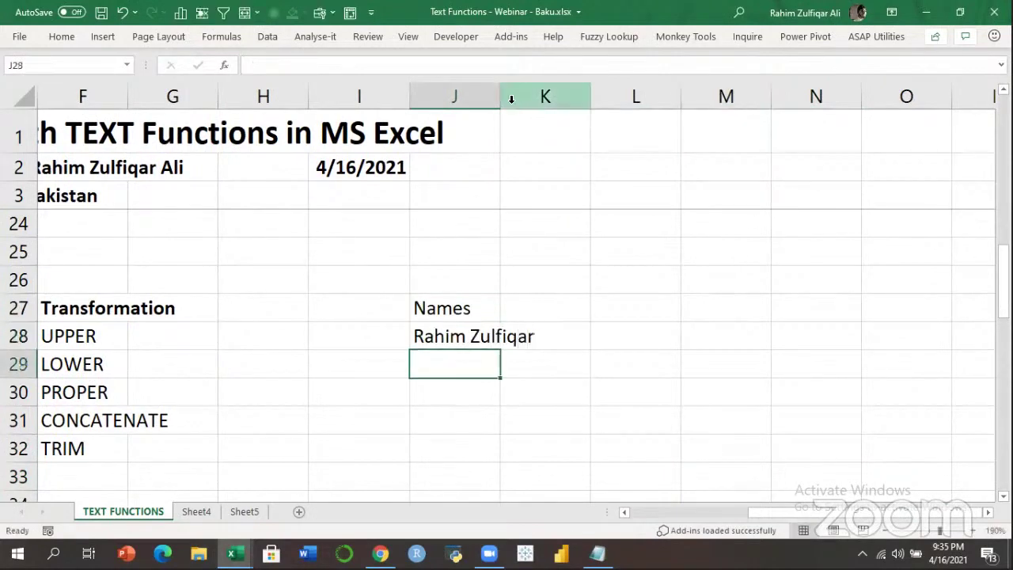
Widen column J and enter three more full names in J29:J31.
left_click_drag(500, 99, 631, 109)
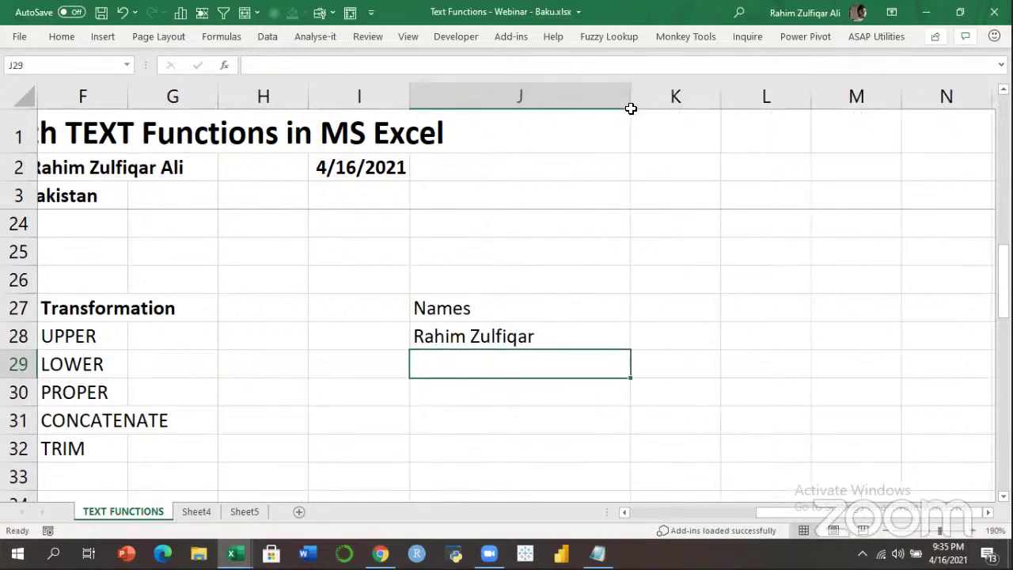
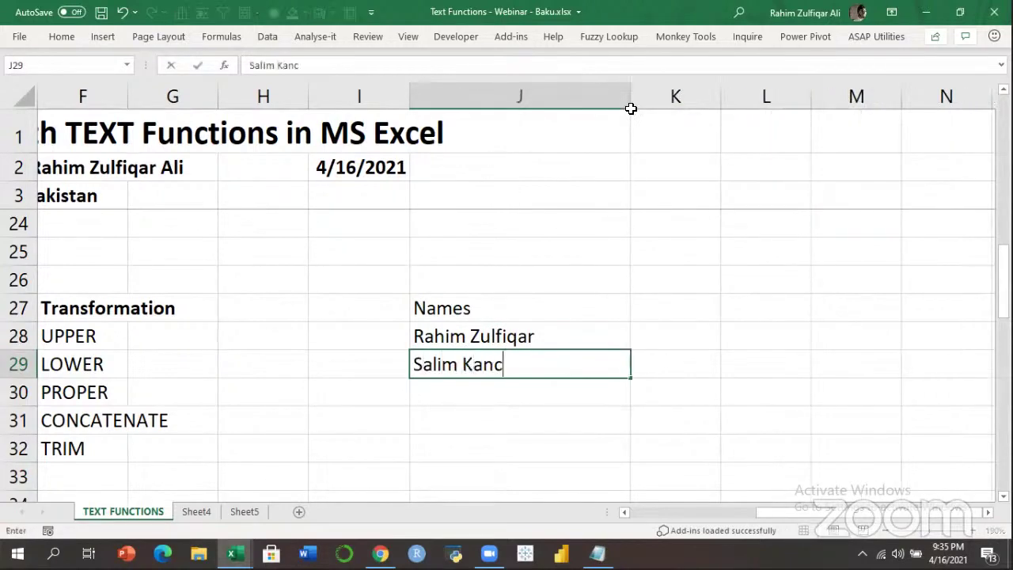
key("Return")
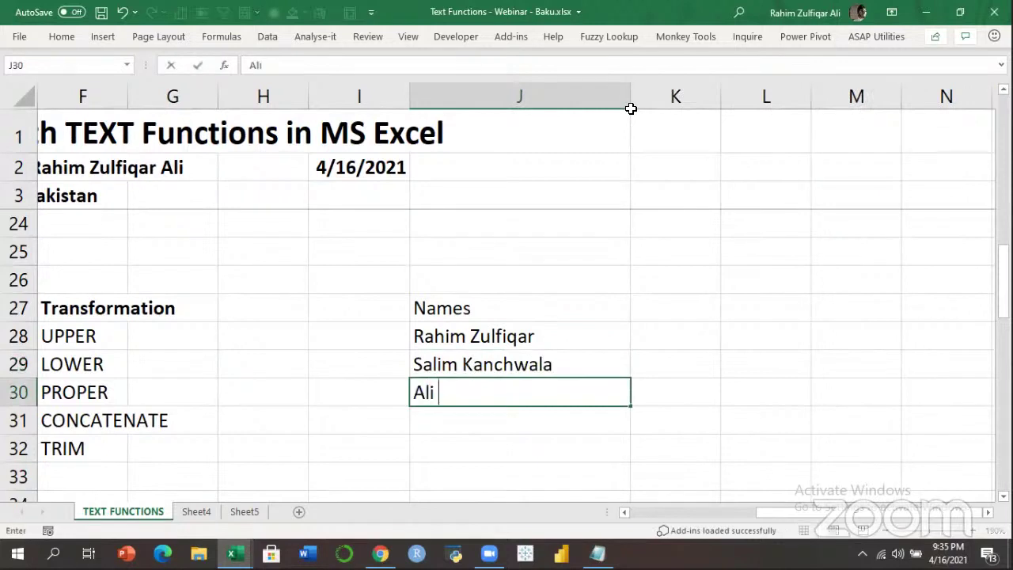
key("Return")
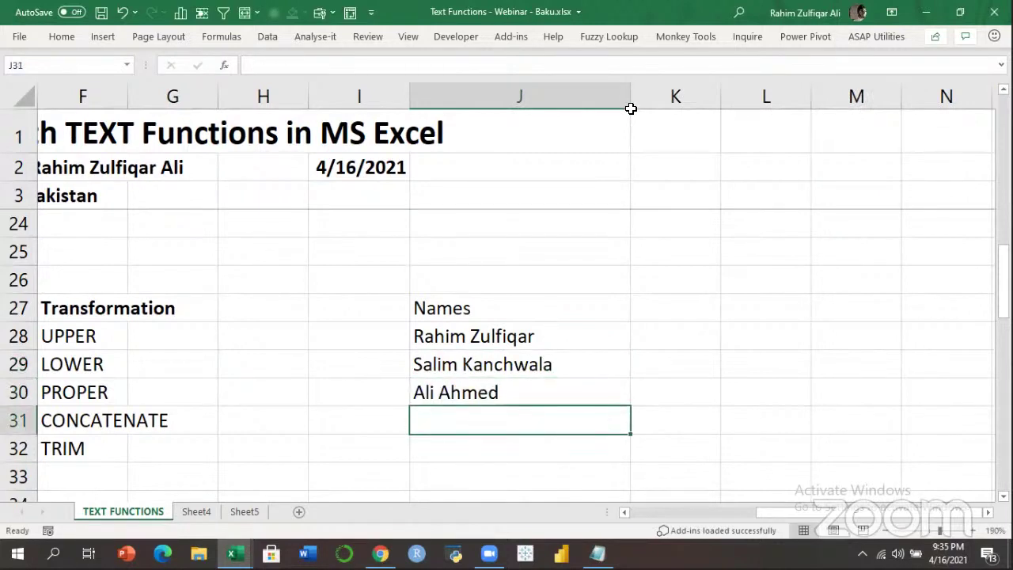
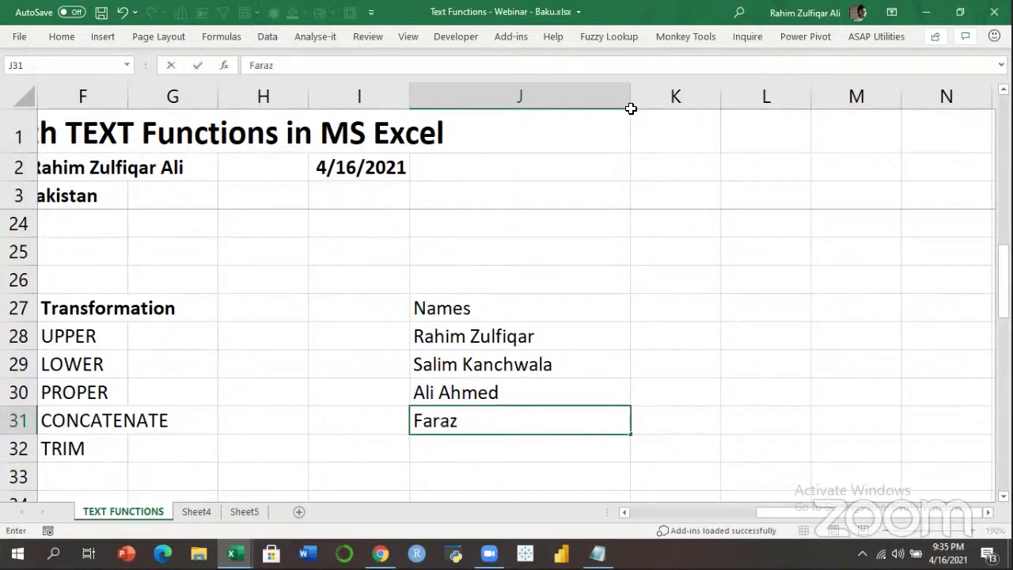
key("Return")
Select the Names list from J27 down to J31.
key("Up")
key("Up")
key("Up")
key("Up")
key("Up")
key("Up")
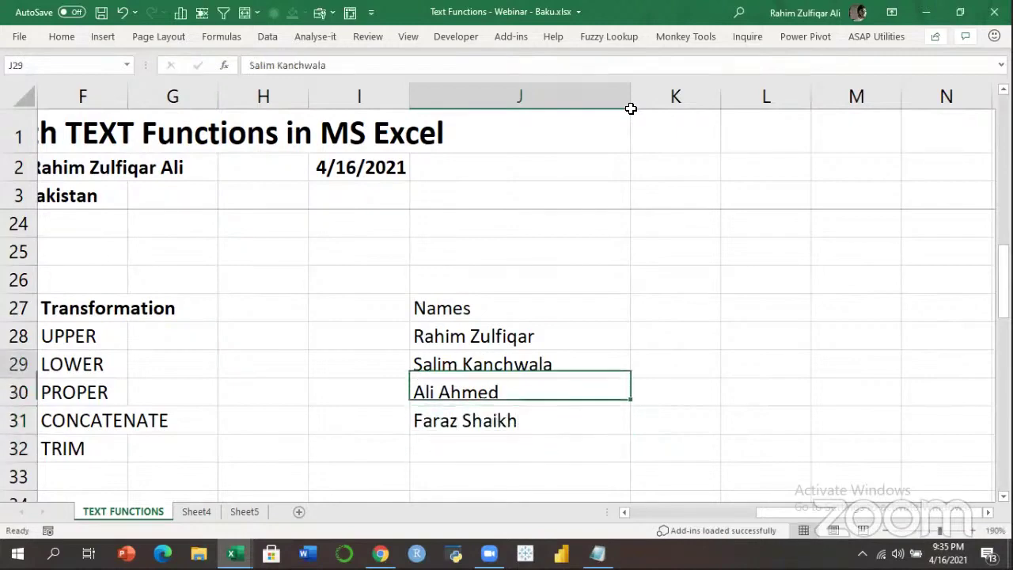
key("Right")
key("Down")
key("Left")
key("ctrl+shift+Down")
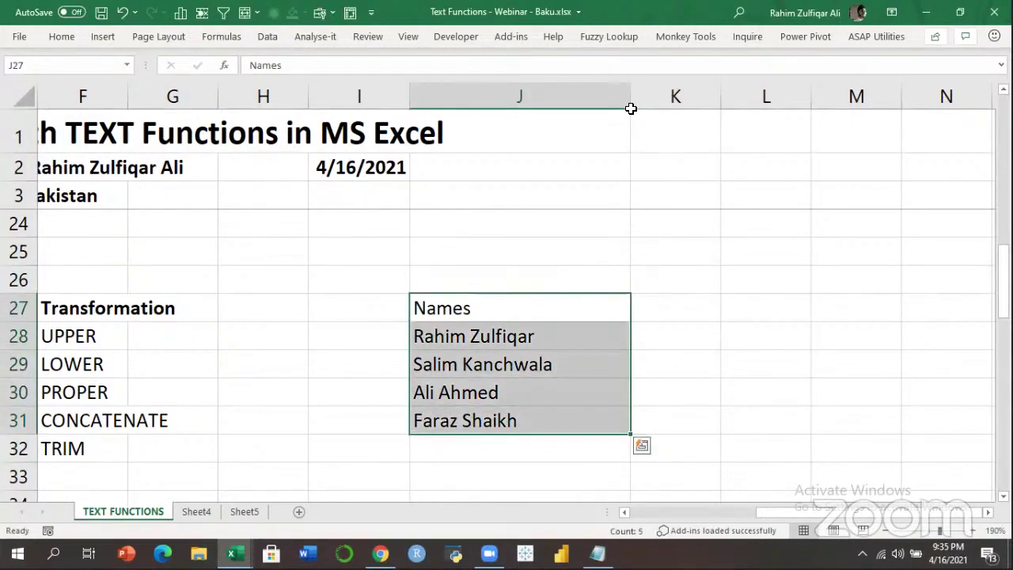
Add the headers First Name in K27 and Last Names in L27.
key("Right")
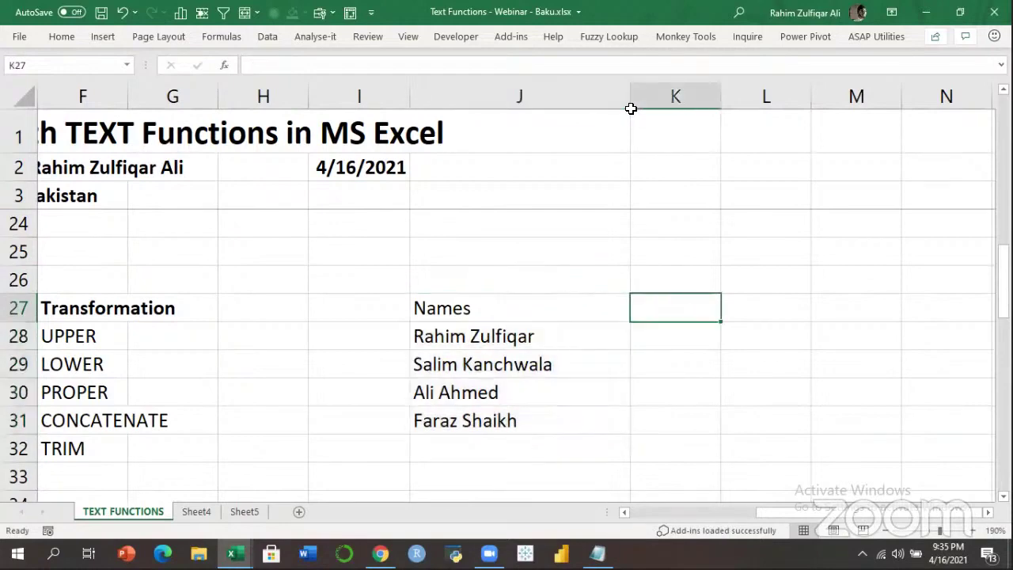
type("First n")
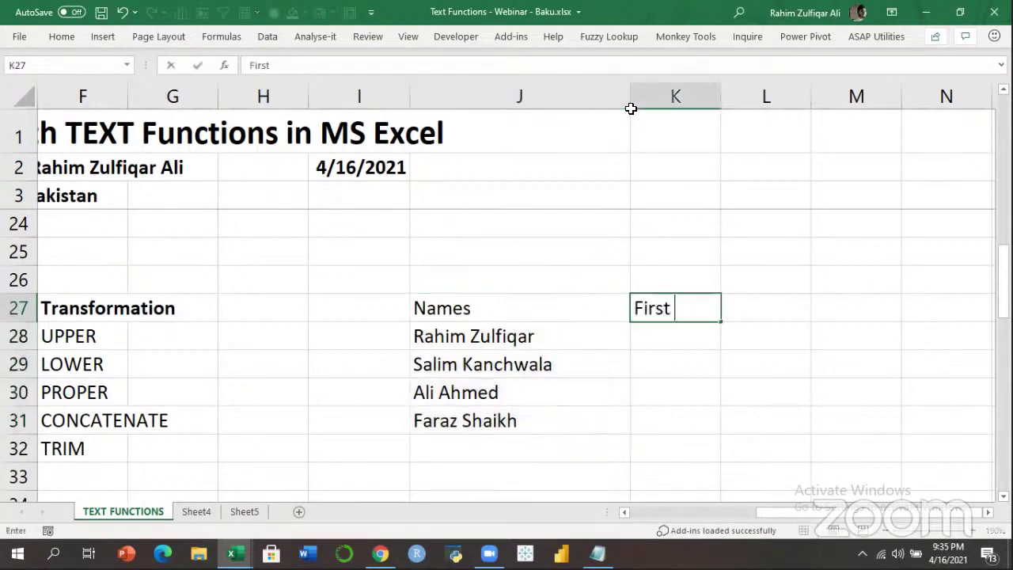
key("BackSpace")
type("Name")
key("Tab")
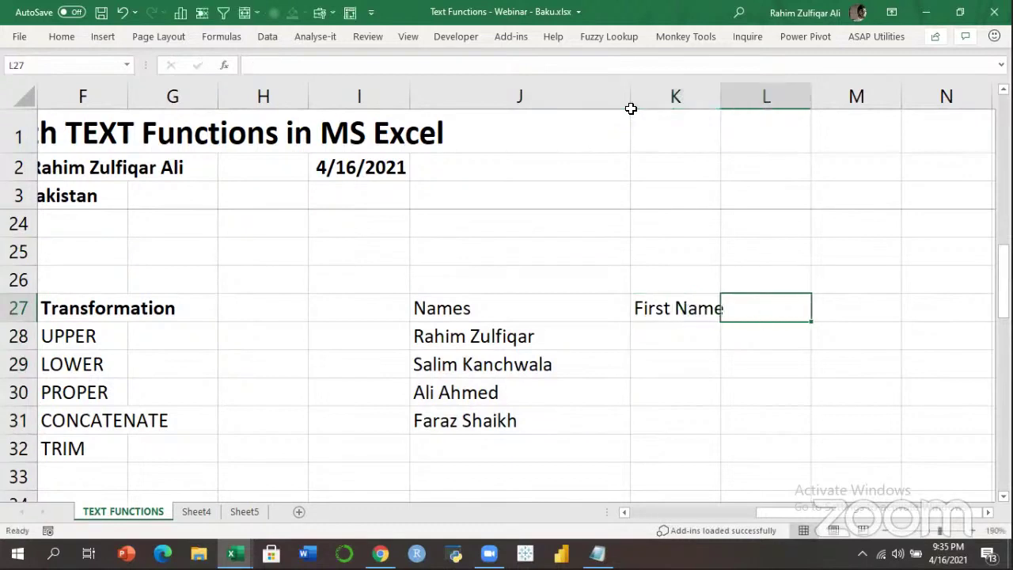
type("Last ")
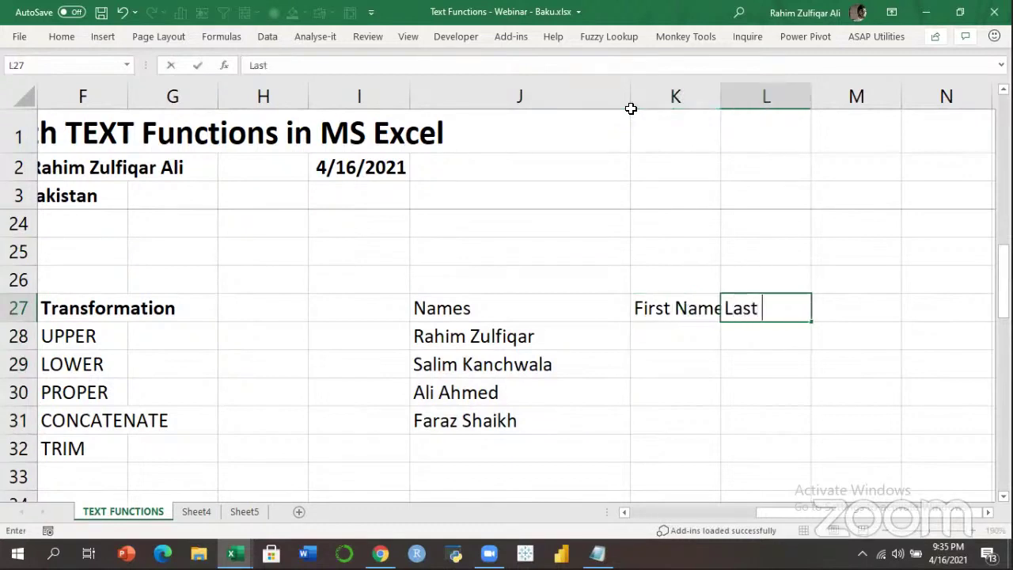
type("Names")
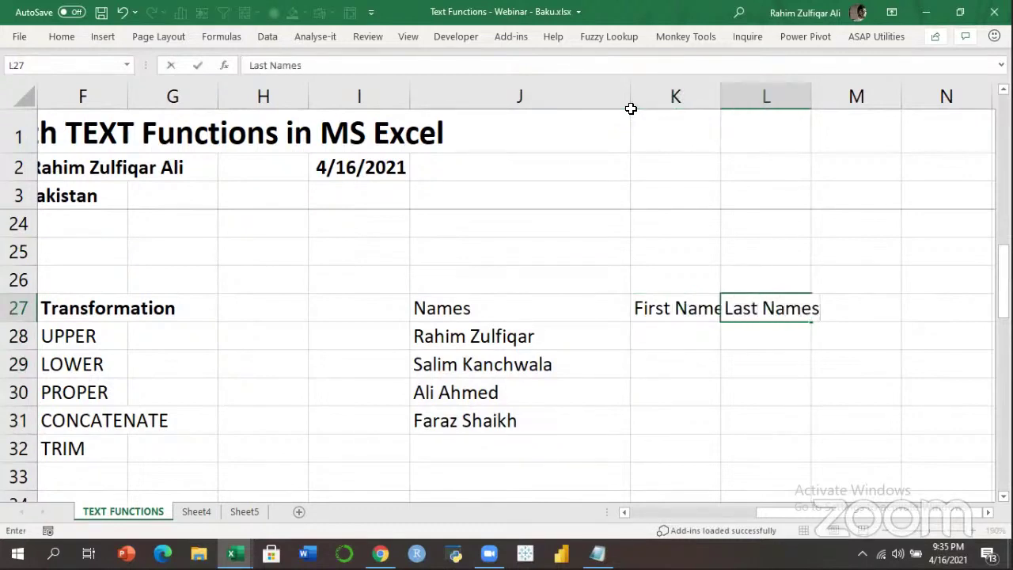
key("Return")
AutoFit columns K and L to their headers, then review the name cells in J, K and L.
left_click_drag(663, 95, 726, 95)
double_click(723, 93)
left_click_drag(530, 340, 514, 393)
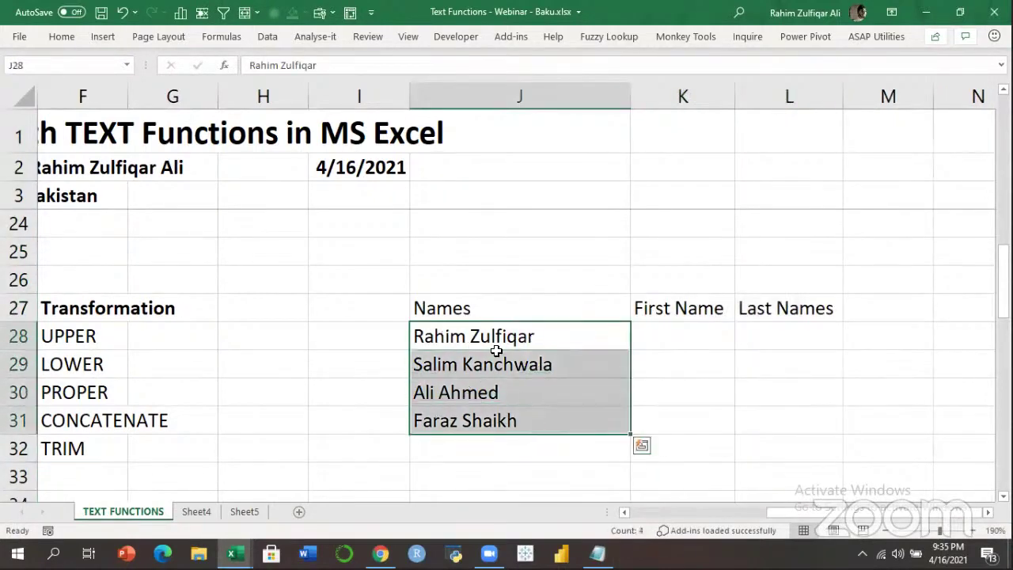
left_click_drag(694, 332, 704, 416)
left_click_drag(787, 336, 785, 396)
left_click(785, 423)
left_click_drag(690, 332, 689, 425)
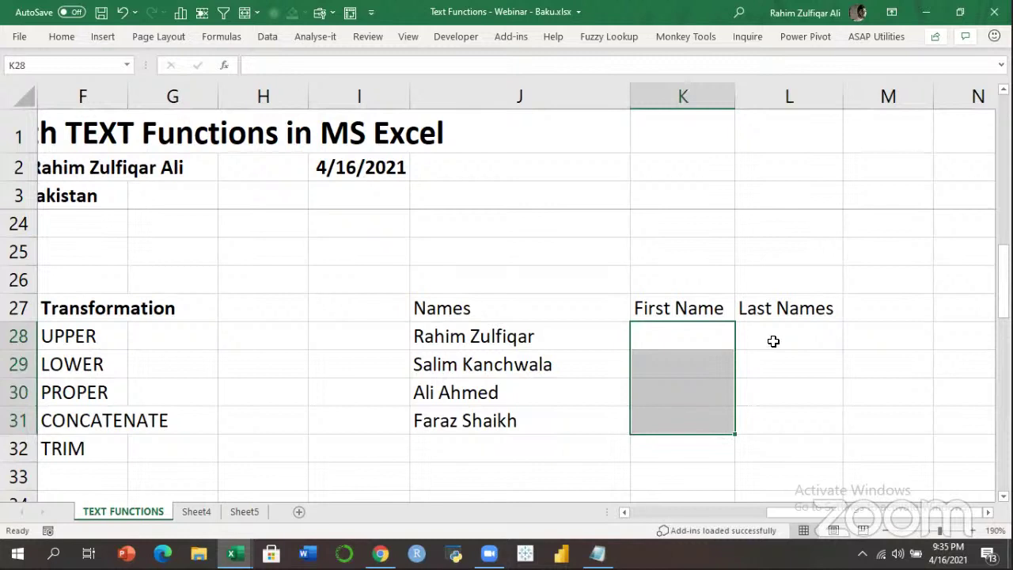
left_click_drag(774, 341, 773, 420)
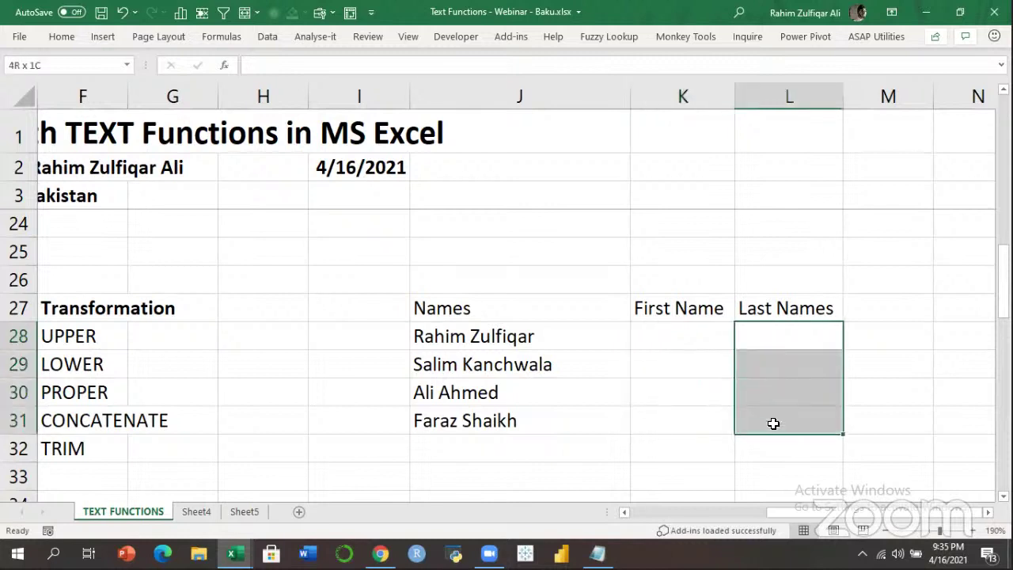
left_click(704, 329)
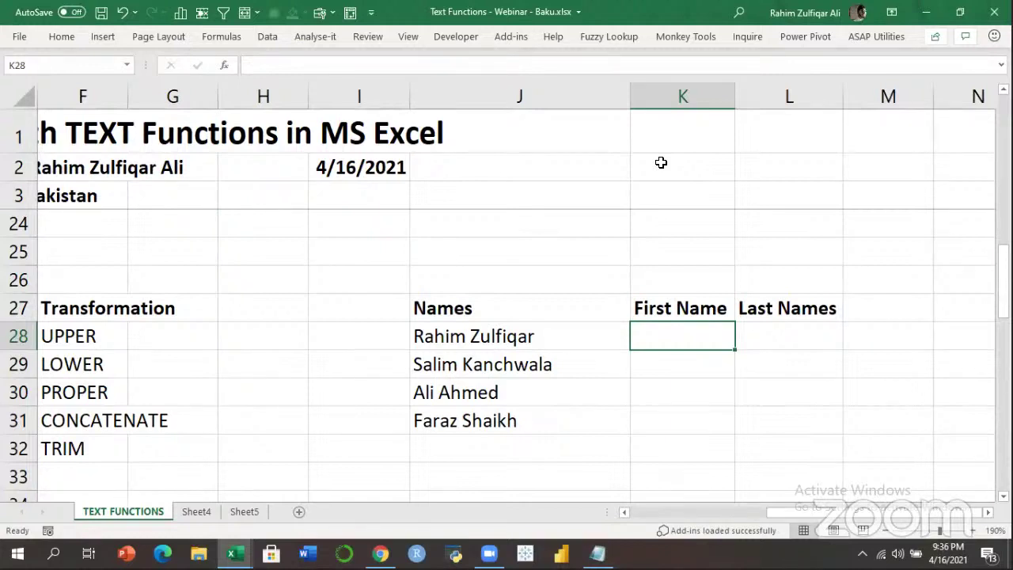
key("ctrl+n")
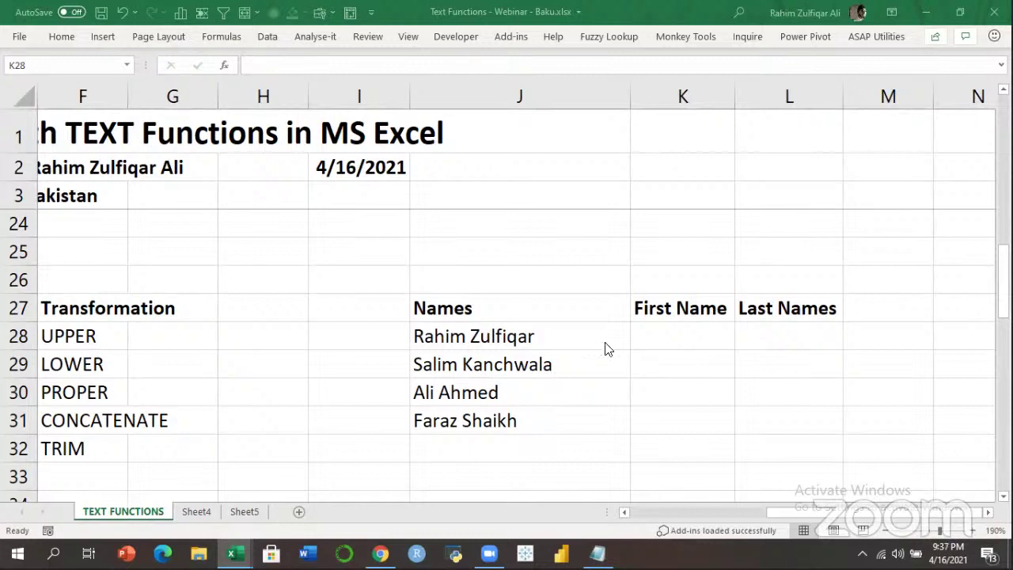
left_click(660, 333)
left_click(554, 338)
left_click(648, 338)
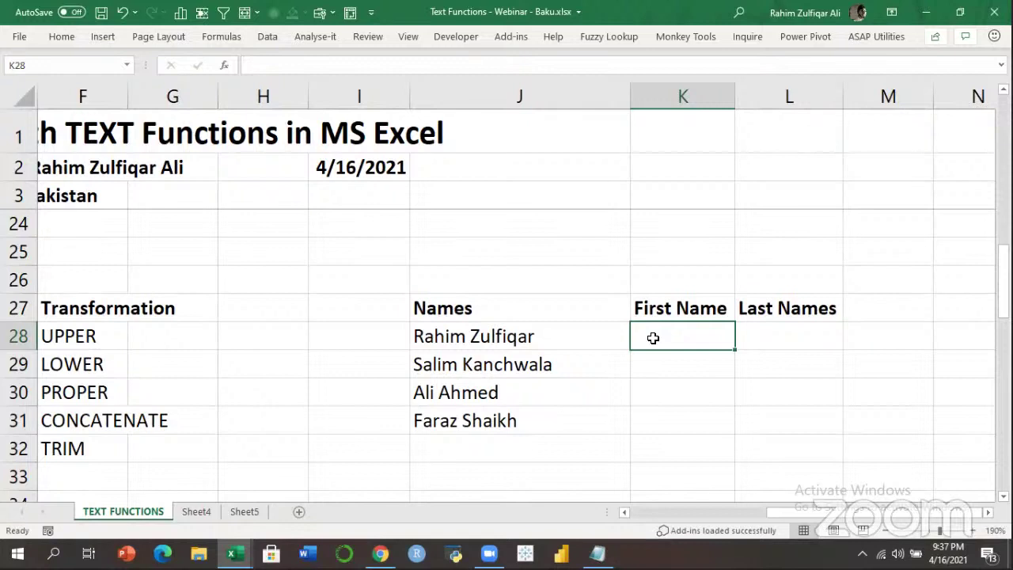
left_click(758, 336)
left_click(687, 327)
left_click(771, 344)
left_click(683, 326)
left_click_drag(558, 331, 538, 423)
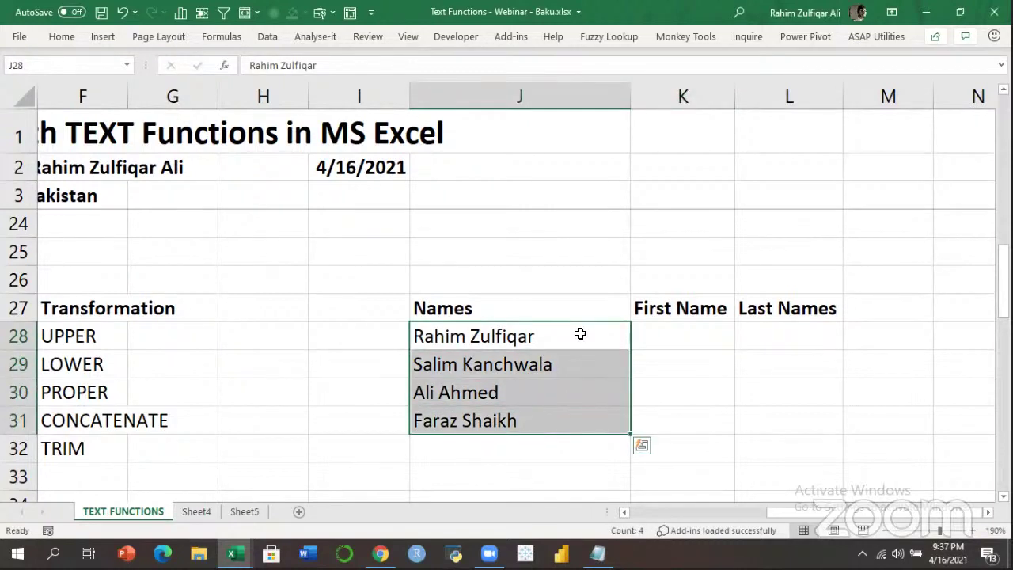
Copy the four full names into K28:K31 and select that range.
key("ctrl+c")
left_click(674, 333)
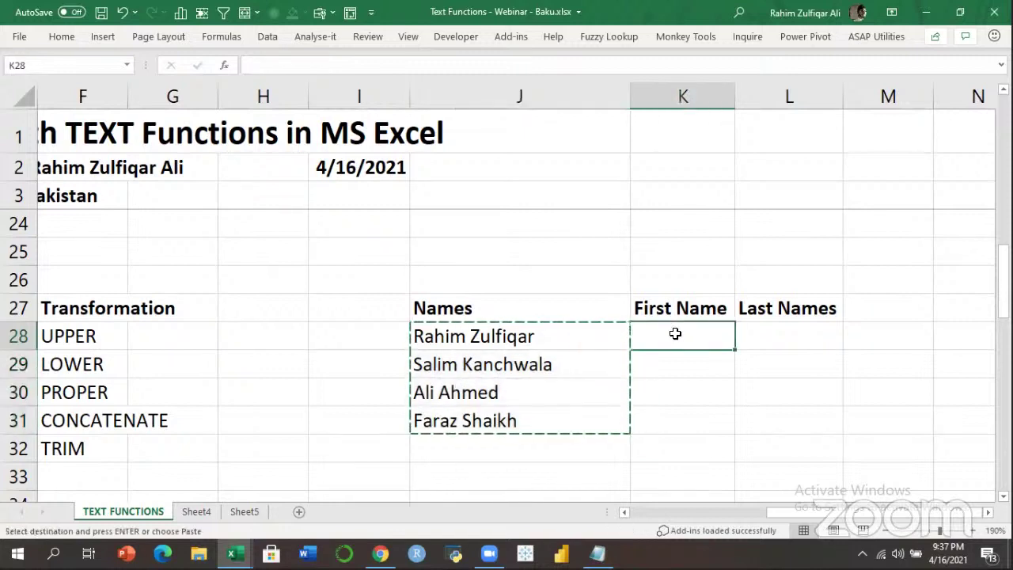
key("ctrl+v")
key("Escape")
left_click(679, 335)
left_click_drag(680, 334, 678, 418)
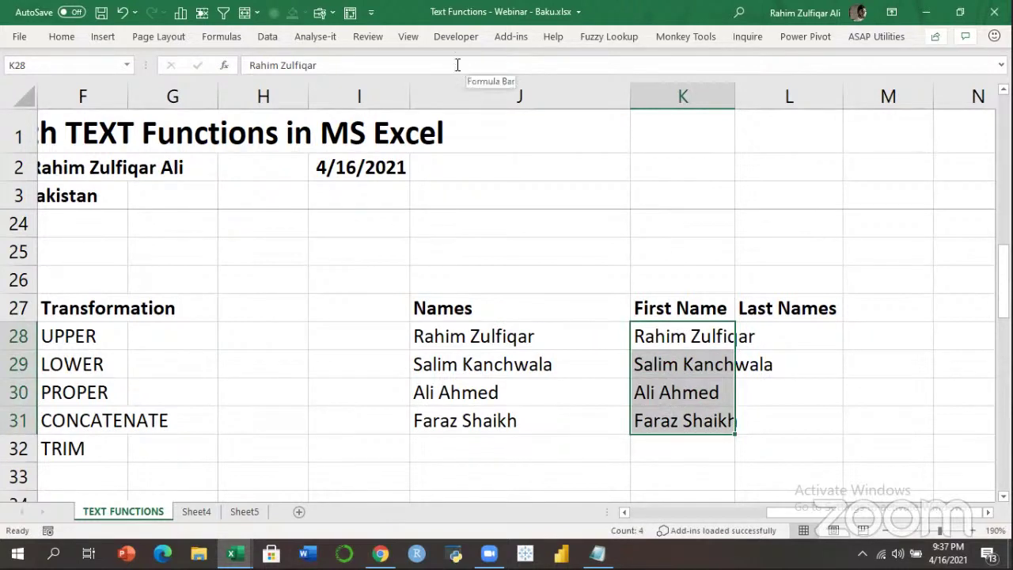
Launch Text to Columns from the Data tab for K28:K31.
left_click(266, 37)
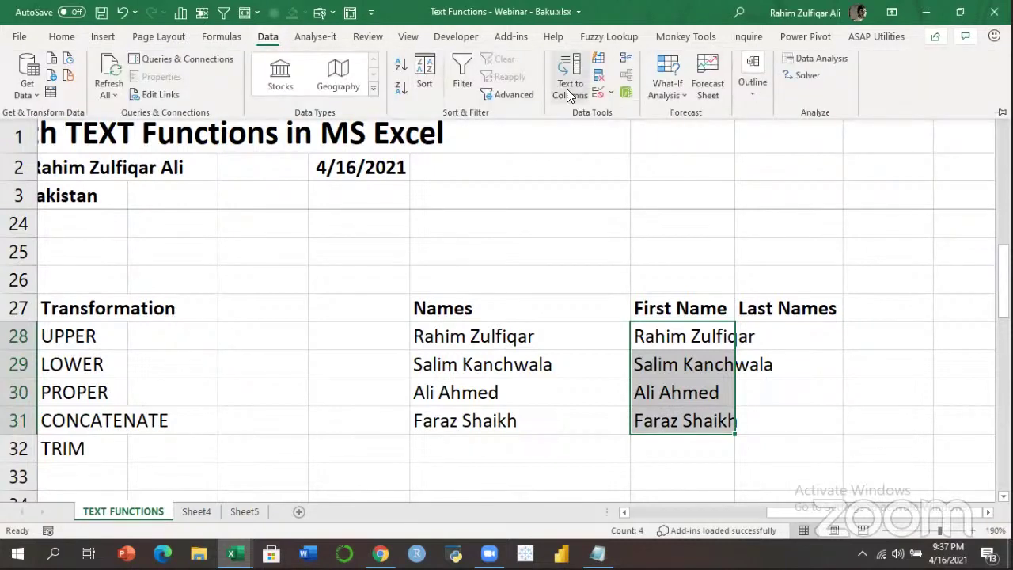
left_click(599, 30)
left_click(271, 35)
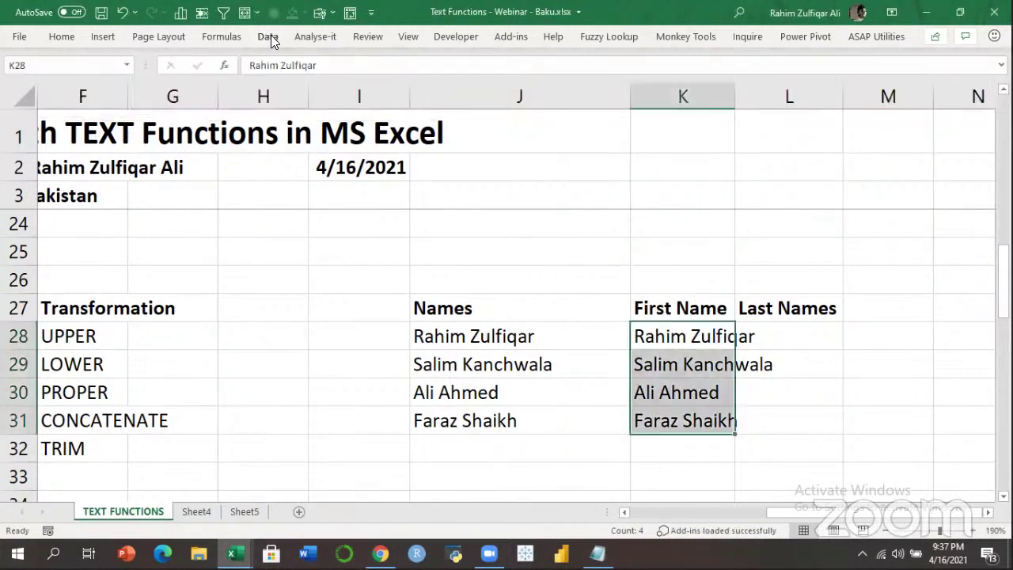
left_click(274, 36)
left_click(564, 79)
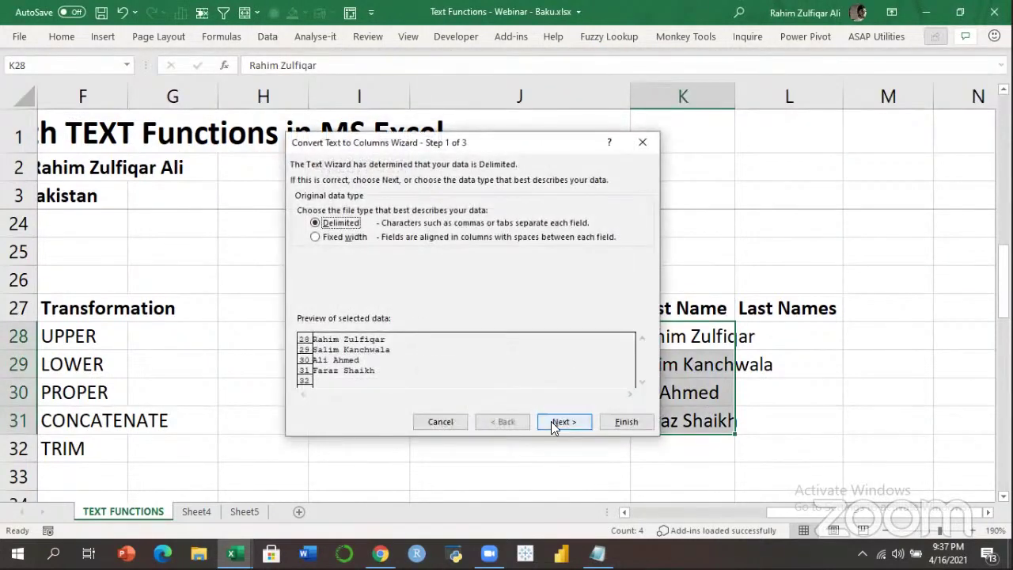
Split the names as Delimited on Space instead of Tab and finish the wizard.
left_click(556, 421)
left_click(319, 208)
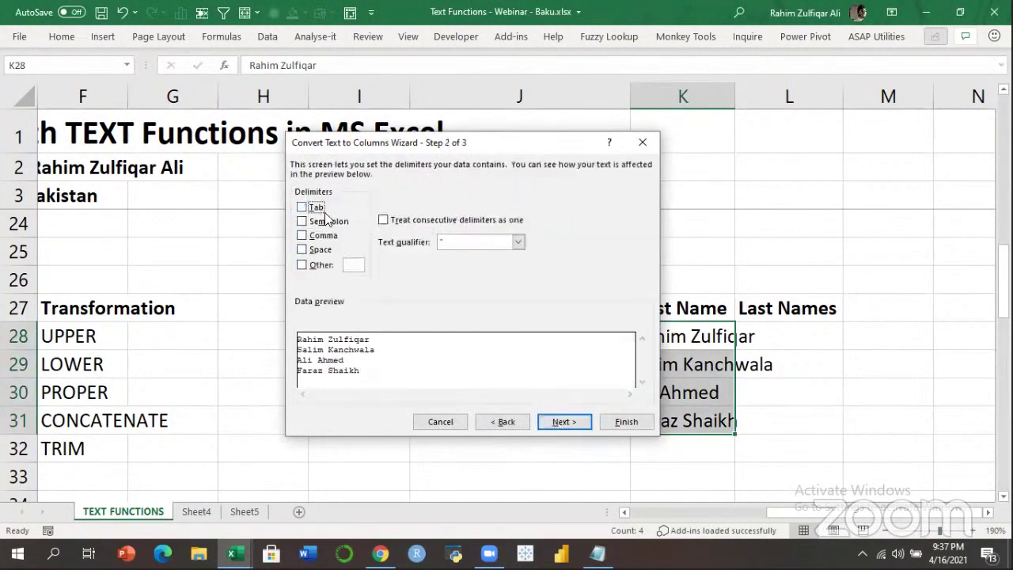
left_click(320, 250)
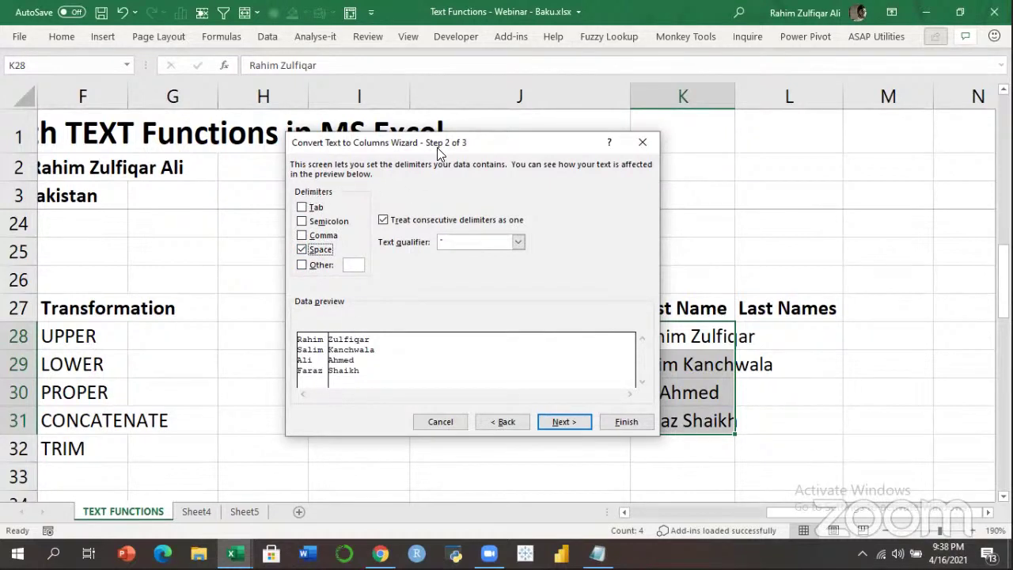
left_click_drag(426, 147, 203, 158)
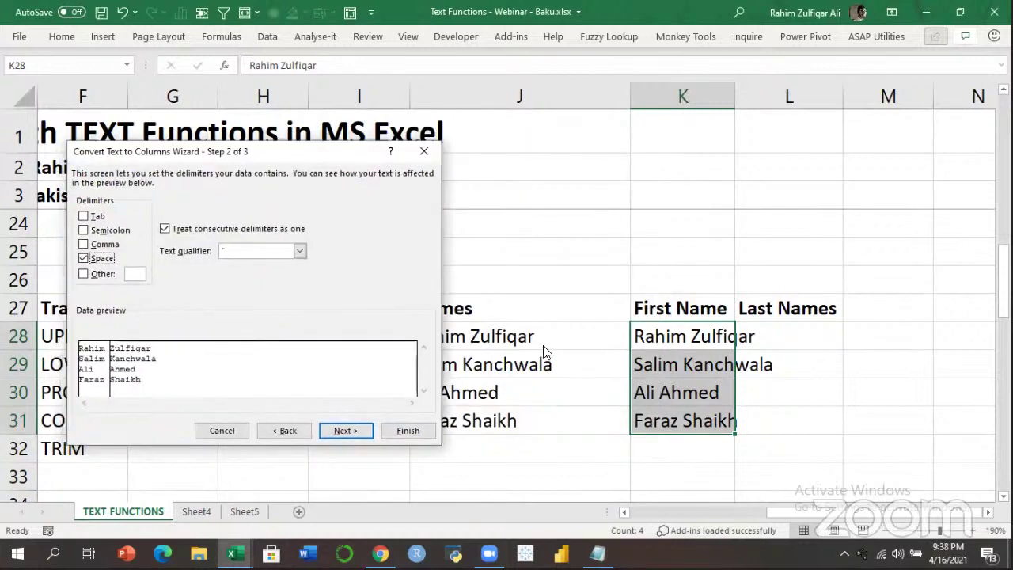
left_click_drag(343, 155, 664, 151)
left_click(657, 432)
left_click(717, 428)
Check the split first names in K28:K31 and last names in L28:L31.
left_click(789, 338)
left_click_drag(695, 334, 684, 426)
left_click_drag(783, 340, 783, 419)
left_click(782, 419)
left_click(535, 338)
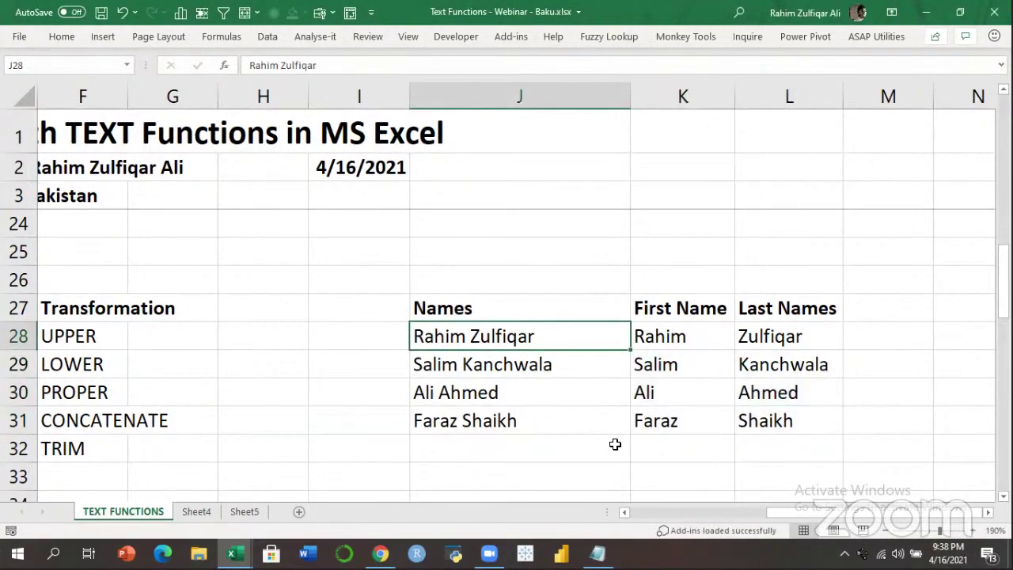
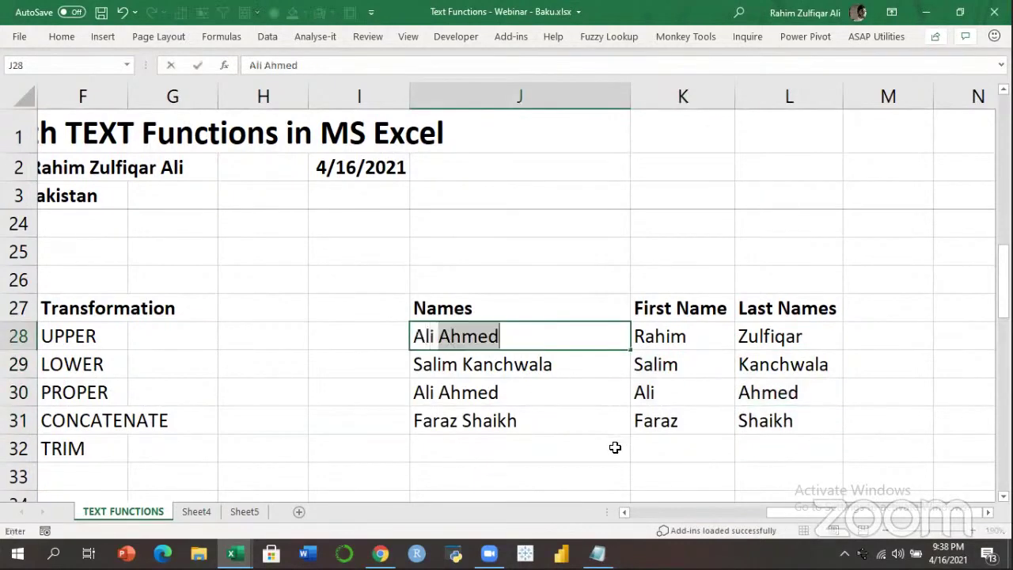
Replace the full name in J28 with a new name and clear K28:L28.
key("Return")
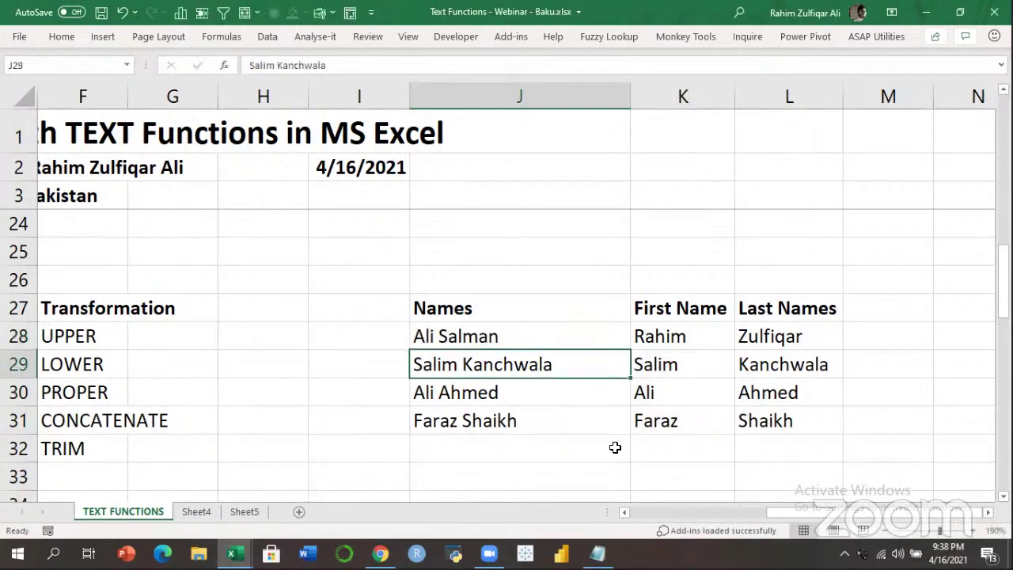
left_click_drag(588, 345, 573, 411)
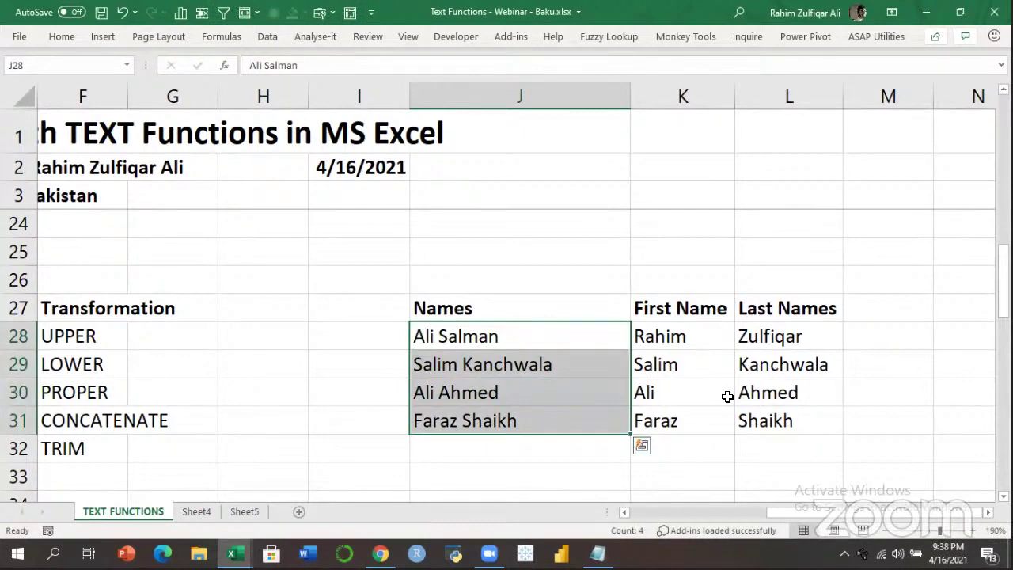
left_click_drag(685, 345, 773, 336)
key("Delete")
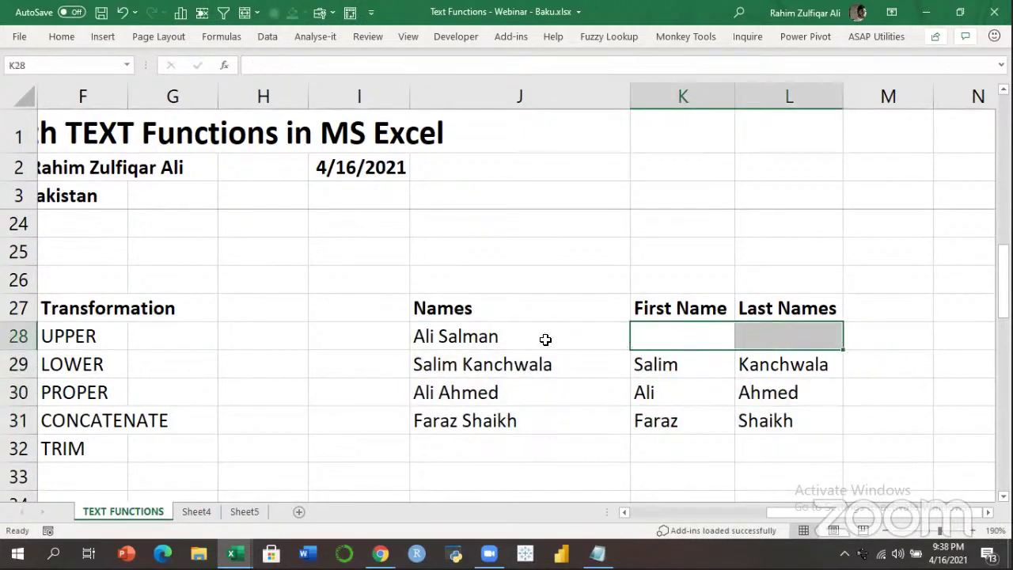
Review the full names in J28:J31.
left_click(558, 334)
left_click_drag(558, 333, 552, 420)
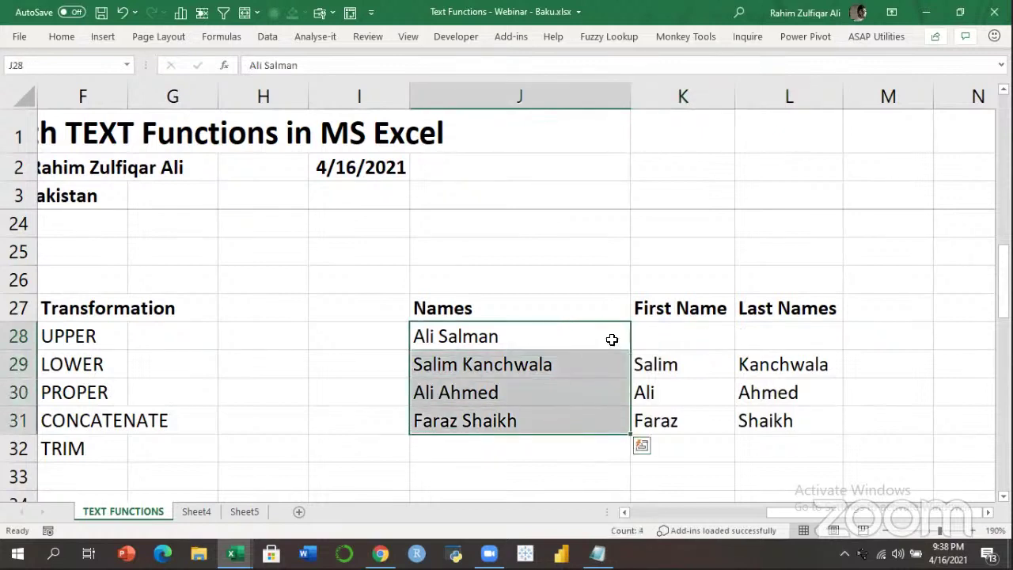
left_click(529, 365)
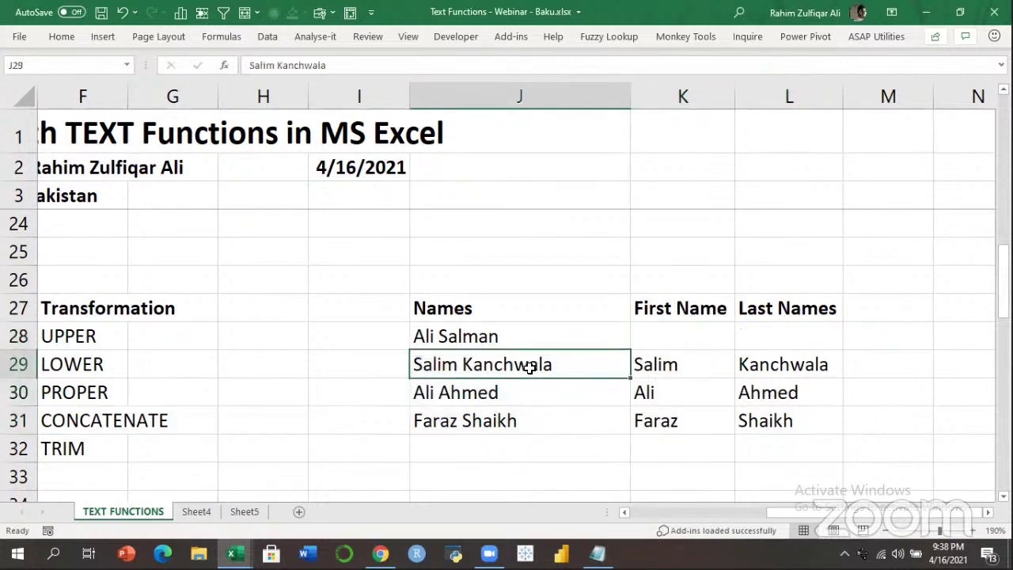
left_click(511, 411)
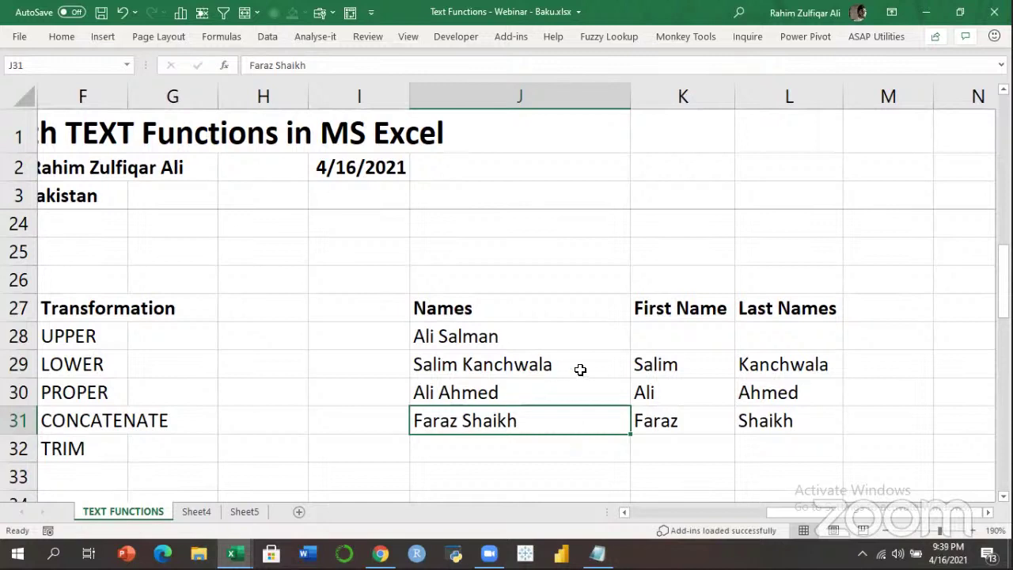
Clear the split names in K29:L31.
left_click_drag(679, 360, 771, 420)
key("Delete")
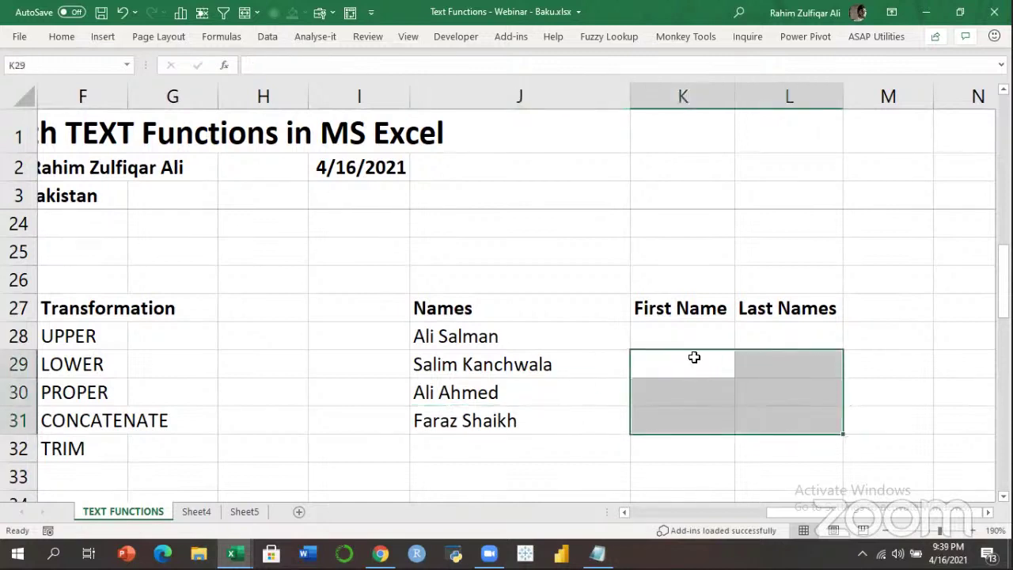
left_click(689, 340)
left_click(557, 338)
left_click(655, 339)
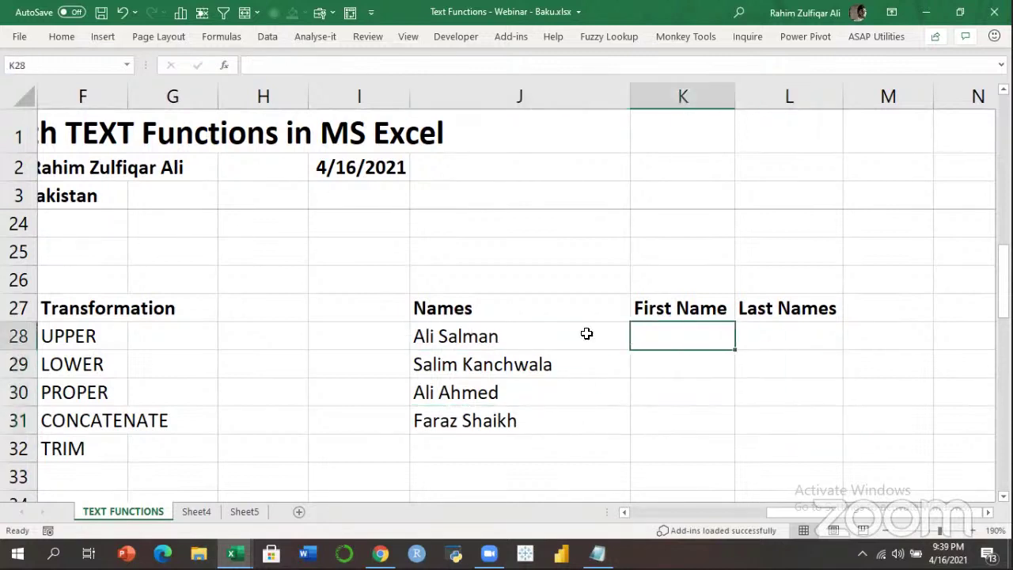
Undo to restore the original name in J28, then clear all of K28:L31.
key("ctrl+z")
key("ctrl+z")
key("ctrl+z")
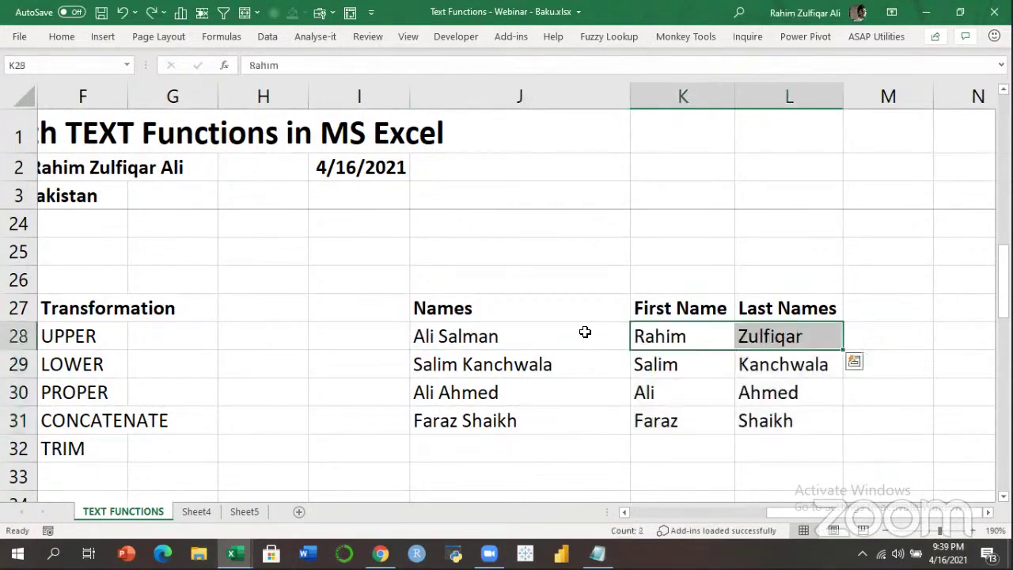
left_click_drag(690, 332, 768, 417)
key("Delete")
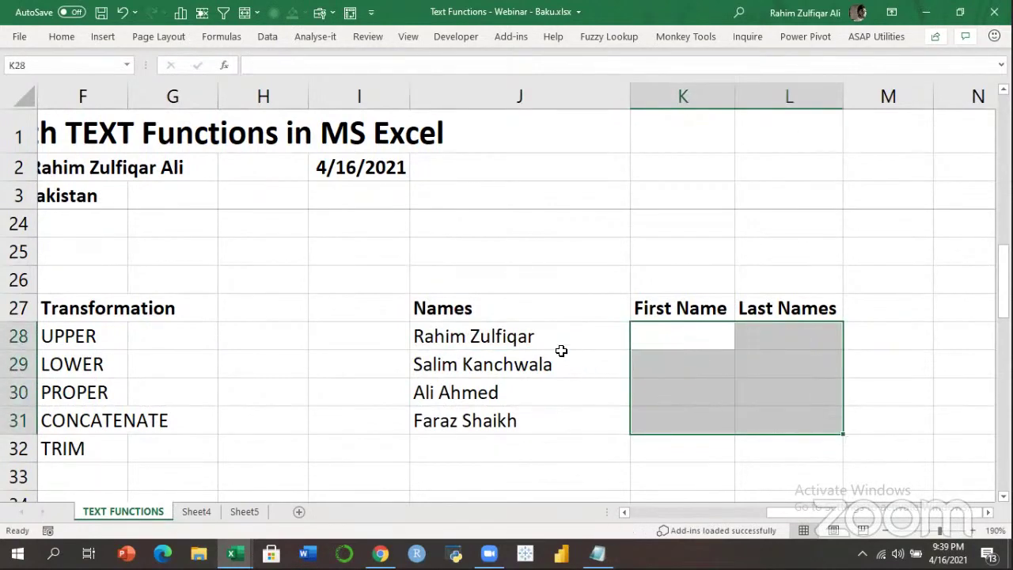
left_click(546, 414)
left_click(686, 341)
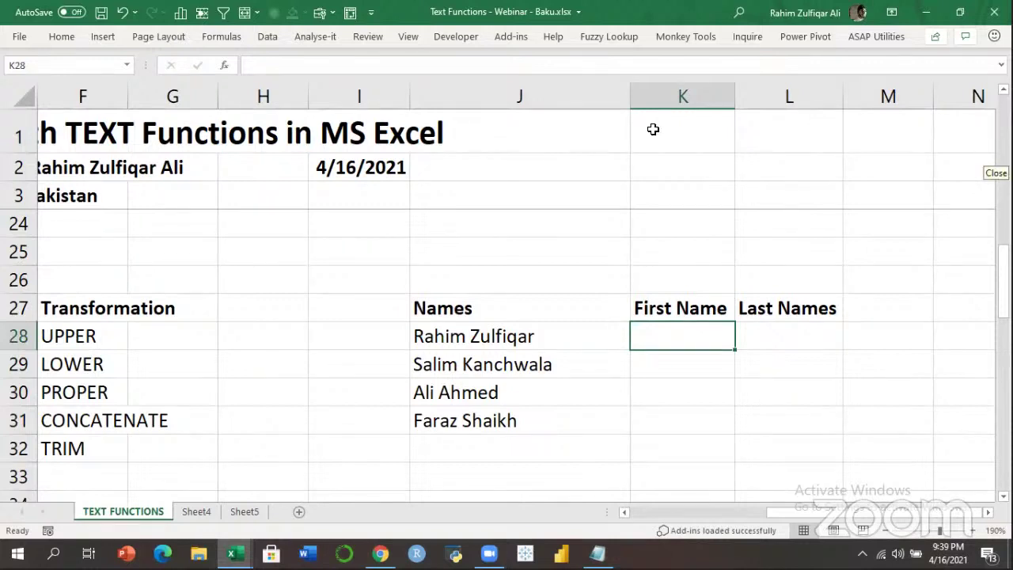
left_click(697, 338)
left_click(759, 341)
left_click(673, 343)
Type the first person's first name in K28 and Flash Fill it down through K31.
key("Return")
left_click(672, 341)
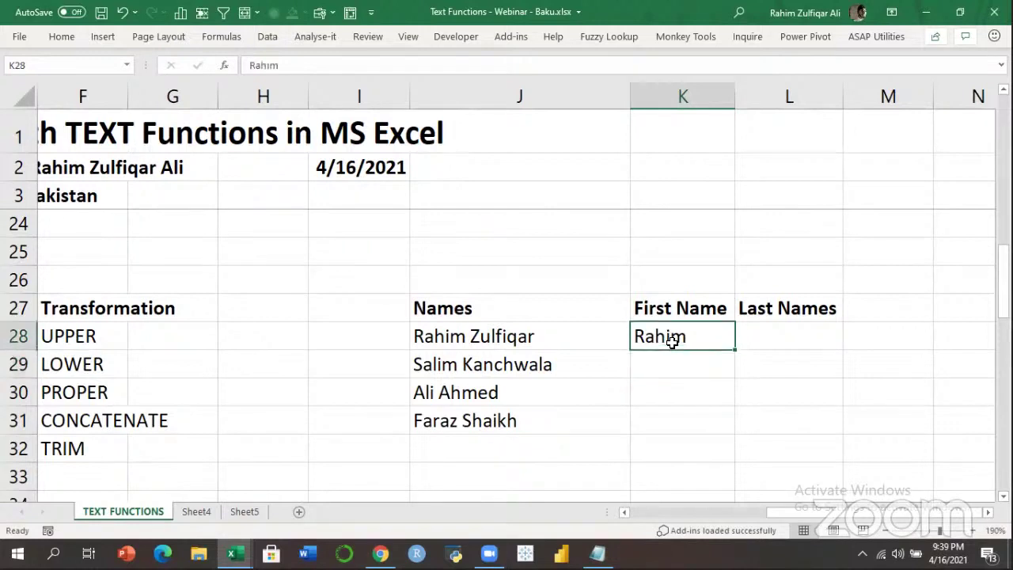
key("shift+Down")
key("shift+Down")
key("shift+Down")
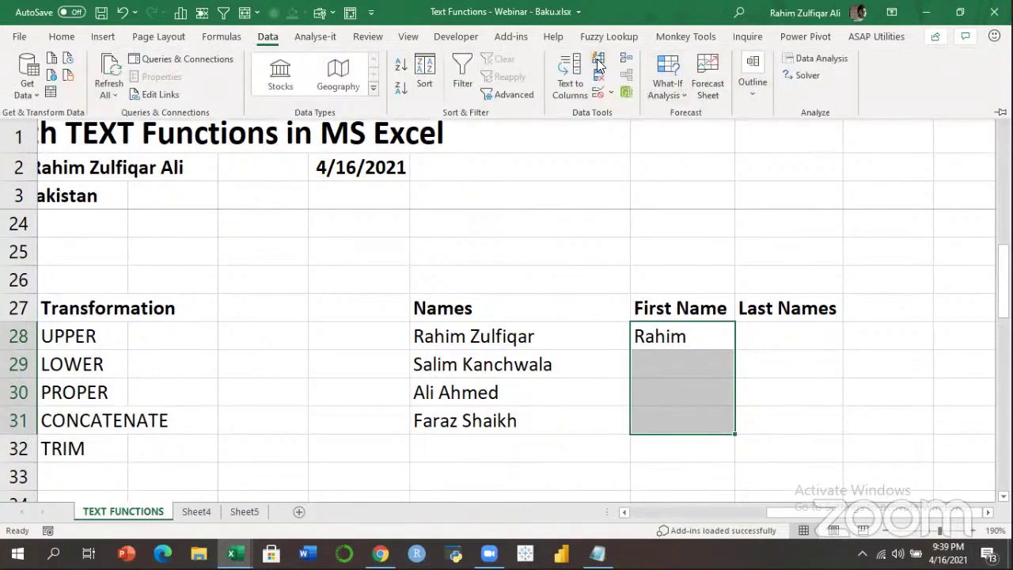
left_click(599, 67)
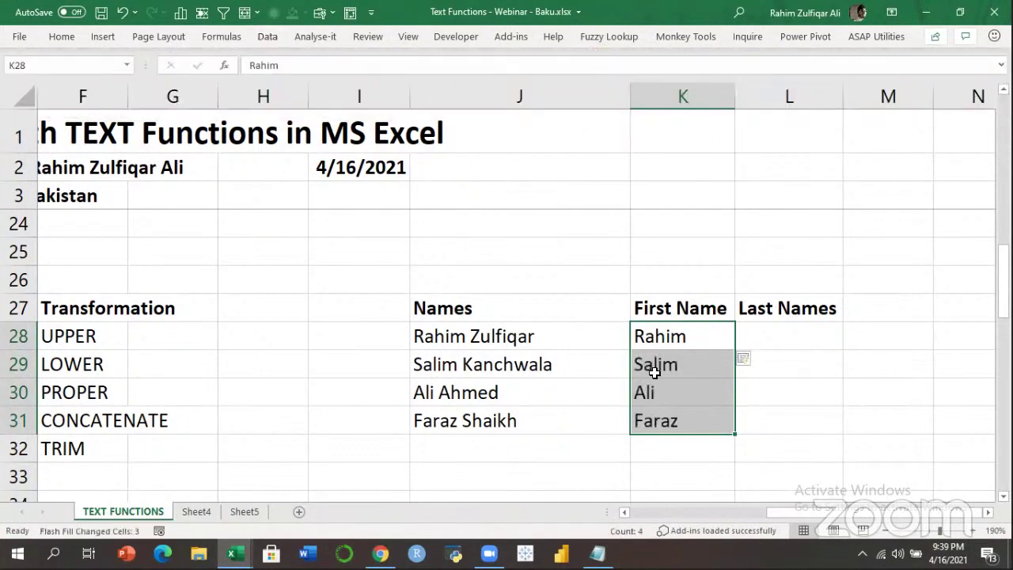
left_click(832, 336)
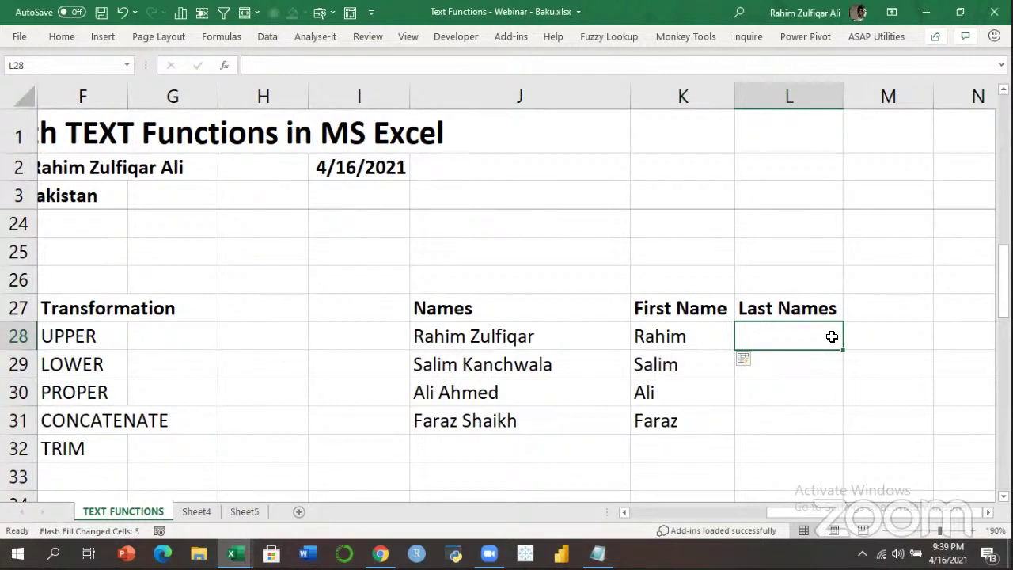
Enter the first surname in L28 and Flash Fill the Last Names down to L31.
key("Return")
left_click(832, 337)
key("shift+Down")
key("shift+Down")
key("shift+Down")
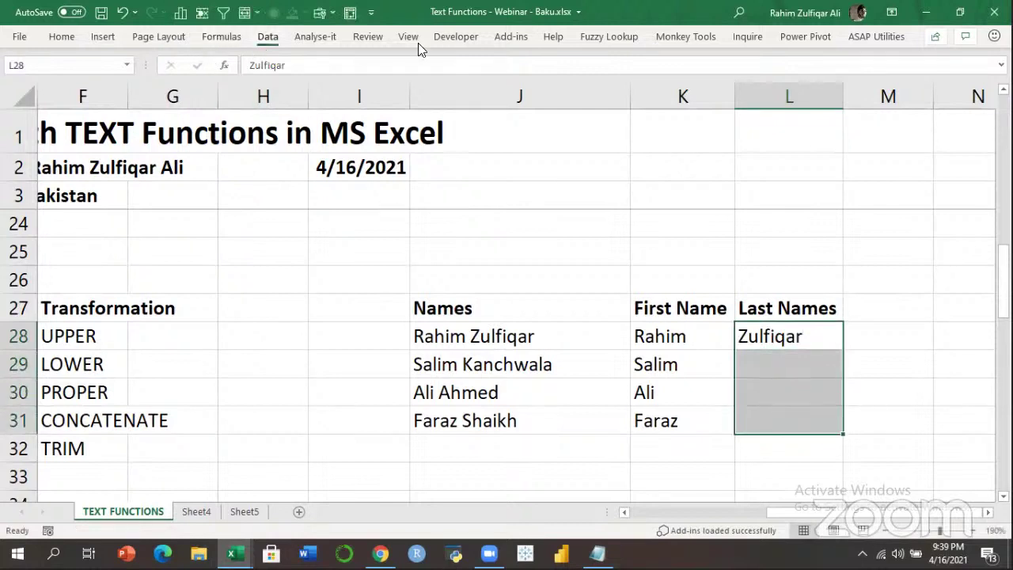
left_click(267, 36)
left_click(600, 63)
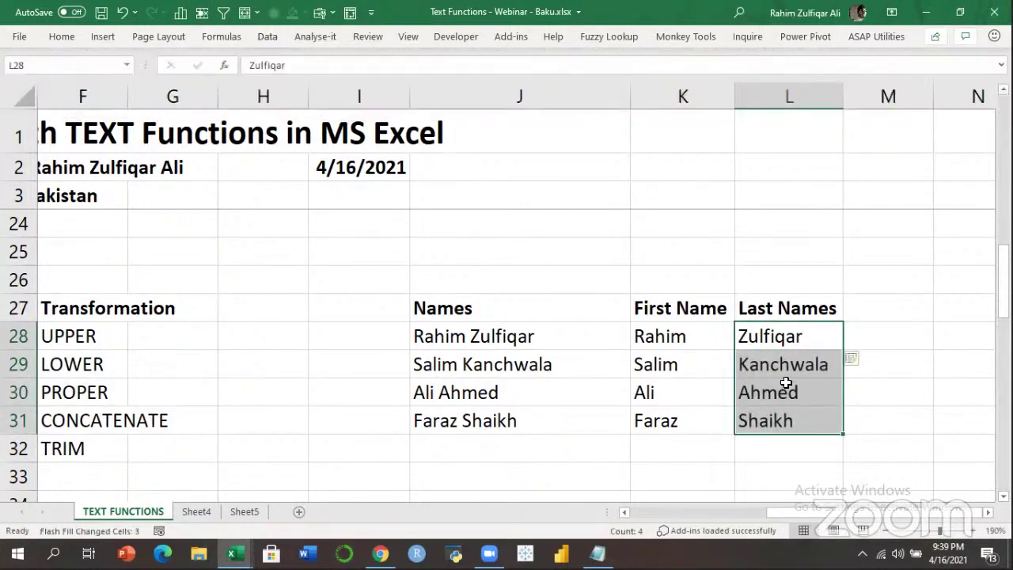
left_click(786, 383)
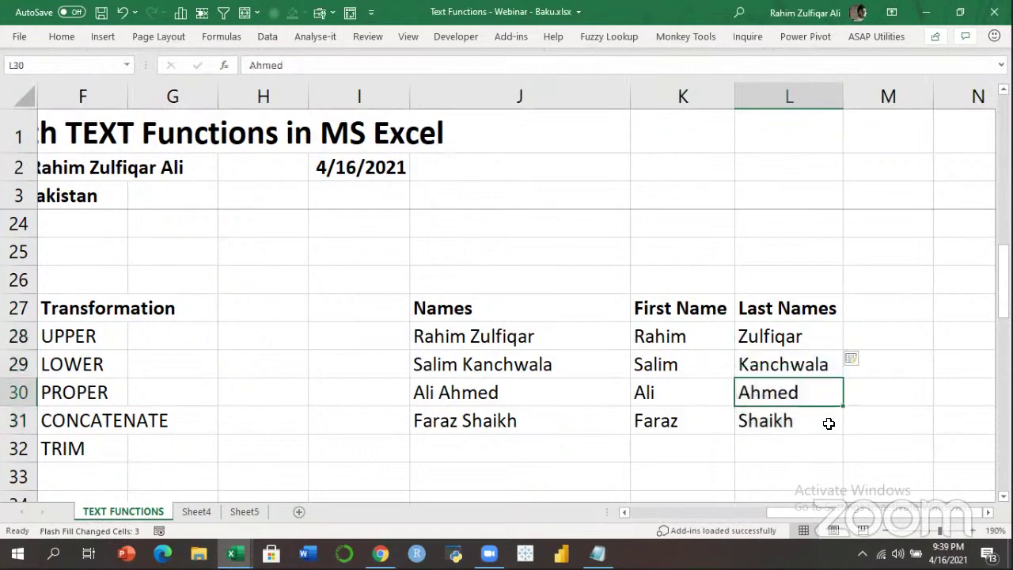
Change the full name in J28 to a different name and select K28:L31.
left_click(477, 333)
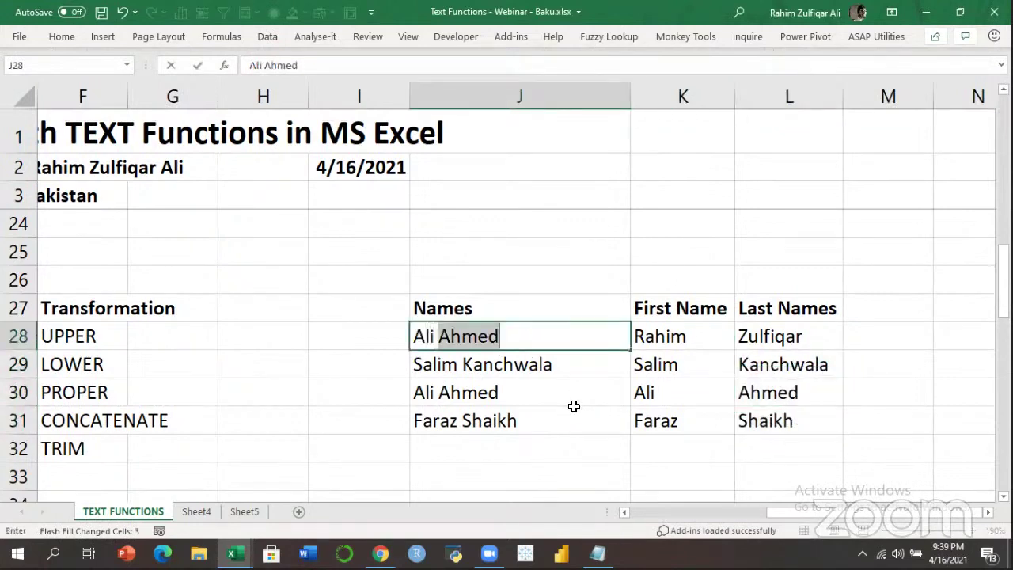
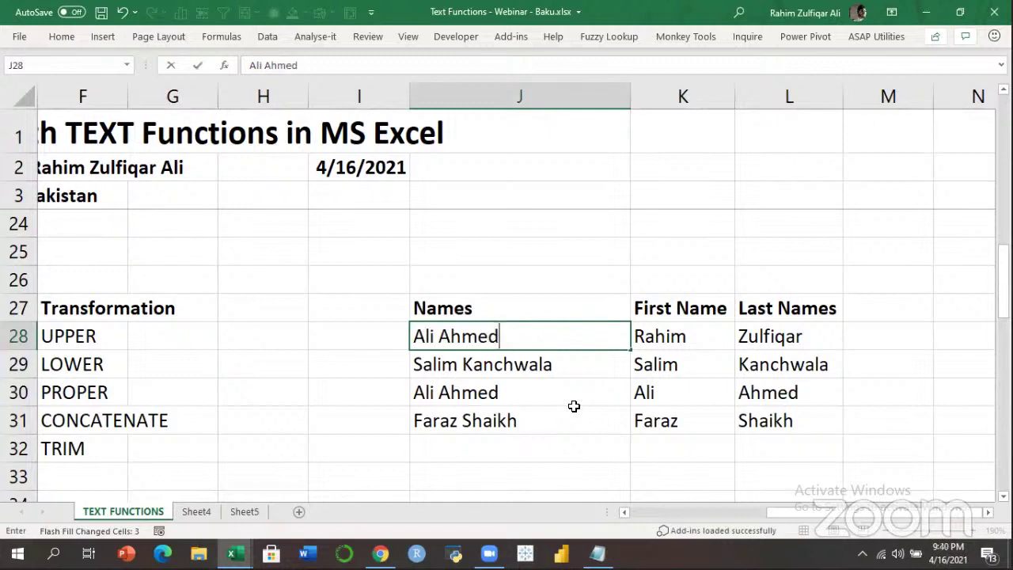
key("Return")
key("Up")
key("Right")
key("shift+Right")
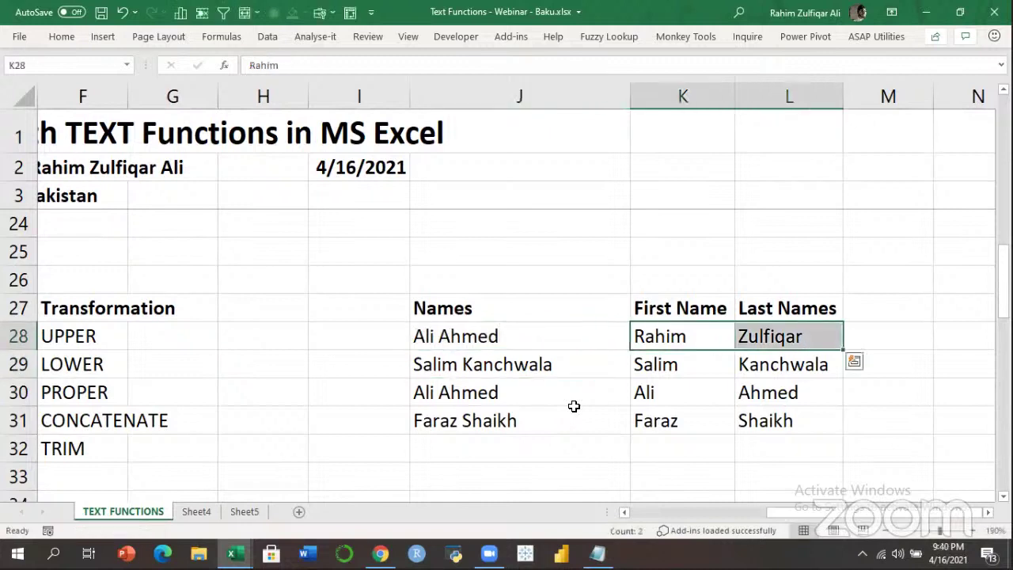
key("shift+Left")
key("shift+Right")
key("shift+Down")
key("shift+Down")
key("shift+Down")
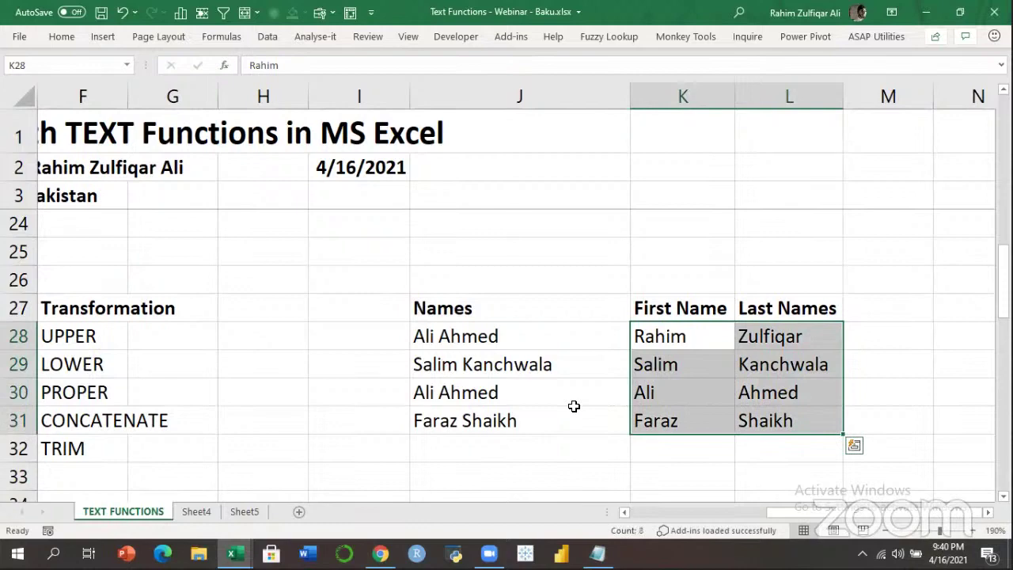
Undo the J28 name change and the edits in K28:L31.
key("ctrl+z")
key("Right")
key("shift+Right")
key("shift+Down")
key("shift+Down")
key("shift+Down")
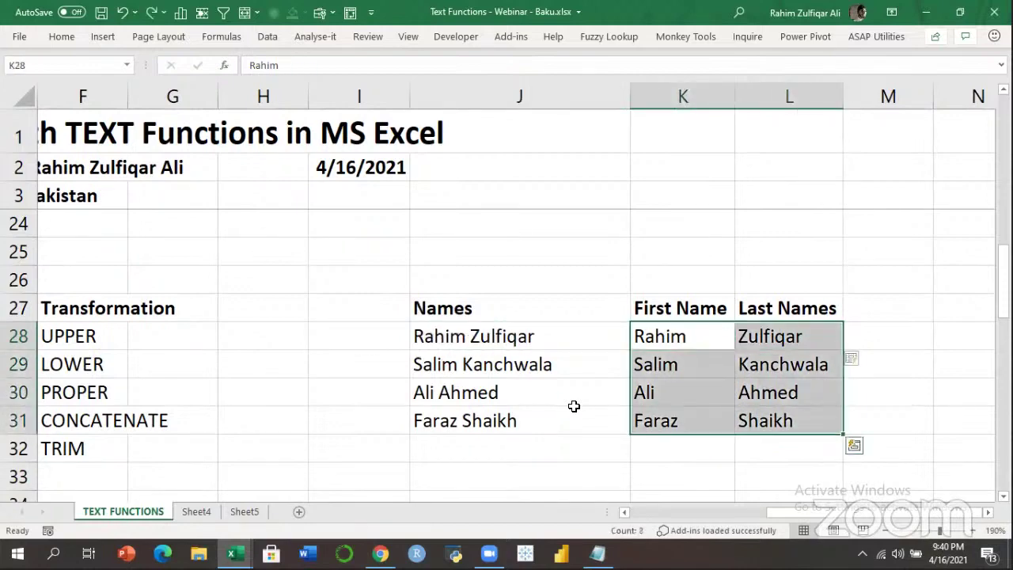
key("ctrl+z")
key("ctrl+z")
key("ctrl+z")
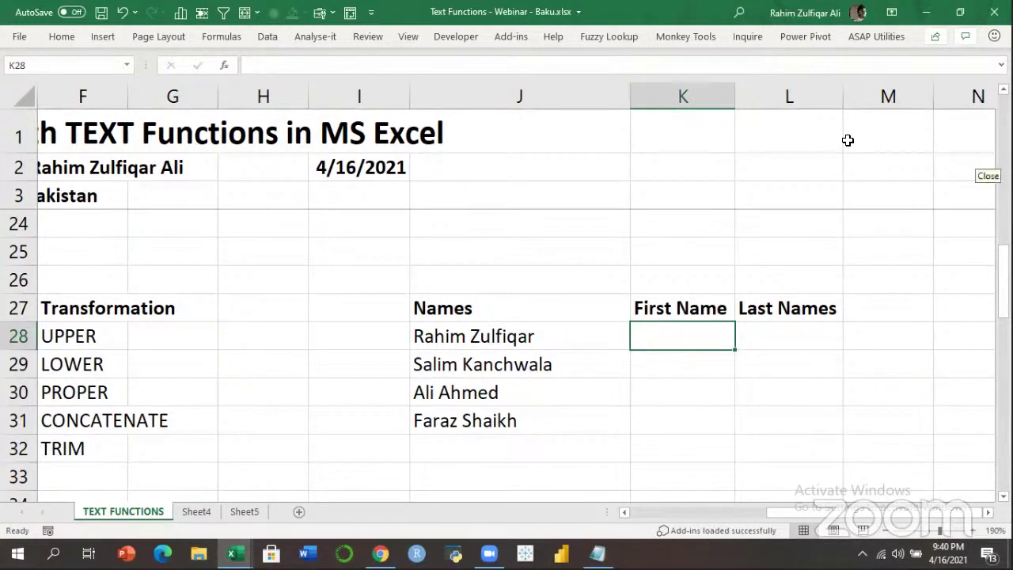
Enter =LEFT(J28,5) in K28 to take the first 5 characters of the name.
left_click(694, 348)
left_click(692, 363)
left_click(728, 340)
type("=")
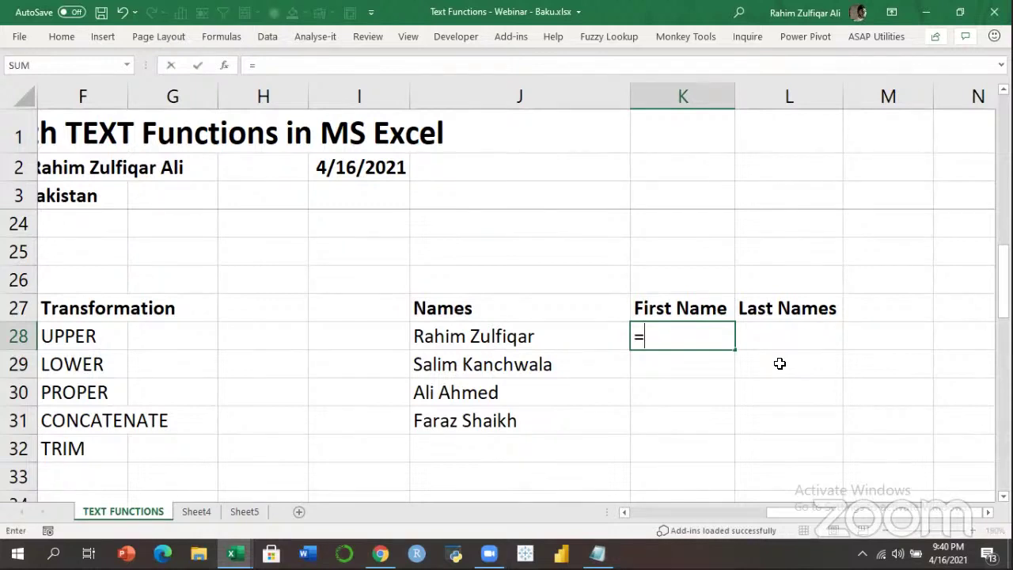
type("left")
key("Tab")
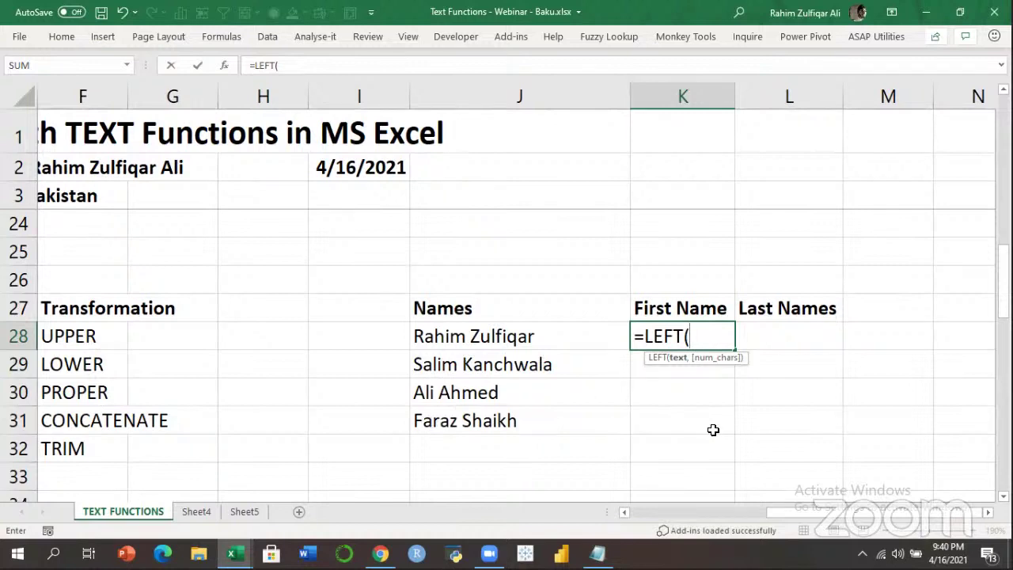
key("Left")
type(",")
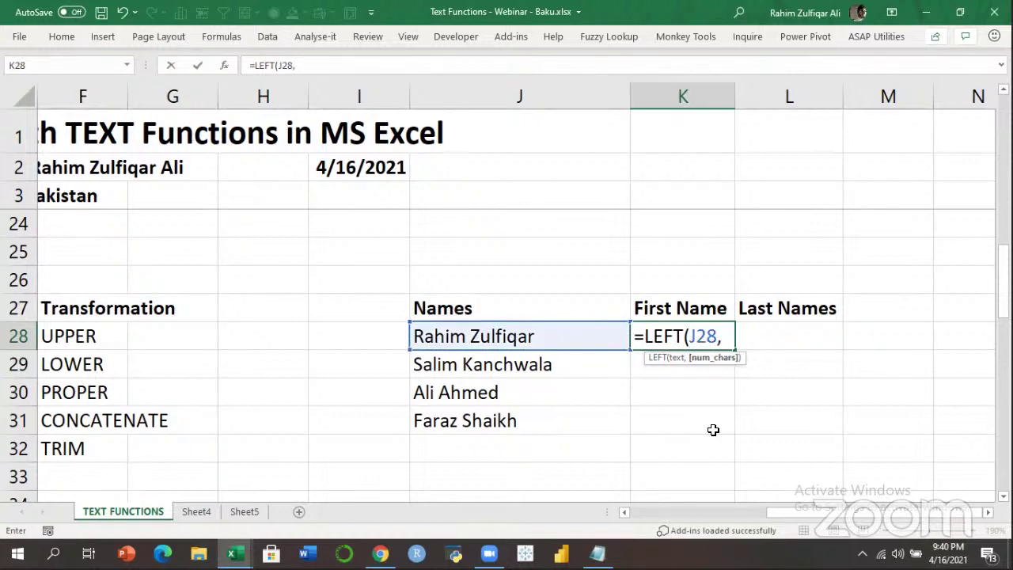
type("5")
key("Return")
Fill the LEFT formula down to K31 with Ctrl+D and compare results with the full names.
key("Up")
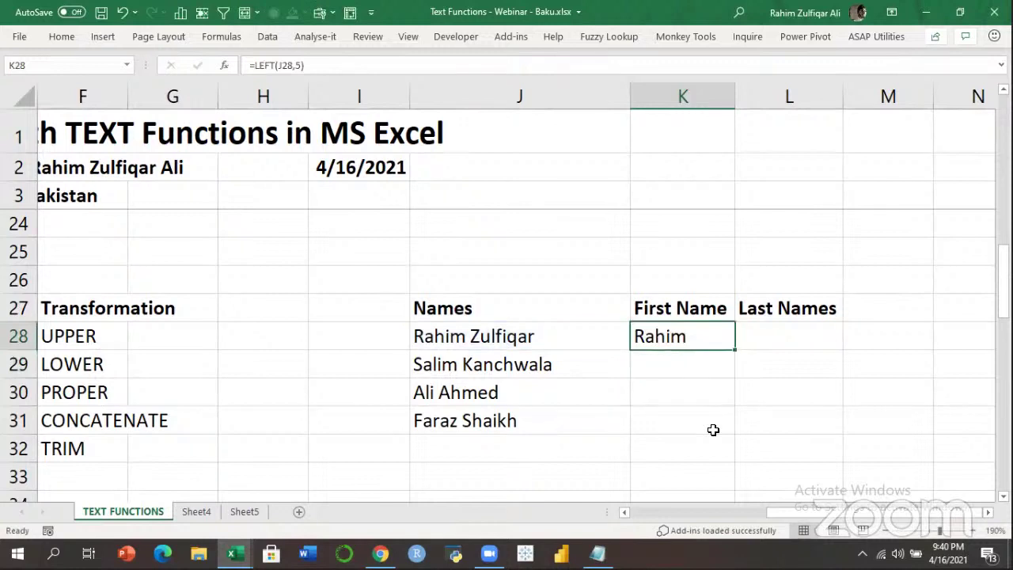
key("shift+Down")
key("shift+Down")
key("shift+Down")
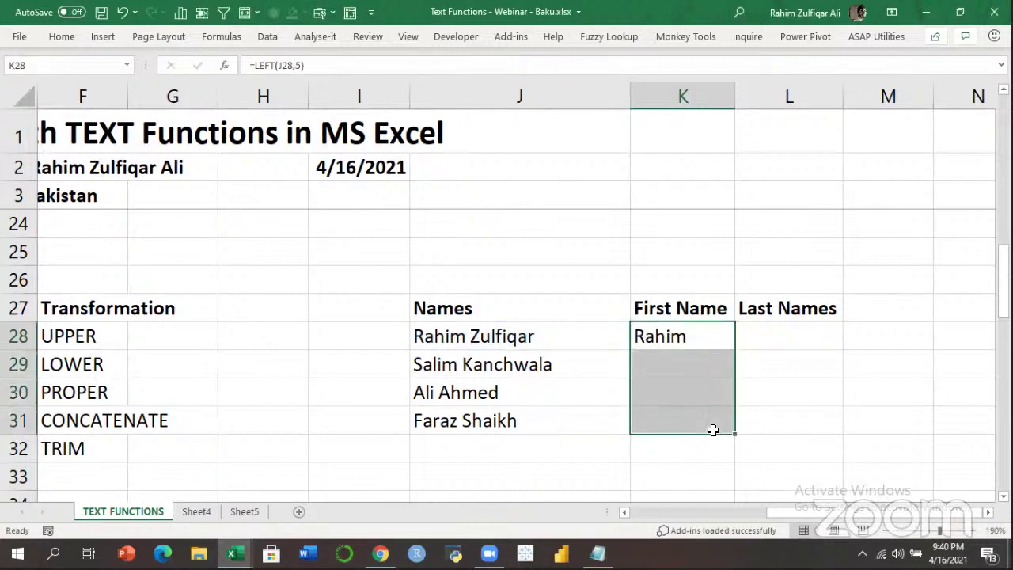
key("ctrl+d")
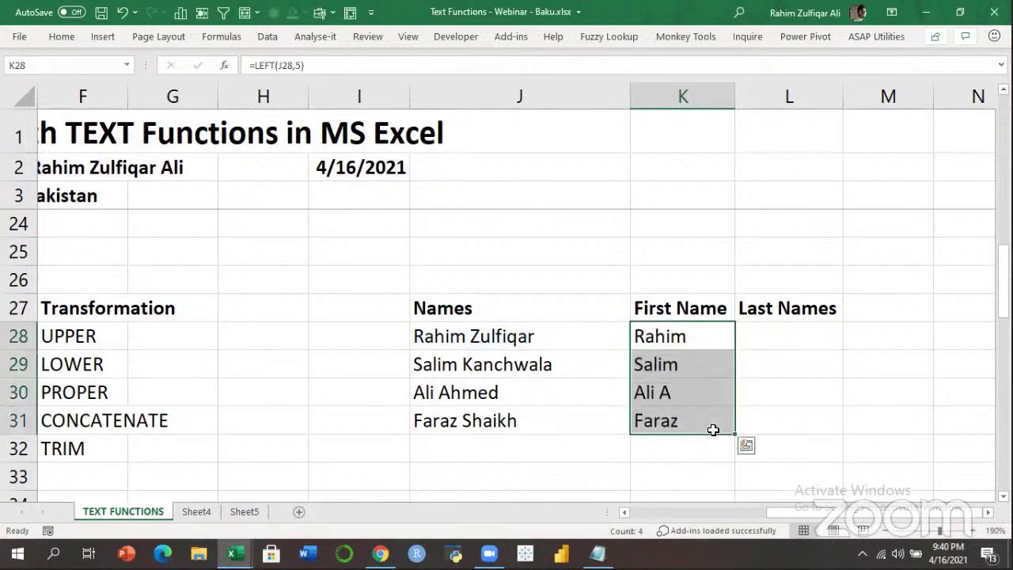
key("Down")
key("Down")
key("Down")
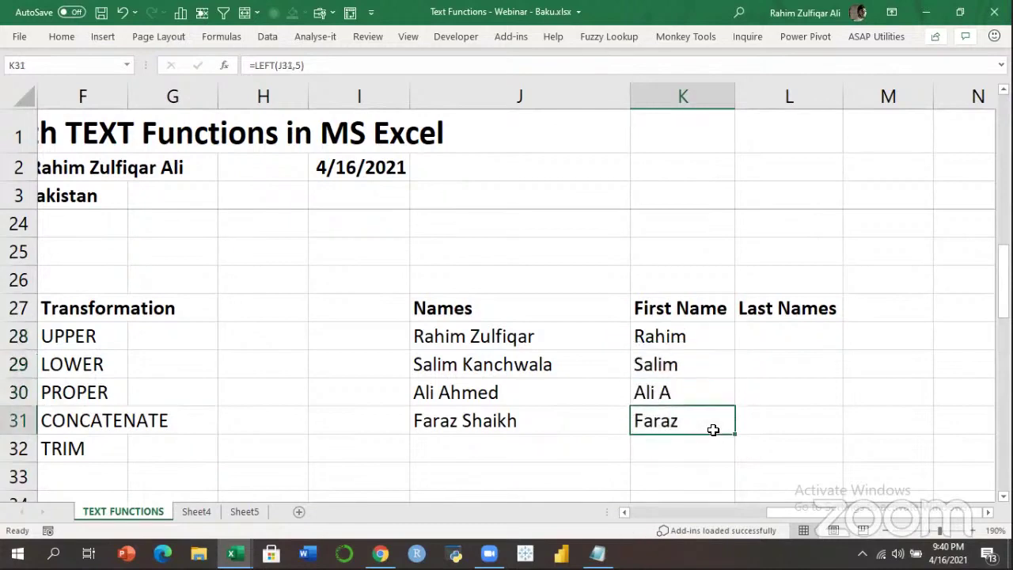
key("Up")
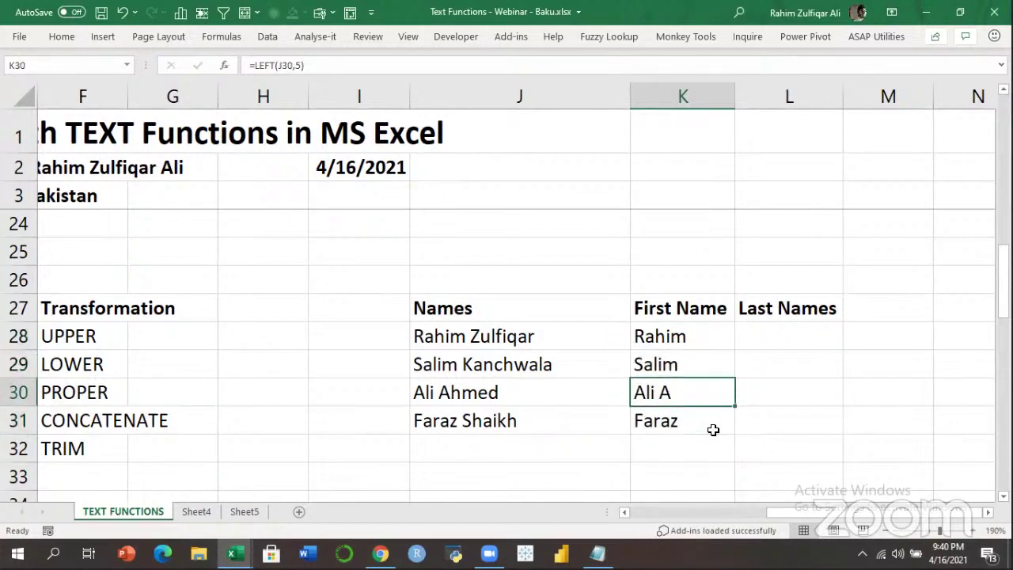
key("Left")
Change K30's formula to =LEFT(J30,3) so it returns Ali's three-letter first name.
key("Right")
key("F2")
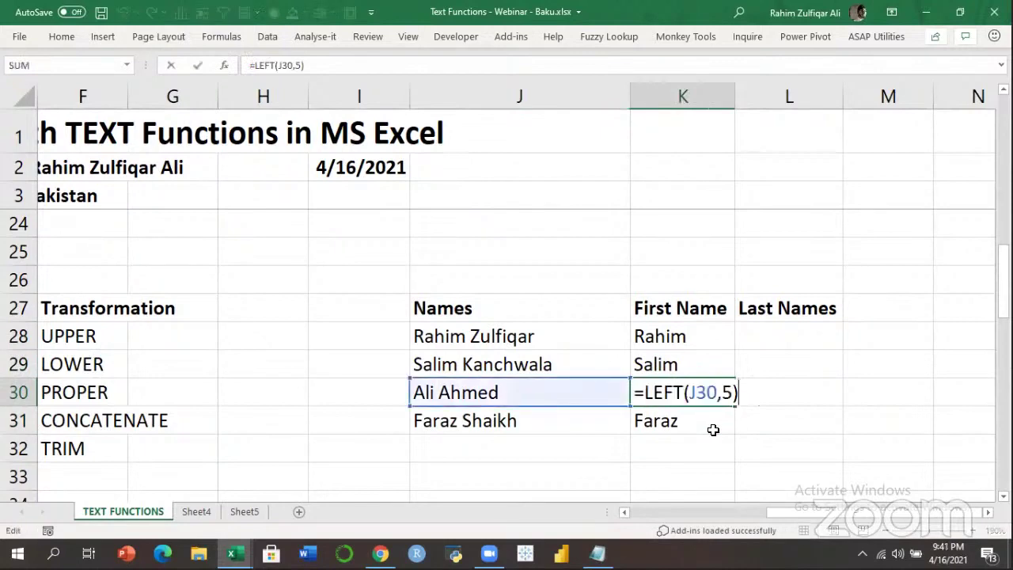
key("Left")
key("shift+Left")
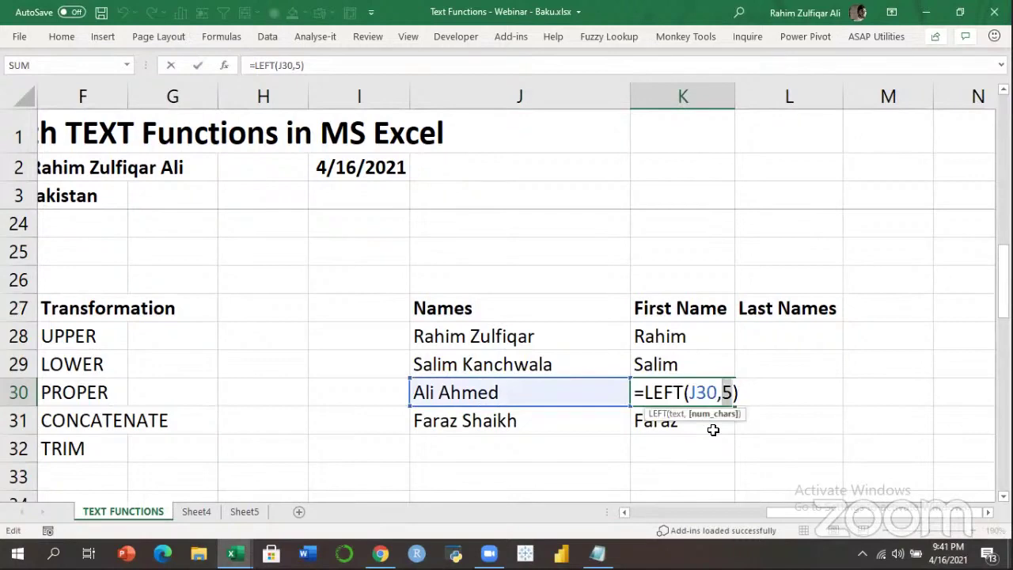
type("3")
key("Return")
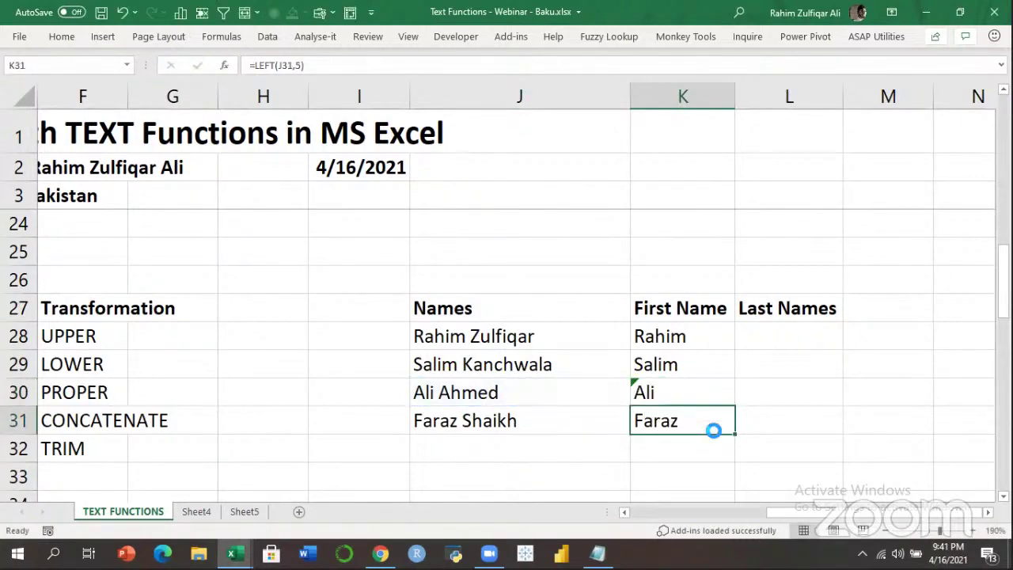
Recheck K28's LEFT formula, then clear the First Name results in K28:K31.
key("Up")
key("Up")
key("Up")
key("Left")
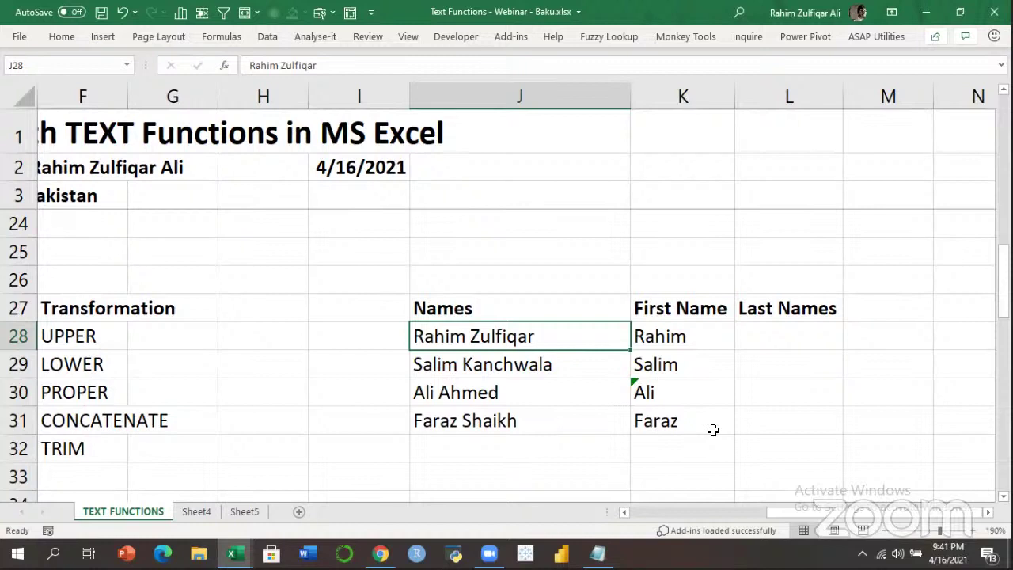
key("Right")
key("F2")
key("Left")
key("Left")
key("Right")
key("shift+Left")
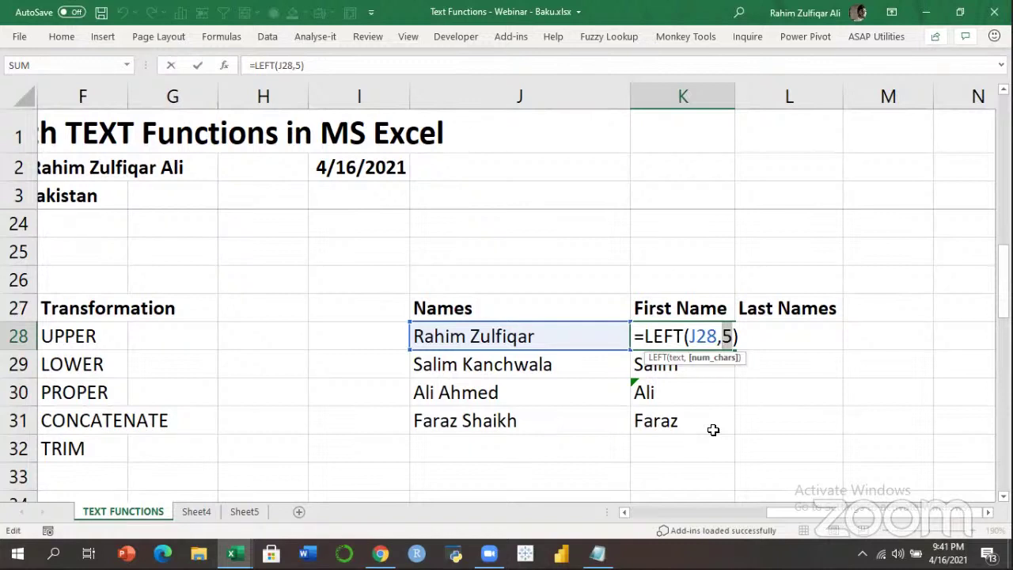
key("ctrl+Return")
left_click(713, 430, "shift")
key("Delete")
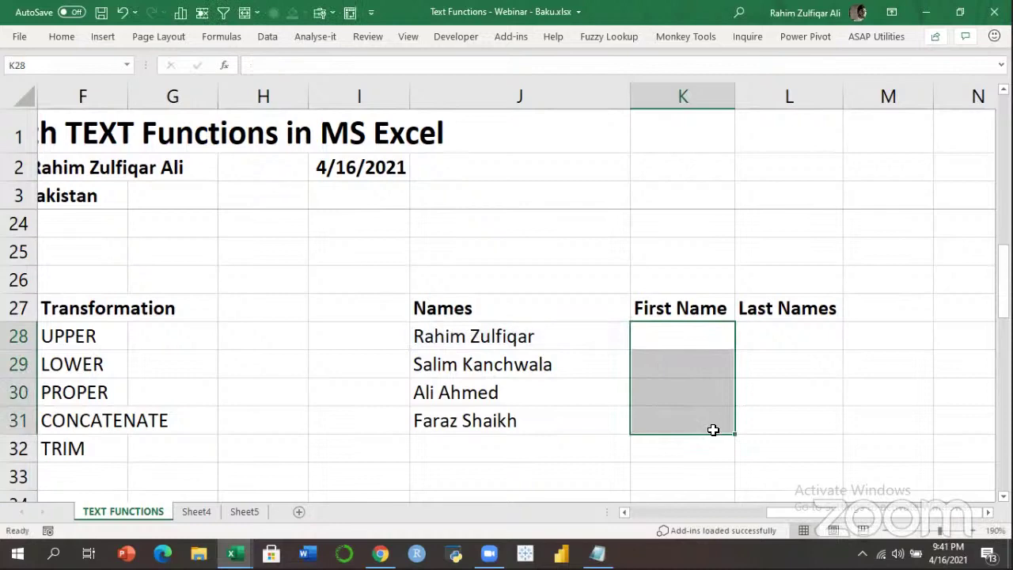
Enter the heading 'Search' in G27 beside Transformation.
key("Left")
key("Left")
key("Left")
key("Left")
key("Left")
key("Left")
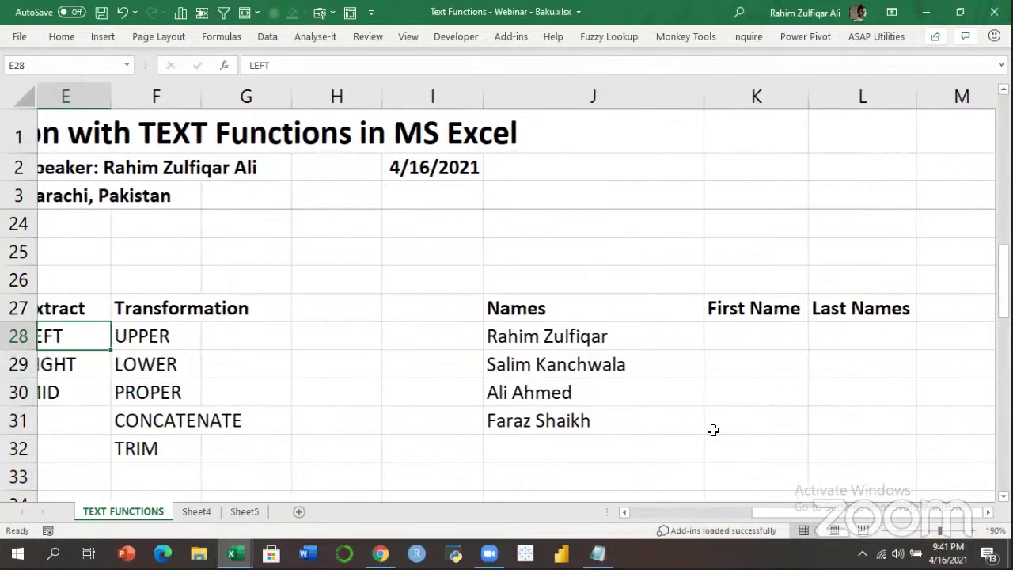
key("Right")
key("Down")
key("Down")
key("Down")
key("Down")
key("Down")
key("Down")
key("Down")
key("Up")
key("Up")
key("Up")
key("Up")
key("Up")
key("Up")
key("Up")
key("Up")
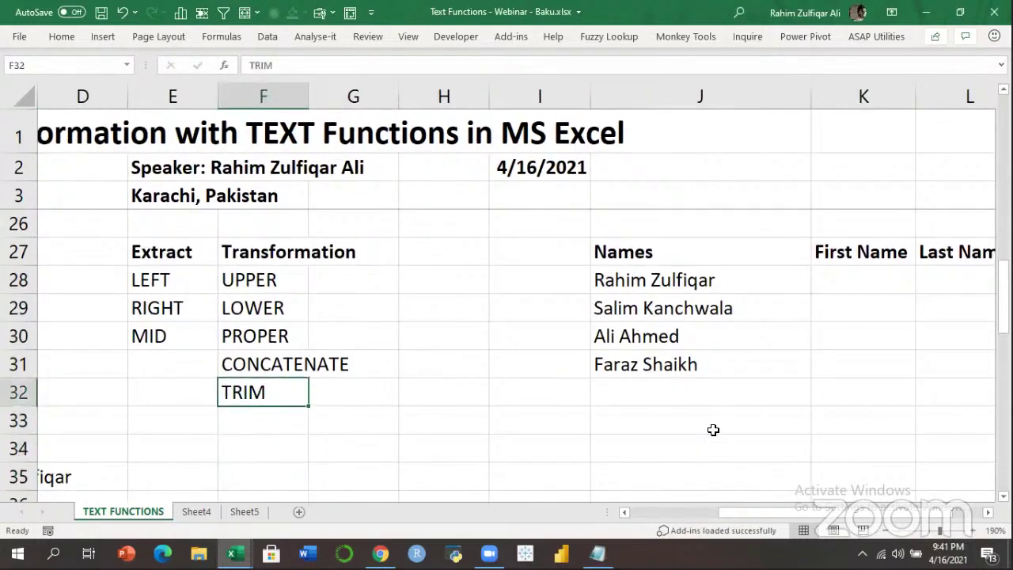
key("Right")
type("Search")
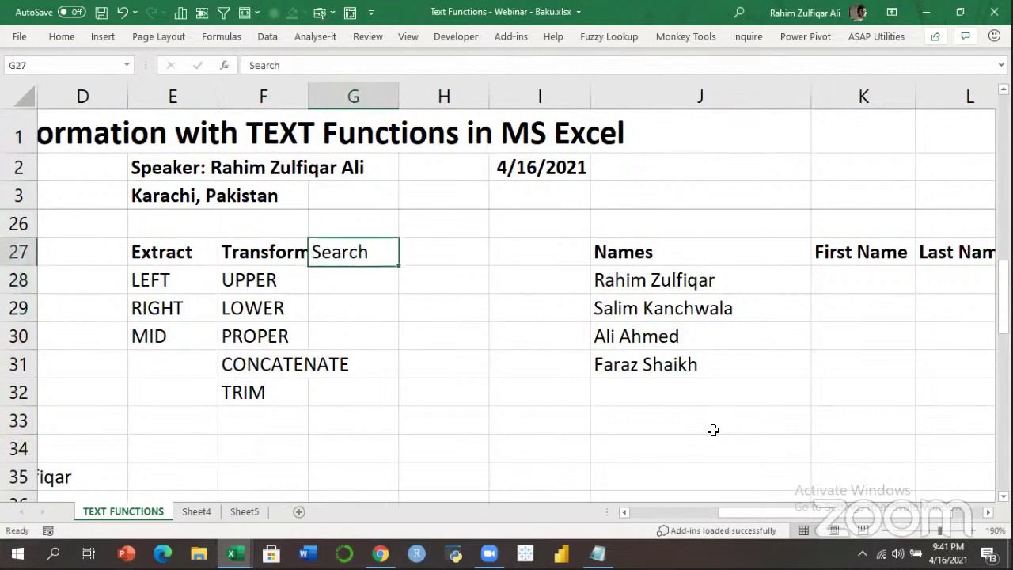
key("Return")
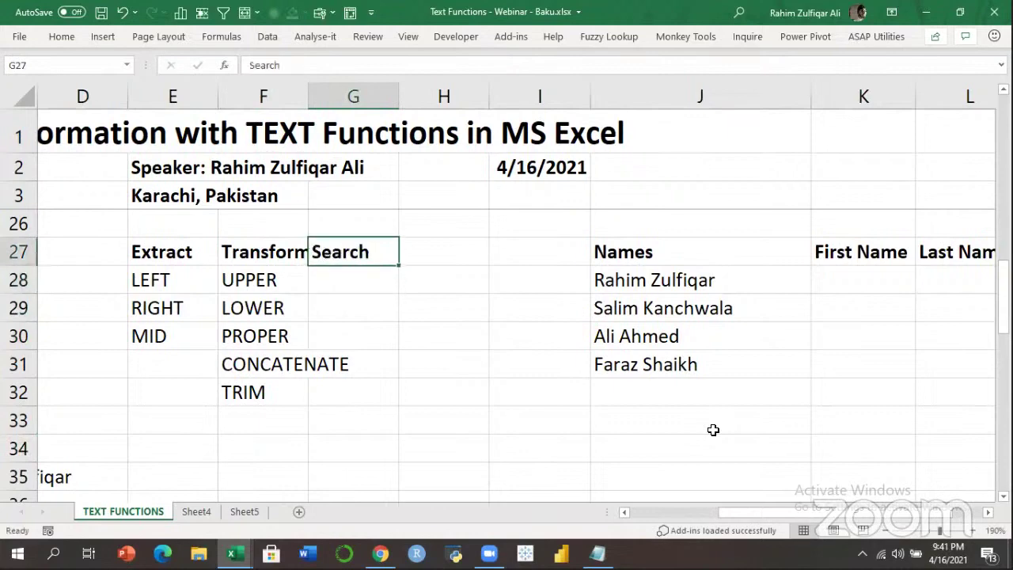
List FIND and SEARCH under the heading in G28 and G29, then return to the First Name column.
type("FIND")
key("Return")
type("SER")
type("ARCH")
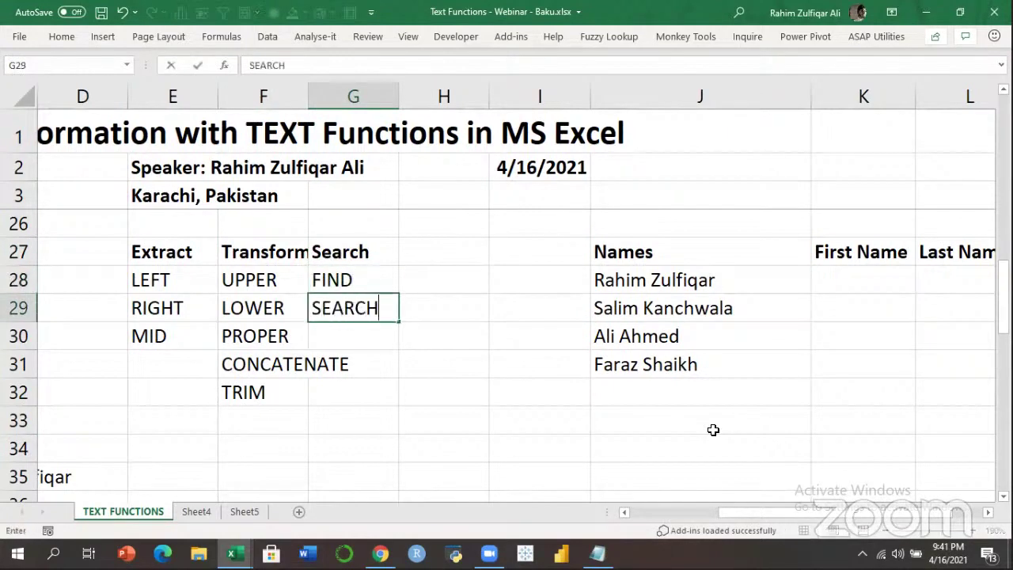
key("Return")
key("Up")
key("Up")
key("Down")
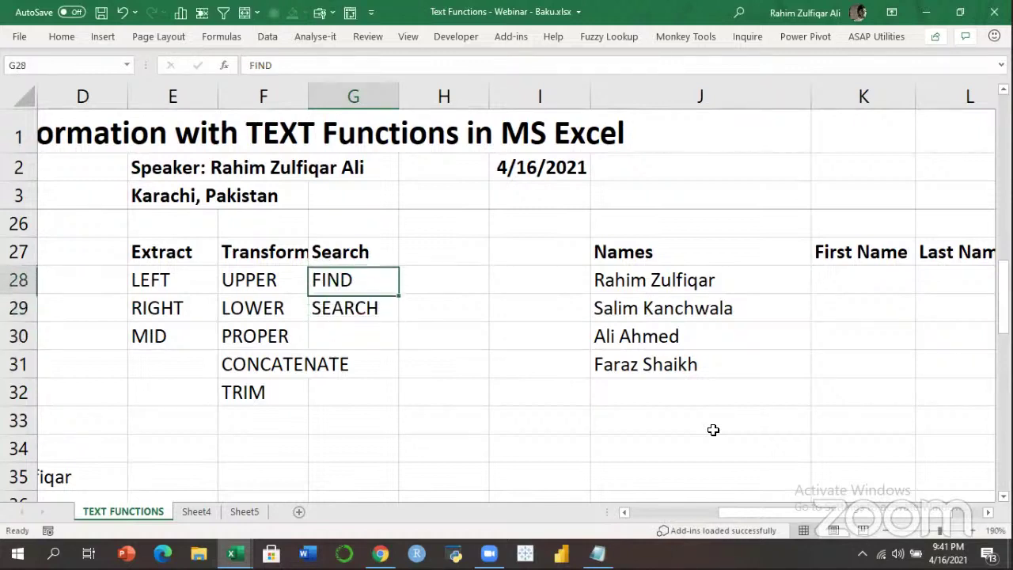
key("Up")
key("Up")
key("Down")
key("Down")
key("Up")
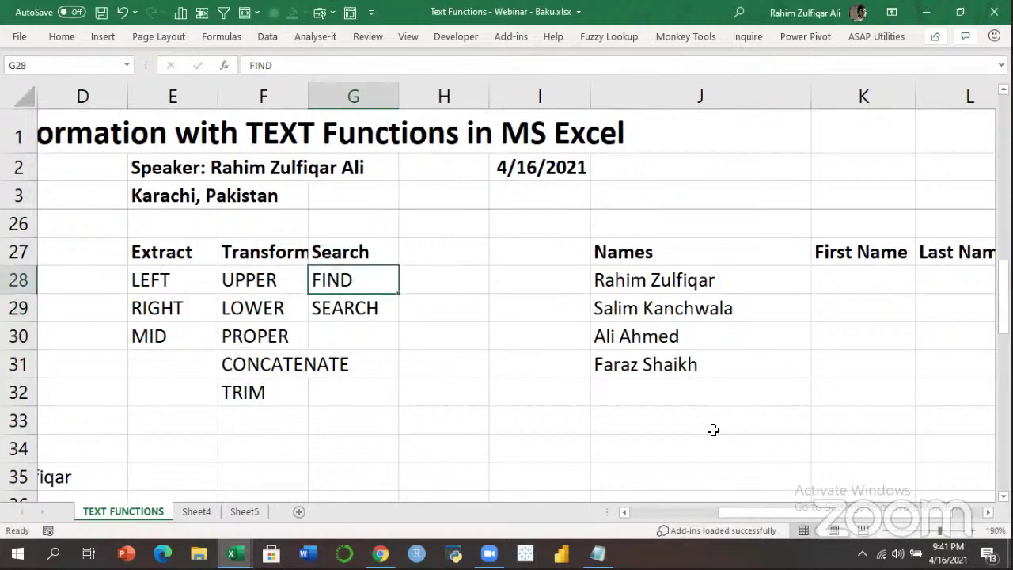
key("Down")
key("Right")
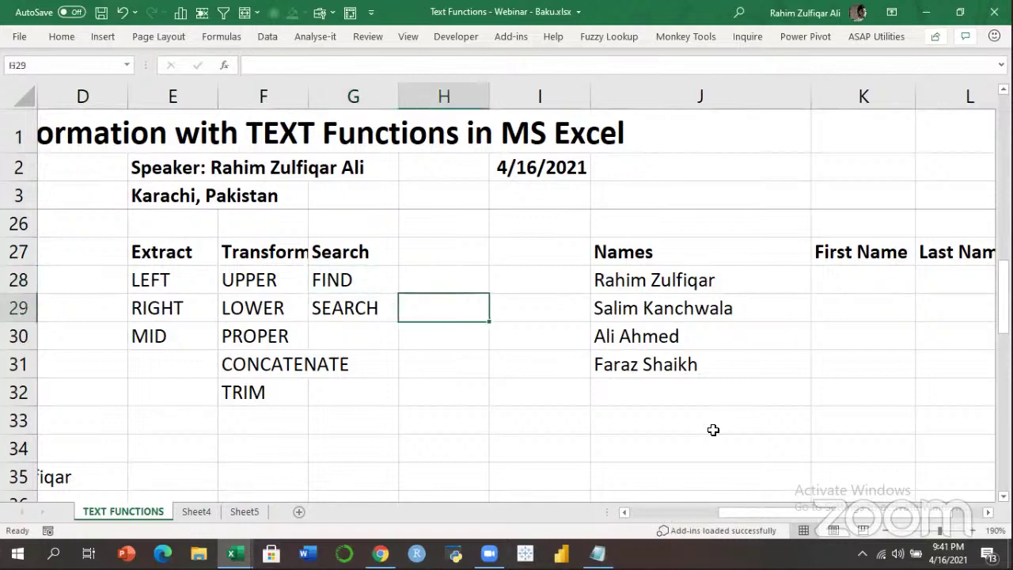
key("Right")
key("Right")
key("Right")
key("Right")
key("Right")
key("Left")
key("Left")
key("Up")
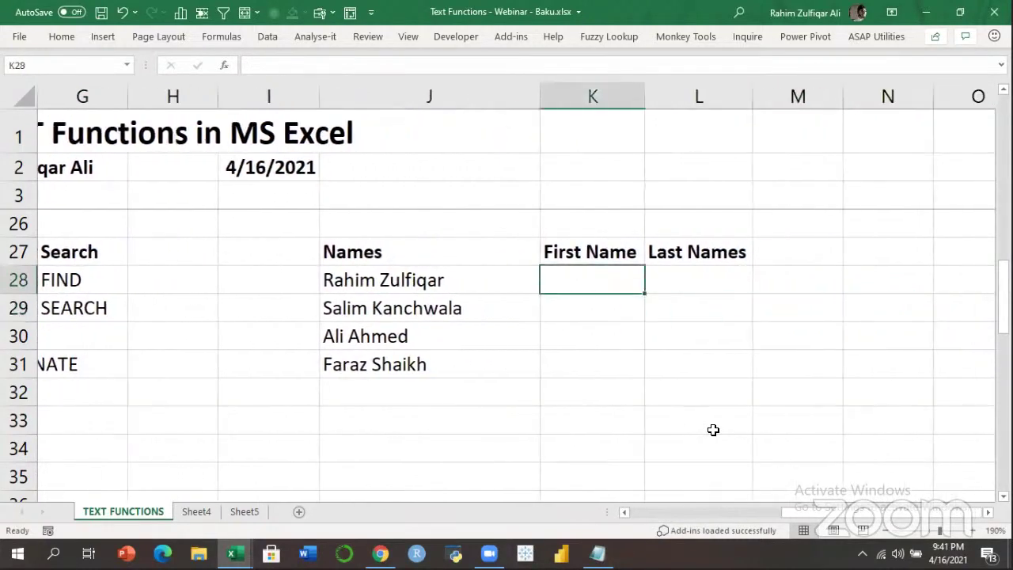
type("=lef")
key("Tab")
key("Left")
type(",")
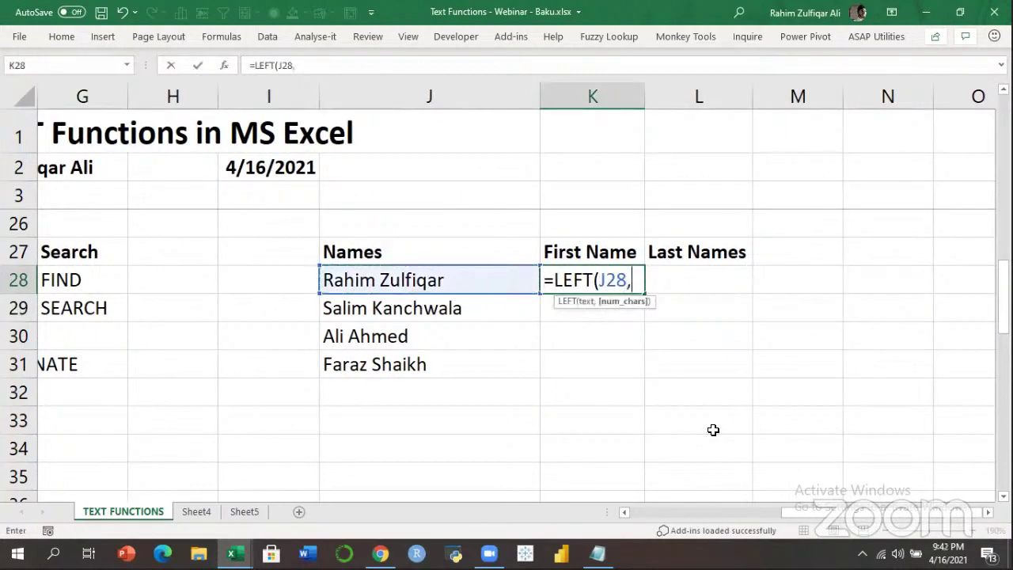
type("5")
key("BackSpace")
type("3")
key("BackSpace")
type("f")
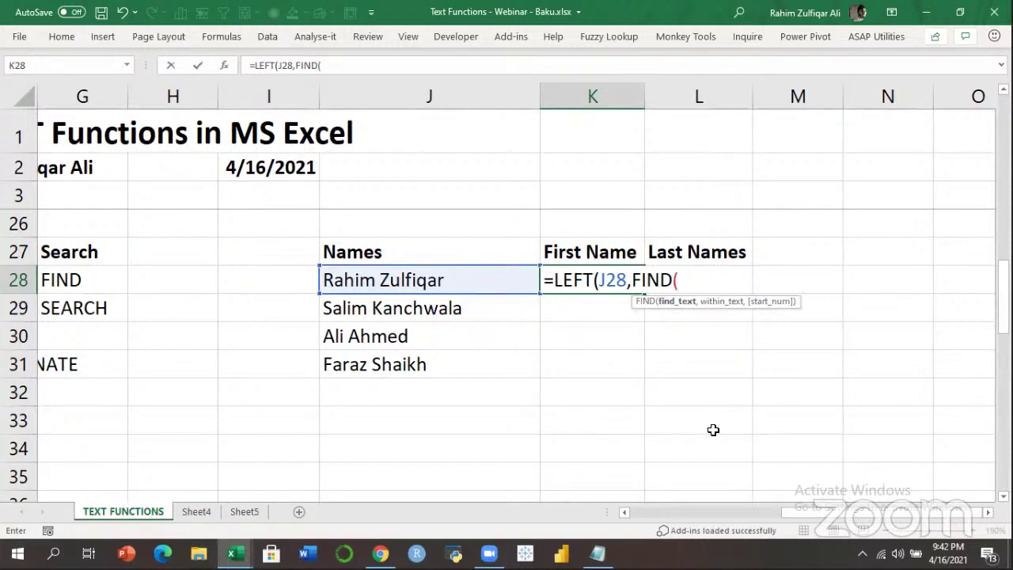
key("Escape")
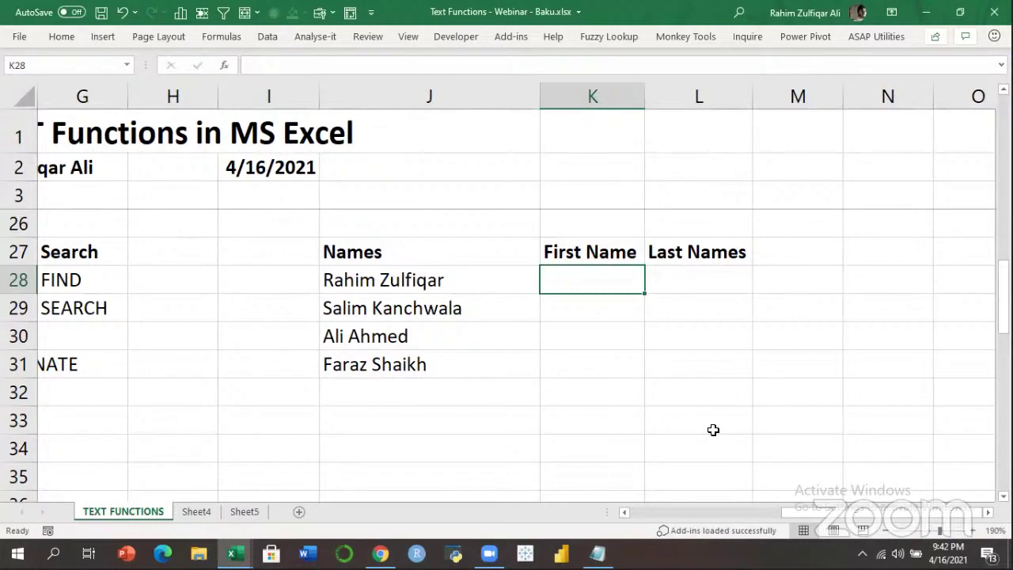
Type the space positions 6, 6, 4 and 6 into I28:I31 and select the four values.
key("Left")
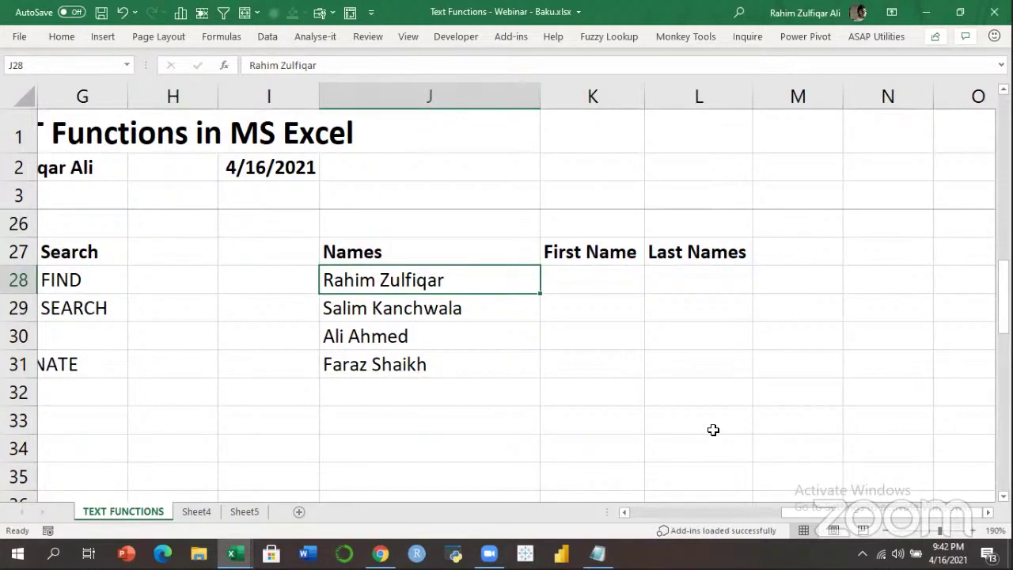
key("Left")
type("6")
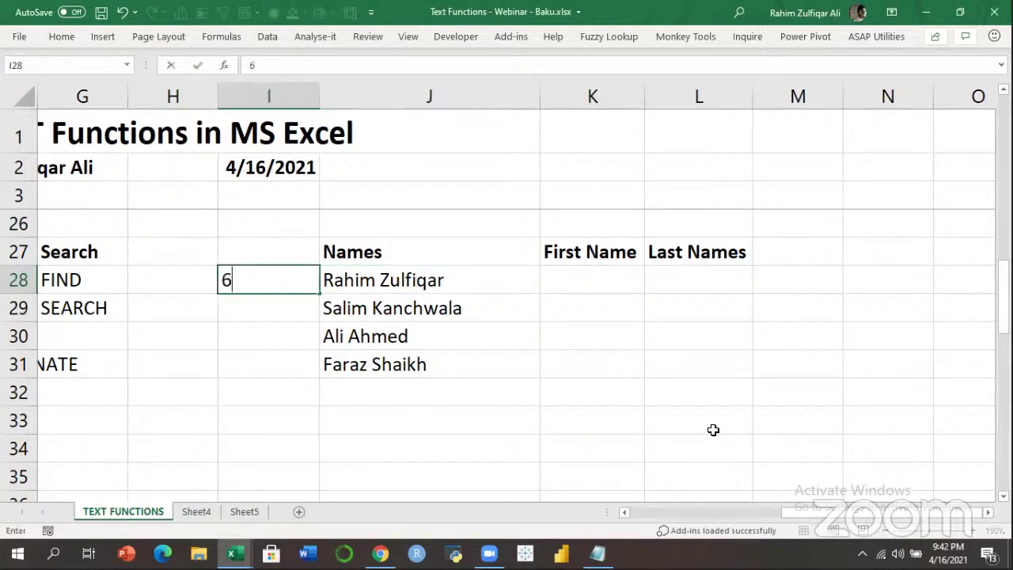
key("Return")
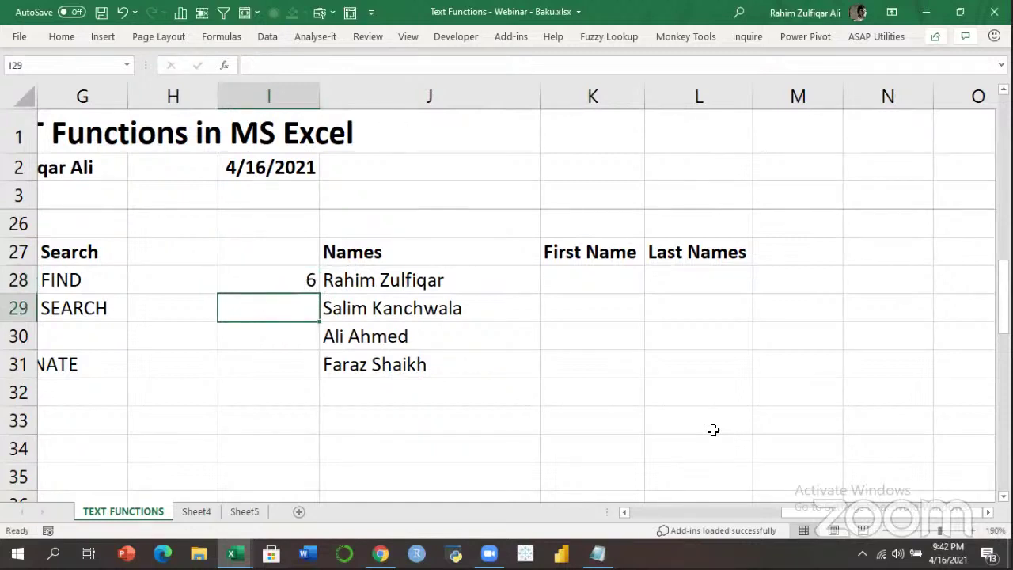
type("6")
key("Return")
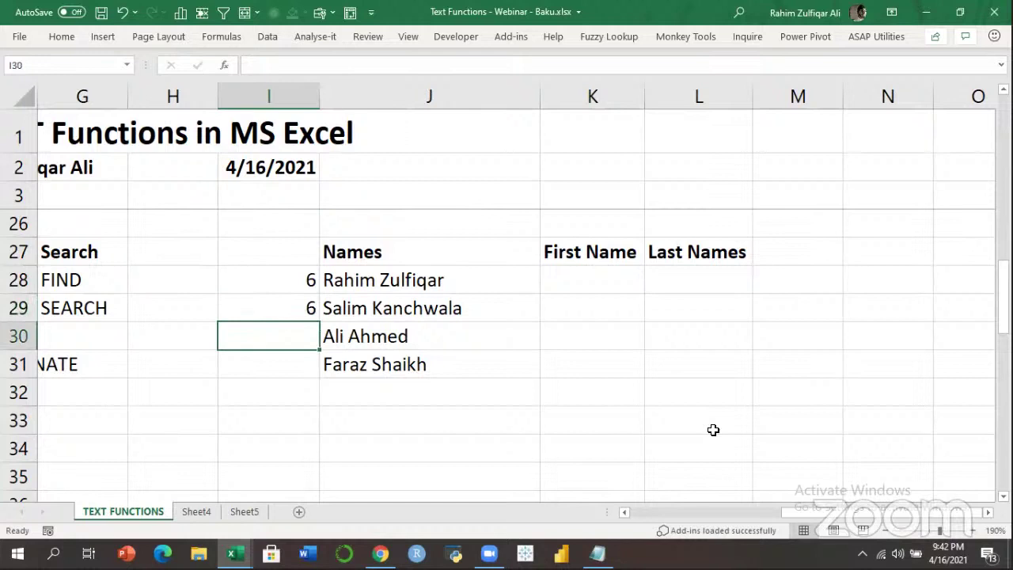
type("4")
key("Return")
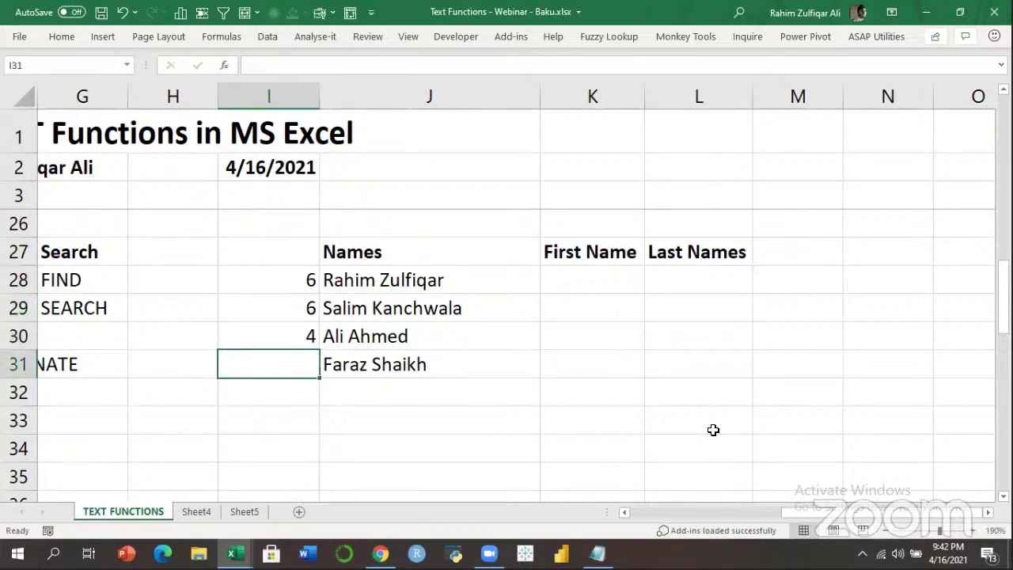
type("6")
key("Return")
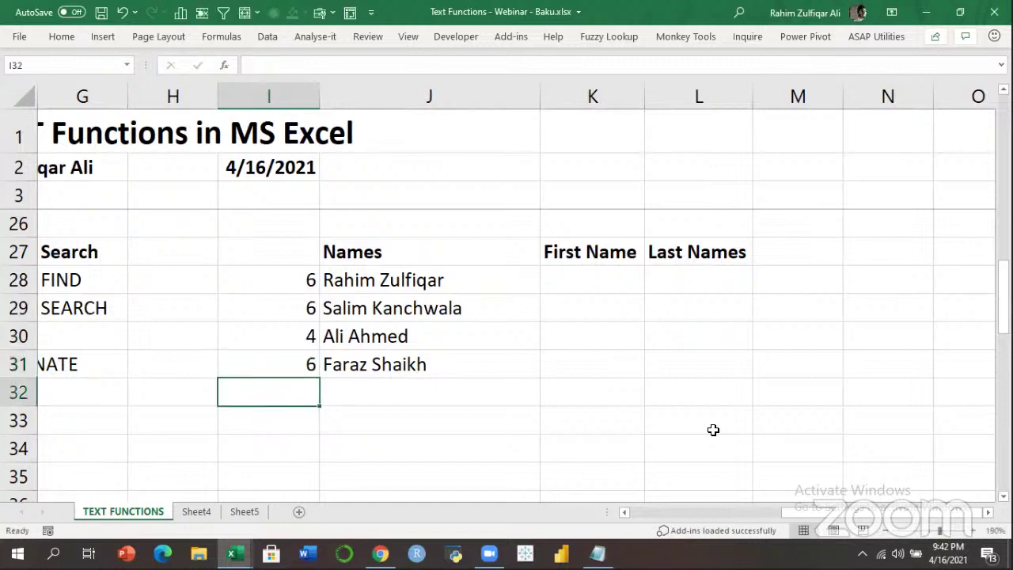
key("Up")
key("Up")
key("Up")
key("Up")
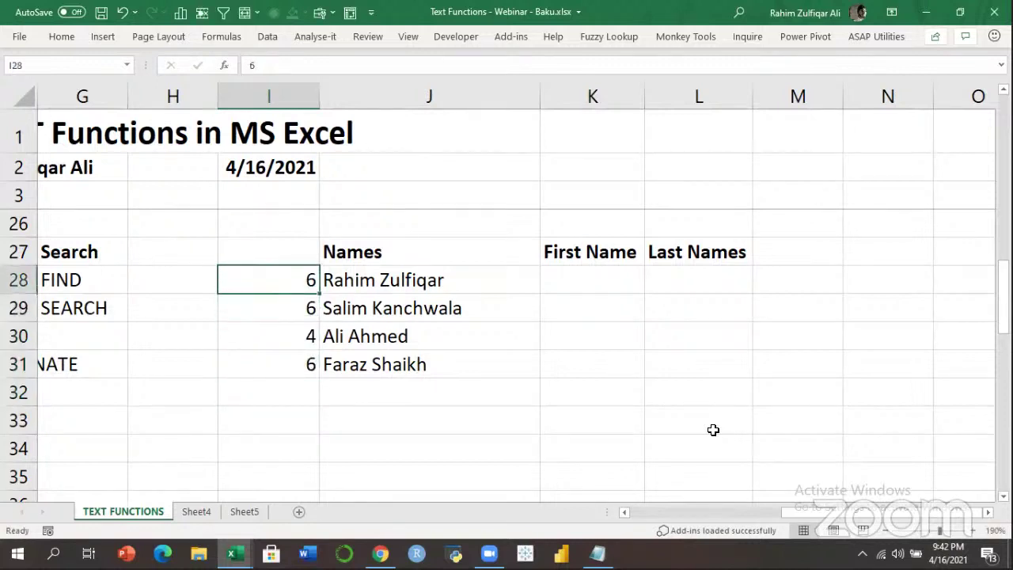
key("shift+Down")
key("shift+Down")
key("shift+Down")
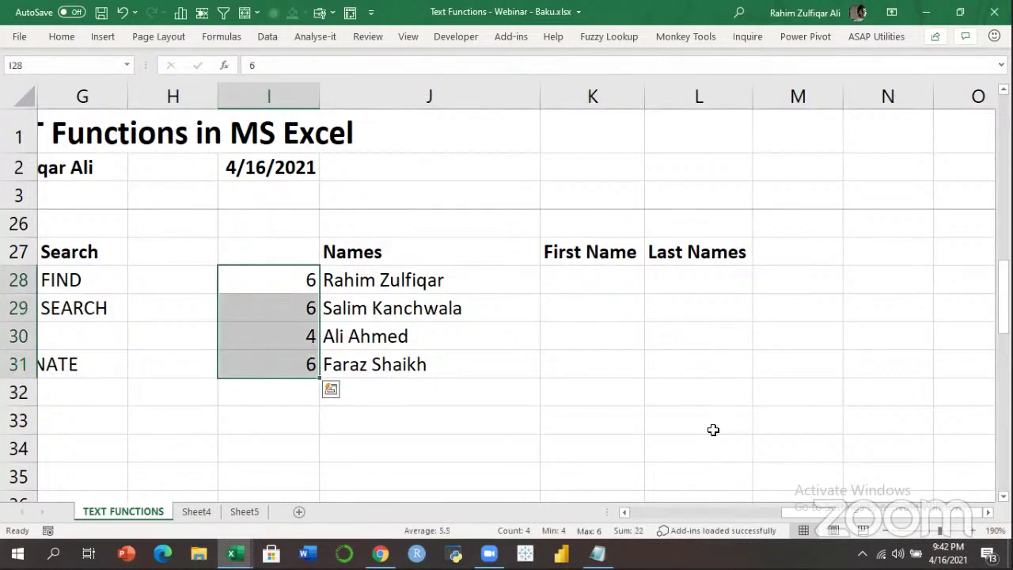
key("Right")
key("Right")
key("Right")
Enter =FIND(" ",J28) in K28 and fill it down to K31.
key("Left")
type("=f")
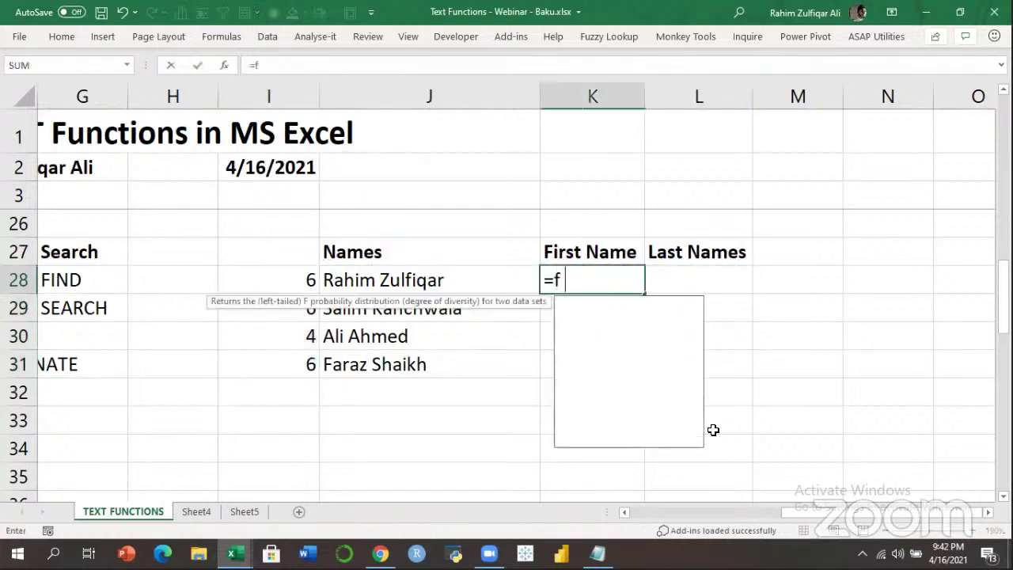
type("in")
key("Tab")
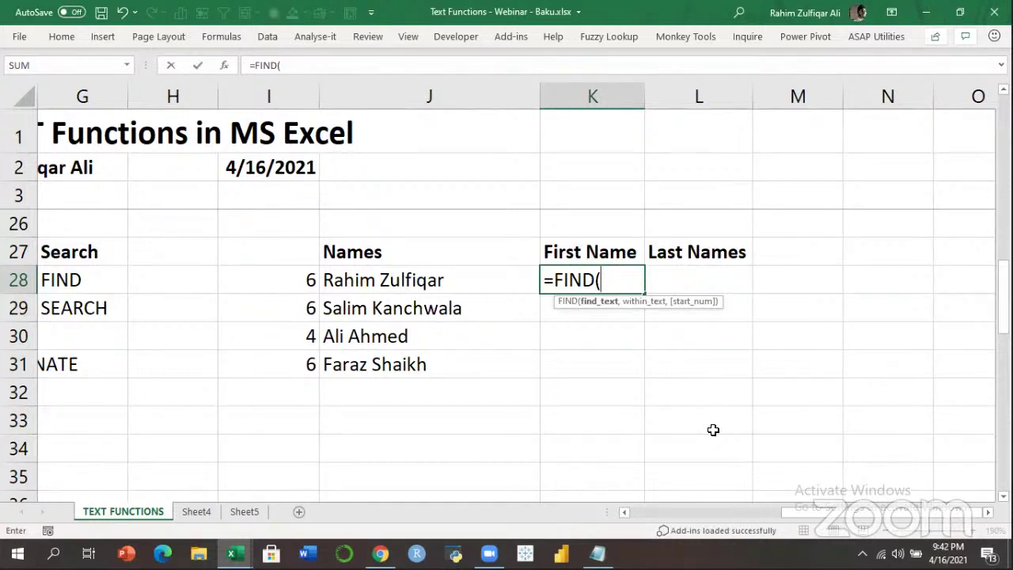
type("\" \",")
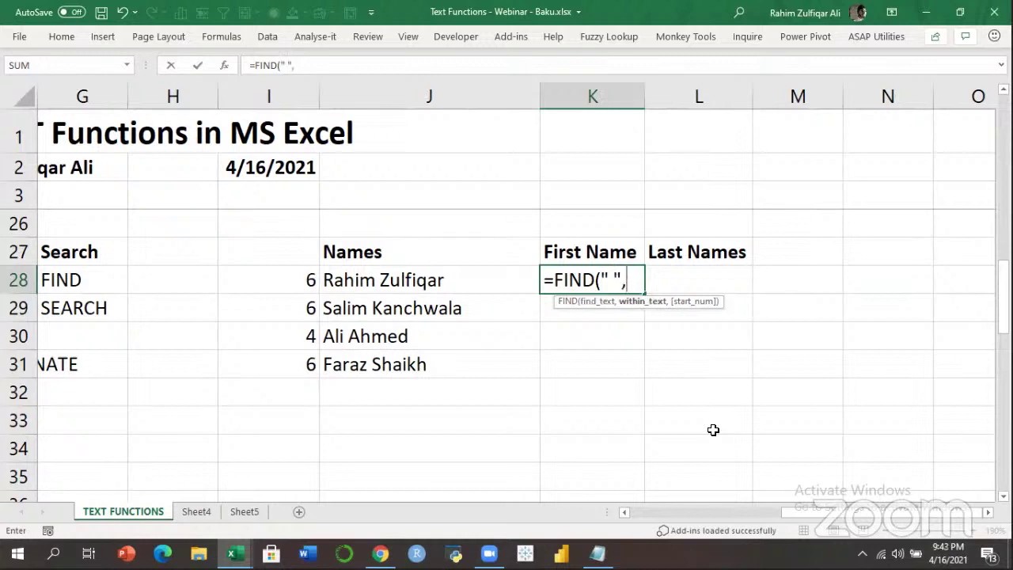
key("Left")
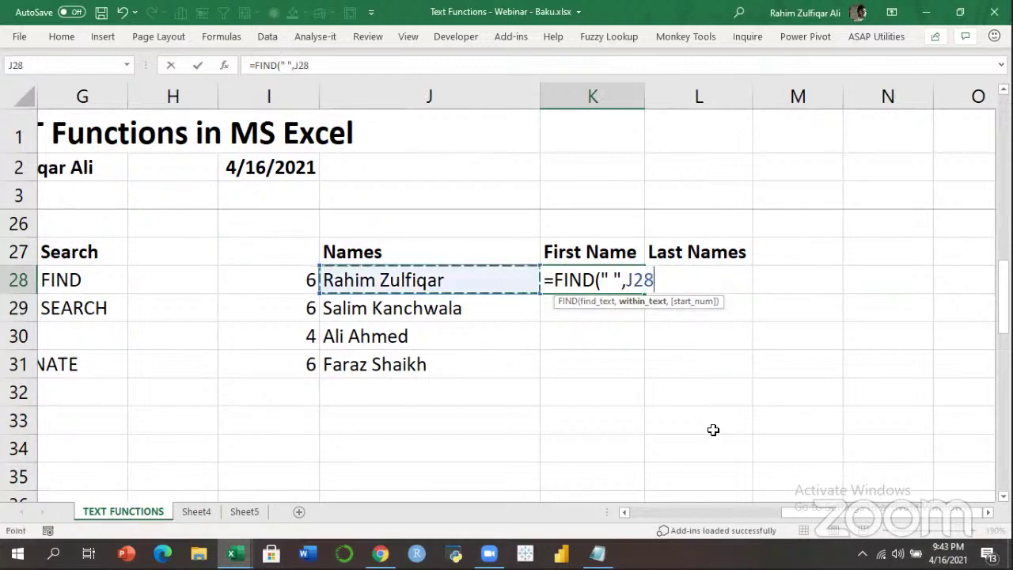
type(")")
key("Return")
key("Up")
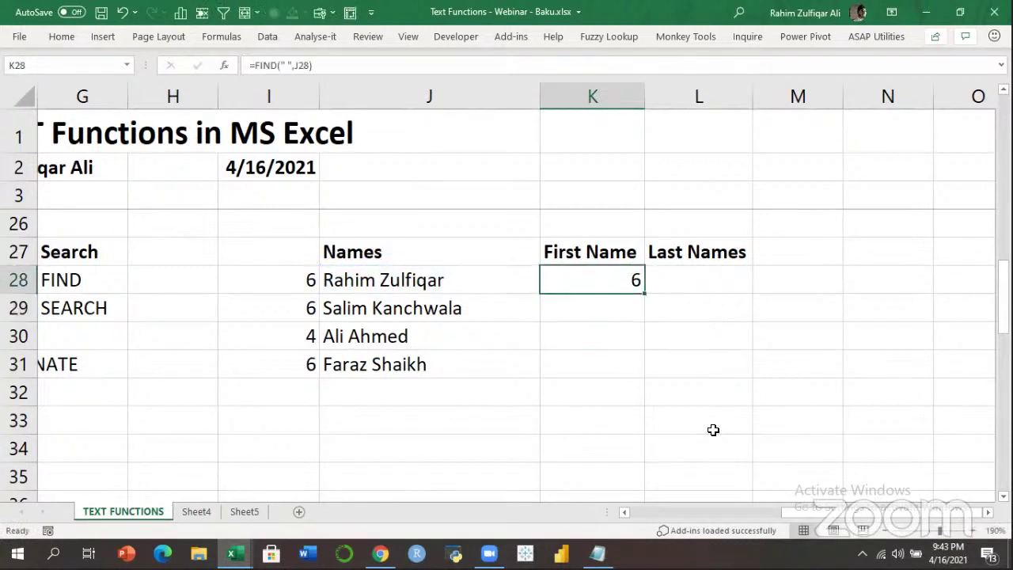
key("shift+Down")
key("shift+Down")
key("shift+Down")
key("ctrl+d")
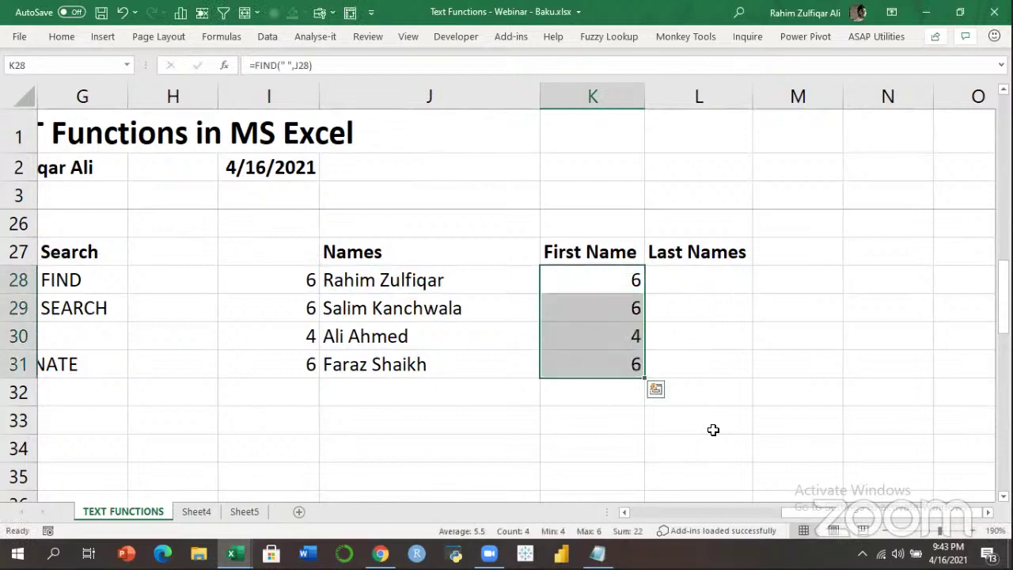
Clear the typed positions in I28:I31 and the FIND results in K28:K31.
key("Left")
key("Right")
key("Down")
key("Down")
key("Down")
key("Down")
key("Up")
key("Up")
key("Up")
key("Up")
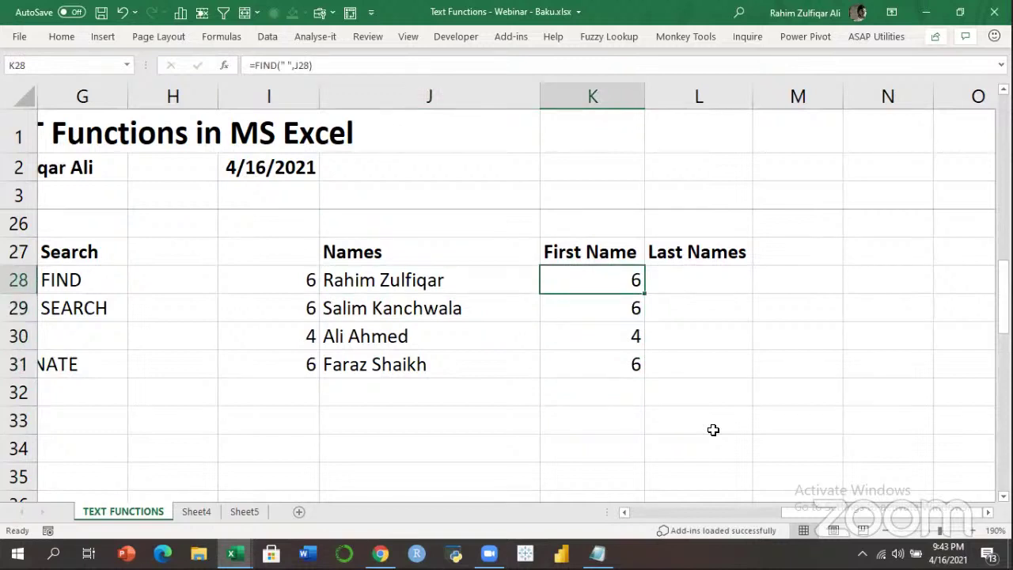
key("Left")
key("Left")
key("shift+Down")
key("shift+Down")
key("shift+Down")
key("ctrl+d")
key("Delete")
key("Right")
key("Right")
key("Right")
key("Left")
key("shift+Down")
key("shift+Down")
key("shift+Down")
key("Delete")
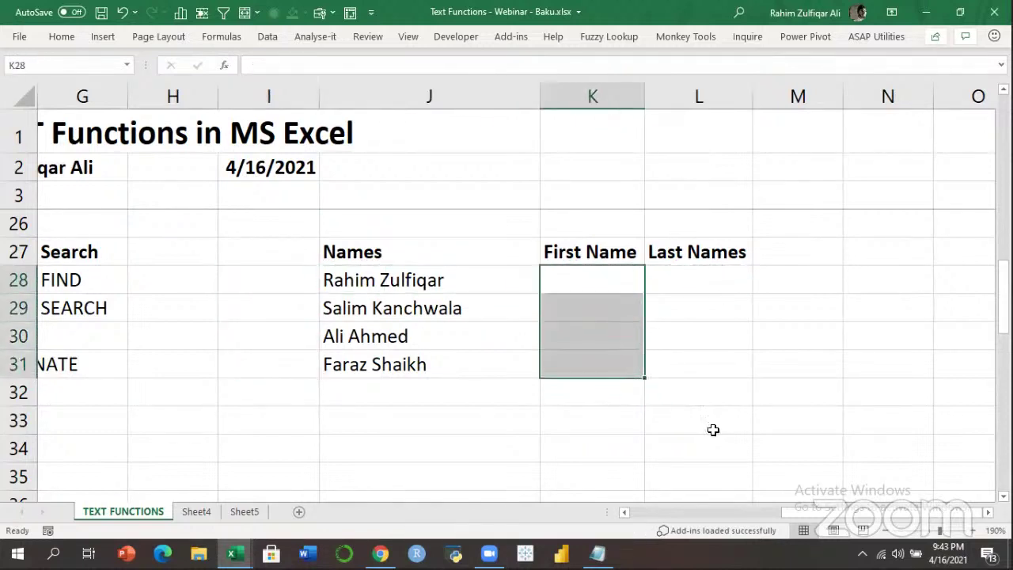
key("shift+Up")
key("shift+Up")
key("shift+Up")
type("=left")
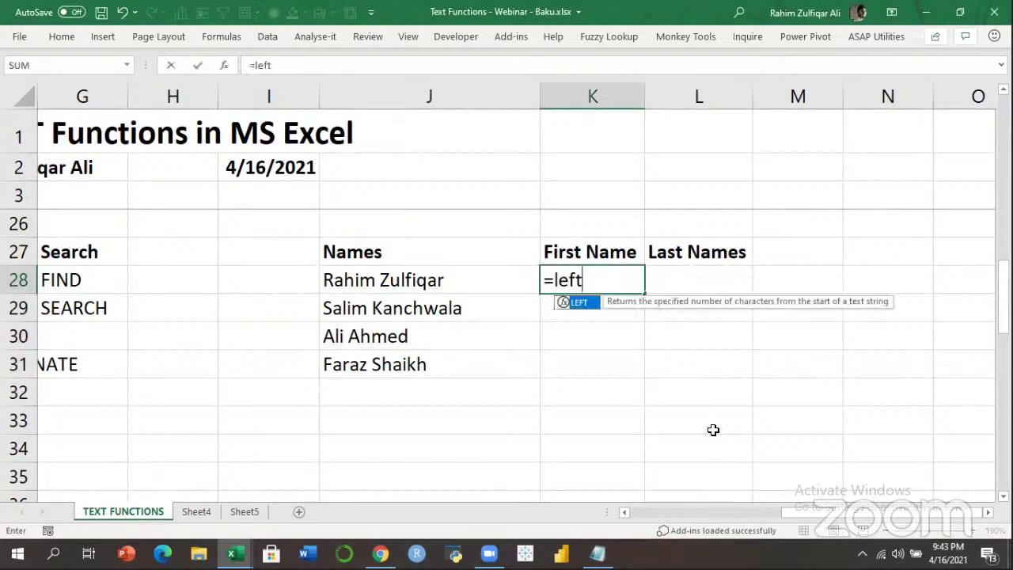
Enter =LEFT(J28,FIND(" ",J28)) in K28, accepting Excel's correction, and fill it down to K31.
key("Tab")
key("Left")
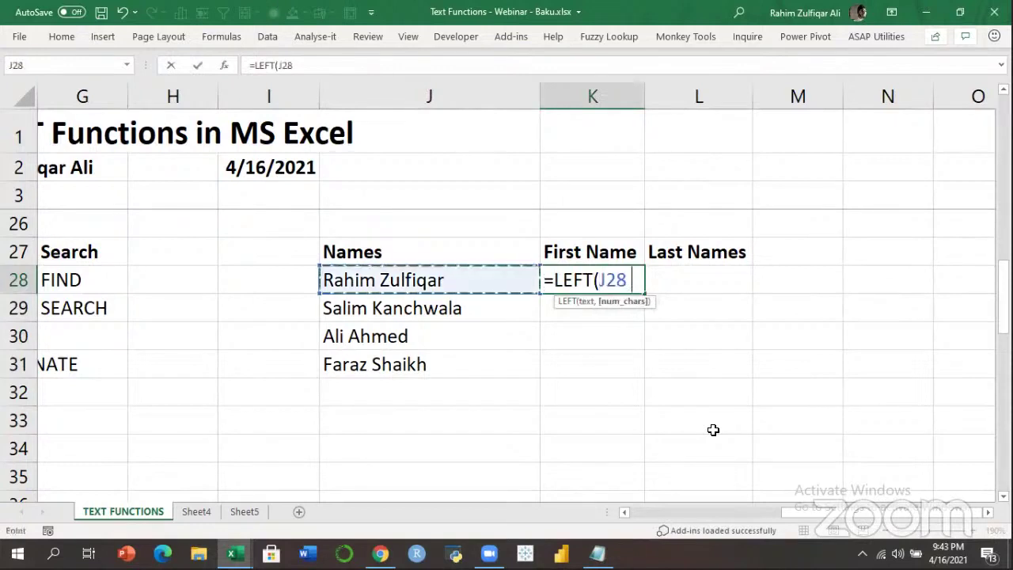
type(",find")
key("Tab")
type("\" \",")
key("Left")
key("Return")
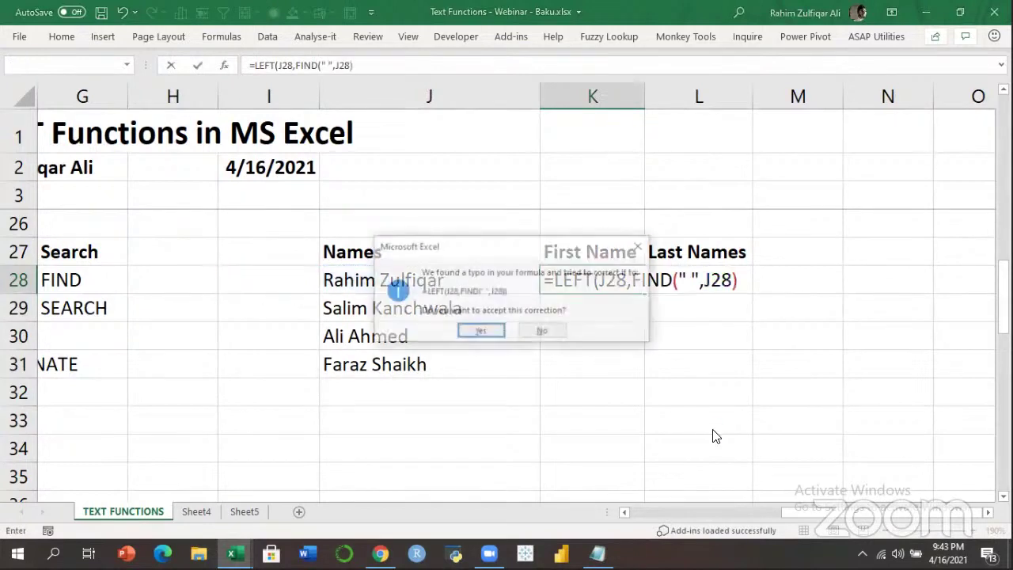
key("Return")
key("Up")
key("shift+Down")
key("shift+Down")
key("shift+Down")
key("ctrl+d")
Review the extracted first names and K28's formula, highlighting its FIND argument.
key("Left")
key("Right")
key("Down")
key("Down")
key("Down")
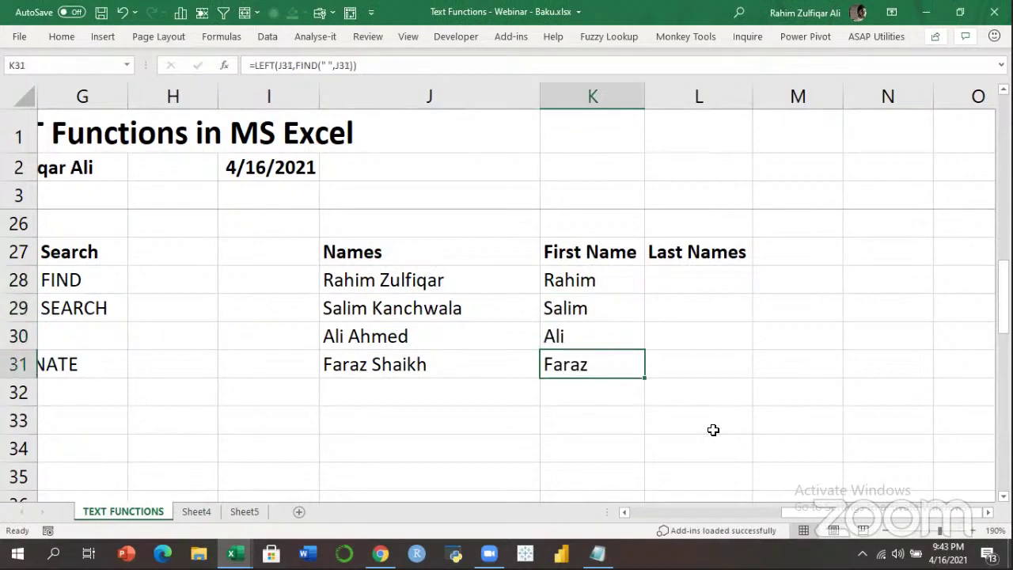
key("Up")
key("Up")
key("Up")
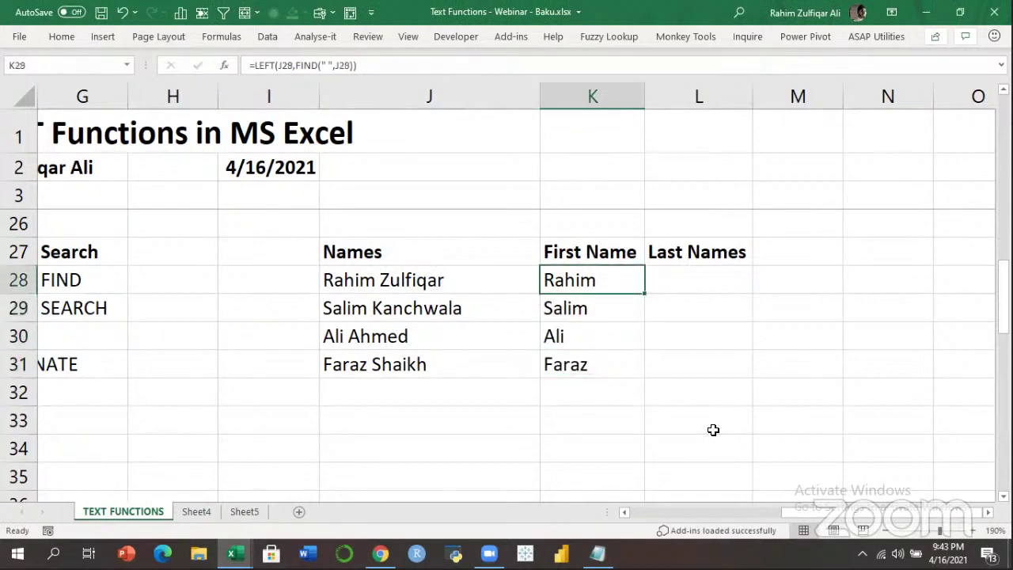
key("F2")
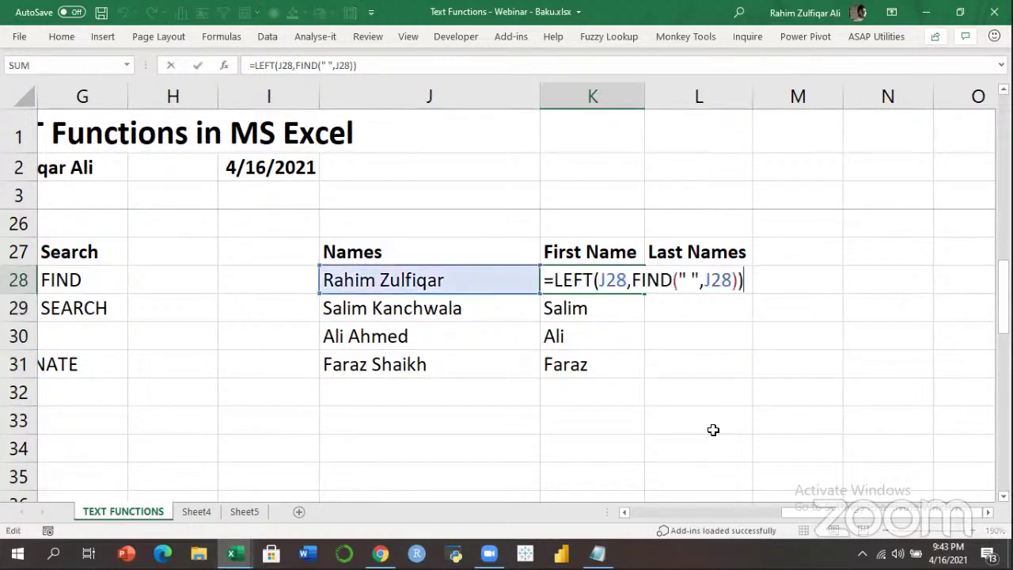
key("Left")
key("shift+Left")
key("shift+Left")
key("shift+Left")
key("shift+Left")
key("shift+Left")
key("shift+Left")
key("shift+Left")
key("shift+Left")
key("shift+Left")
key("shift+Left")
key("shift+Left")
key("shift+Left")
key("shift+Left")
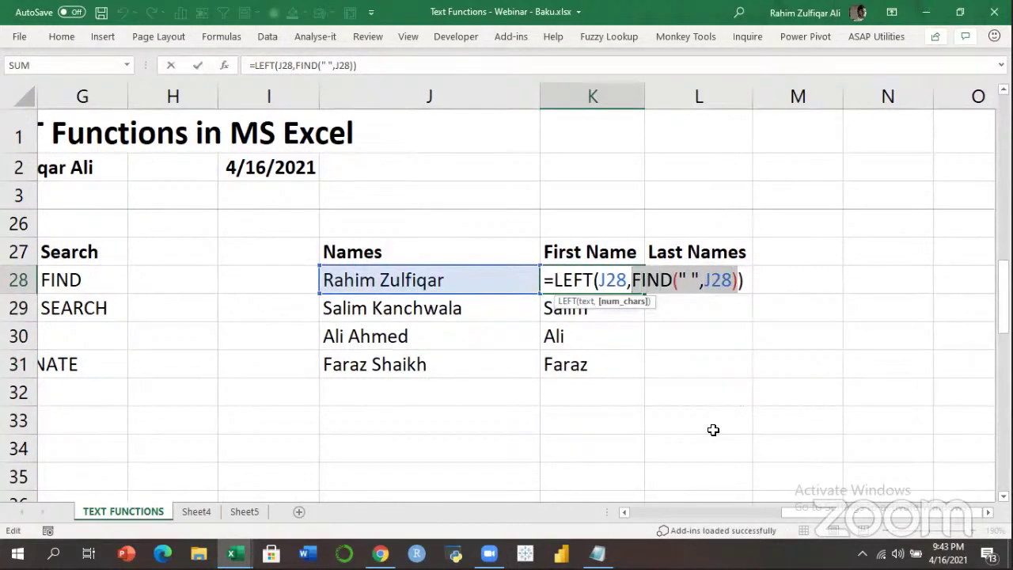
key("Escape")
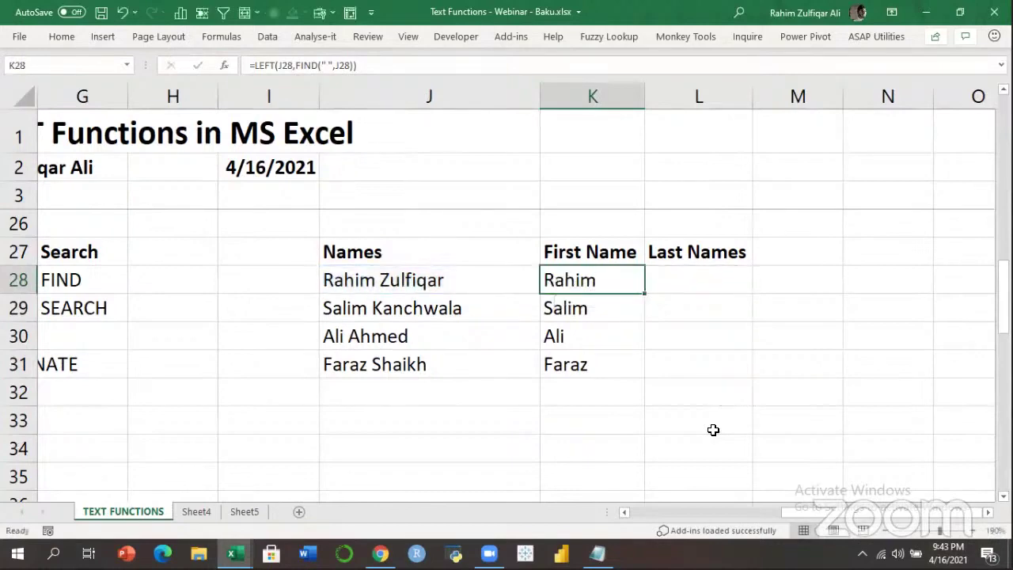
Browse the Transform functions list in the category table, ending on UPPER.
key("Left")
key("Left")
key("Left")
key("Left")
key("Left")
key("Left")
key("Left")
key("Right")
key("Right")
key("Down")
key("Down")
key("Down")
key("Down")
key("Down")
key("Up")
key("Up")
key("Up")
key("Up")
key("Up")
key("Up")
Type 'Others' in H27 and 'LEN' beneath it in H28.
key("Right")
key("Right")
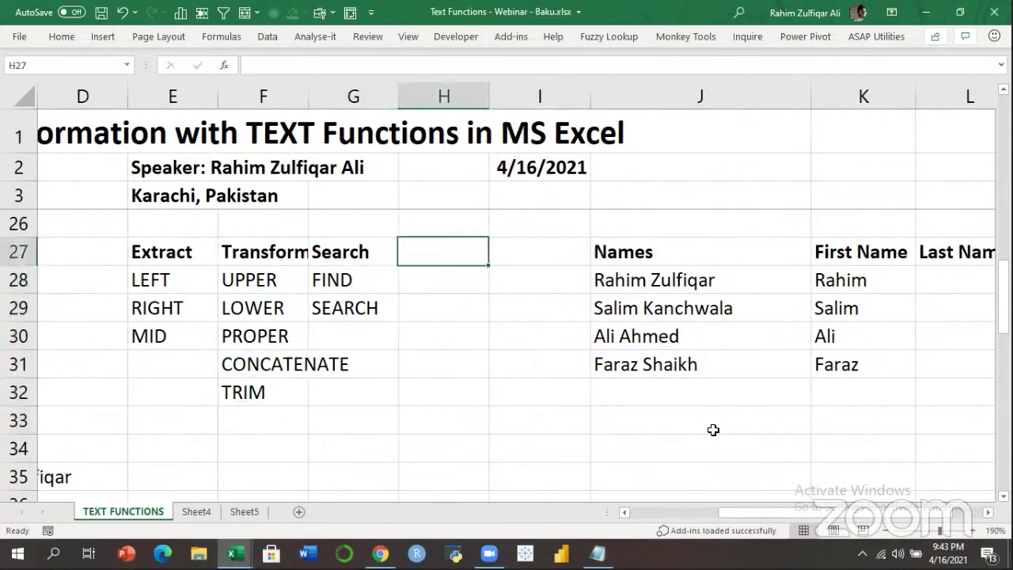
type("Others")
key("Return")
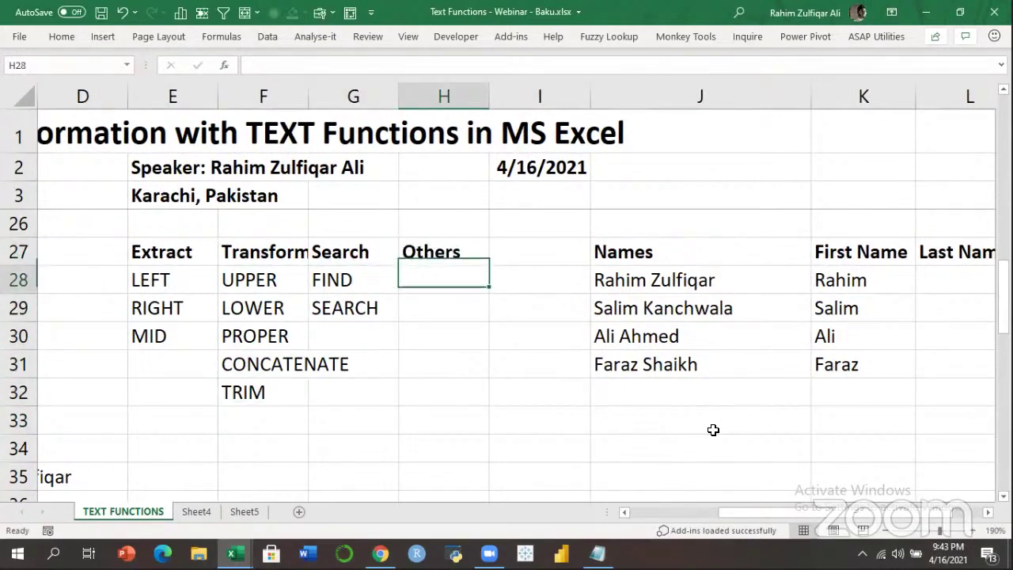
type("LEN")
key("Return")
key("Up")
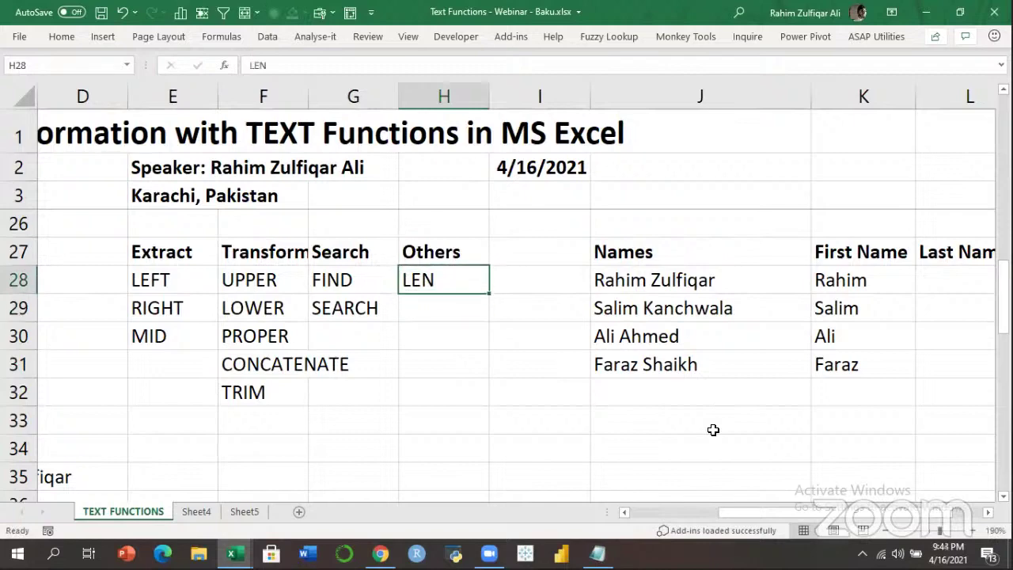
key("Right")
key("Right")
key("Right")
key("Right")
key("Right")
key("Right")
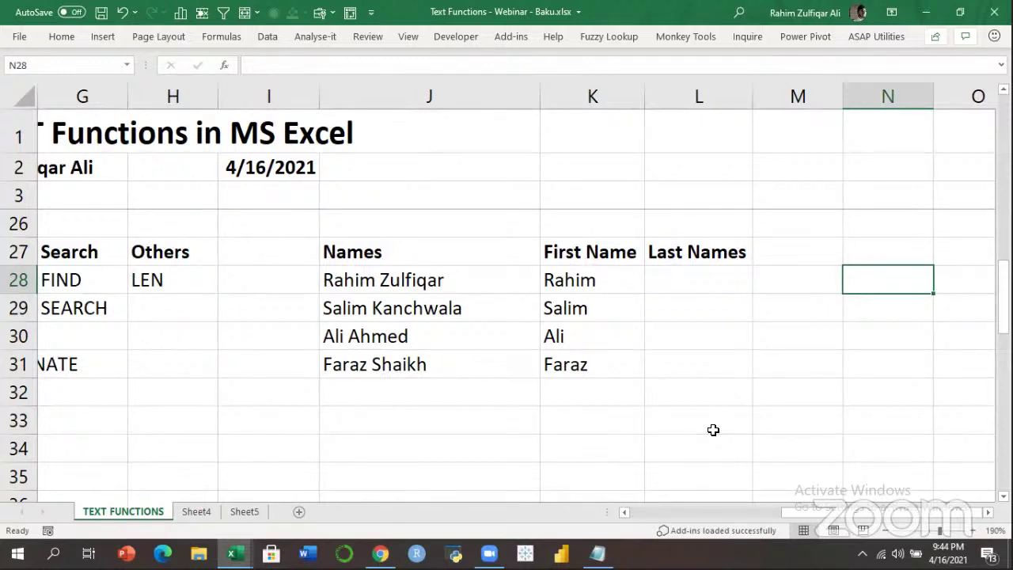
Enter 5 in M28 beside Rahim, after cancelling a stray entry in K33.
key("Left")
key("Left")
key("Left")
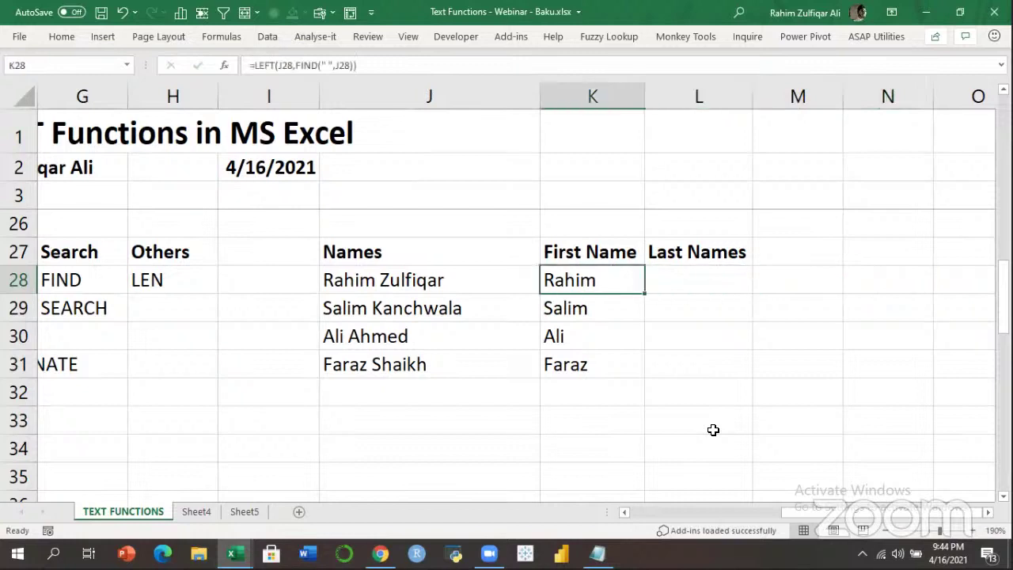
key("Down")
key("Down")
key("Down")
key("Down")
key("Down")
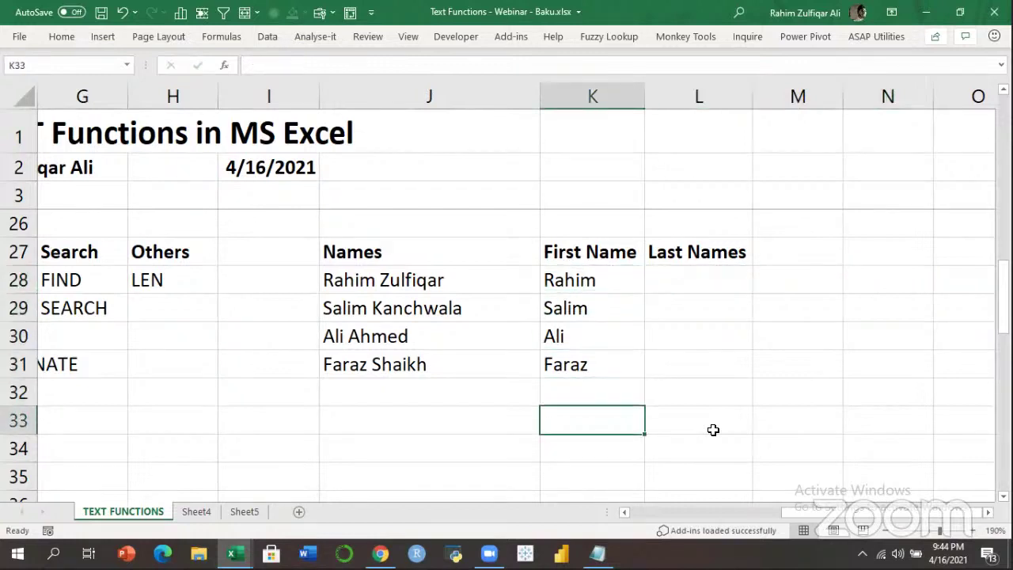
type("=")
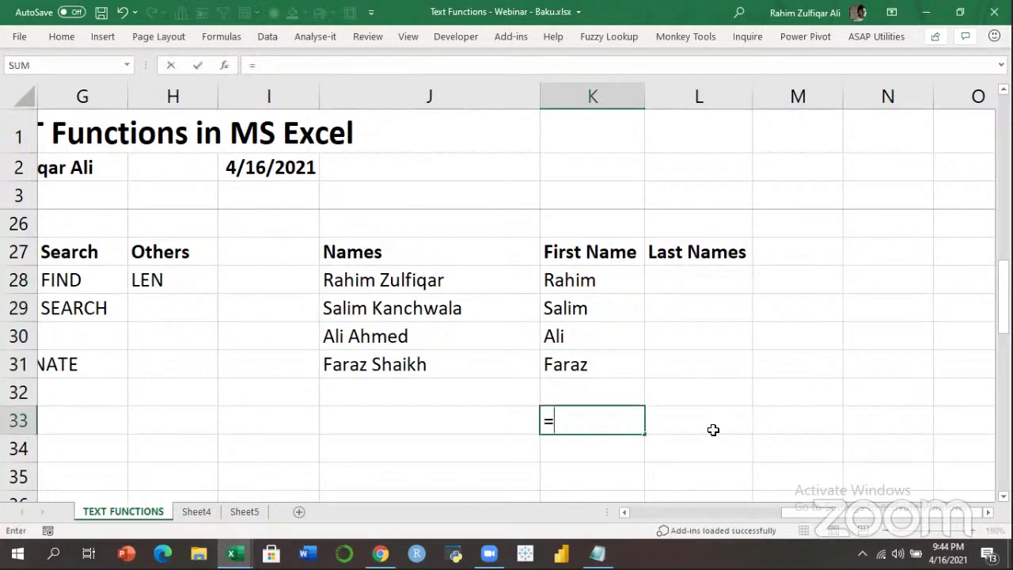
key("Escape")
key("Up")
key("Up")
key("Up")
key("Up")
key("Up")
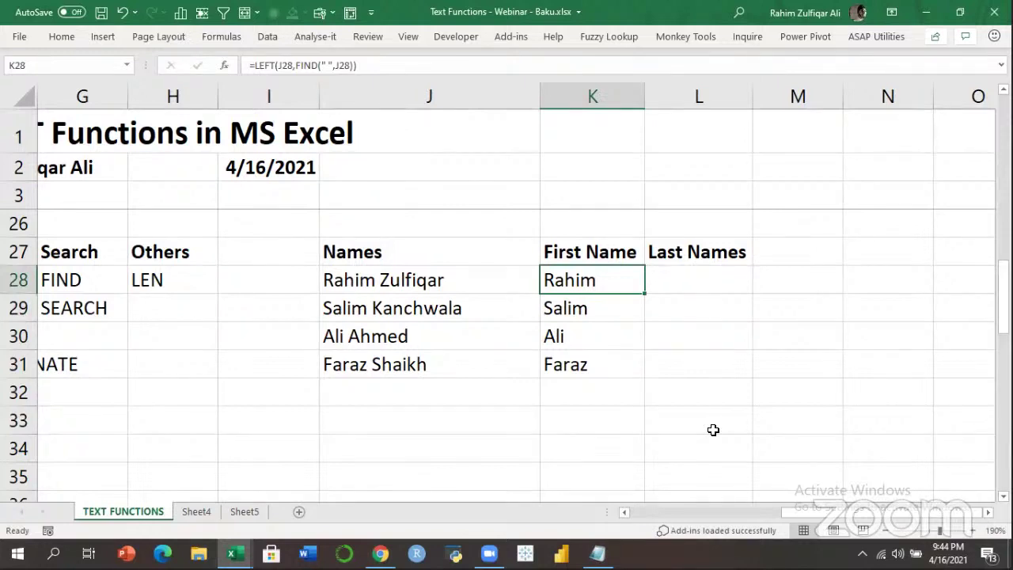
key("Right")
key("Right")
type("5")
key("Return")
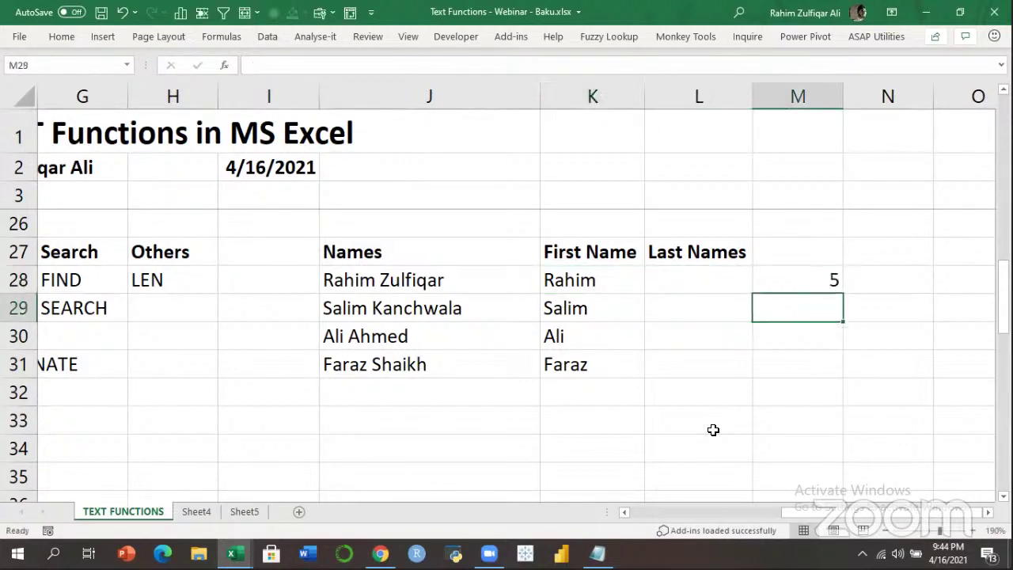
Enter =LEN(K28) in M29, which returns 6.
type("=LEN(")
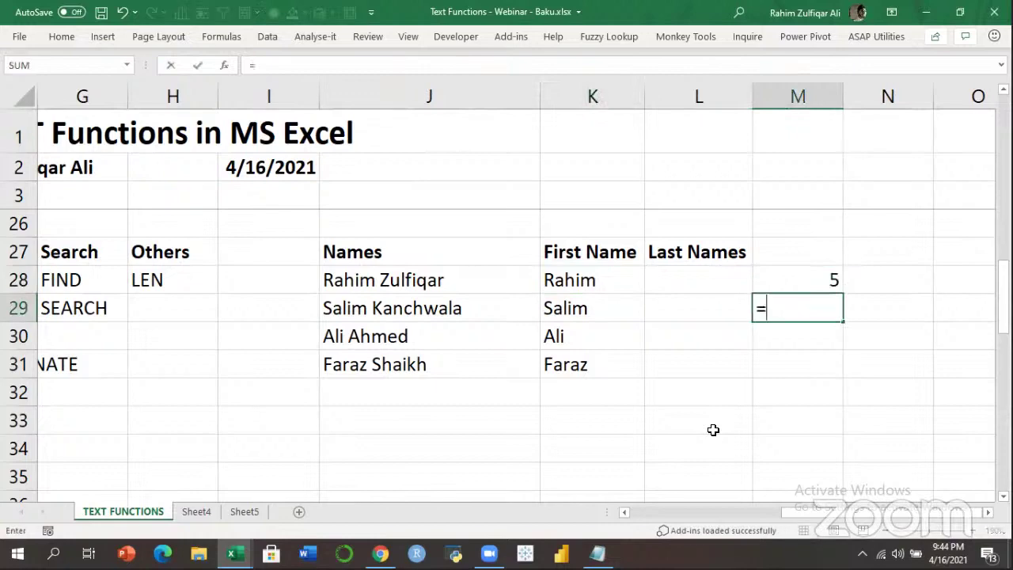
key("Up")
key("Left")
key("Up")
key("Left")
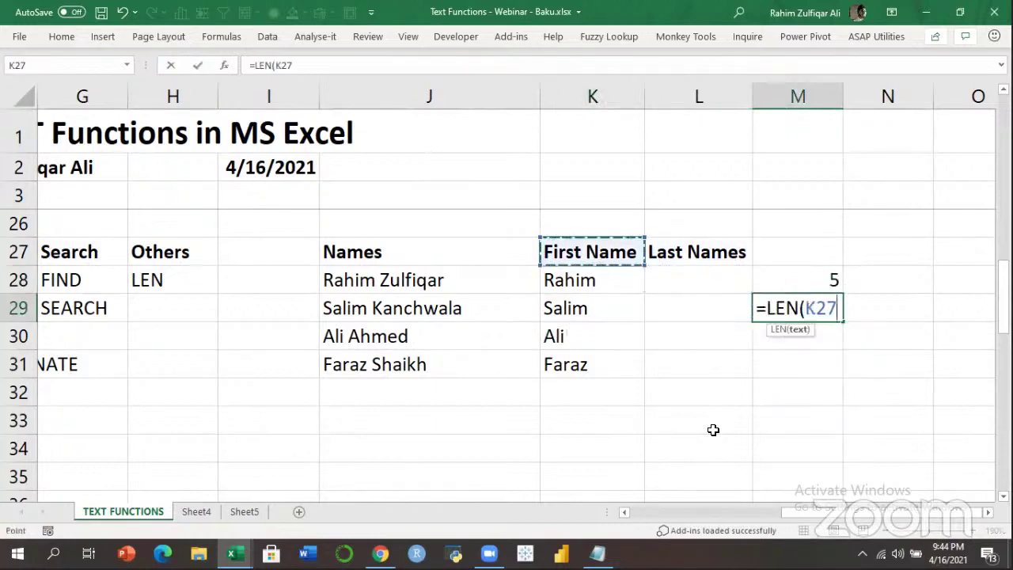
key("Down")
type(")")
key("Return")
Inspect M29's =LEN(K28) formula several times, confirming it still returns 6.
key("Up")
key("Up")
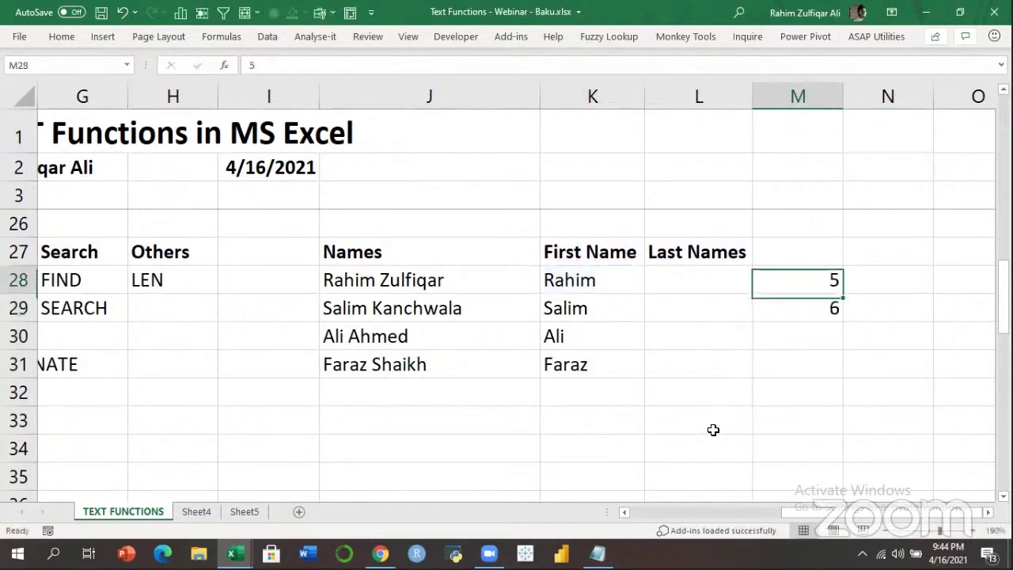
key("Down")
key("F2")
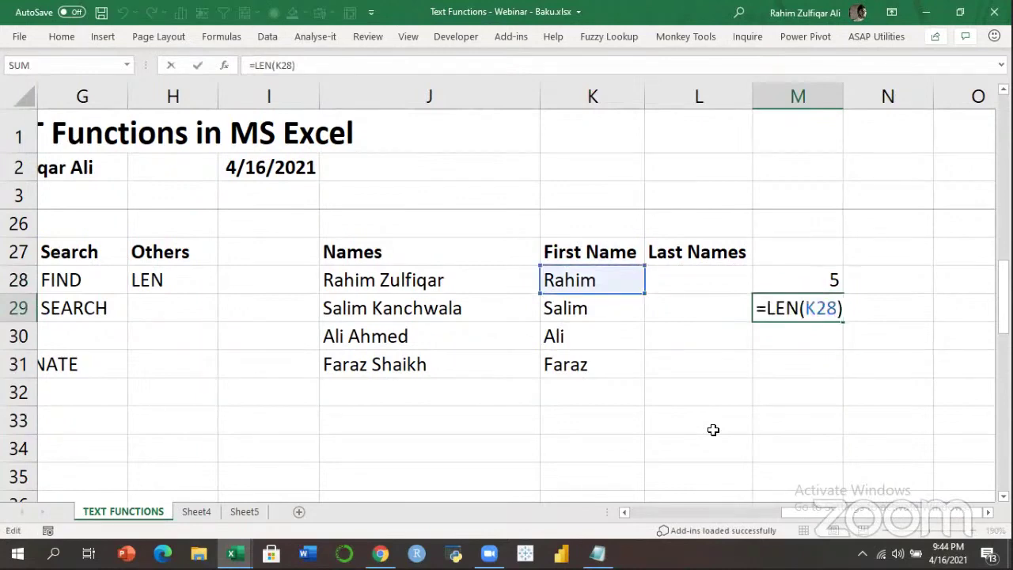
key("Escape")
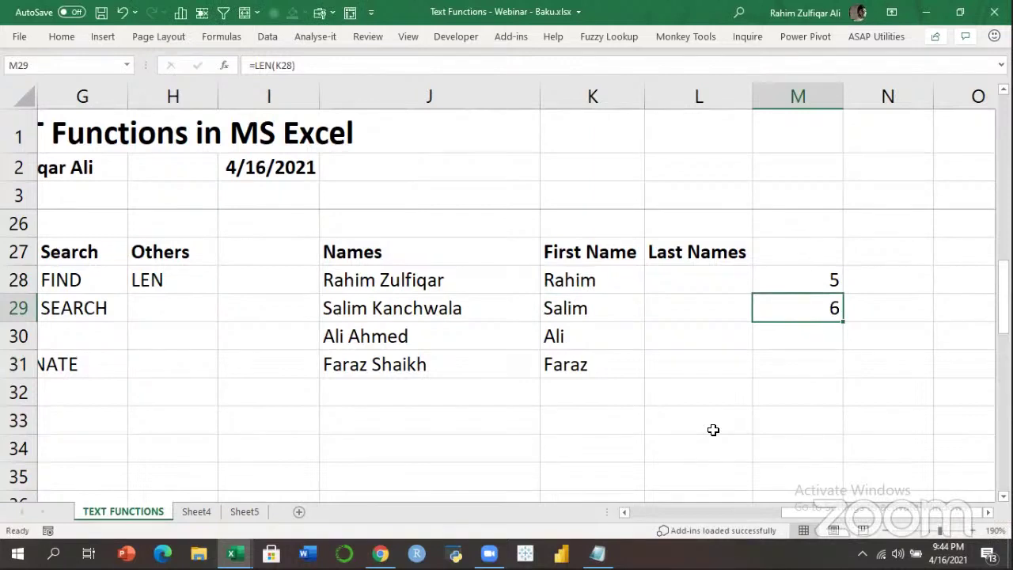
key("F2")
key("Escape")
key("Up")
key("Left")
key("Left")
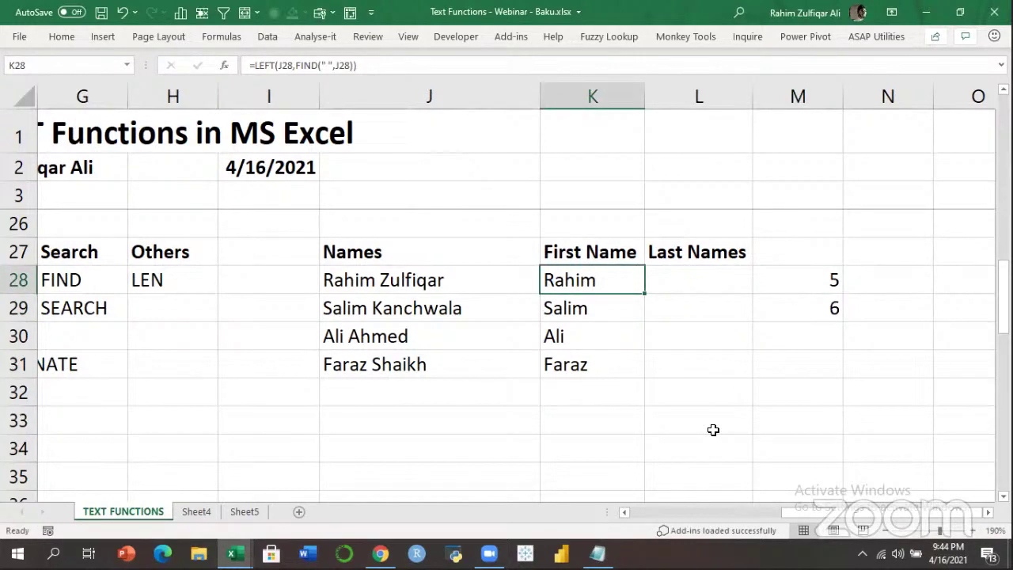
key("Right")
key("Right")
key("Down")
key("F2")
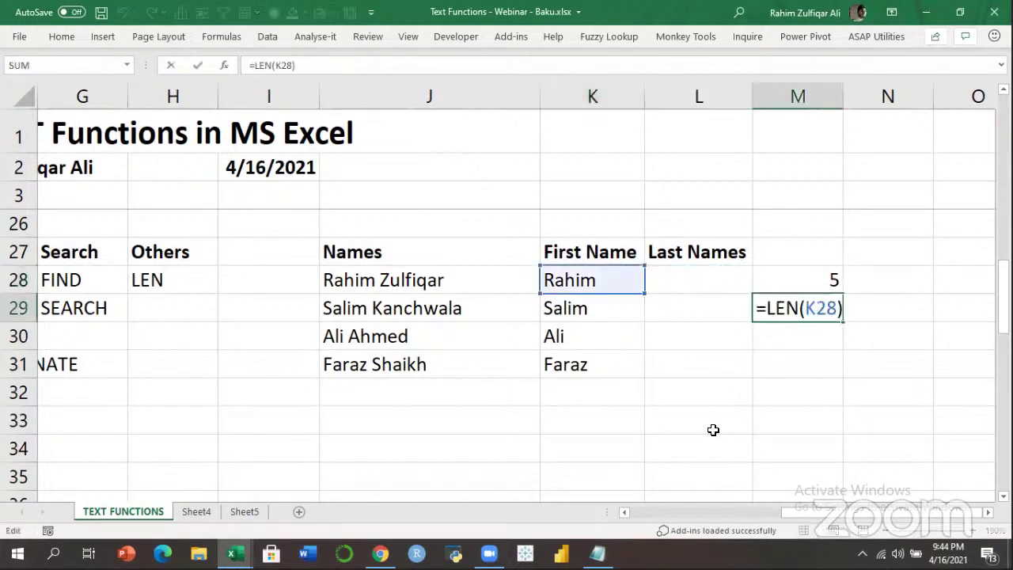
key("Return")
key("Up")
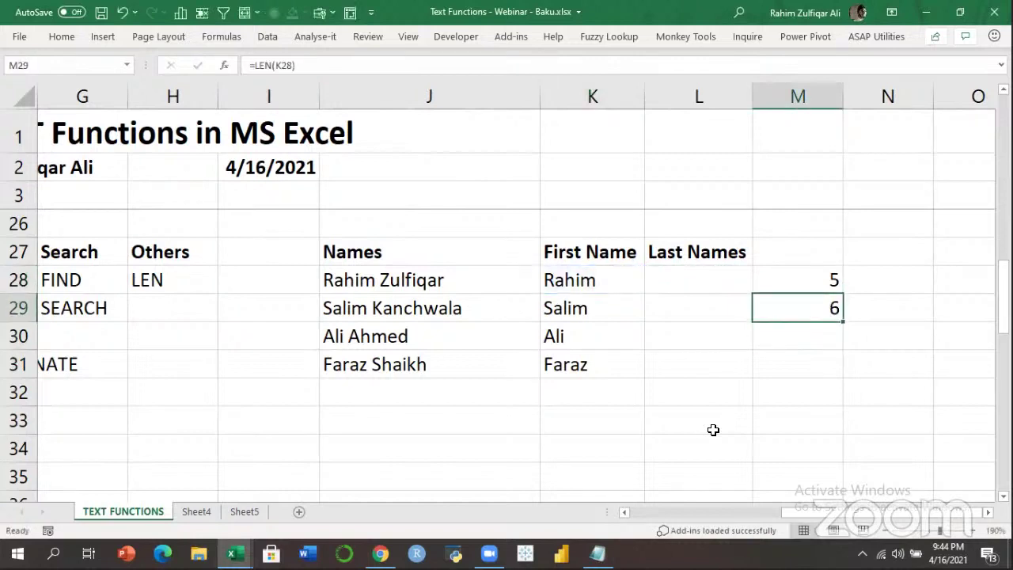
key("F2")
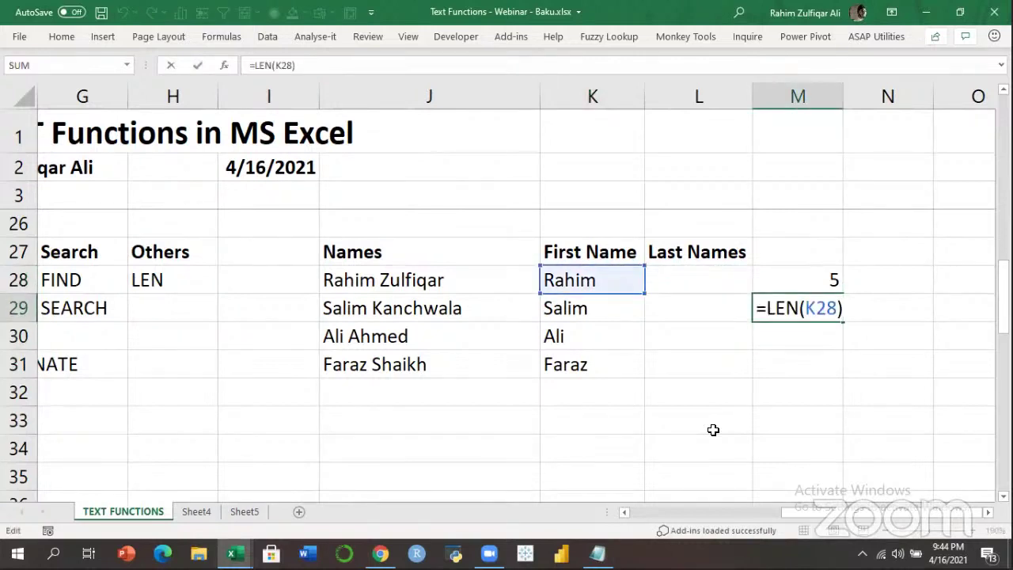
key("Return")
key("Up")
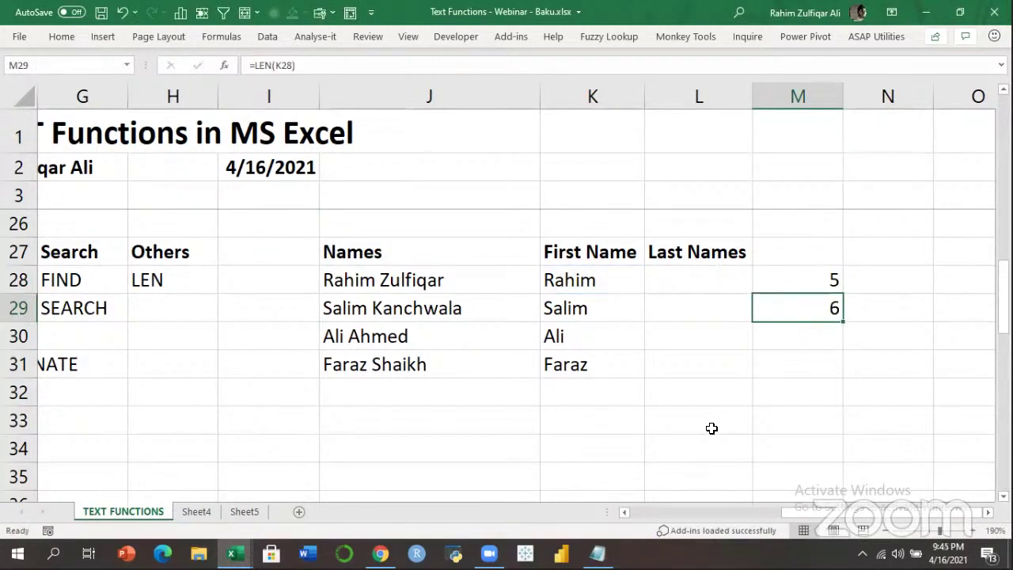
Compare K28's LEFT formula with the LEN result in M29.
left_click(591, 271)
key("F2")
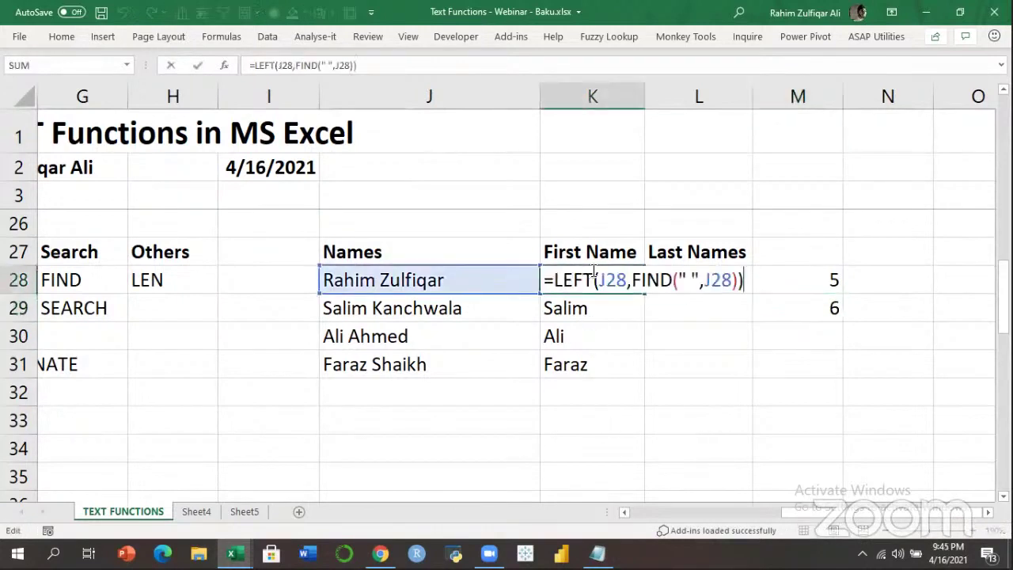
key("Escape")
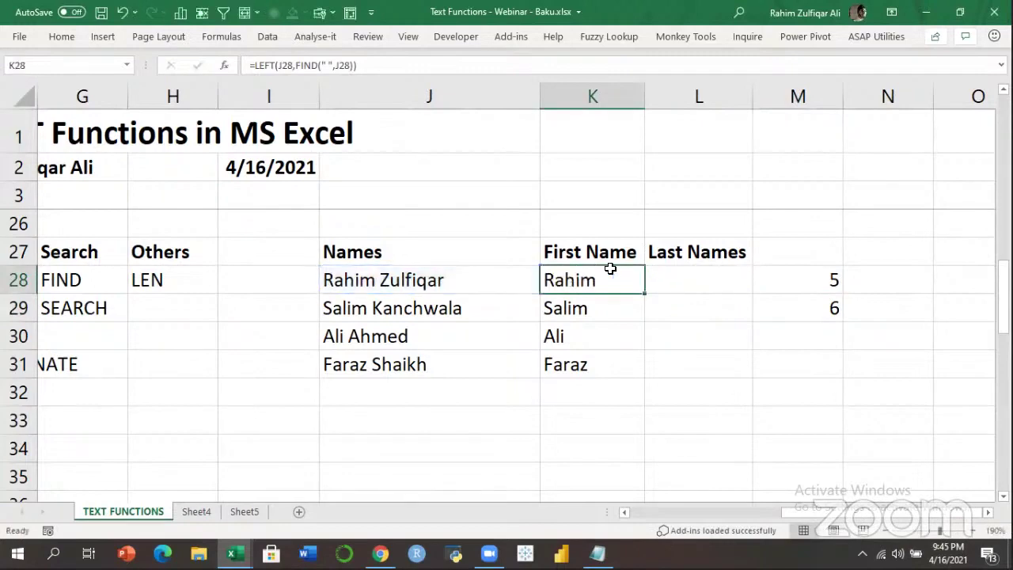
left_click(792, 301)
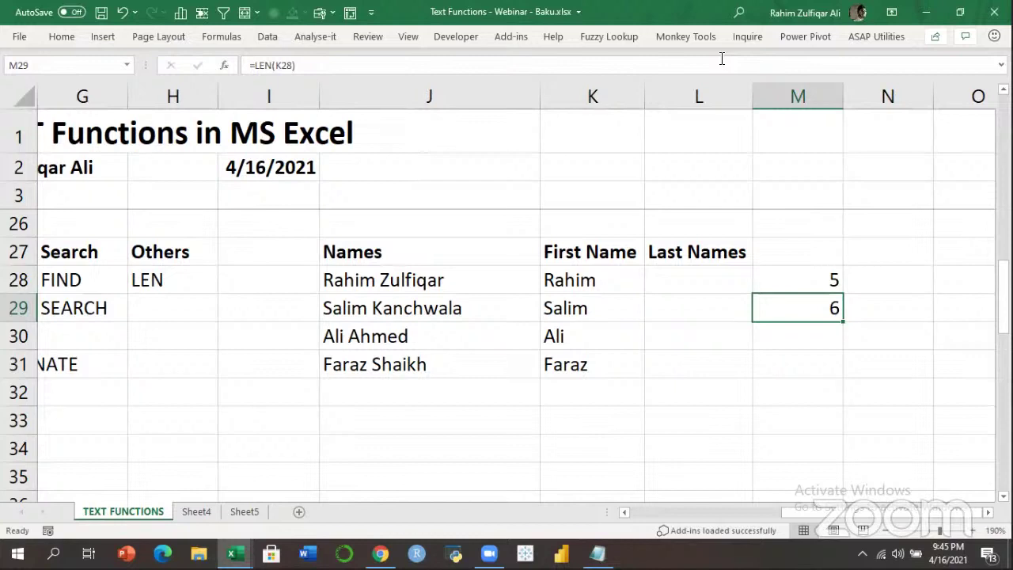
left_click(721, 59)
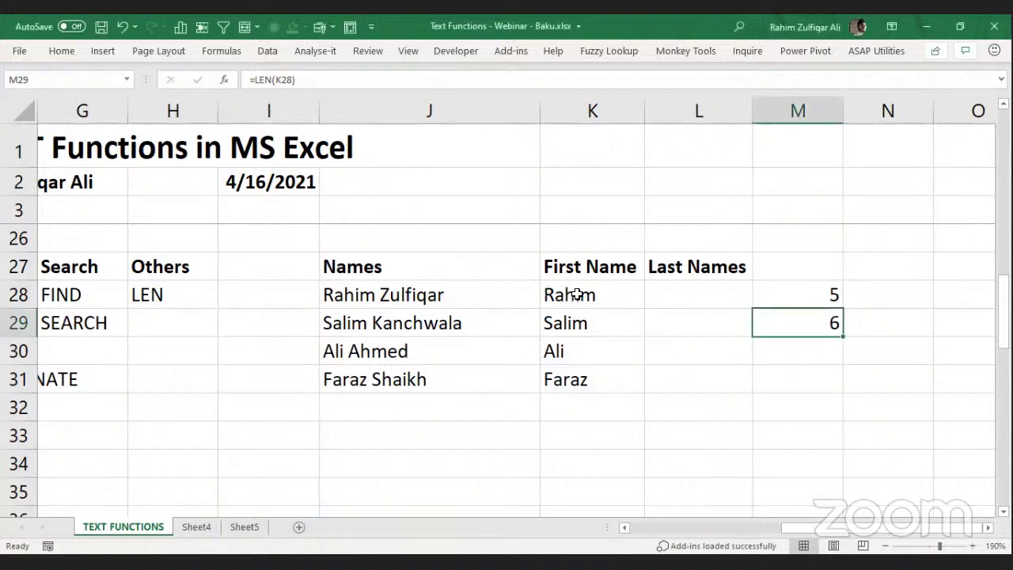
left_click(577, 295)
Change K28 to =LEFT(J28,FIND(" ",J28)-1) and fill it down to K31.
double_click(577, 295)
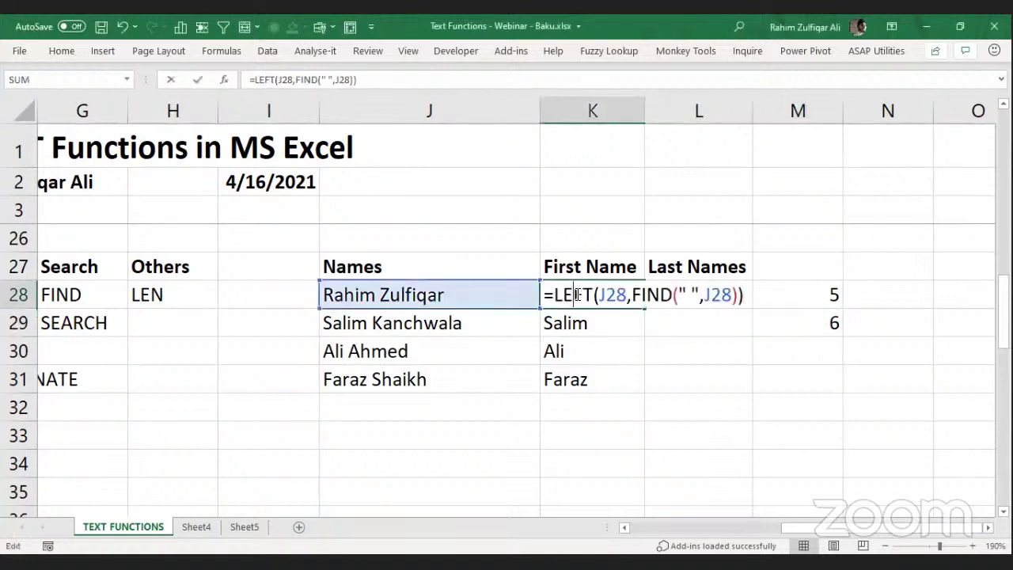
left_click(736, 294)
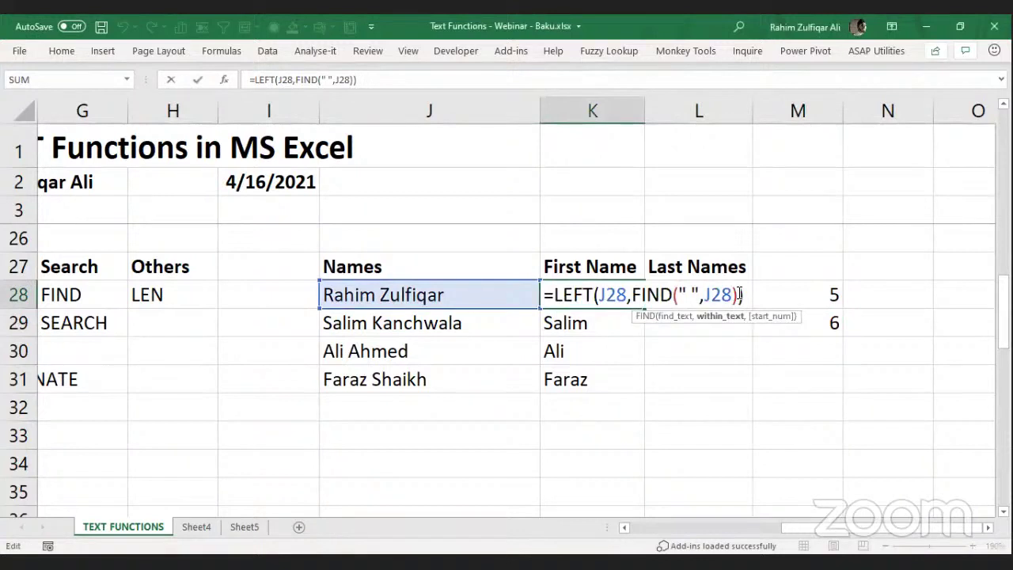
key("Right")
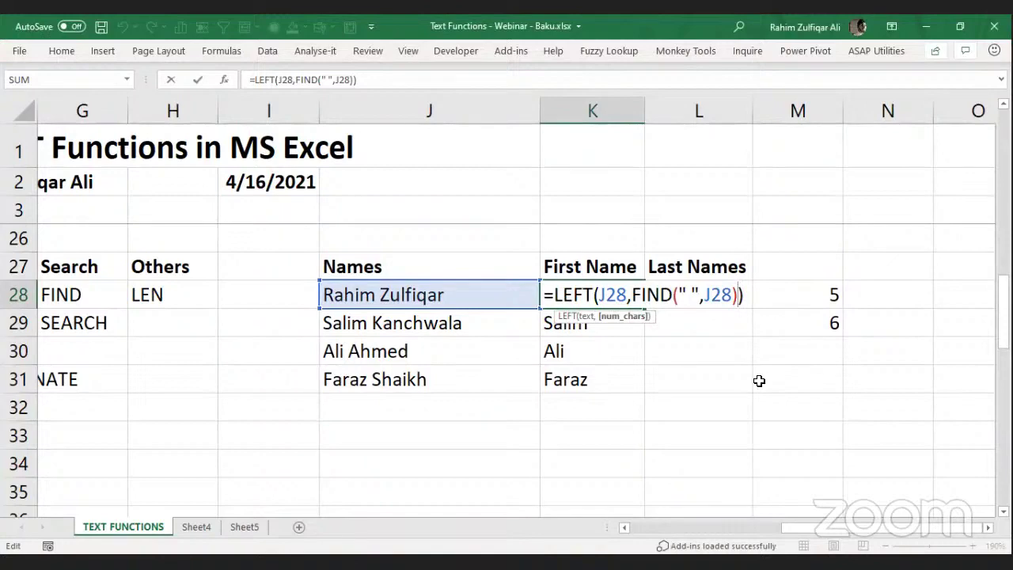
type("-1")
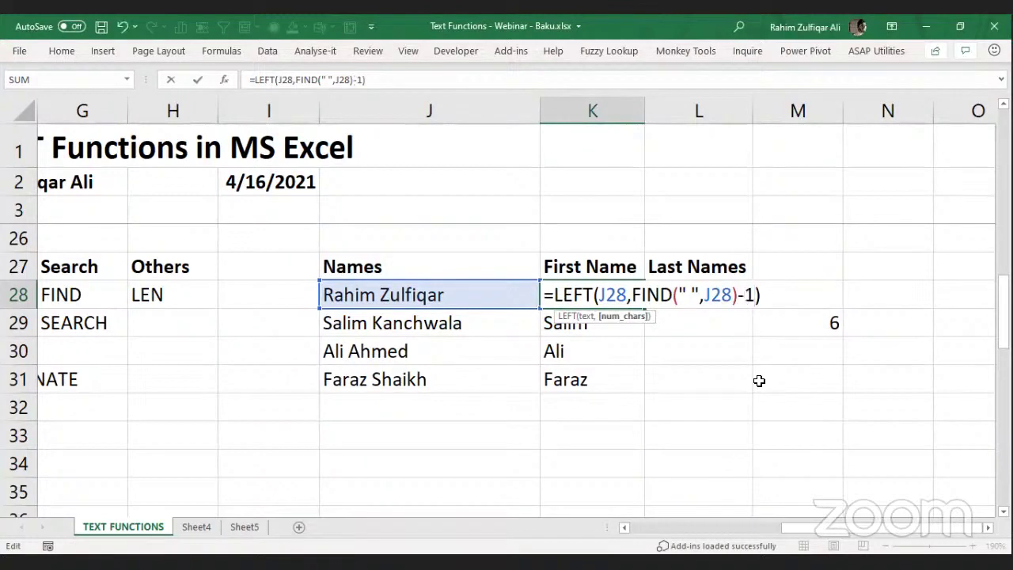
key("ctrl+Return")
key("ctrl+shift+Down")
key("ctrl+d")
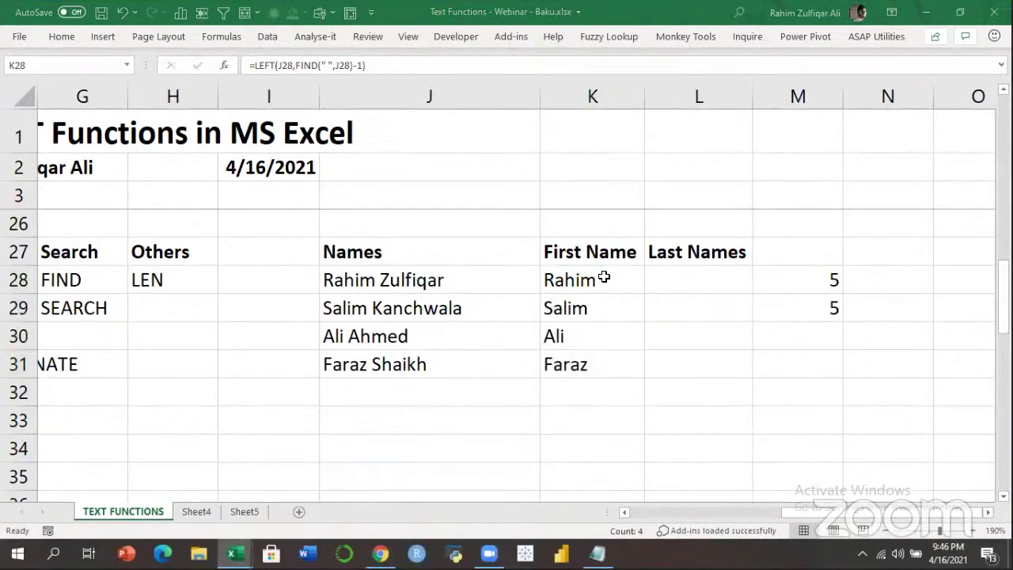
Reopen K28's formula, review the FIND part and recommit it.
double_click(589, 294)
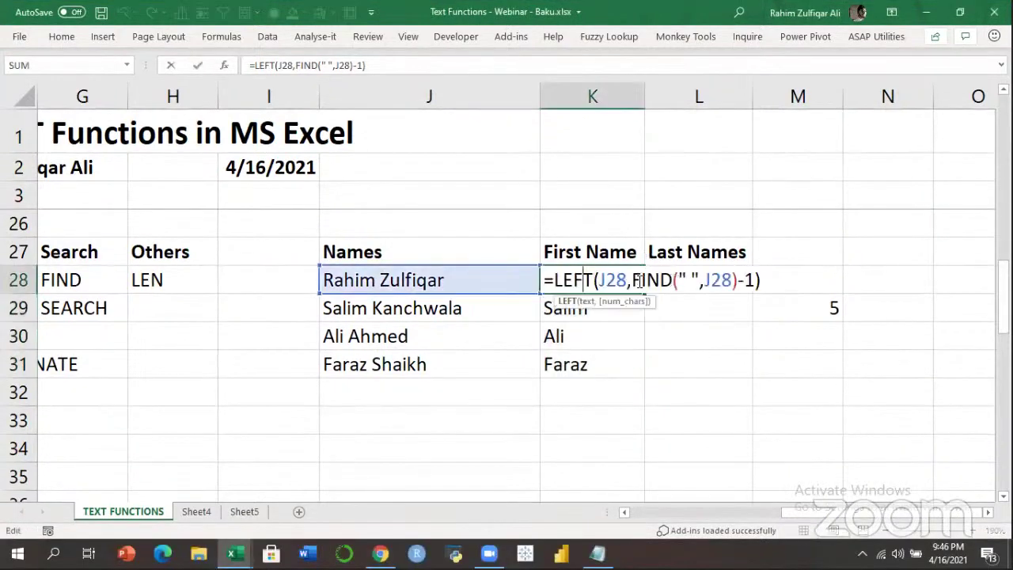
left_click_drag(632, 281, 740, 282)
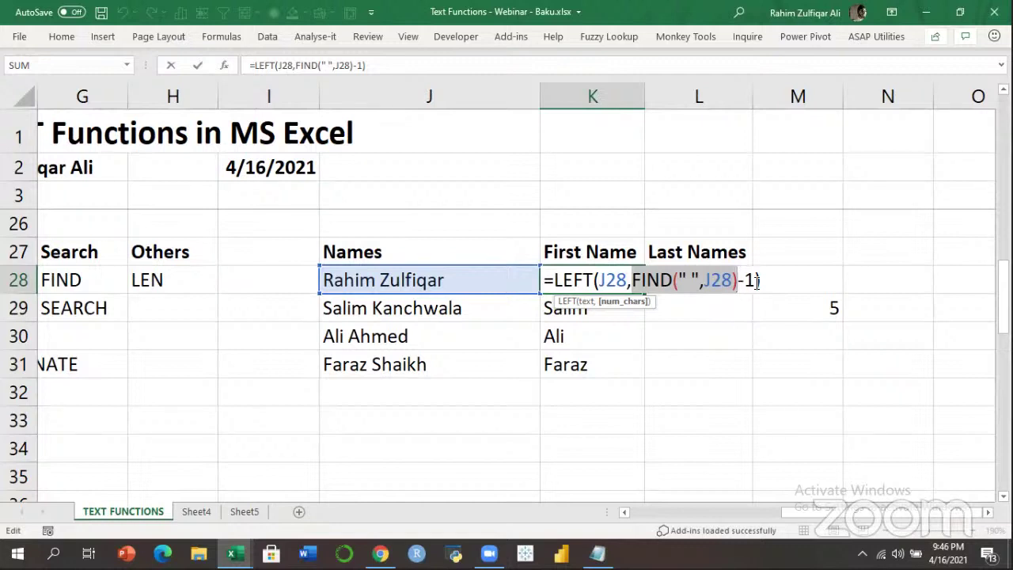
type(")")
key("Left")
key("Left")
key("Left")
key("Left")
key("Left")
key("Left")
key("Left")
key("Left")
key("Return")
Check K30's copied formula with its -1, which now returns Ali without a trailing space.
key("Down")
key("F2")
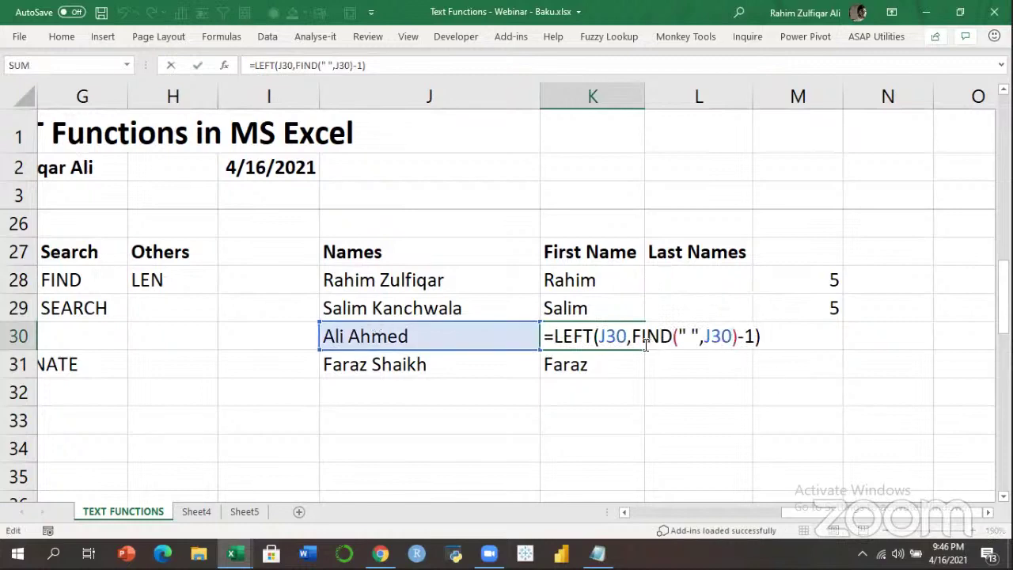
left_click_drag(633, 338, 737, 339)
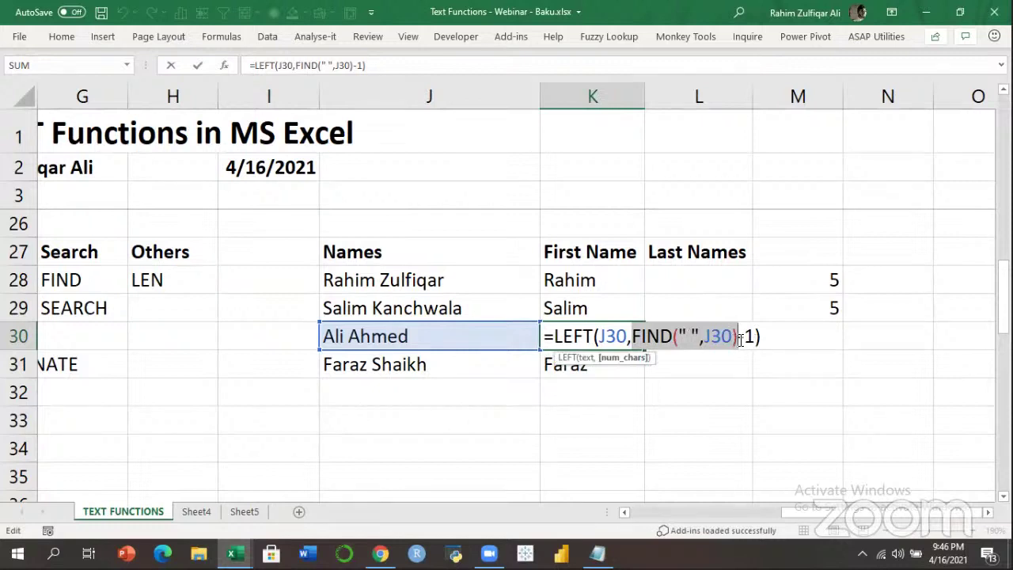
left_click_drag(757, 339, 740, 338)
left_click_drag(632, 339, 750, 336)
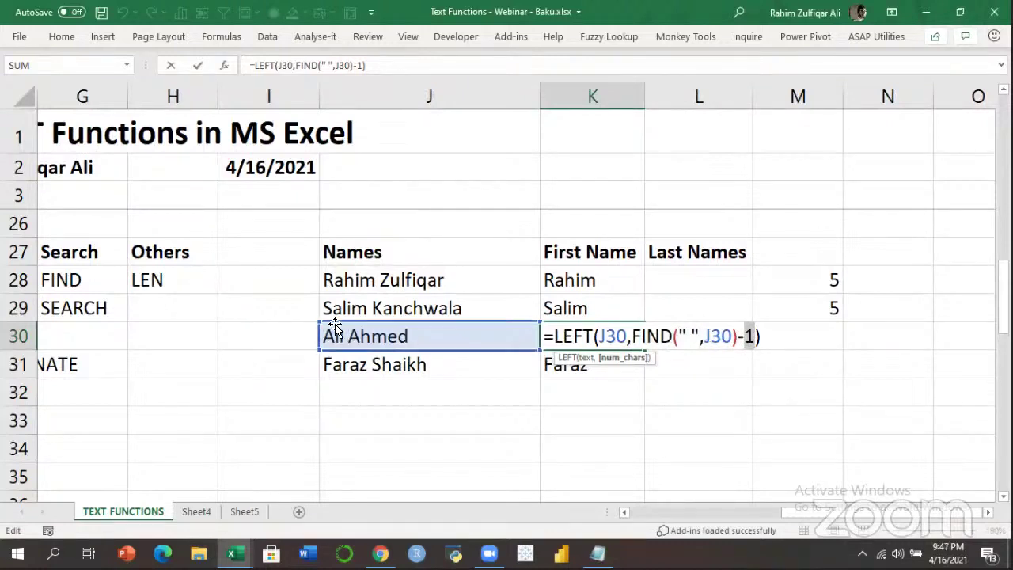
left_click(607, 337)
left_click(554, 335)
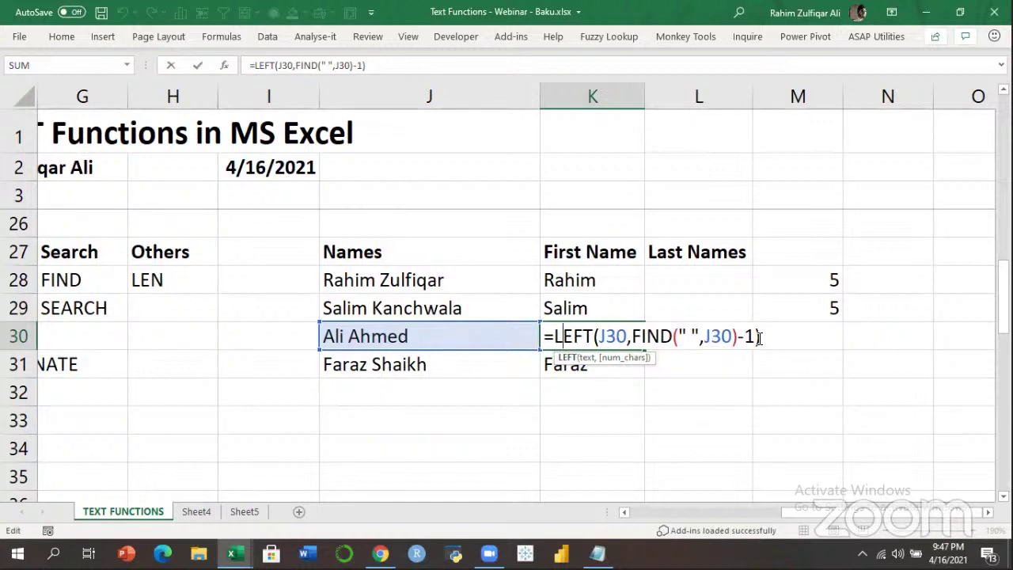
key("Return")
left_click(620, 283)
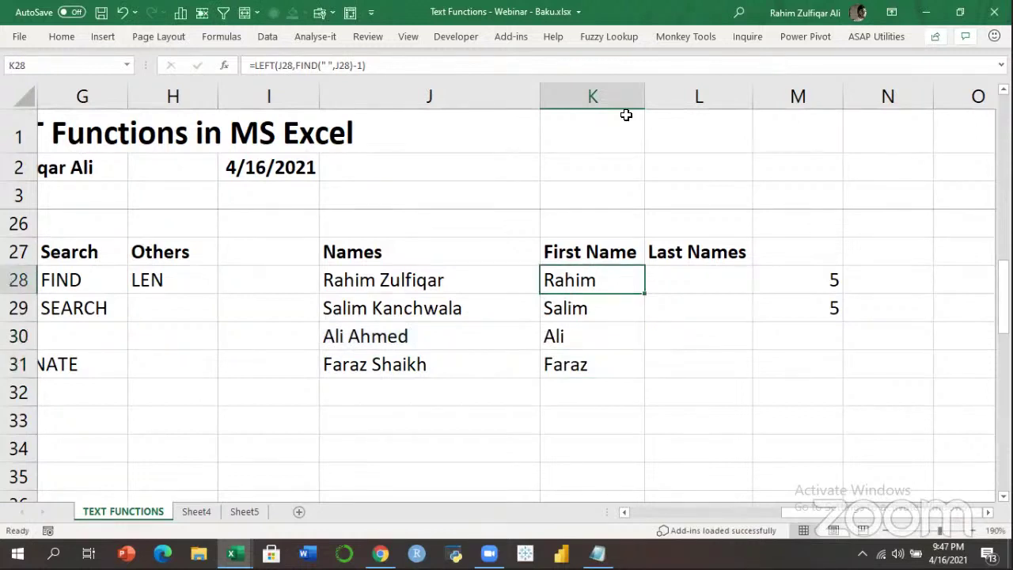
left_click(688, 281)
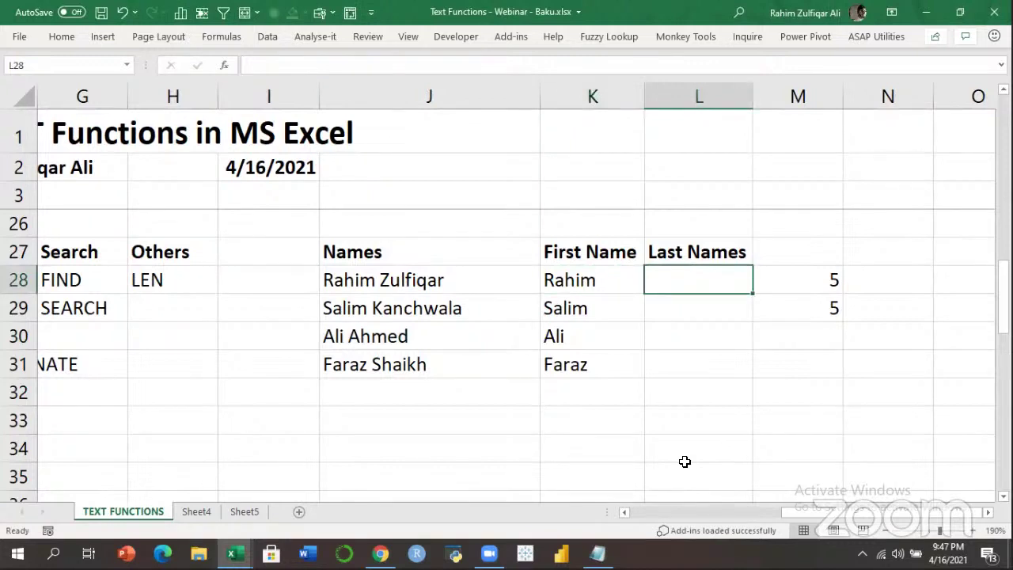
Enter =MID(J28,FIND(" ",J28),99) in L28 and fill it down to L31.
type("=")
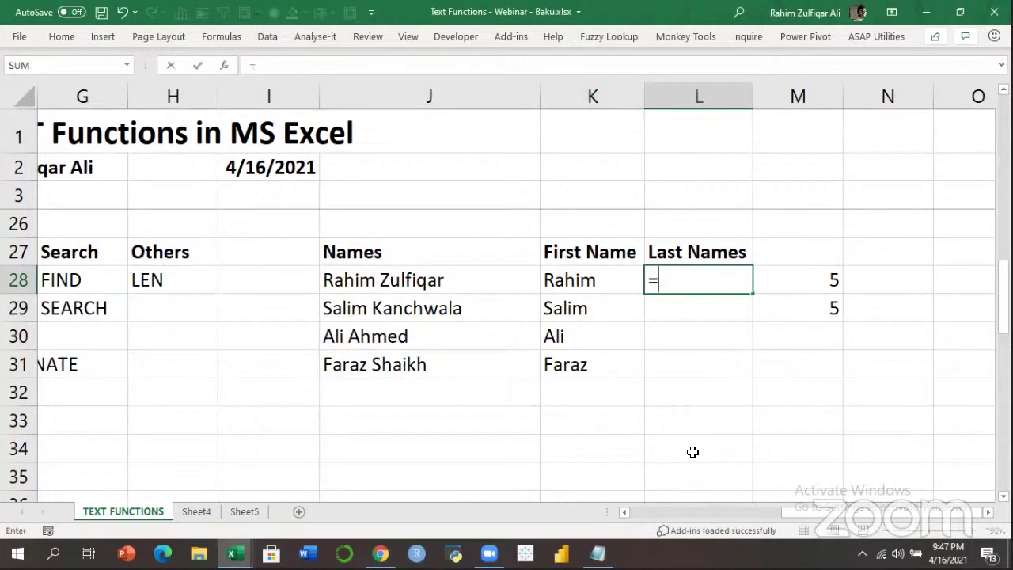
type("MID(")
key("Left")
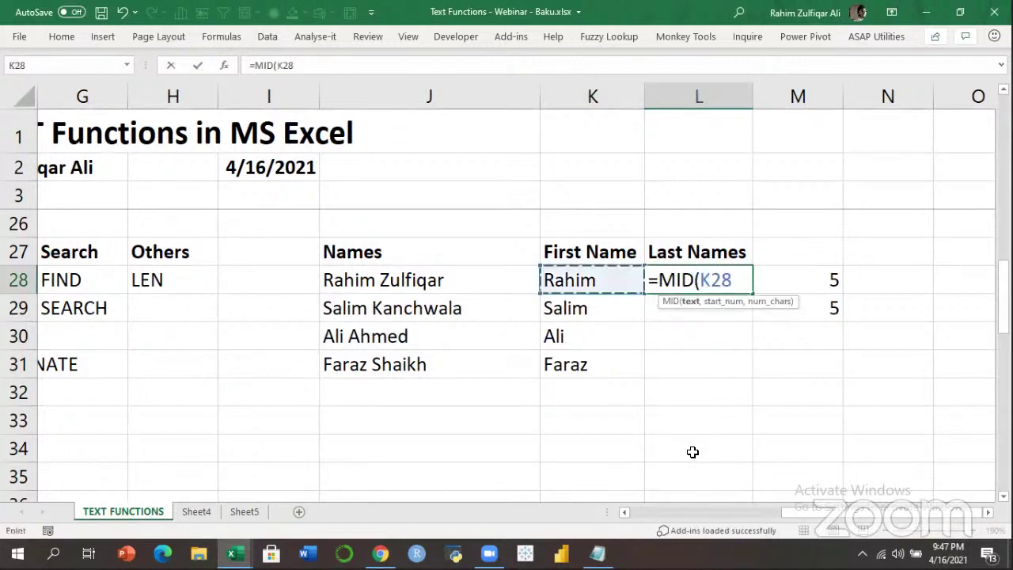
key("Left")
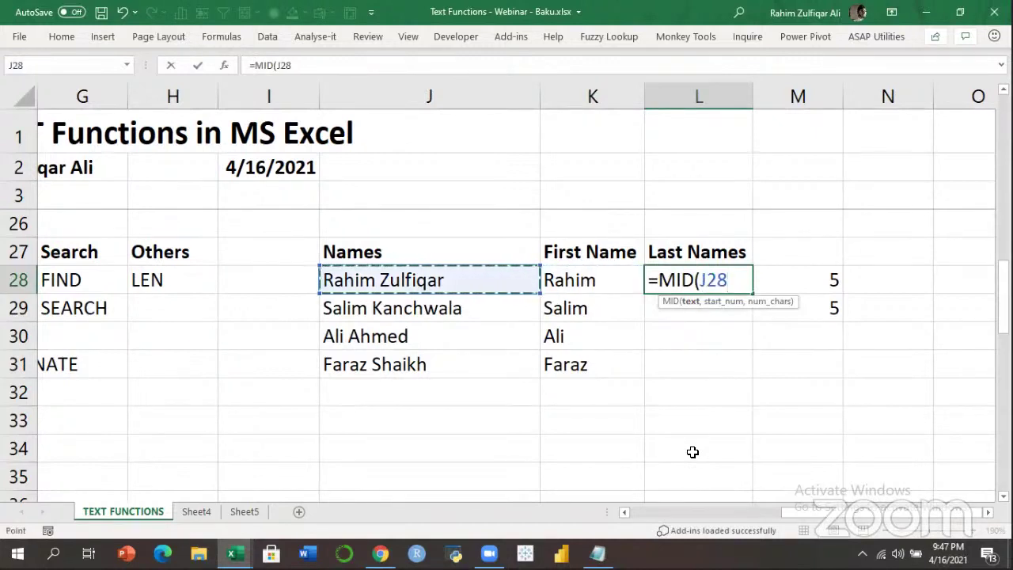
type(",")
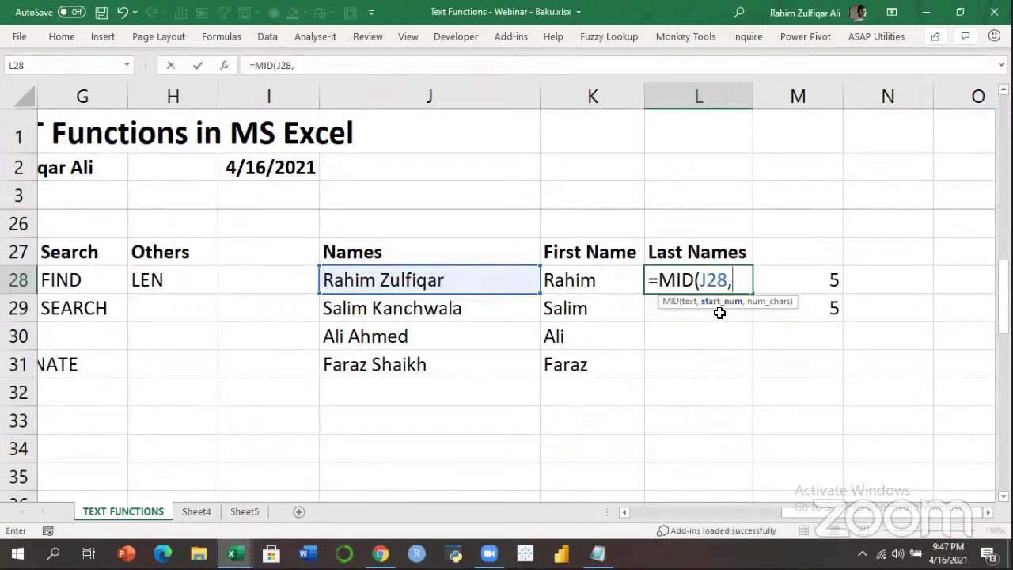
type("FIND(\" \",")
key("Left")
key("Left")
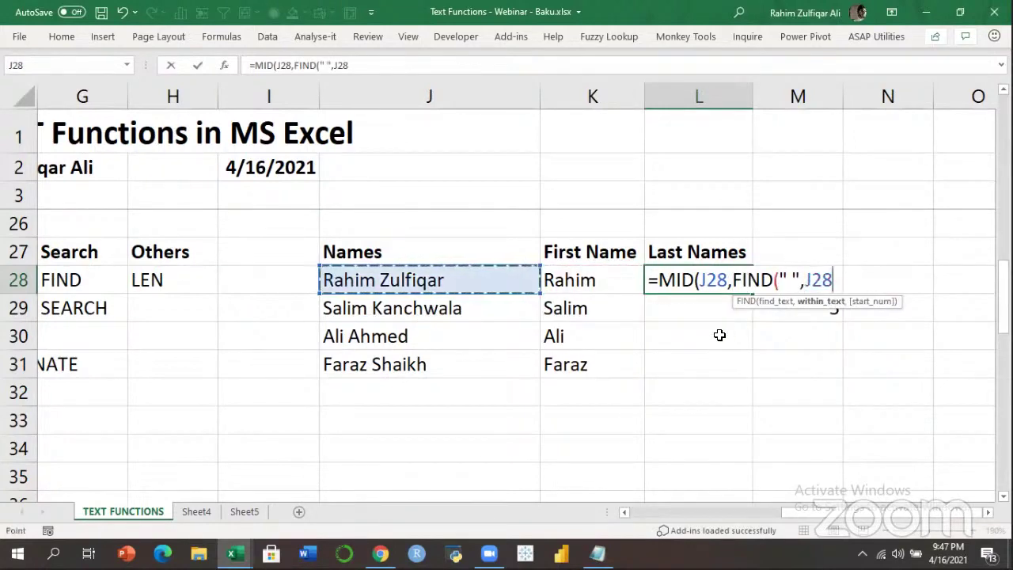
type(")")
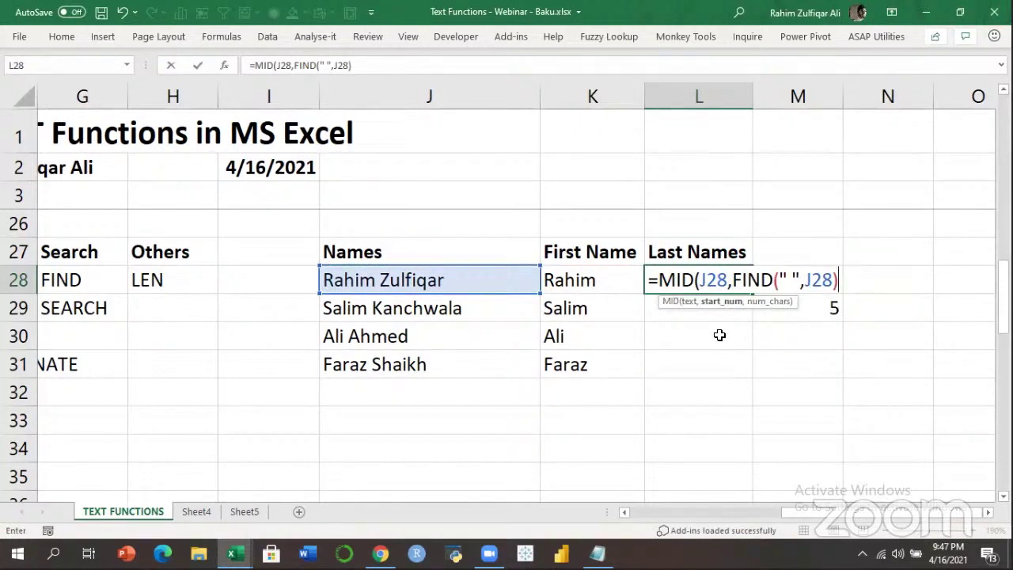
type(",")
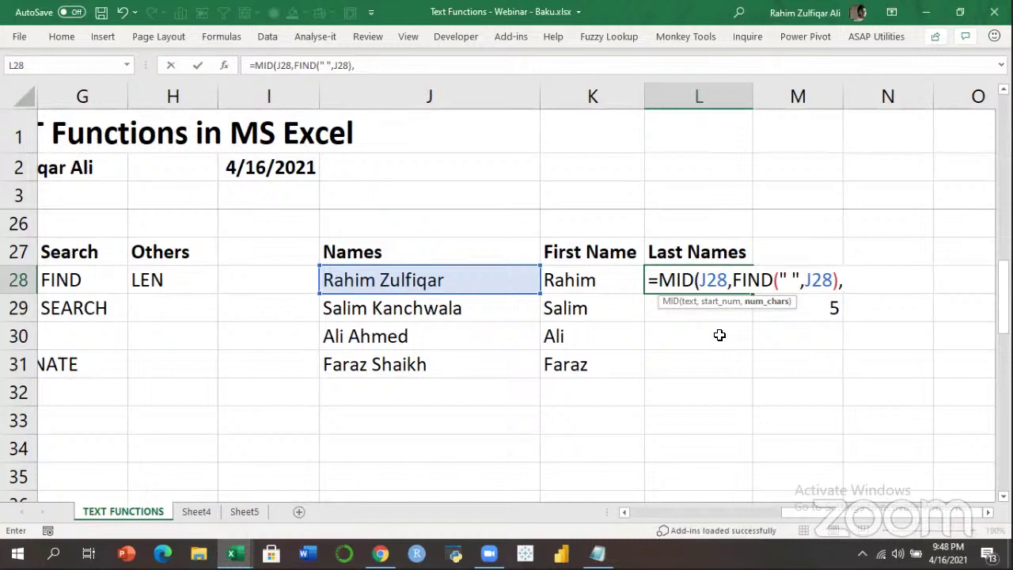
type("99)")
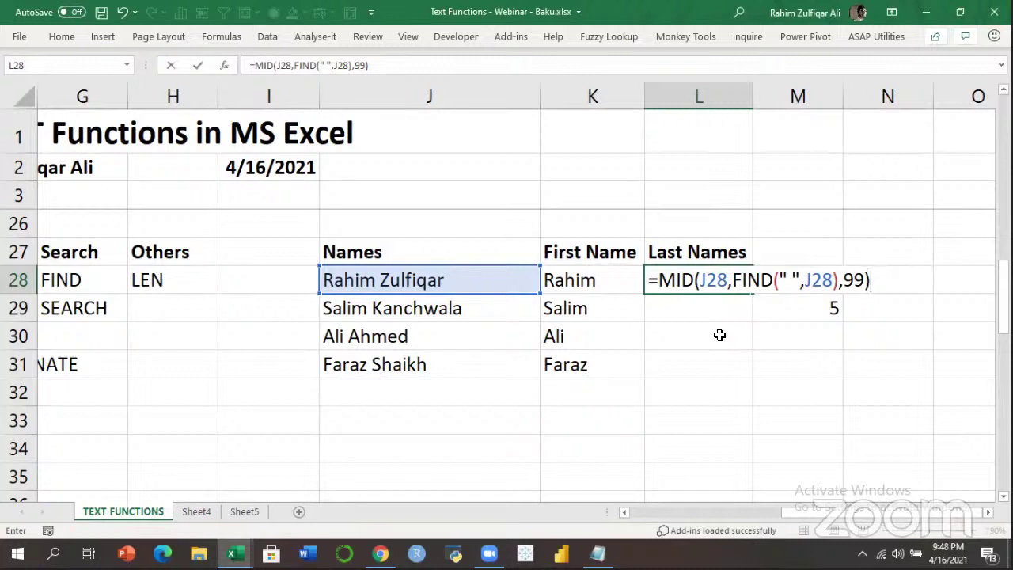
key("Return")
key("Up")
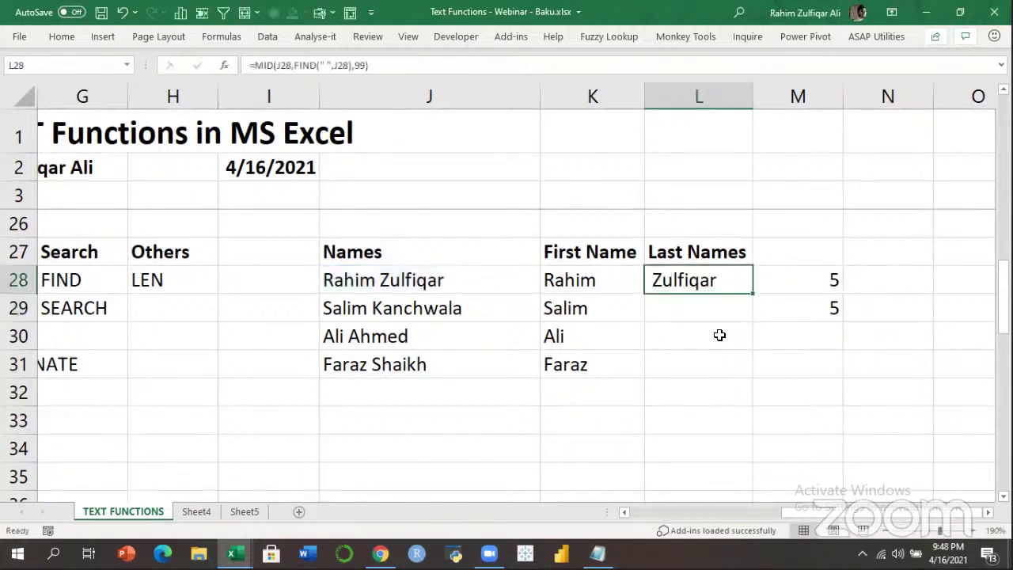
key("shift+Down")
key("shift+Down")
key("shift+Down")
key("ctrl+d")
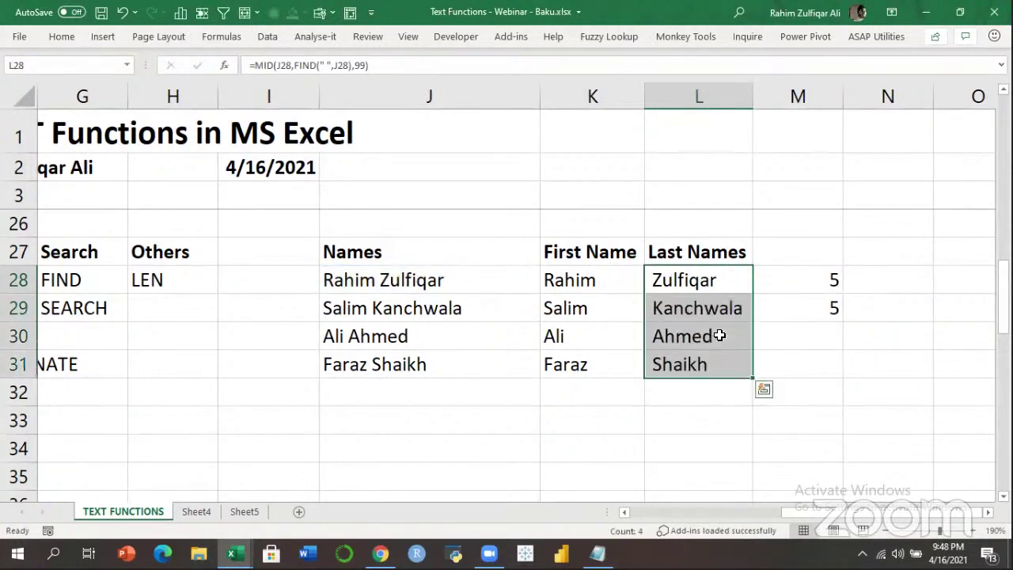
Enter =LEN(L28) in M30, which counts 9 characters in the extracted last name.
key("Down")
key("Up")
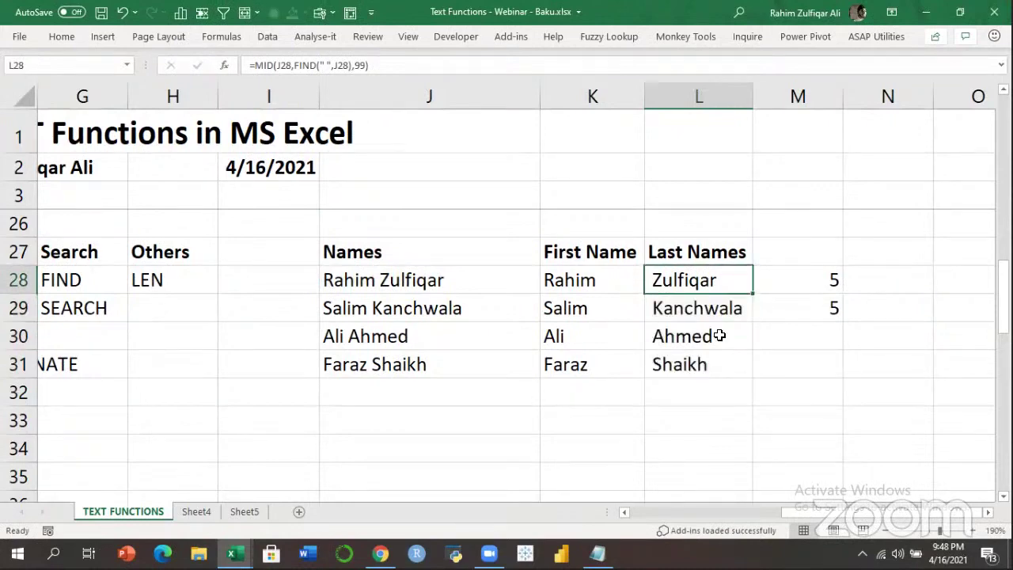
key("Down")
key("Down")
key("Down")
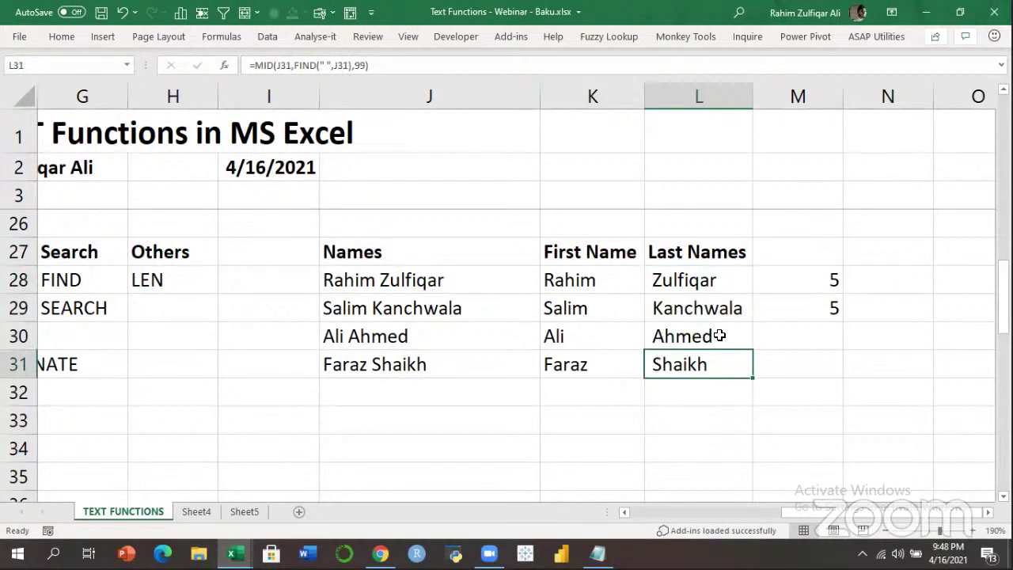
key("Up")
key("Up")
key("Up")
key("Right")
key("Down")
key("Down")
type("=LEN(")
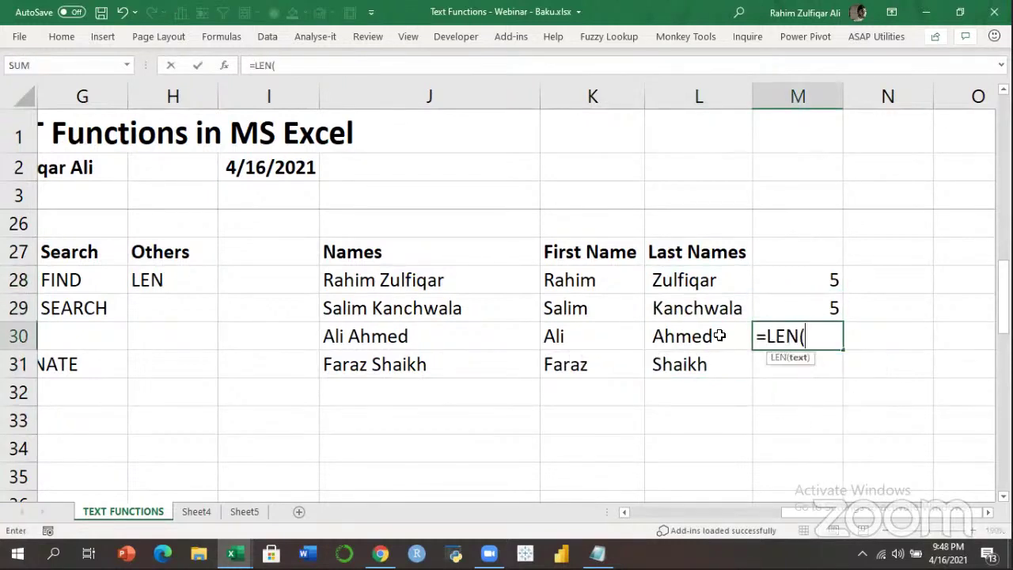
key("Left")
key("Up")
key("Up")
key("Return")
key("Up")
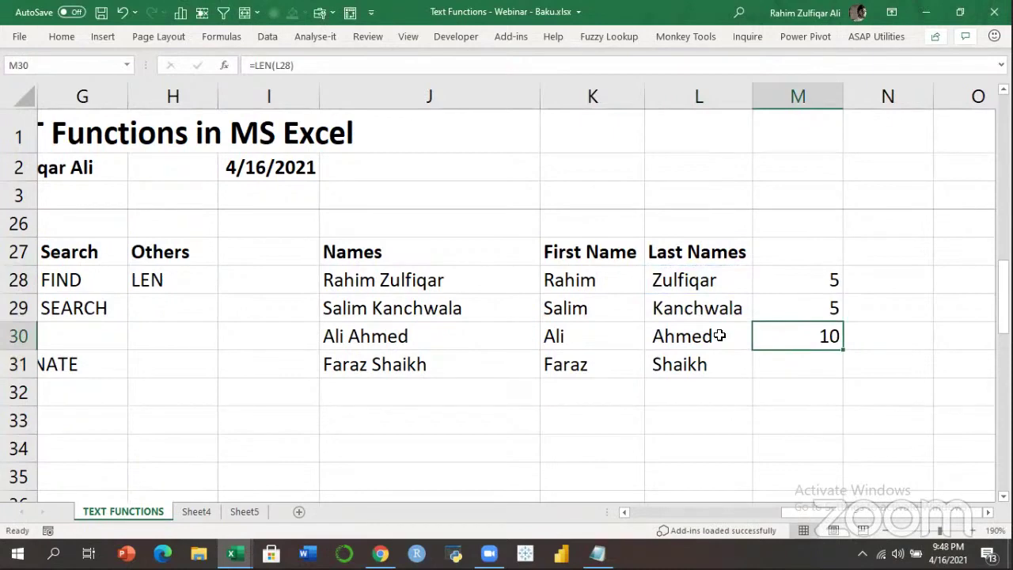
Inspect the last-name formula in L28 and the full name in J28.
key("Left")
key("Up")
key("Up")
key("F2")
key("Escape")
key("Left")
key("Left")
key("F2")
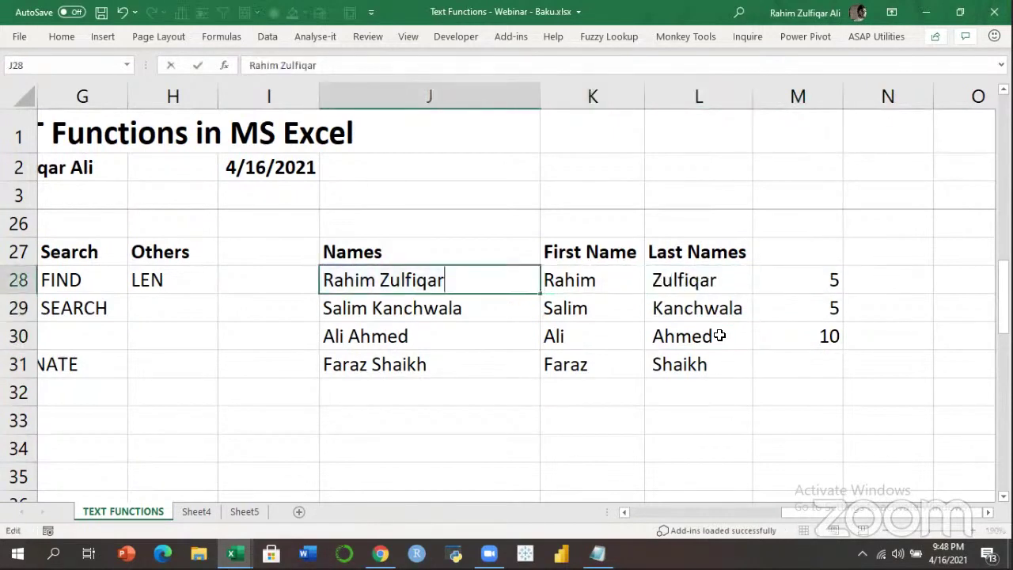
key("Escape")
key("Right")
key("Right")
key("Left")
key("Down")
key("Left")
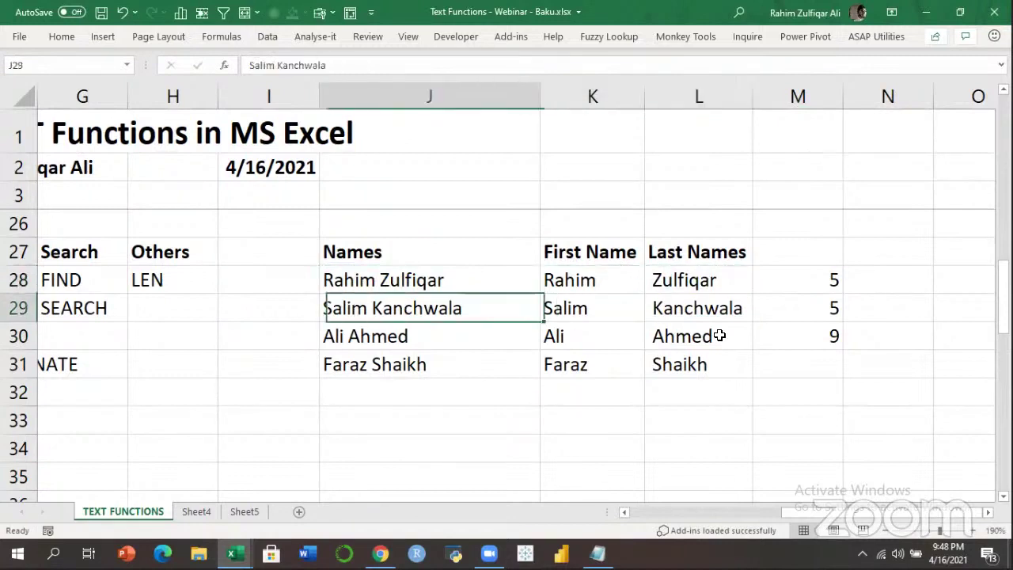
key("Right")
key("Right")
Recheck the =LEN(L28) formula in M30, then go back to L28.
key("Right")
key("Down")
key("Left")
key("Up")
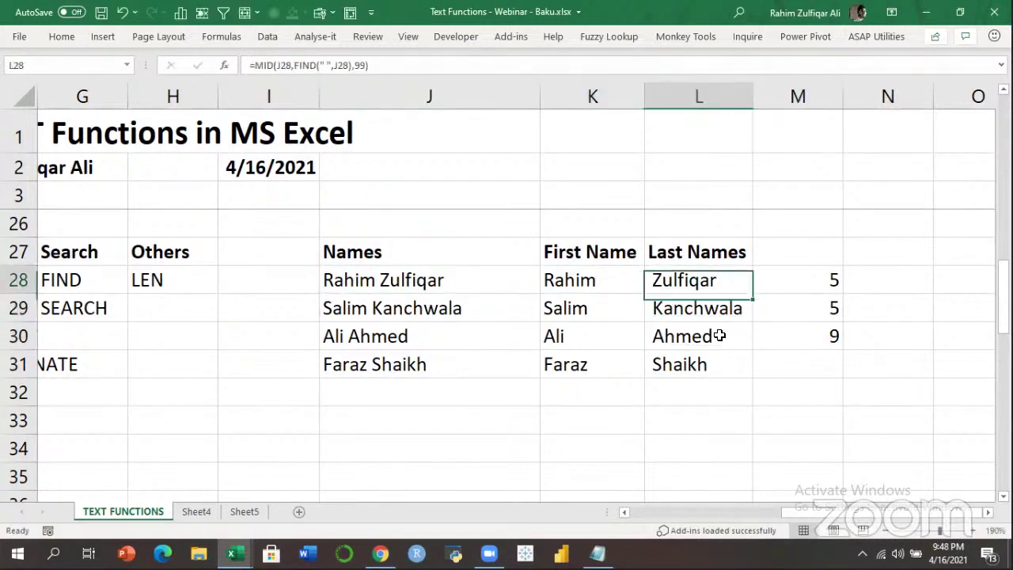
key("Up")
key("F2")
key("Escape")
key("Down")
key("Down")
key("Right")
key("Down")
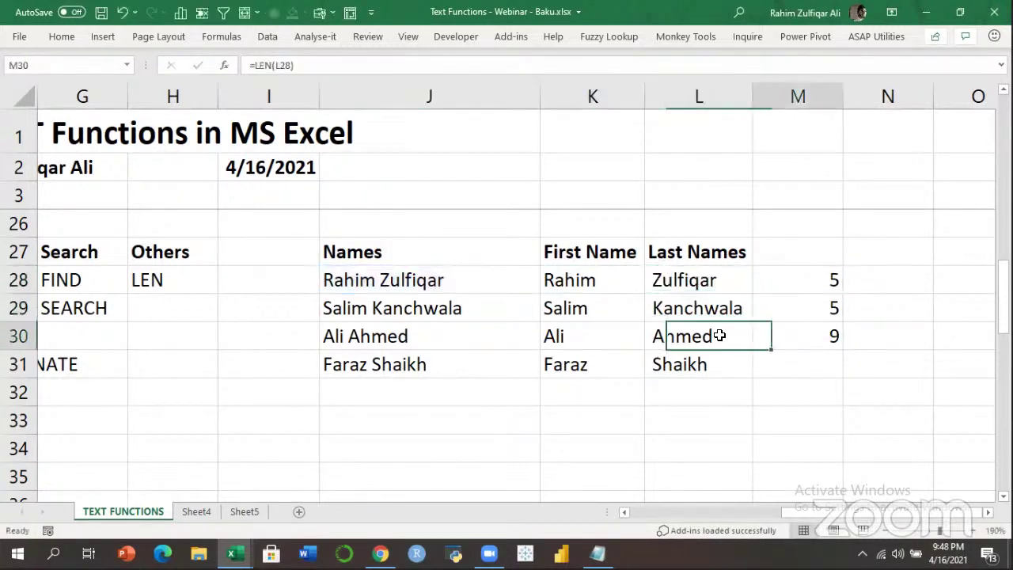
key("Up")
key("F2")
key("Escape")
key("Down")
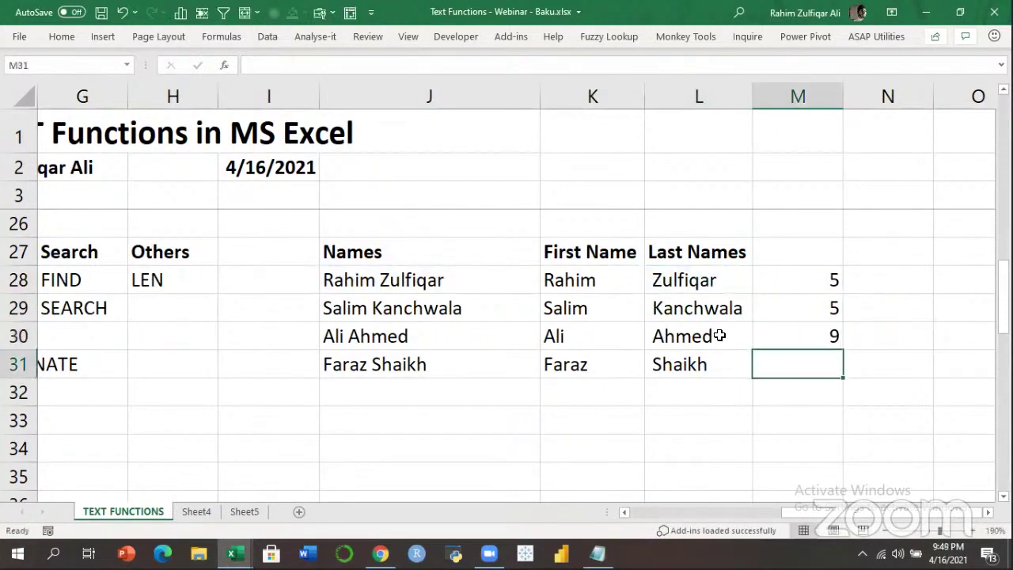
key("Up")
key("Left")
key("Left")
key("Up")
key("Up")
key("Right")
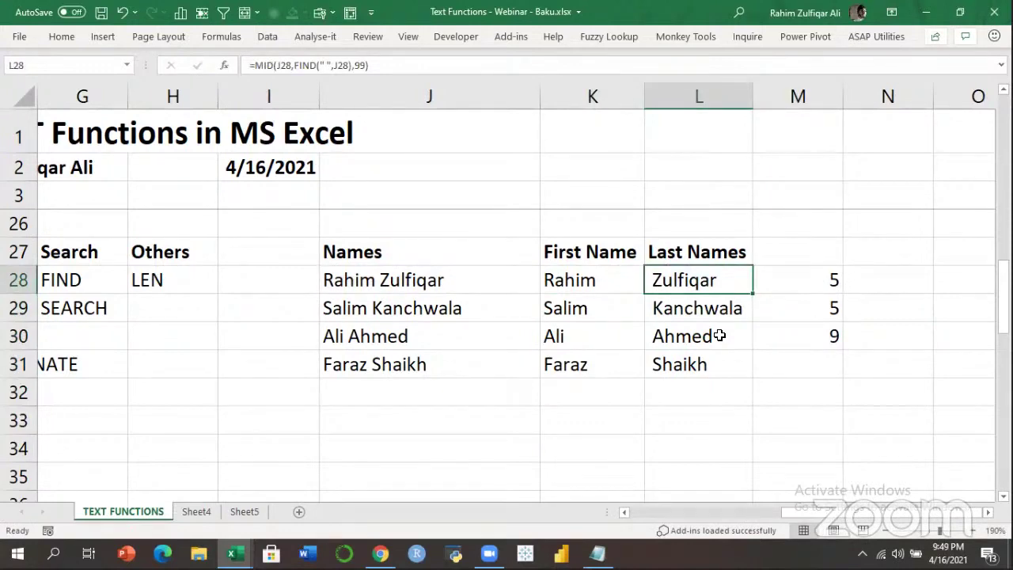
Add +1 after FIND(" ",J28) in L28 and fill the corrected formula down to L31.
key("F2")
key("Left")
key("Left")
key("Left")
key("Left")
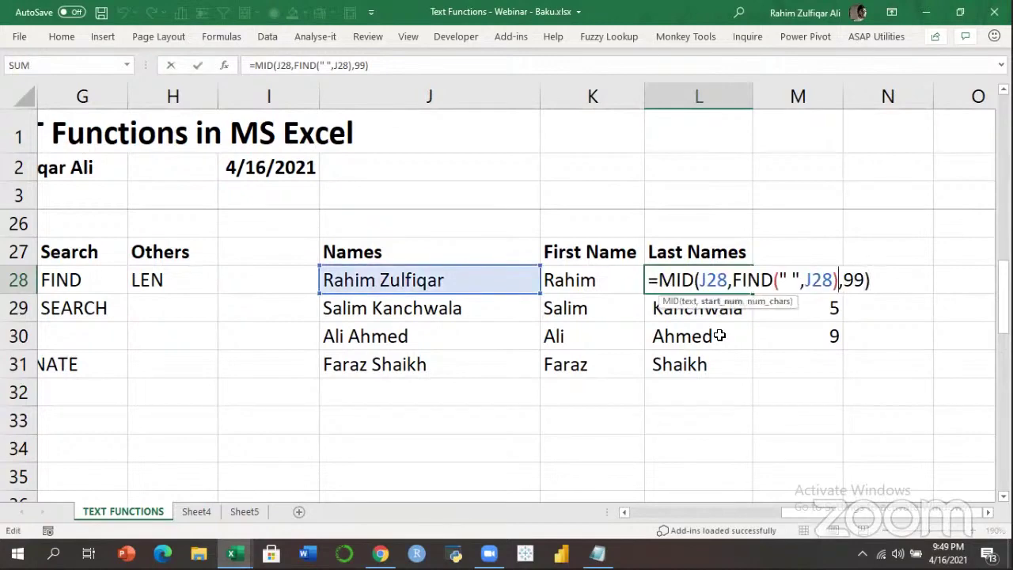
type("+1")
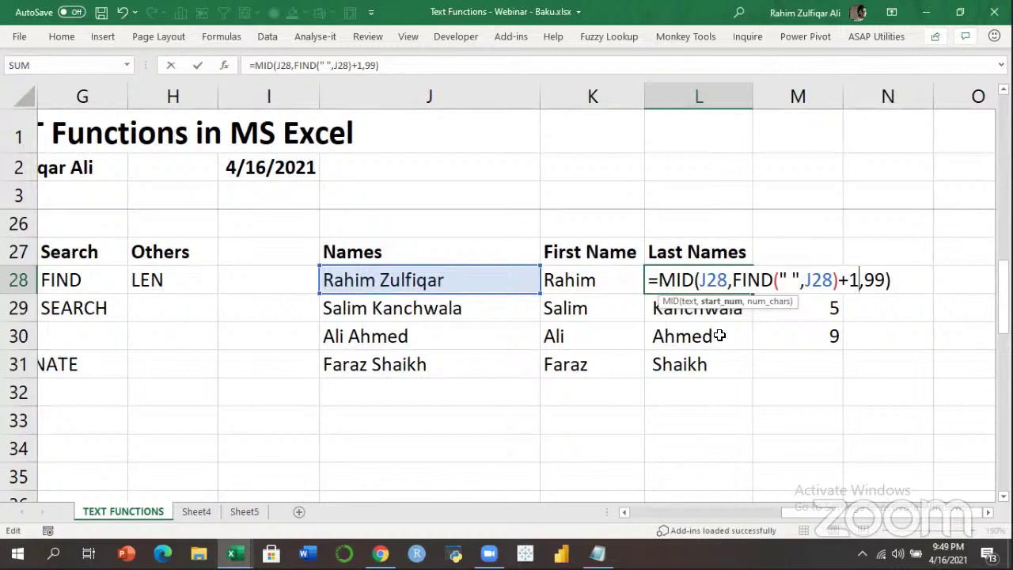
key("Return")
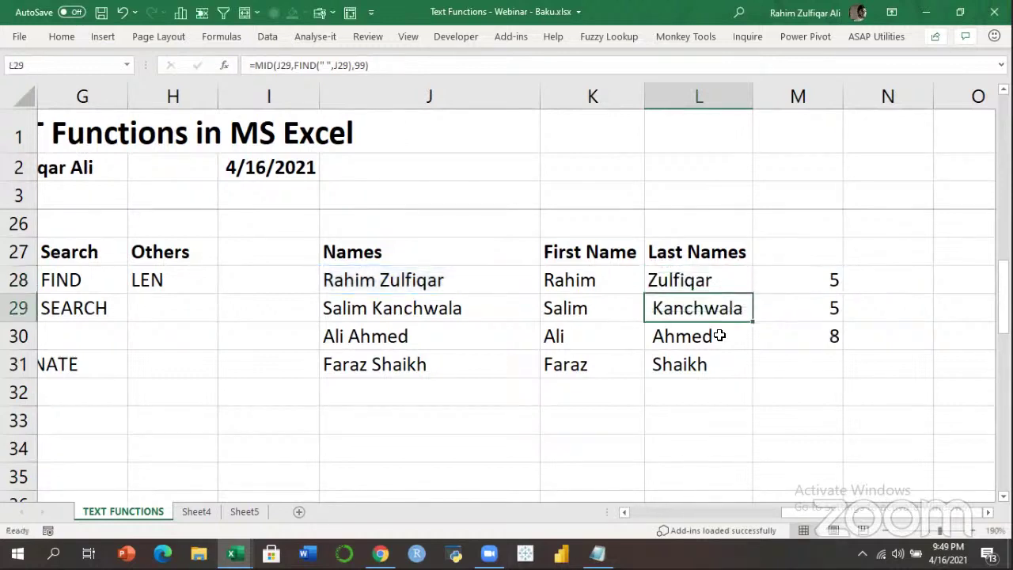
key("Up")
key("ctrl+shift+Down")
key("ctrl+d")
Review the corrected =MID(J28,FIND(" ",J28)+1,99) formula in L28.
key("Up")
key("Down")
key("F2")
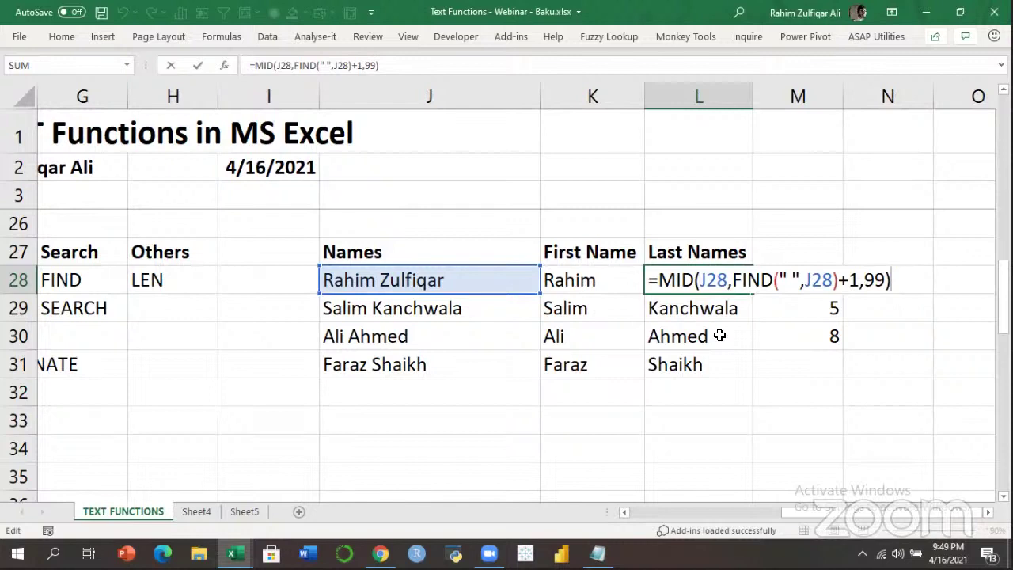
key("Return")
key("Up")
key("Left")
key("Left")
key("Left")
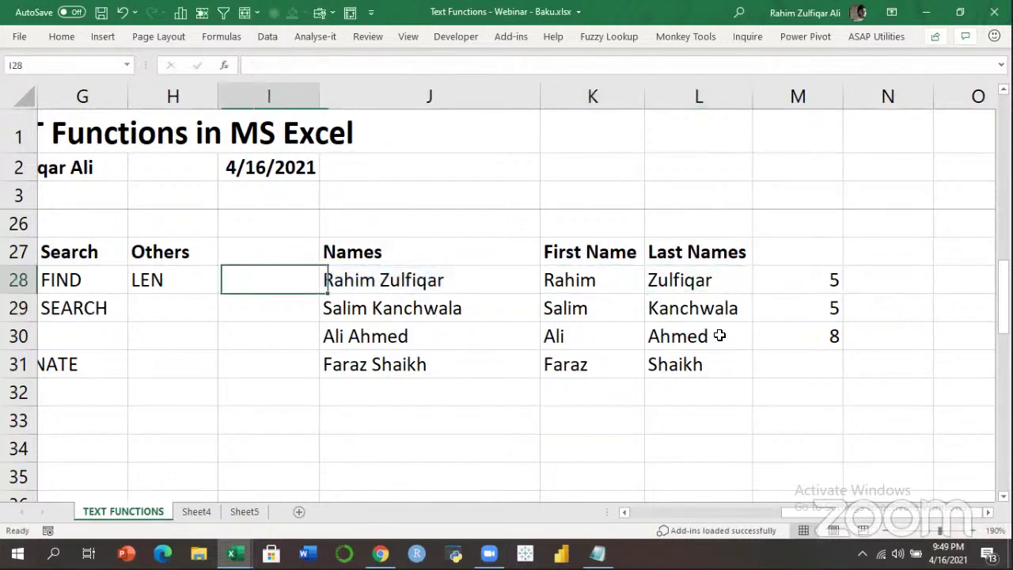
key("Right")
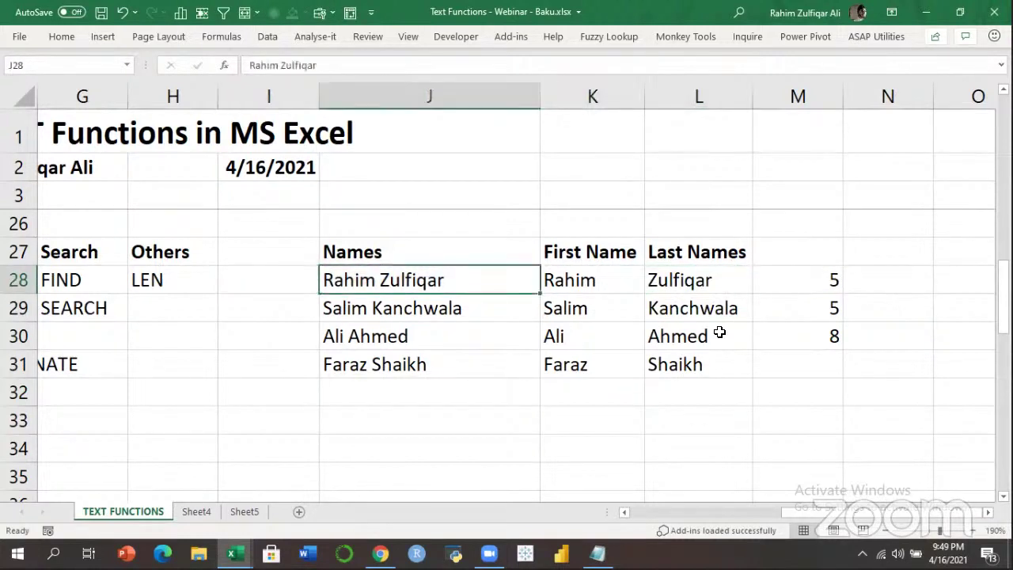
Test the split with a different full name in J28, compare results, then undo it.
key("ctrl+Return")
key("Down")
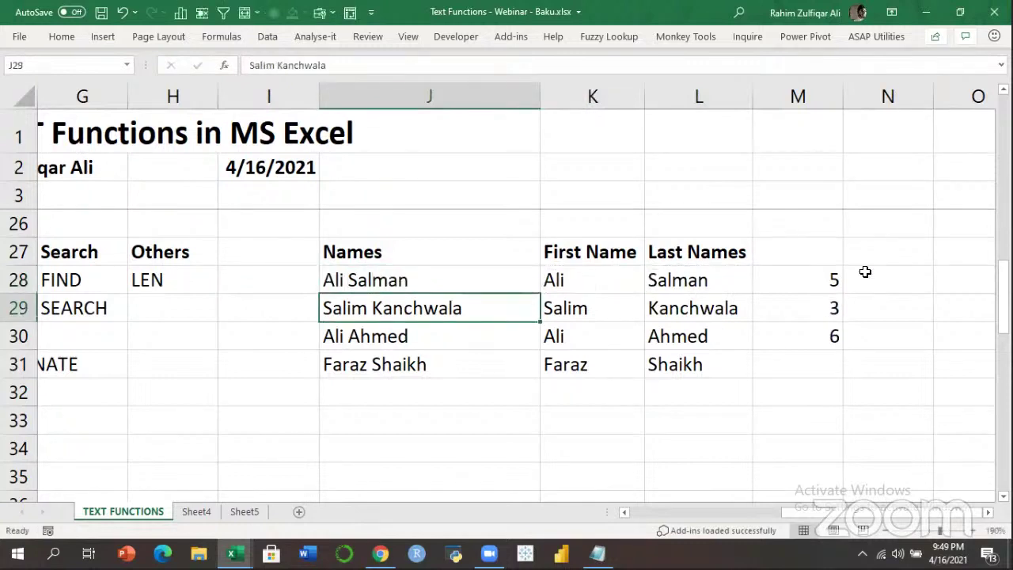
key("Up")
key("Right")
key("Right")
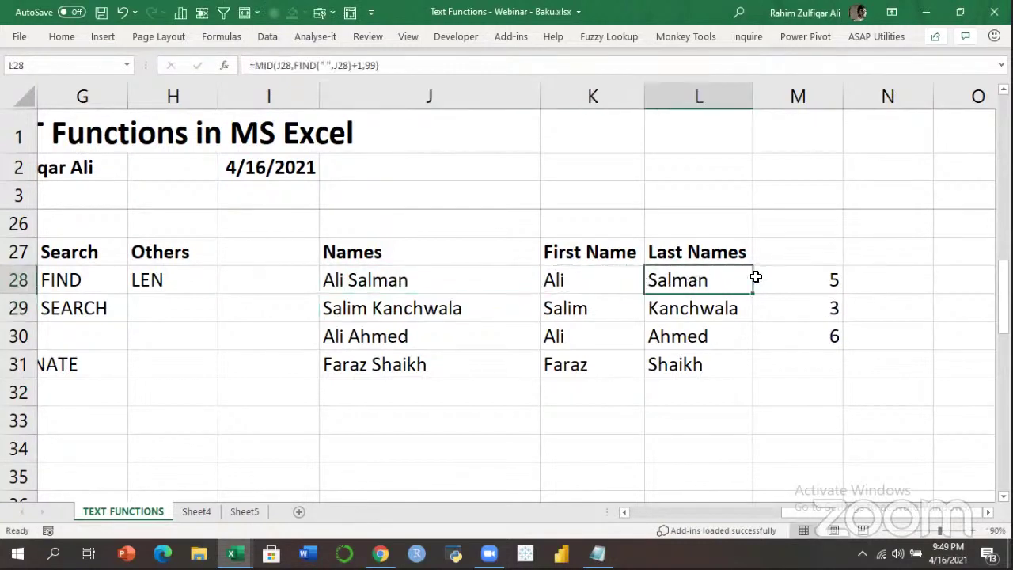
key("Left")
key("Right")
left_click(496, 279)
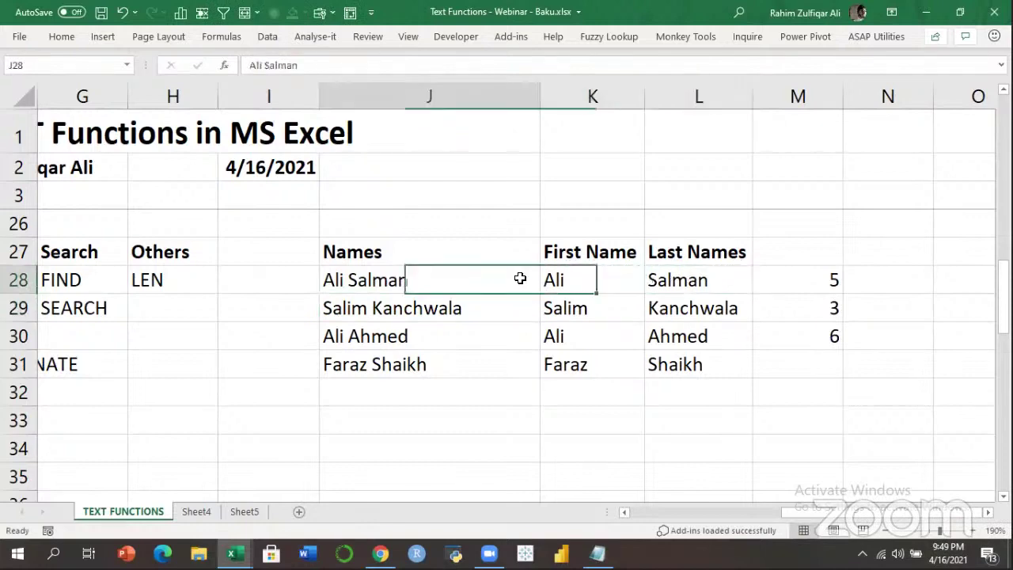
key("ctrl+z")
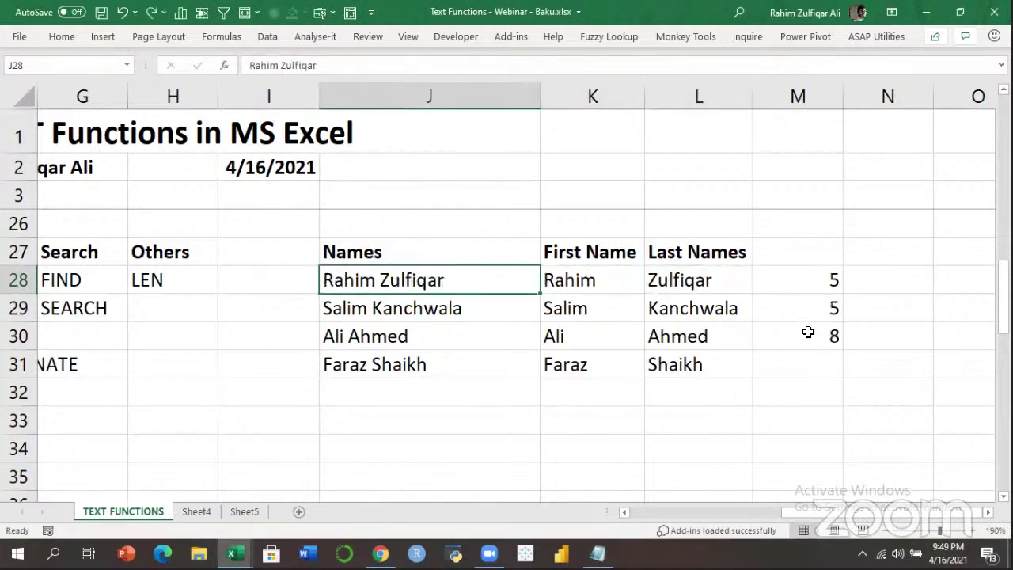
left_click(808, 334)
left_click(658, 272)
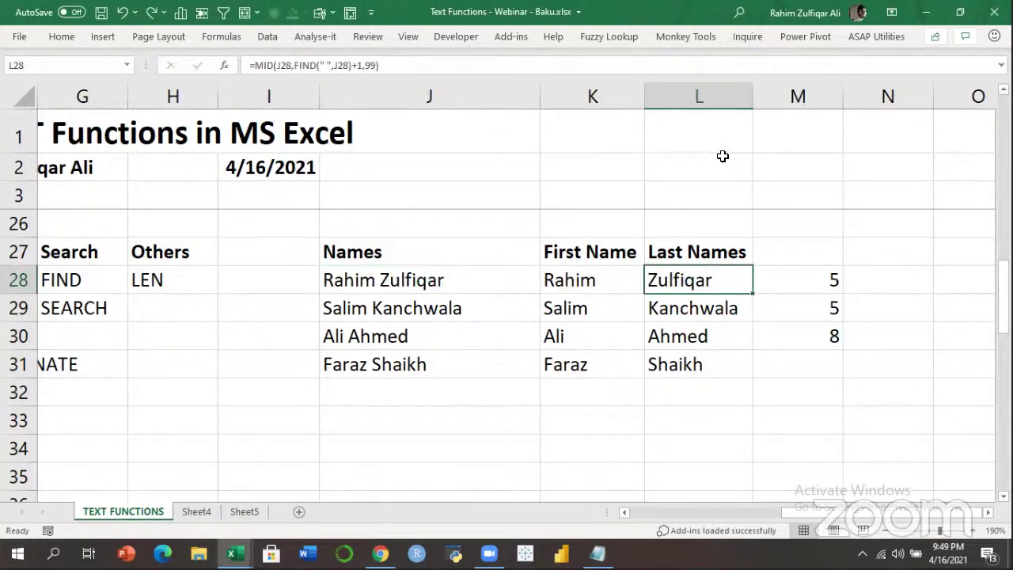
key("alt+Tab")
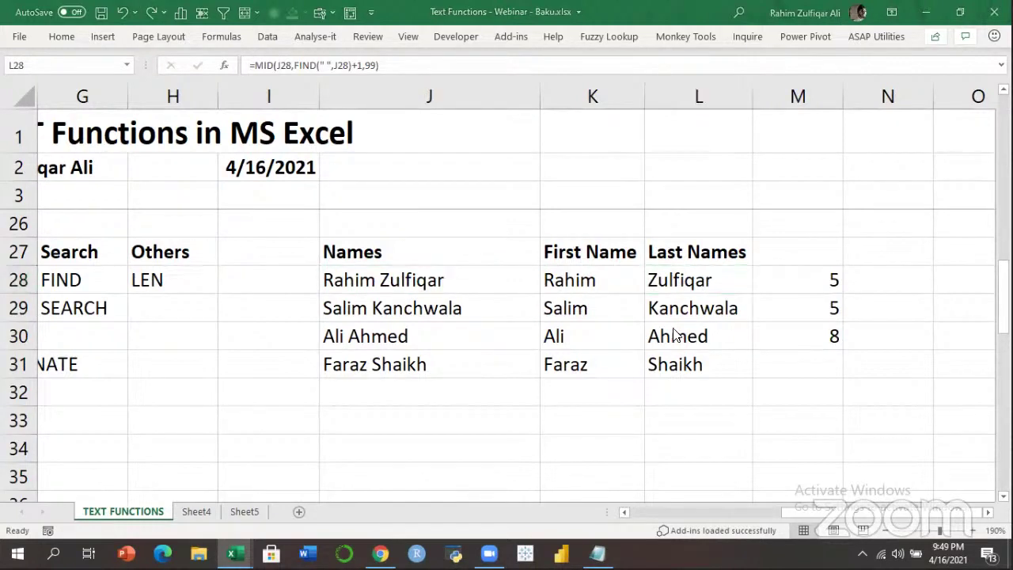
Return to the workbook and step through the name-splitting cells from L28 back to J28.
key("alt+Tab")
left_click(622, 284)
left_click(700, 285)
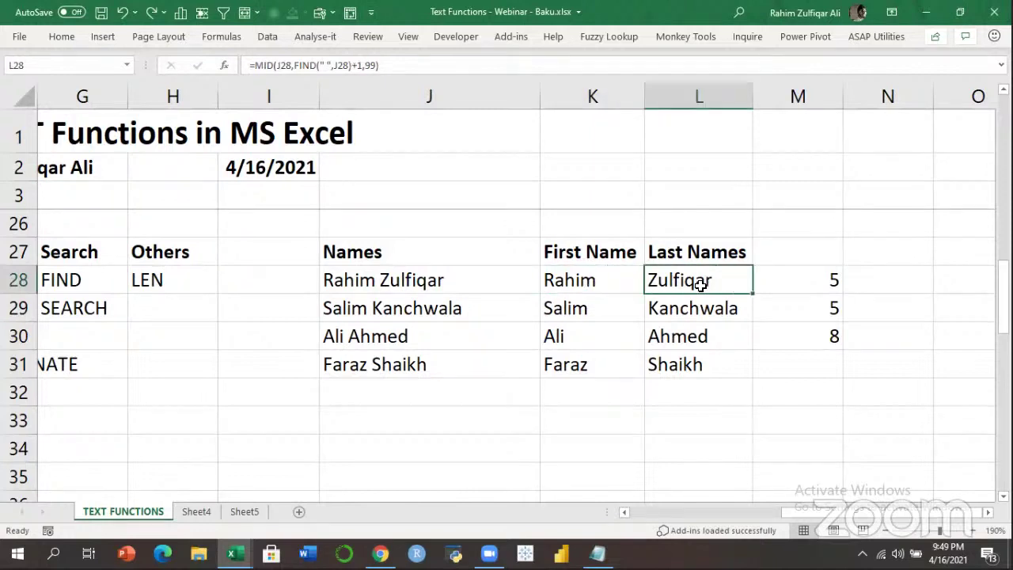
left_click(614, 299)
left_click(588, 281)
left_click(369, 283)
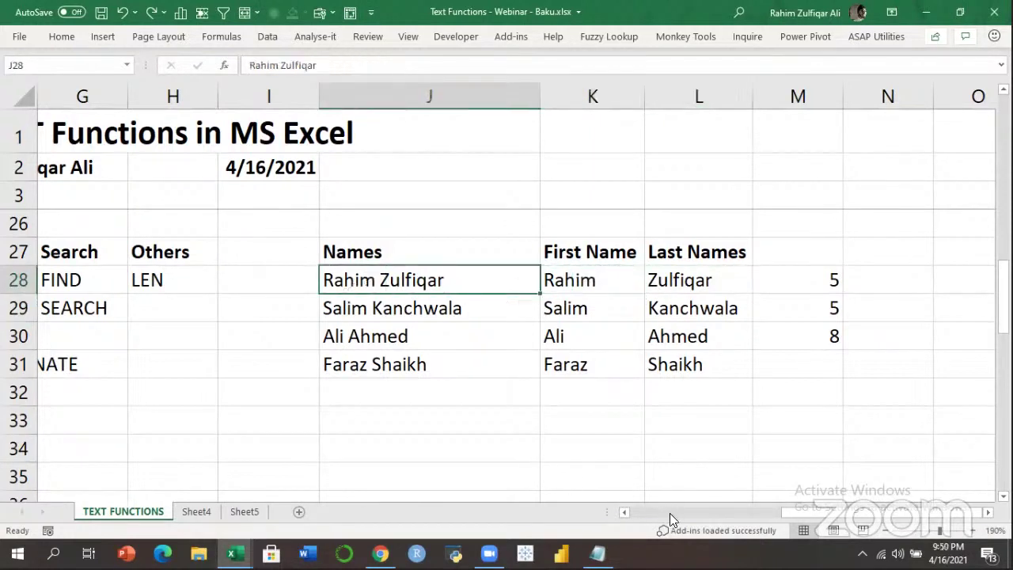
scroll(676, 332, "left", 5)
Enter the word AZERBAIJAN in empty cell K34 below the names table.
key("Left")
key("Left")
key("Left")
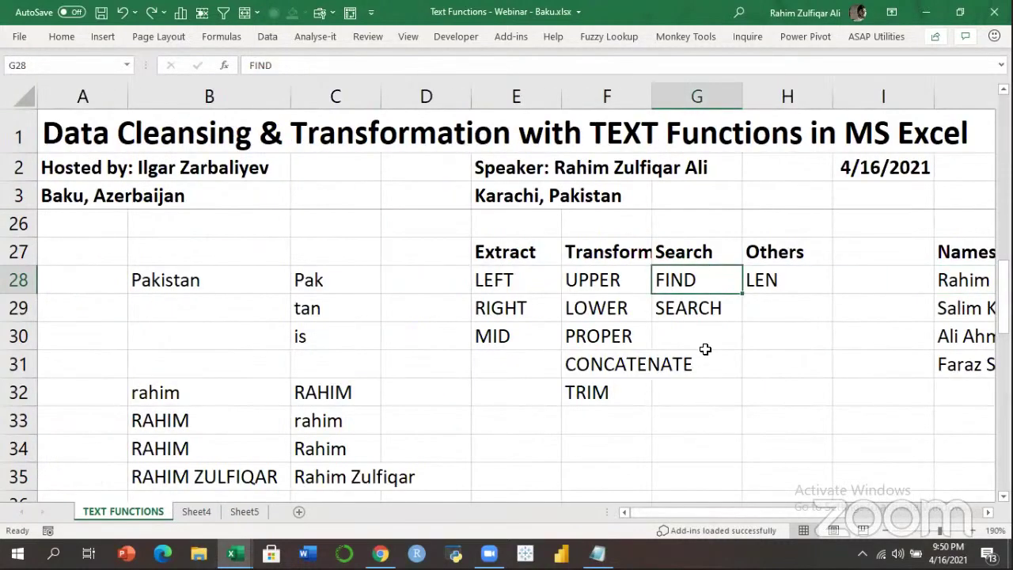
key("Down")
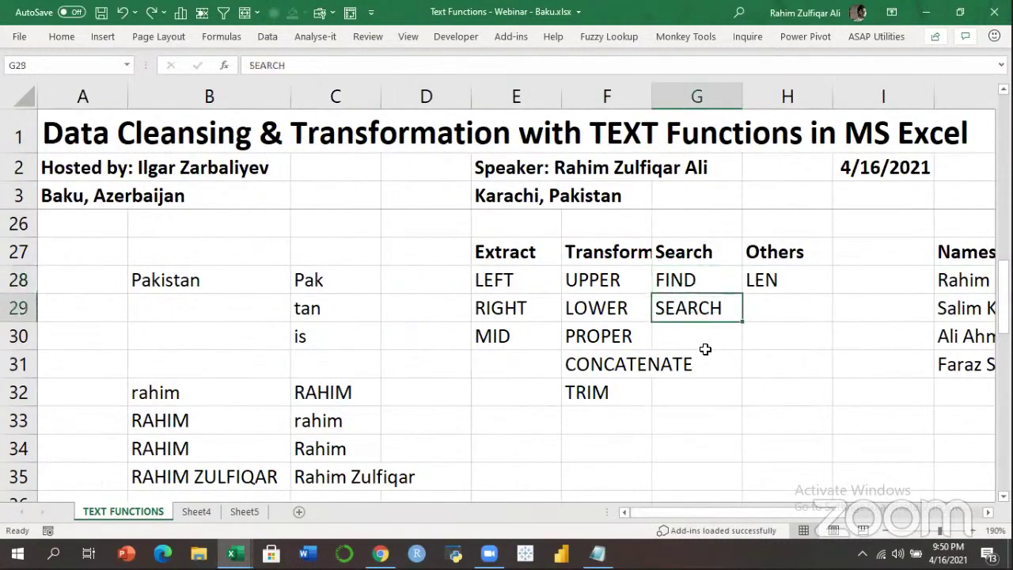
key("Right")
key("Right")
key("Right")
key("Right")
key("Right")
key("Right")
key("Right")
key("Right")
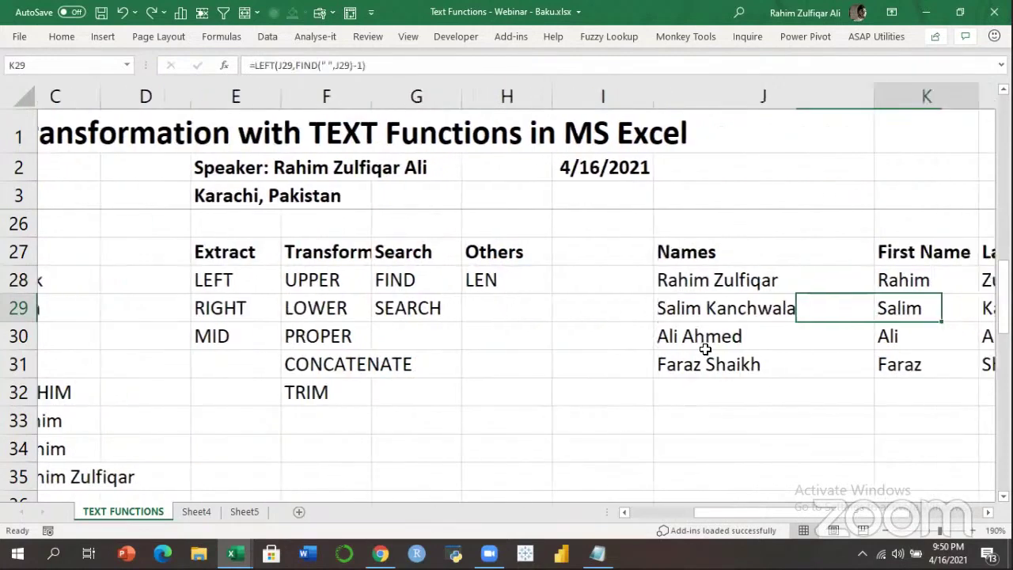
key("Down")
key("Left")
key("Left")
key("Left")
key("Left")
key("Left")
key("Left")
key("Left")
key("Down")
key("Down")
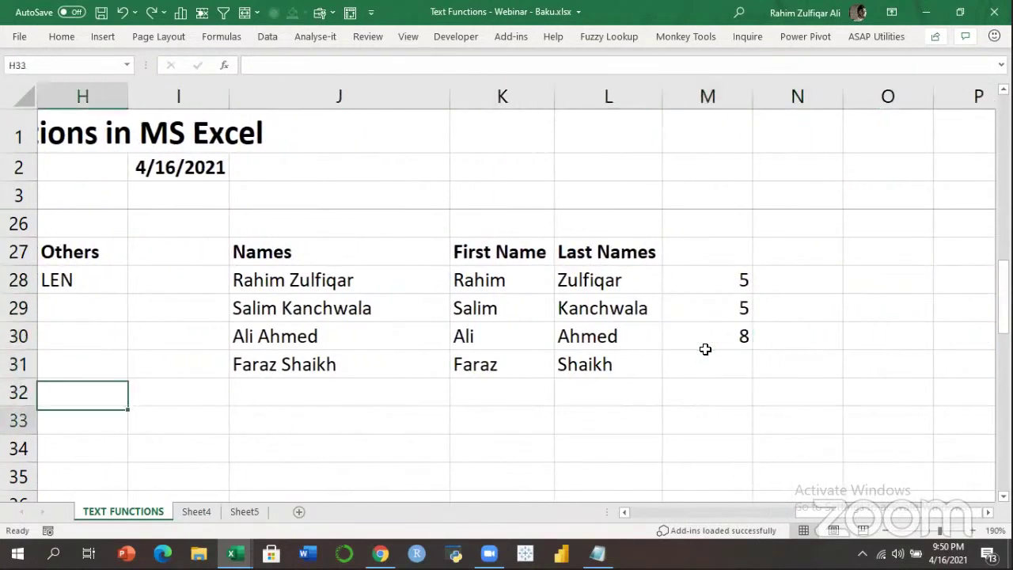
key("Right")
key("Right")
key("Down")
key("Down")
key("Down")
key("Down")
key("Down")
key("Down")
key("Right")
key("Right")
key("Up")
key("Up")
key("Up")
key("Up")
key("Left")
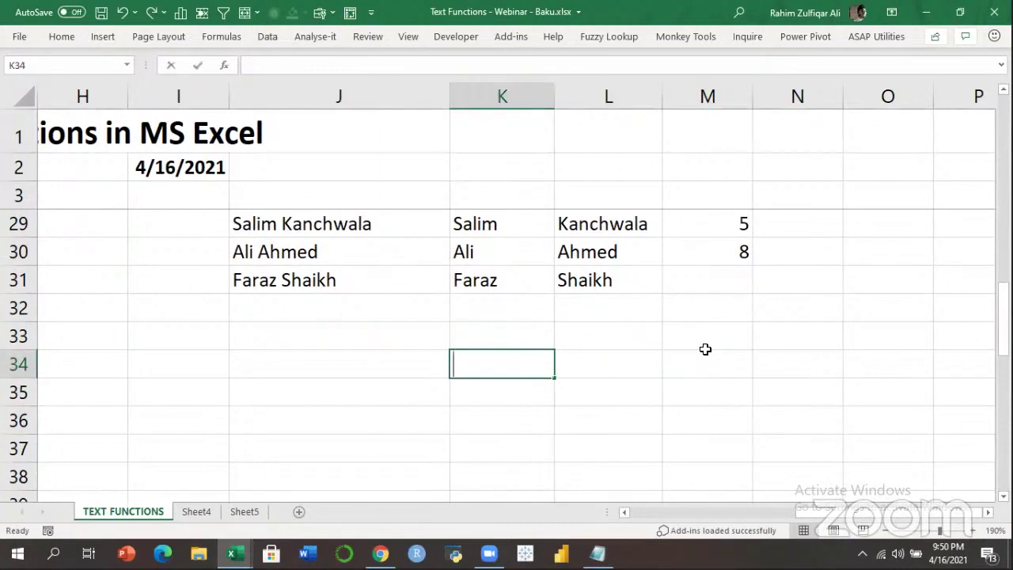
type("AZERBAIJAN")
key("Return")
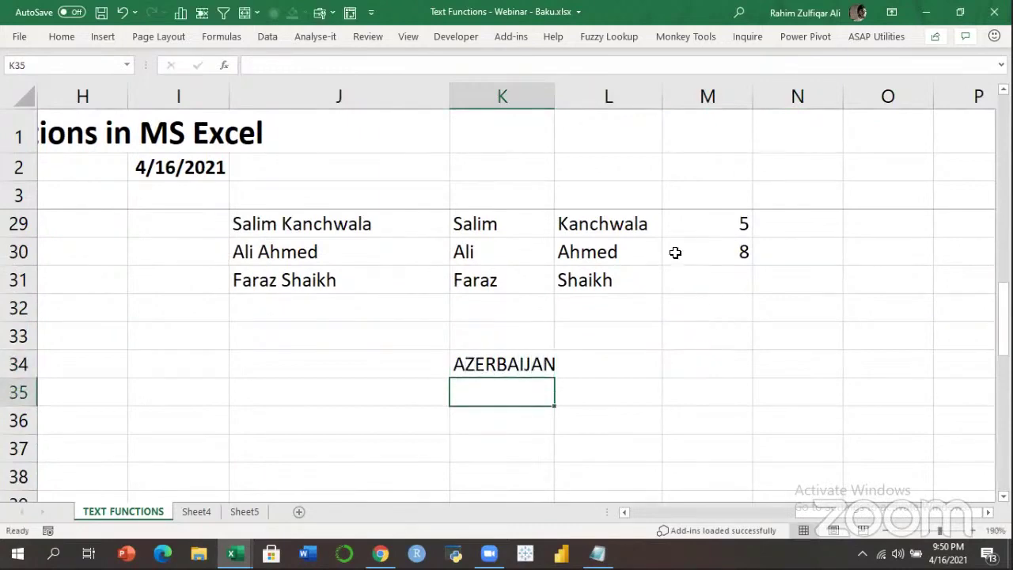
Widen column K to fit AZERBAIJAN and select K35 beneath it.
left_click_drag(560, 105, 585, 98)
left_click(520, 421)
left_click(522, 397)
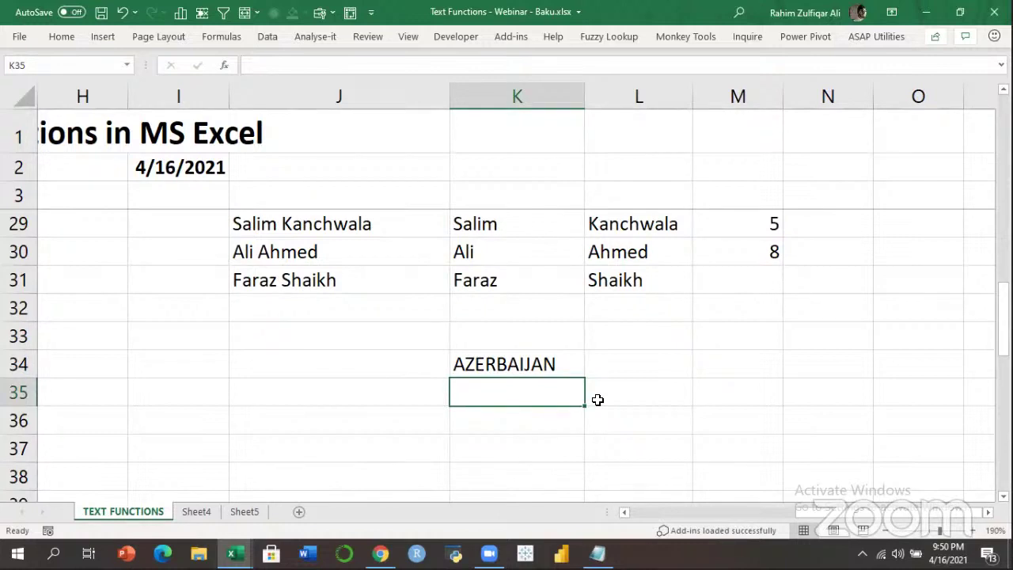
key("Up")
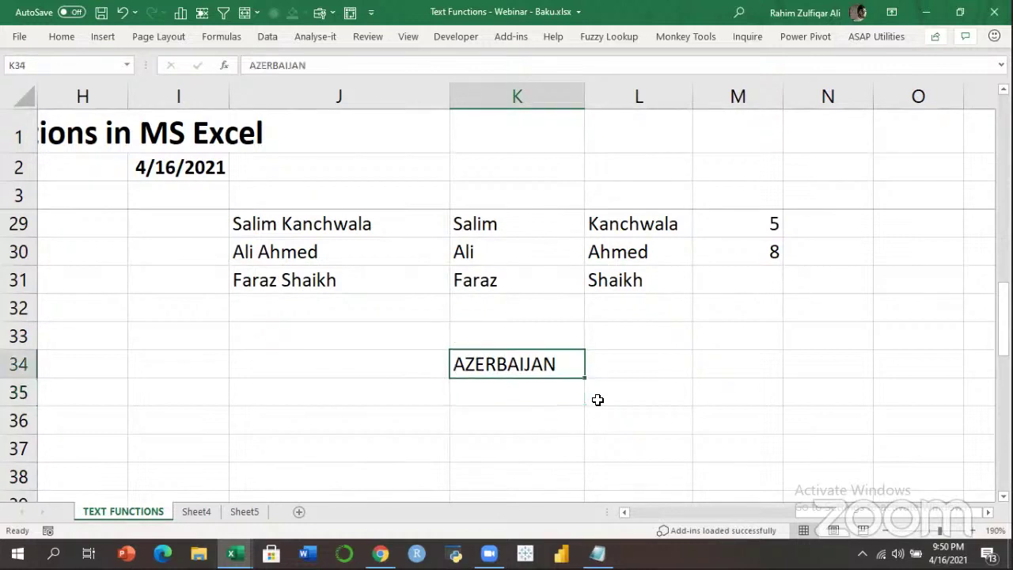
key("F2")
key("Return")
key("Left")
key("Right")
key("Up")
key("Down")
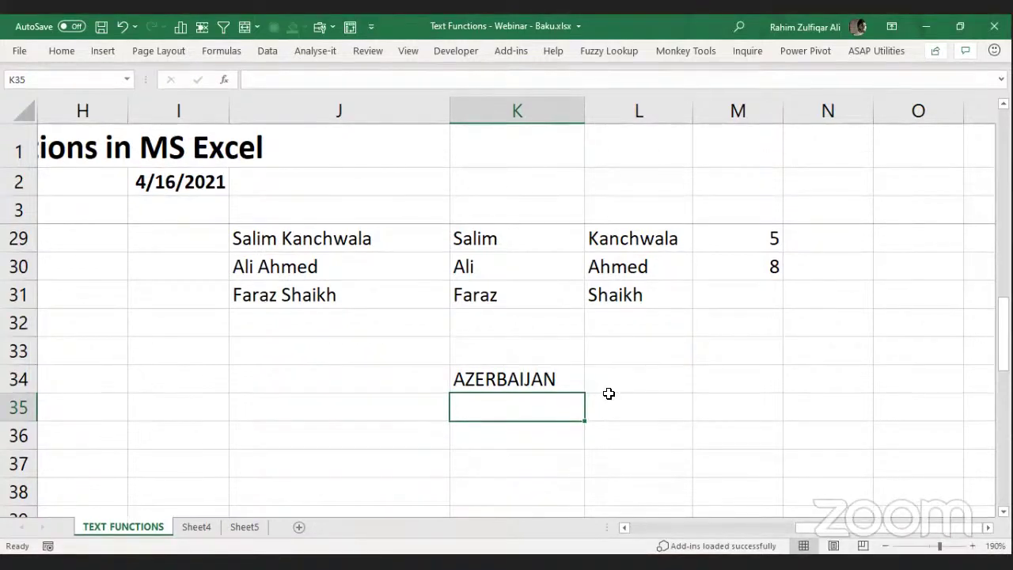
key("ctrl+n")
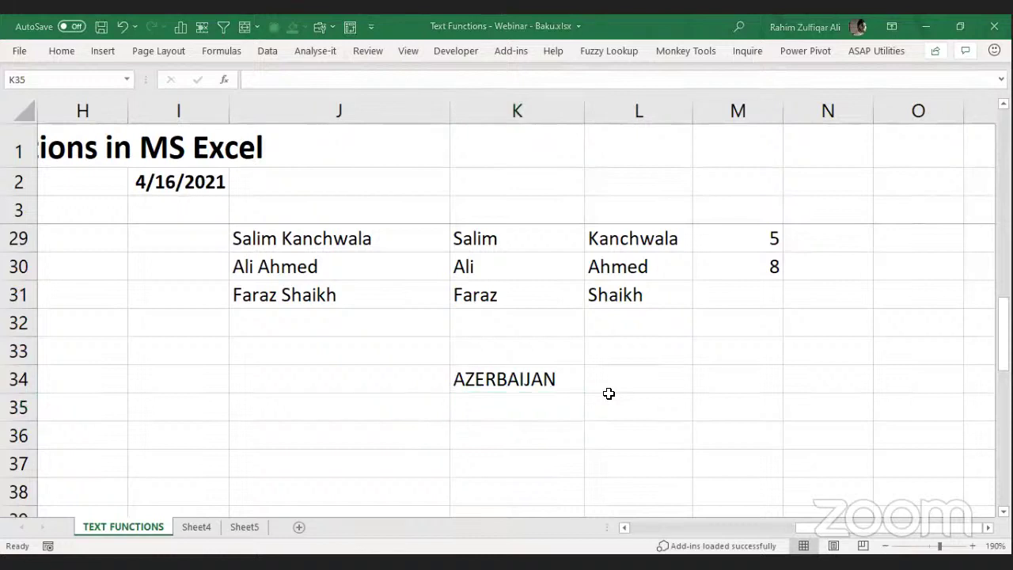
left_click(524, 411)
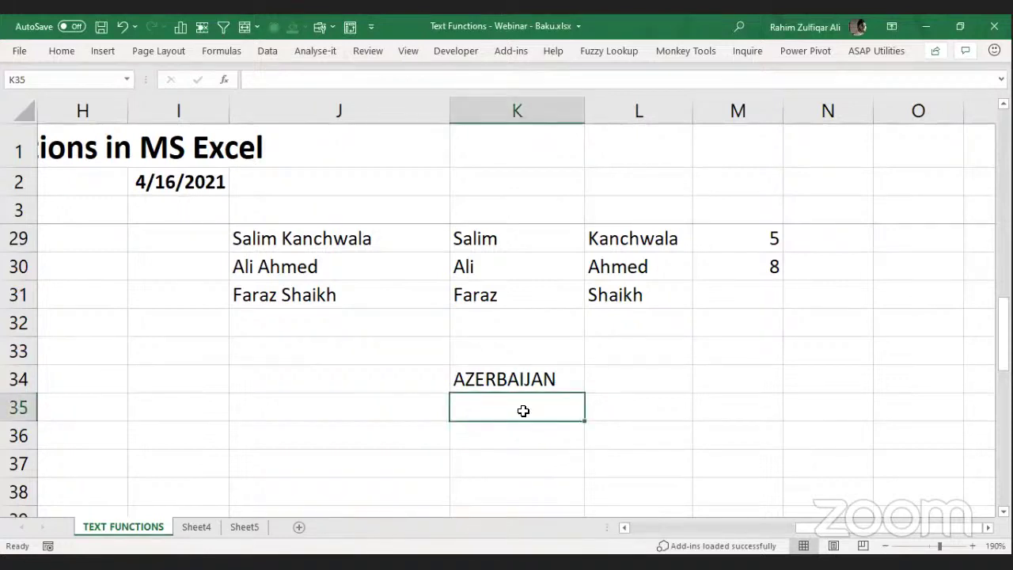
Enter =FIND("R",K34) in K35, which returns 4.
type("=F")
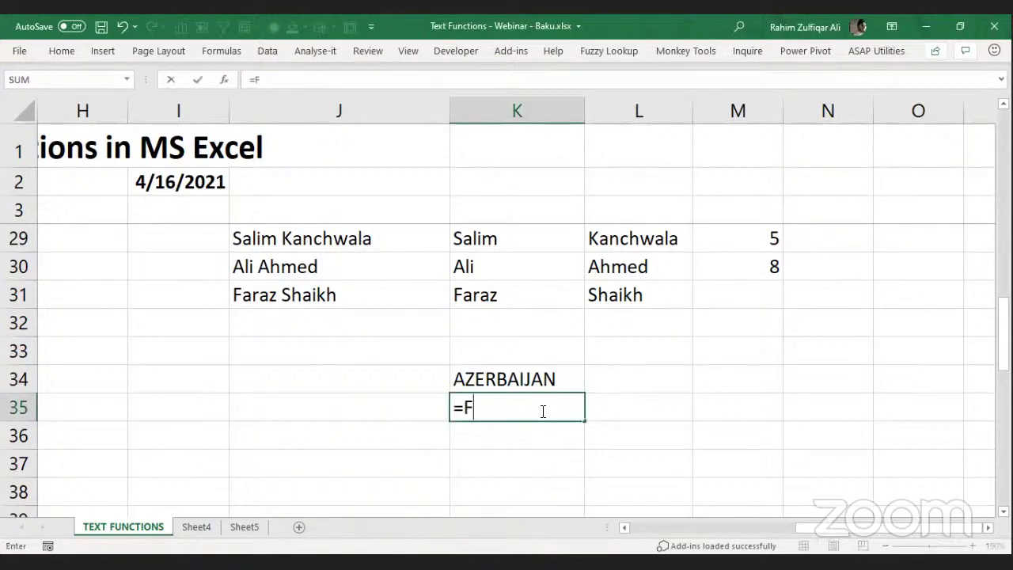
type("IND(\"R\"")
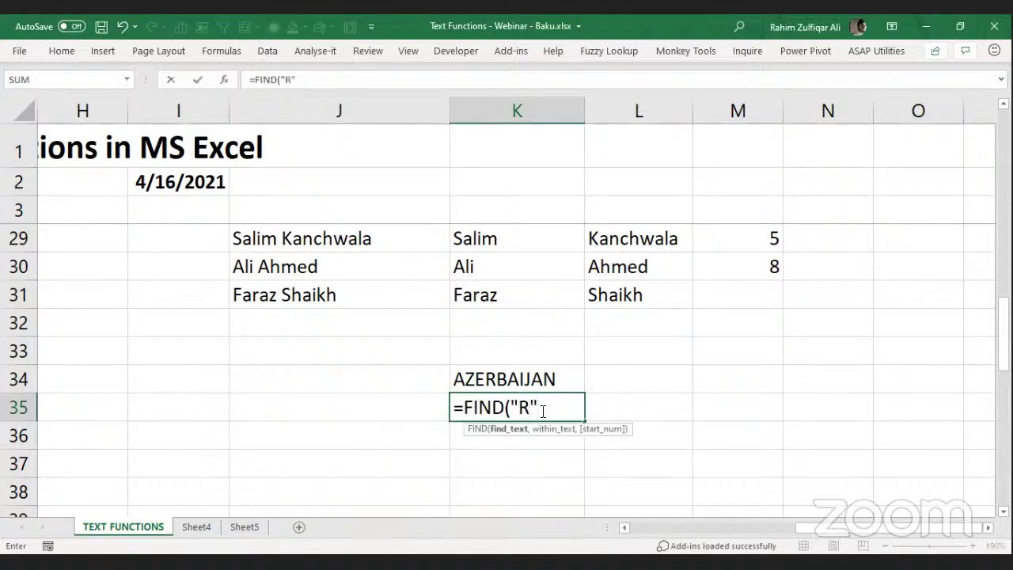
type(",")
key("Up")
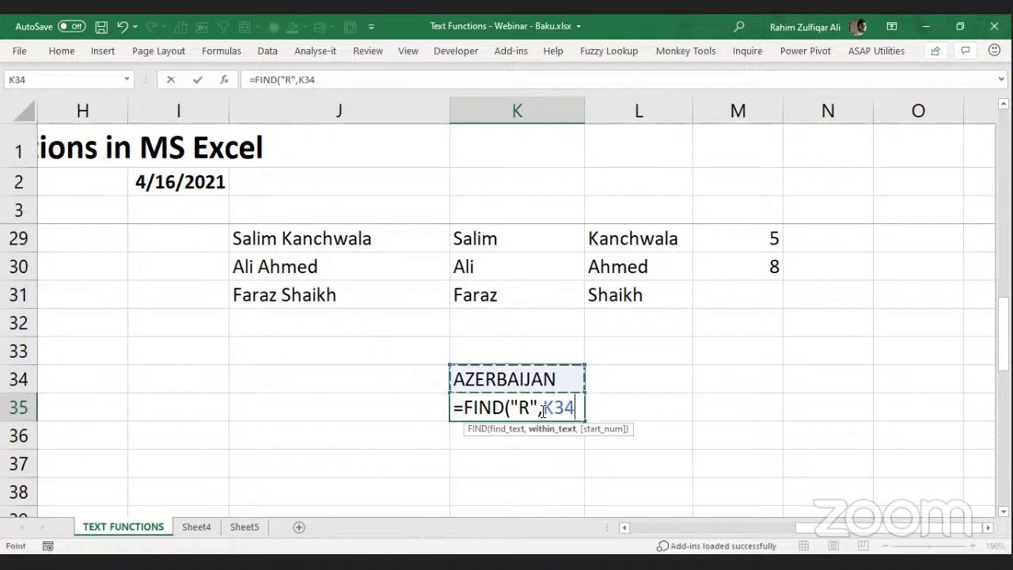
key("Return")
left_click(543, 411)
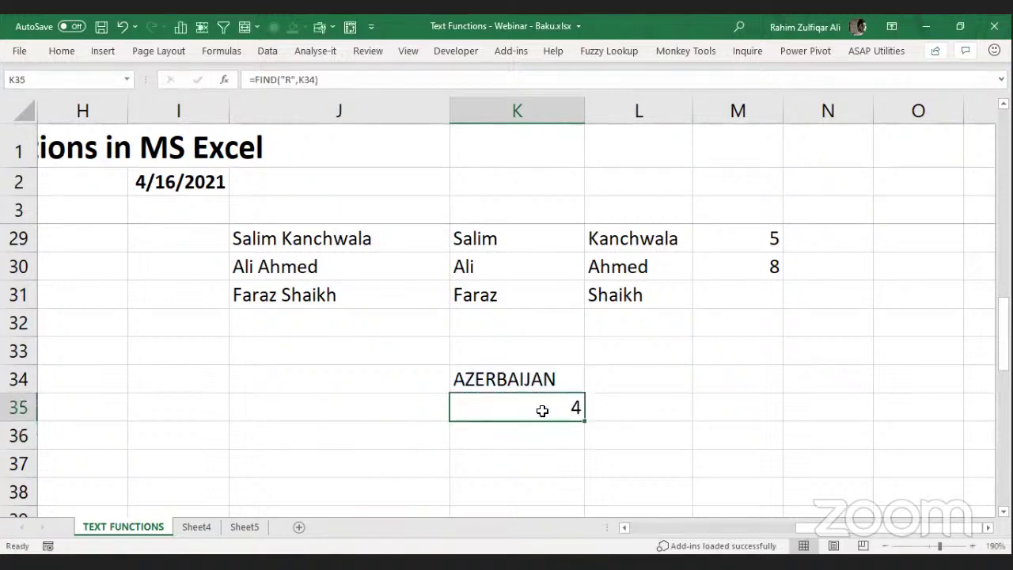
Change the searched letter to lowercase r, making K35 return #VALUE!
double_click(542, 411)
key("Left")
key("Left")
key("shift+Left")
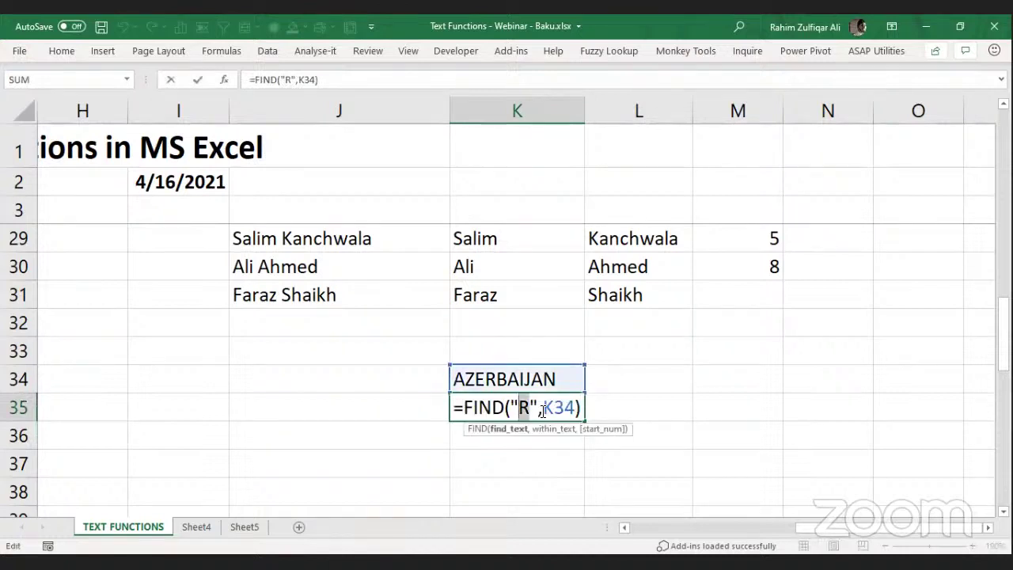
type("r")
key("Return")
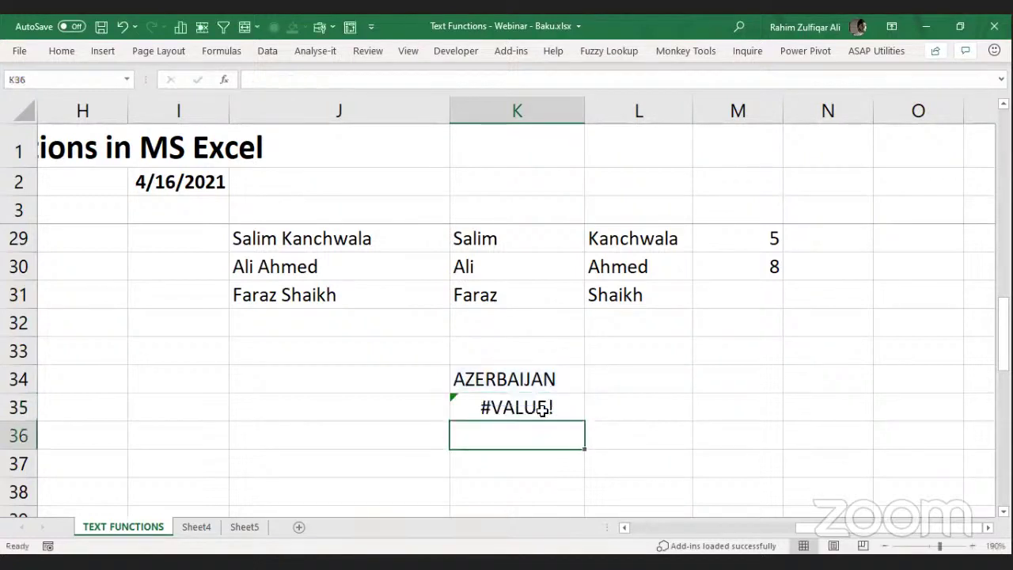
left_click(543, 408)
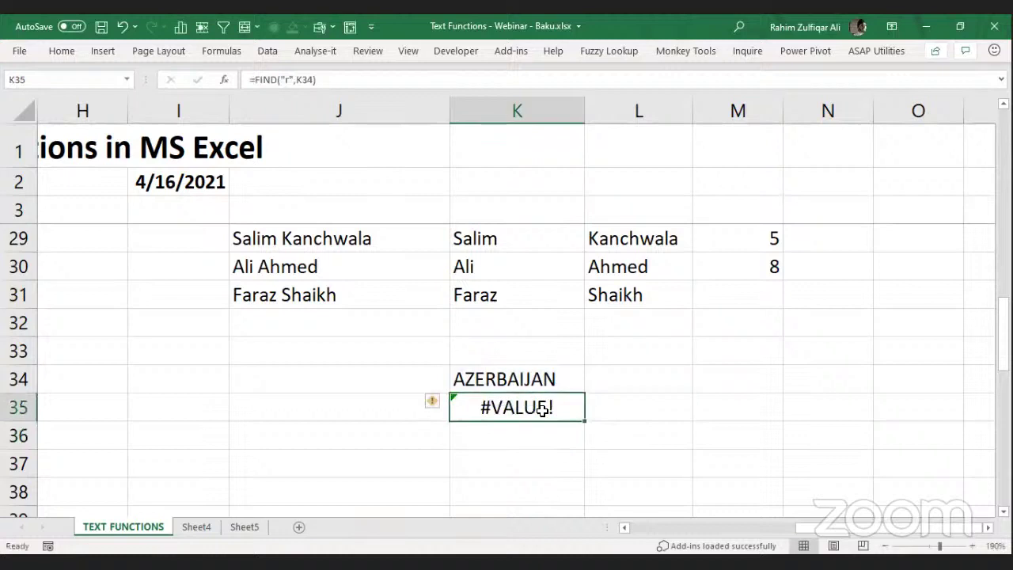
key("Down")
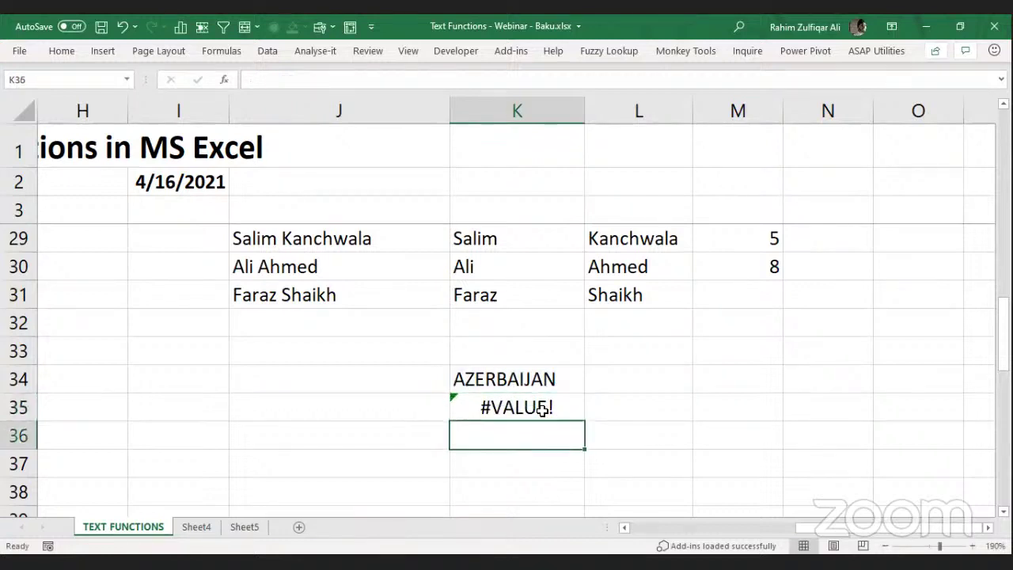
key("Left")
Write 'FIND FUNCTION - CASE SENSITIVE' in J36 and 'SEARCH FUNCTION - NON CASE SENSITIVE' in J37.
type("FIND")
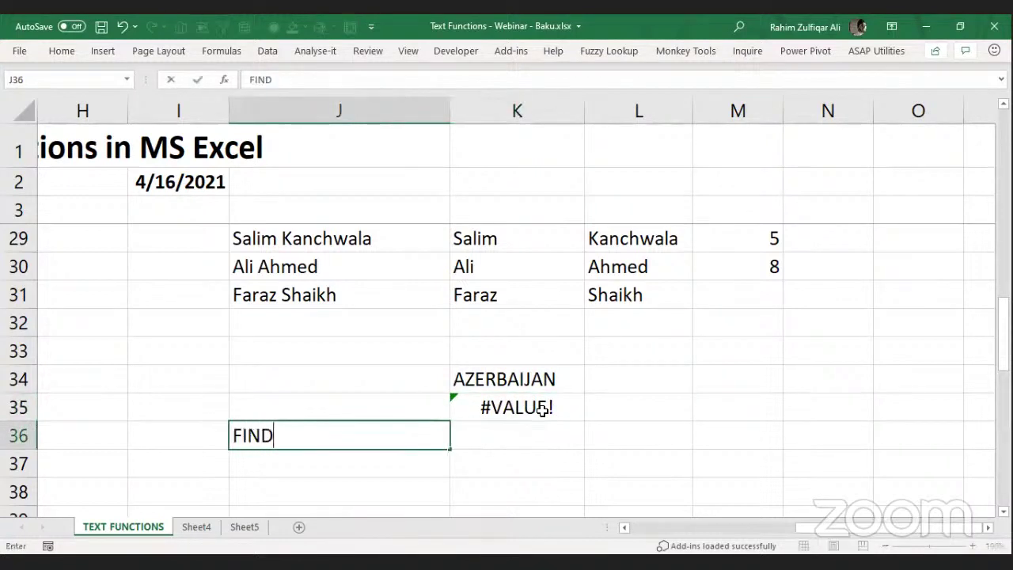
type(" FUNCTION ")
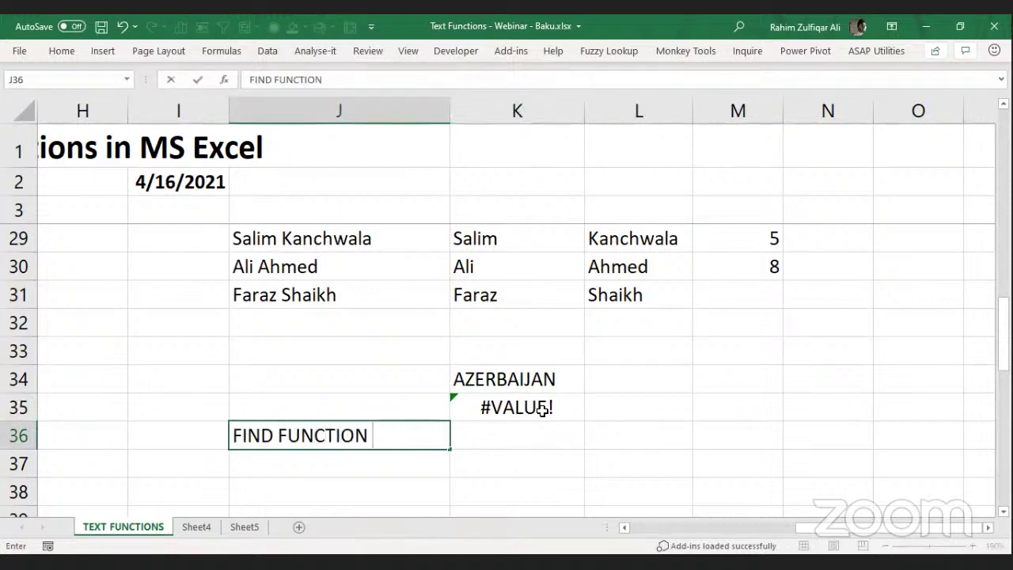
type("- CASE SENSITIVE")
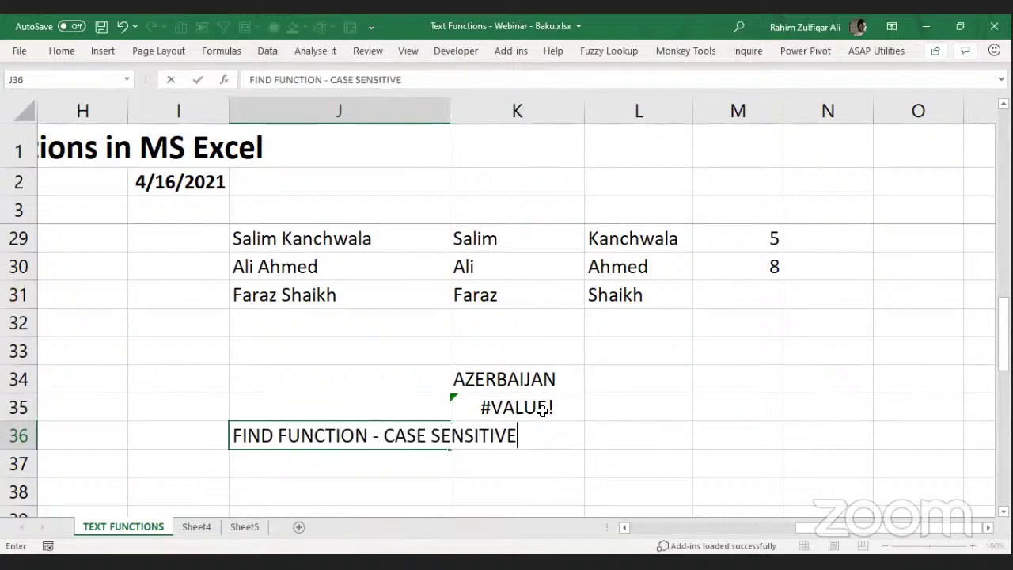
key("Return")
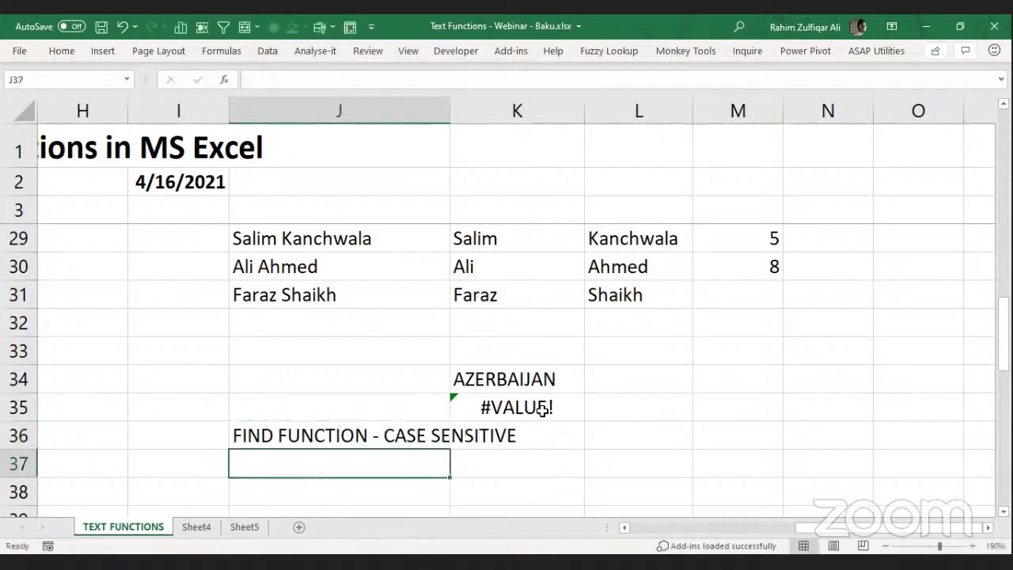
type("SEARCH U")
key("BackSpace")
type("FUNCTION - NON CASE SENSITIVE")
key("Return")
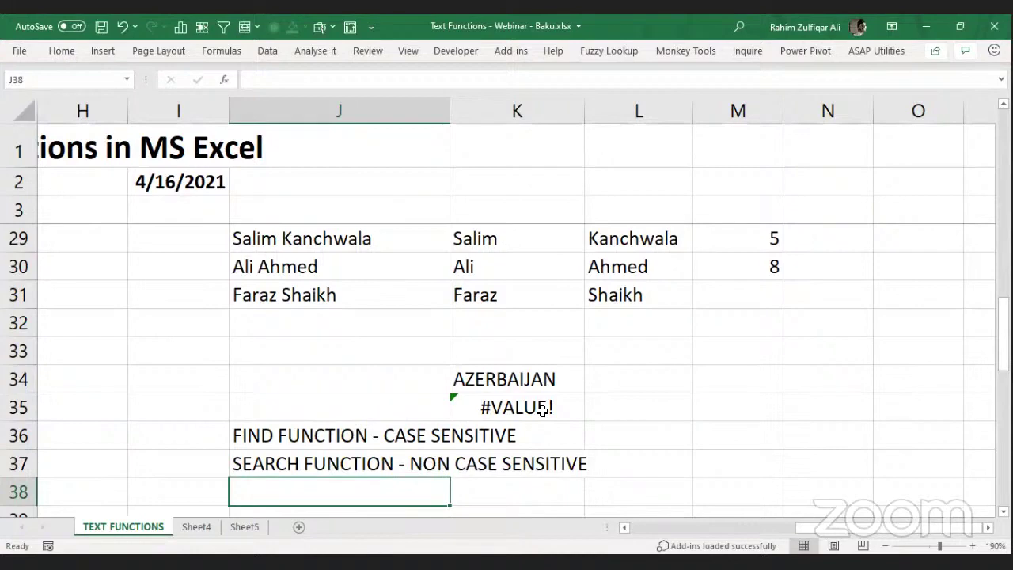
key("Up")
key("Up")
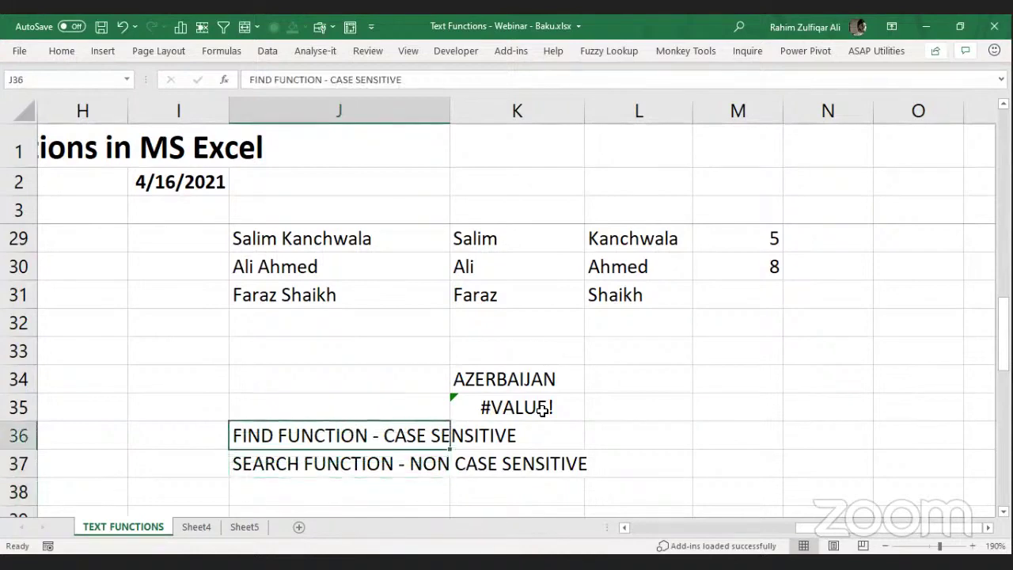
key("Down")
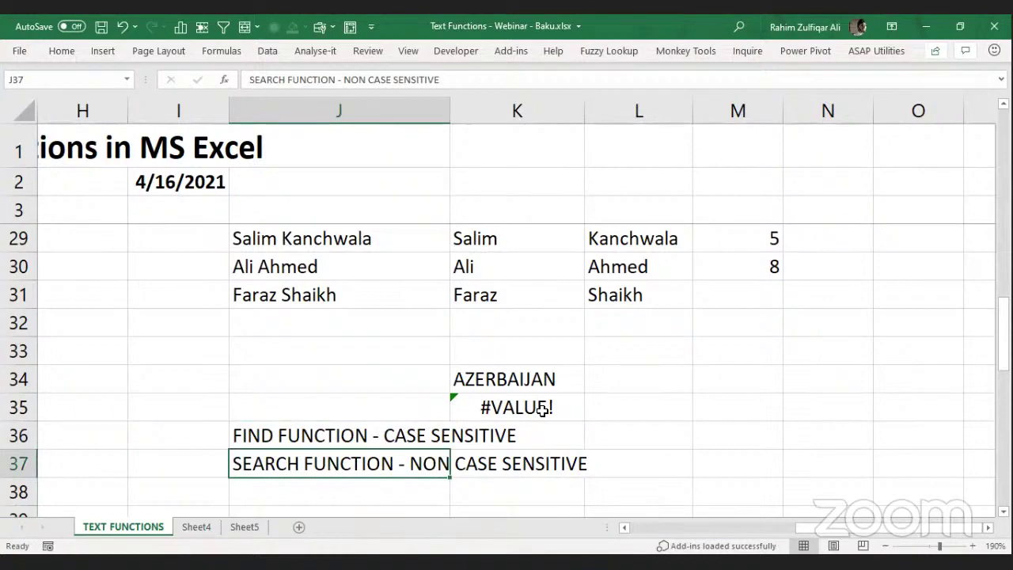
key("Up")
key("Down")
Enter =SEARCH("R",K34) in J35 to search AZERBAIJAN.
left_click(337, 437)
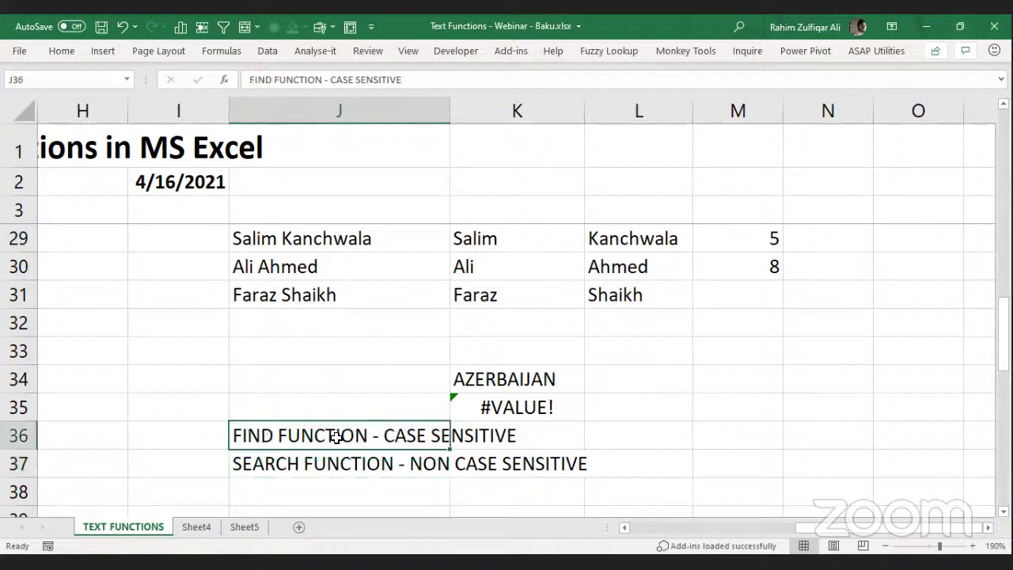
left_click(334, 454)
left_click(335, 443)
left_click(370, 397)
type("=S")
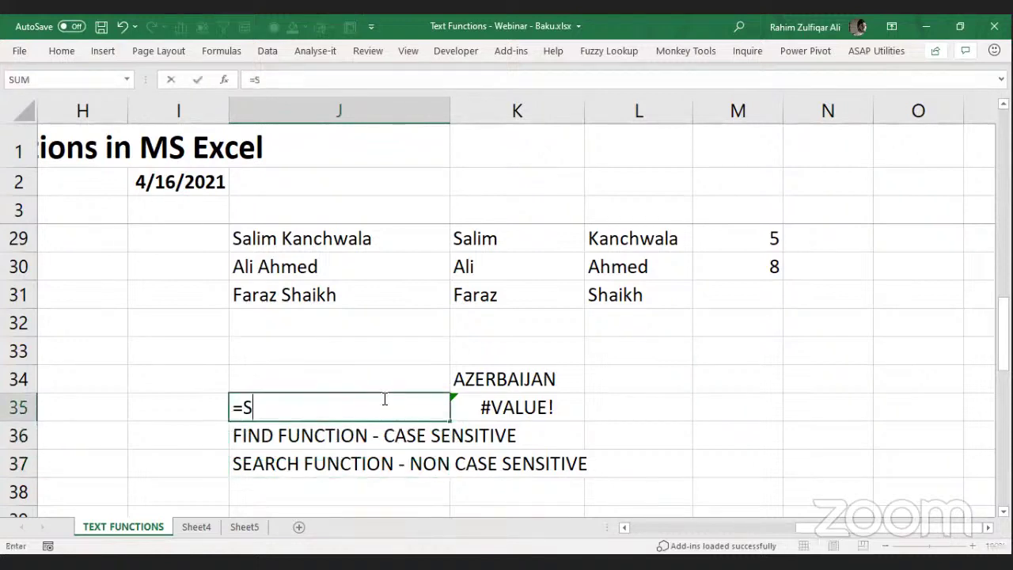
type("EARCH(\"R")
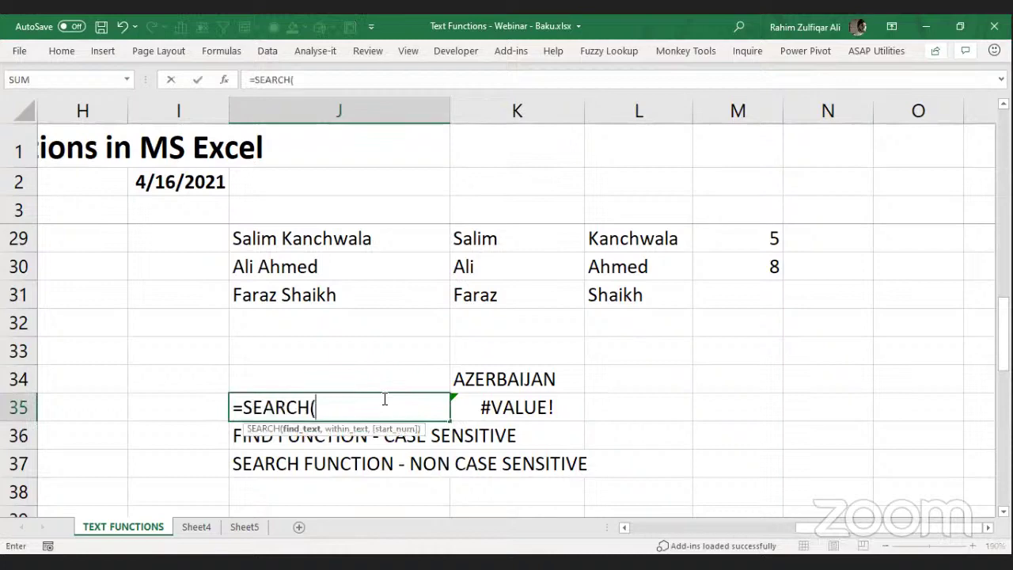
type(",")
key("Right")
key("Up")
type(")")
key("Return")
Change the SEARCH text to lowercase "r", which still returns 4.
key("Up")
key("F2")
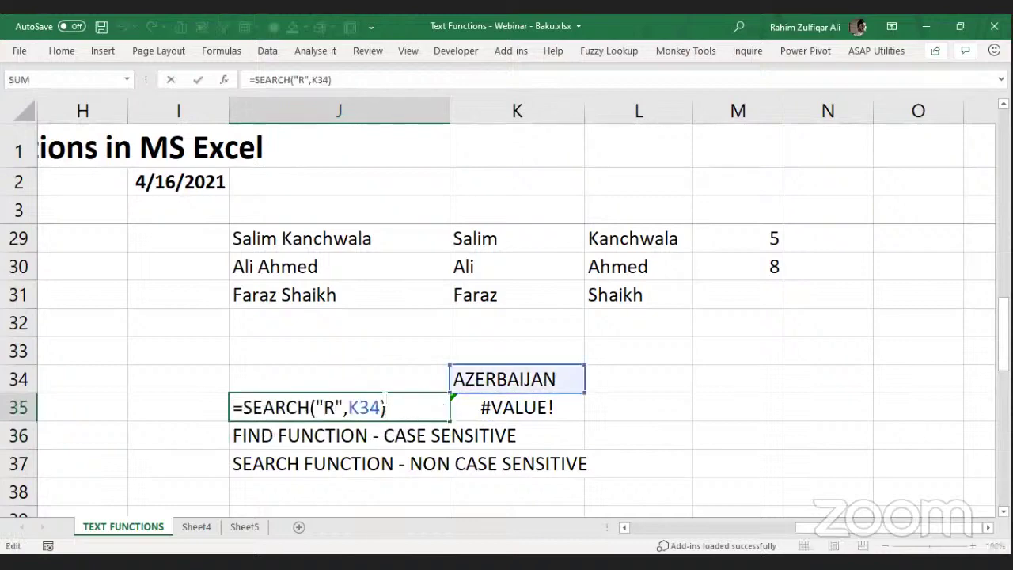
key("Left")
key("Left")
key("Left")
key("Left")
key("Left")
key("Left")
key("BackSpace")
type("r")
key("Return")
key("Up")
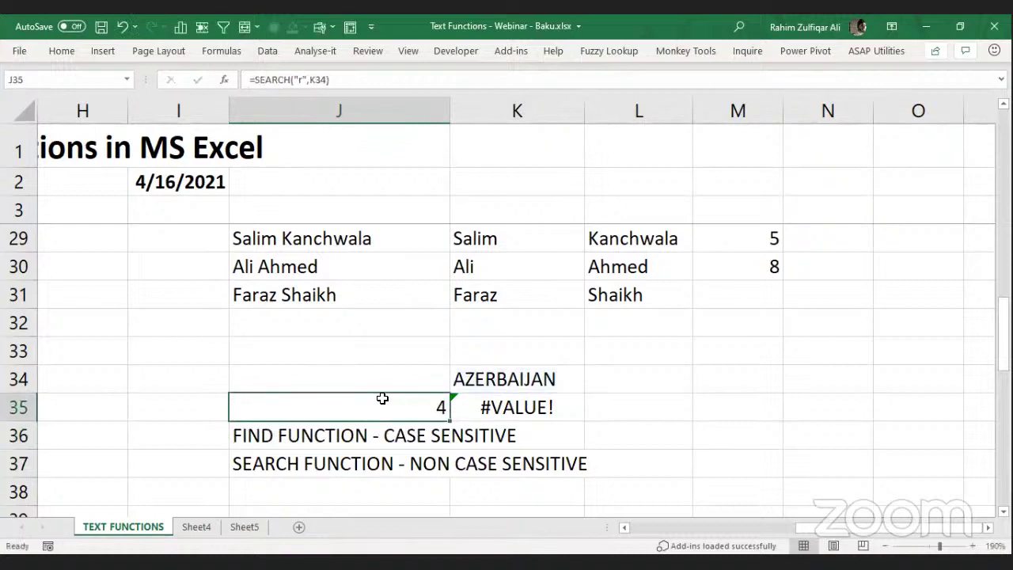
Re-enter the FIND formula in K35, which still returns #VALUE!
key("Right")
key("F2")
key("Return")
key("Up")
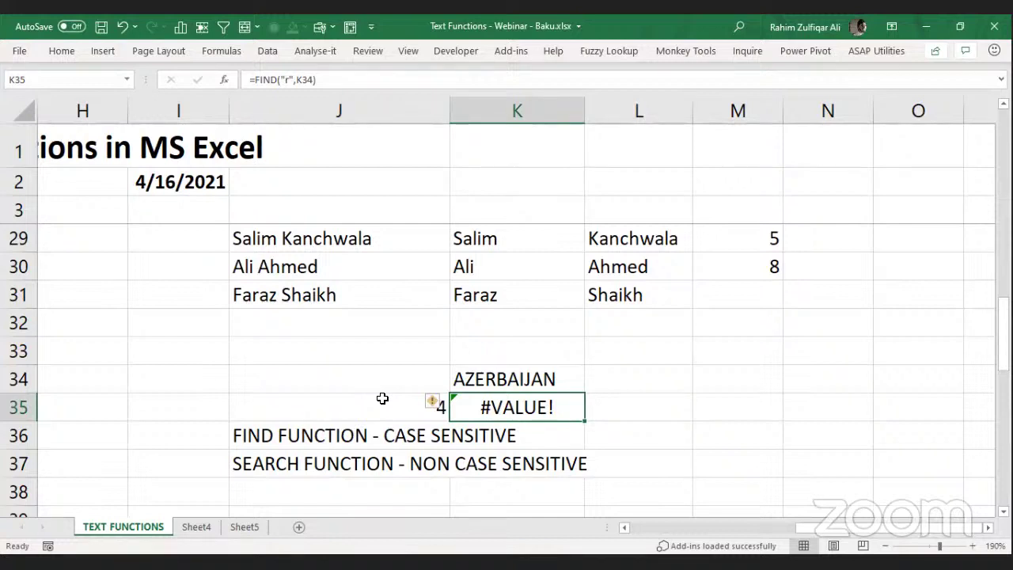
Clear the demo formulas and notes in J35:K37.
left_click(382, 398)
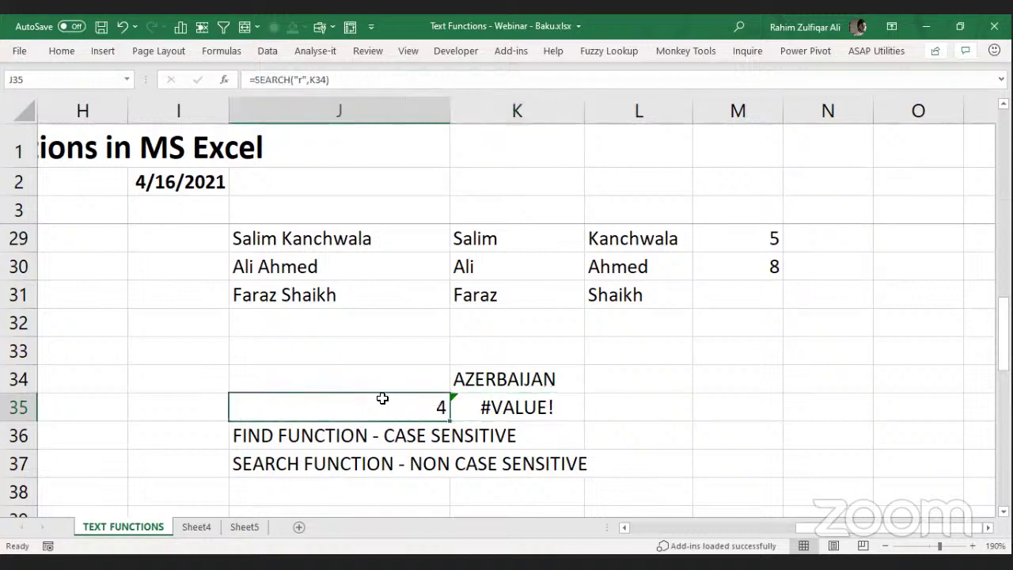
key("shift+Right")
key("shift+Down")
key("shift+Down")
key("Delete")
key("Right")
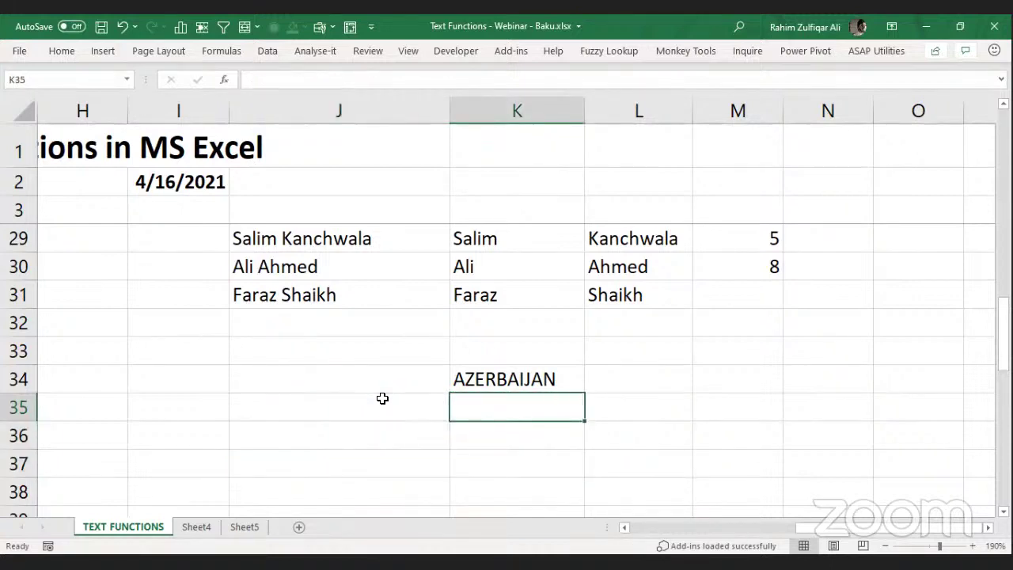
Type the note "3 A" in J35, replacing the mistaken "3 AM".
key("Up")
key("Down")
key("Left")
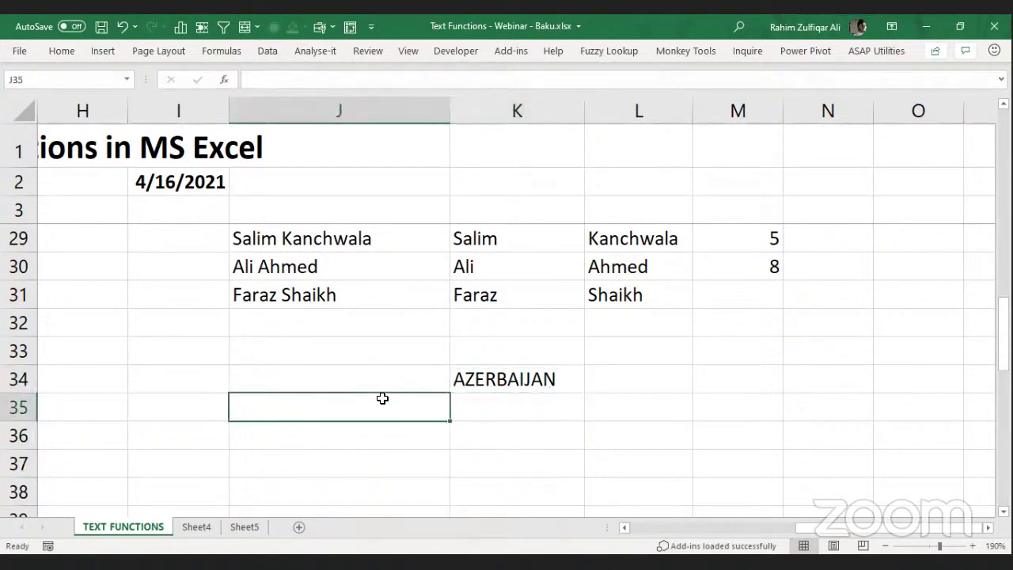
type("3 AM")
key("Return")
key("Up")
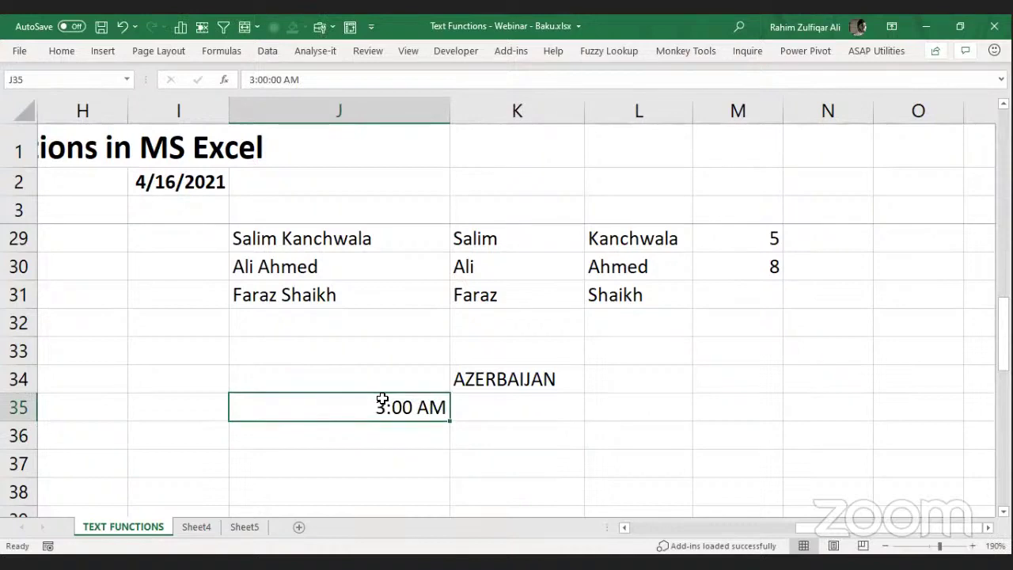
type("3 a")
key("BackSpace")
type("A")
key("Return")
Enter =FIND("A",K34) in K35, returning 1 for AZERBAIJAN.
key("Right")
key("Up")
key("Up")
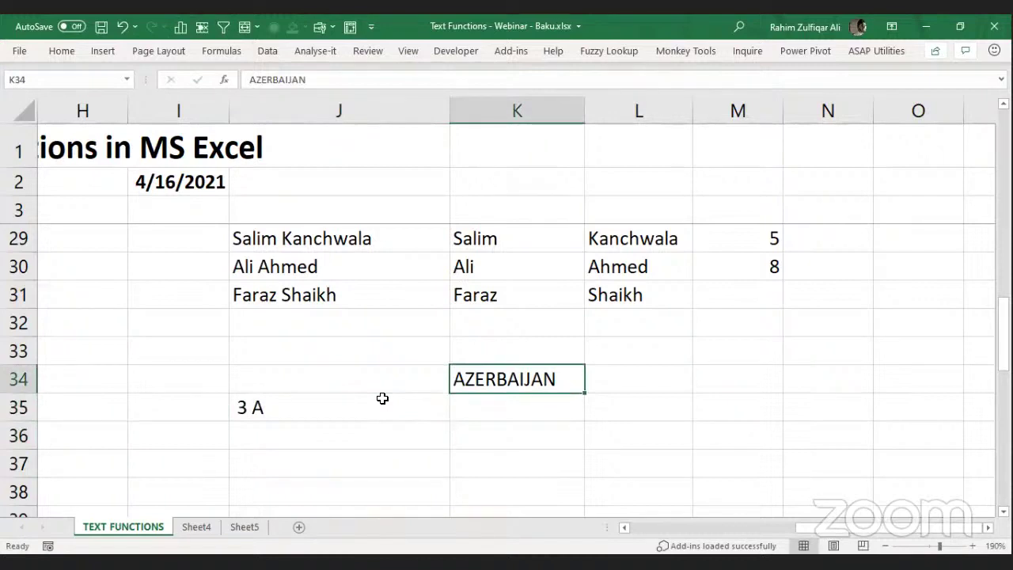
key("Down")
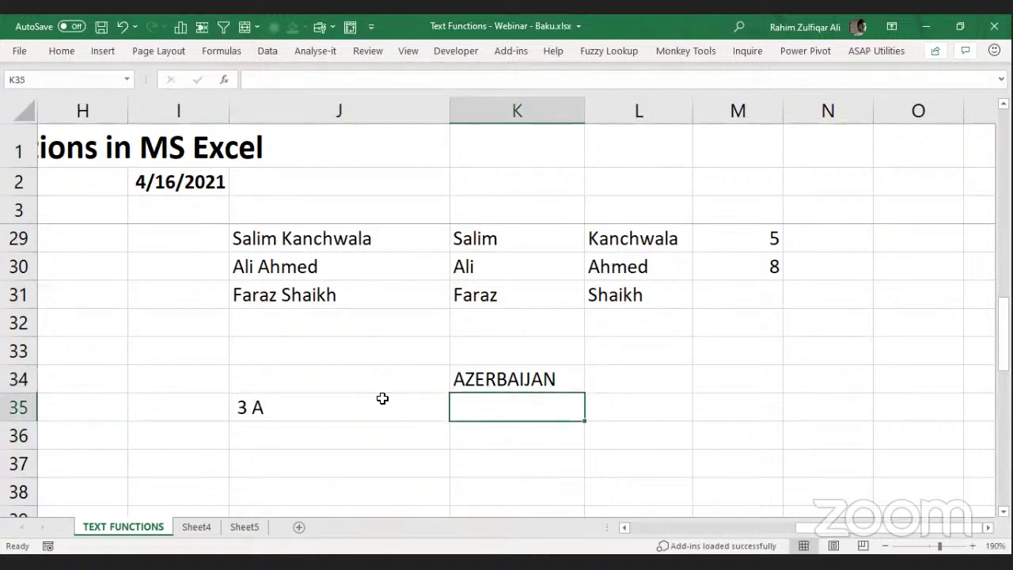
type("=fin")
key("Tab")
key("Up")
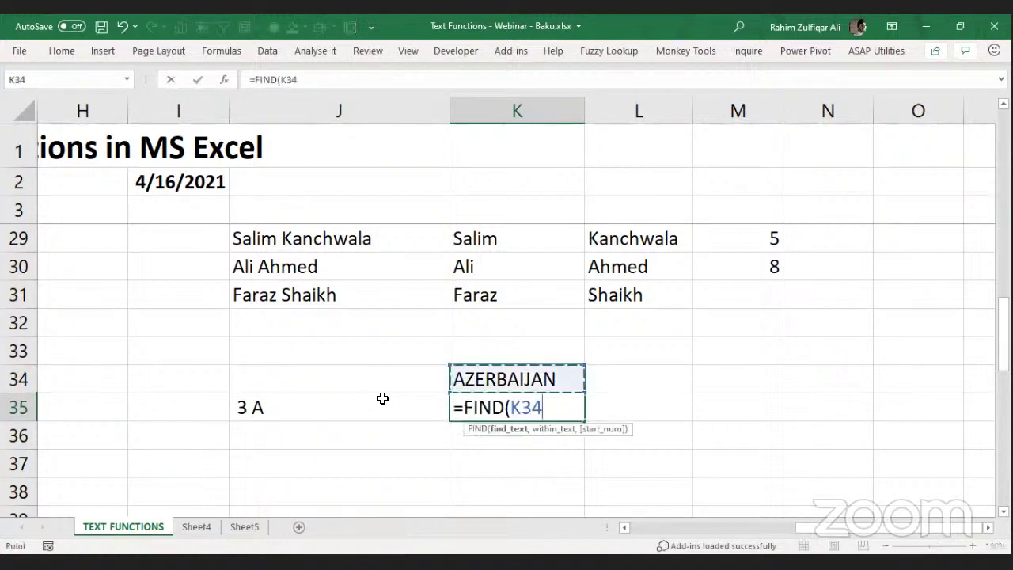
key("BackSpace")
key("BackSpace")
key("BackSpace")
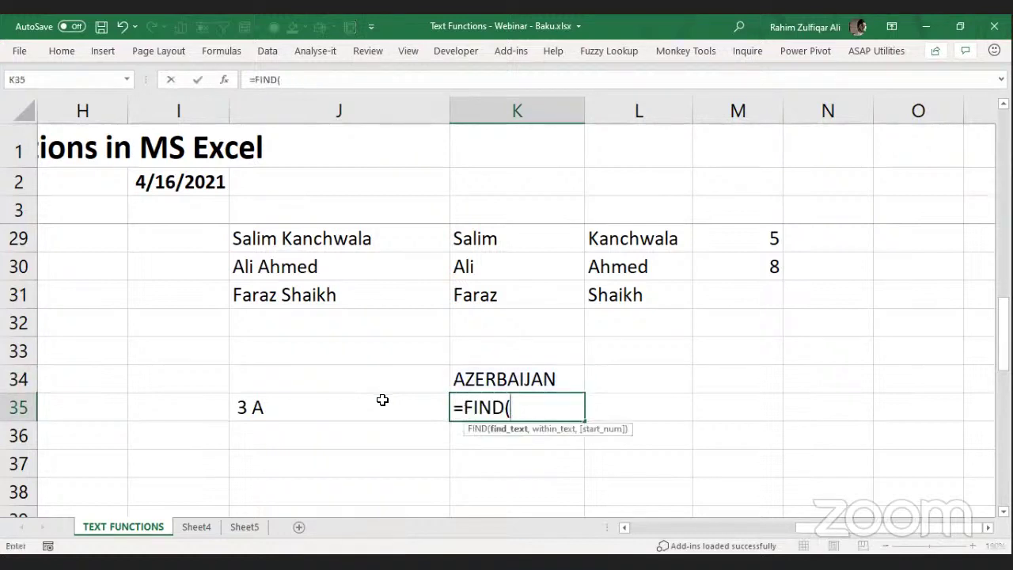
type("\"A\",")
key("Up")
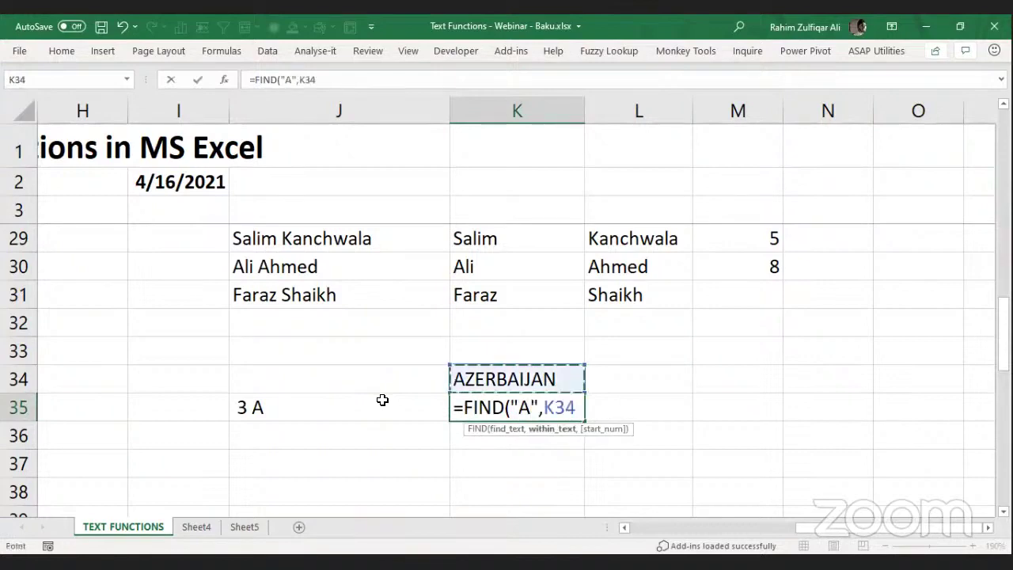
key("Return")
key("Up")
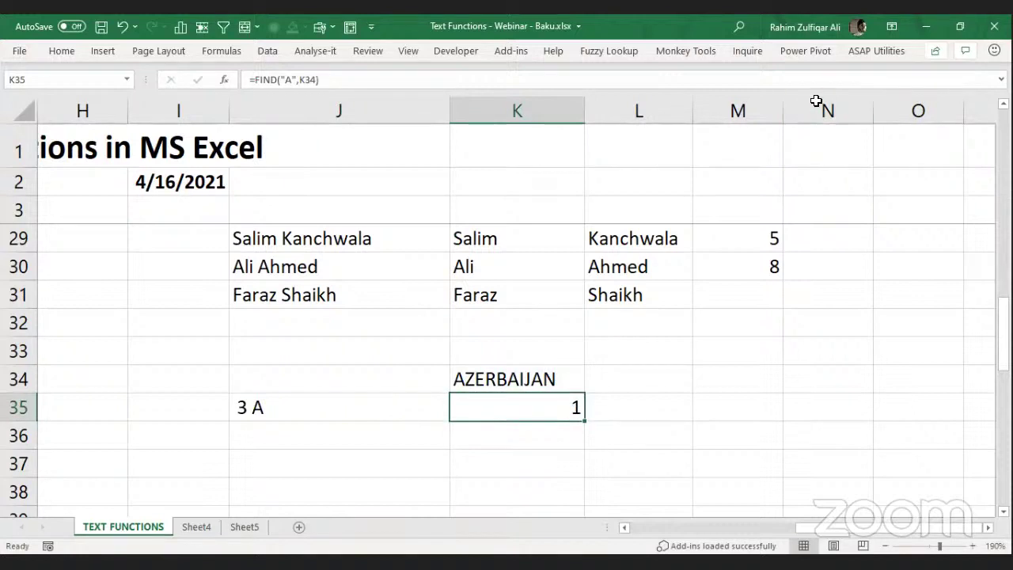
Open the K35 FIND formula to show its arguments, keeping result 1.
left_click(811, 150)
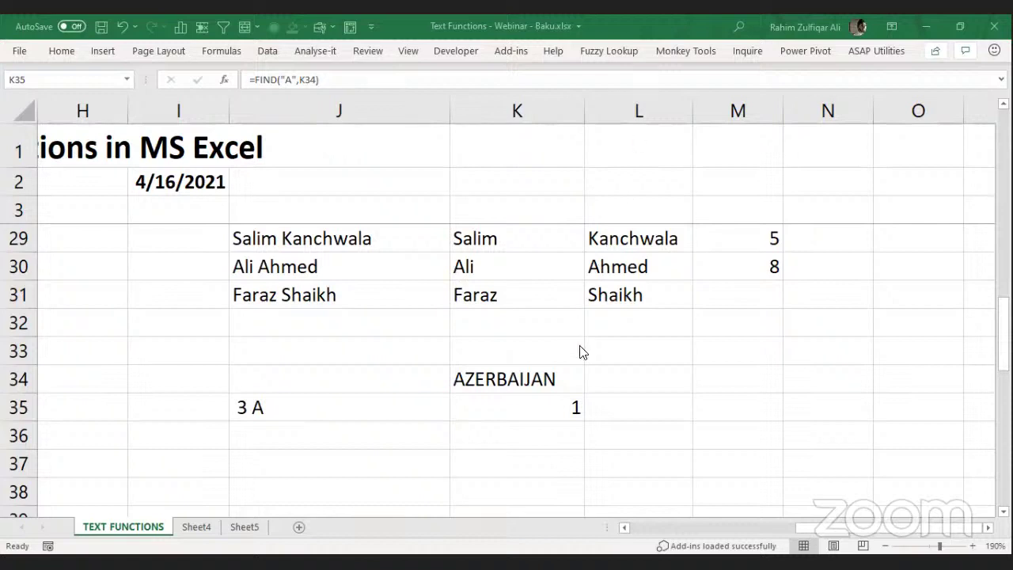
left_click(549, 380)
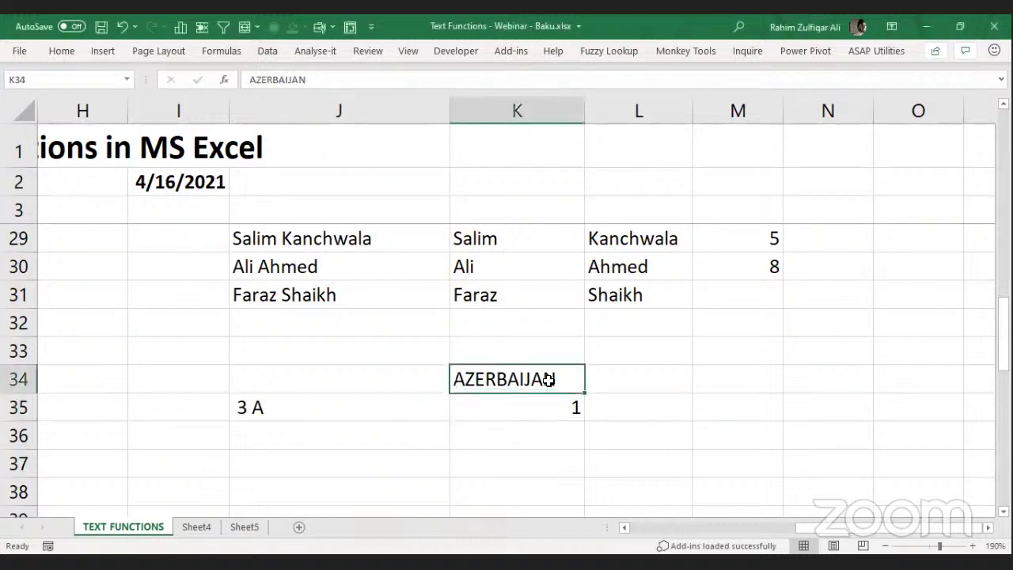
left_click(500, 400)
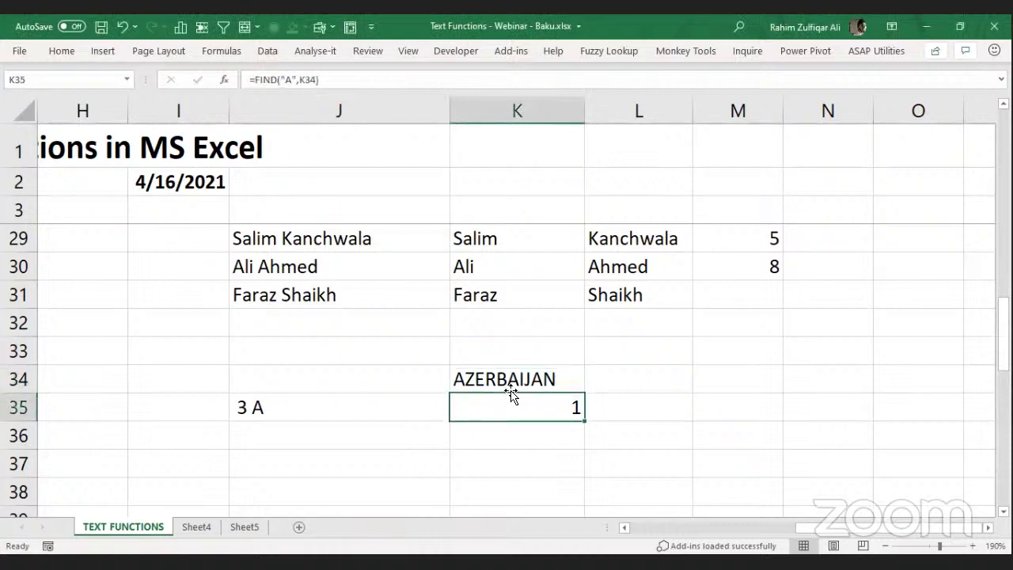
left_click(500, 379)
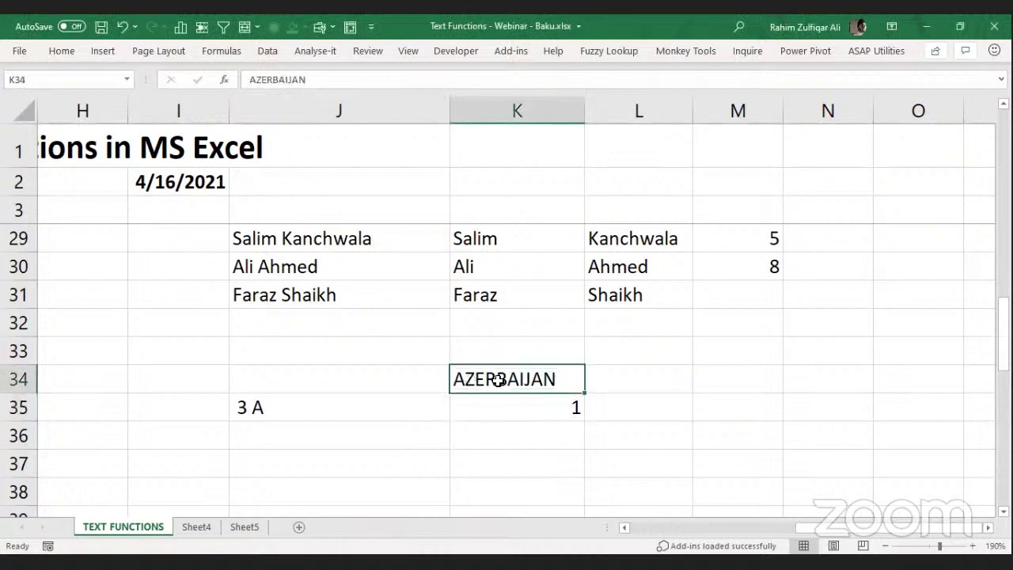
left_click(528, 414)
double_click(530, 414)
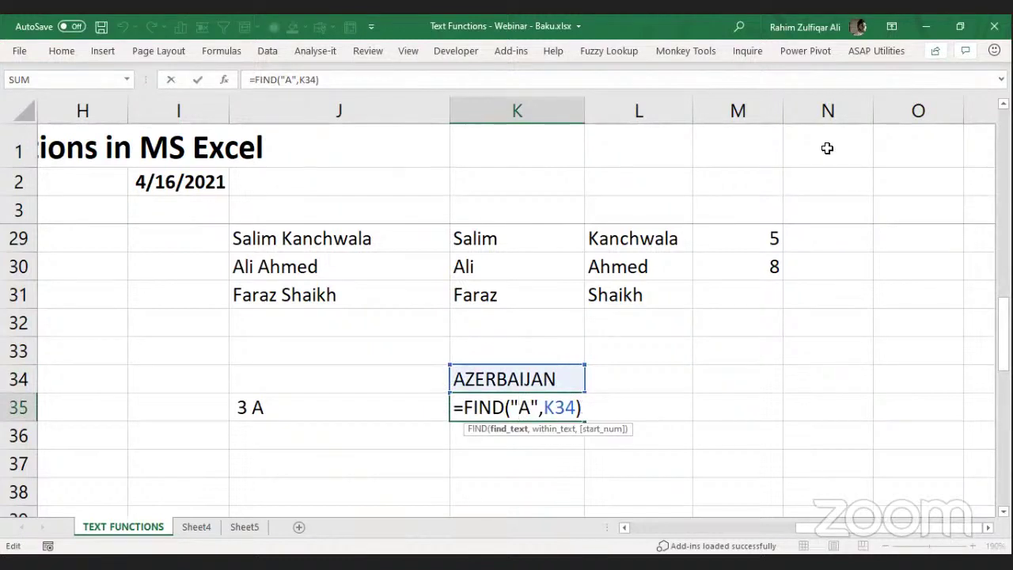
key("alt+Tab")
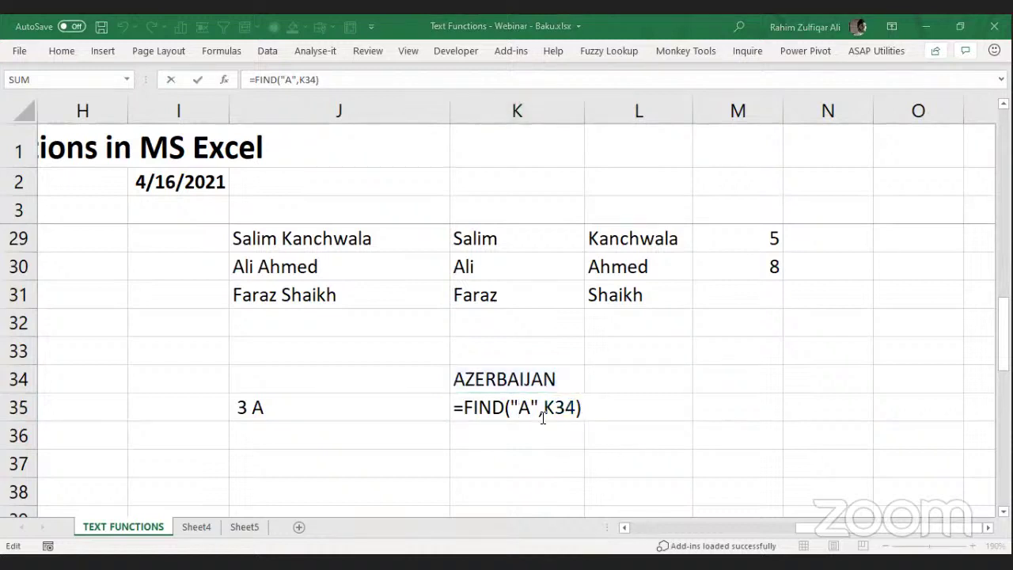
key("alt+Tab")
key("Return")
Walk through the formula's K34 argument again and move to empty K36.
left_click(525, 409)
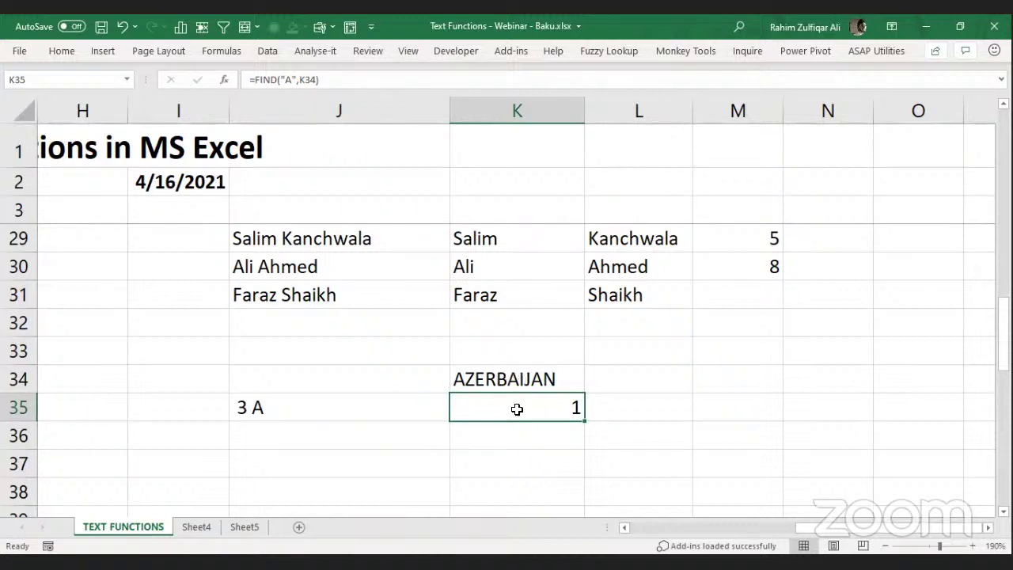
double_click(518, 408)
left_click(554, 407)
left_click(484, 381)
left_click(483, 411)
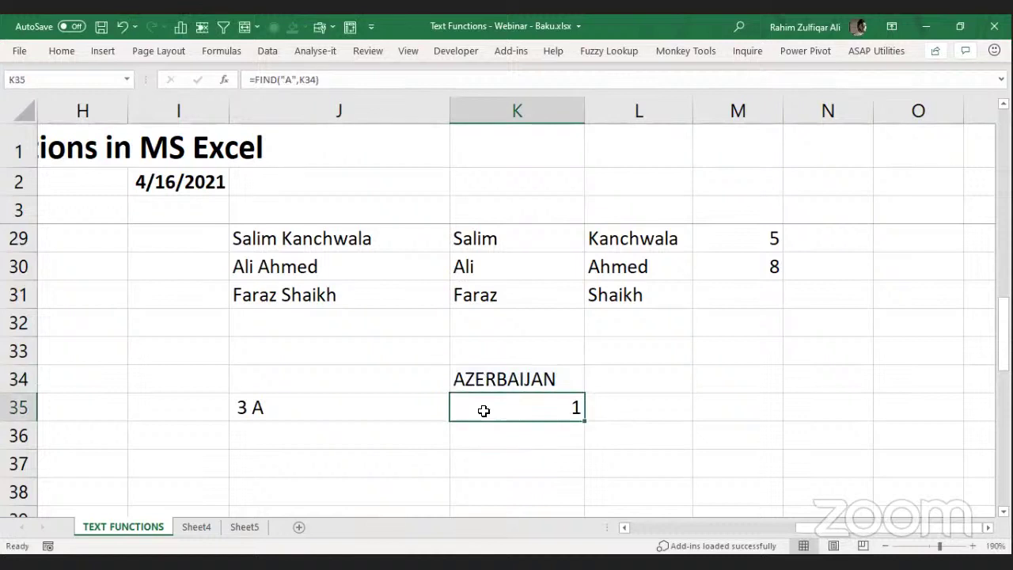
left_click(514, 383)
left_click(512, 432)
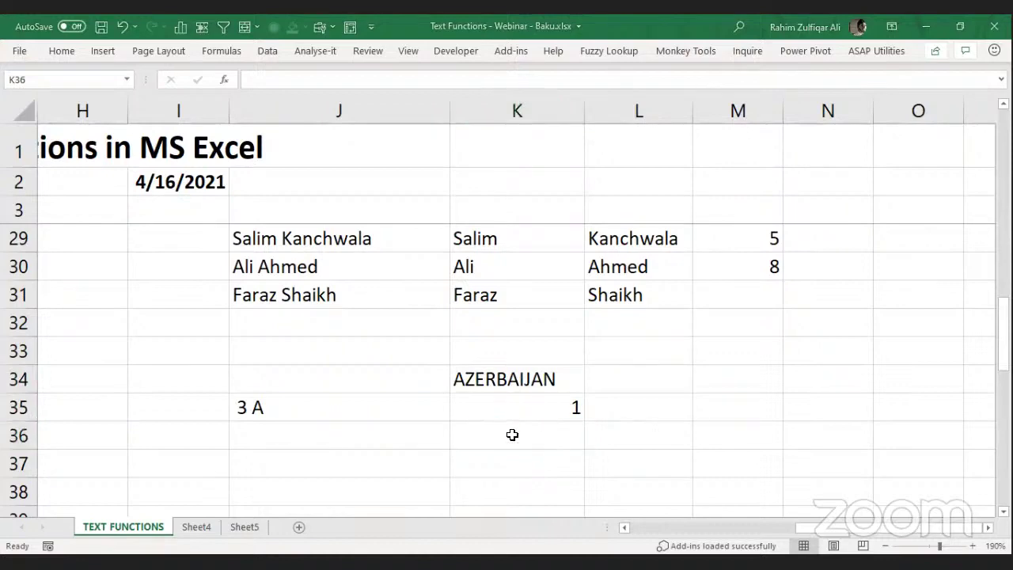
Enter =FIND("A",K34,2) in K36, returning 6.
type("=")
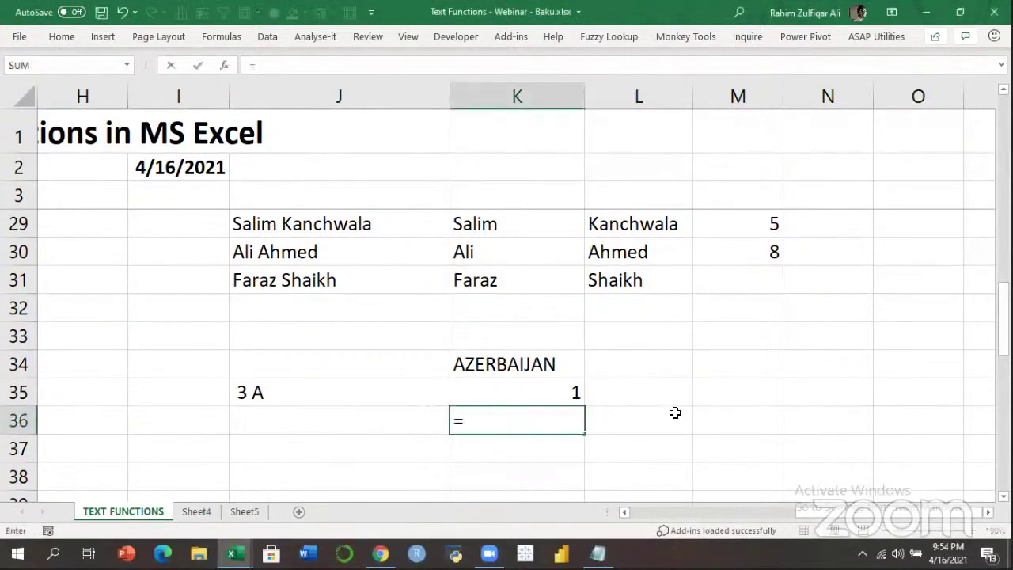
type("FIND(\"A")
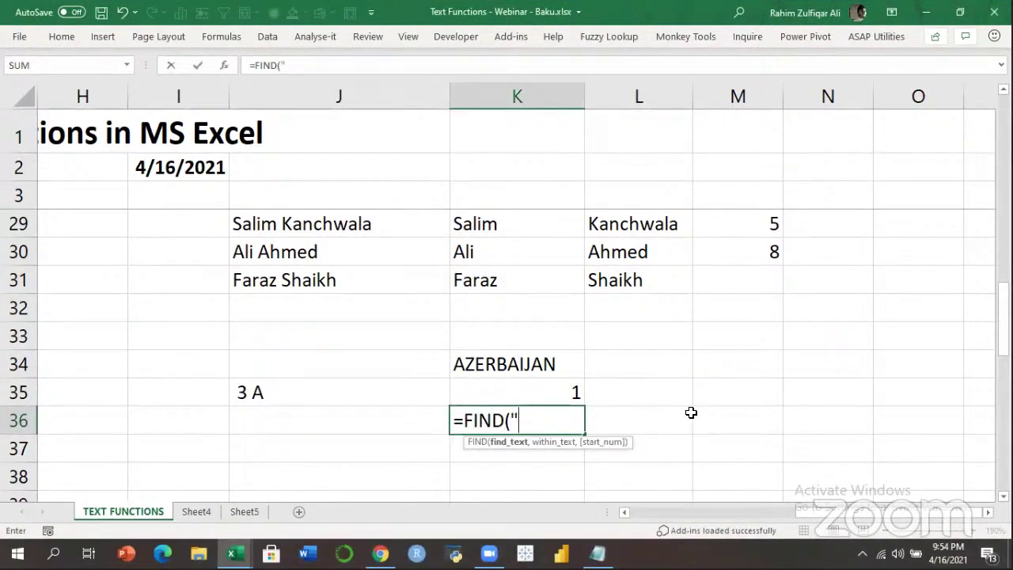
type("\",")
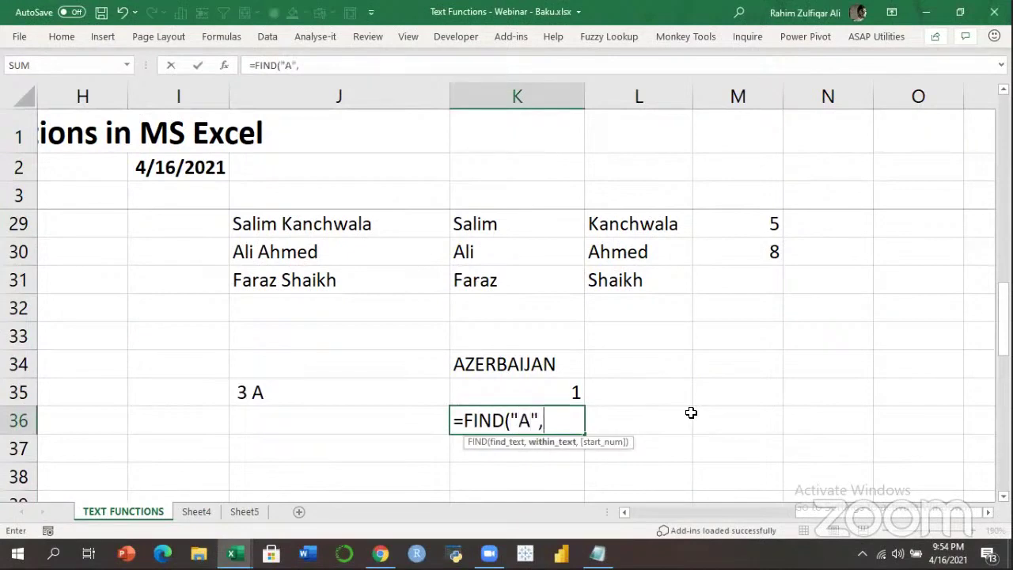
key("Up")
key("Up")
type(",")
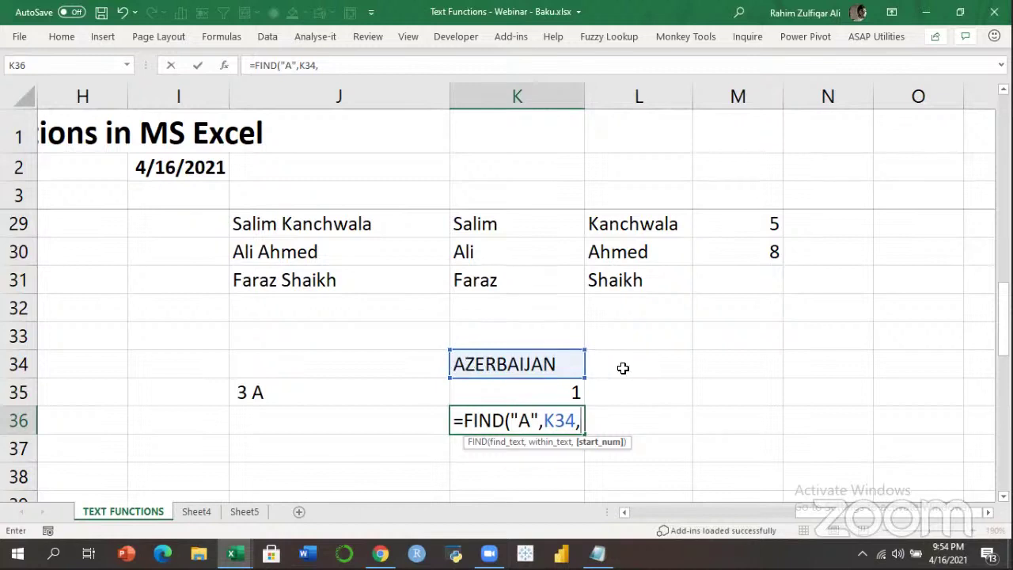
type("2)")
key("Return")
key("Up")
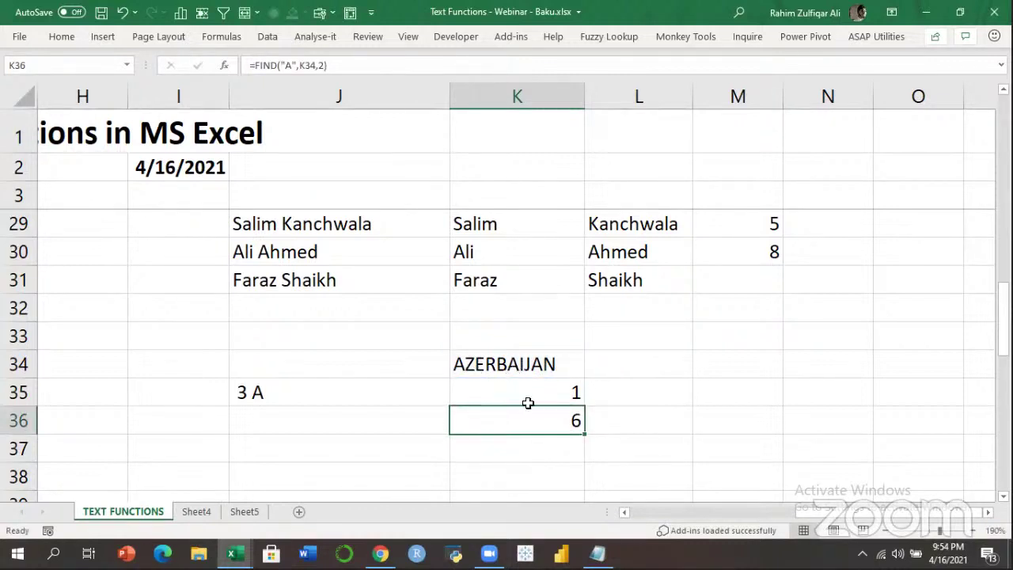
Review K36's formula, highlighting the "A" search text and start position 2.
double_click(555, 420)
left_click(481, 420)
left_click_drag(520, 421, 534, 421)
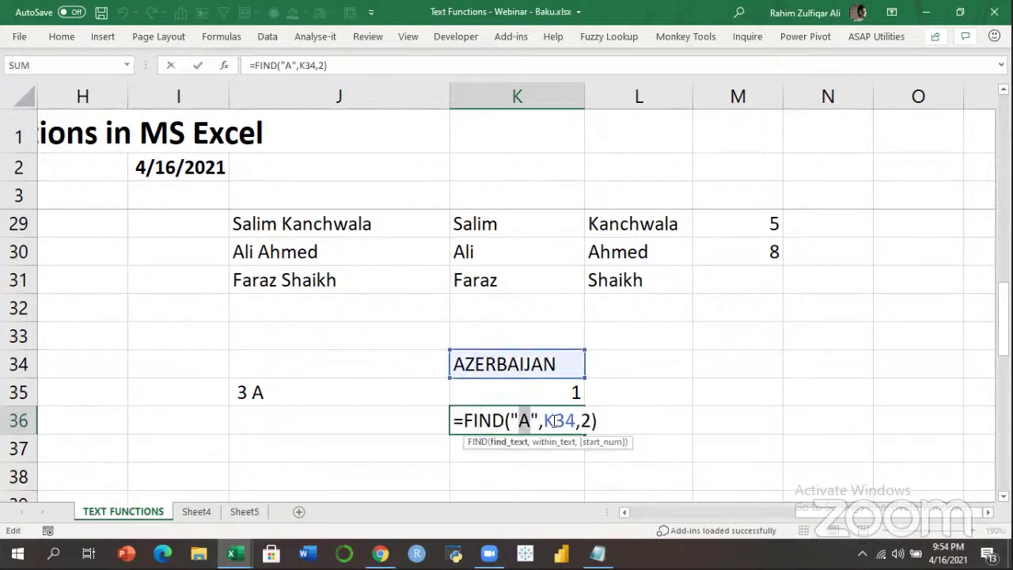
key("Return")
left_click(551, 424)
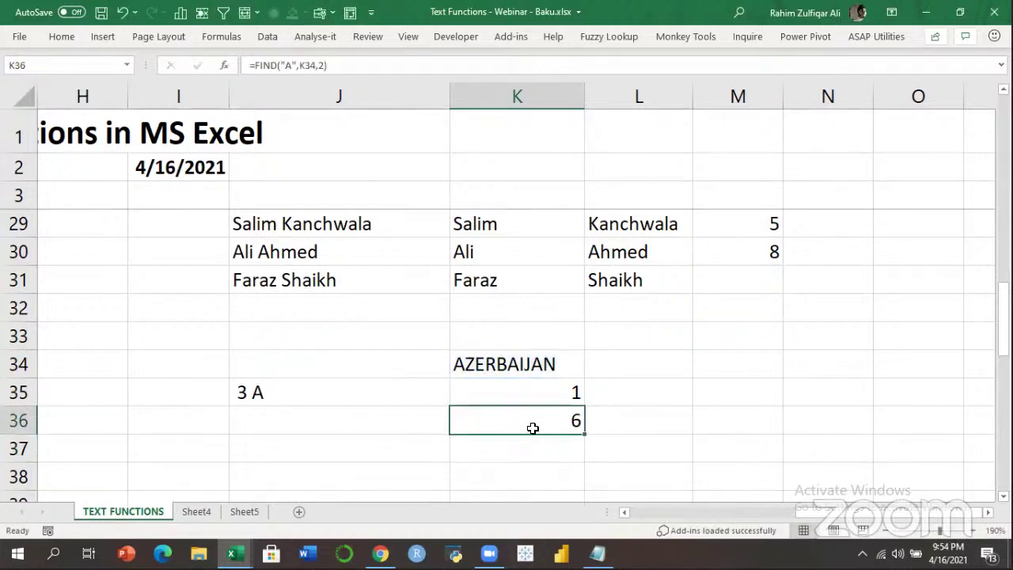
double_click(533, 427)
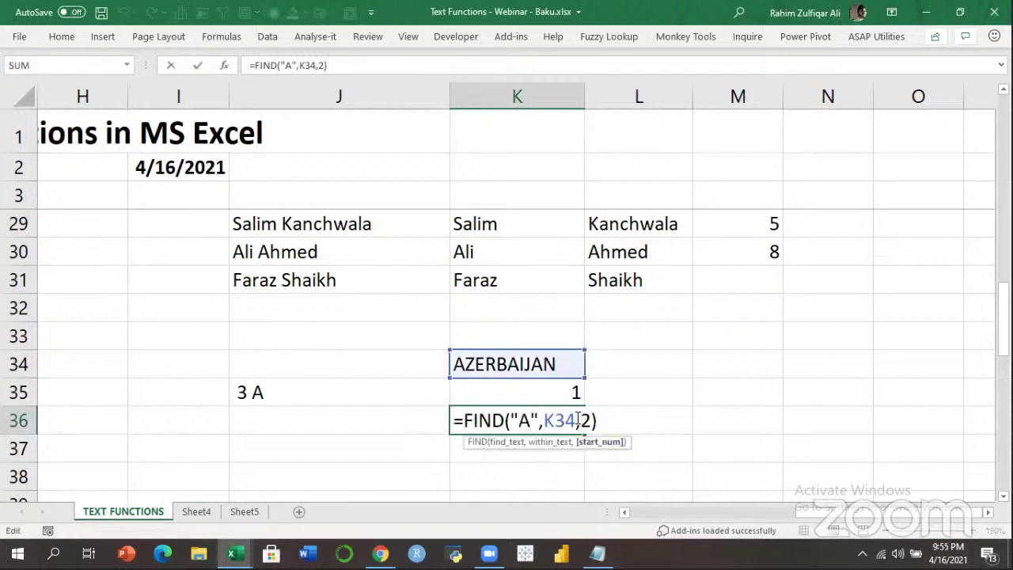
left_click(578, 418)
left_click_drag(582, 418, 589, 418)
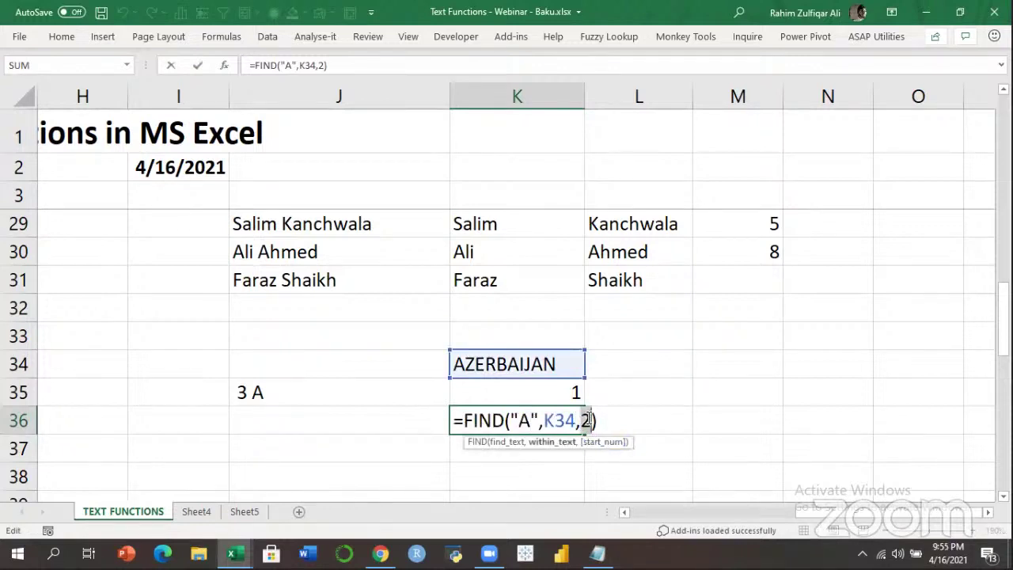
key("Escape")
Replace K36's start position 2 with FIND("A",K34)+1 copied from K35.
left_click(561, 391)
double_click(568, 391)
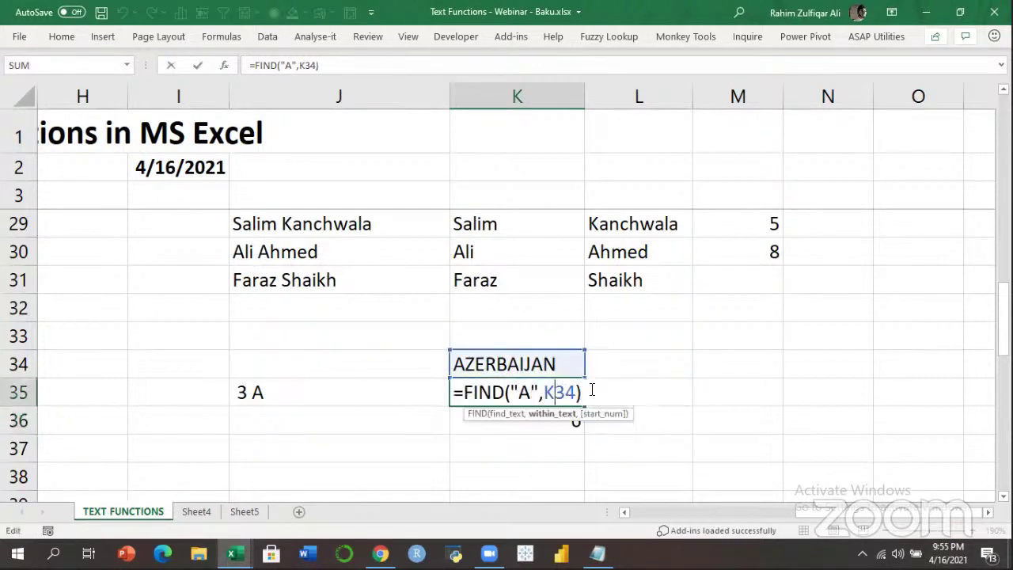
left_click_drag(569, 391, 464, 393)
key("ctrl+c")
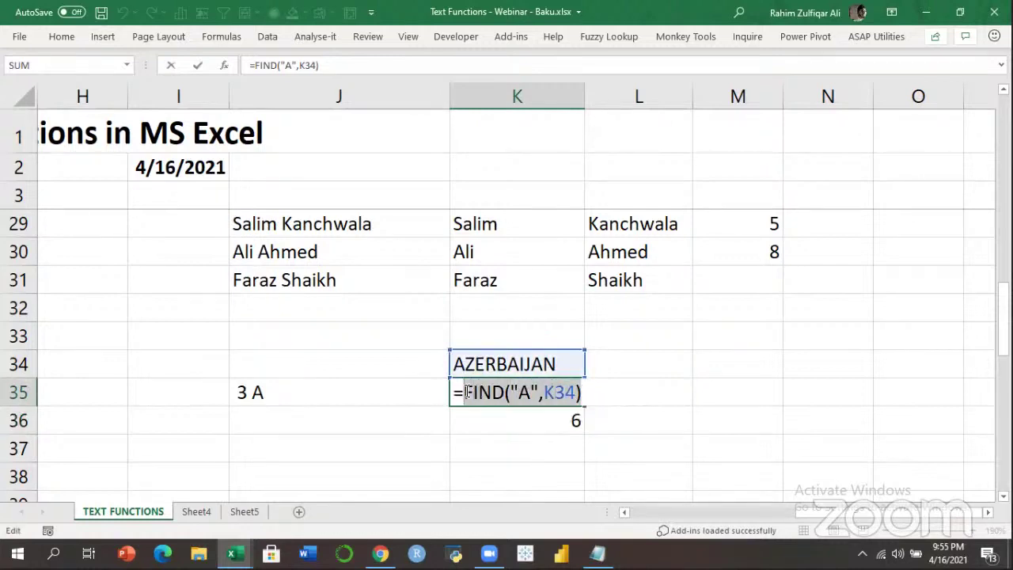
key("Return")
double_click(533, 420)
double_click(592, 424)
key("ctrl+v")
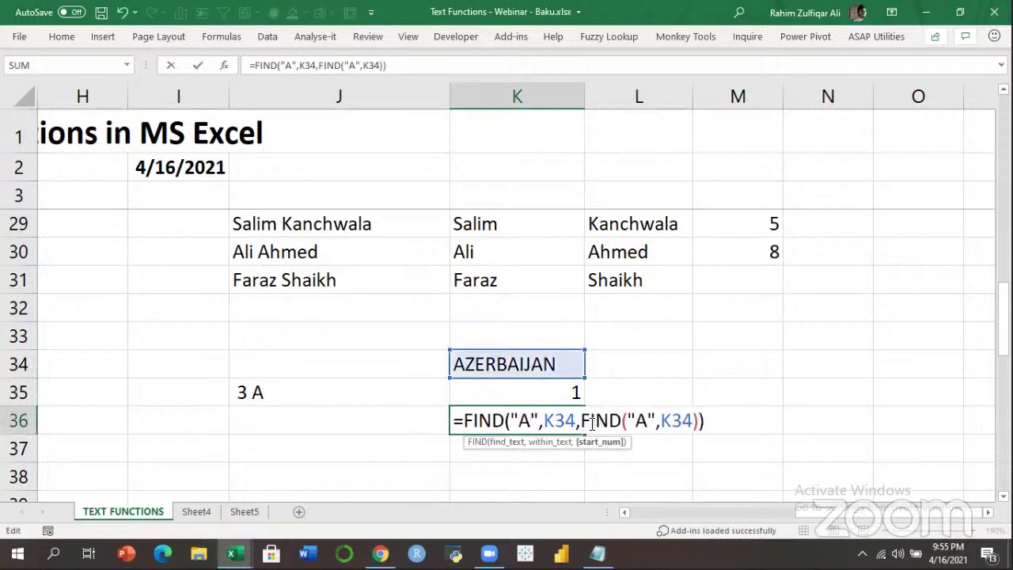
type("+1")
key("Return")
Clear the helper result in K35 and recommit K36's nested formula showing 6.
key("Up")
key("Delete")
key("Down")
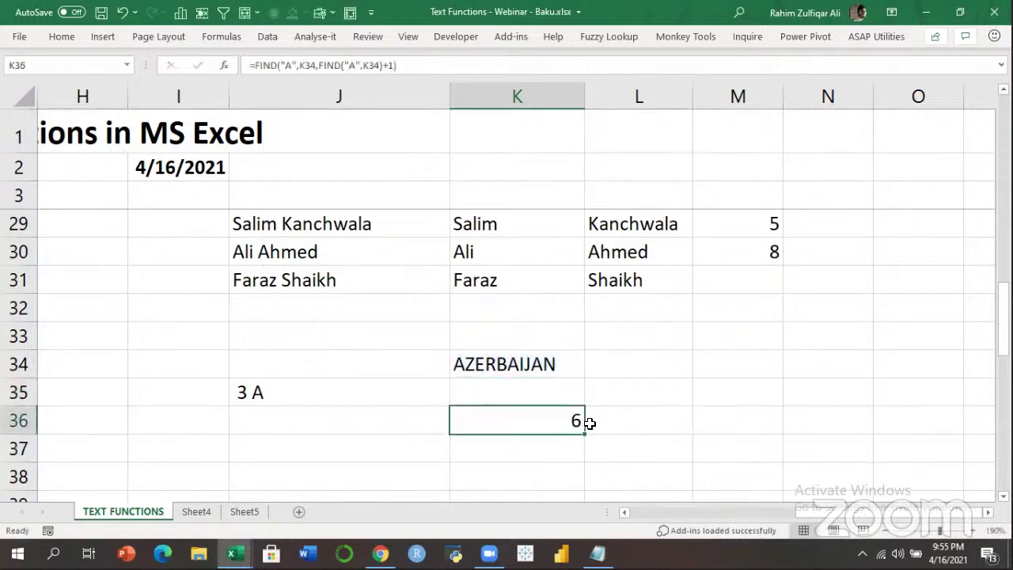
key("F2")
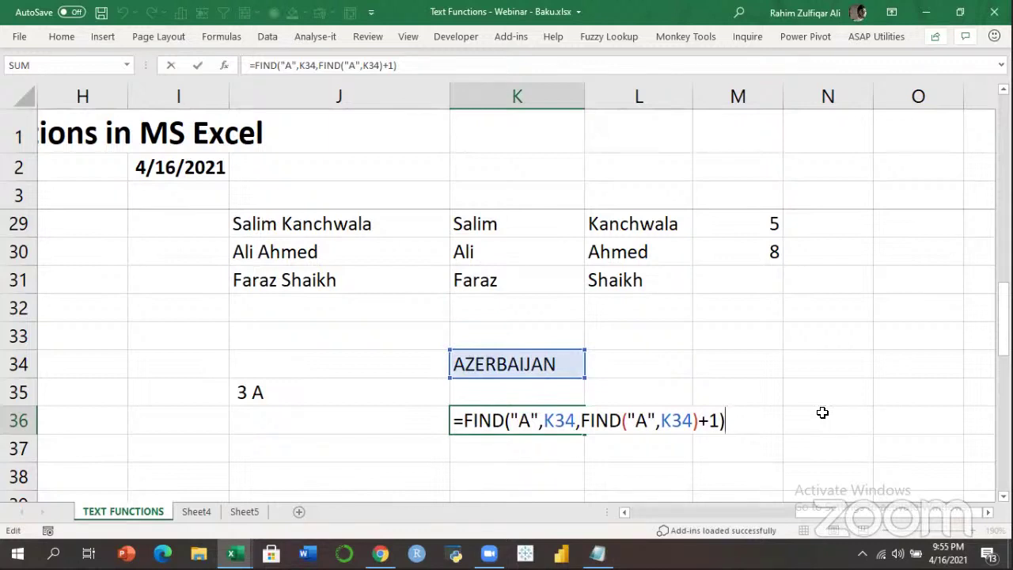
key("ctrl+Return")
key("shift+Home")
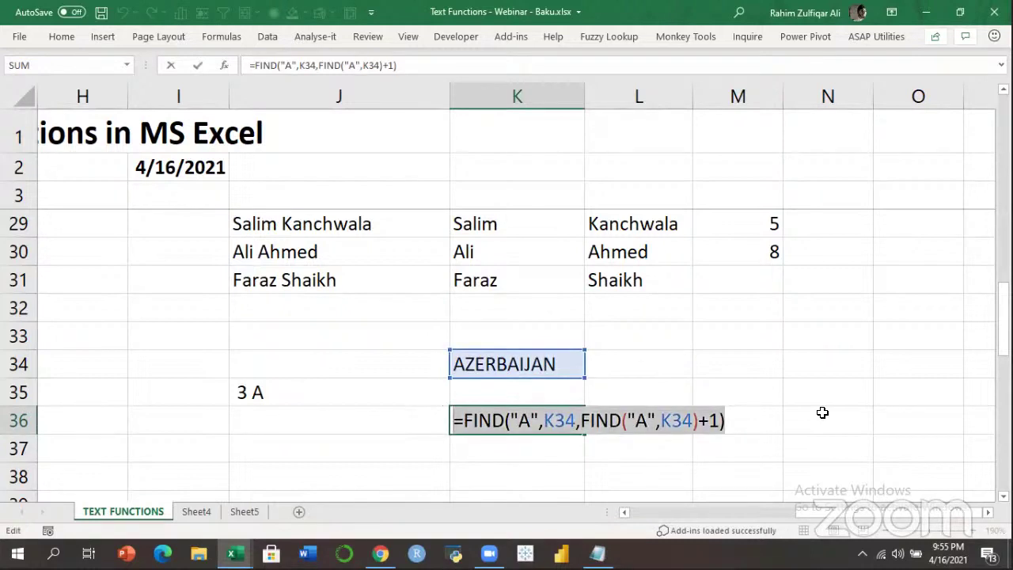
key("ctrl+Return")
key("Up")
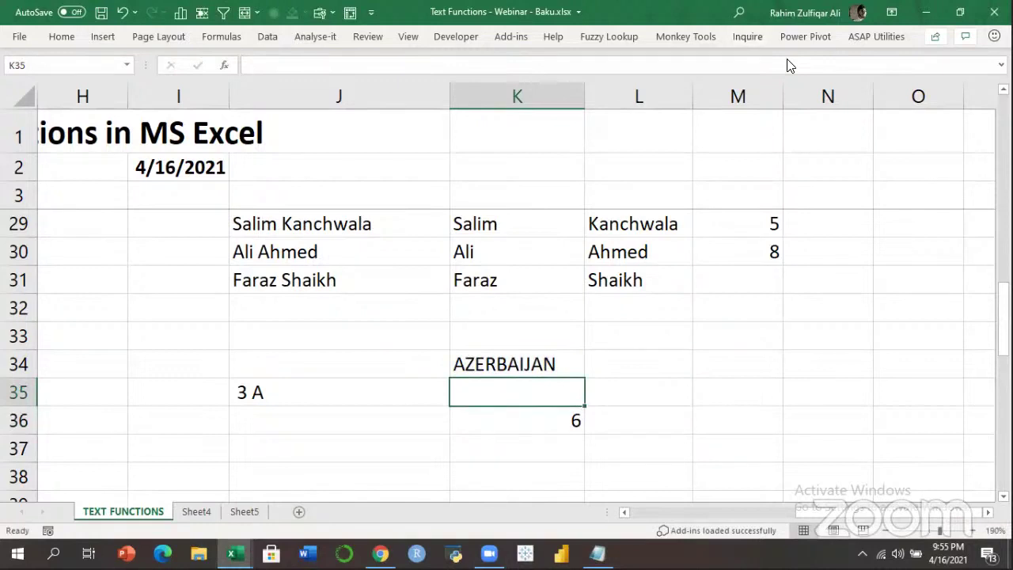
Discard the stray = in K36 and return to the top of the sheet.
type("=")
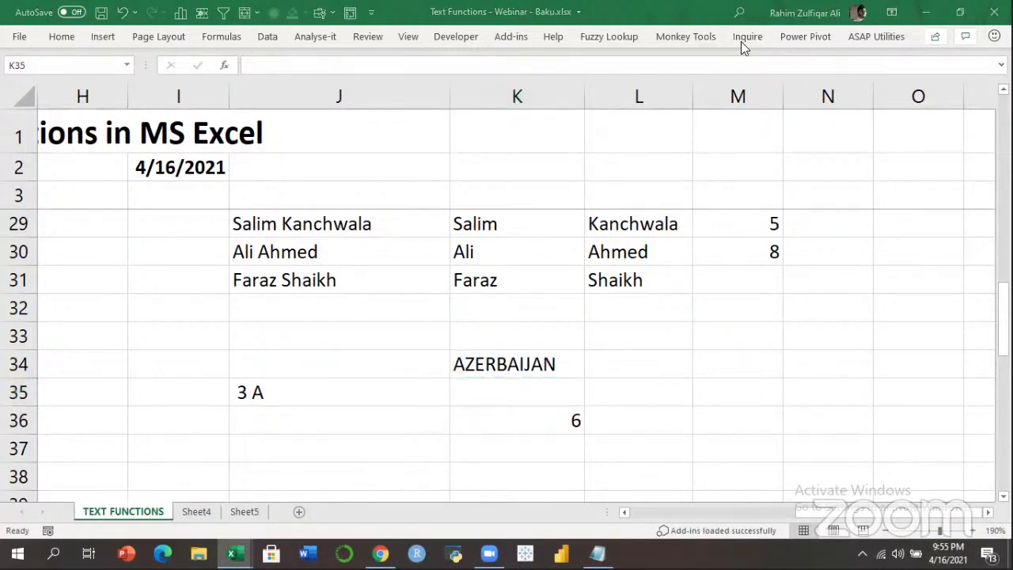
left_click(510, 381)
left_click(550, 358)
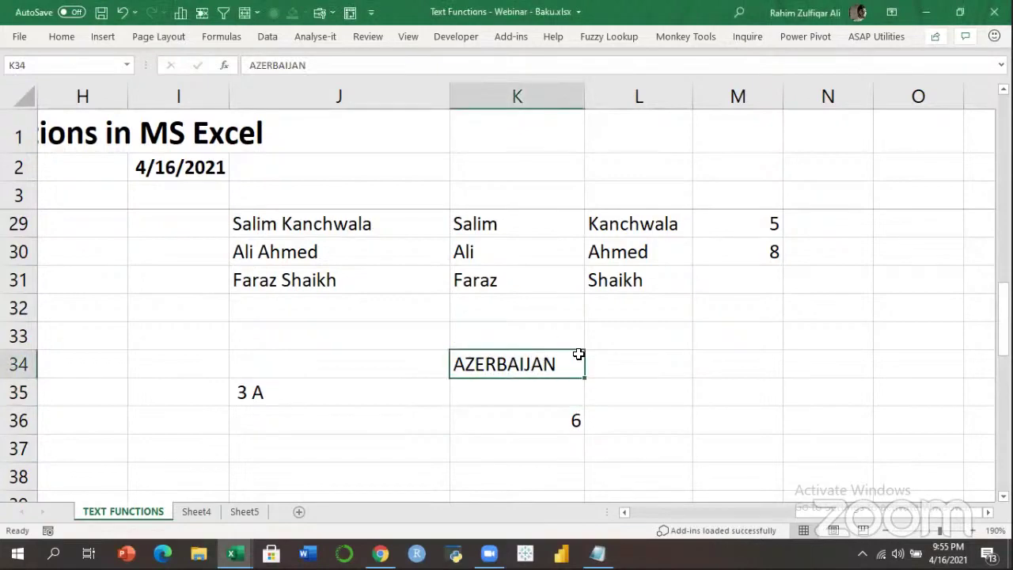
key("ctrl+Up")
key("ctrl+Up")
key("ctrl+Up")
key("ctrl+Home")
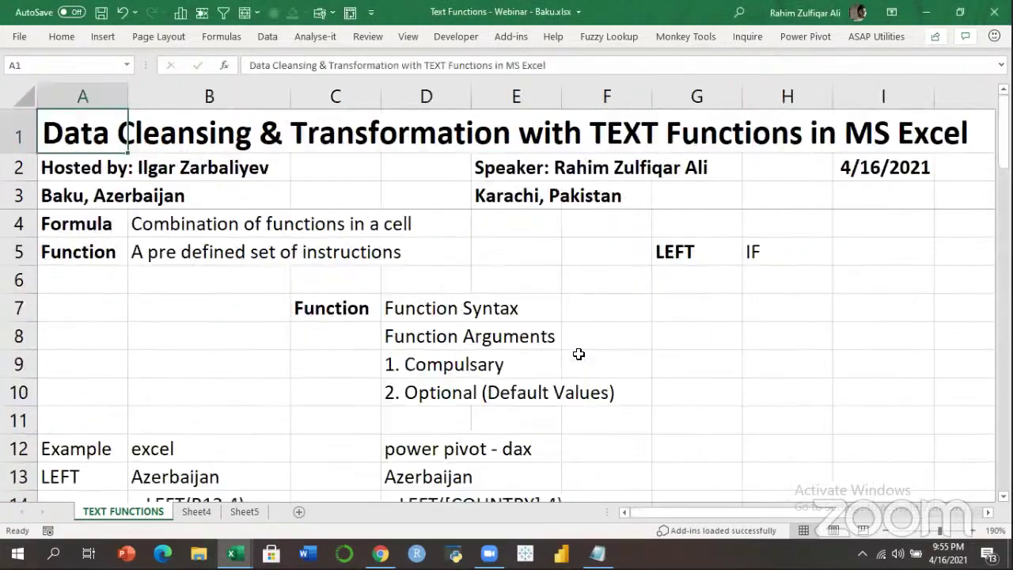
key("Down")
key("Down")
key("Down")
key("Down")
key("Down")
key("Down")
key("Down")
key("Down")
key("Right")
key("Right")
key("Right")
key("Right")
key("Right")
key("Right")
key("Right")
key("Right")
key("Right")
key("Right")
key("Right")
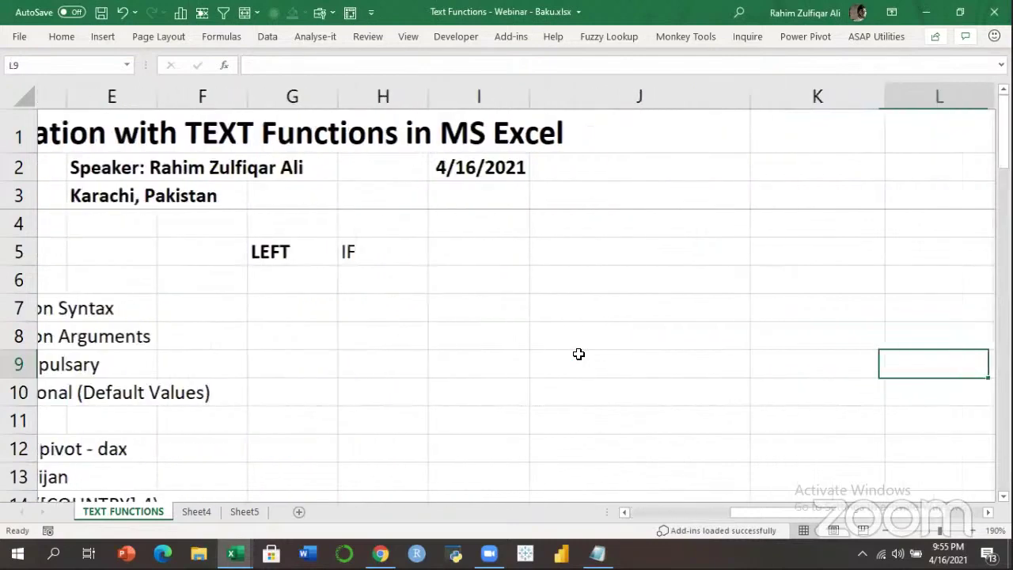
key("Left")
key("Up")
key("Up")
key("Up")
key("Up")
key("Left")
key("Left")
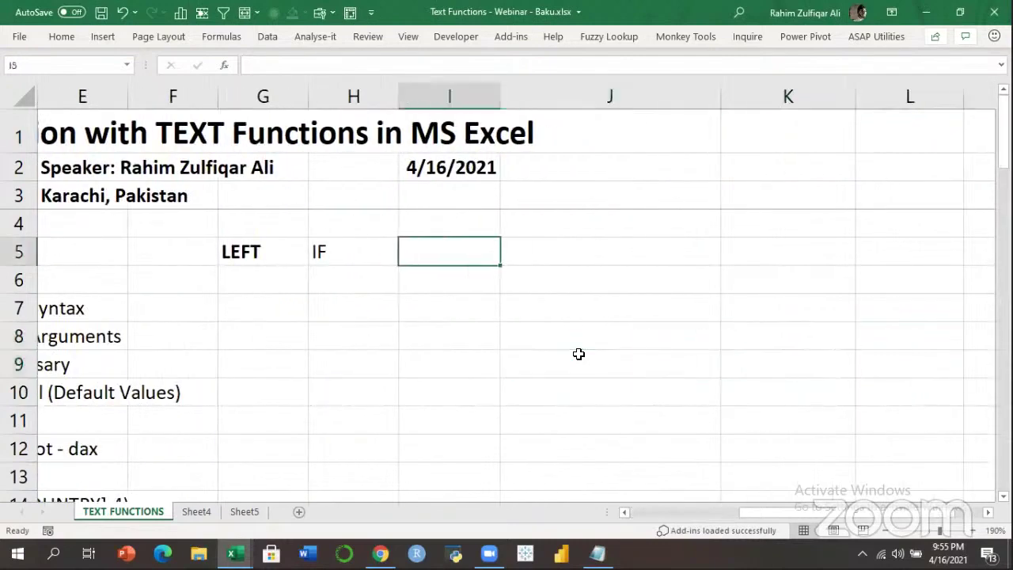
key("Left")
key("Left")
key("Down")
key("Down")
key("Down")
key("Down")
key("Down")
key("Down")
key("Down")
key("Down")
key("Down")
key("Down")
key("Left")
key("Left")
key("Left")
key("Left")
key("Left")
key("Left")
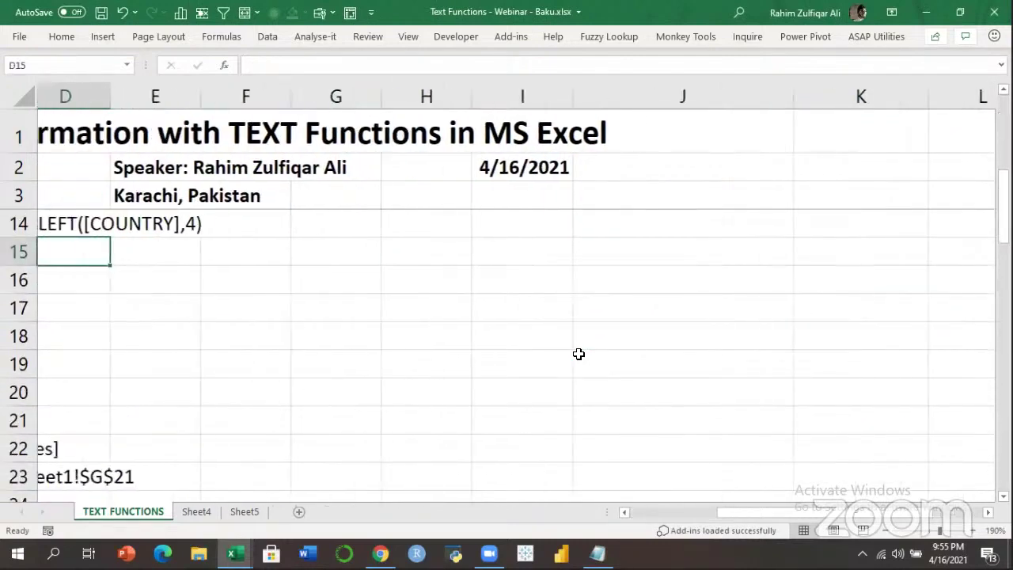
key("Right")
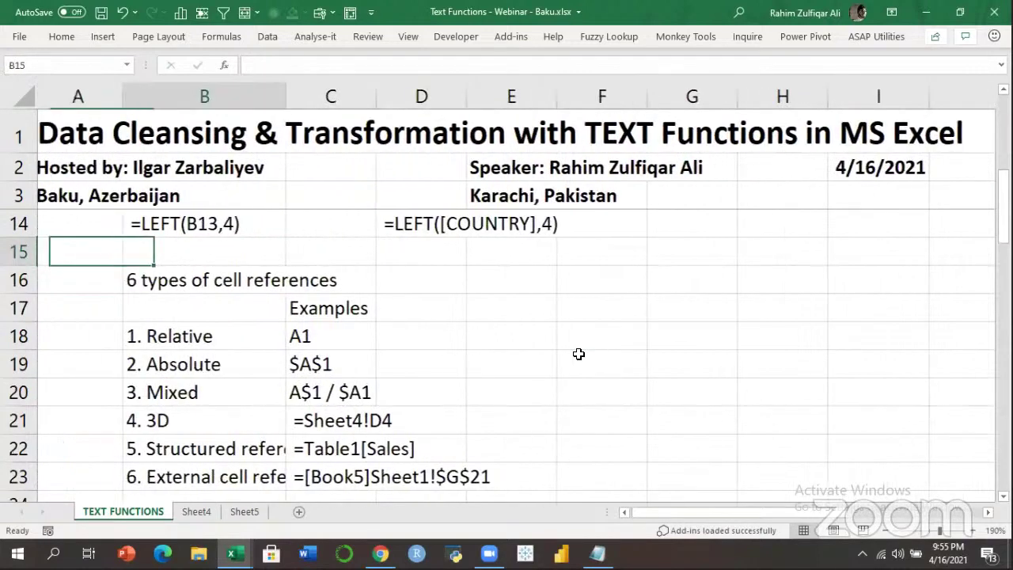
key("Up")
key("Up")
key("Up")
key("Up")
key("Up")
key("Up")
key("Up")
key("Up")
key("Up")
Enter VALUE in H29 of the Others list, just below LEN.
key("Right")
key("Down")
key("Down")
key("Down")
key("Down")
key("Down")
key("Down")
key("Down")
key("Down")
key("Down")
key("Down")
key("Down")
key("Down")
key("Down")
key("Down")
key("Down")
key("Down")
key("Down")
key("Down")
key("Down")
key("Down")
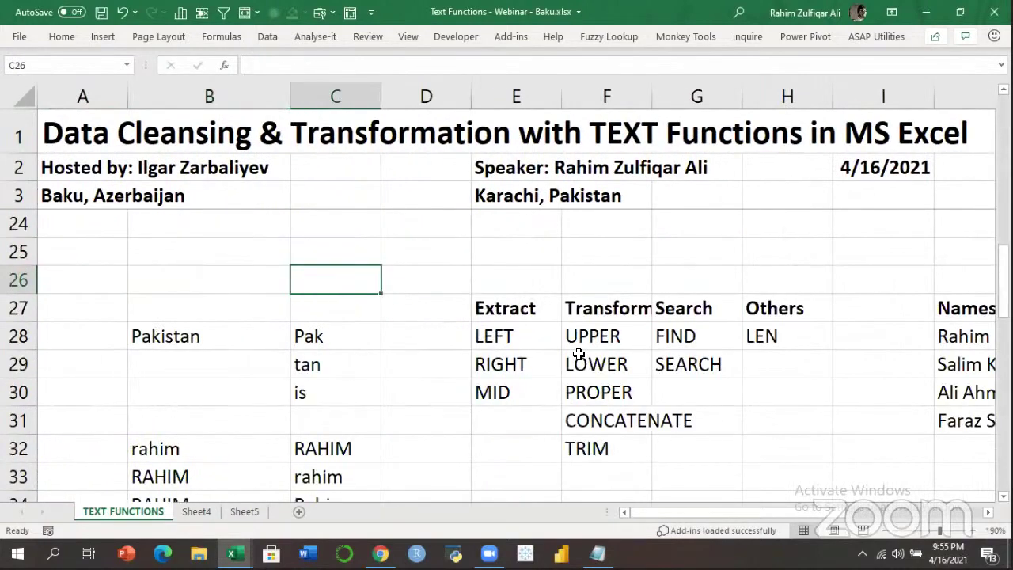
key("Right")
key("Right")
key("Right")
key("Right")
key("Down")
key("Down")
key("Down")
key("Right")
key("Right")
key("Left")
key("Down")
key("Down")
key("Up")
key("Up")
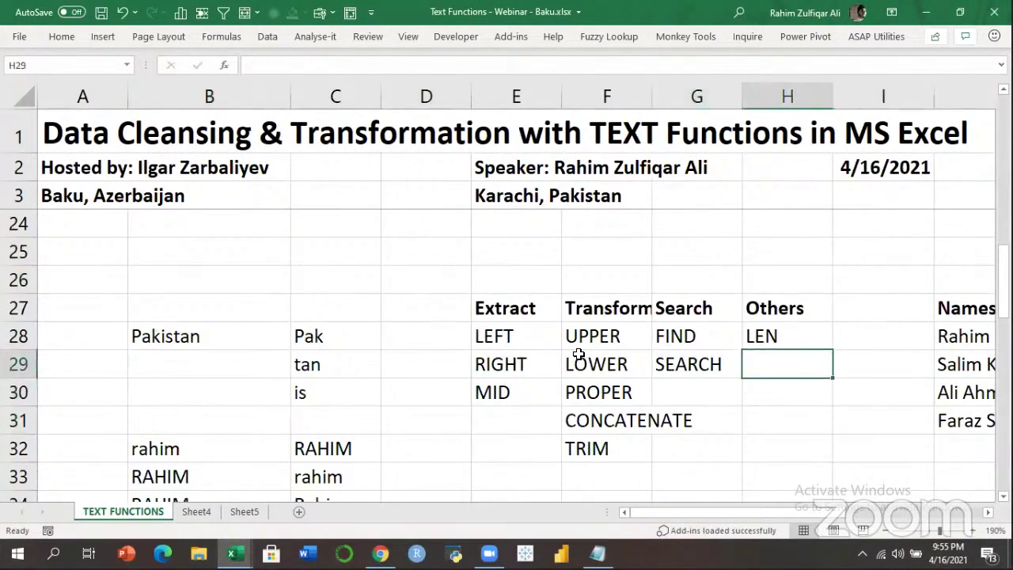
type("VALUE")
key("Return")
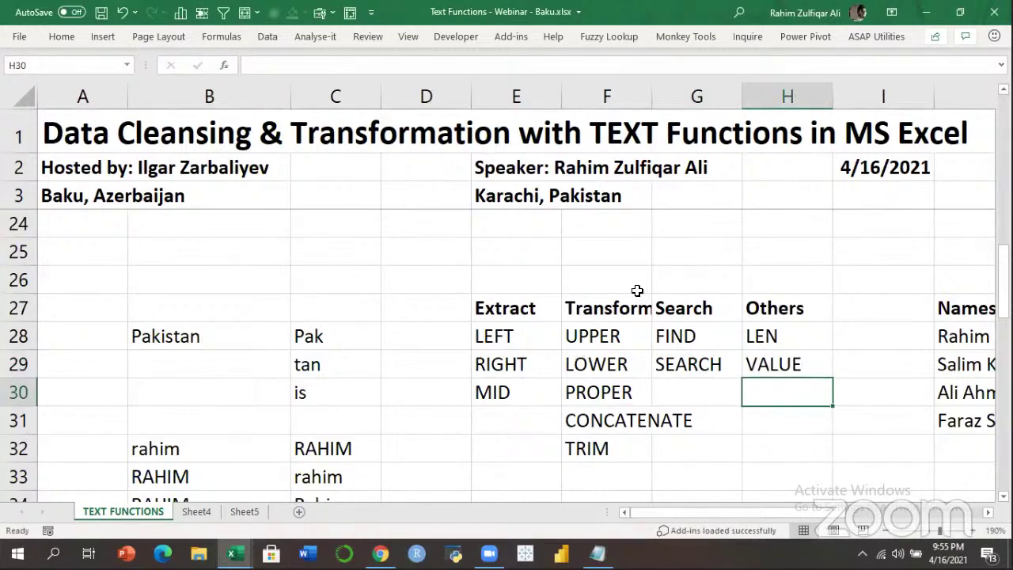
left_click(808, 366)
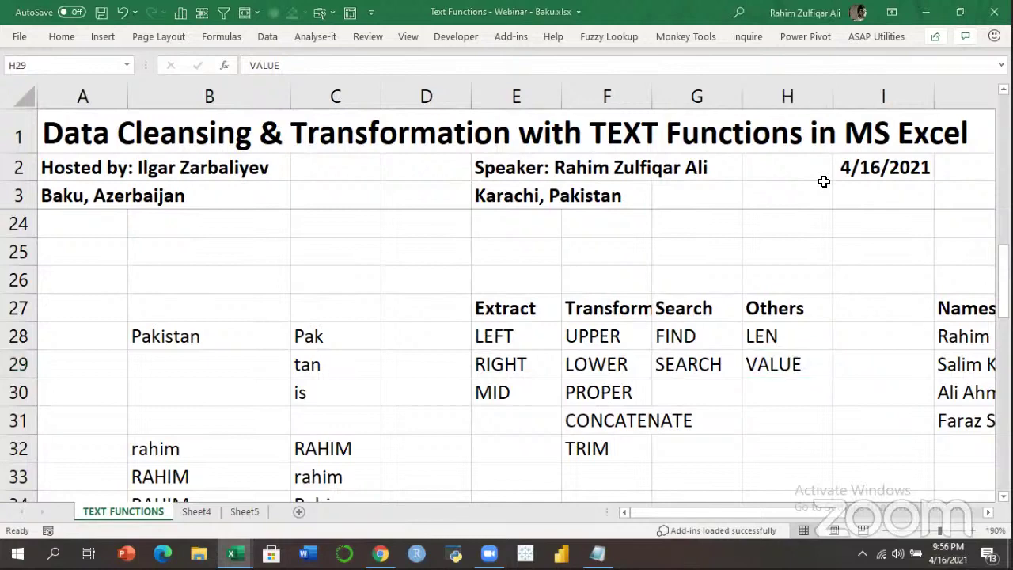
left_click(818, 392)
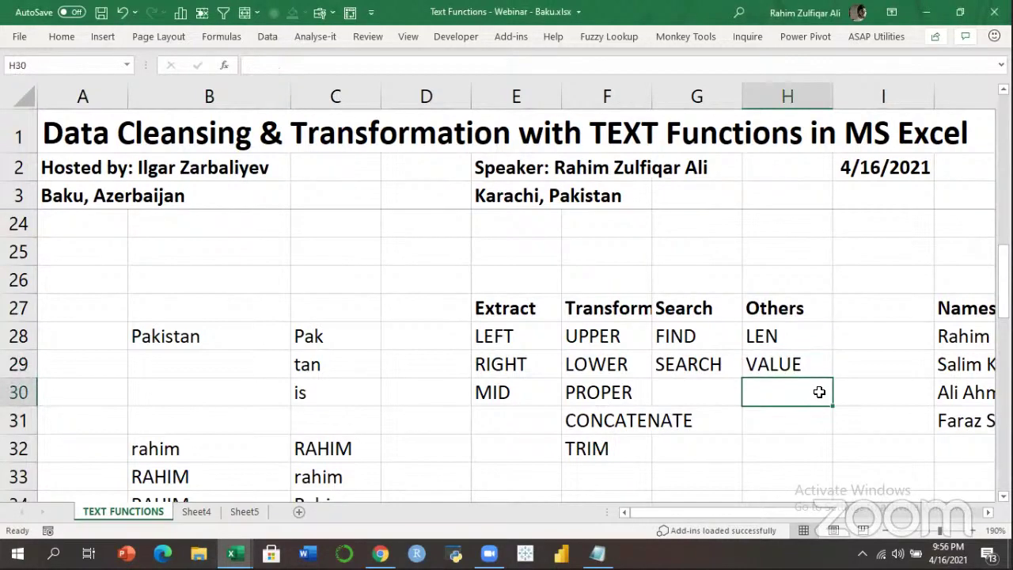
Enter the numbers 100, 200 and 300 in K38:K40.
key("Down")
key("Down")
key("Down")
key("Down")
key("Down")
key("Down")
key("Down")
key("Right")
key("Right")
key("Right")
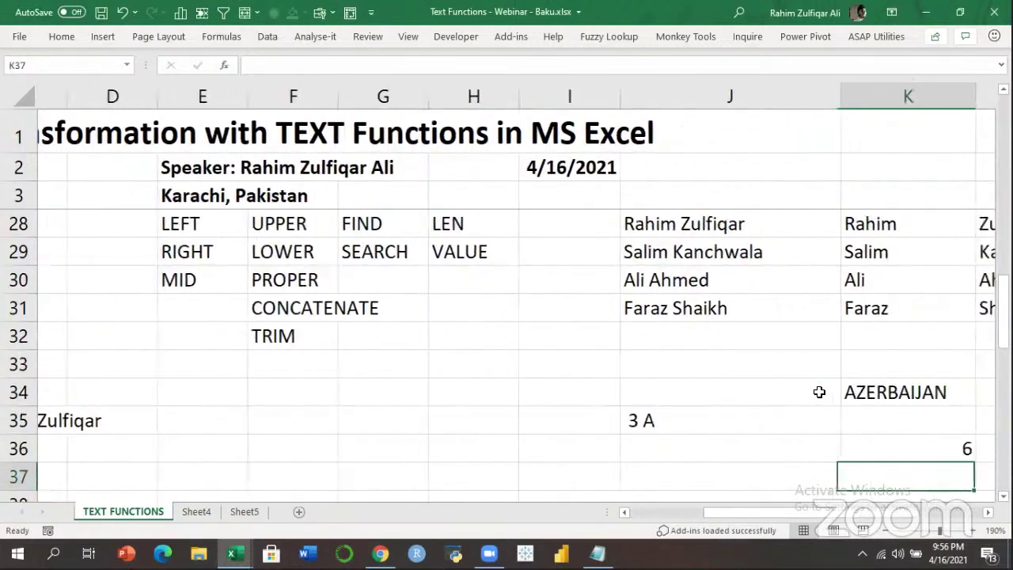
key("Down")
key("Down")
key("Up")
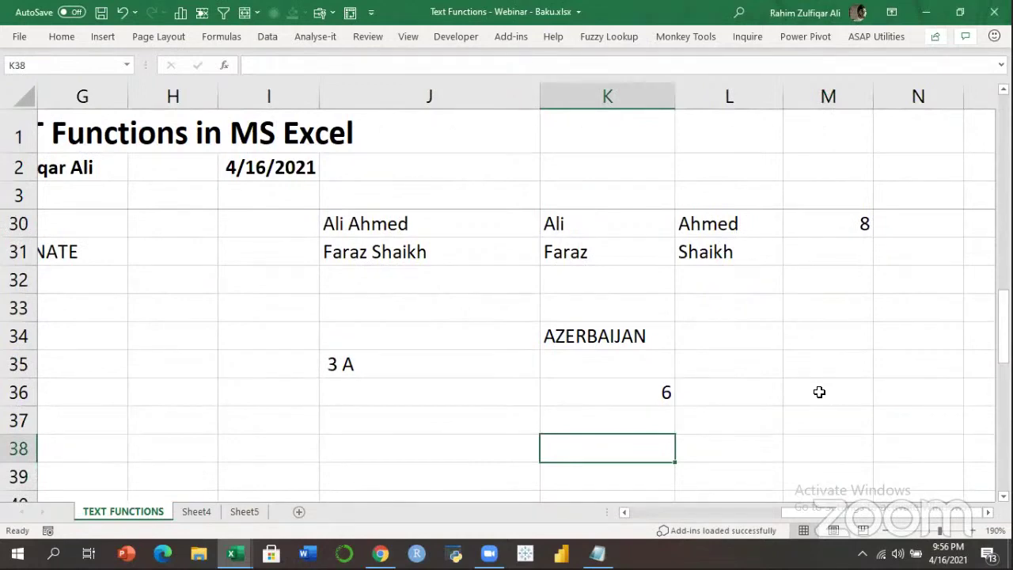
key("Down")
key("Down")
key("Down")
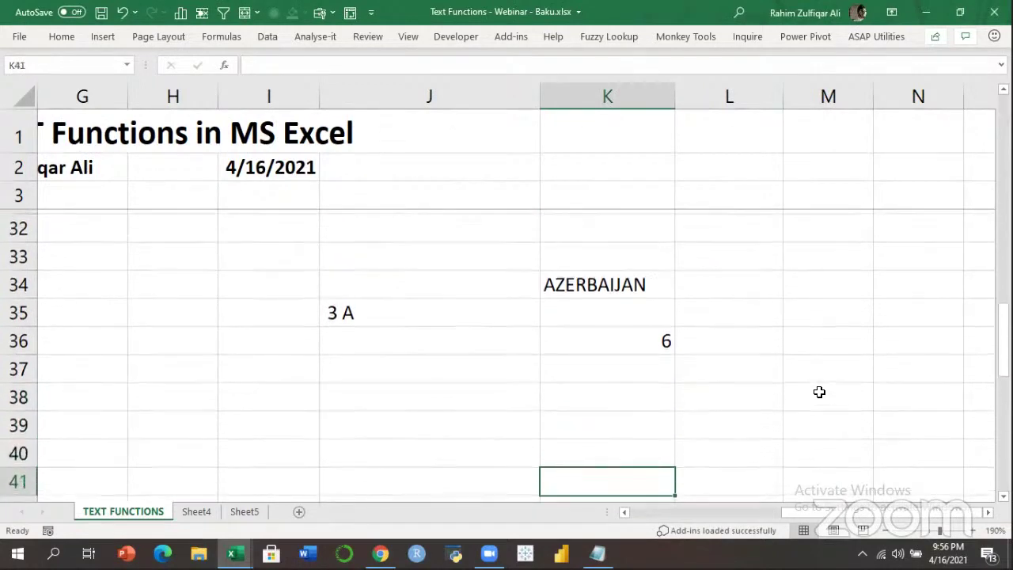
key("Up")
key("Up")
key("Up")
type("100")
key("Return")
type("200")
key("Return")
type("300")
key("Return")
Enter '100, '200 and '300 as text-stored numbers in L38:L40.
key("Up")
key("Up")
key("Up")
key("Right")
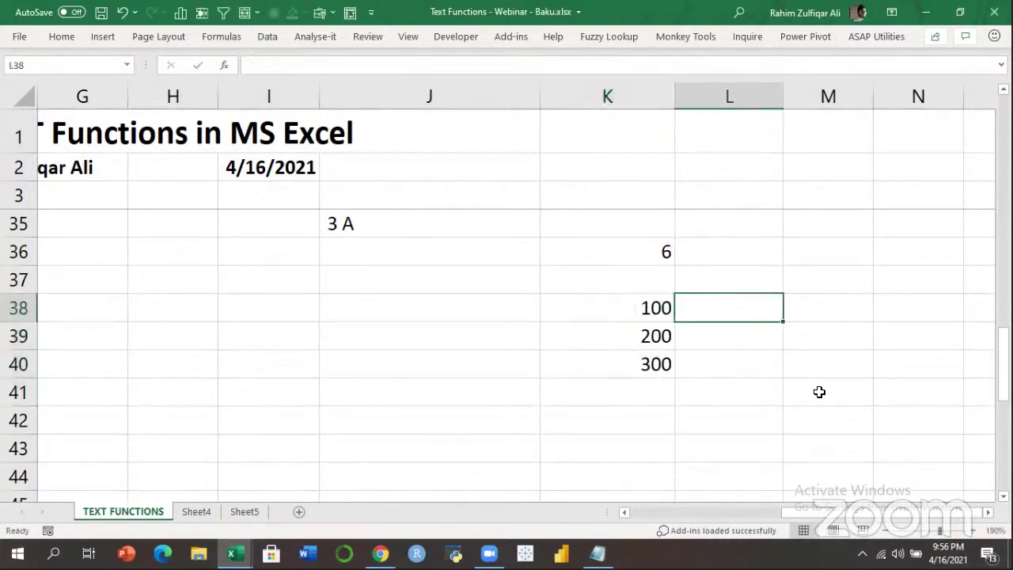
type("'100")
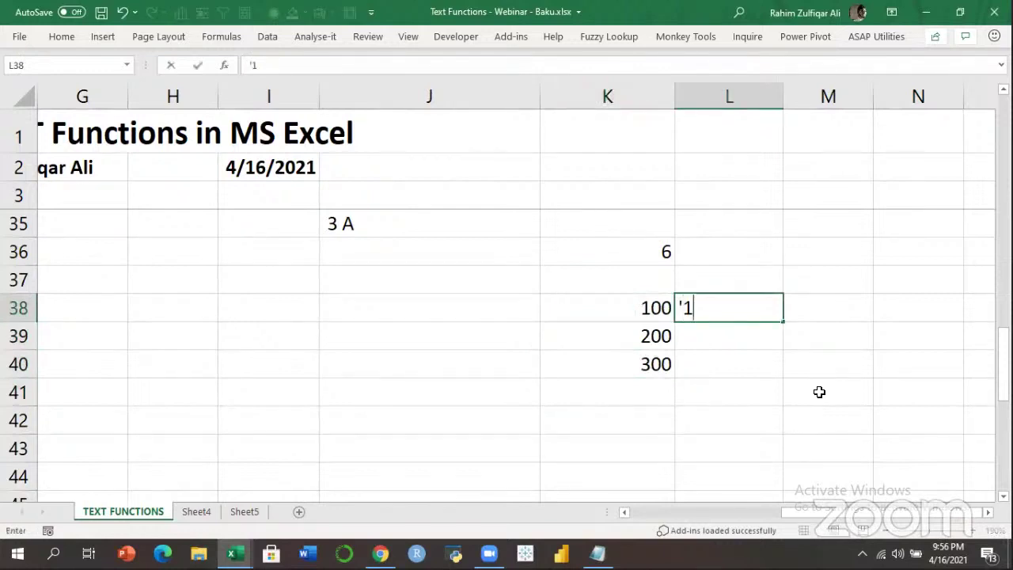
key("Return")
type("'200")
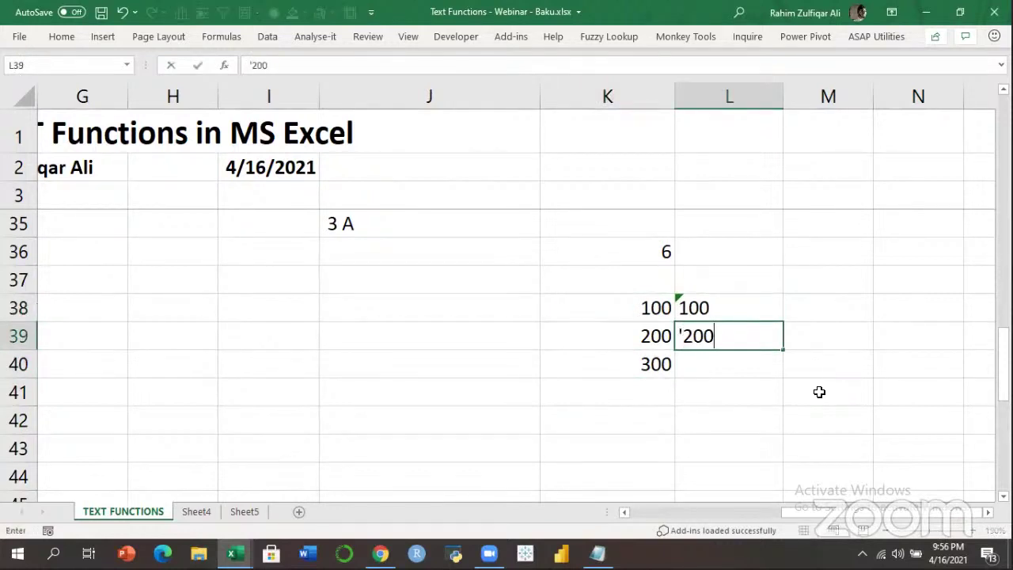
key("Return")
type("'300")
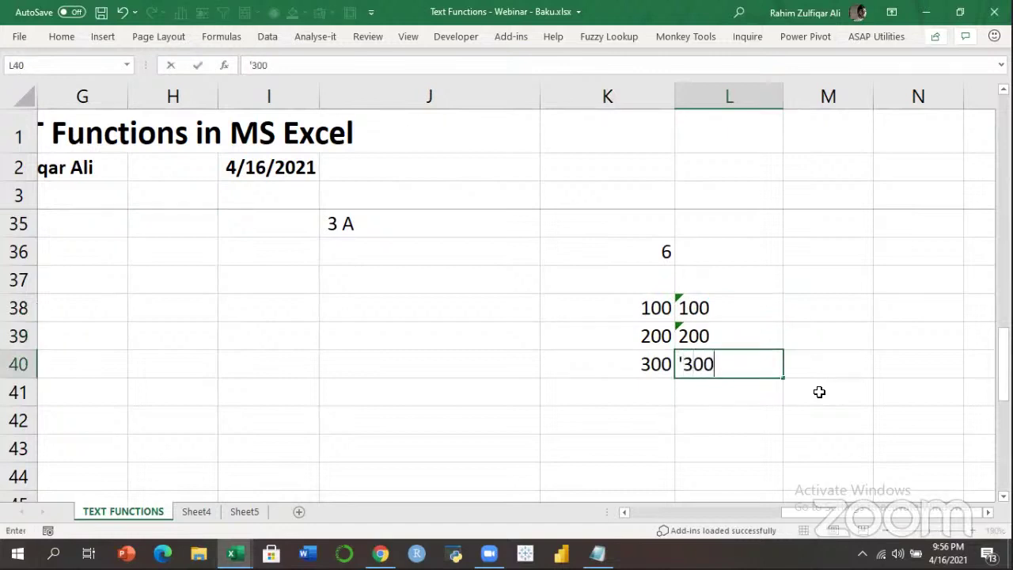
key("Return")
Total K38:K40 with =SUM in K41, giving a bold 600.
key("Left")
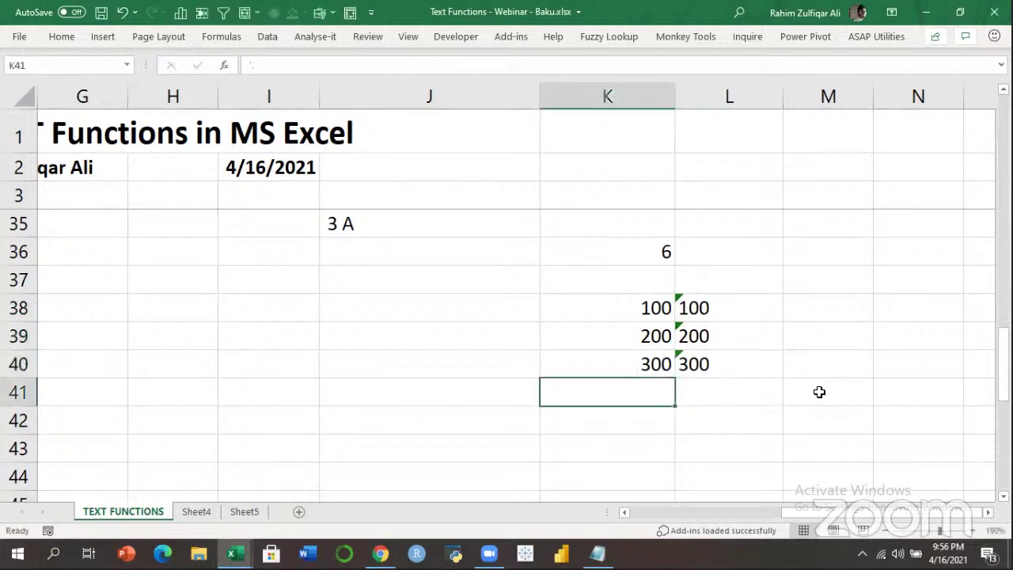
type("=SUM(")
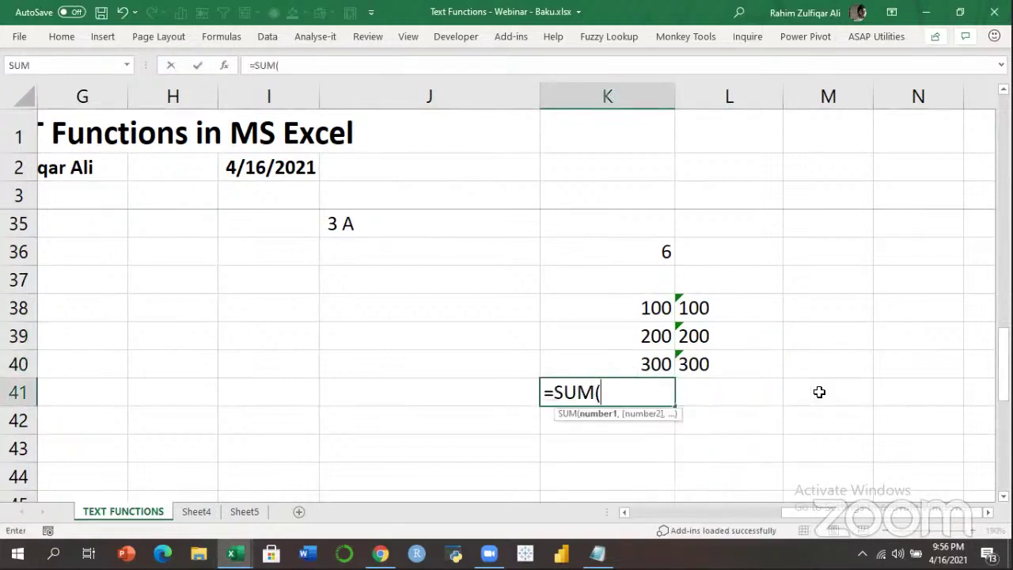
key("Up")
key("shift+Up")
key("shift+Up")
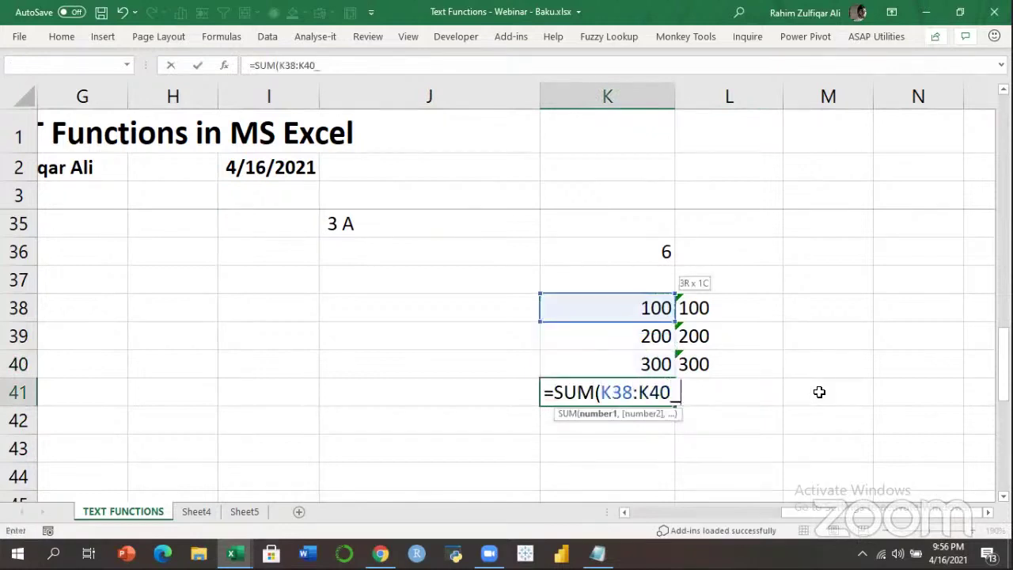
key("Return")
key("Up")
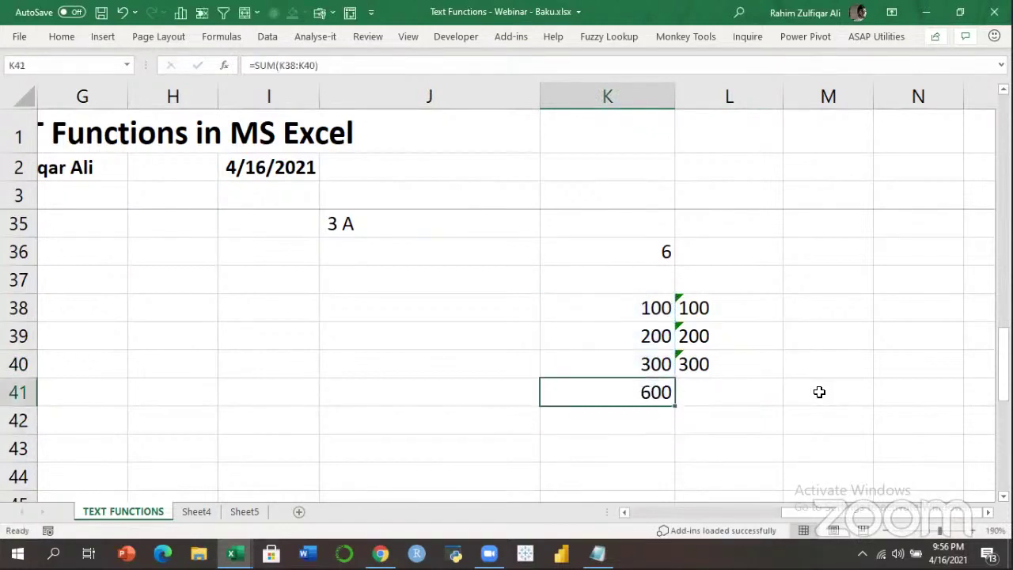
key("ctrl+b")
Add a bold =SUM(L38:L40) in L41 and review the formula, which returns 0.
key("Right")
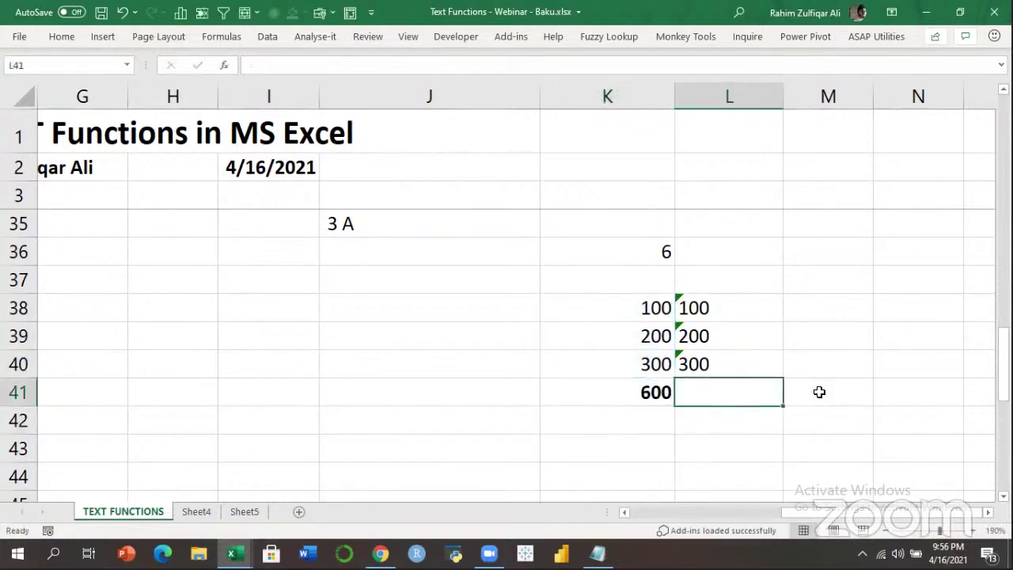
type("=SUM(")
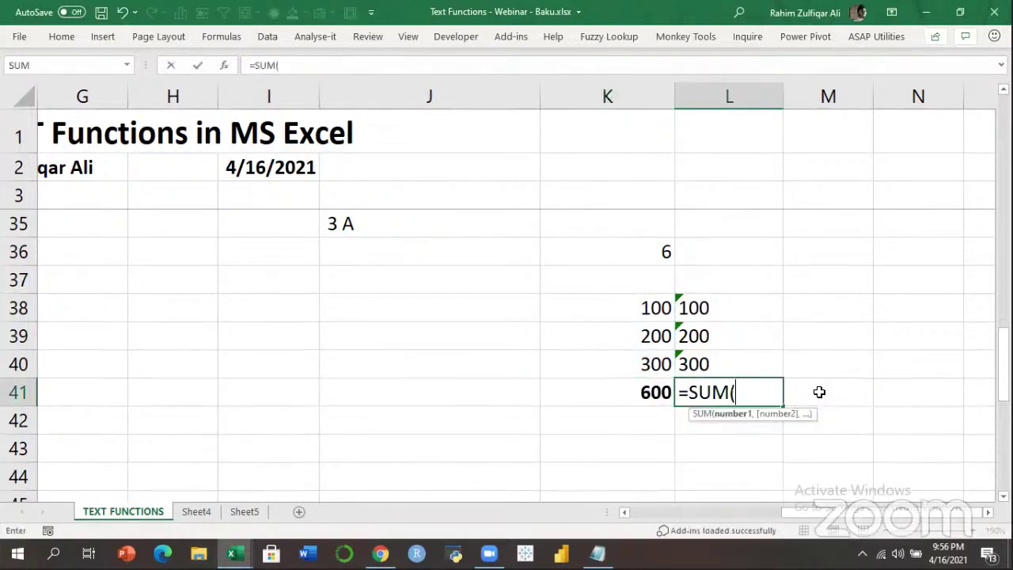
key("Up")
key("shift+Up")
key("shift+Up")
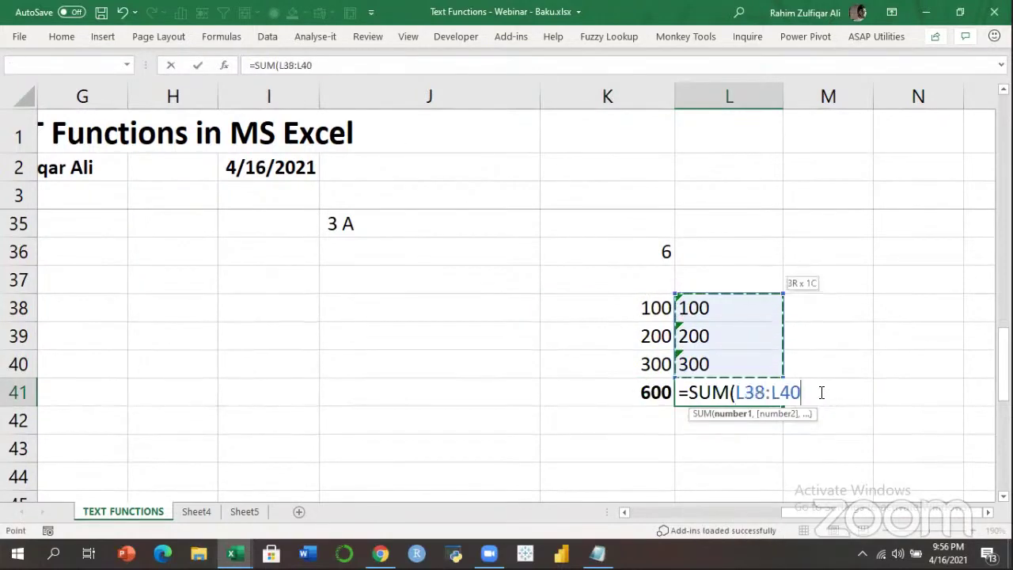
key("Return")
key("Up")
key("ctrl+b")
key("F2")
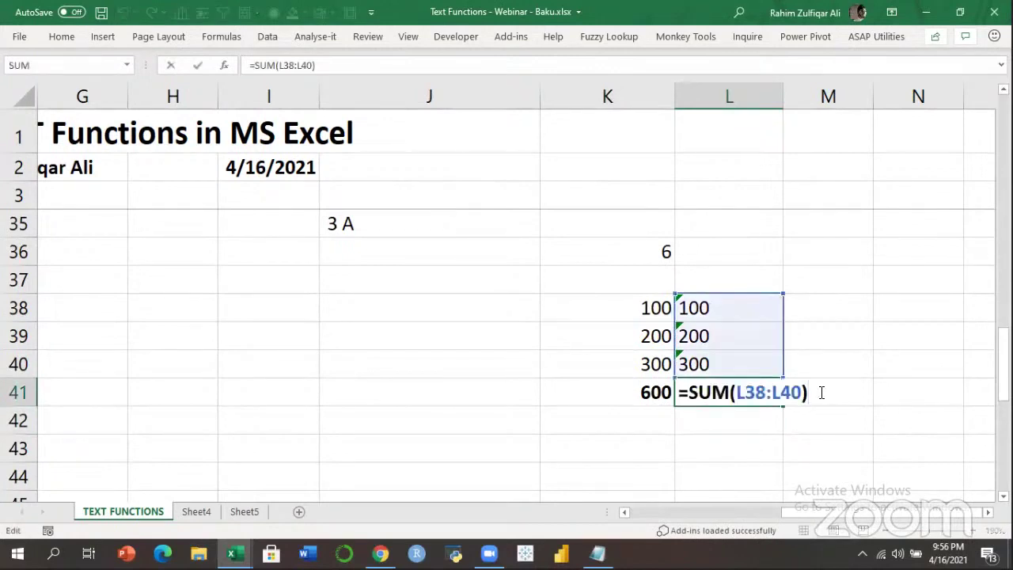
key("Escape")
key("F2")
key("Escape")
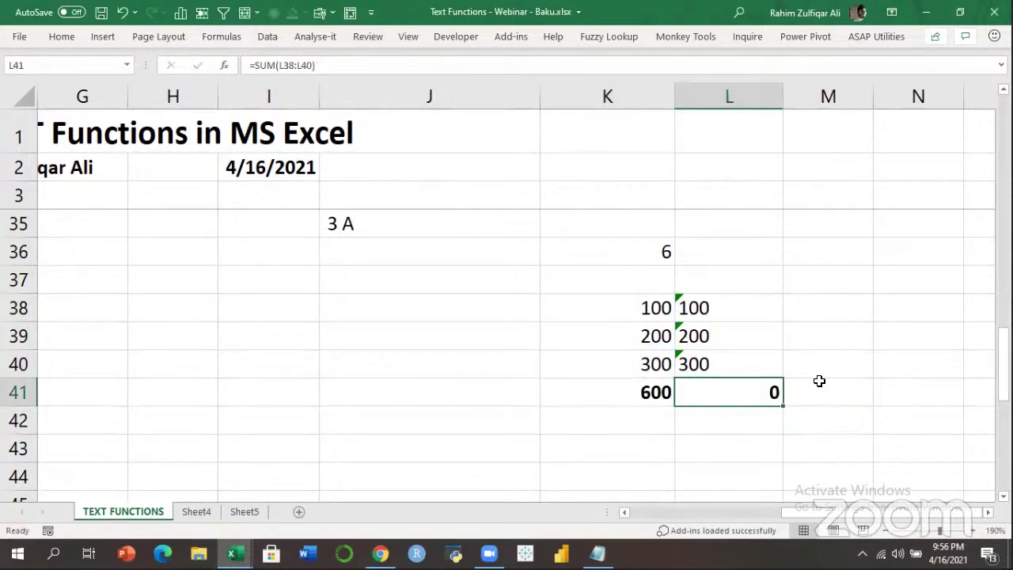
Return to the workbook and inspect the text-stored entries in L38:L40.
key("ctrl+n")
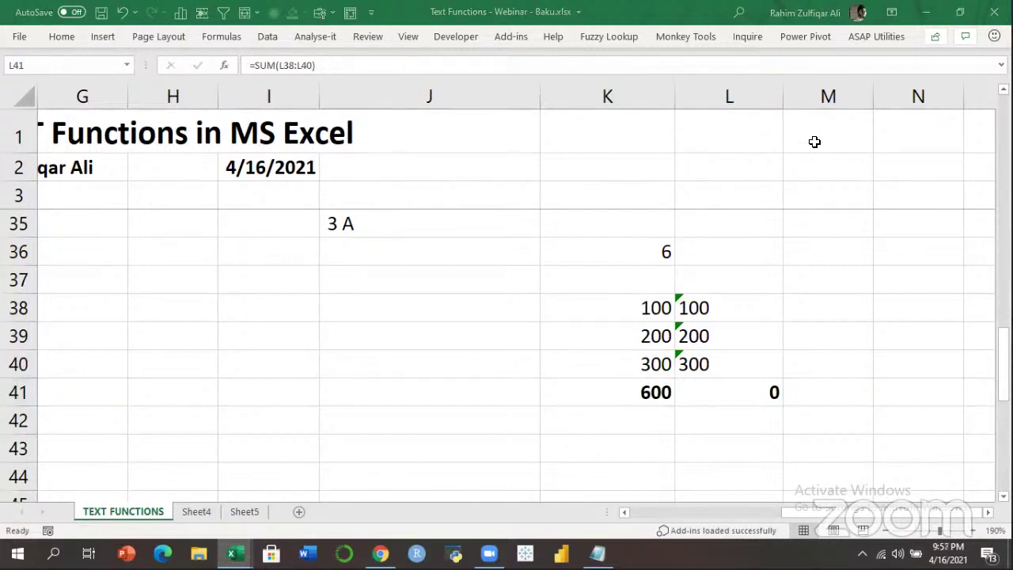
left_click(715, 443)
left_click_drag(729, 307, 734, 369)
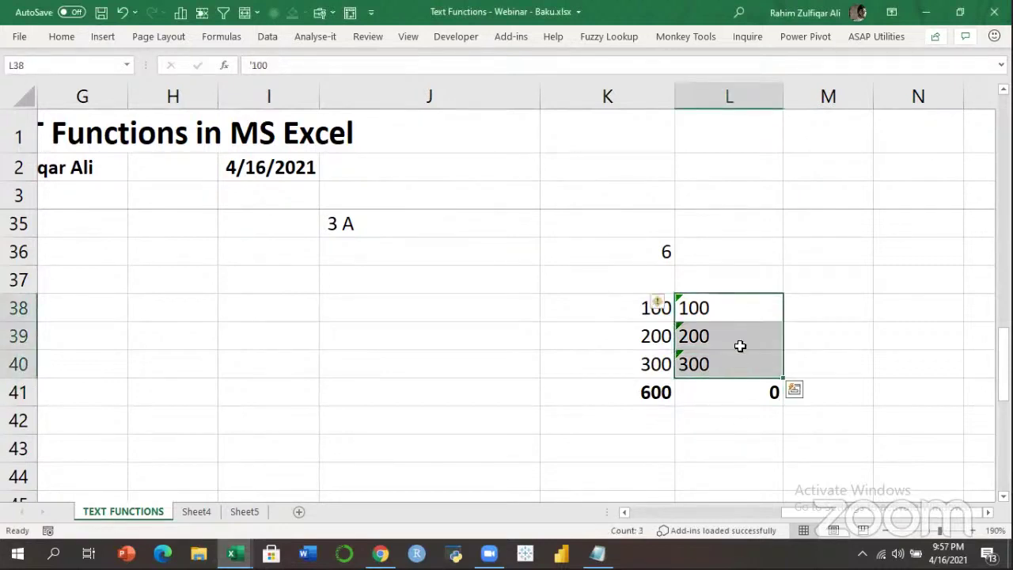
left_click(730, 309)
left_click(721, 336)
left_click(723, 364)
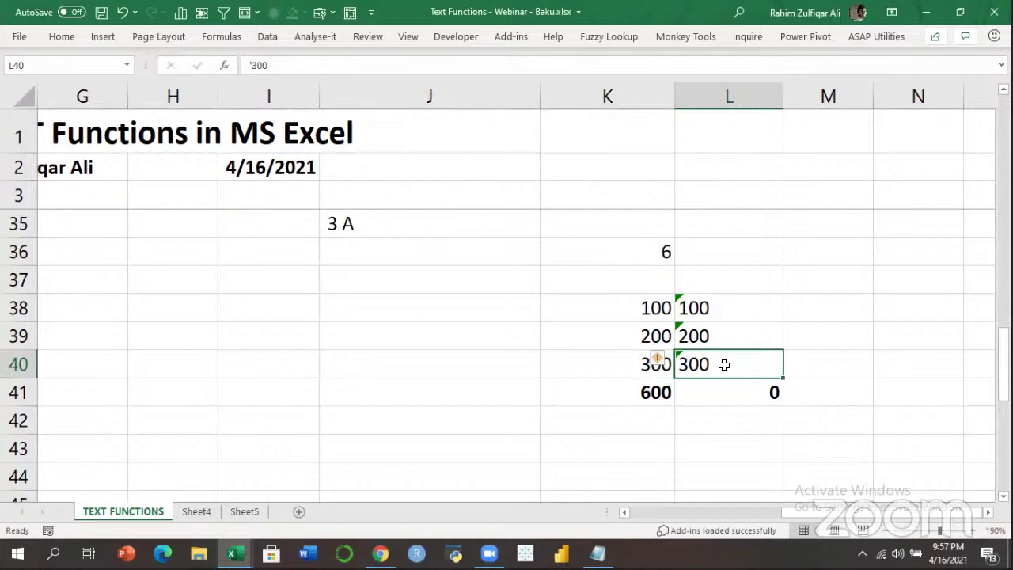
key("Left")
key("Left")
key("Up")
key("Up")
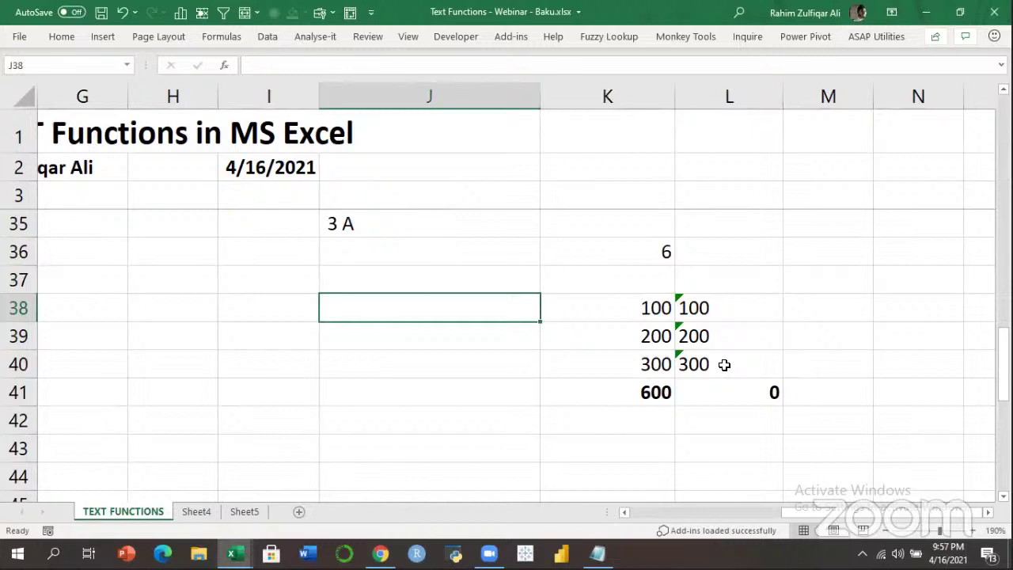
Enter =ISNUMBER(K38) in J38, which shows TRUE.
key("Right")
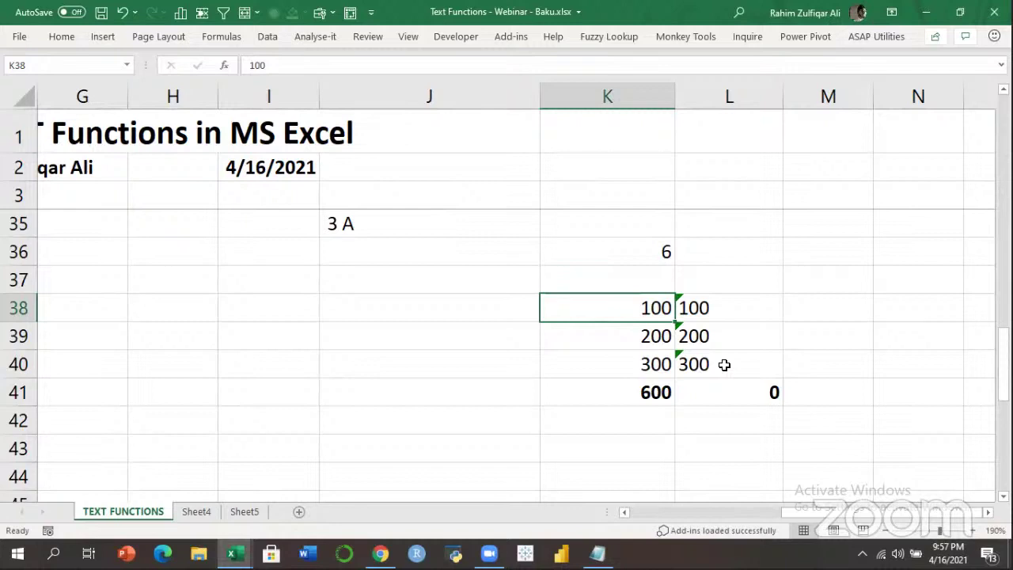
key("Left")
type("=ISNUMBER(")
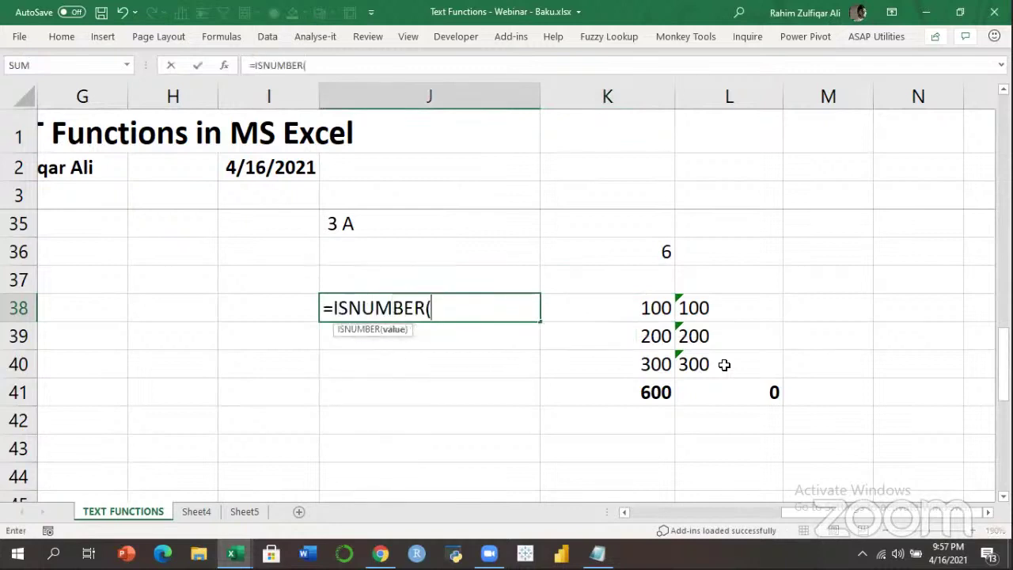
key("Right")
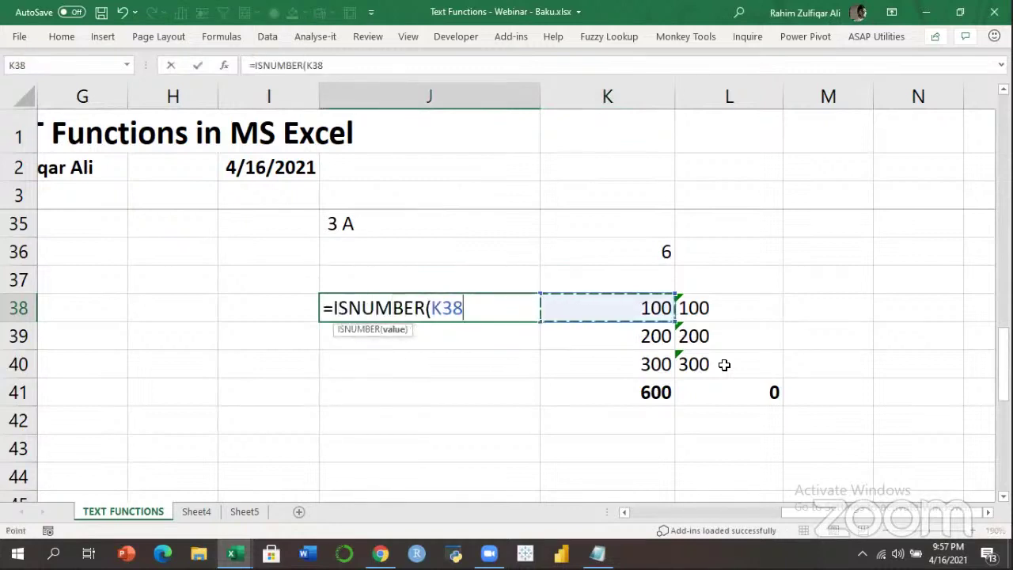
type(")")
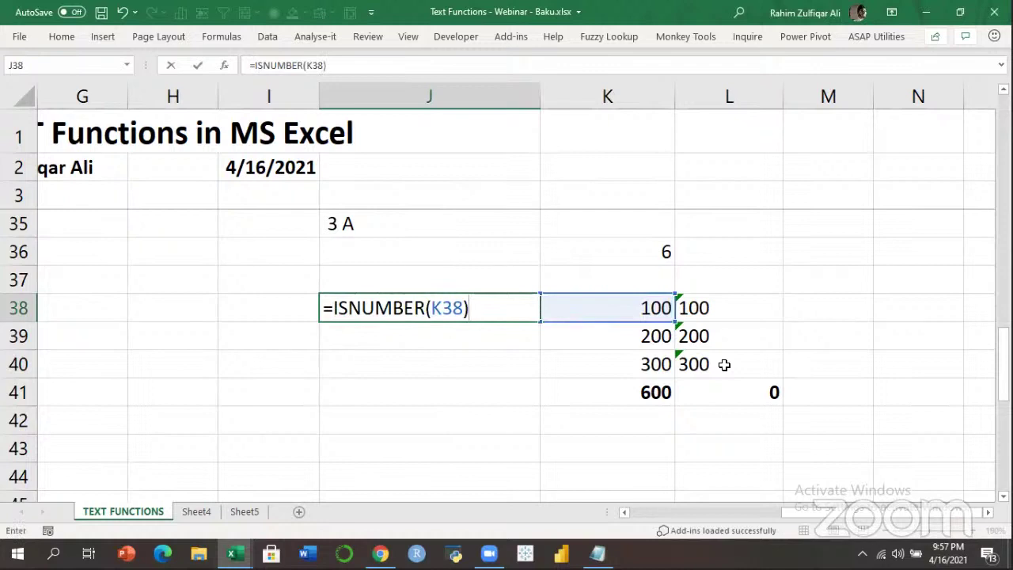
key("Return")
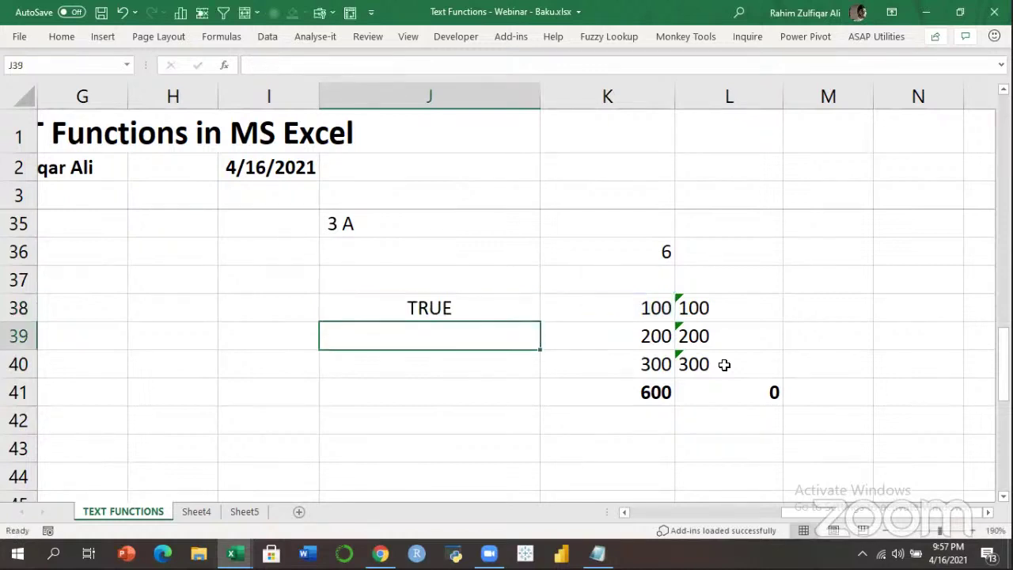
Enter =ISNUMBER(L38) in M38, which shows FALSE.
key("Right")
key("Right")
key("Right")
key("Up")
type("=")
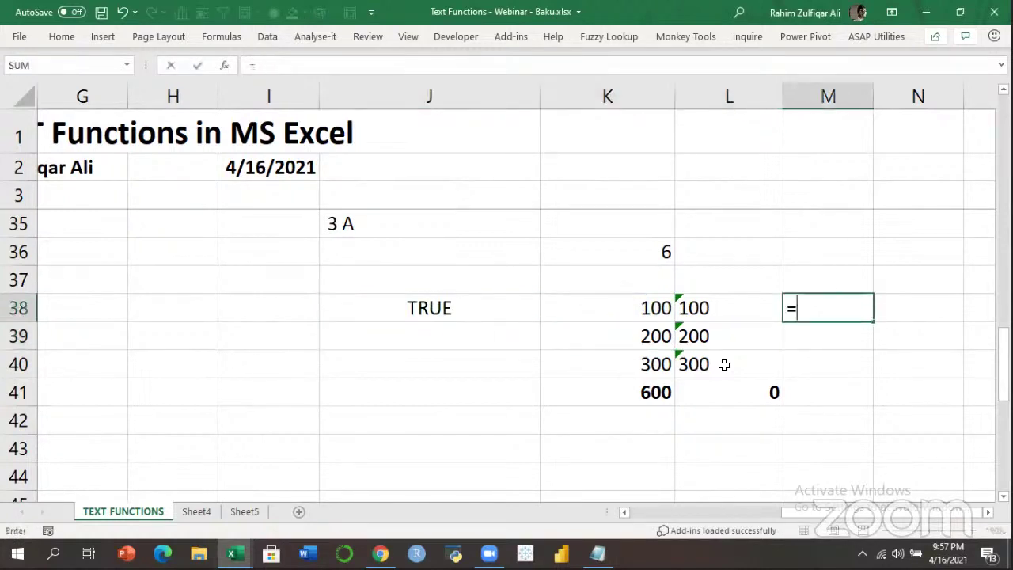
type("ISNUM")
key("Tab")
key("Left")
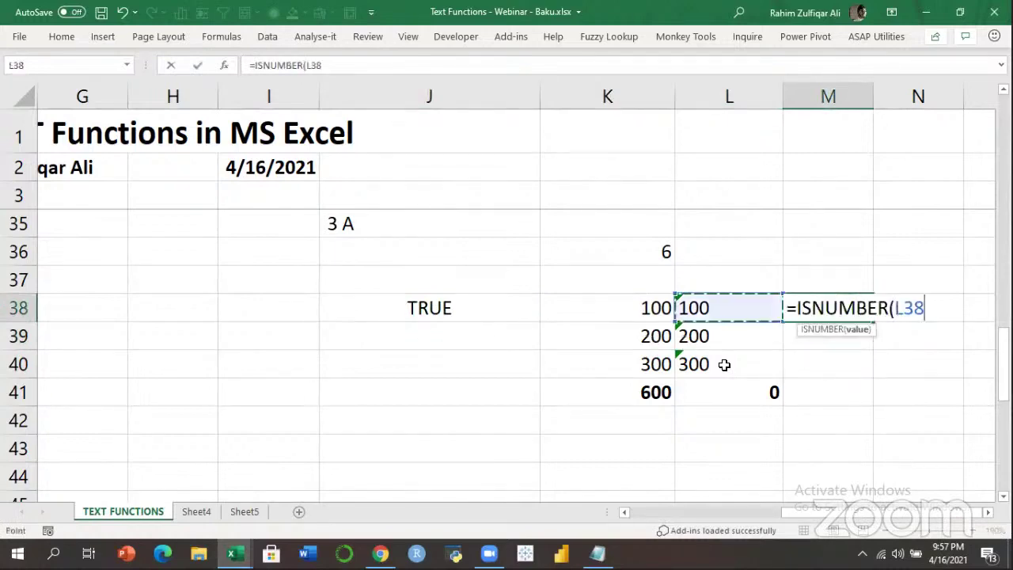
type(")")
key("Return")
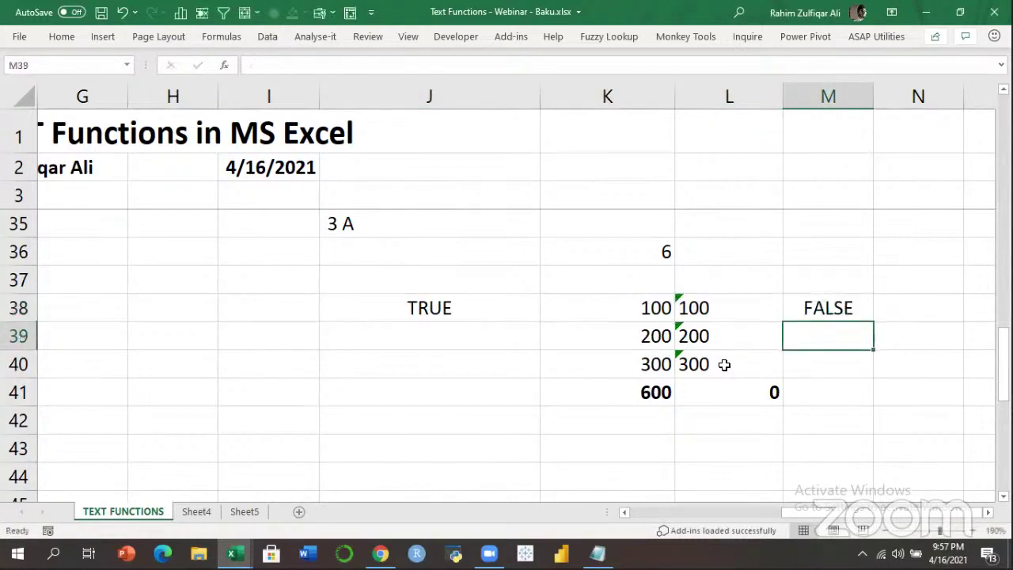
Review the M38 ISNUMBER formula and compare it with the TRUE result in J38.
key("Up")
key("F2")
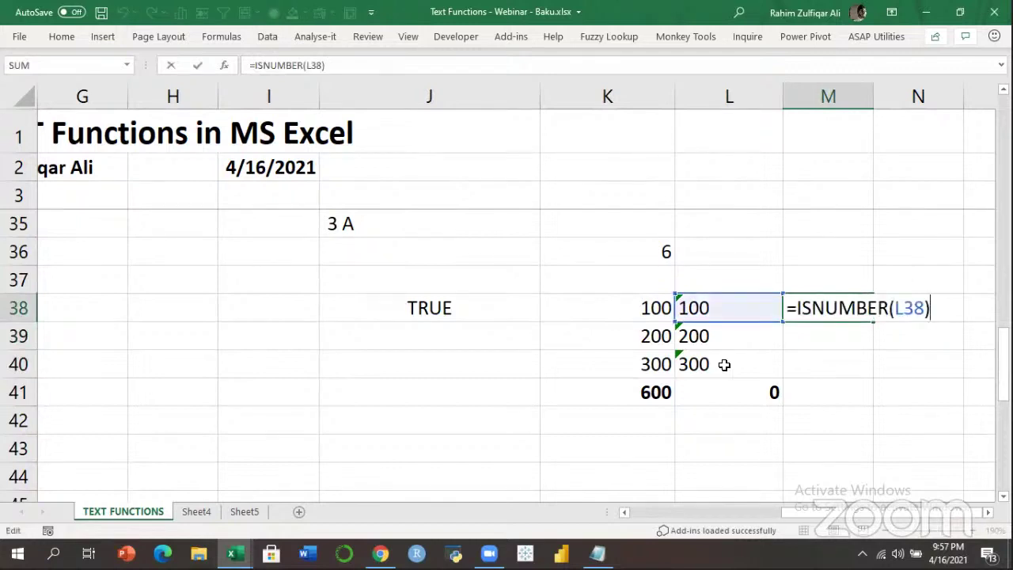
key("ctrl+Return")
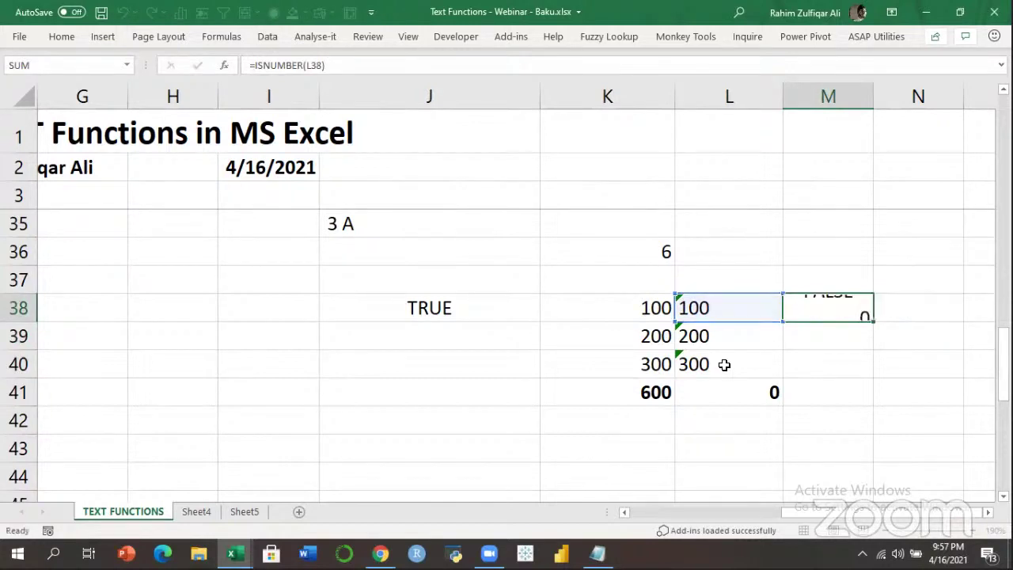
key("F2")
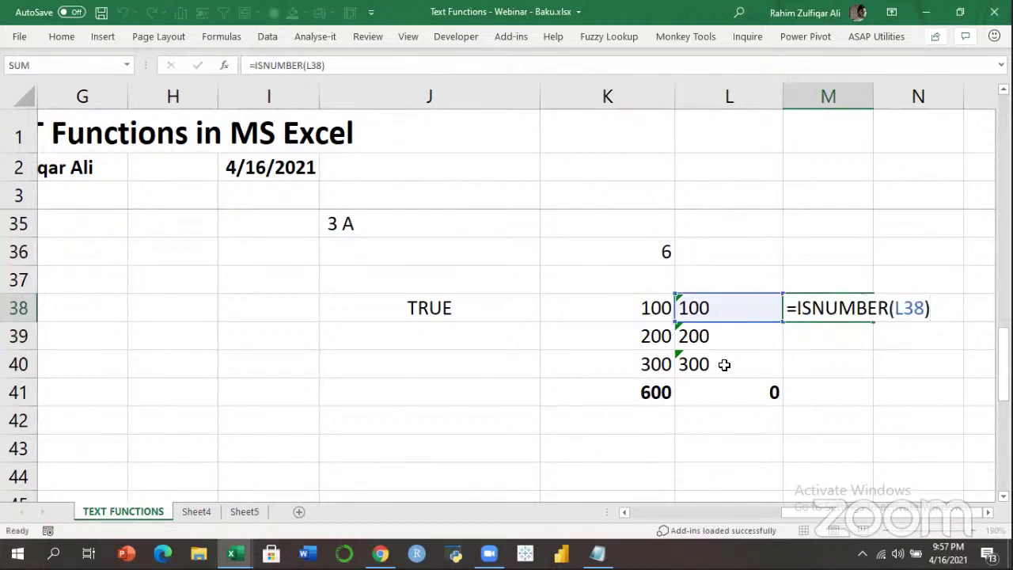
key("ctrl+Return")
key("F2")
key("Escape")
key("Left")
key("Left")
key("Left")
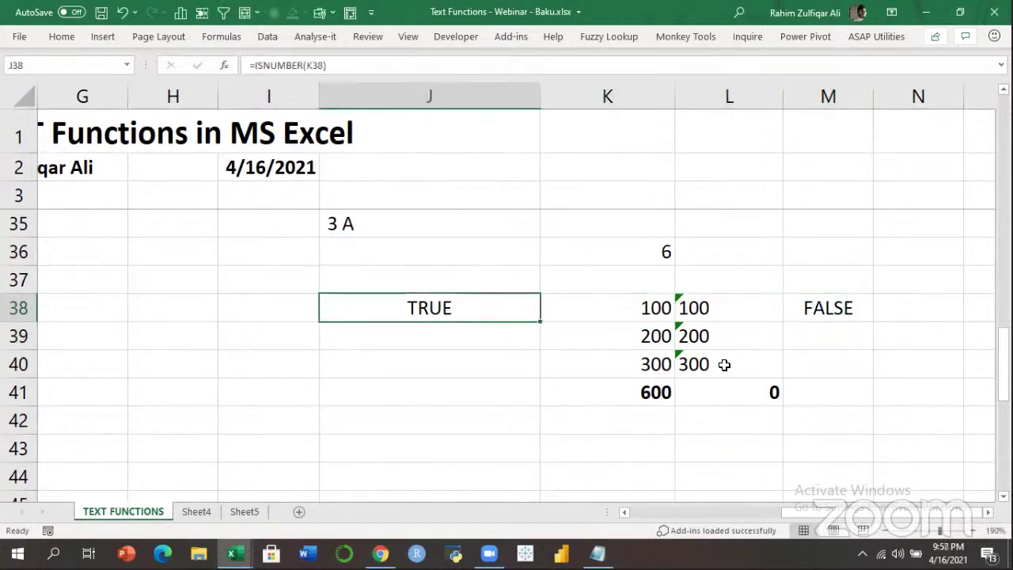
key("Right")
key("Right")
key("Right")
key("Down")
key("Down")
key("Down")
key("Left")
key("Up")
key("Up")
key("Up")
key("Right")
Enter =VALUE(L38) in M38 and fill it down to M40.
type("=")
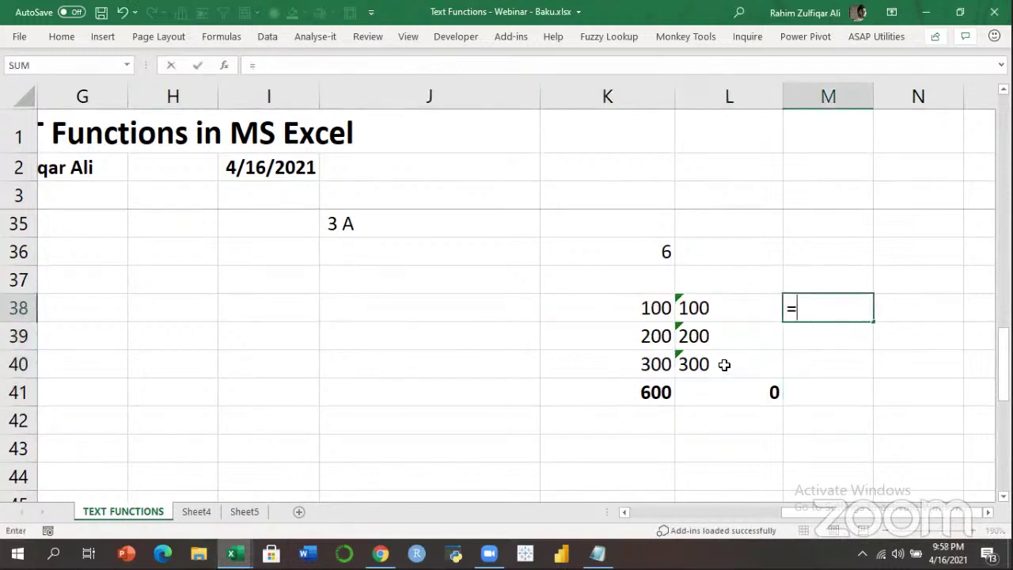
type("VSL")
key("BackSpace")
key("BackSpace")
type("AL")
key("Tab")
key("Left")
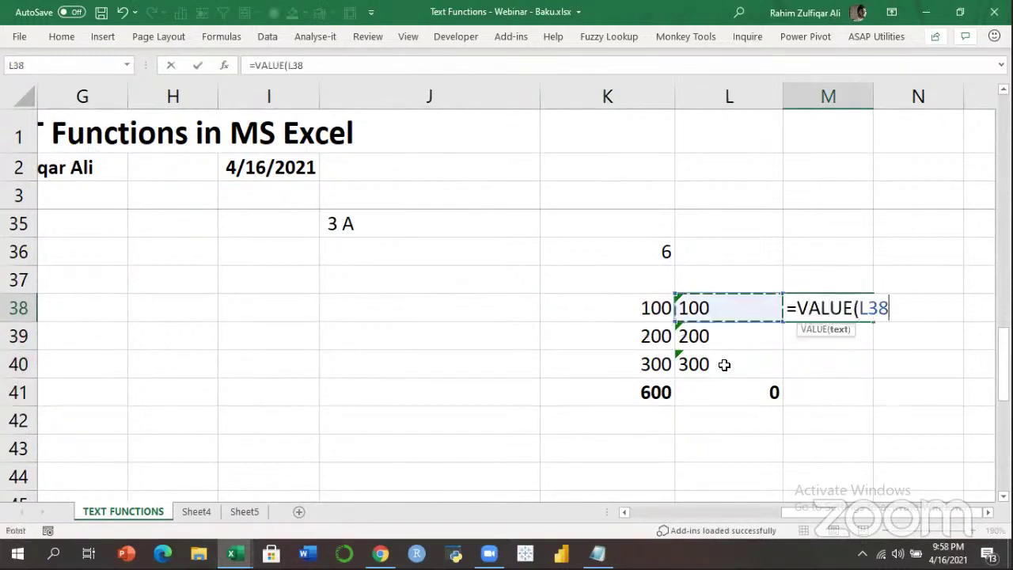
type(")")
key("ctrl+Return")
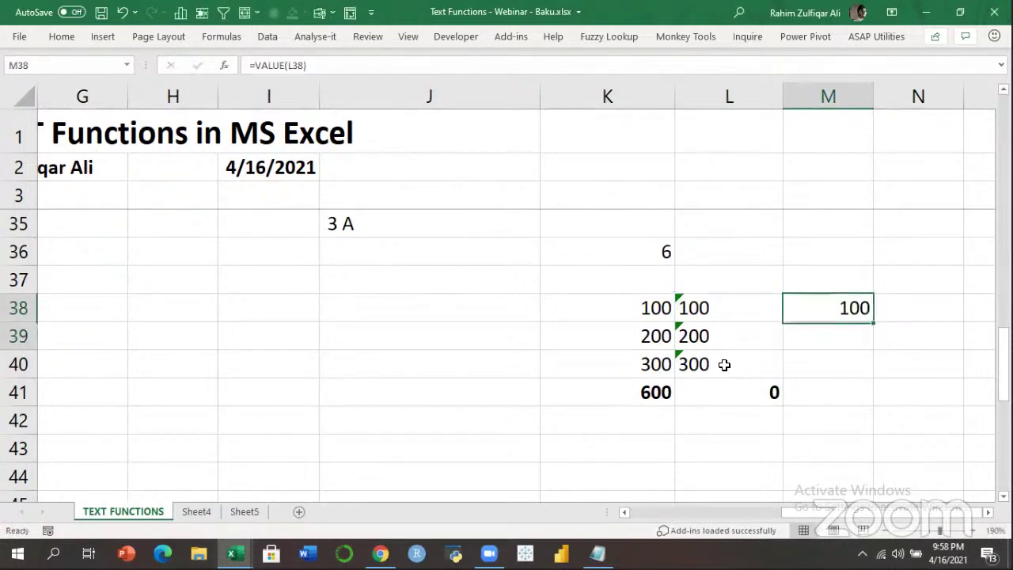
key("shift+Down")
key("shift+Down")
key("ctrl+d")
AutoSum M38:M40 into M41 and bold the 600 total.
key("Left")
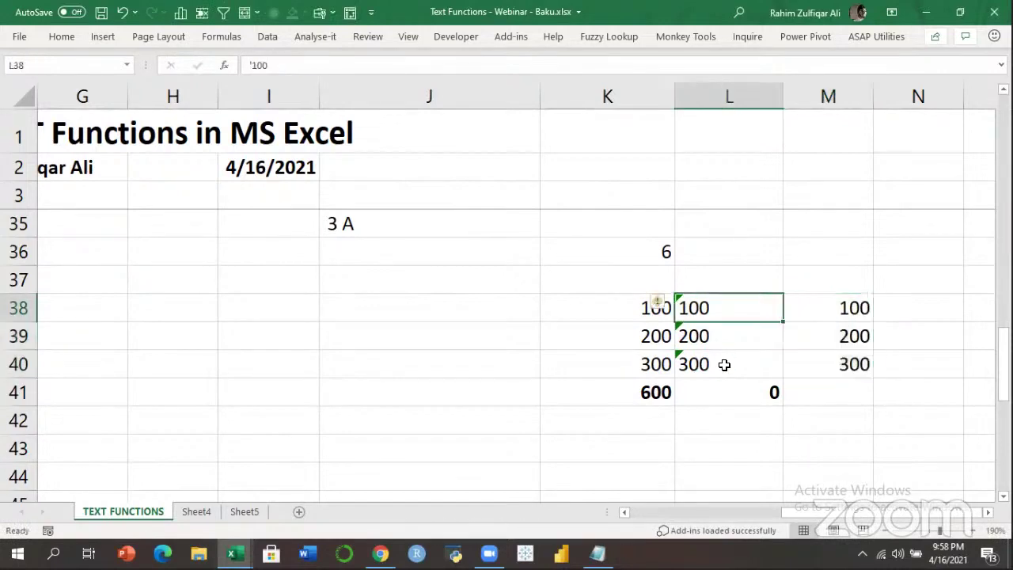
key("shift+Down")
key("shift+Down")
key("Right")
key("shift+Down")
key("shift+Down")
key("Down")
key("Down")
key("Down")
key("alt+equal")
key("Return")
key("Up")
key("ctrl+b")
Review the M41 SUM and M38 VALUE formulas and check the 600 total.
key("F2")
key("Escape")
key("Up")
key("Up")
key("Up")
key("F2")
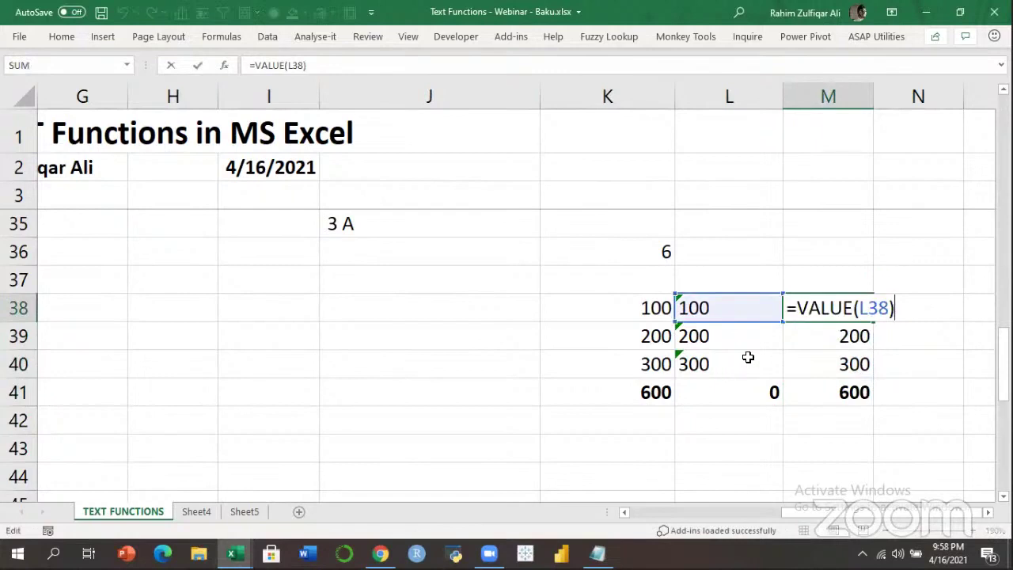
key("Escape")
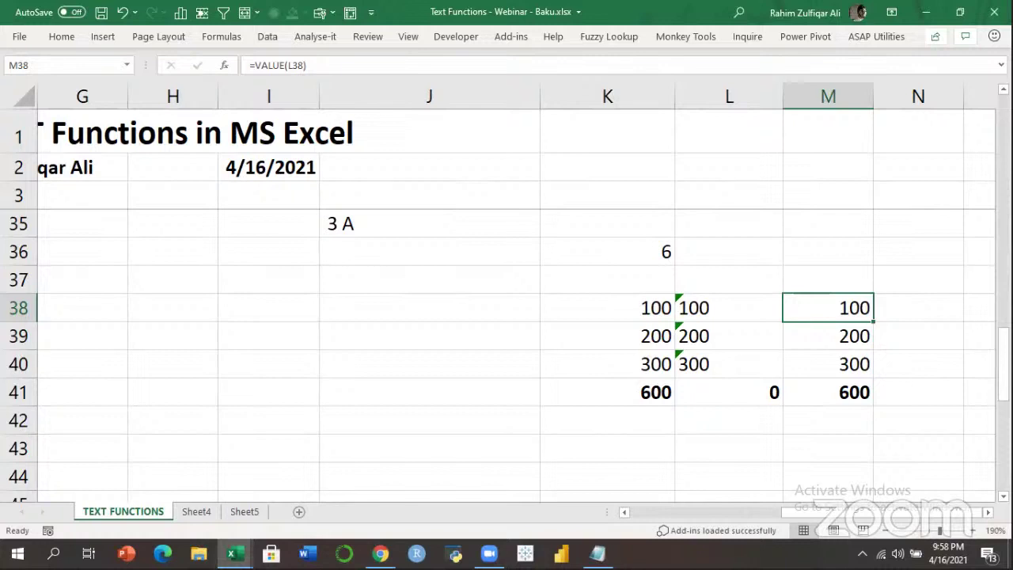
key("ctrl+Home")
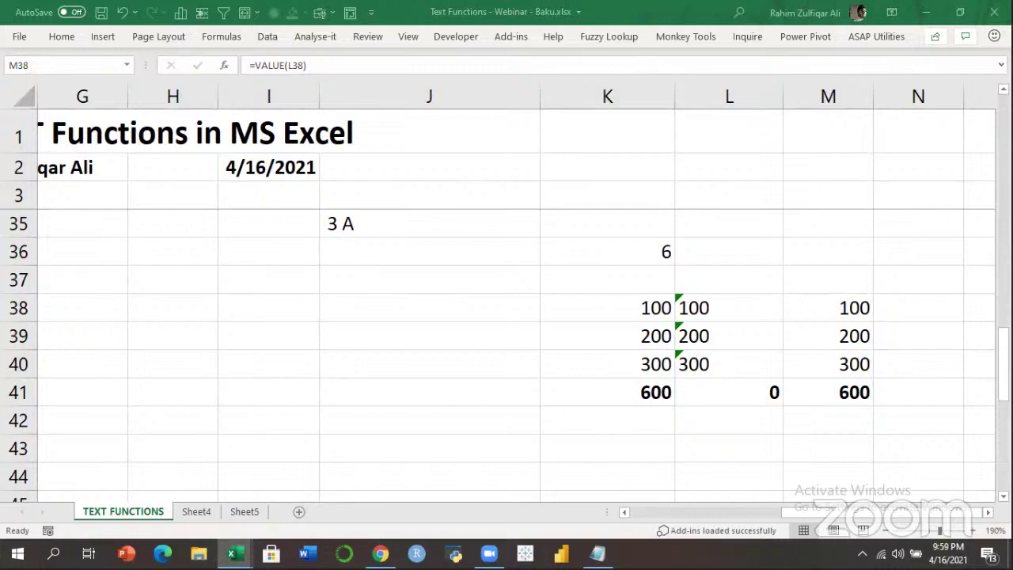
left_click(823, 388)
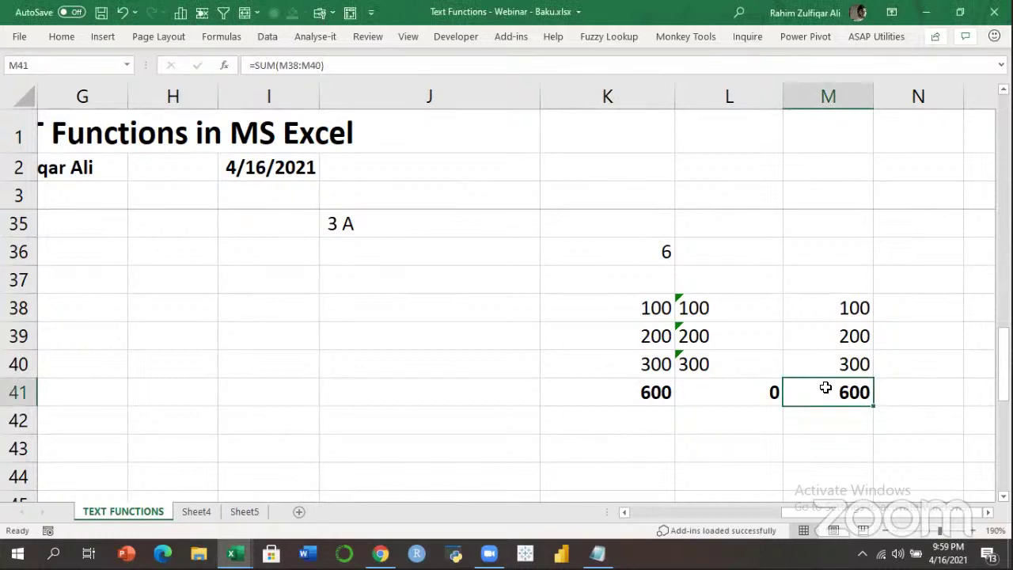
AutoFit column F so the Transformation heading displays in full.
key("Up")
key("Up")
key("Up")
key("Left")
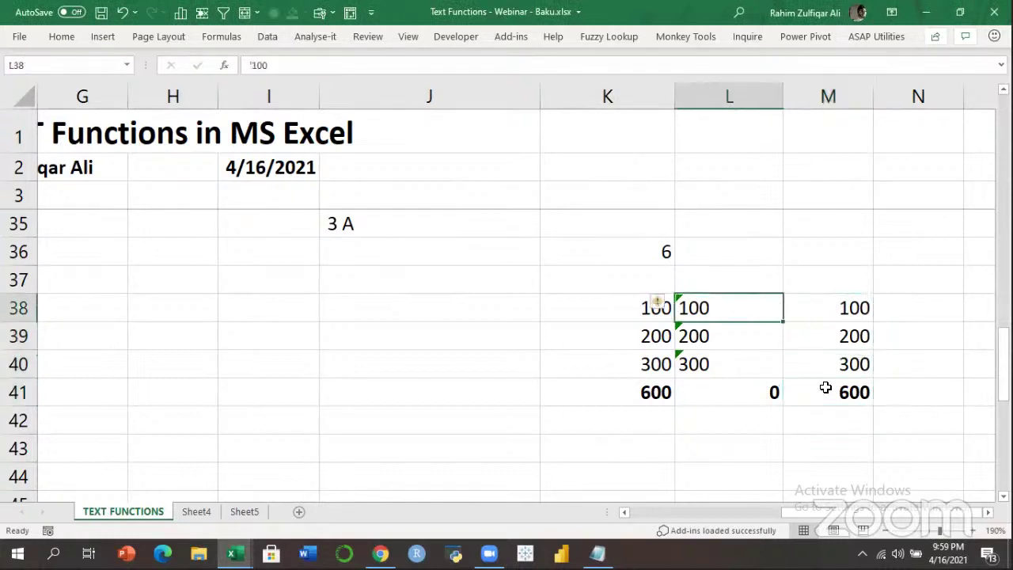
key("Down")
key("Right")
key("Left")
key("Left")
key("Left")
key("Left")
key("Left")
key("Left")
key("Left")
key("Left")
key("Left")
key("Left")
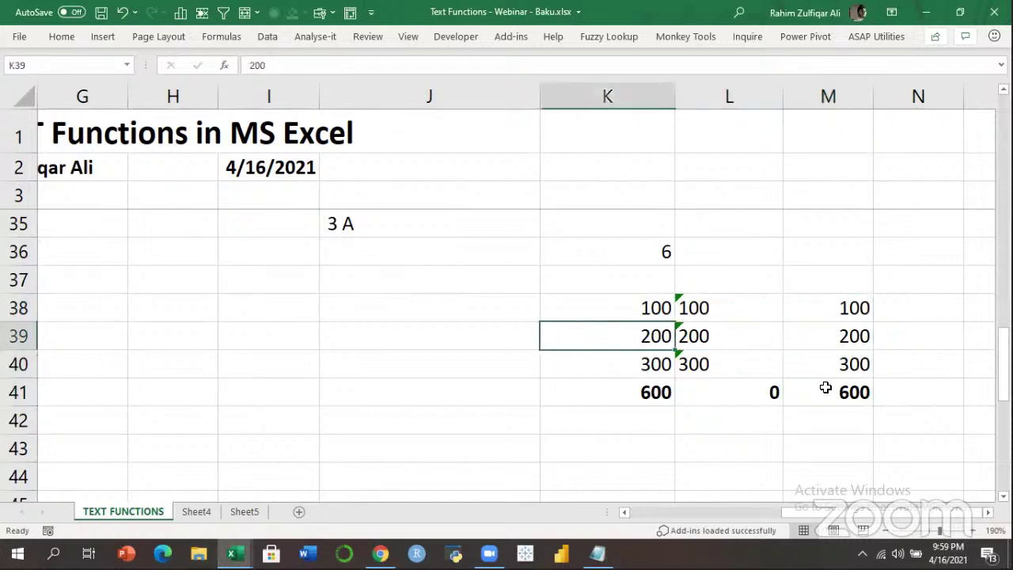
key("Left")
key("Left")
key("Right")
key("Right")
key("Right")
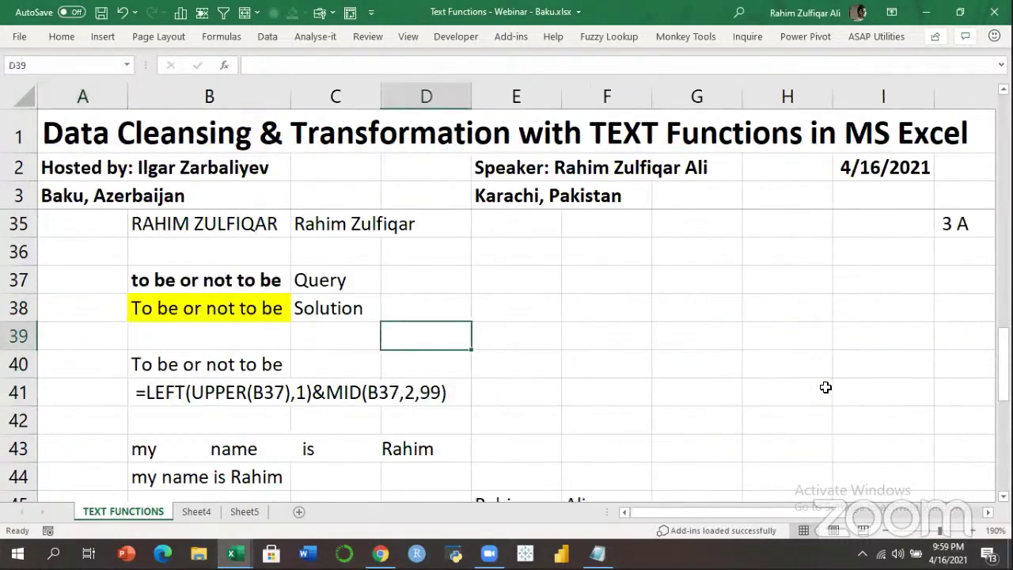
key("Down")
key("Down")
key("Down")
key("Down")
key("Down")
key("Down")
key("Down")
key("Down")
key("Down")
key("Down")
key("Down")
key("Down")
key("Down")
key("Down")
key("Down")
key("Down")
key("Down")
key("Down")
key("Right")
key("Right")
key("Right")
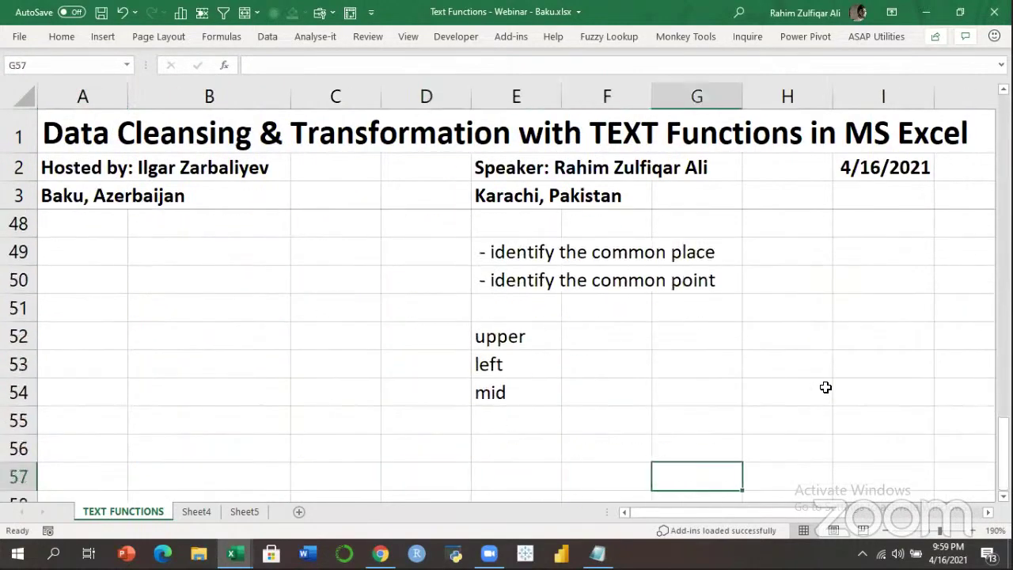
key("Up")
key("Up")
key("Up")
key("Up")
key("Up")
key("Up")
key("Up")
key("Up")
key("Up")
key("Up")
key("Up")
key("Up")
key("Up")
key("Up")
key("Up")
key("Up")
key("Up")
key("Up")
key("Up")
key("Up")
key("Up")
key("Up")
key("Up")
key("Up")
key("Up")
key("Up")
key("Up")
key("Up")
key("Up")
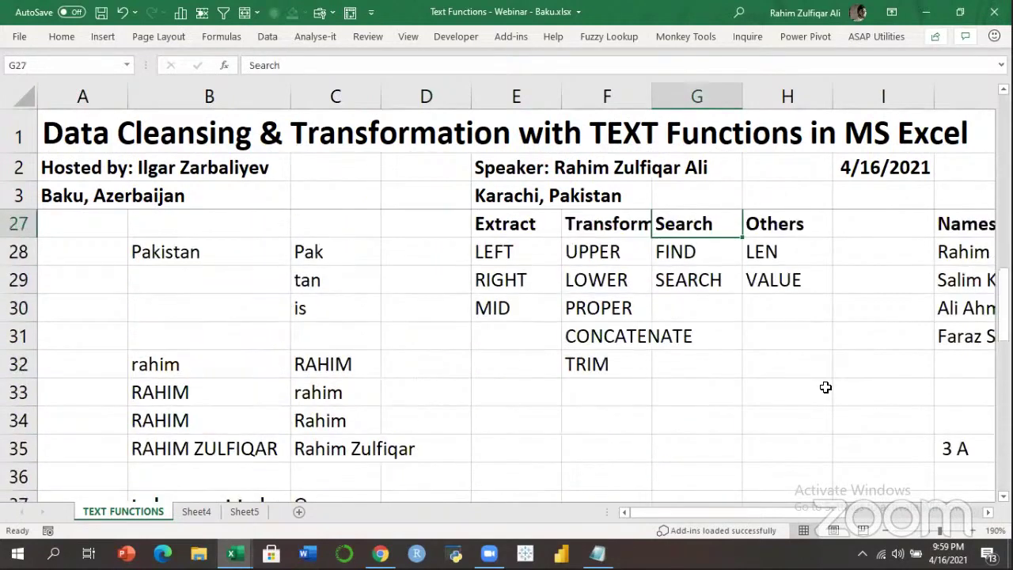
key("Right")
key("Up")
key("Up")
key("Down")
key("Down")
key("Left")
key("Left")
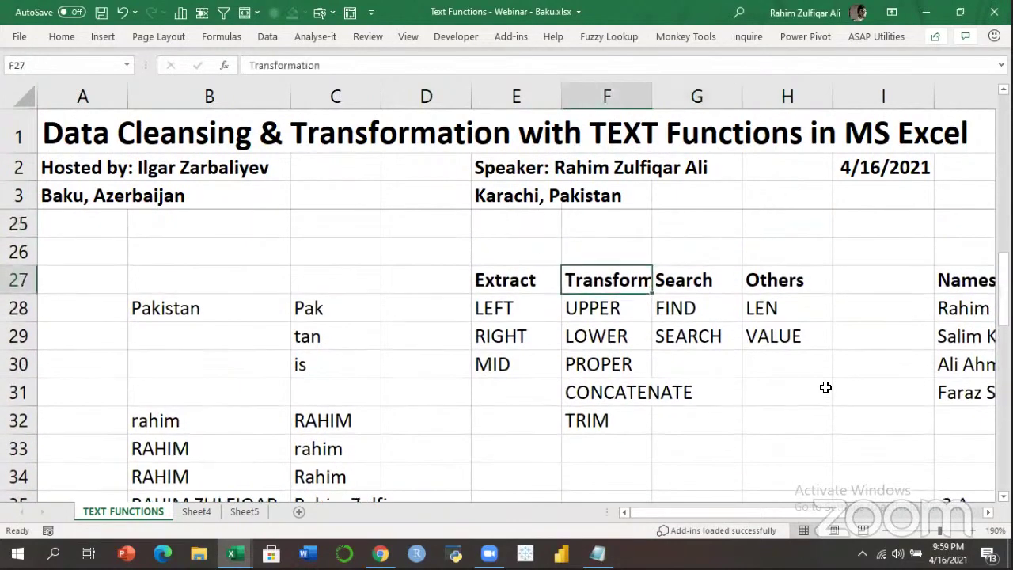
double_click(652, 99)
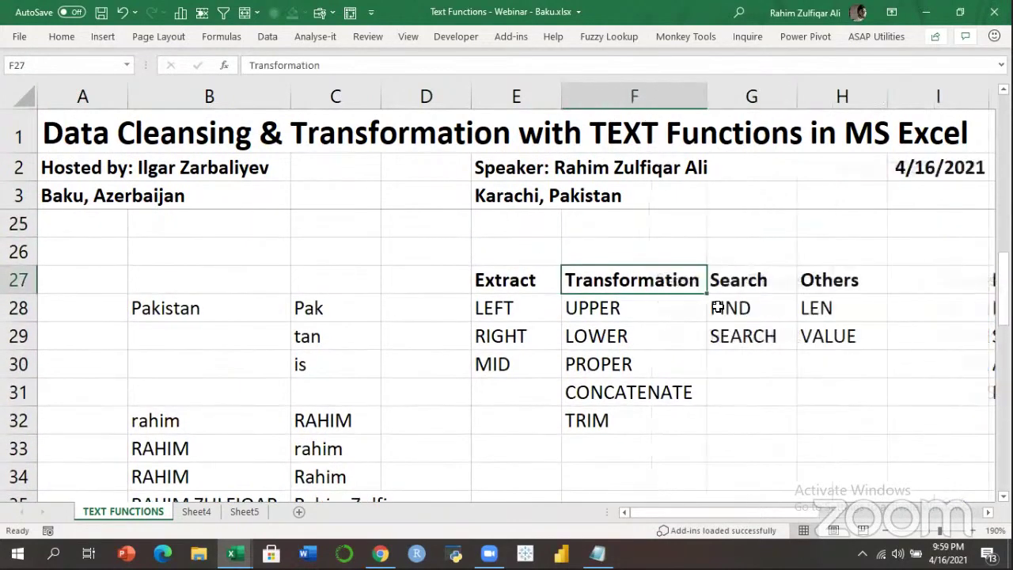
Select the function-name table, then scroll right to show the name columns.
key("Down")
key("Down")
key("Up")
key("Left")
left_click_drag(516, 308, 830, 420)
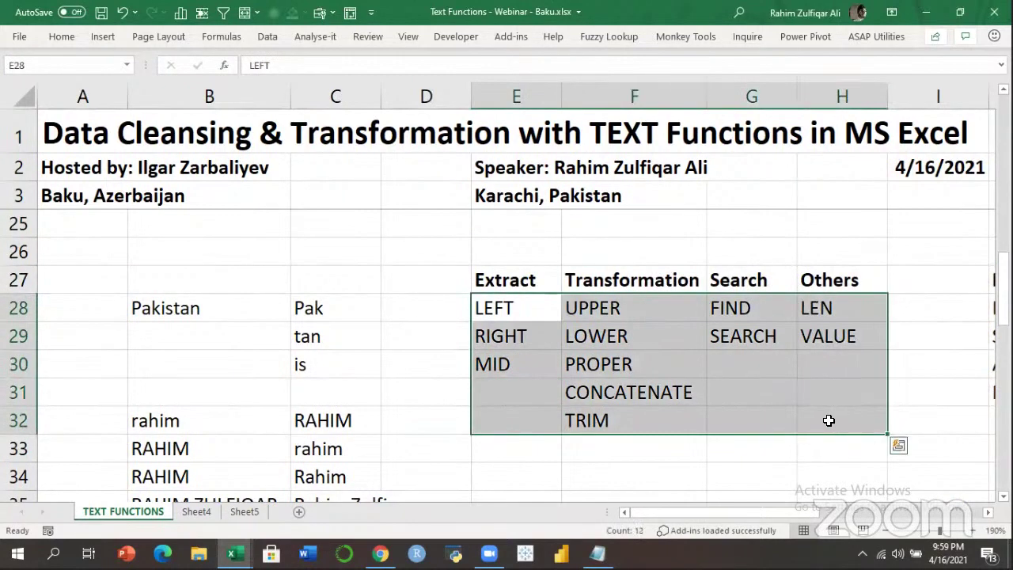
left_click(679, 420)
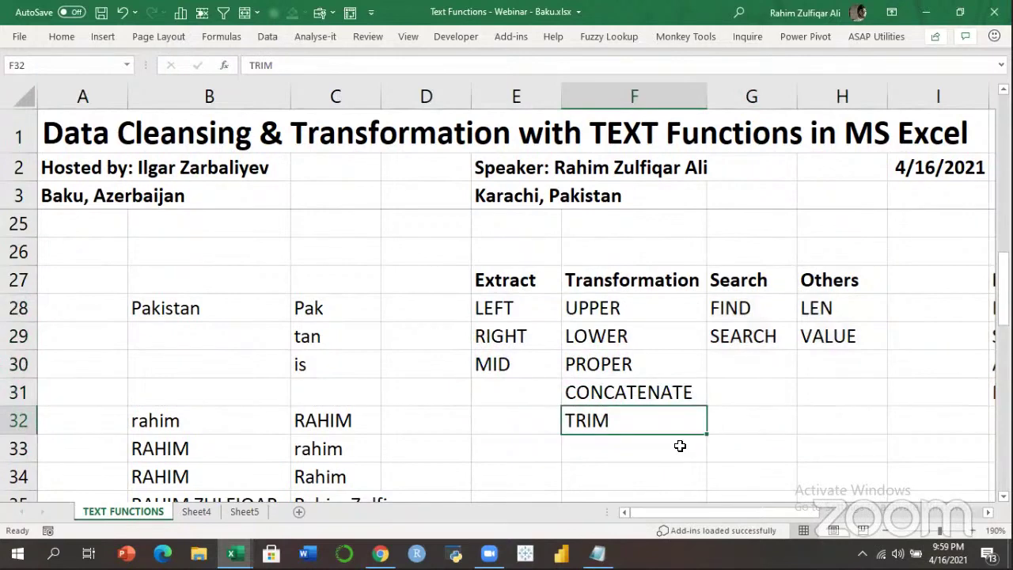
left_click(680, 446)
mouse_move(787, 511)
left_mouse_down()
mouse_move(839, 511)
mouse_move(772, 515)
left_mouse_up()
left_click(988, 513)
Enter bold labels SUBSTITUTE in O27 and REPLACE in O28.
left_click(766, 282)
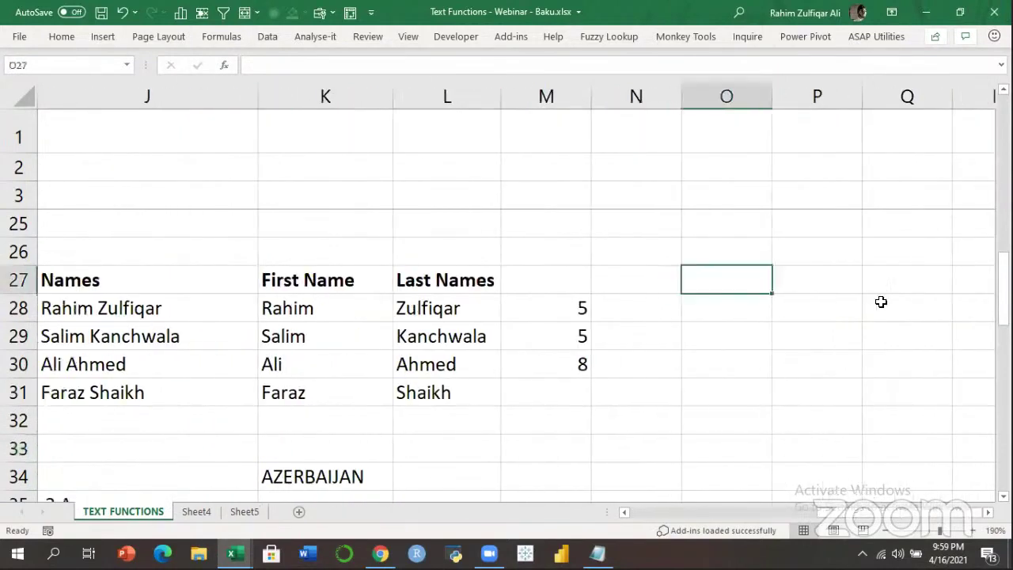
type("SU")
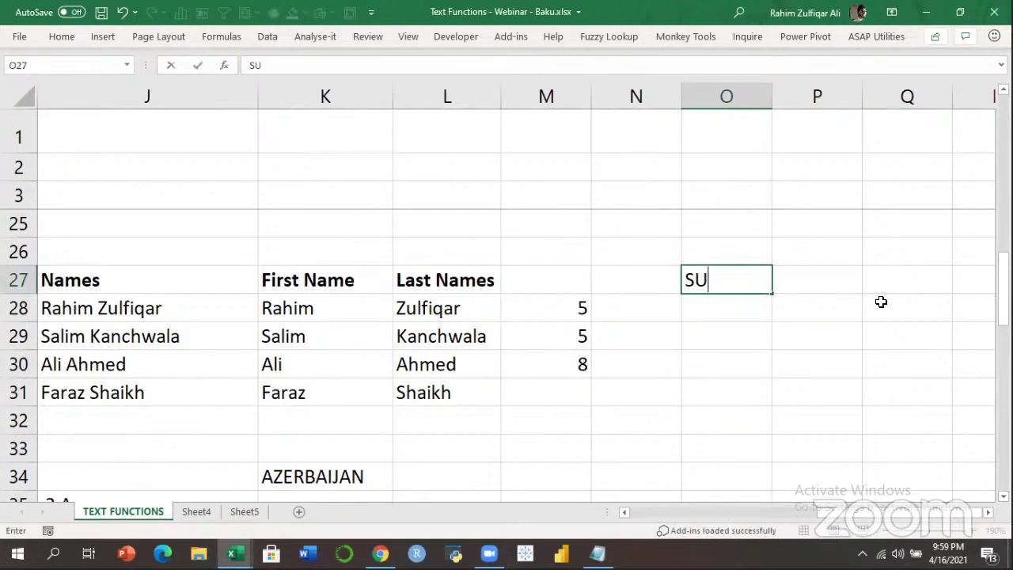
type("BSTITUTE")
key("Return")
key("Up")
key("ctrl+b")
key("Down")
type("REPLACE")
key("Return")
key("Up")
key("ctrl+b")
key("Right")
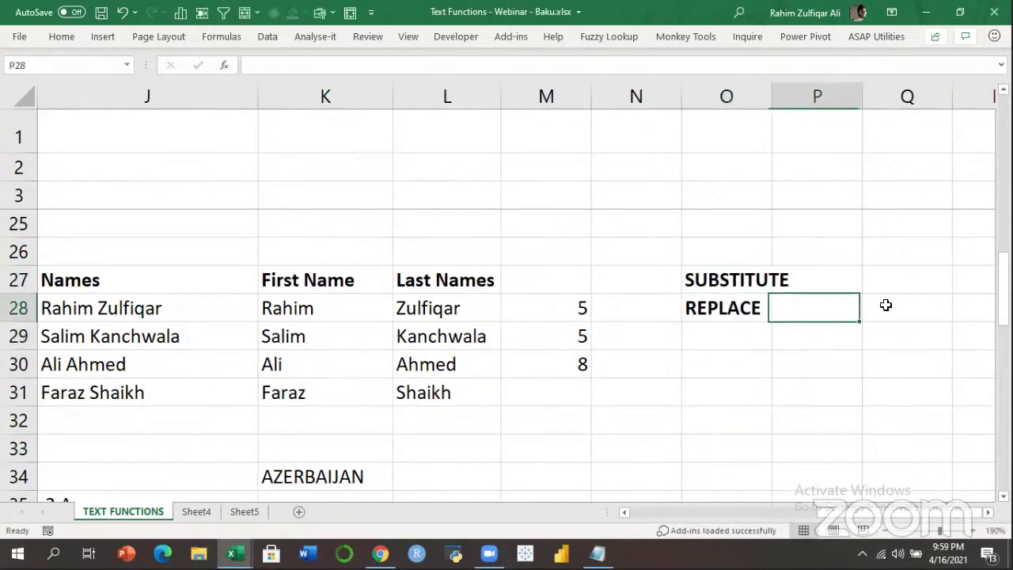
key("Up")
key("Left")
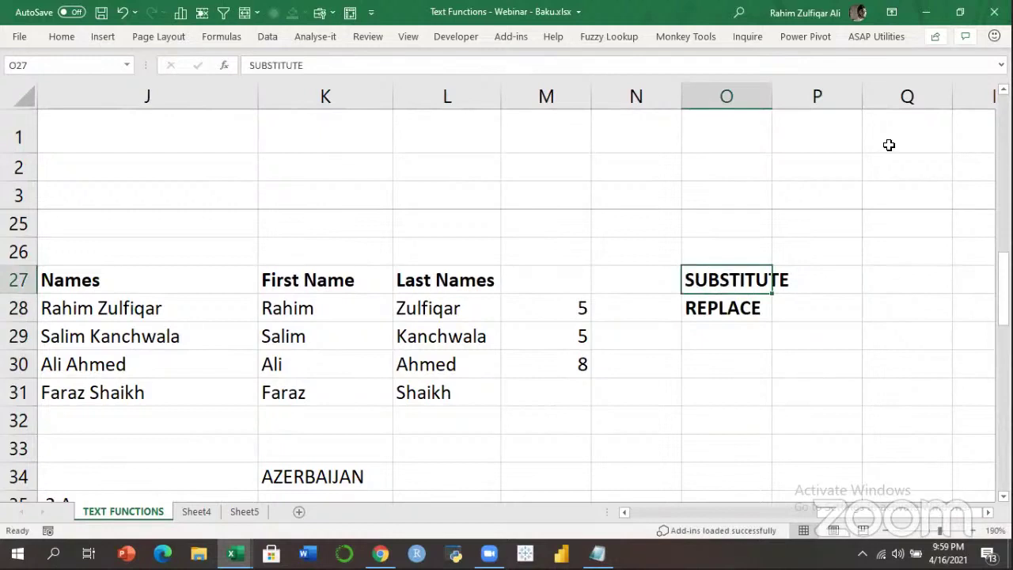
AutoFit column O so the SUBSTITUTE label fits.
key("alt+h")
key("o")
key("i")
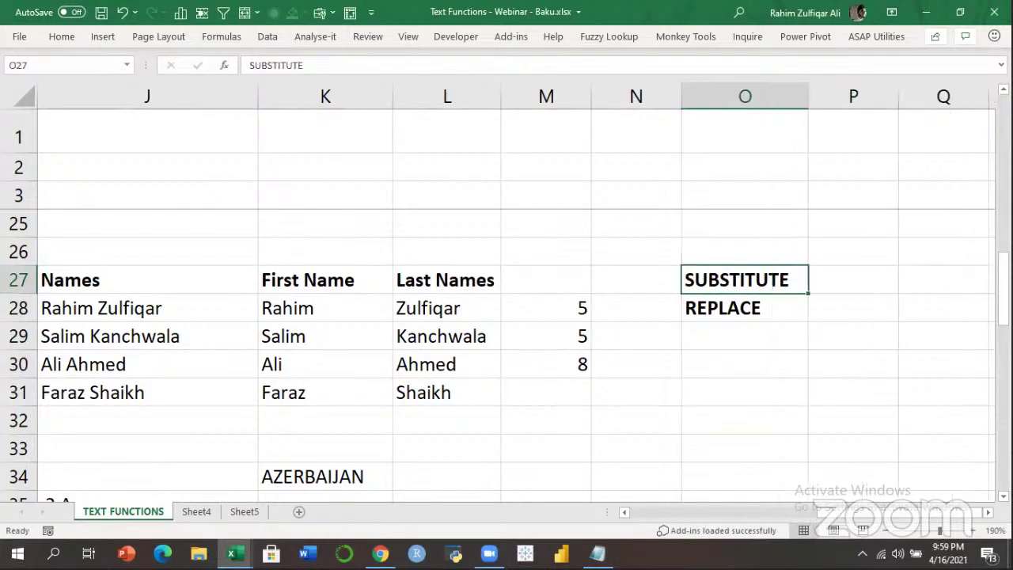
scroll(475, 314, "right", 3)
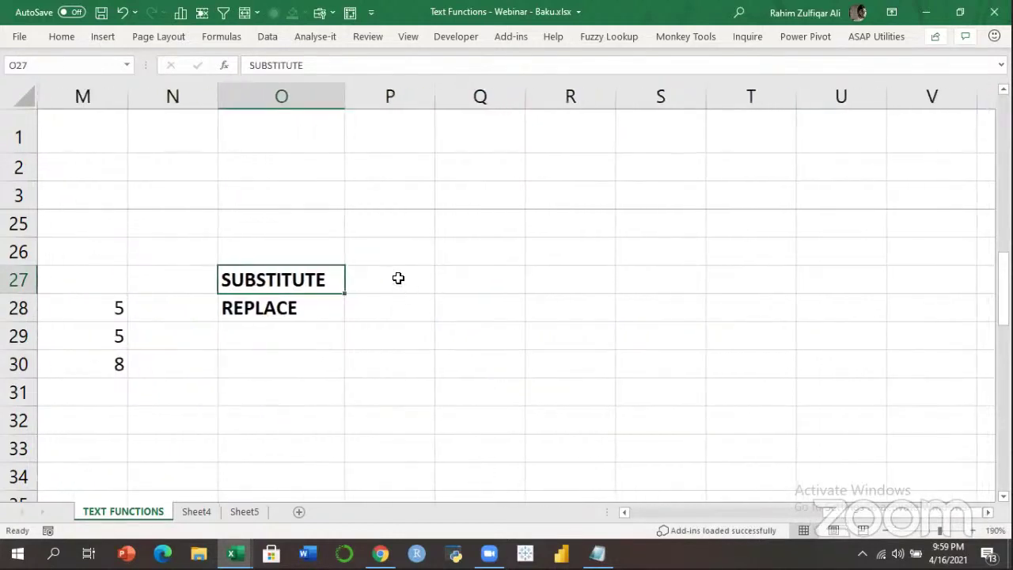
left_click(399, 278)
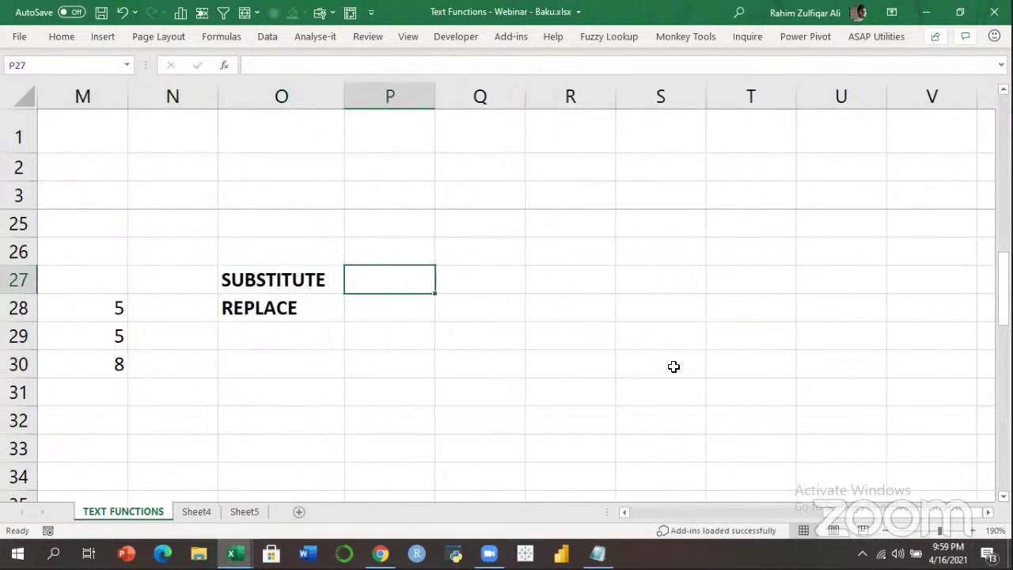
key("Left")
key("Down")
key("Up")
key("Right")
Enter Pakistan in P27 and fill it down into P28 with Ctrl+D.
type("Pakistan")
key("Return")
type("p")
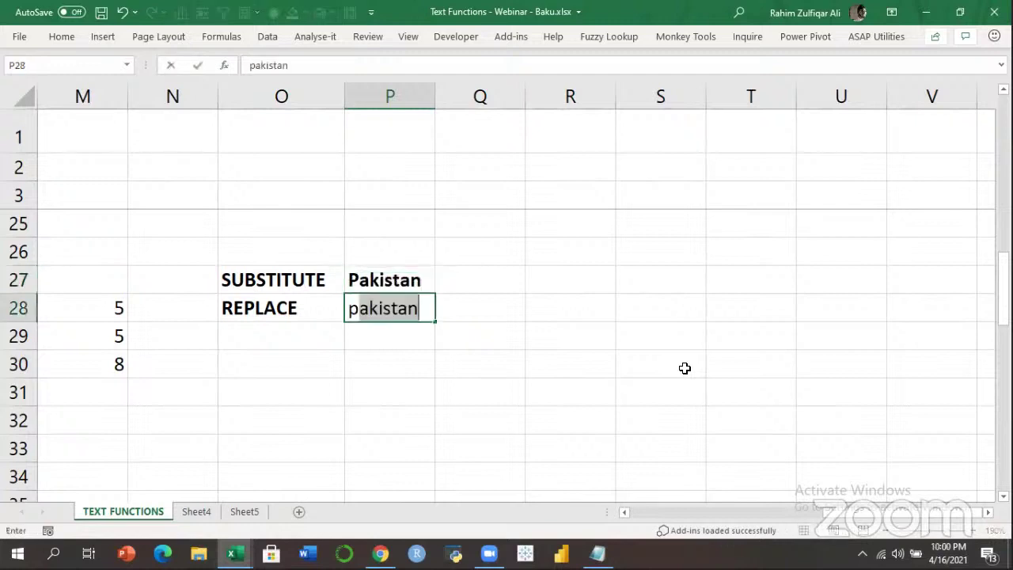
key("BackSpace")
key("BackSpace")
key("shift+Up")
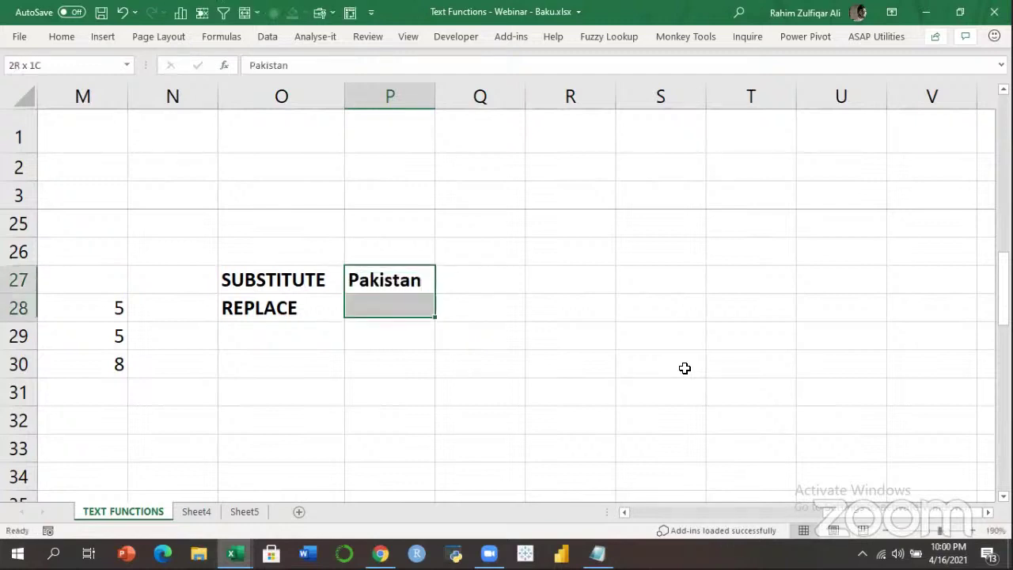
key("ctrl+d")
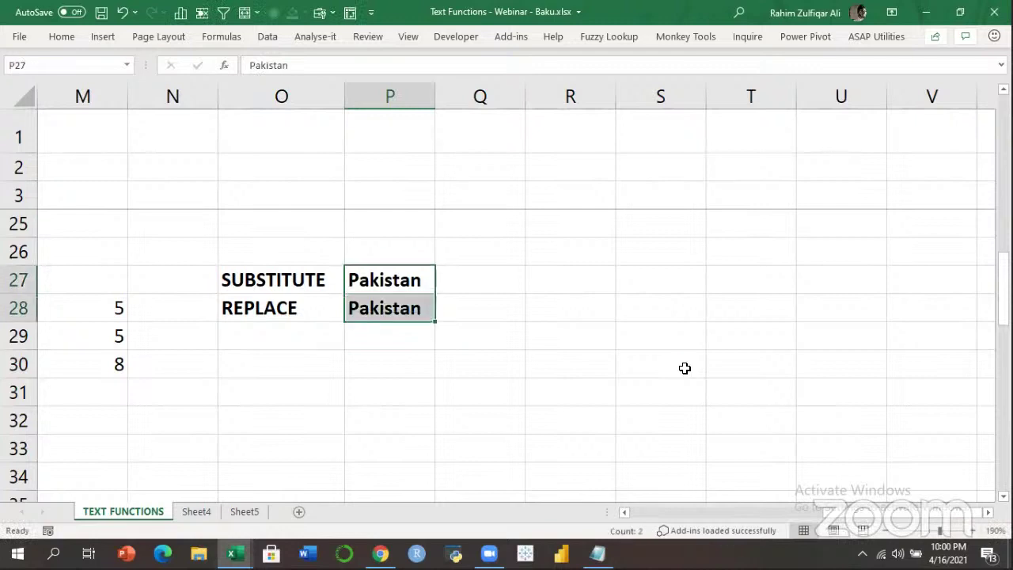
key("ctrl+b")
Add the headings Word in P26 and Convert in Q26.
key("Right")
key("Up")
key("Left")
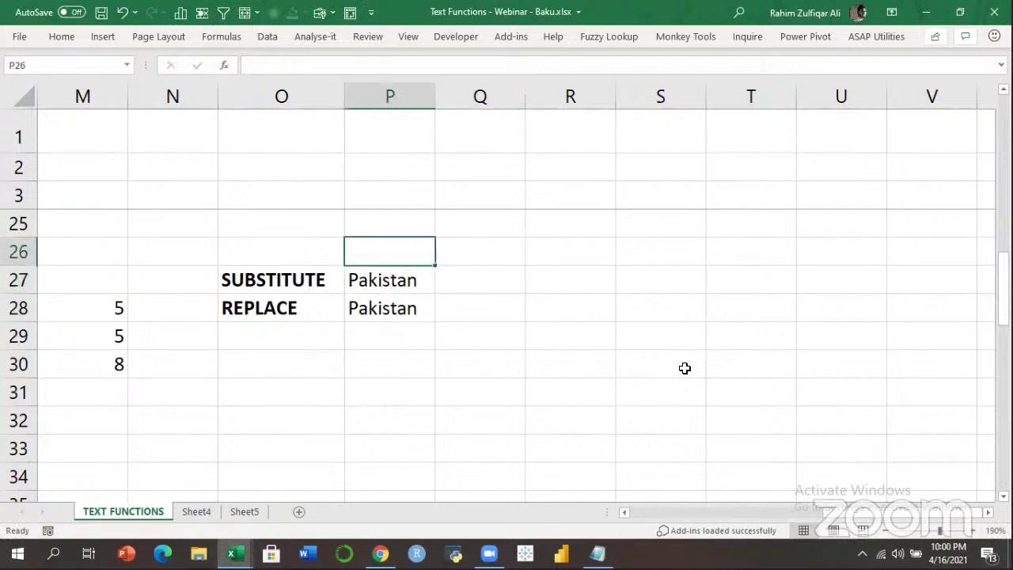
type("Word")
key("Tab")
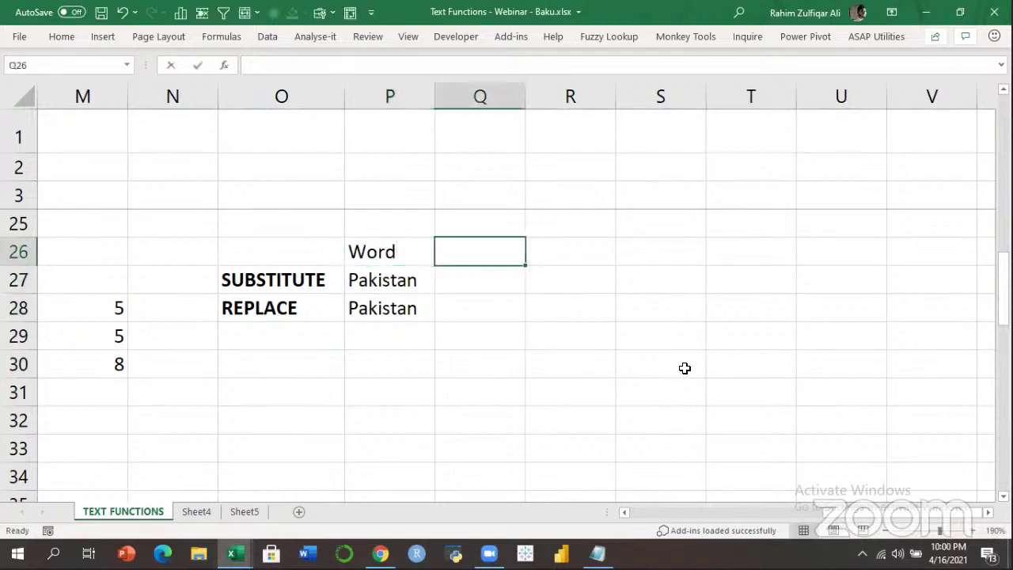
type("Convert")
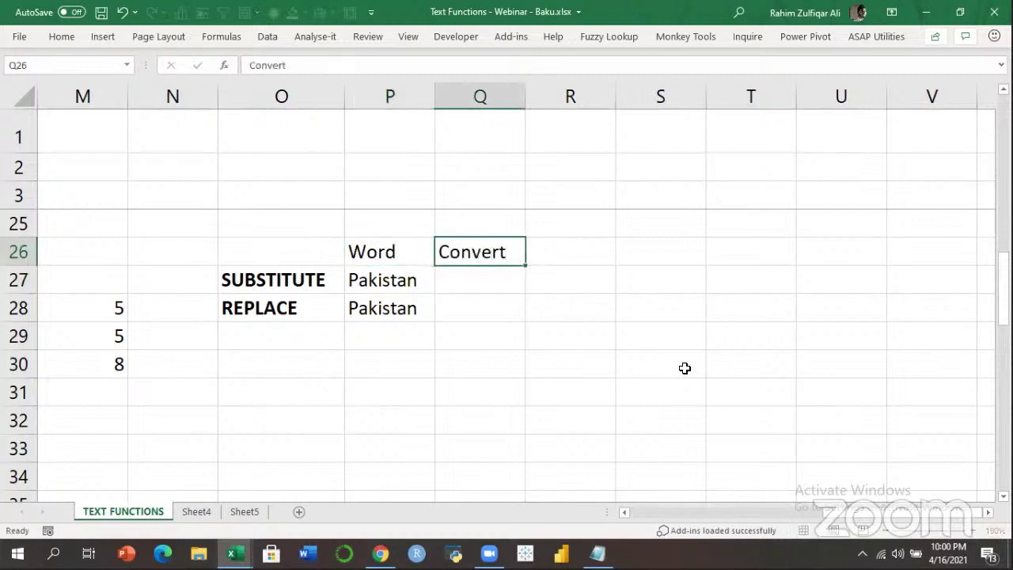
key("Down")
Enter Pakis in Q27 and fill it down into Q28 with Ctrl+D.
key("Right")
key("Left")
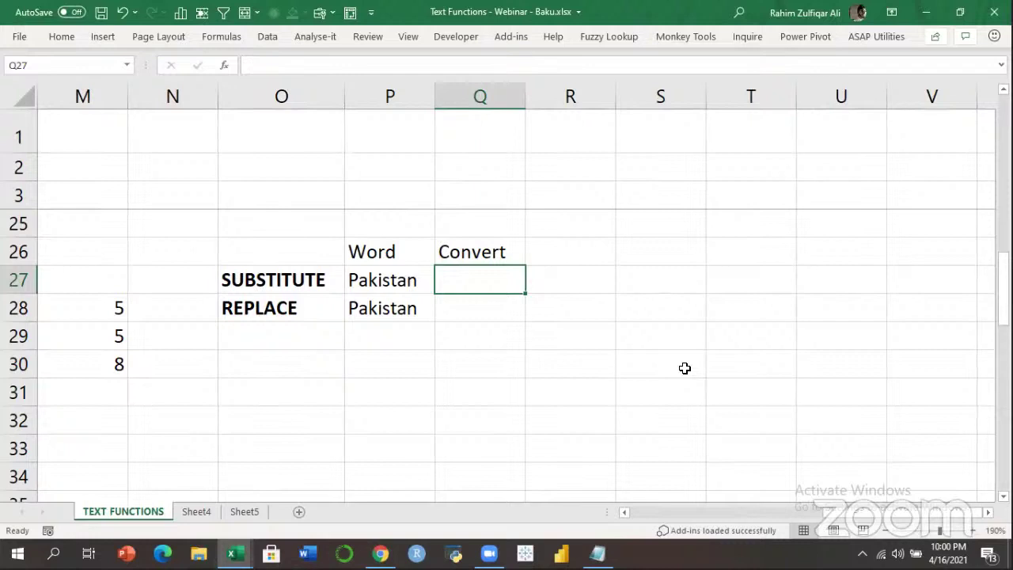
type("Pakis")
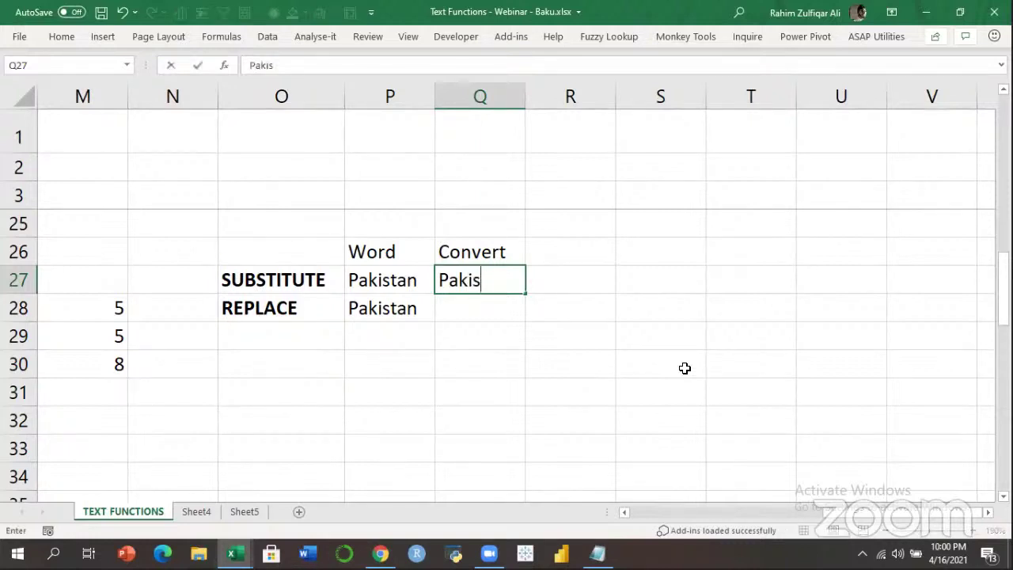
key("ctrl+Return")
key("shift+Down")
key("ctrl+d")
key("Right")
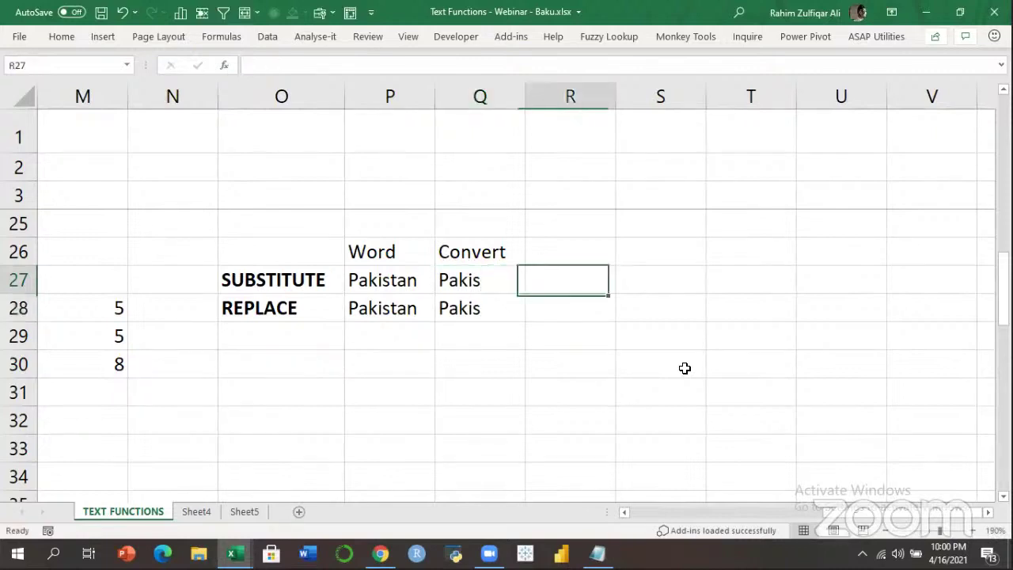
key("Up")
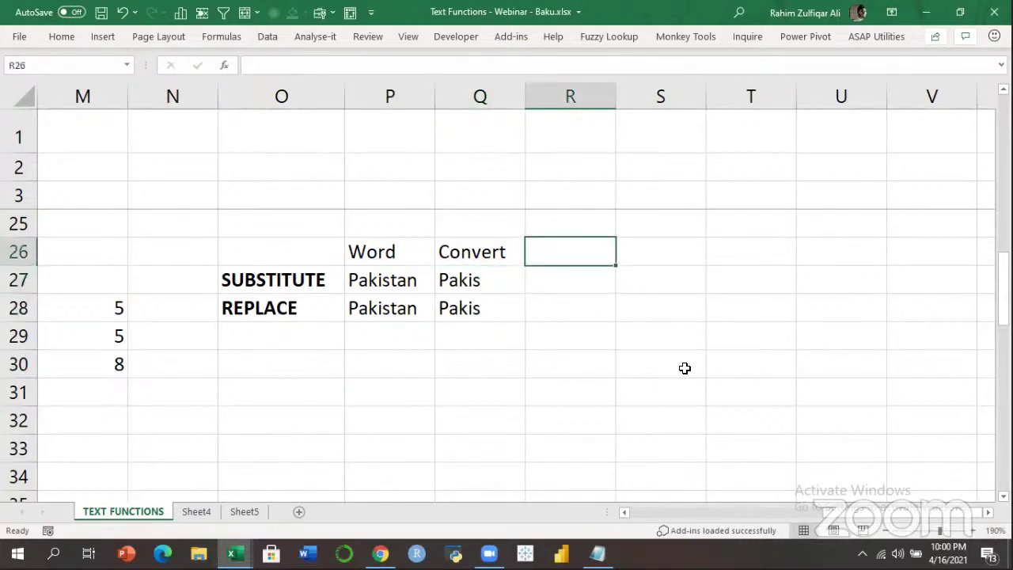
key("Left")
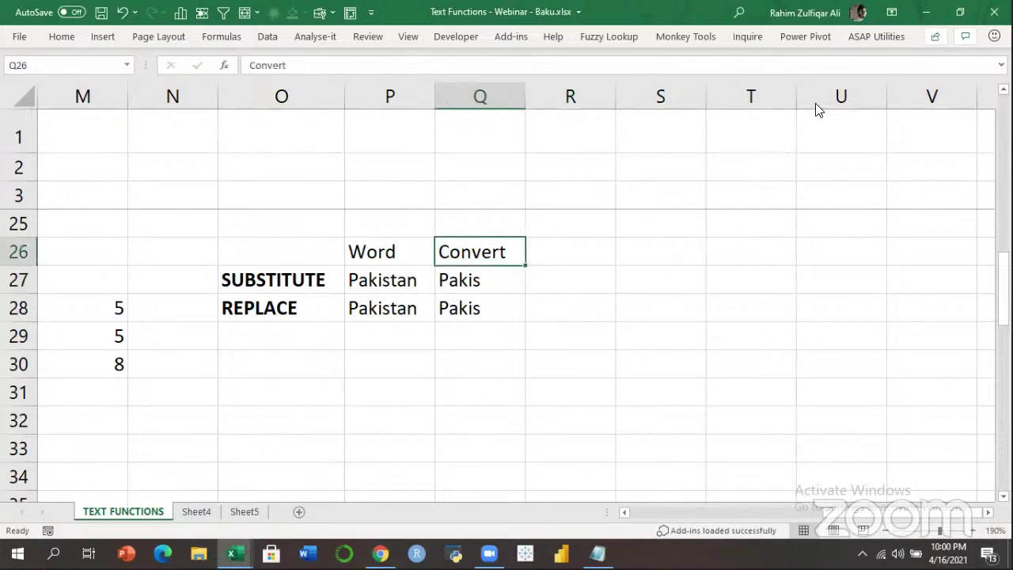
key("ctrl+n")
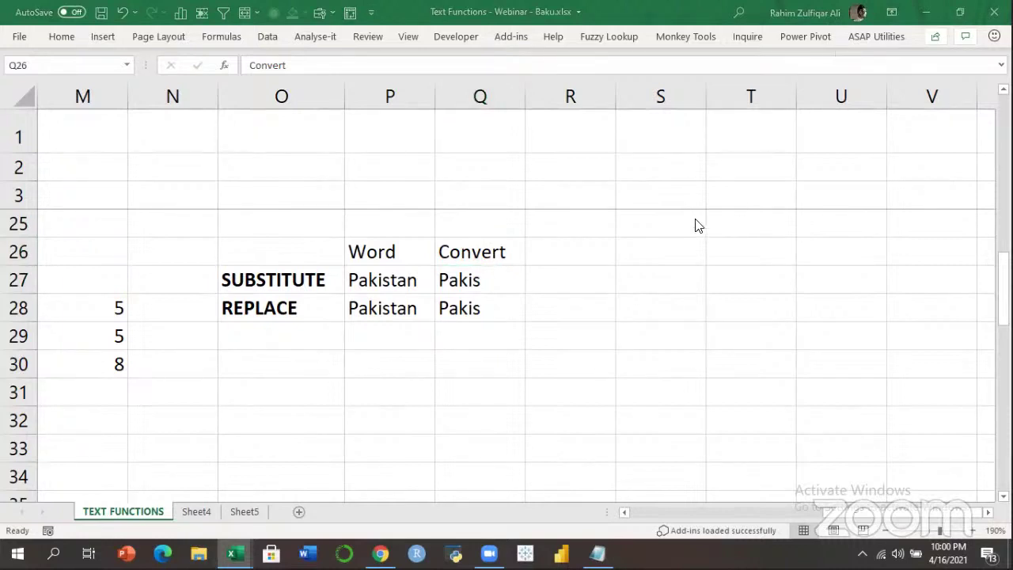
Enter =SUBSTITUTE(P27,"tan","") in R27 so it returns Pakis.
left_click(587, 269)
type("=sub")
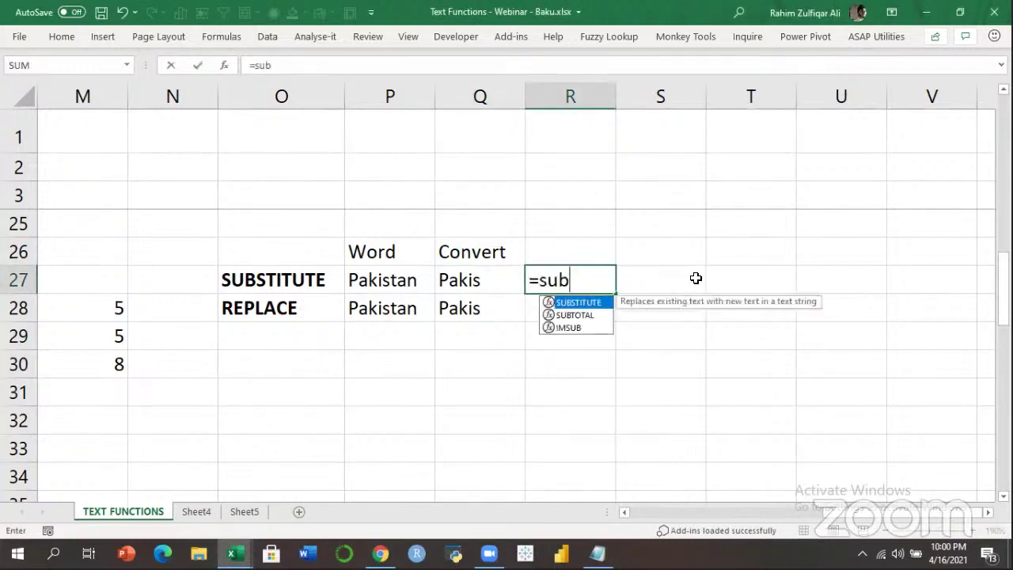
key("Tab")
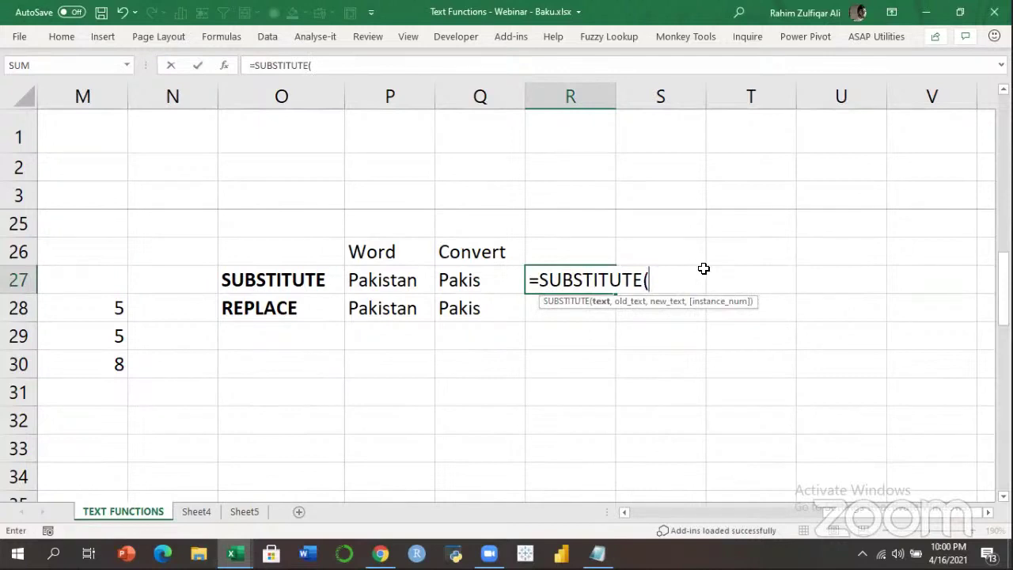
key("ctrl+a")
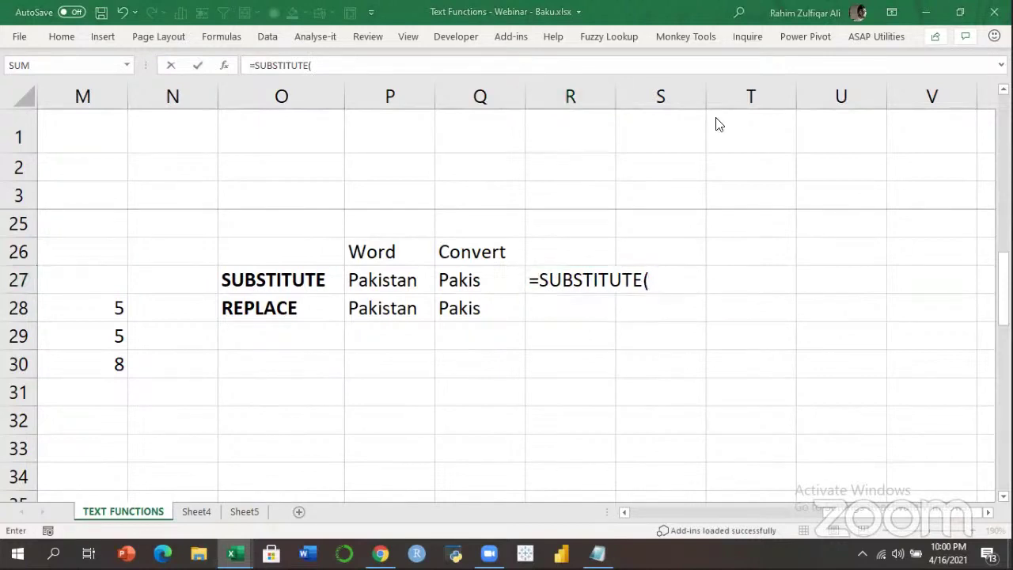
left_click(662, 283)
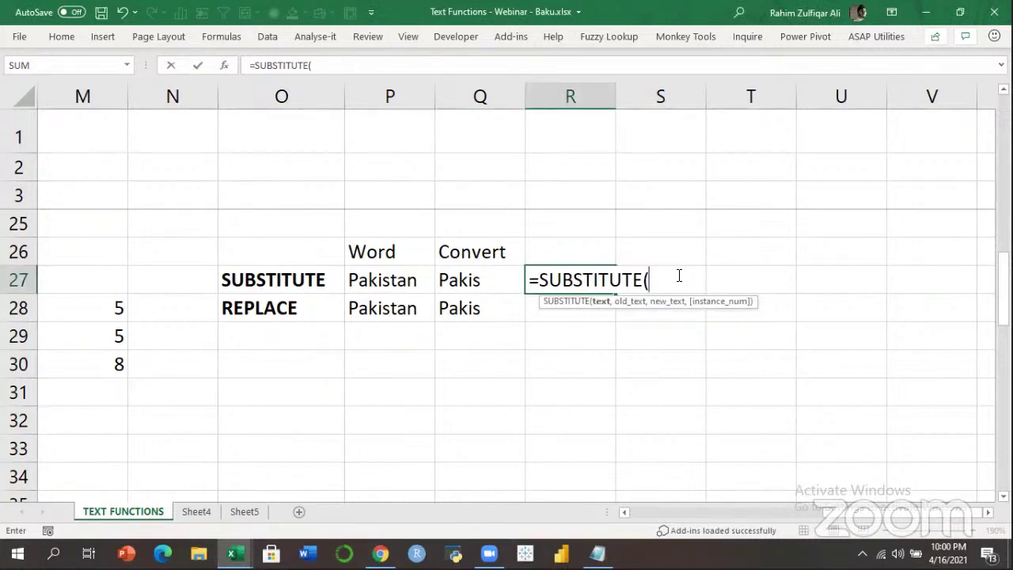
key("Left")
key("Left")
type(",")
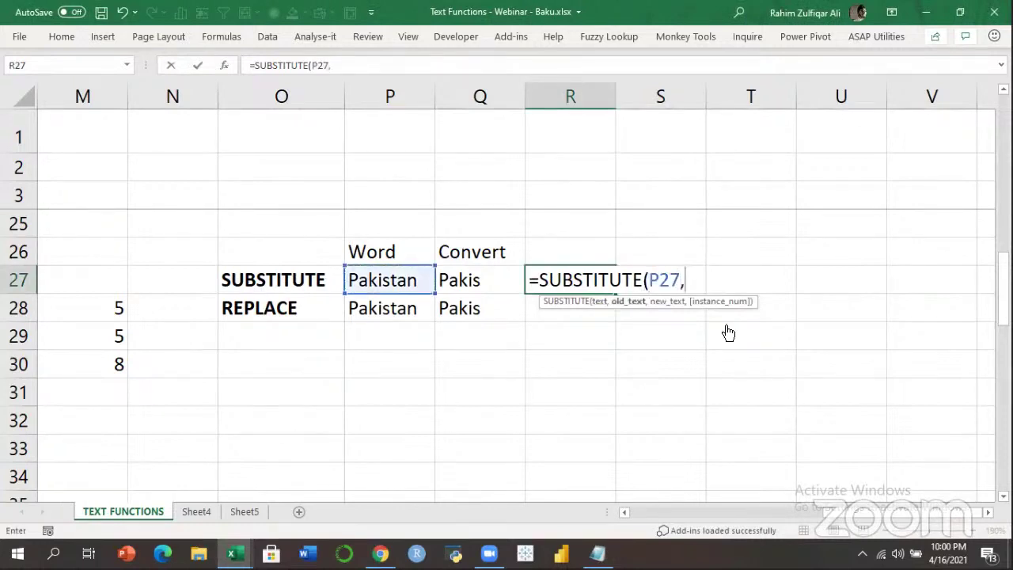
type("\"tan\",")
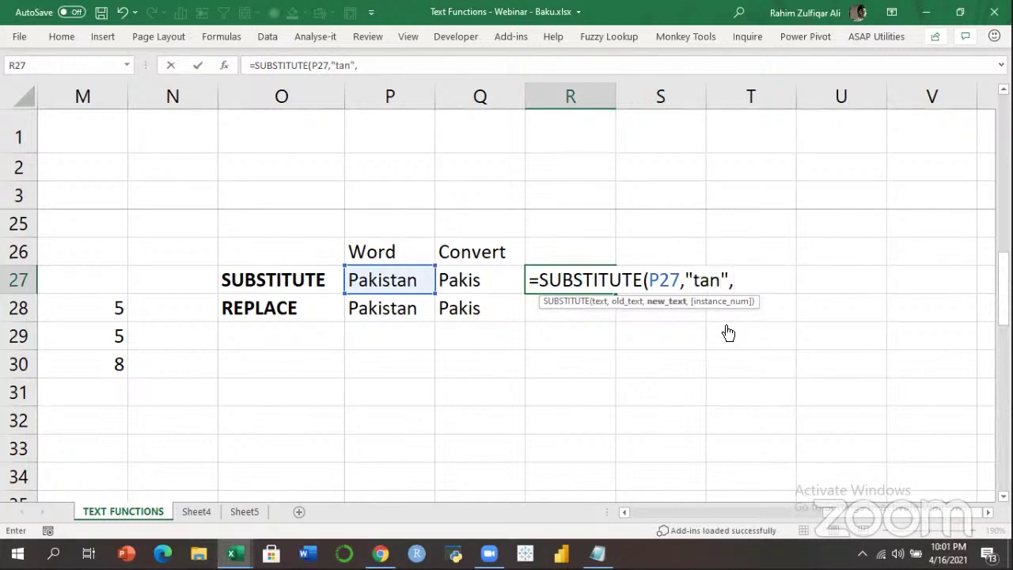
type("\"\")")
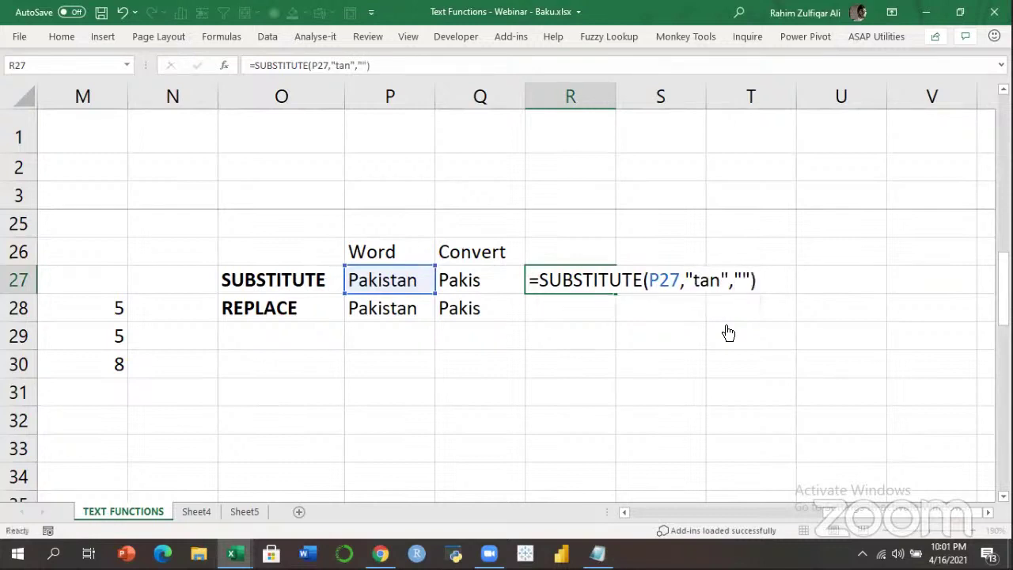
key("Return")
key("Up")
key("Left")
key("Left")
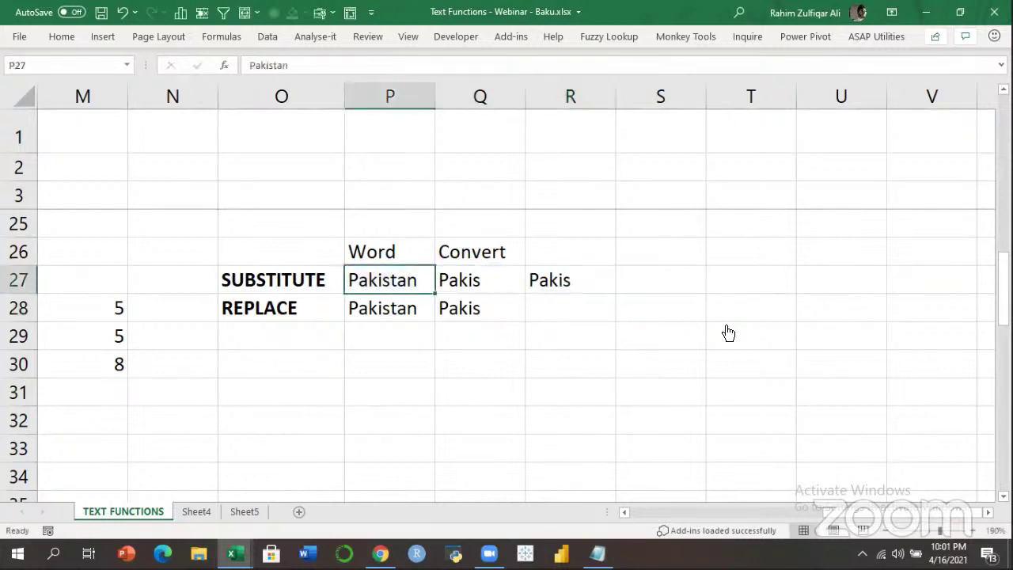
Copy the SUBSTITUTE formula's text from R27 and paste it into S27 as plain text.
key("Right")
key("Right")
key("F2")
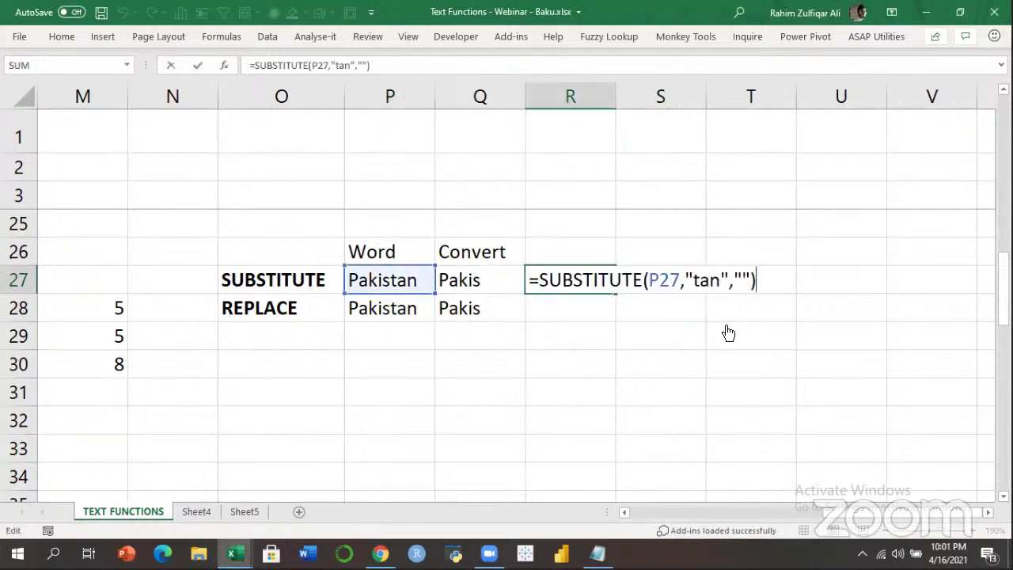
key("shift+Home")
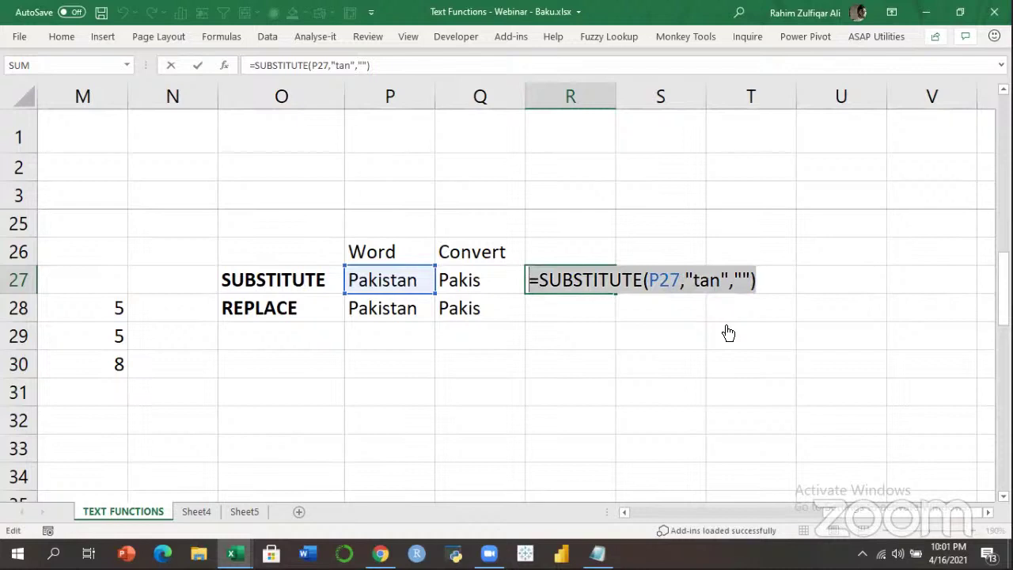
key("ctrl+c")
key("Escape")
key("Right")
key("ctrl+v")
key("Return")
key("Left")
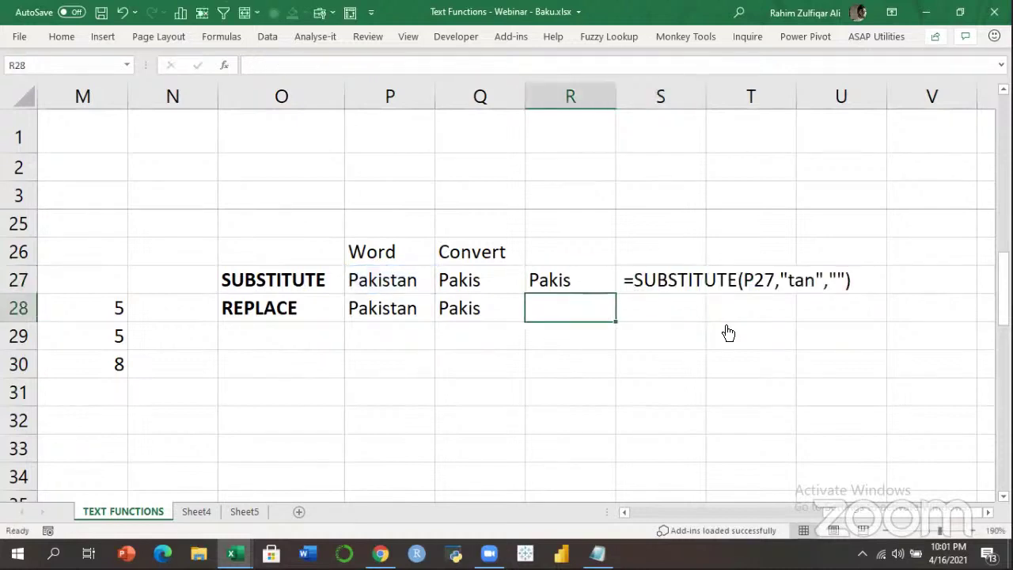
Enter =REPLACE(P28,6,3,"") in R28 so it returns Pakis.
type("=replac")
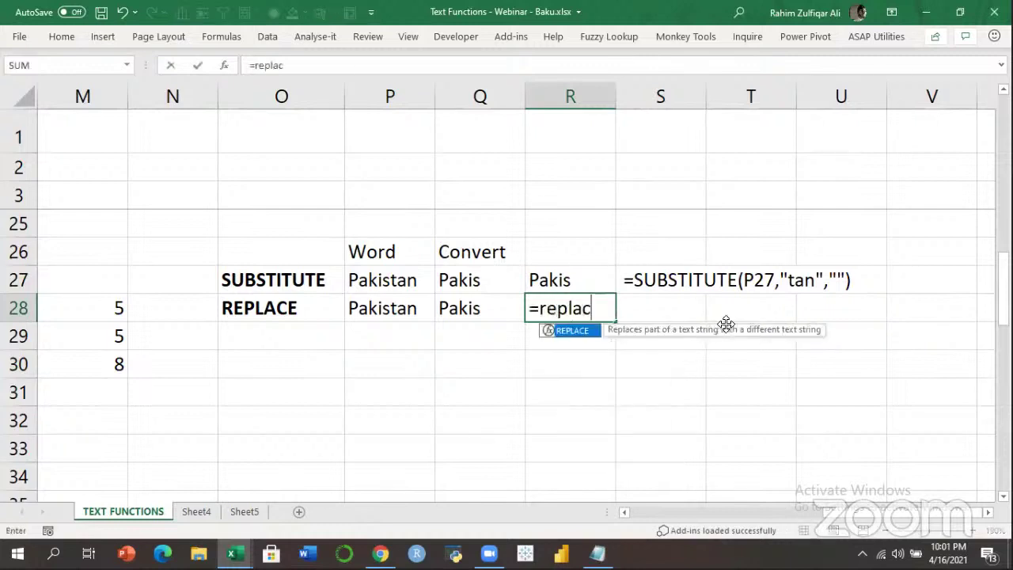
key("Tab")
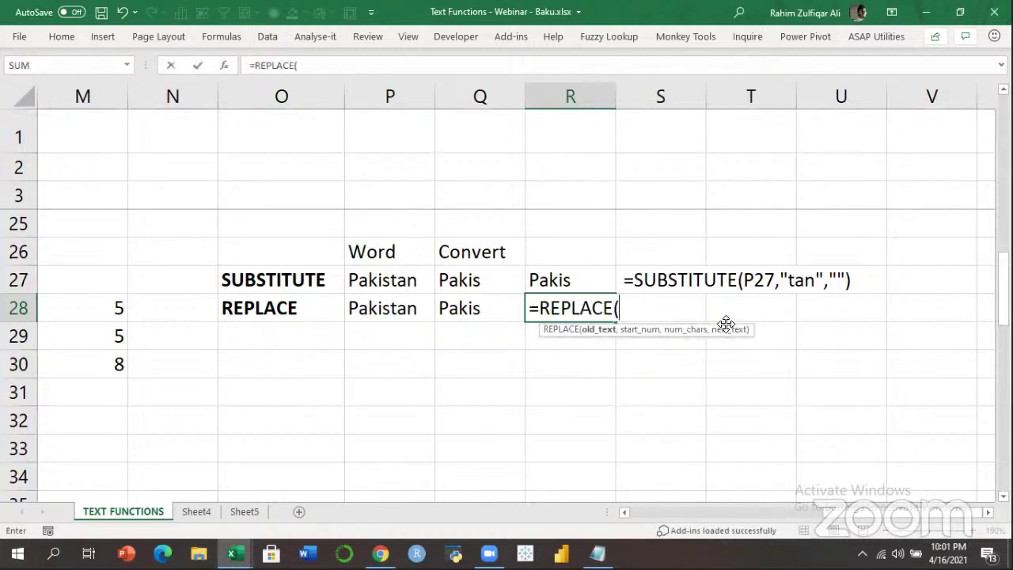
key("Left")
key("Left")
type(",")
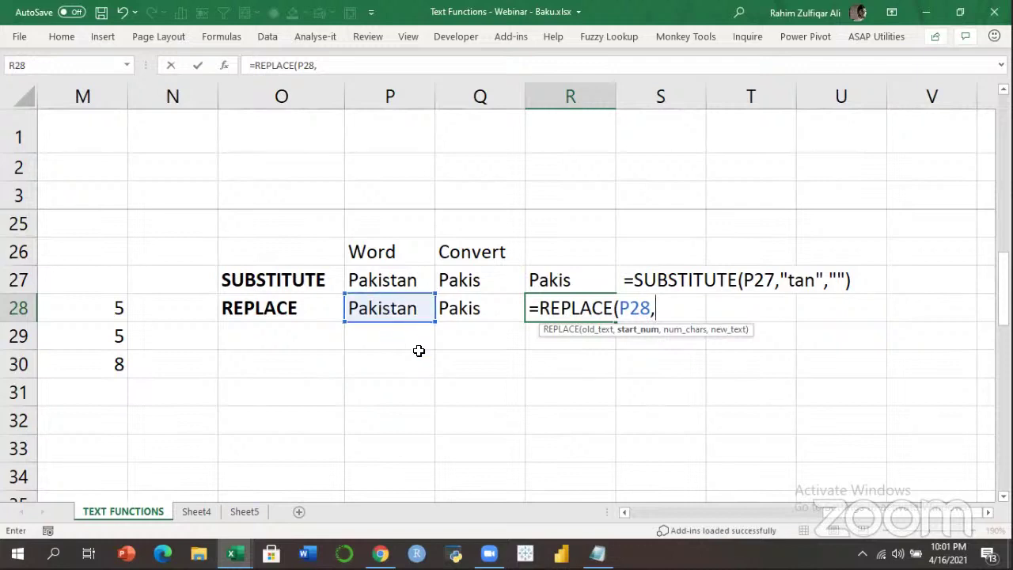
type("6,")
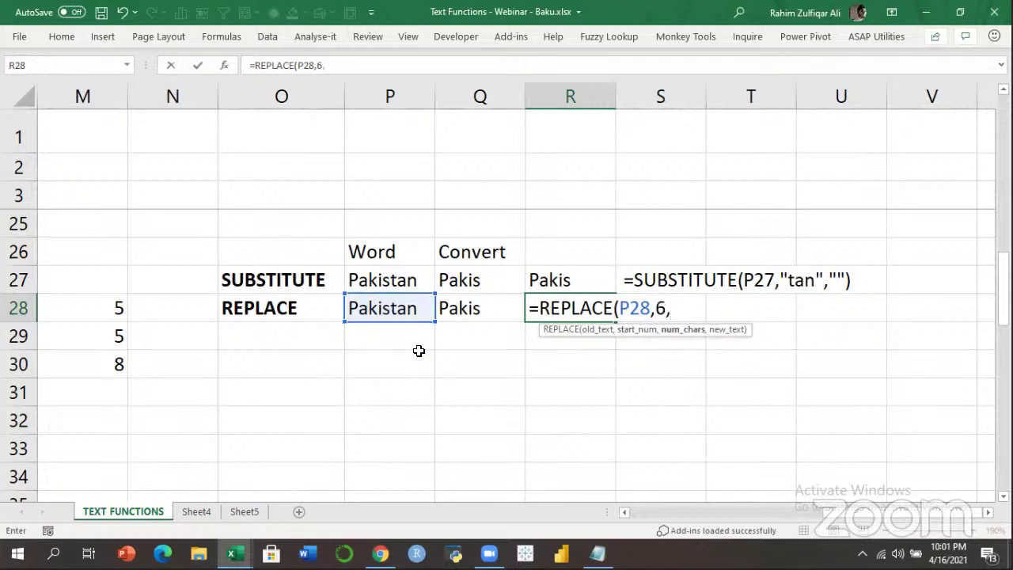
type("3,\"\")")
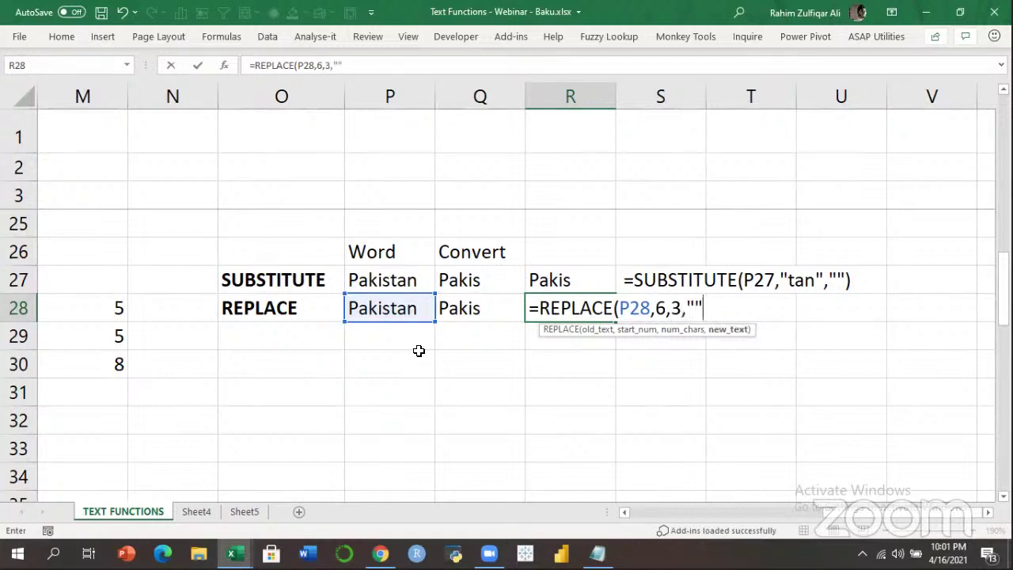
key("Return")
Copy the REPLACE formula's text from R28 without changing the cell.
key("Up")
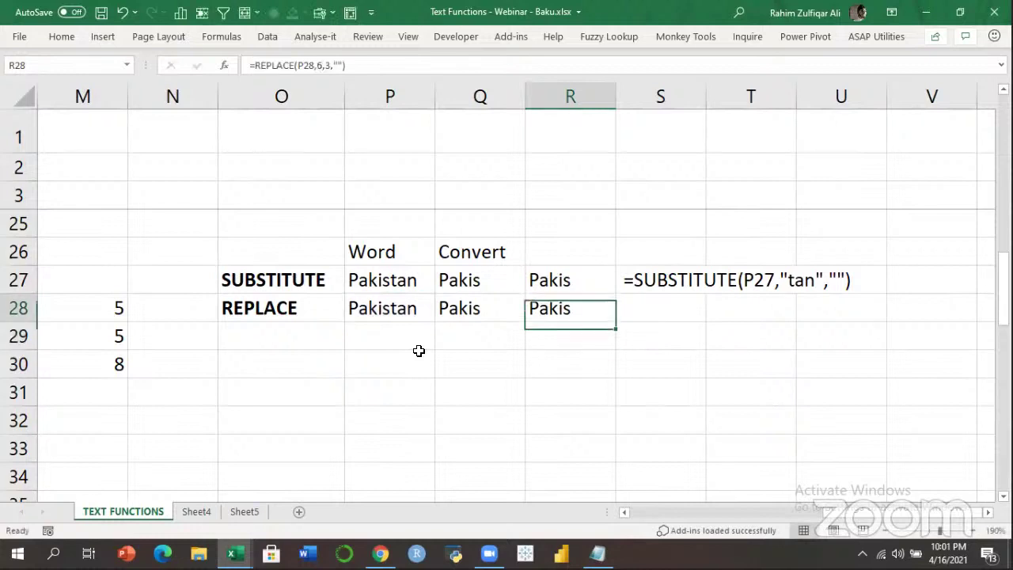
key("F2")
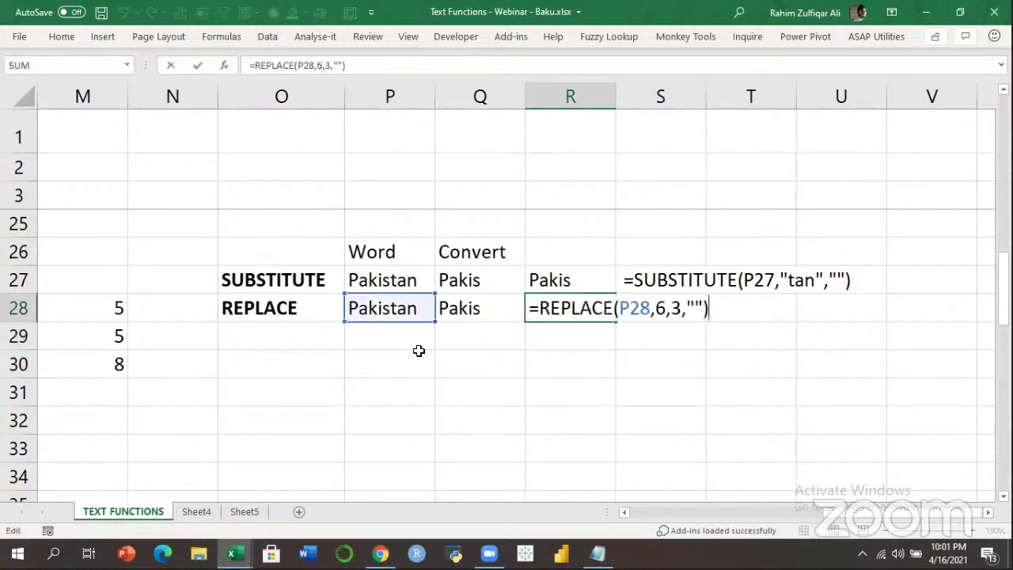
key("shift+Home")
key("ctrl+c")
key("Tab")
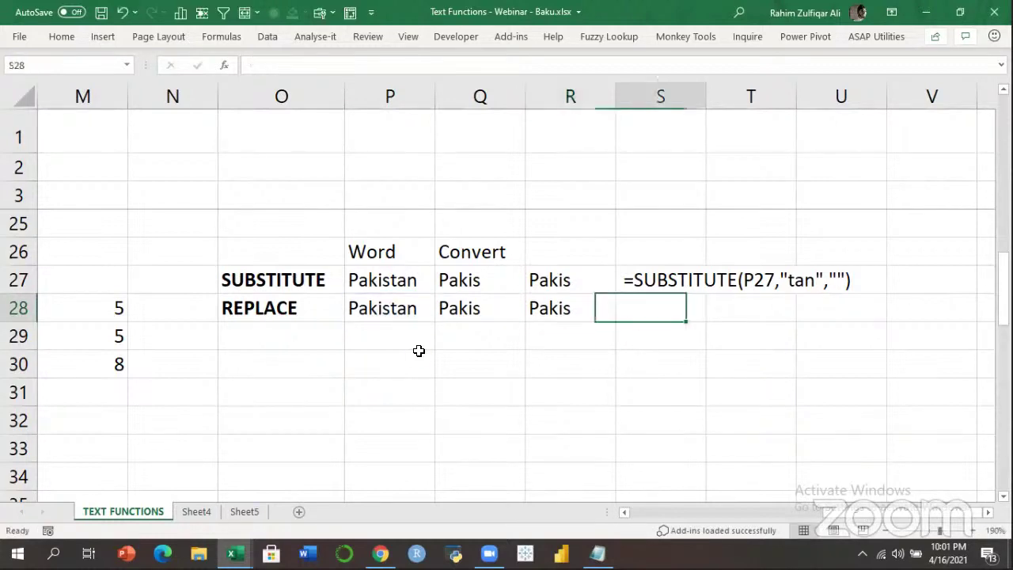
Paste the REPLACE formula text into S28 as text, prefixed with an apostrophe.
type("'")
key("ctrl+v")
key("Return")
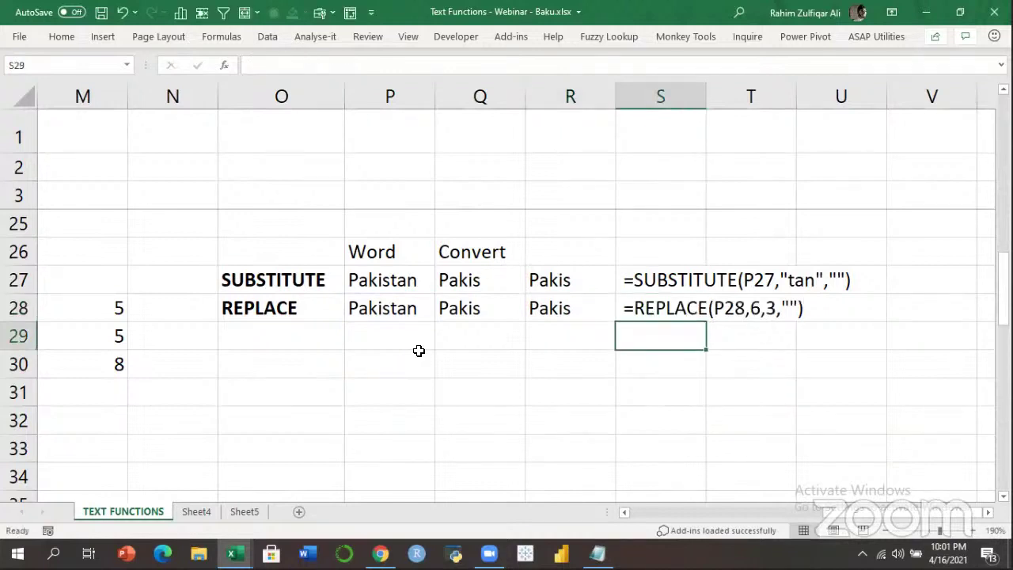
Make both Pakistan entries in P27:P28 bold.
key("Left")
key("Left")
key("Up")
key("Up")
key("Left")
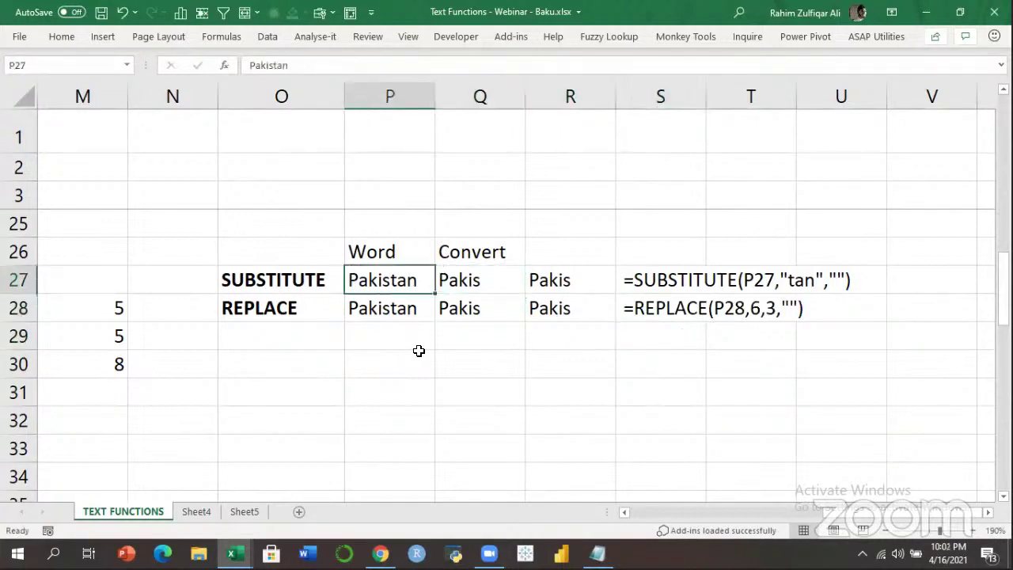
key("shift+Down")
key("ctrl+b")
key("Down")
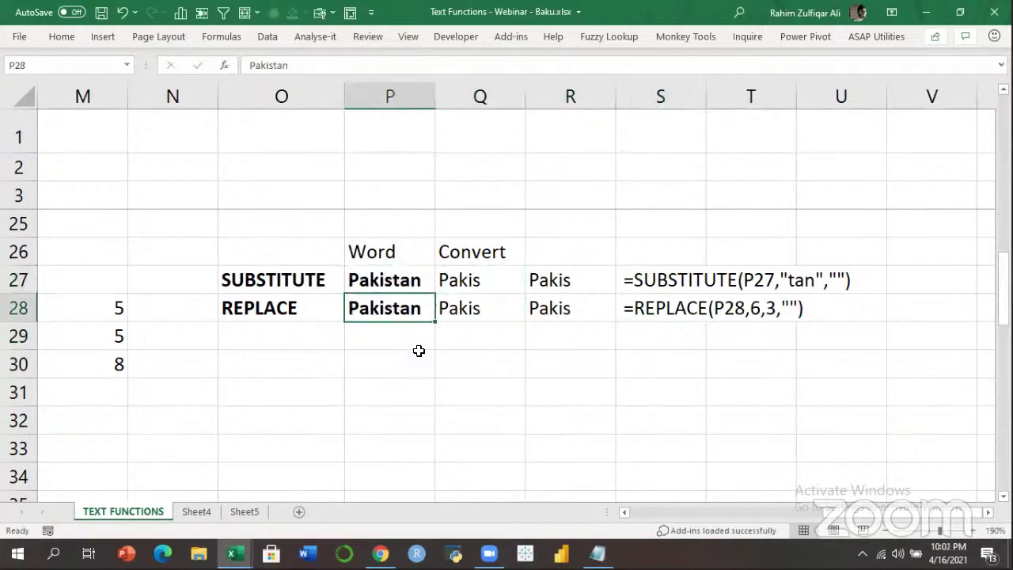
Step through the SUBSTITUTE and REPLACE rows to review labels, results and formula texts.
key("Up")
key("Right")
key("Right")
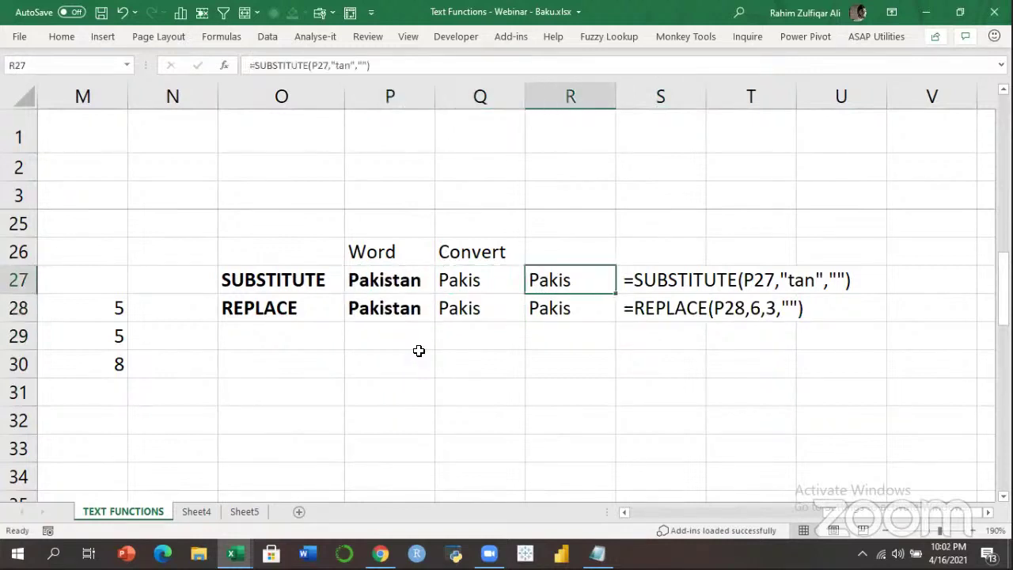
key("Down")
key("Left")
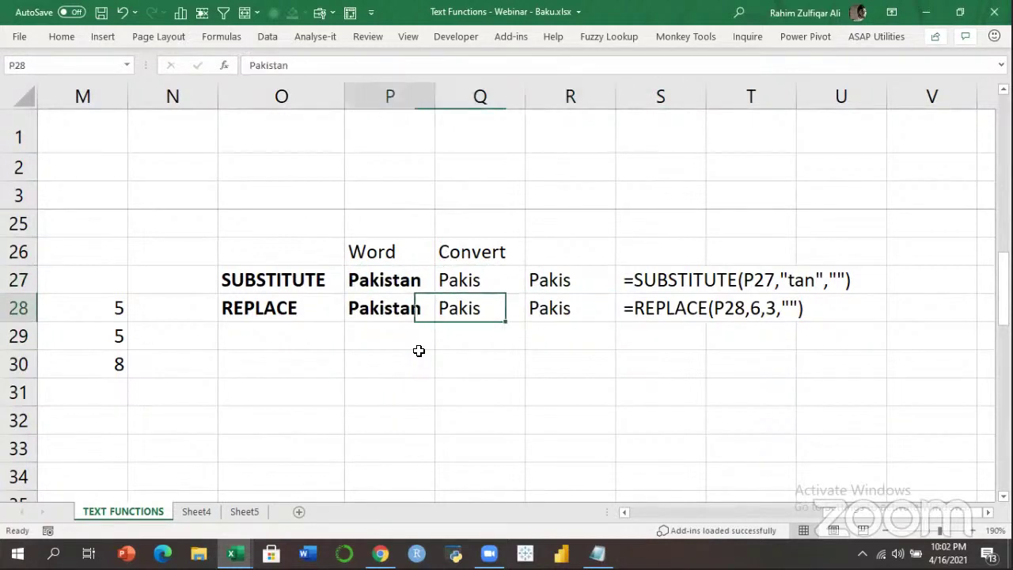
key("Left")
key("Left")
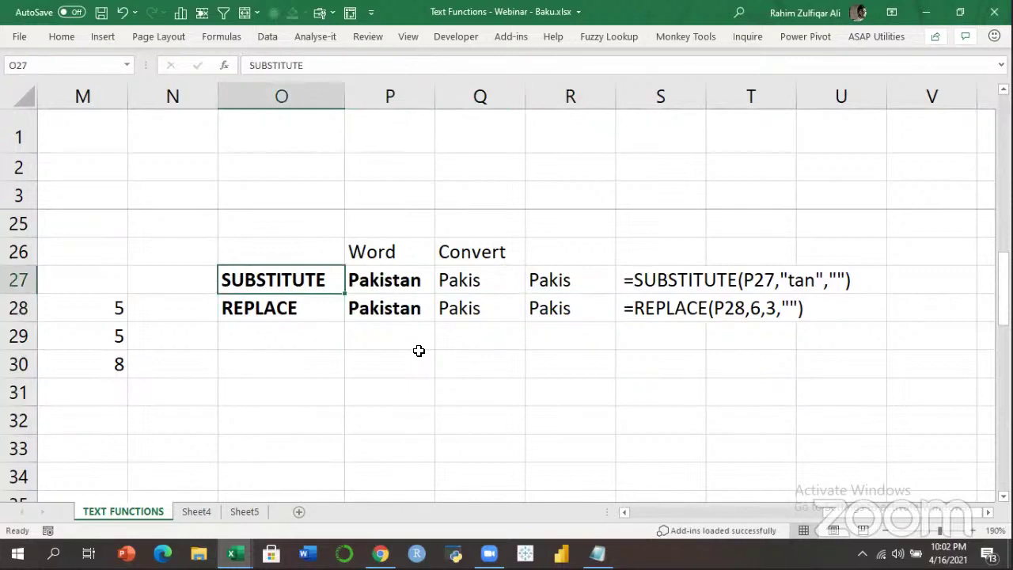
key("Right")
key("Right")
key("Right")
key("Down")
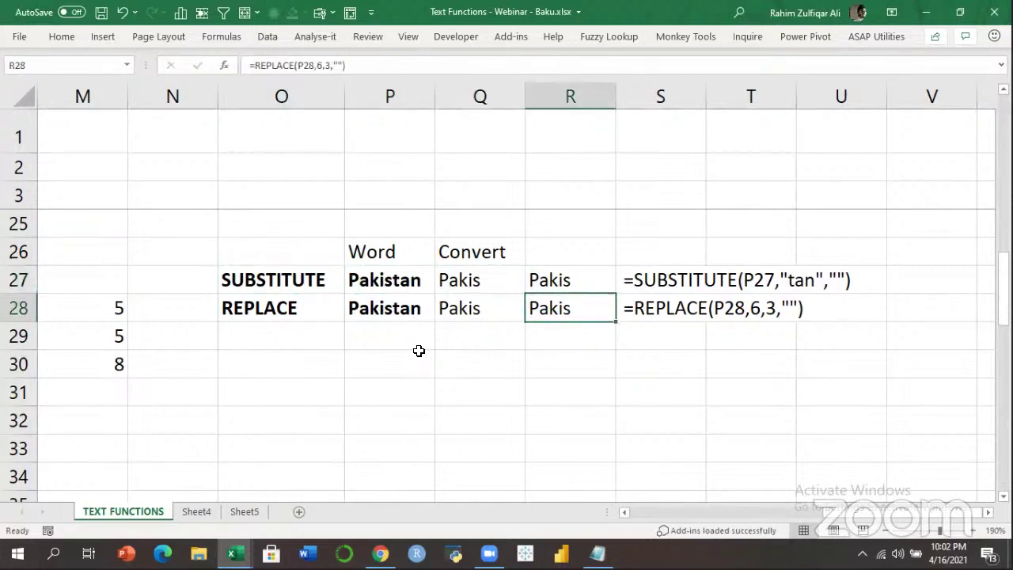
key("Right")
key("Up")
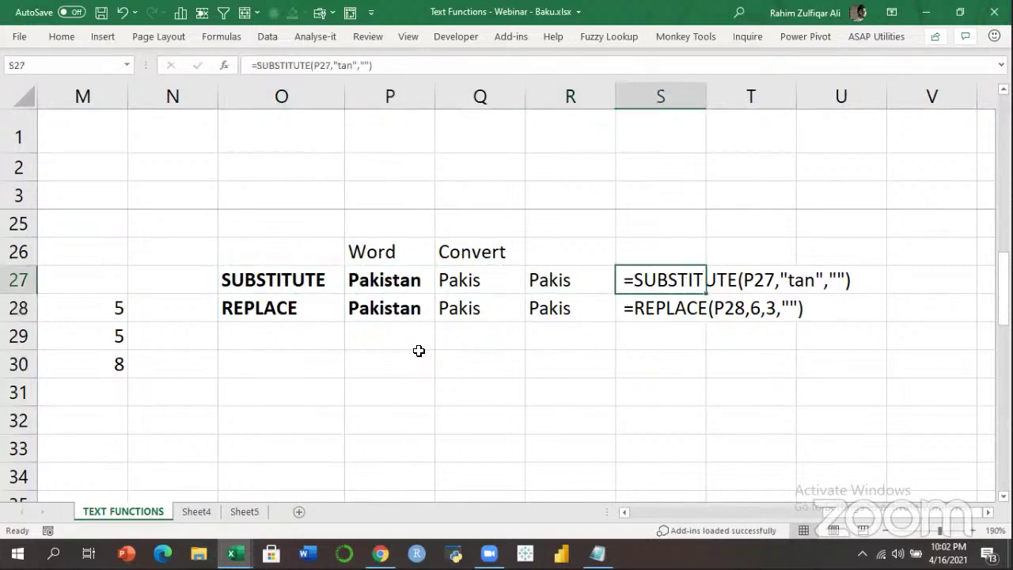
key("Down")
key("Up")
key("Up")
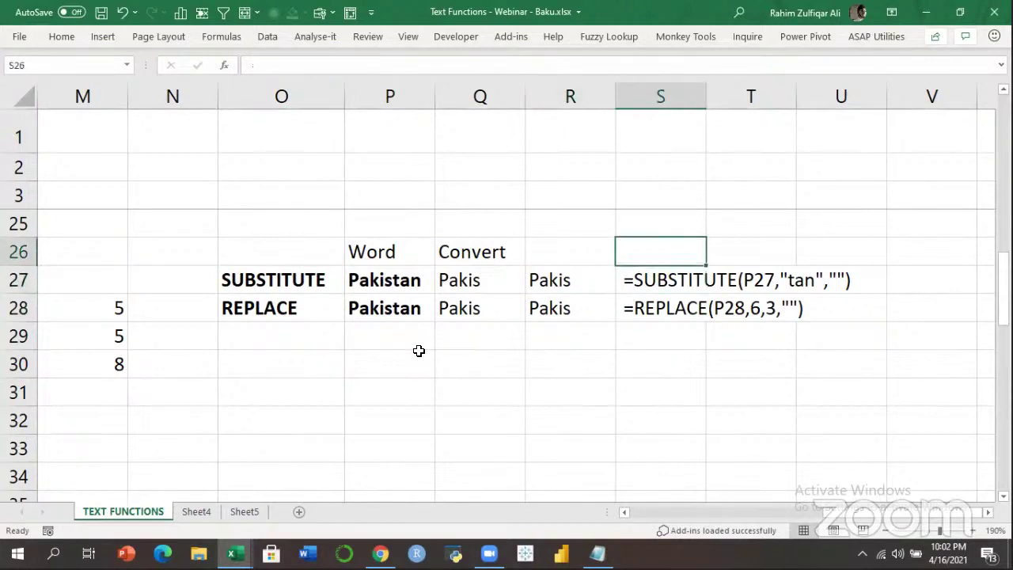
key("Down")
key("Down")
key("Down")
key("Left")
key("Left")
key("Left")
key("Left")
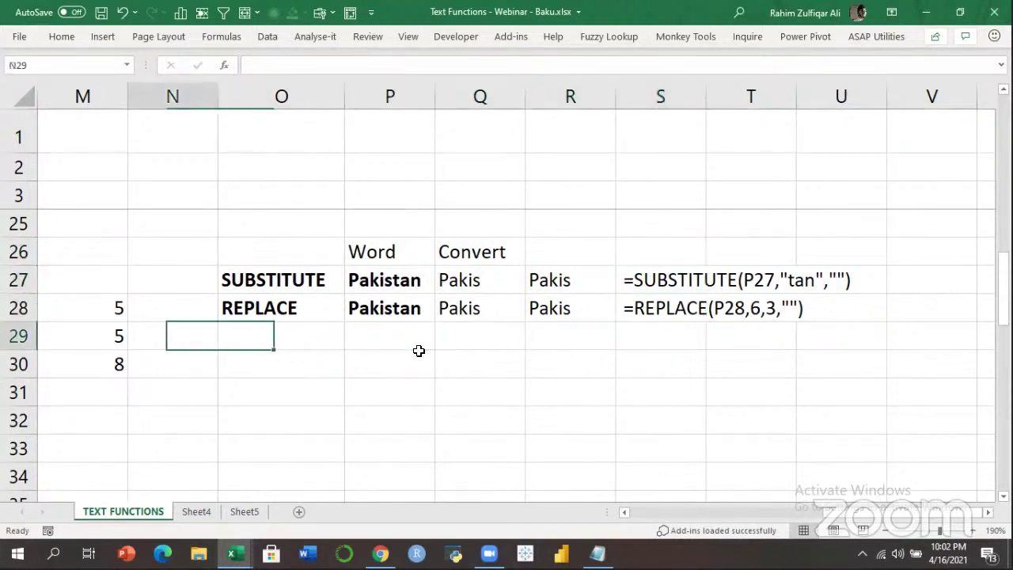
key("Up")
key("Up")
key("Left")
key("Right")
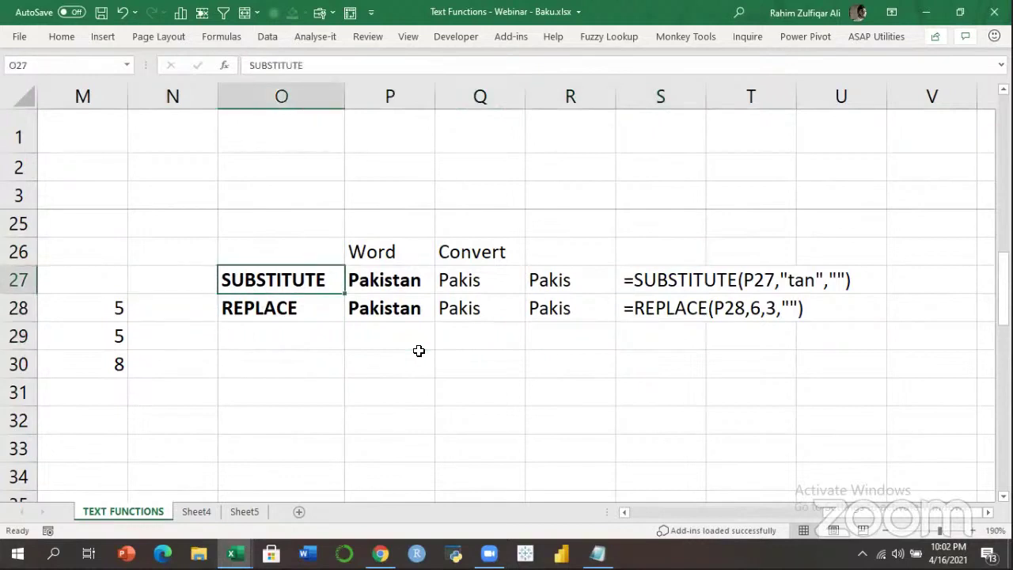
Review the Pakis results in R27:R28 and the REPLACE formula text in S28.
left_click(661, 315)
key("Down")
key("Down")
key("Up")
left_click(665, 313)
left_click_drag(560, 280, 562, 301)
left_click(633, 309)
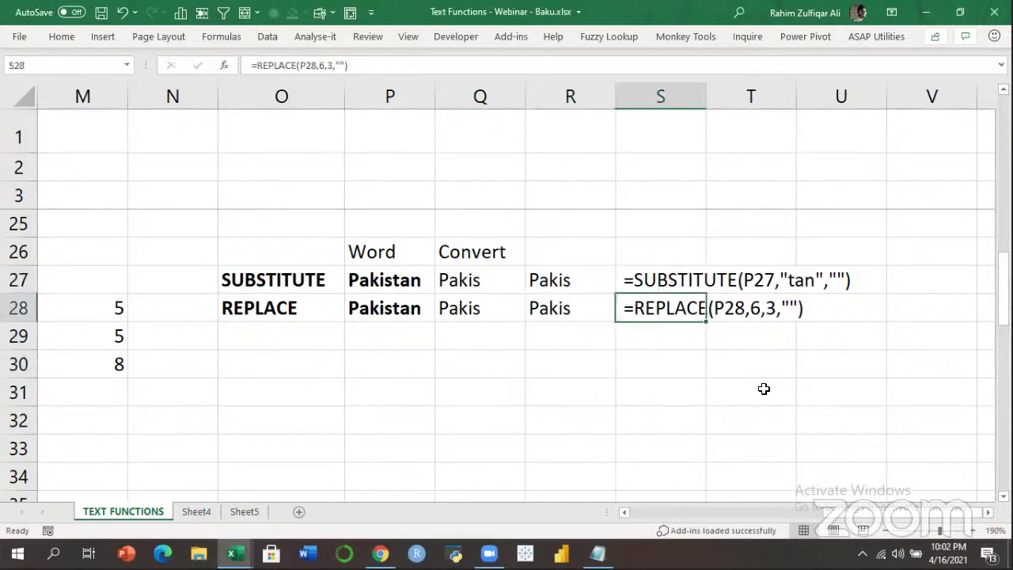
left_click(689, 361)
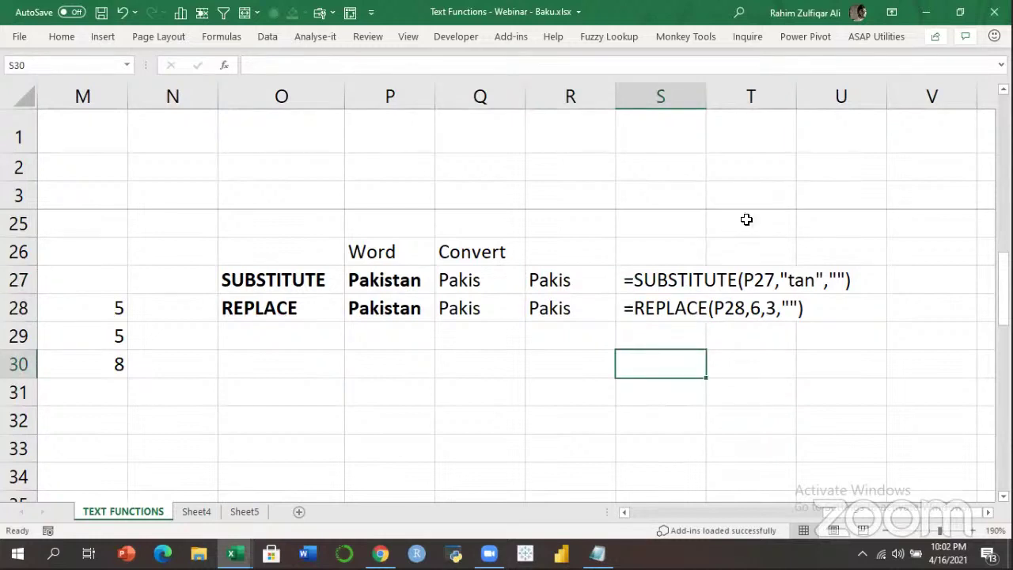
key("Up")
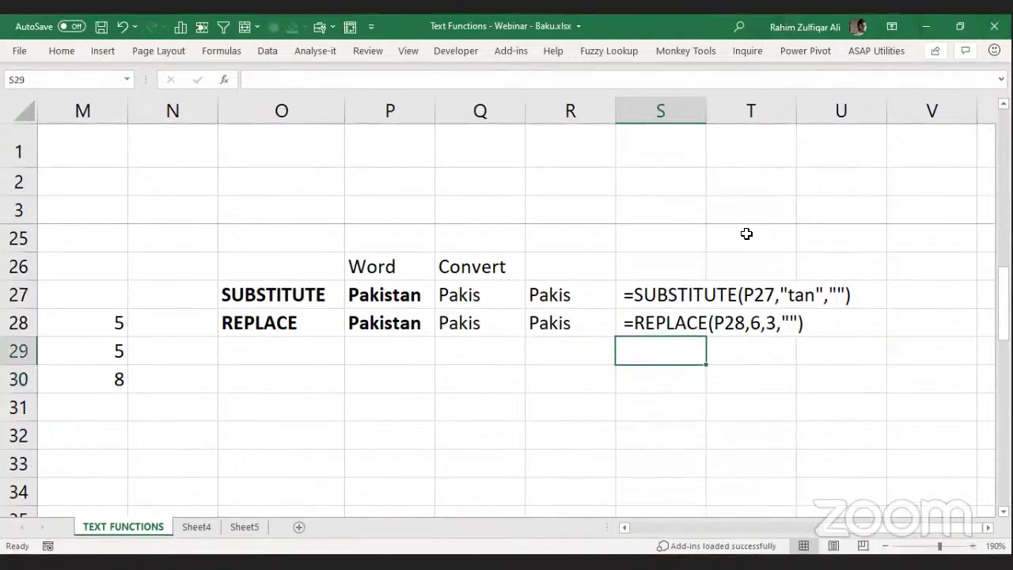
left_click(807, 80)
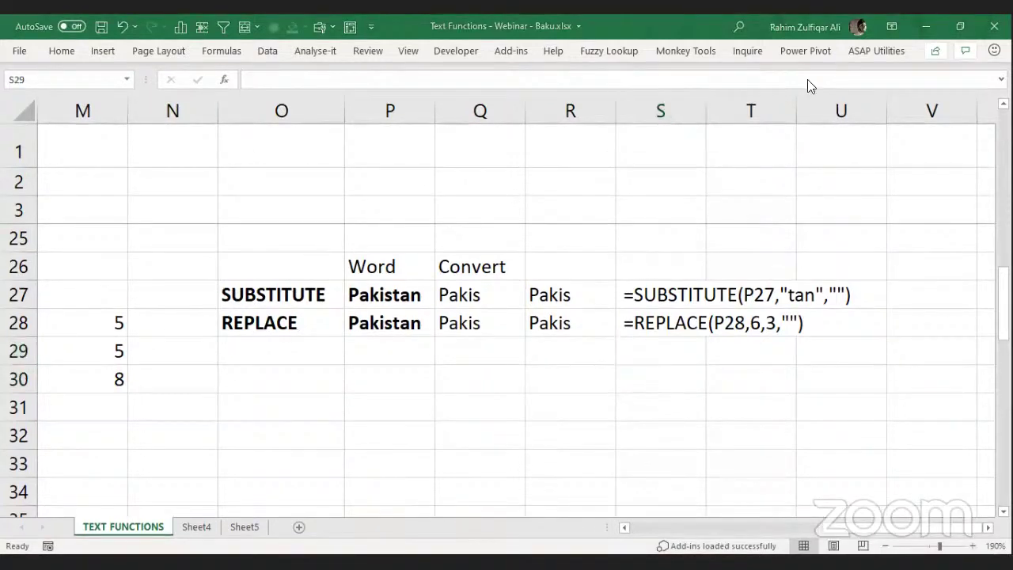
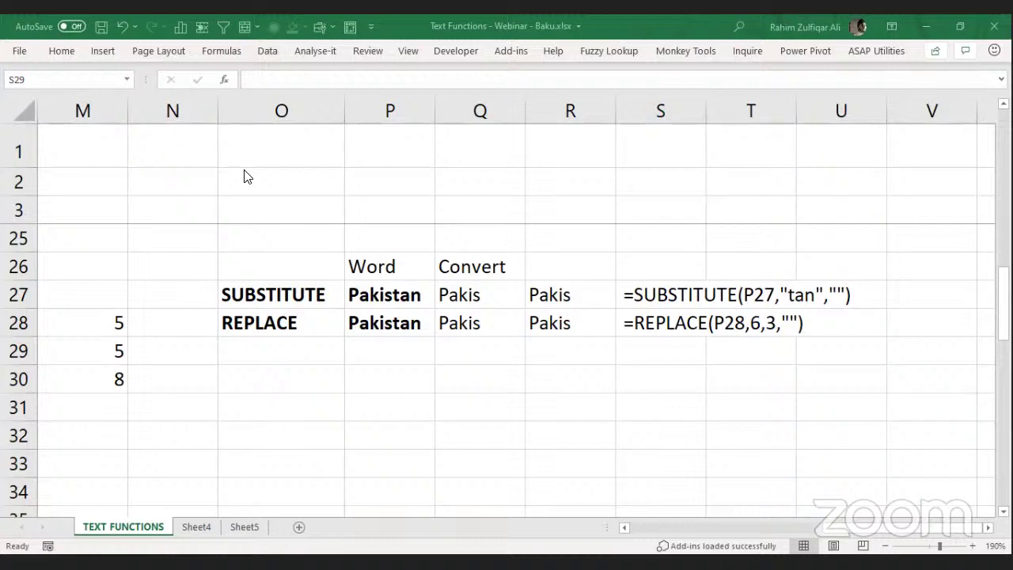
From the REPLACE formula in S28, head back left toward the text function table.
left_click(650, 324)
key("Left")
key("Left")
key("Left")
key("Left")
key("Left")
key("Left")
key("Left")
key("Left")
key("Left")
key("Left")
key("Left")
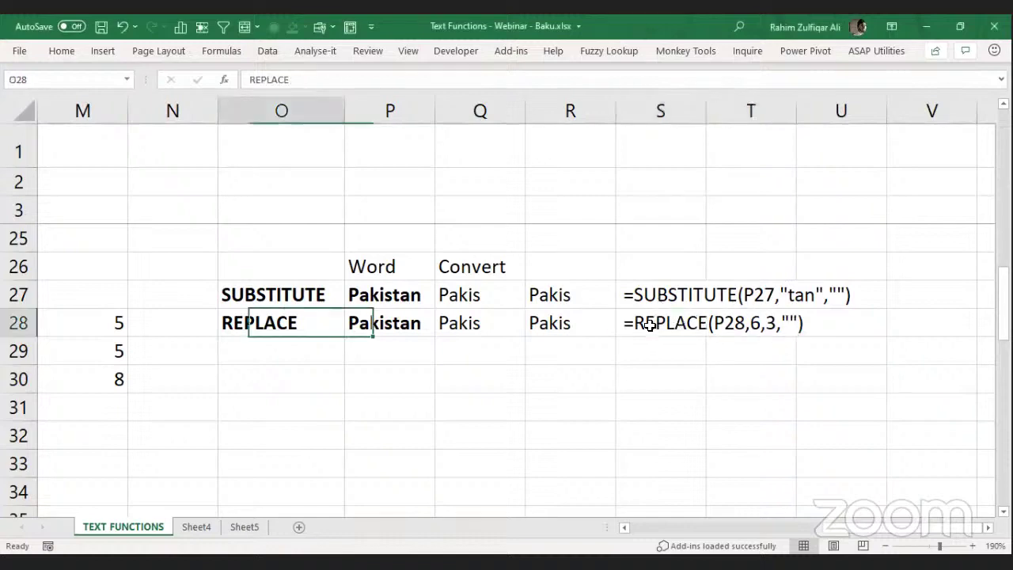
Add SUBSTITUTE in F33 and REPLACE in F34 under Transformation.
key("Left")
key("Left")
key("Left")
key("Left")
key("Left")
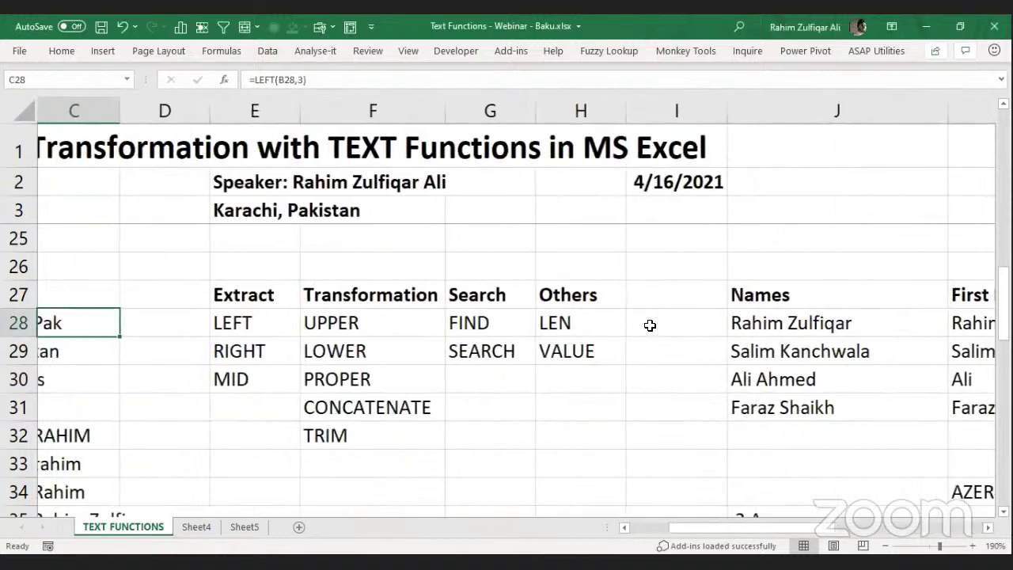
key("Right")
key("Right")
key("Right")
key("Down")
key("Down")
key("Down")
key("Down")
key("Down")
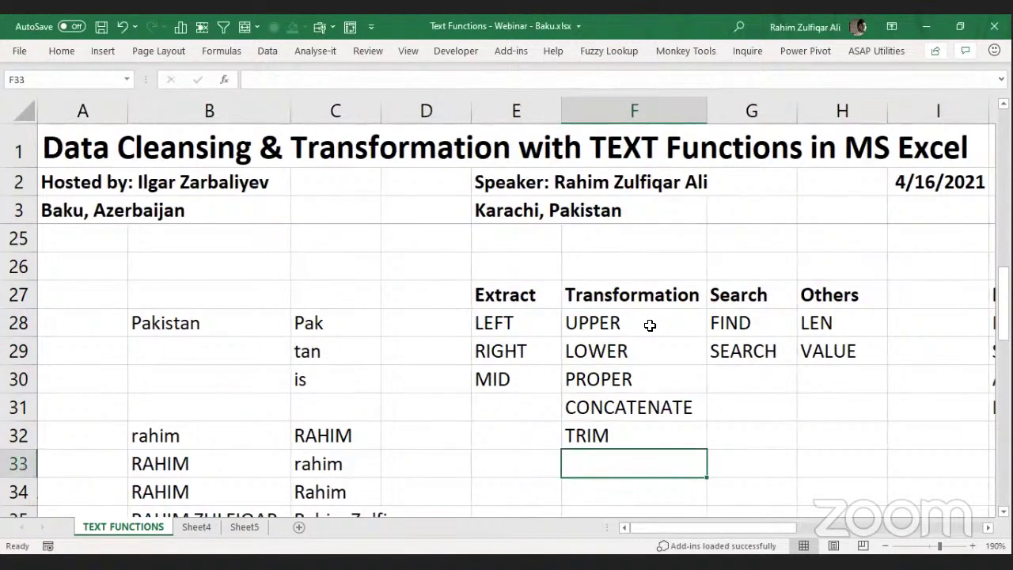
type("SUBSTITUTE")
key("ctrl+Return")
key("Down")
type("REPL")
key("BackSpace")
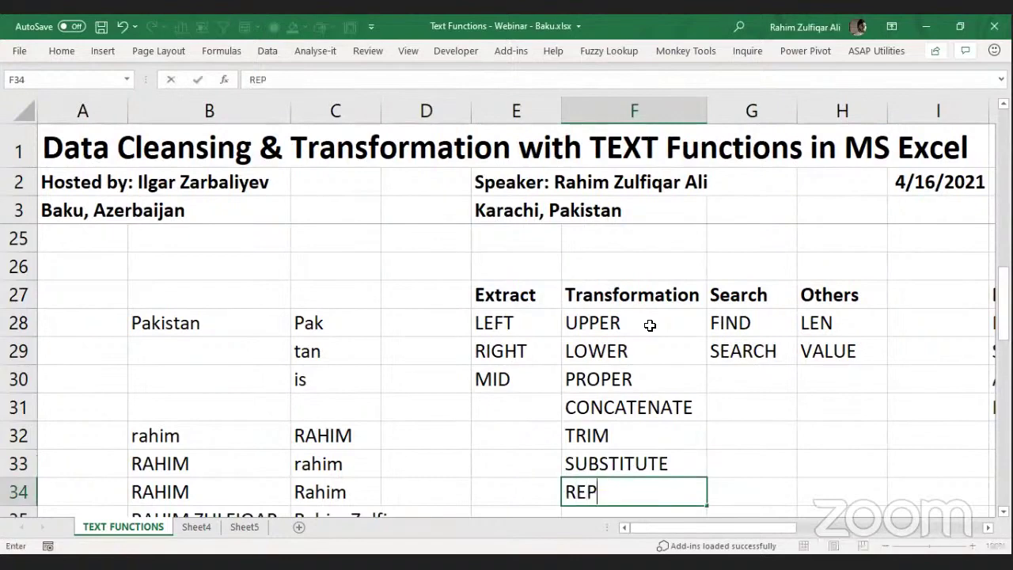
type("LACE")
key("Return")
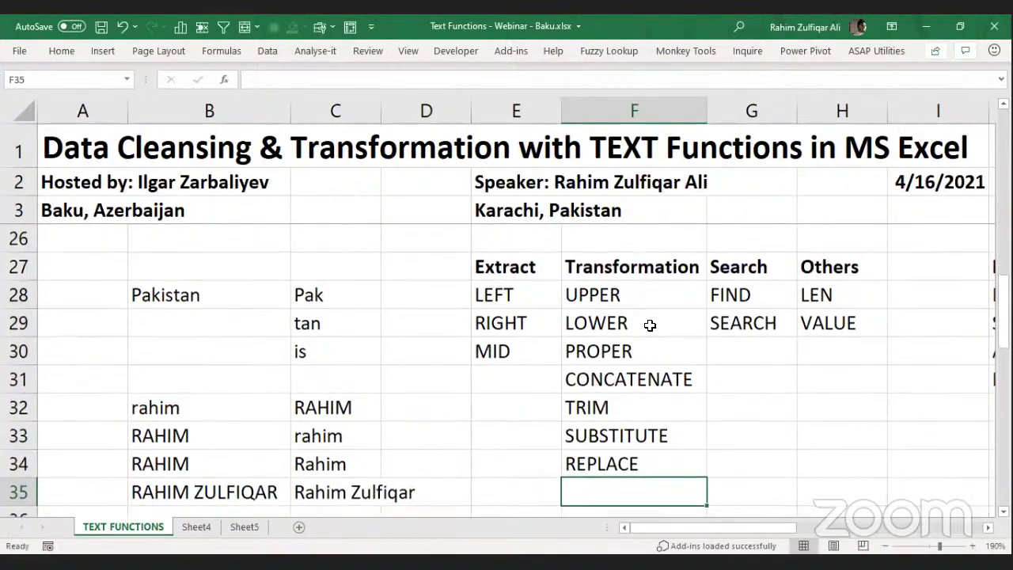
Add TEXT in H30 under the Others column.
key("Up")
key("Right")
key("Right")
key("shift+Left")
key("shift+Left")
key("shift+Left")
key("shift+Up")
key("shift+Up")
key("shift+Up")
key("shift+Up")
key("shift+Up")
key("shift+Up")
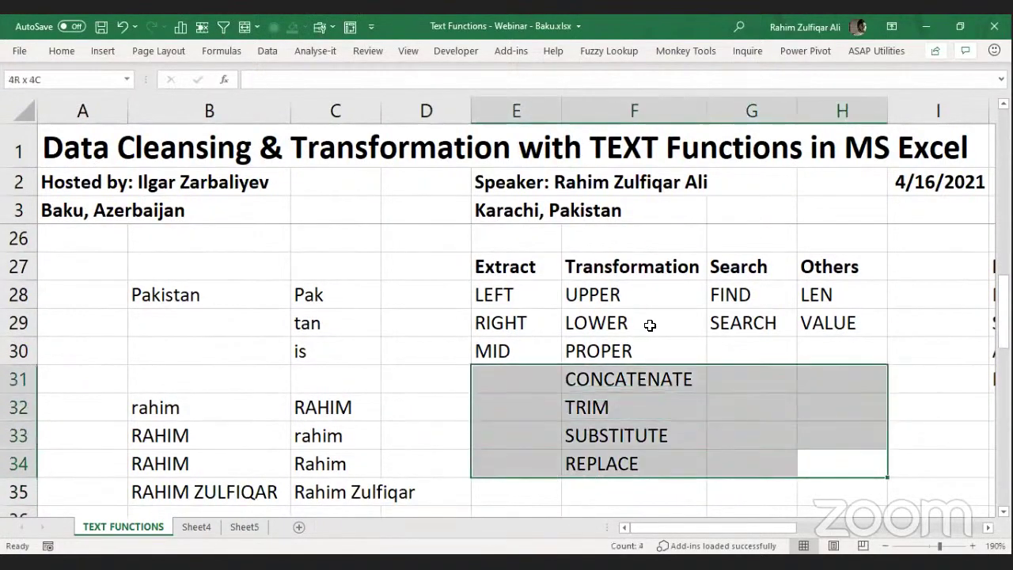
key("Right")
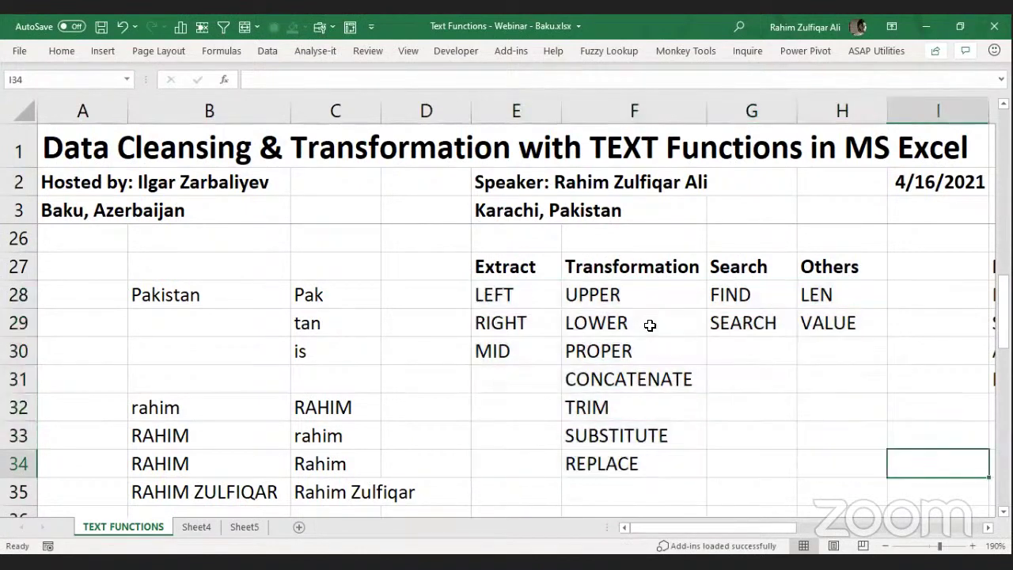
key("Right")
key("Left")
key("Left")
key("Up")
key("Up")
key("Up")
key("Up")
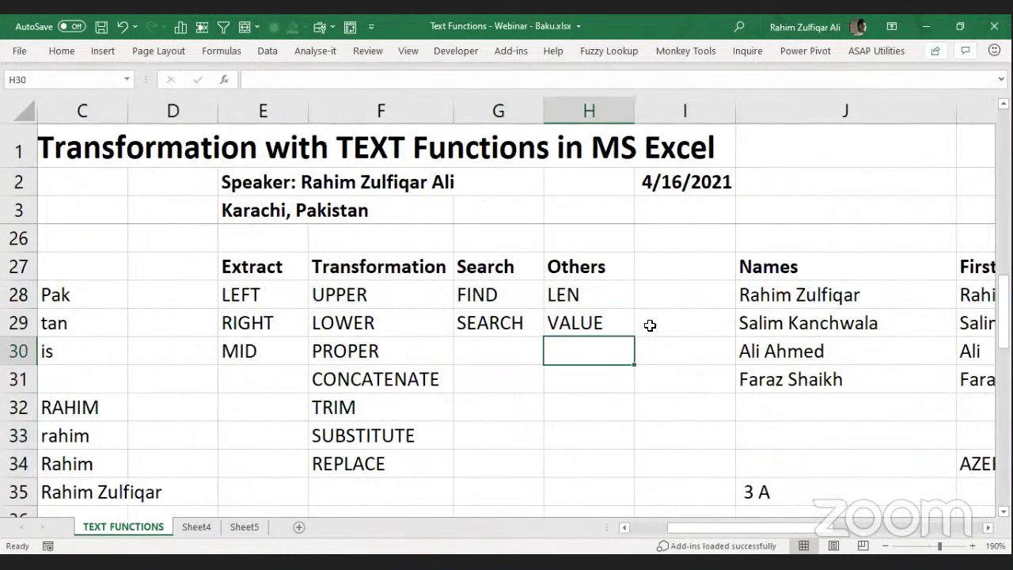
type("TEXT")
key("Return")
Select the function table E27:H34 and open Format Cells with Ctrl+1.
key("Up")
key("Up")
key("Up")
key("Left")
key("Left")
key("Left")
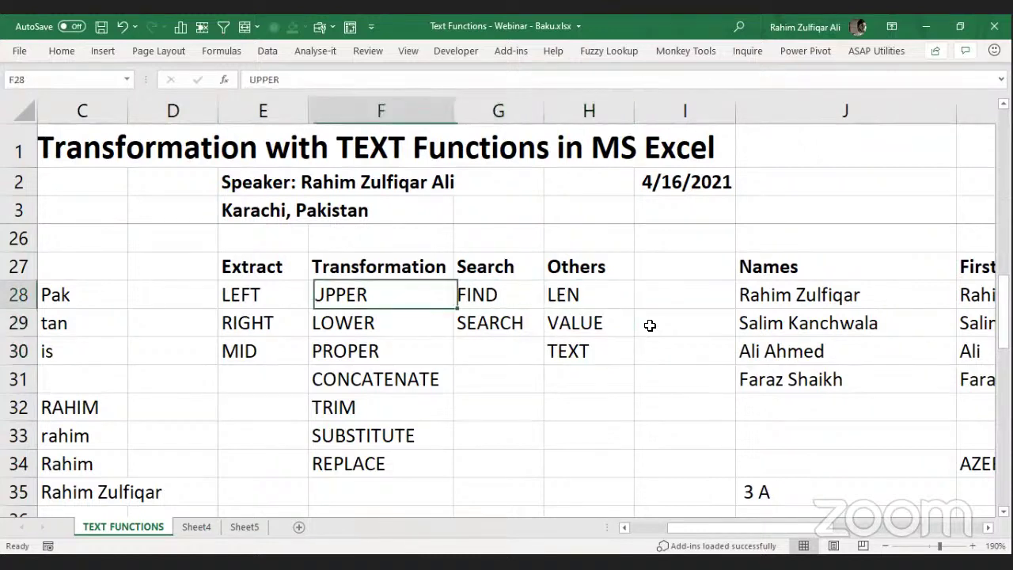
key("Up")
key("shift+Right")
key("shift+Right")
key("shift+Right")
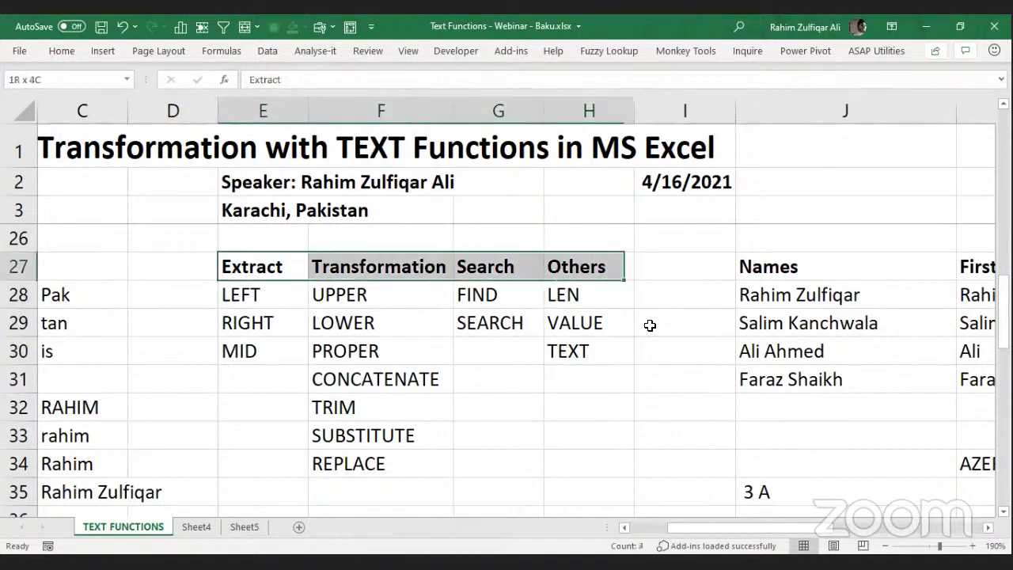
key("shift+Down")
key("shift+Down")
key("shift+Down")
key("shift+Down")
key("shift+Down")
key("shift+Down")
key("shift+Down")
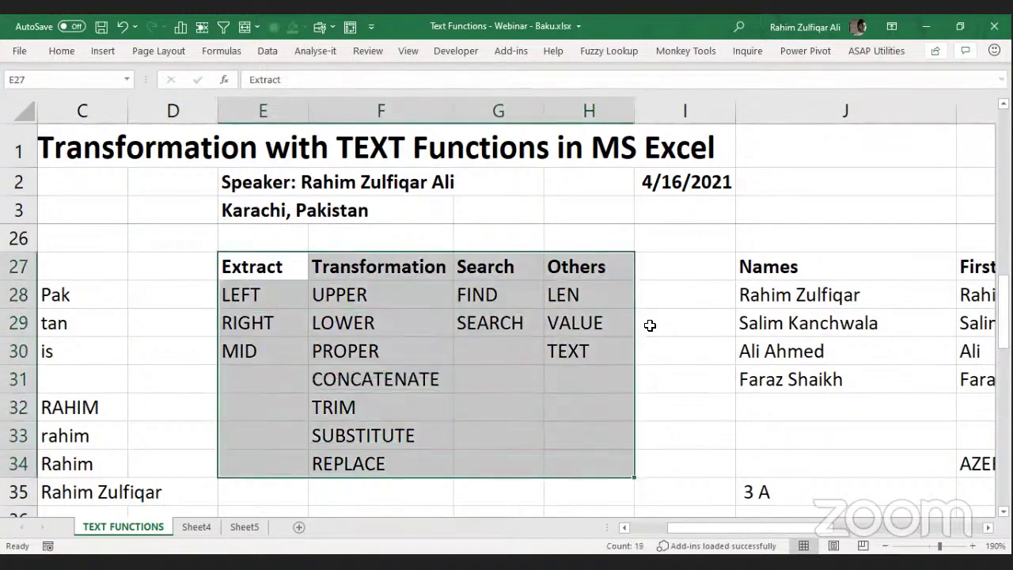
key("ctrl+1")
Apply outline and inside borders to the function table.
left_click(581, 206)
left_click(620, 206)
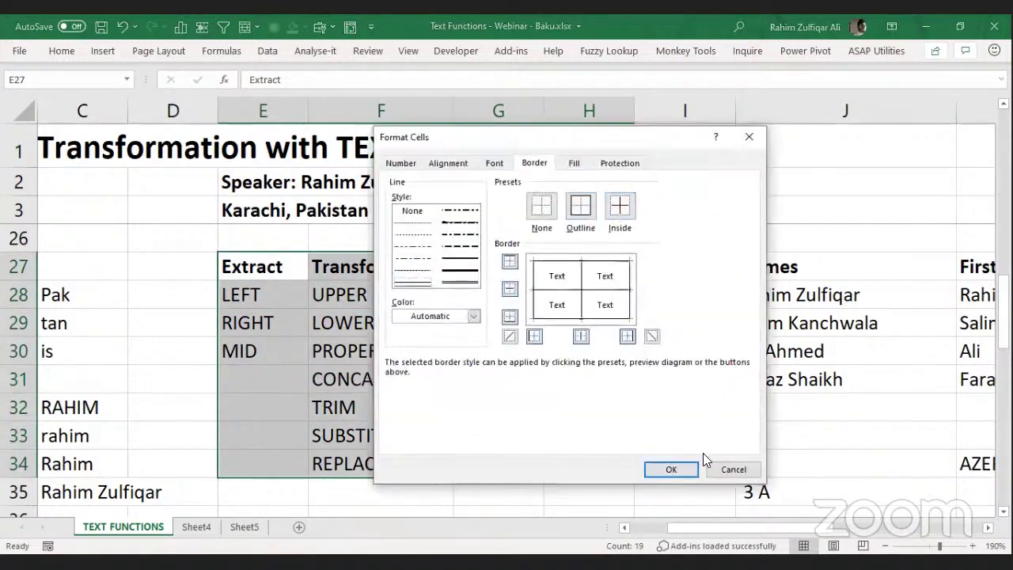
left_click(683, 474)
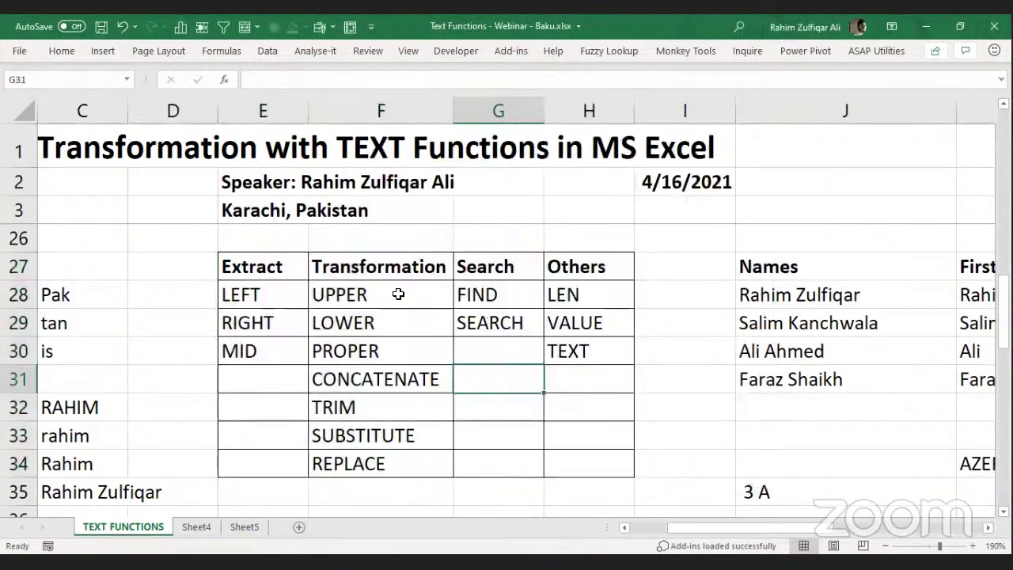
Fill the header row E27:H27 (Extract to Others) with yellow.
left_click(262, 266)
left_click_drag(302, 267, 583, 265)
left_click(76, 51)
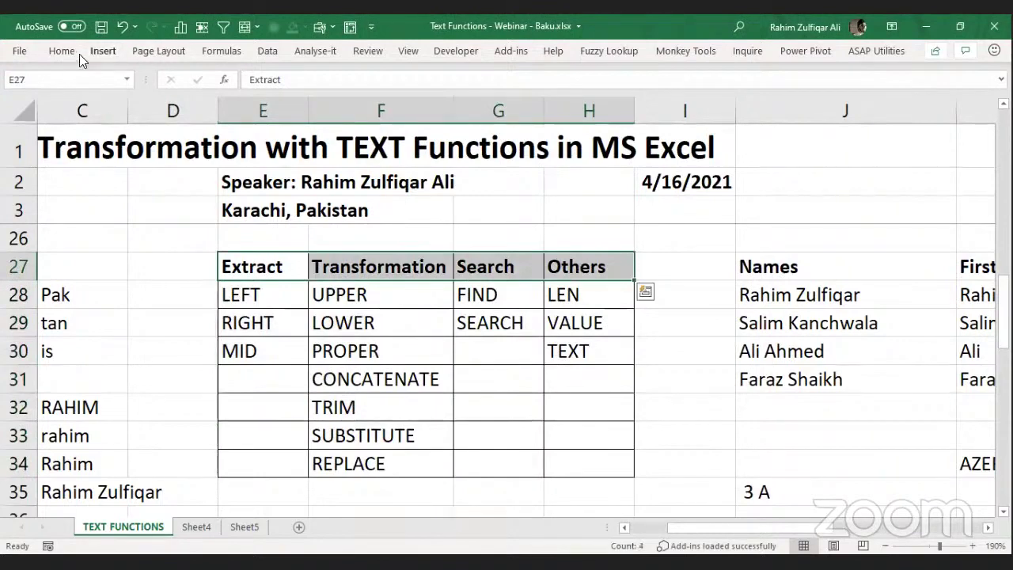
left_click(188, 101)
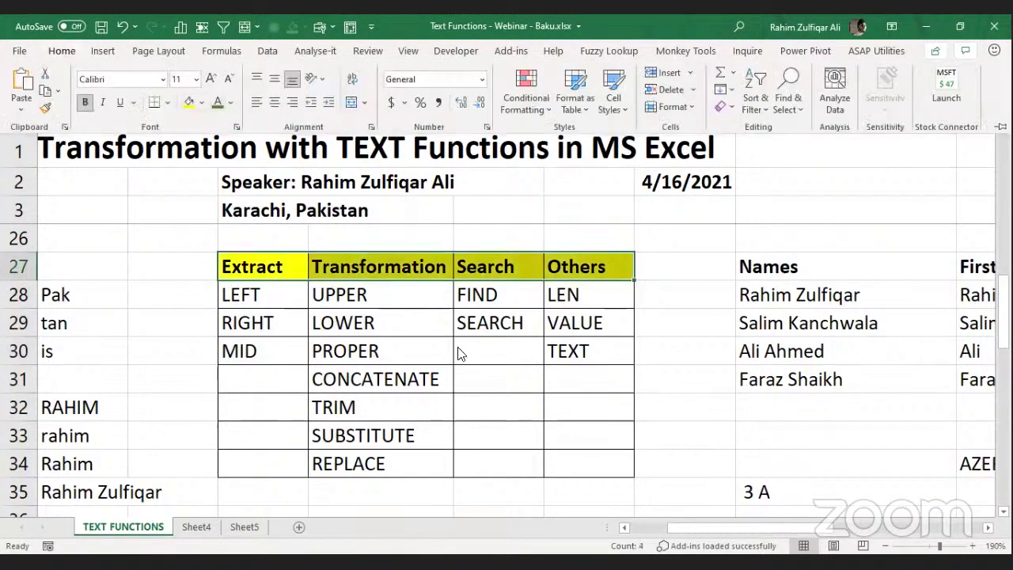
left_click(602, 356)
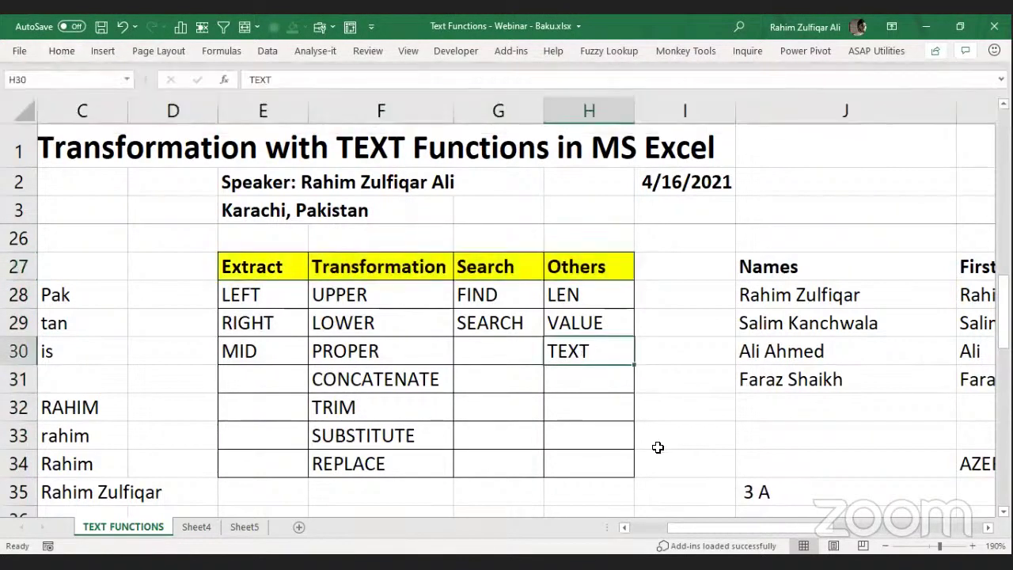
left_click(577, 380)
left_click(583, 350)
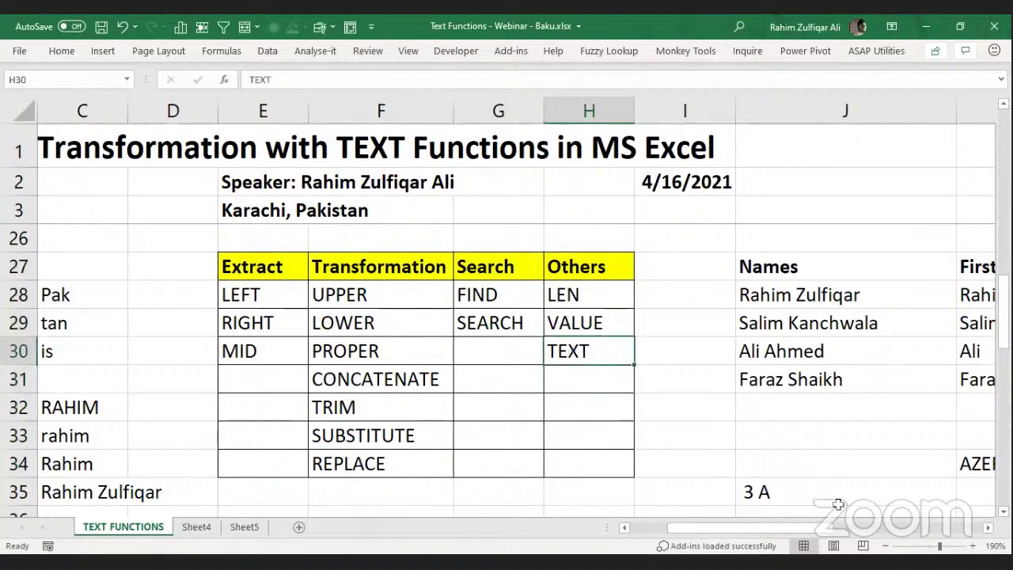
left_click_drag(823, 528, 983, 528)
Enter =TODAY() in W27 to get the current date.
scroll(787, 414, "right", 3)
left_click(625, 265)
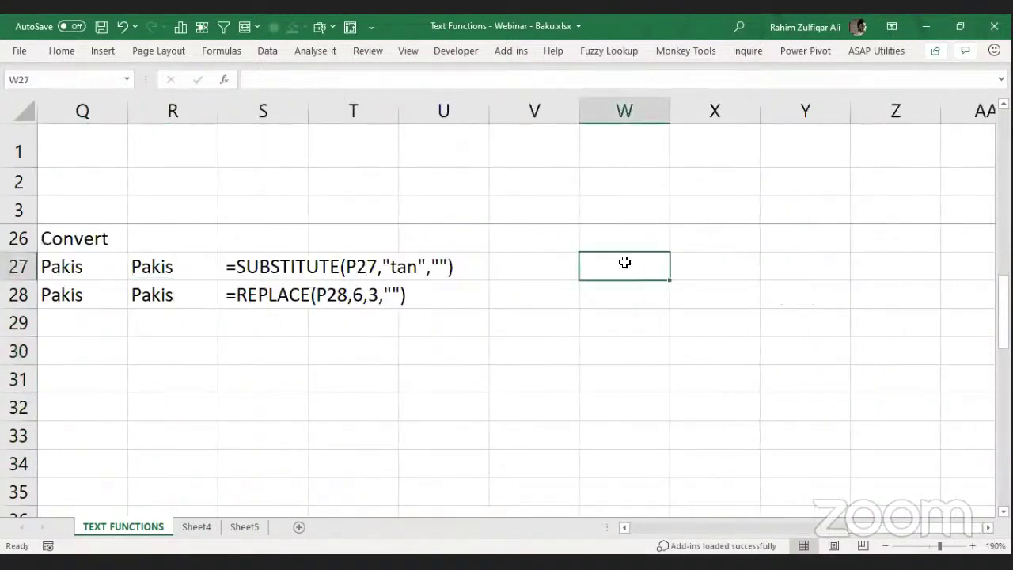
type("=TODAY()")
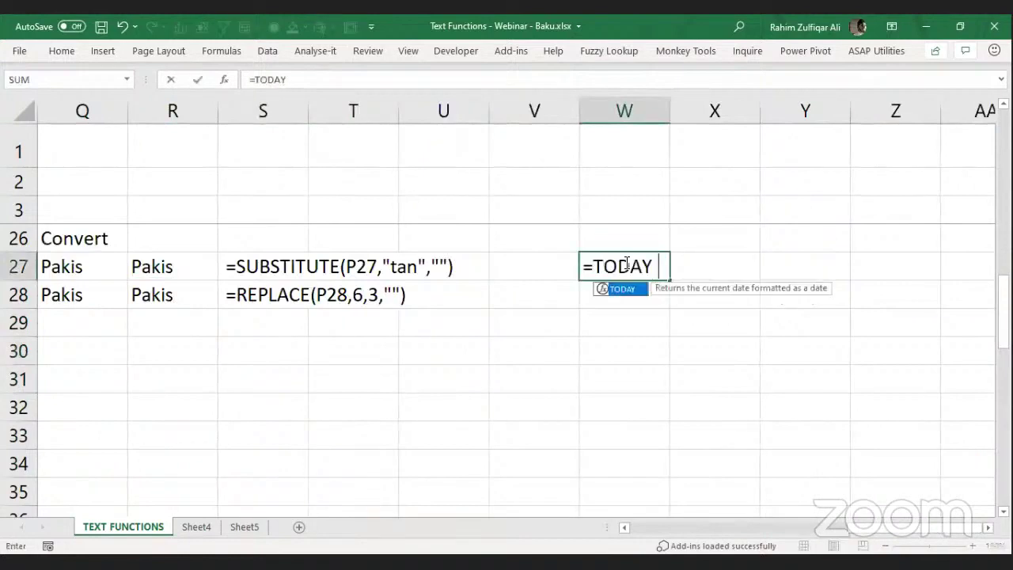
key("Return")
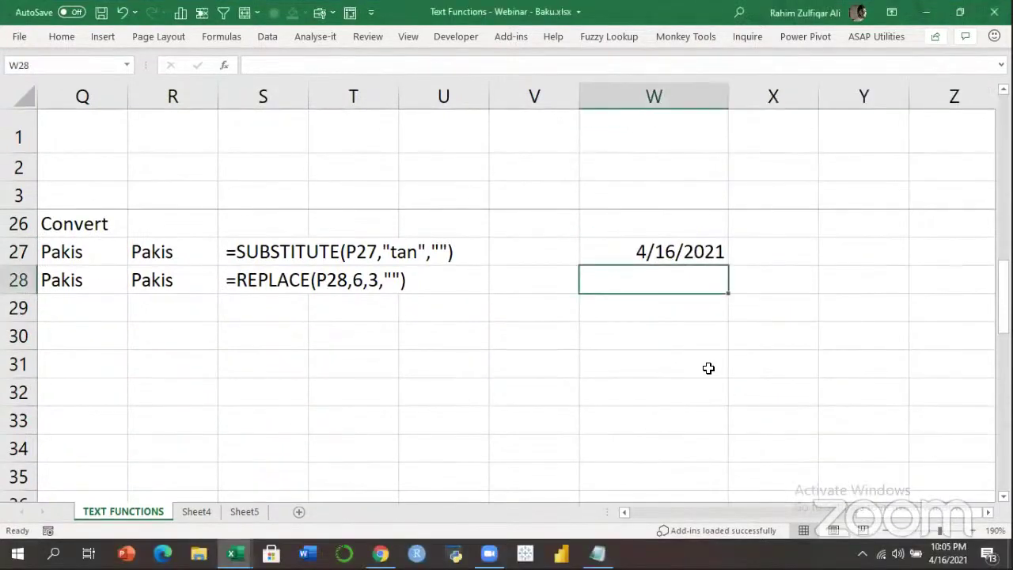
Enter =TEXT(W27,"DD") in W28 to show the day number 16.
type("=")
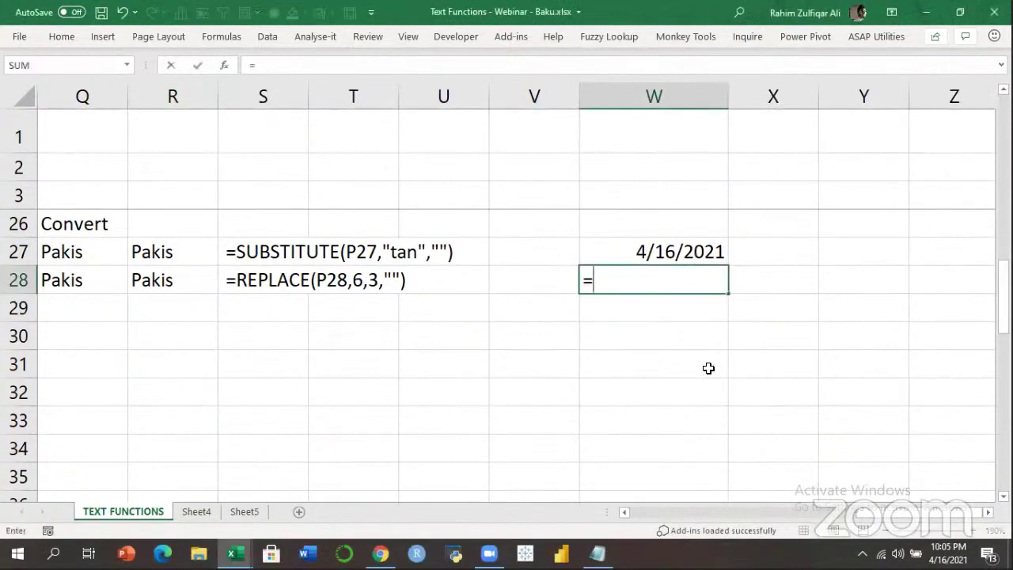
type("TEXT(")
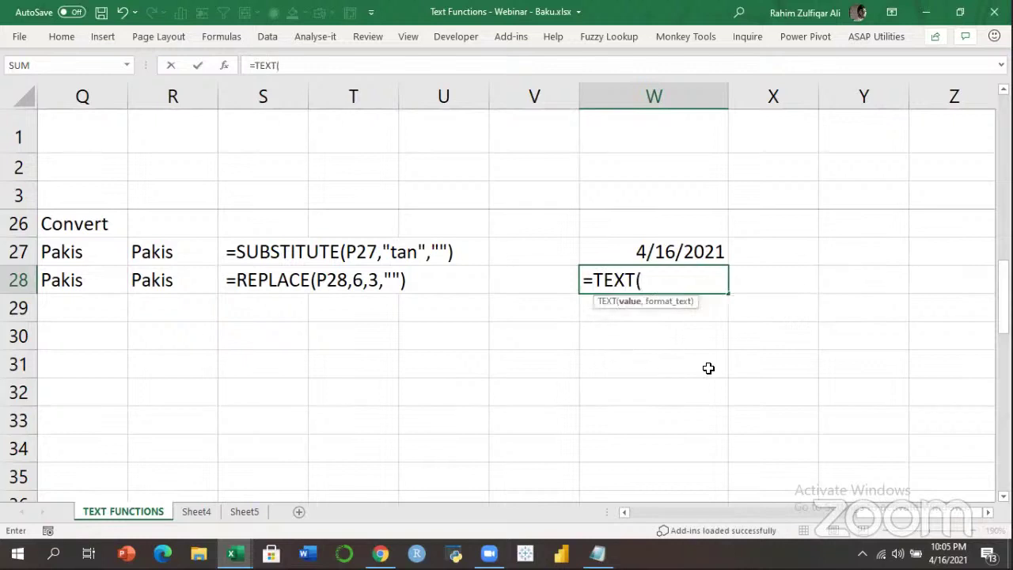
key("Up")
type(",")
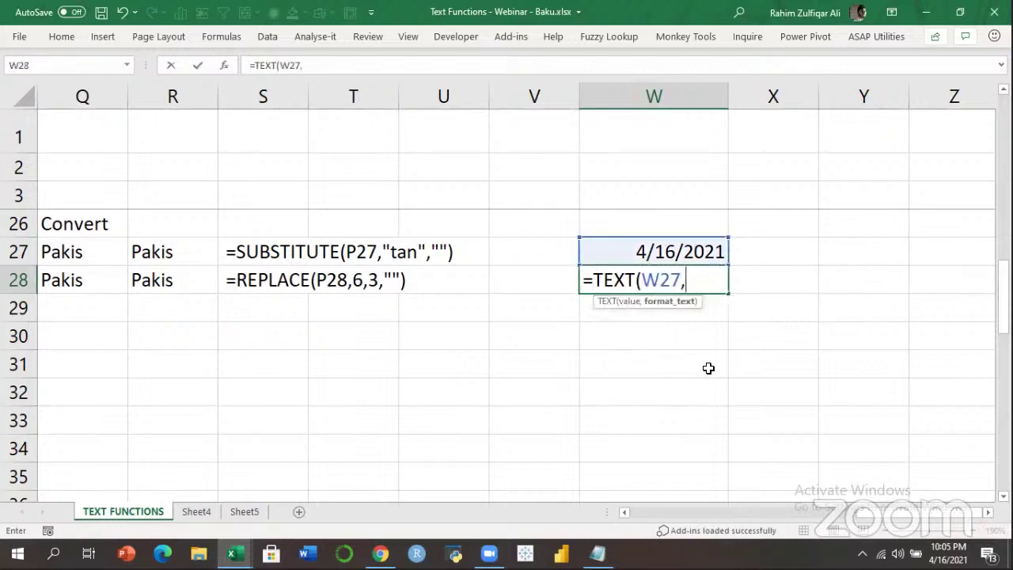
type("\"DD\"")
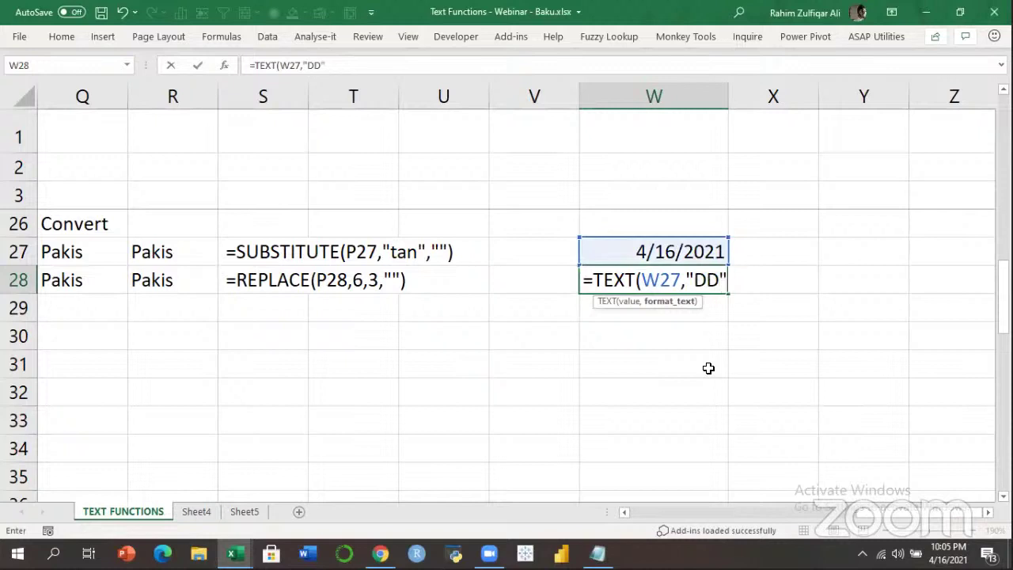
type(")")
key("Return")
key("Up")
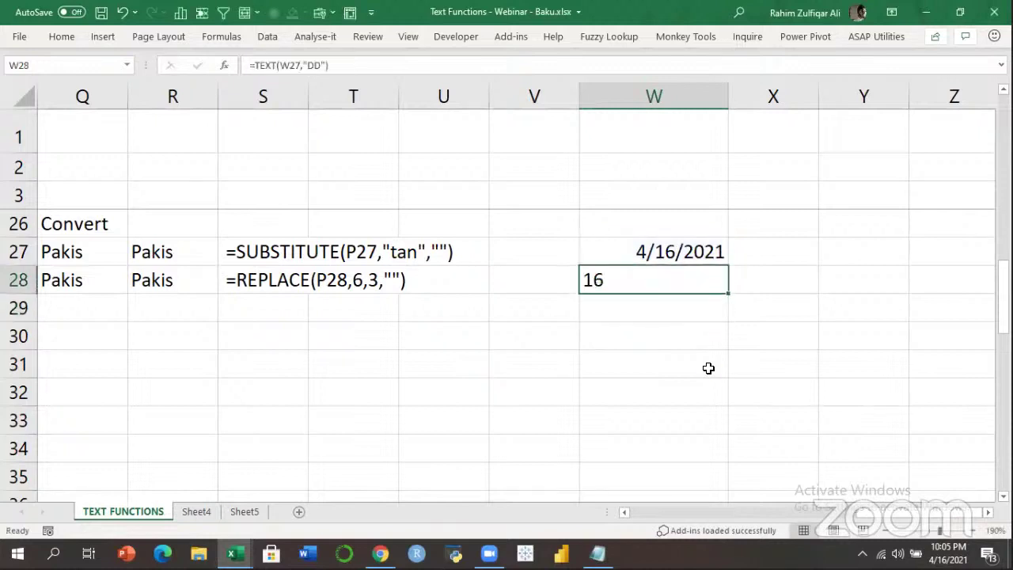
key("F2")
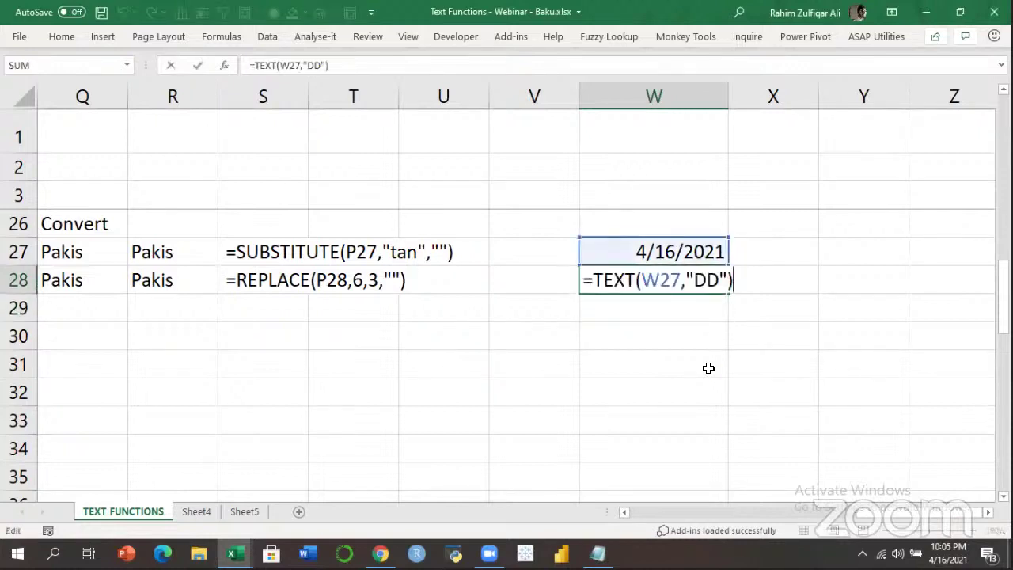
key("Return")
Enter =TEXT(W27,"DDD") in W29 to show the short weekday Fri.
type("=TEXT(")
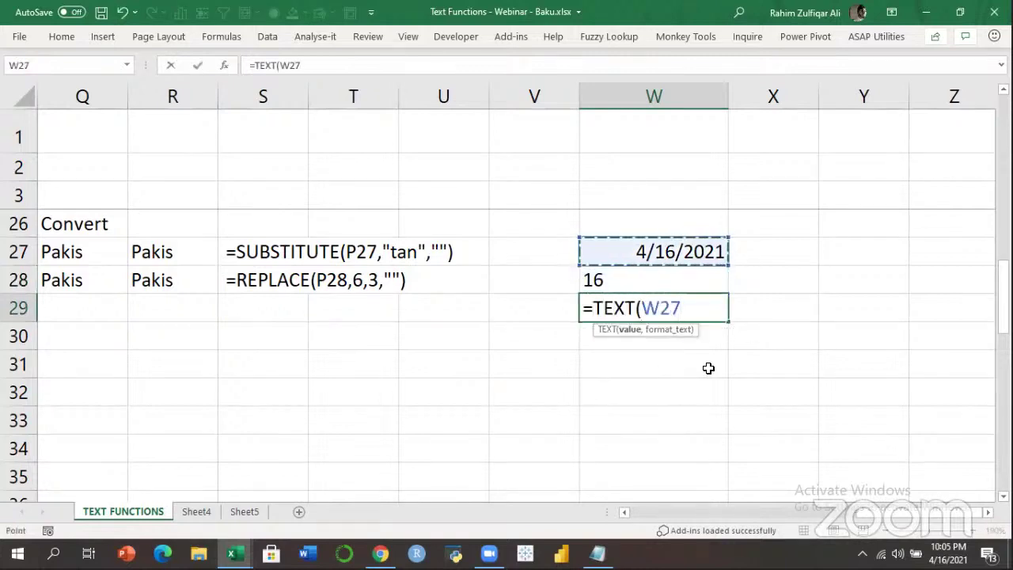
type(",\"DDD\")")
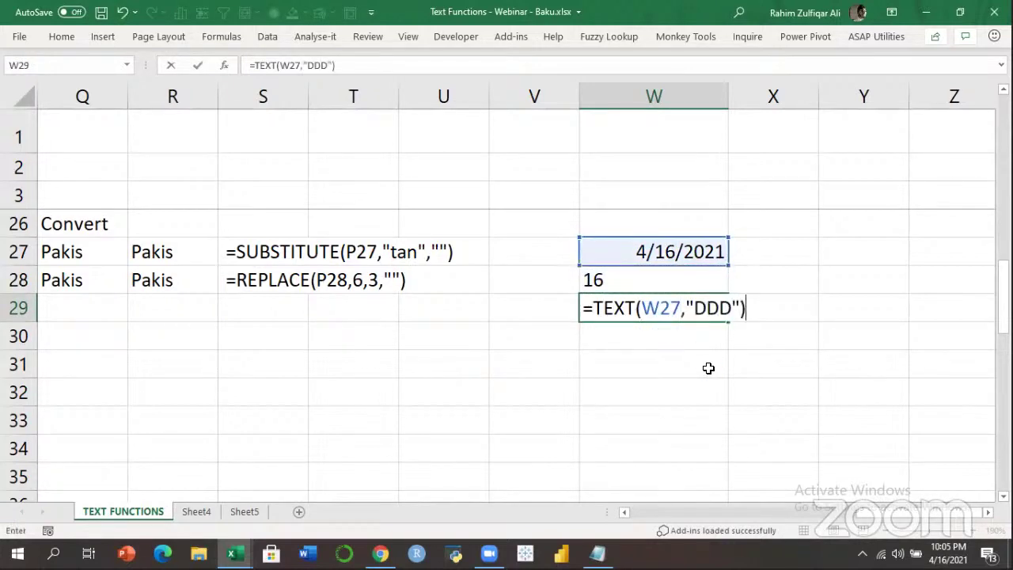
key("Return")
key("Up")
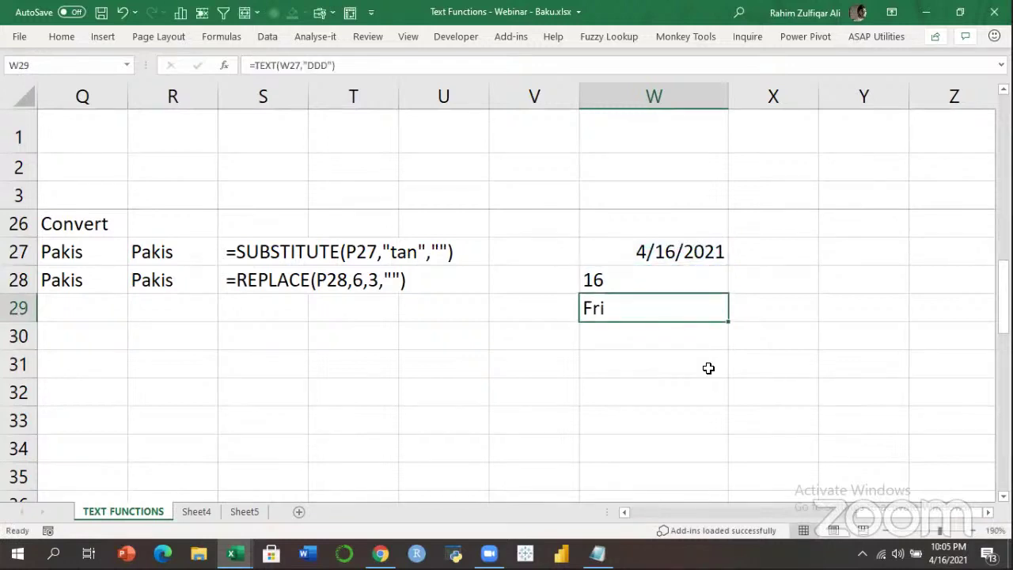
key("Down")
Enter =TEXT(W27,"DDDD") in W30 to show Friday.
type("=")
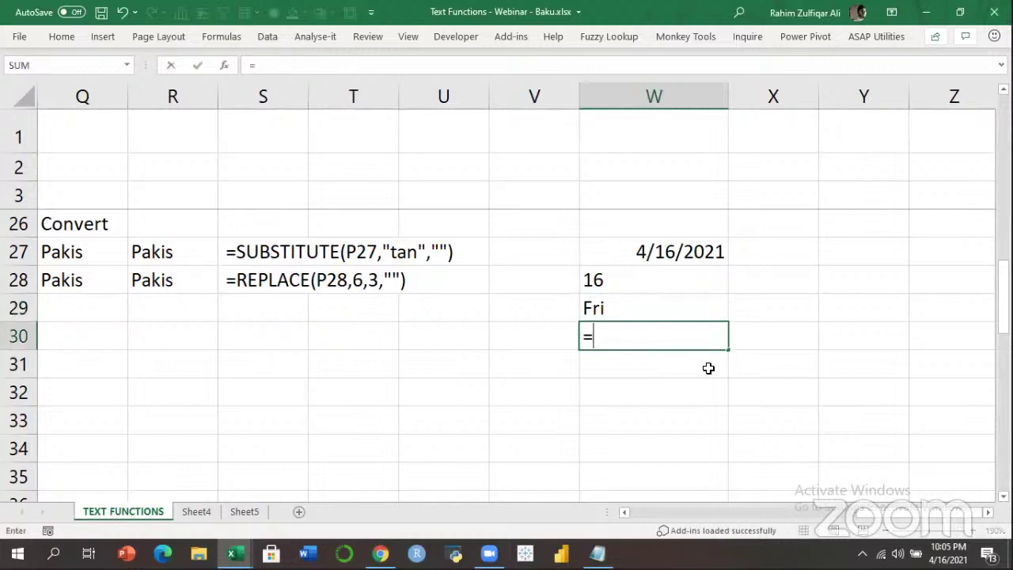
type("TEXT(")
key("Up")
key("Up")
key("Up")
type(",\"DDDD\")")
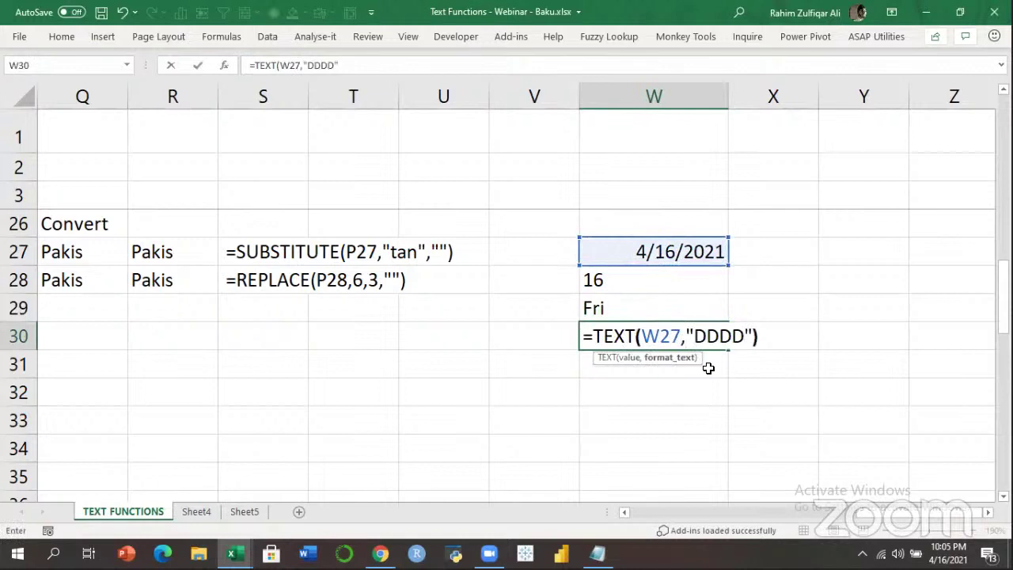
key("Return")
key("Up")
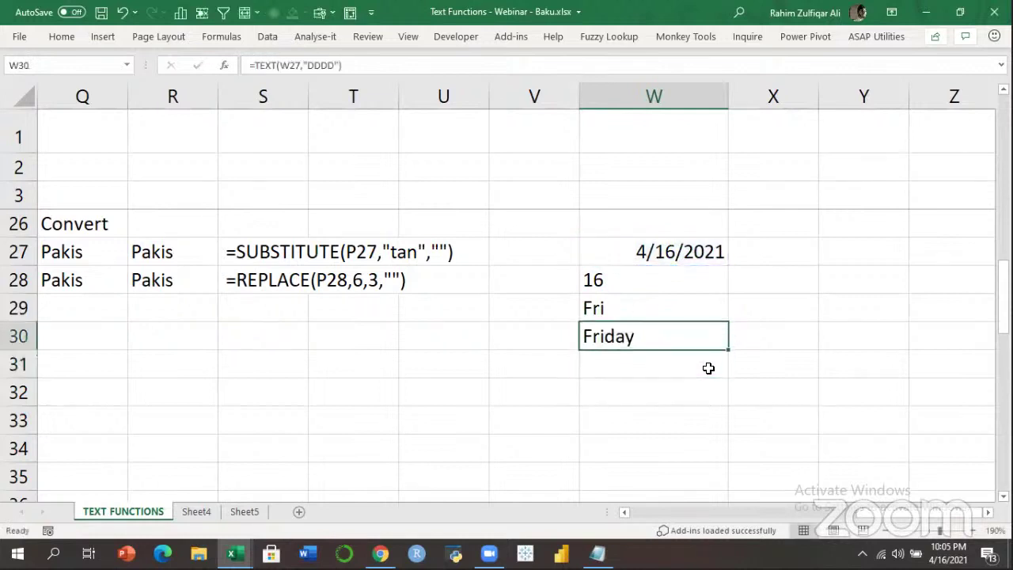
key("F2")
key("Escape")
Review the "DD" format code in W28's formula, leaving it unchanged.
key("Up")
key("Up")
key("F2")
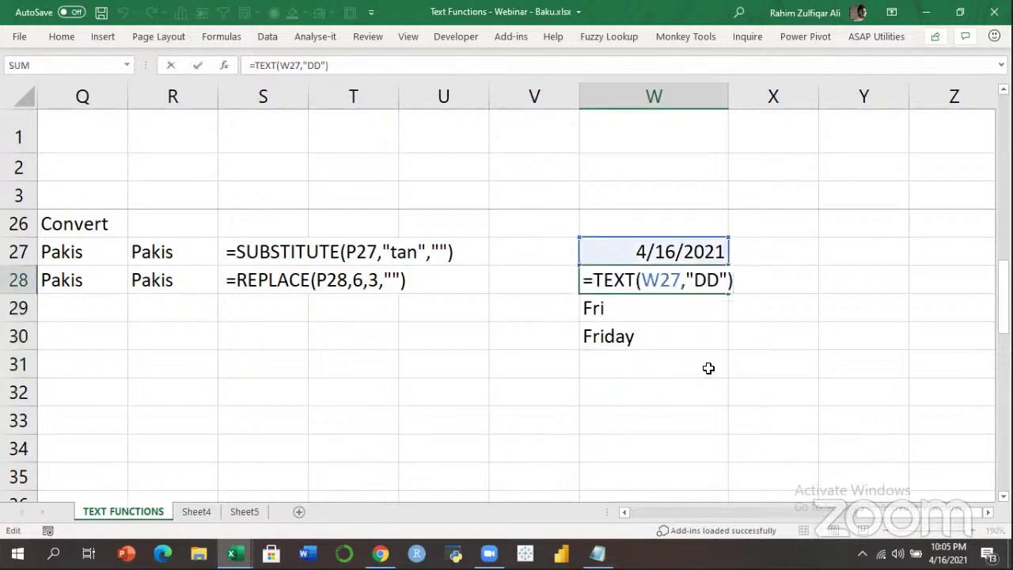
key("Left")
key("Left")
key("Left")
key("Right")
key("Left")
key("Left")
key("Right")
key("Right")
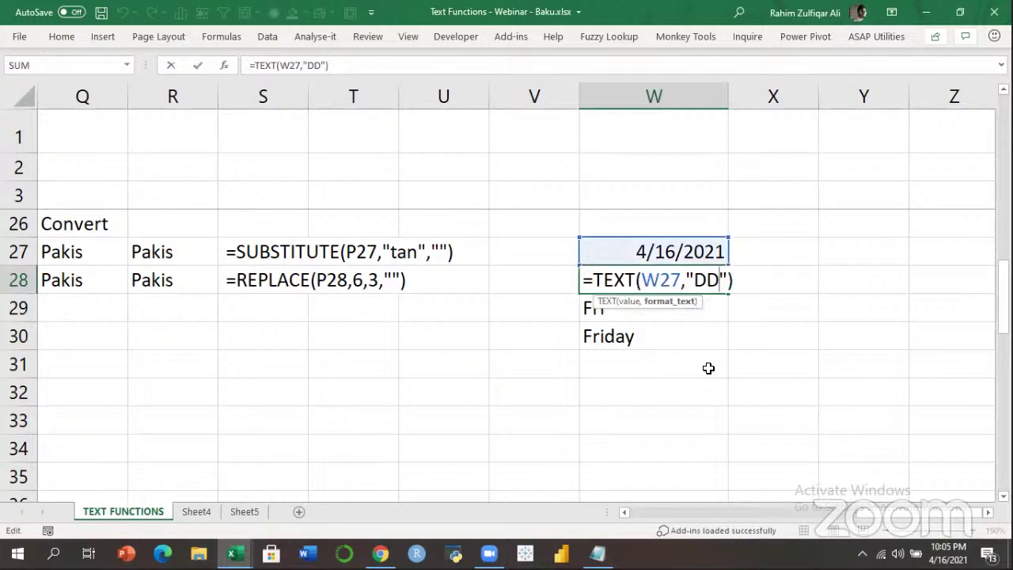
key("ctrl+Return")
key("Right")
Fill X28:X30 with TEXT month formulas on W27: "MM" (04), "MMM" (Apr), "MMMM" (April).
type("=TEXT(")
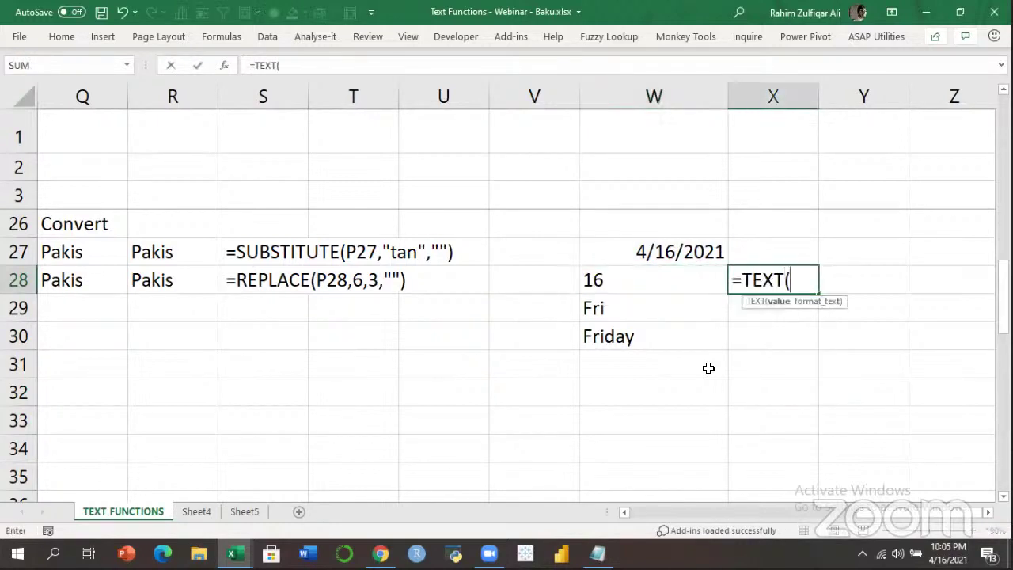
key("Left")
key("Up")
type(",\"")
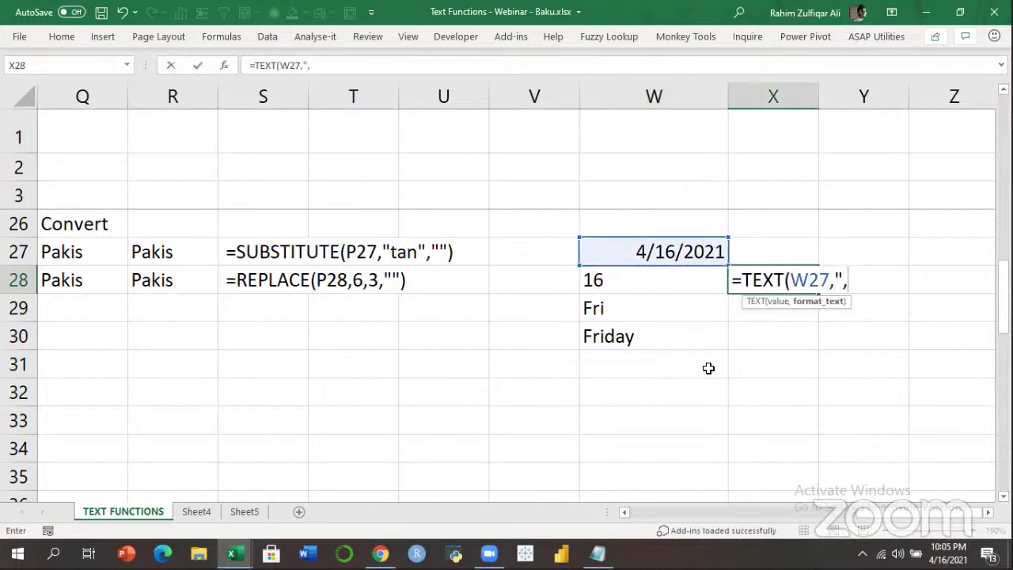
type("MM\")")
key("Return")
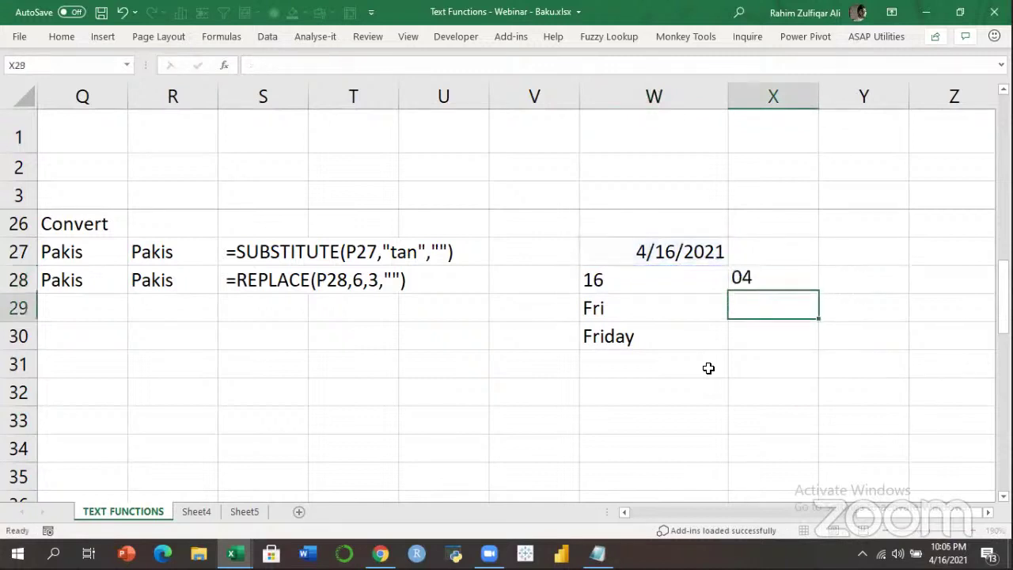
type("=TEXT(")
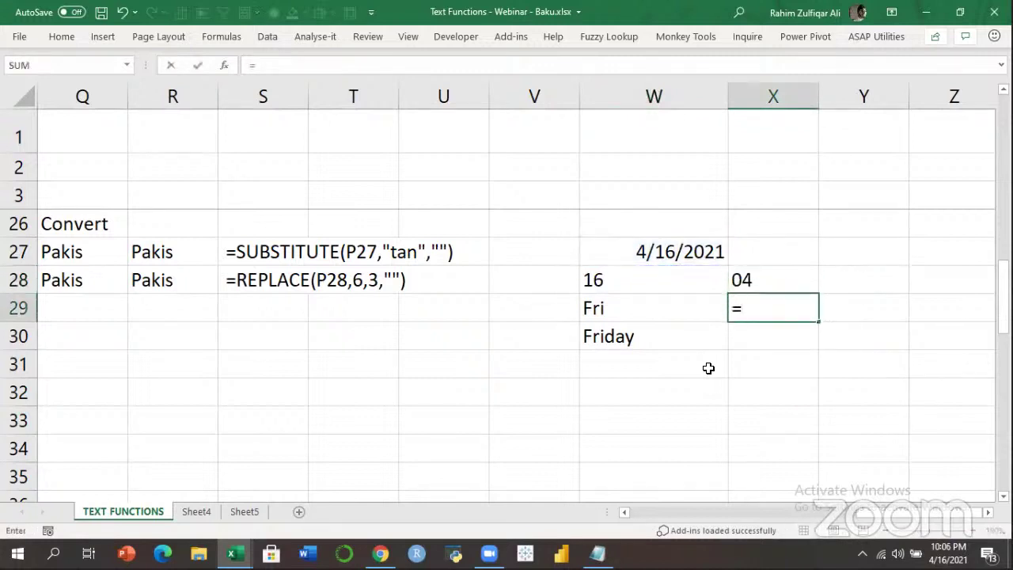
key("Up")
key("Up")
key("Left")
type(",\"MMM ")
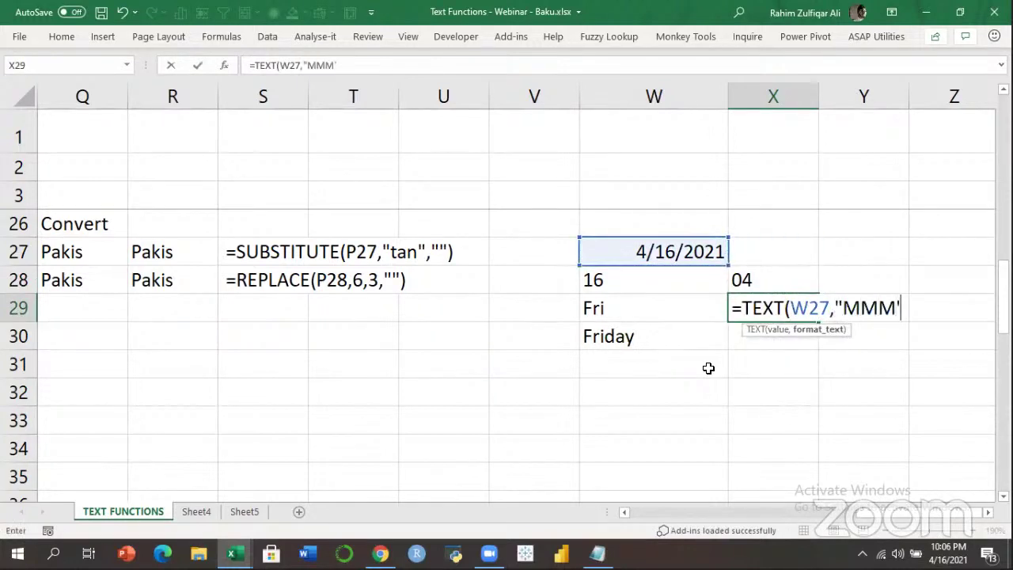
type("\")")
key("Return")
type("=TEXT(")
key("Up")
key("Up")
key("Up")
key("Left")
type(",\"")
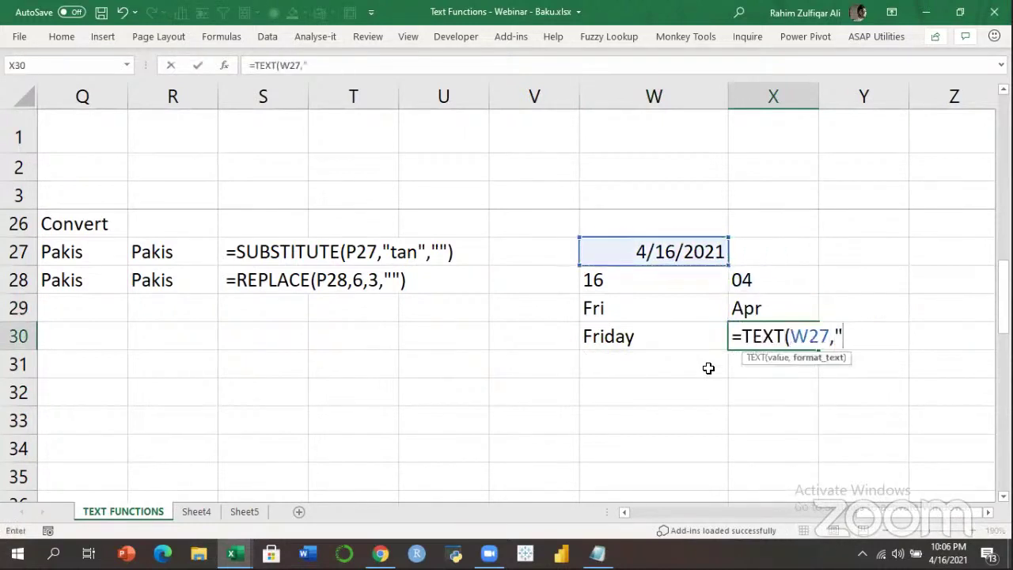
type("MMMM\")")
key("Return")
Enter =TEXT(W27,"YY") in Y28 for 21 and start the year formula in Y29.
key("Up")
key("Up")
key("Up")
key("Right")
type("=TEXT(")
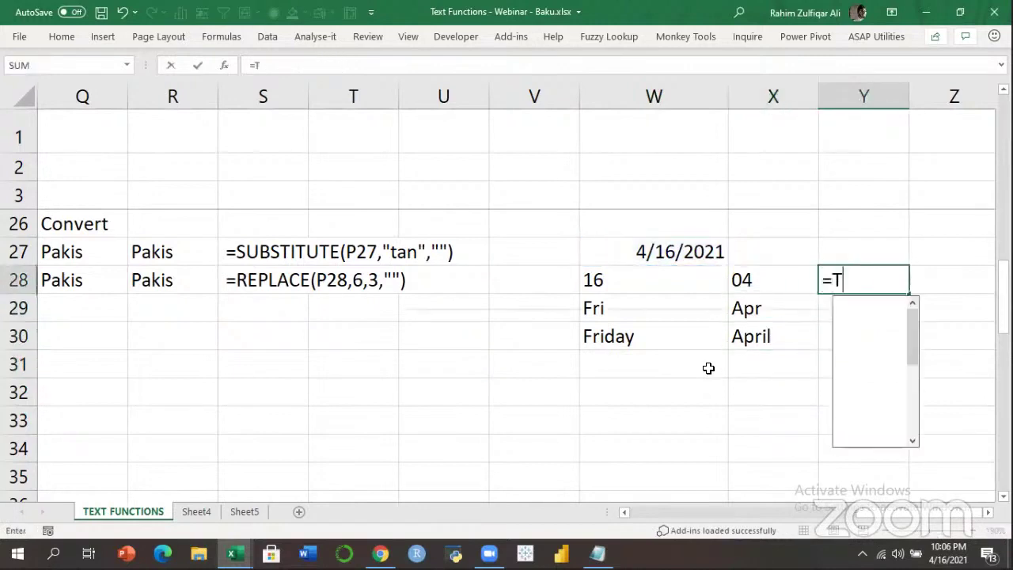
key("Left")
key("Up")
key("Up")
key("Left")
key("Down")
type(",\"YYY")
key("BackSpace")
type("\")")
key("Return")
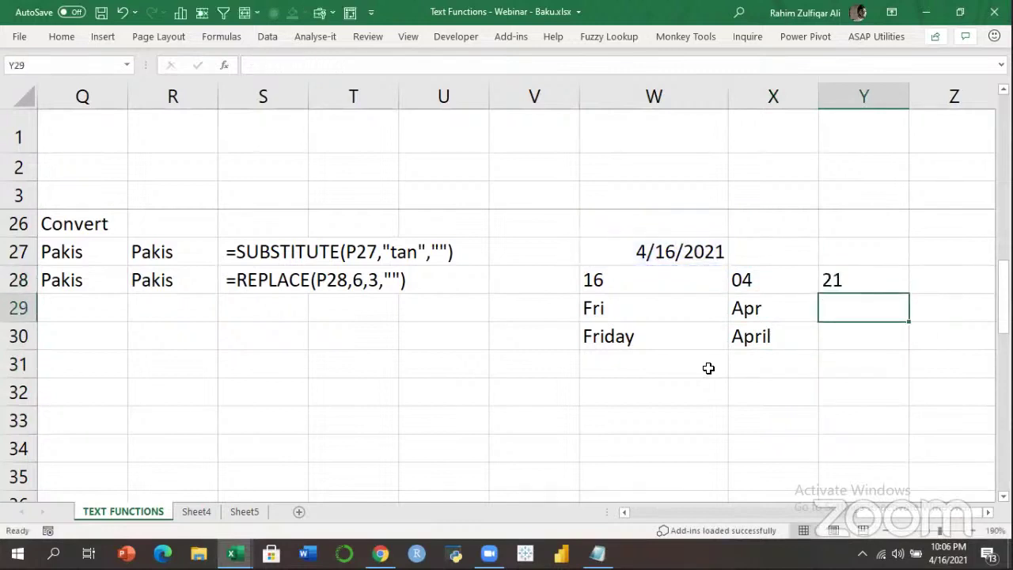
type("=TEXT(")
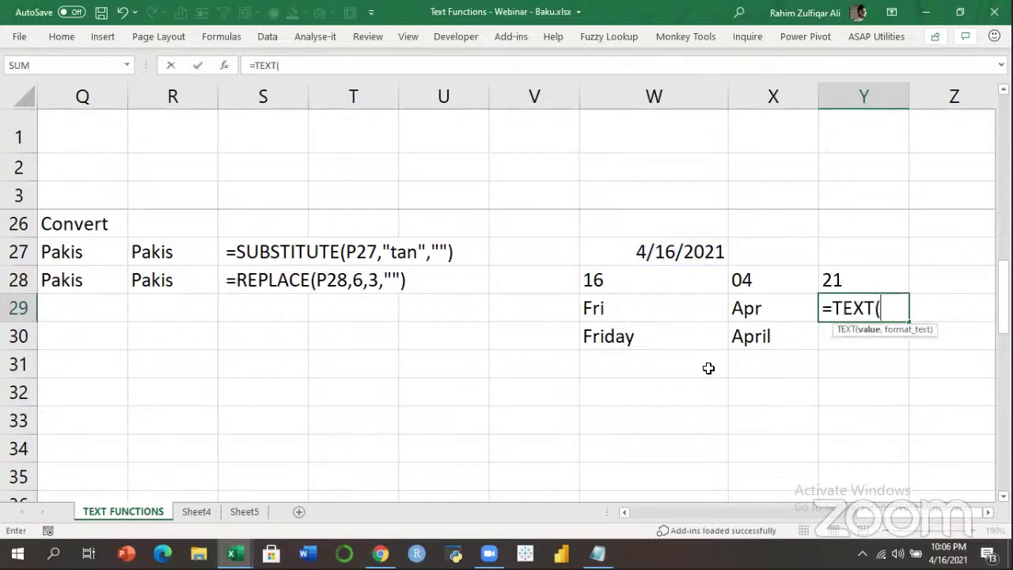
key("Left")
key("Left")
key("Up")
key("Up")
Complete =TEXT(W27,"YYYY") in Y29 to show 2021.
type(",\"YYYY\")")
key("Return")
key("Left")
key("Left")
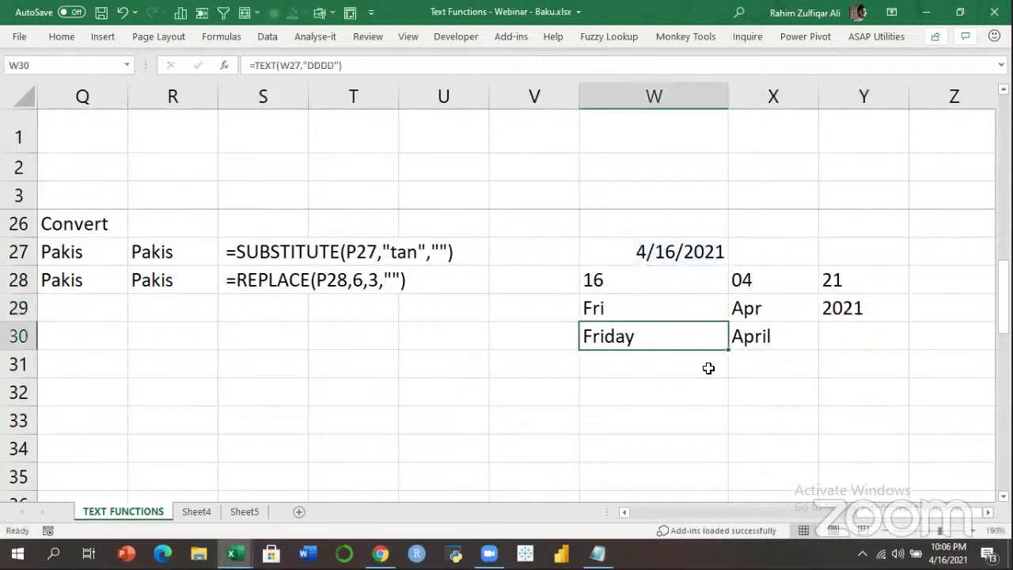
key("Up")
key("Up")
key("Up")
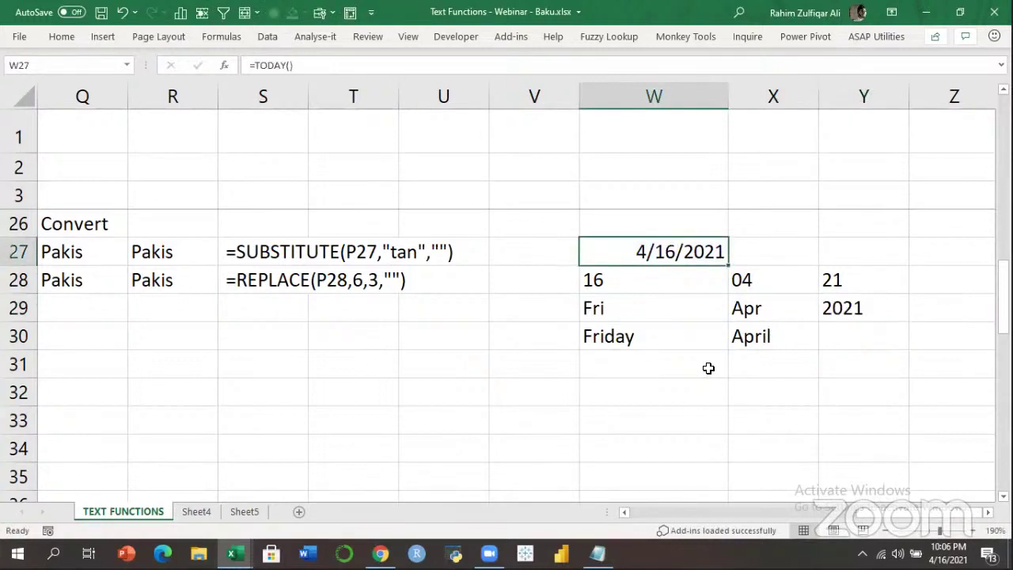
key("Down")
key("Down")
key("Down")
key("Down")
key("Down")
key("F2")
Enter =TEXT(W27,"DDDD, MMMM DD, YYYY") in W32 to show Friday, April 16, 2021.
type("=TEXT(")
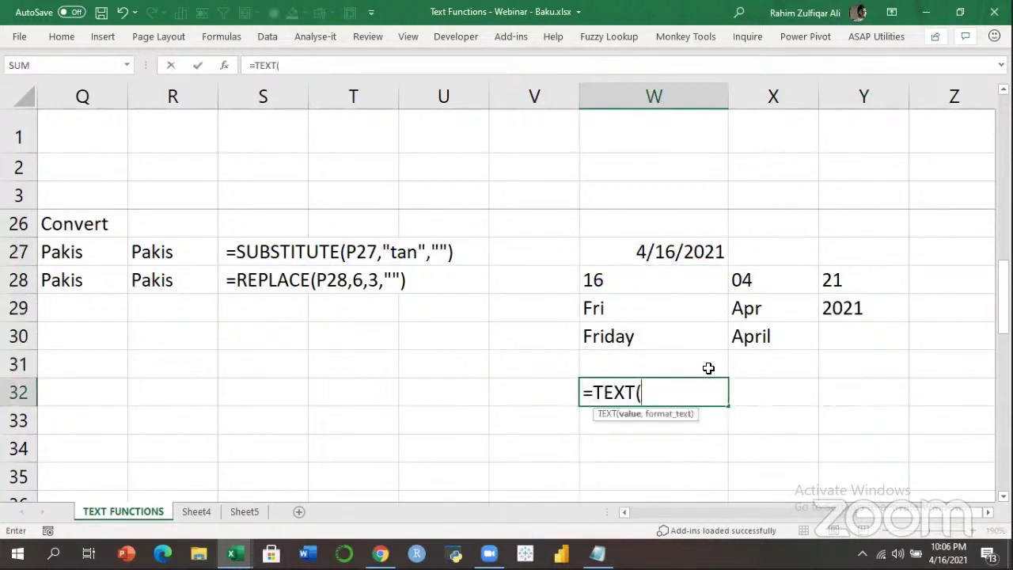
key("Up")
key("Up")
key("Up")
key("Up")
key("Up")
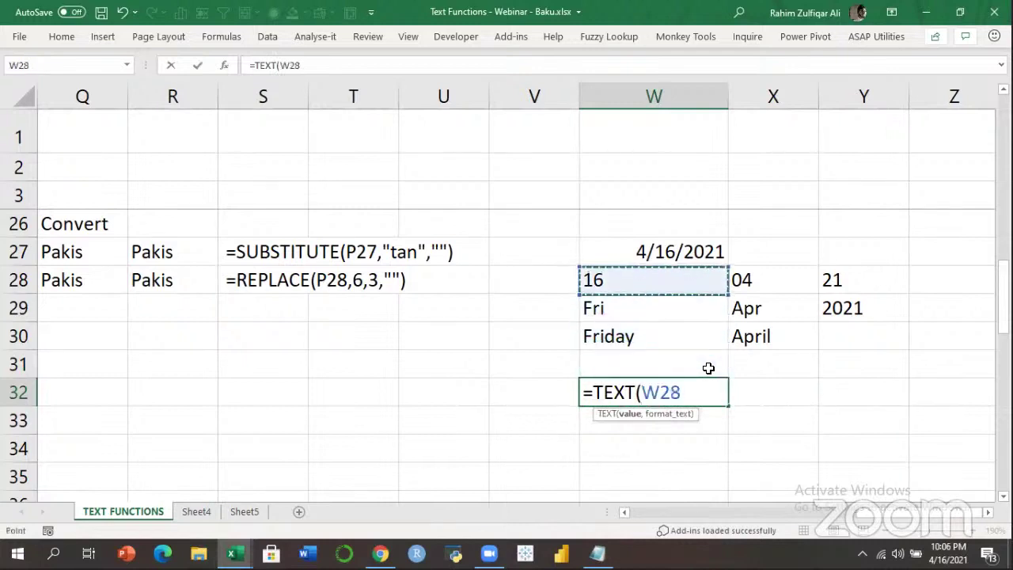
type(",\"")
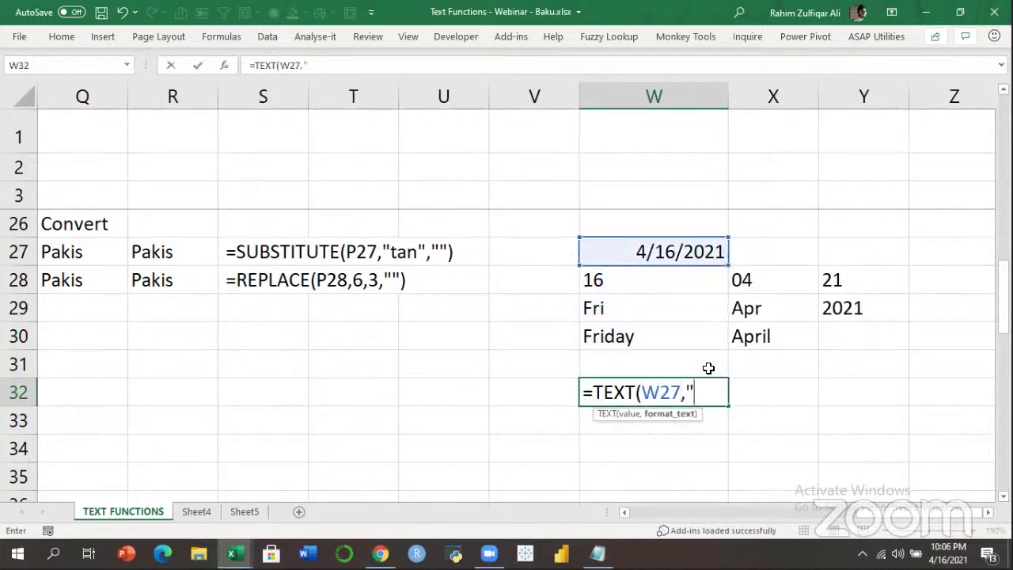
type("DDDD")
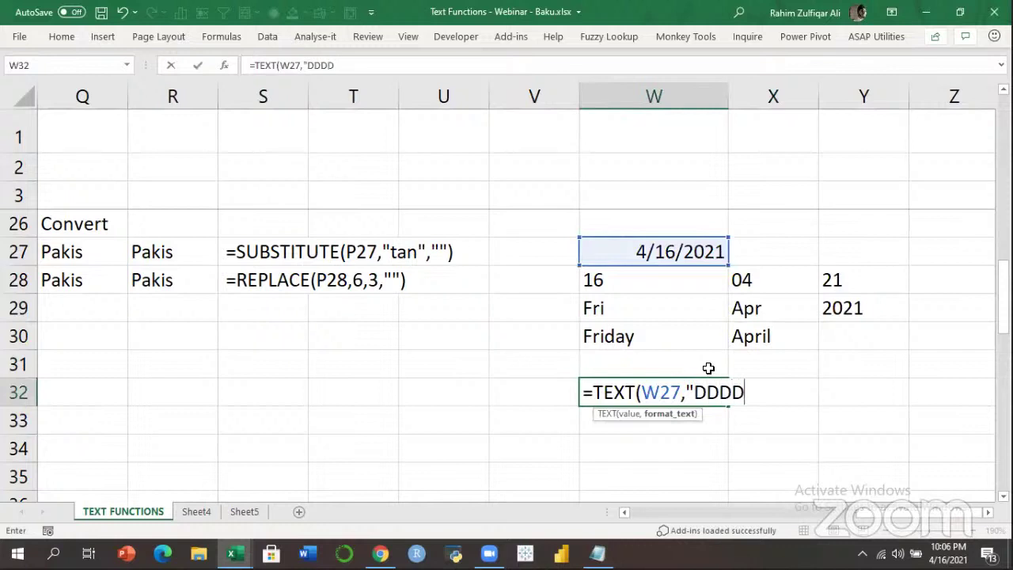
type(", MMMM DD, ")
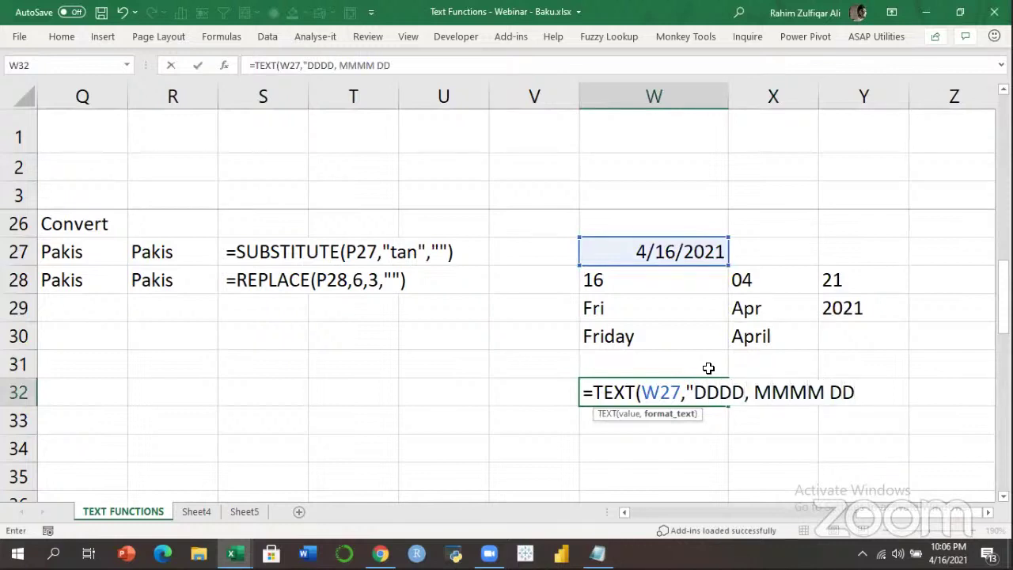
type("YYYY")
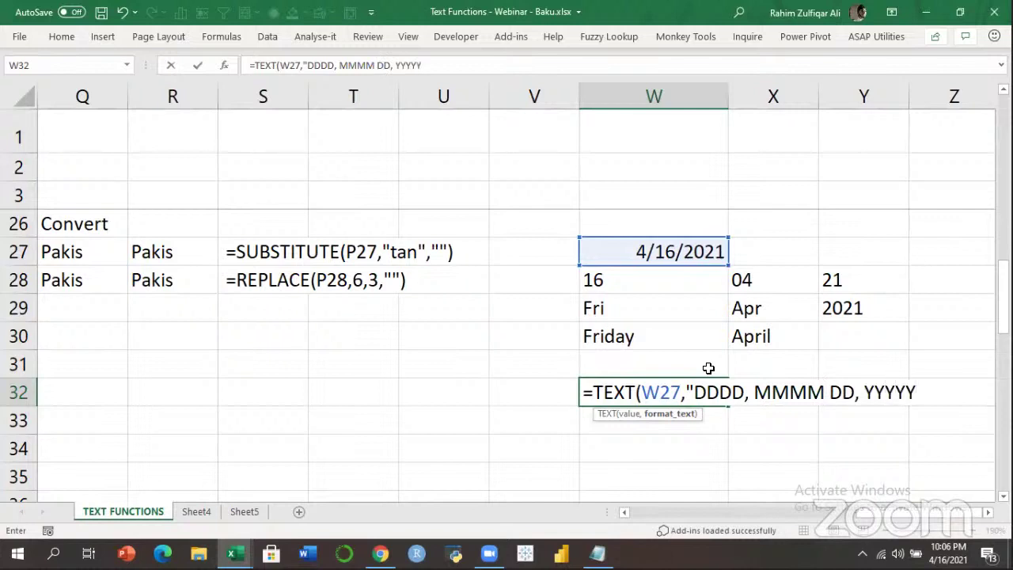
type("\")")
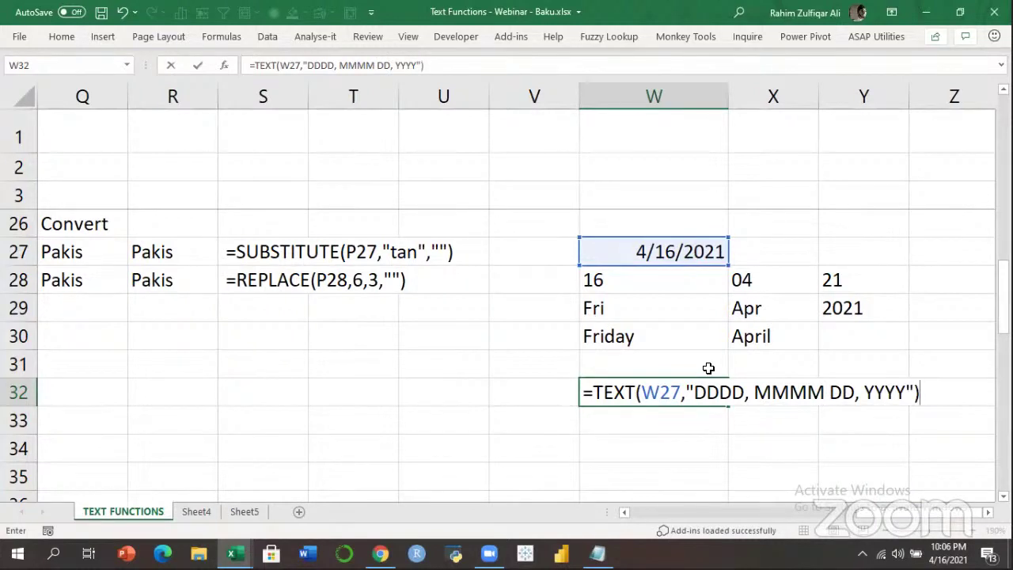
key("Return")
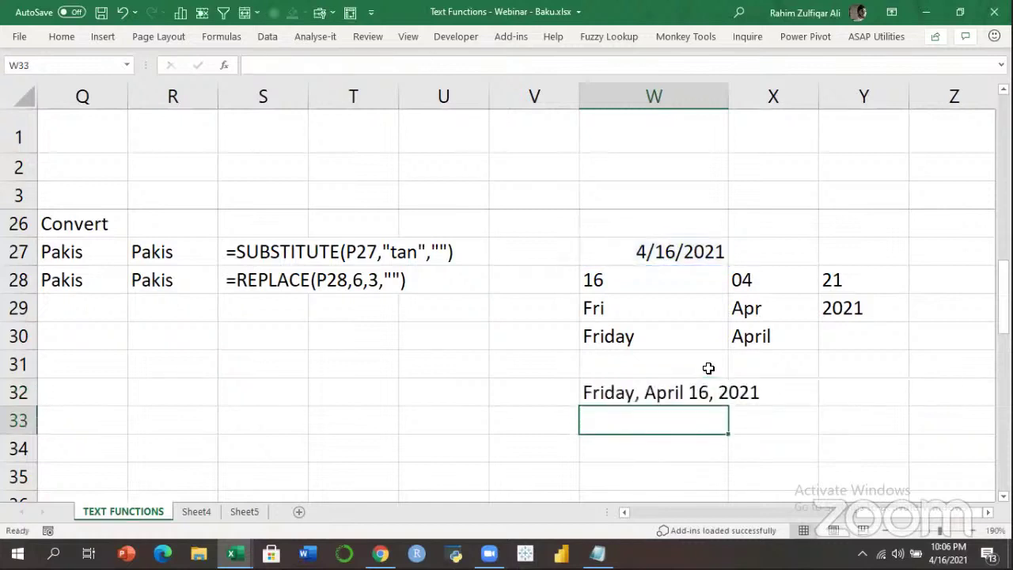
key("Up")
key("F2")
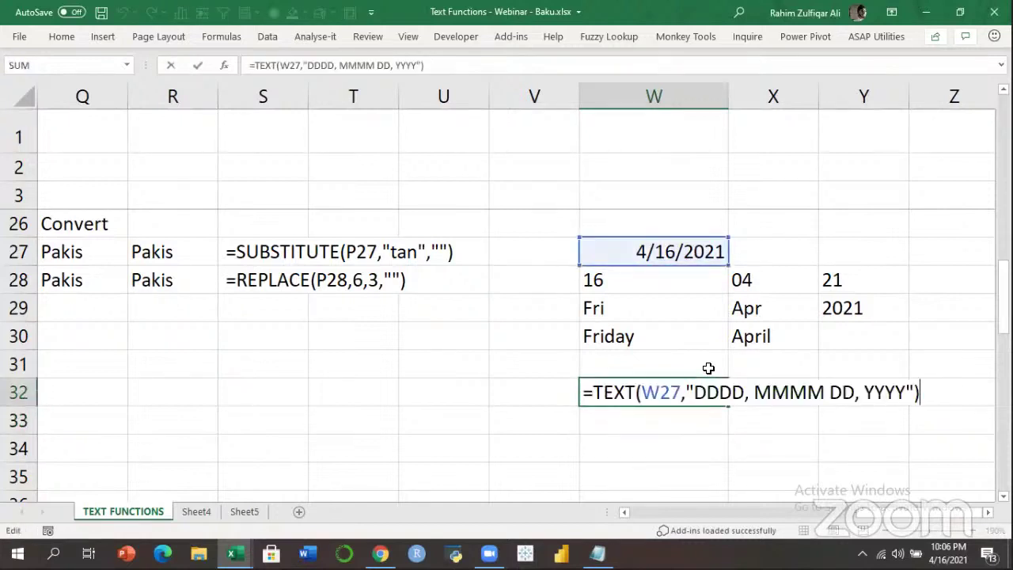
key("Return")
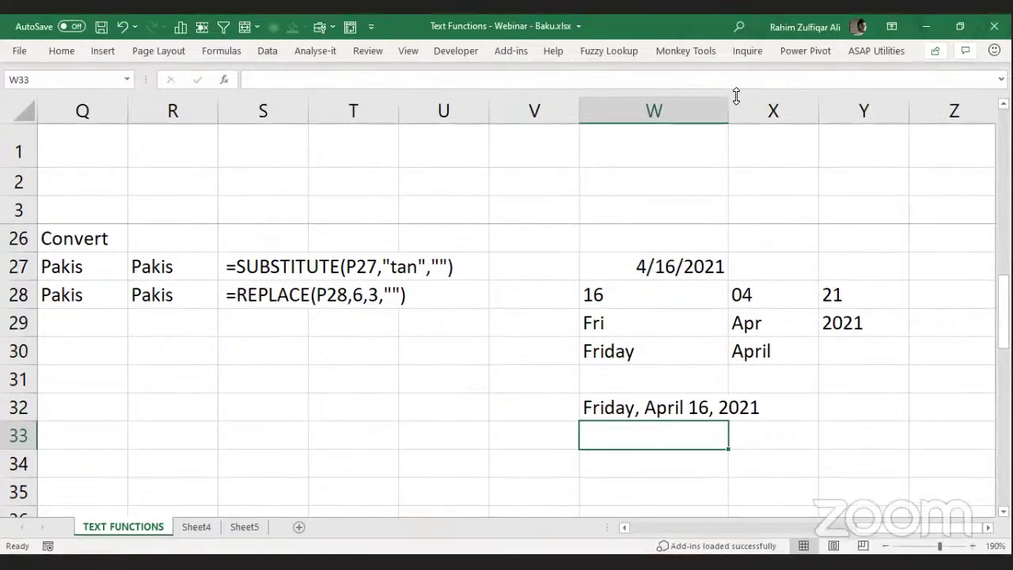
Copy W32's formula text into W33 as a written-out label.
key("ctrl+Home")
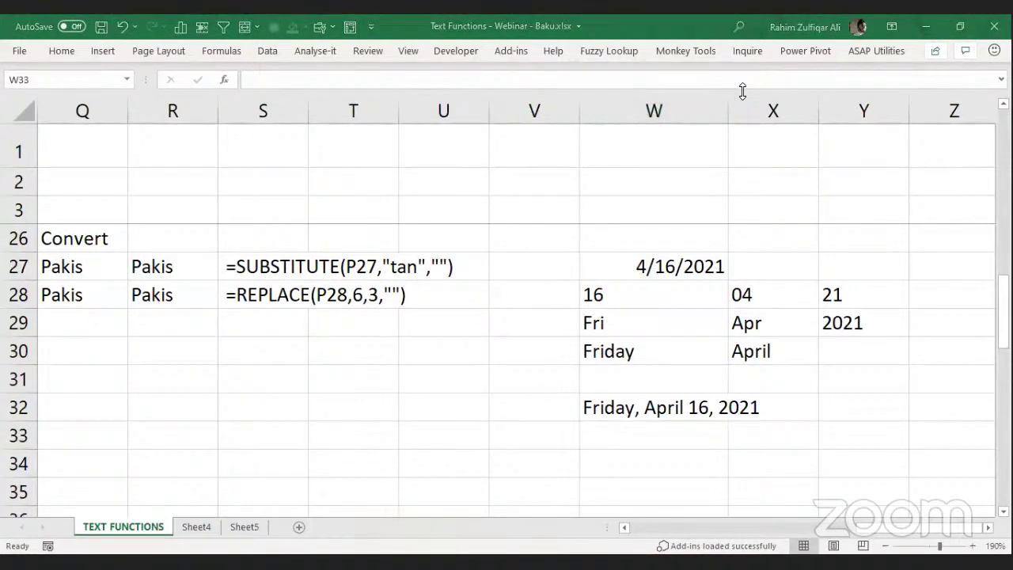
left_click(673, 408)
key("F2")
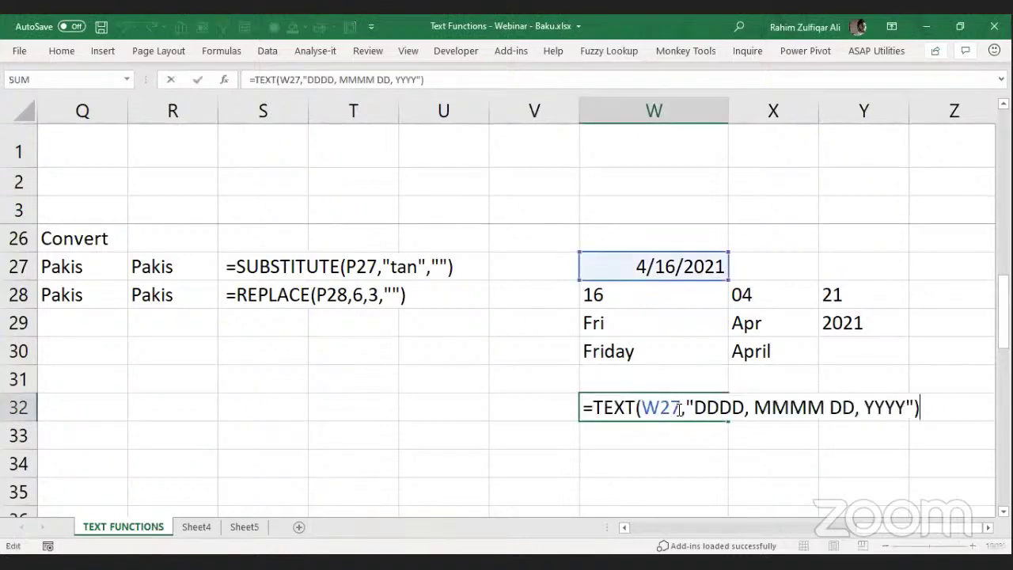
key("shift+Home")
key("ctrl+c")
key("Return")
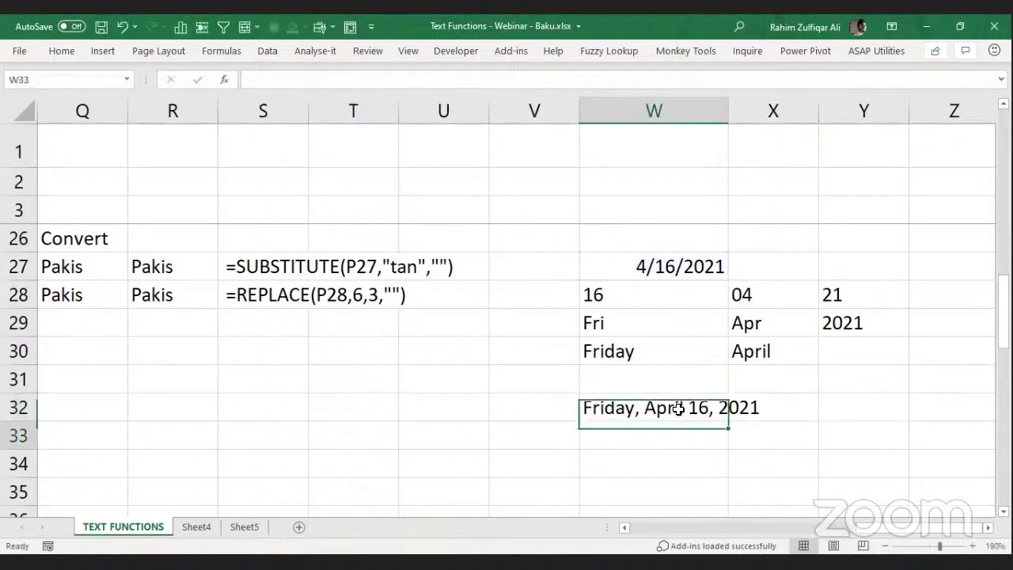
key("ctrl+v")
key("Return")
key("Up")
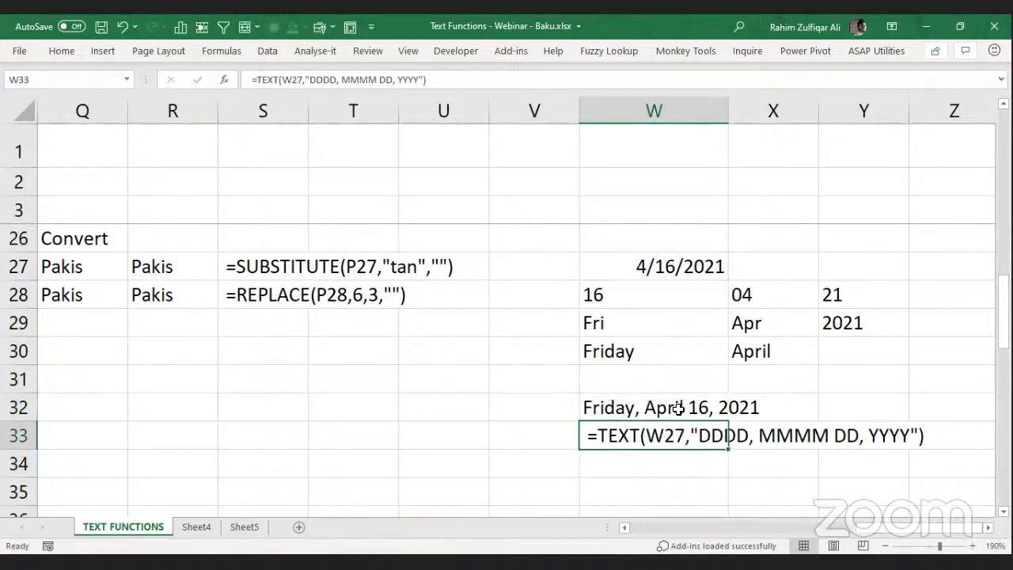
key("Left")
key("Left")
key("Left")
key("Left")
key("Left")
key("Left")
key("Left")
key("Left")
key("Left")
key("Left")
key("Left")
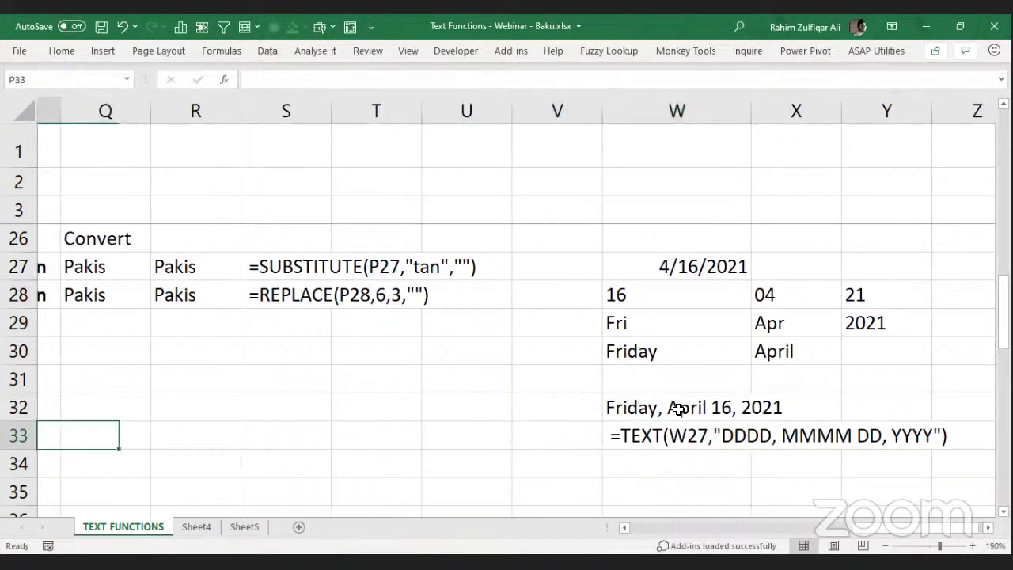
Delete the blank Sheet4 and Sheet5 together.
key("Left")
key("Left")
key("Left")
key("Left")
key("Left")
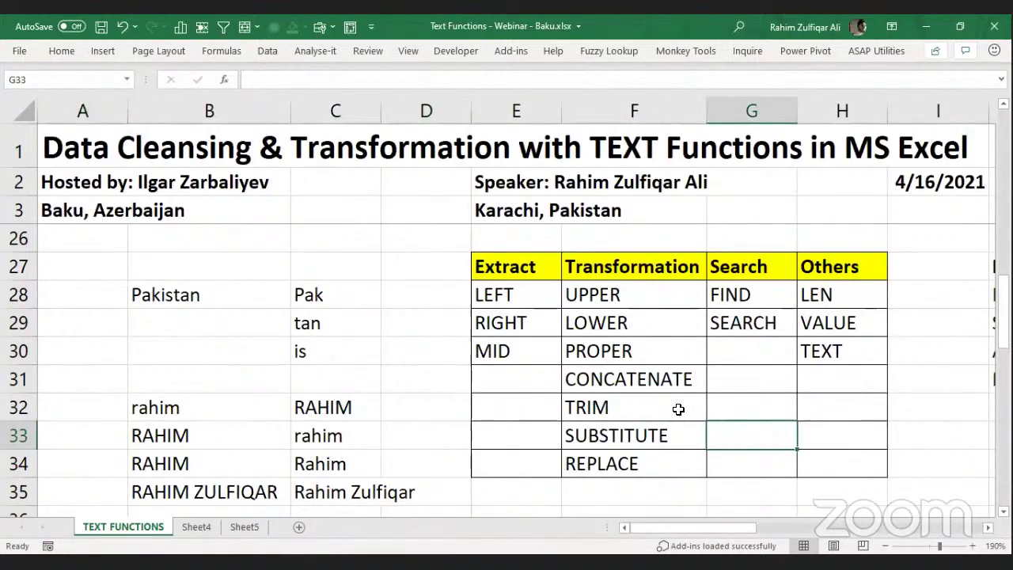
left_click(190, 527)
left_click(237, 527, "ctrl")
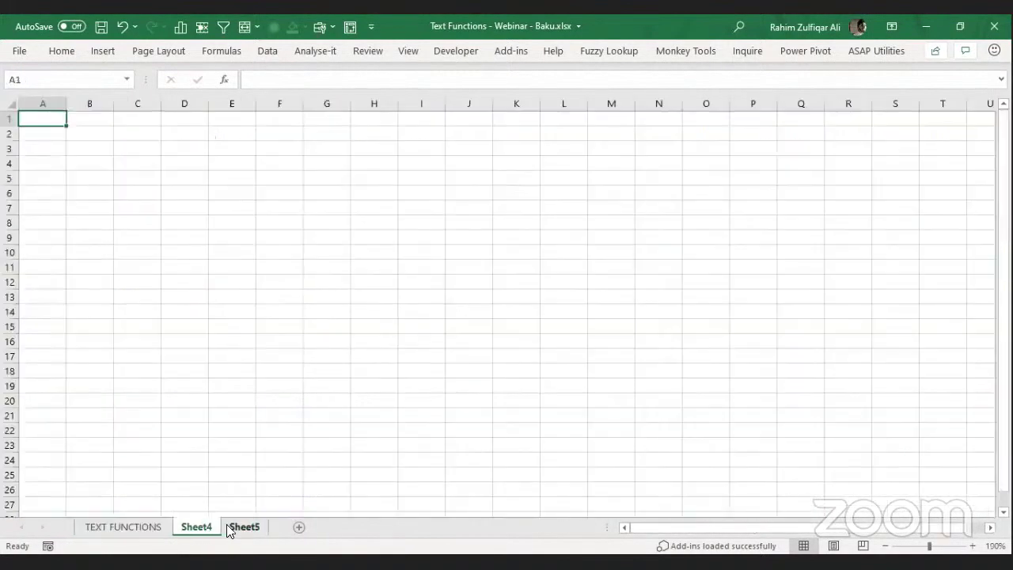
right_click(204, 529)
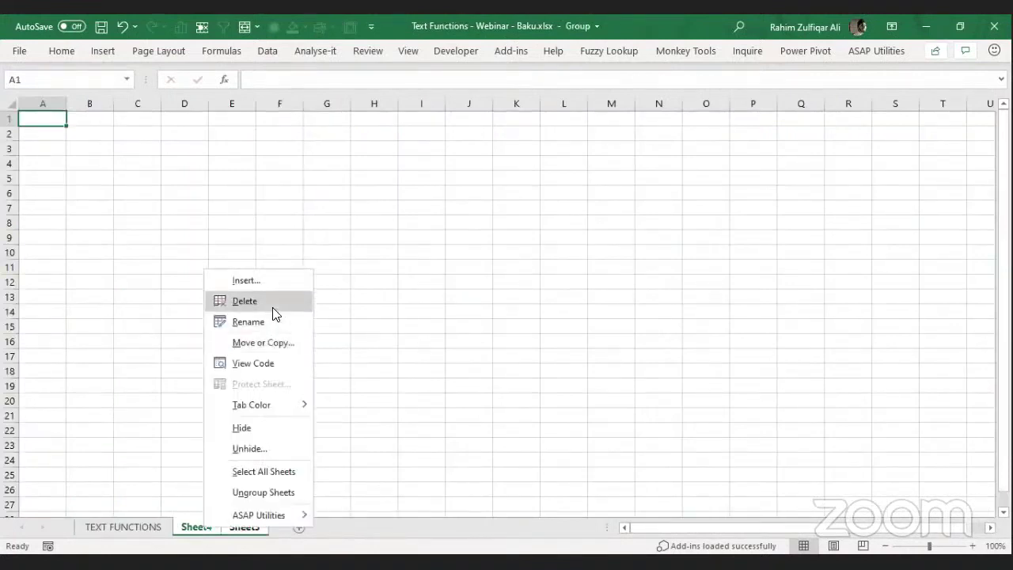
left_click(272, 302)
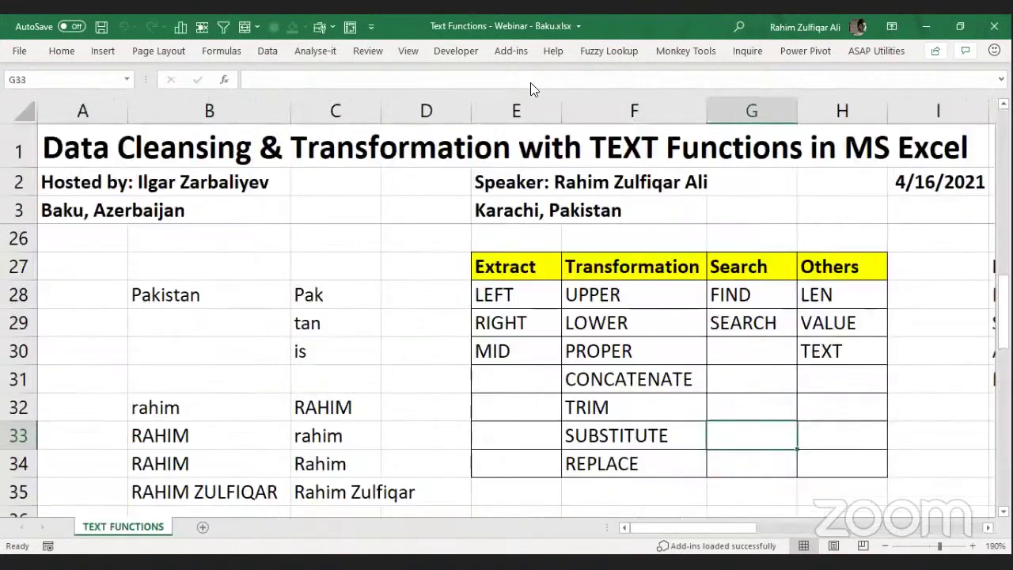
Unhide the hidden Examples sheet.
left_click(546, 42)
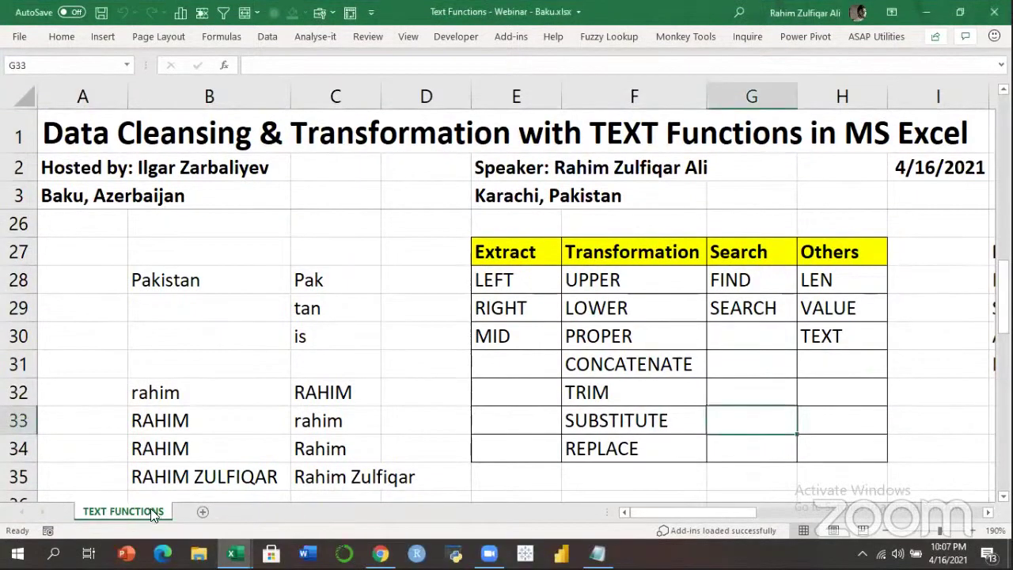
right_click(149, 525)
left_click(202, 452)
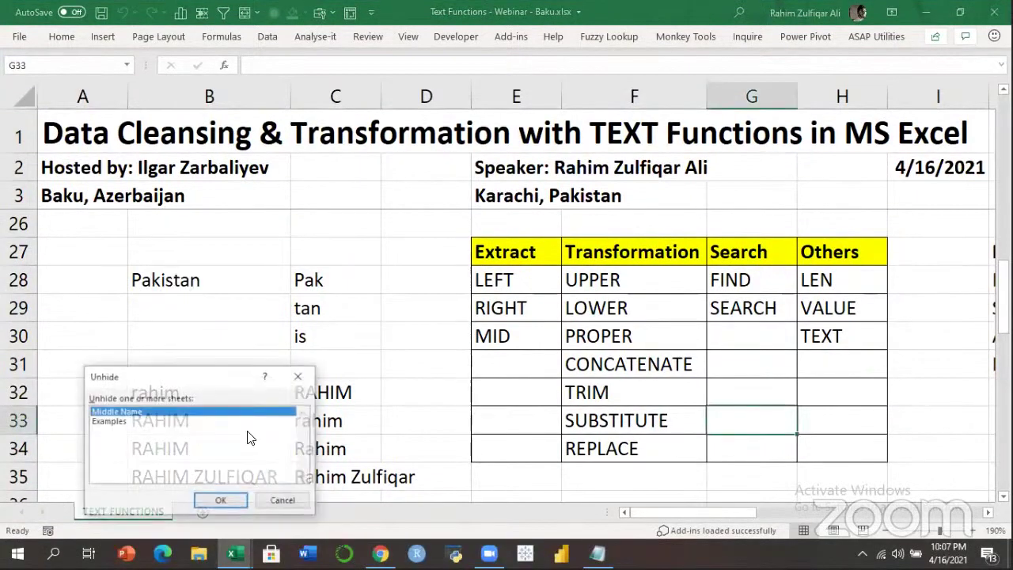
left_click(177, 435)
left_click(220, 501)
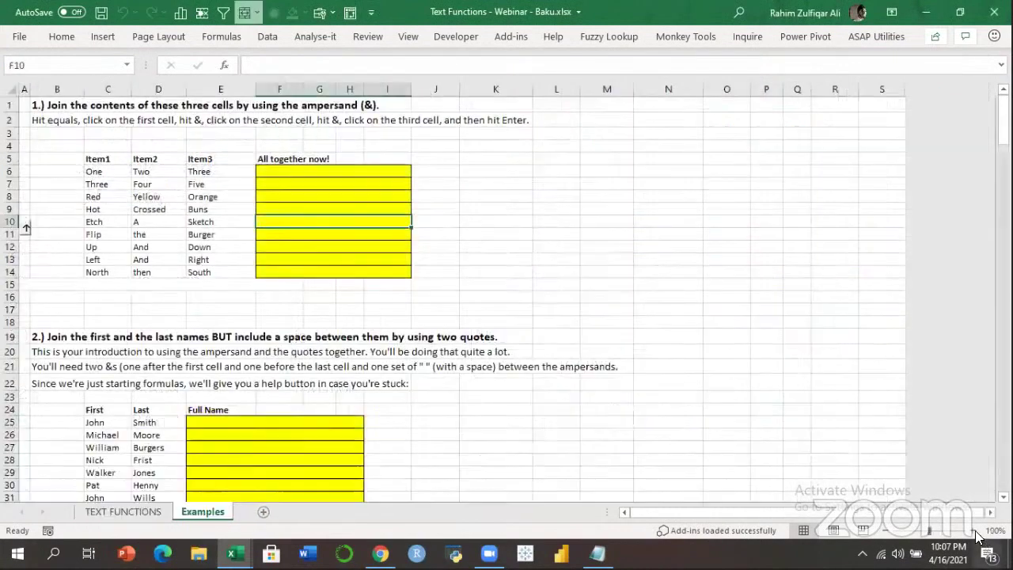
Zoom the Examples sheet in to 180% with answer cell F6 selected.
left_click(973, 530)
scroll(667, 536, "up", 4)
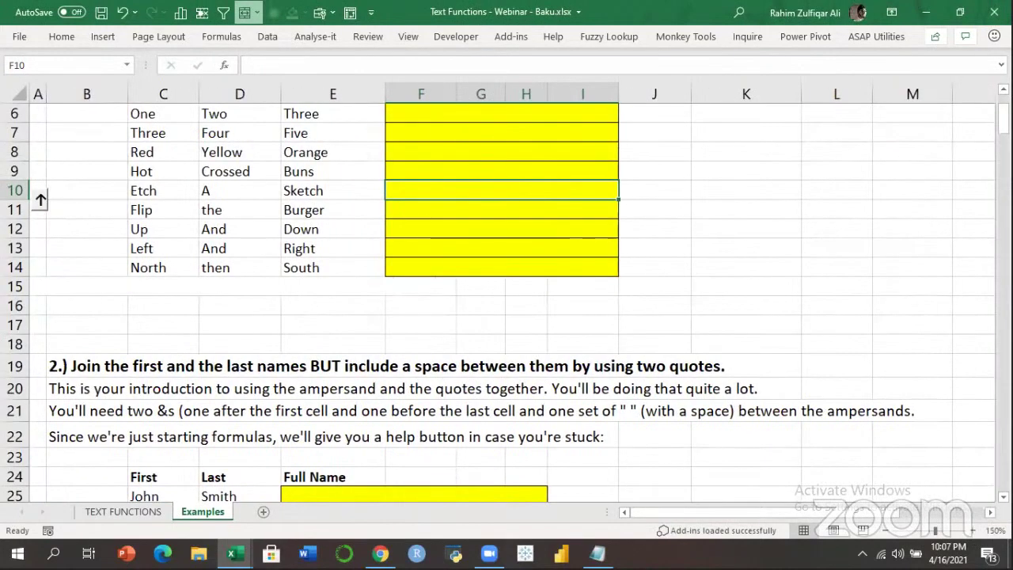
scroll(555, 172, "up", 2)
left_click(538, 221)
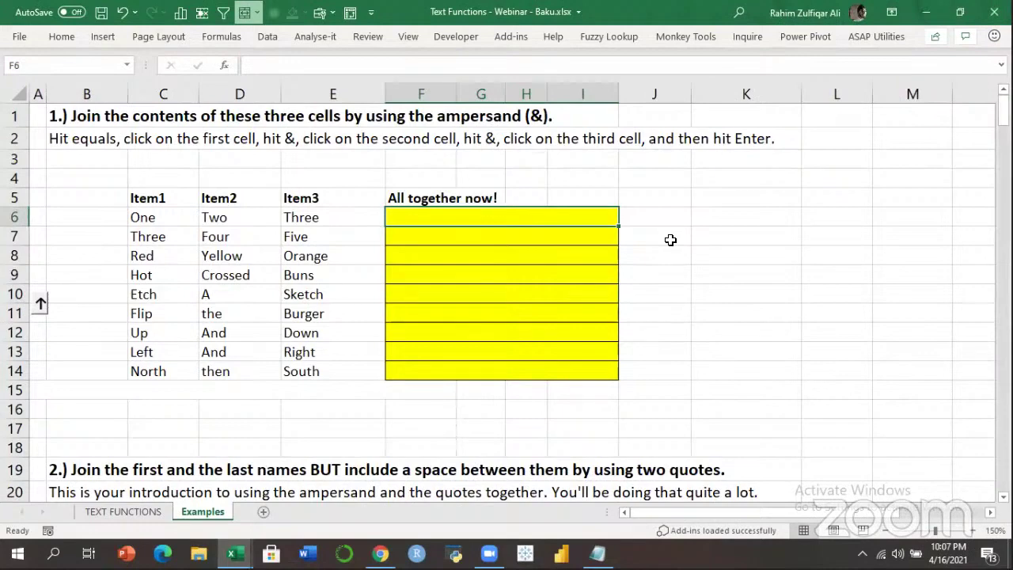
left_click(972, 530)
left_click(972, 531)
left_click(972, 530)
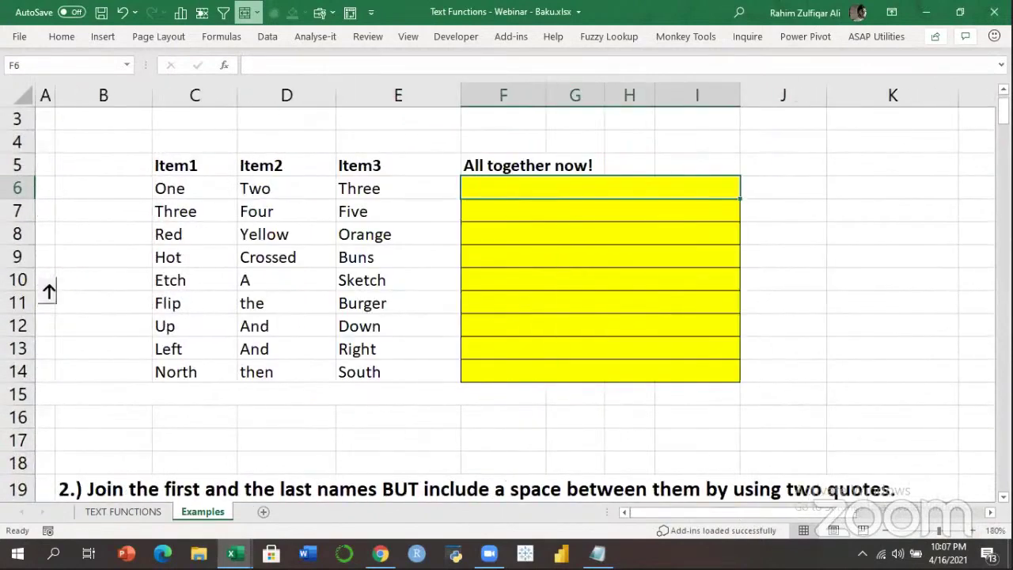
scroll(644, 147, "up", 1)
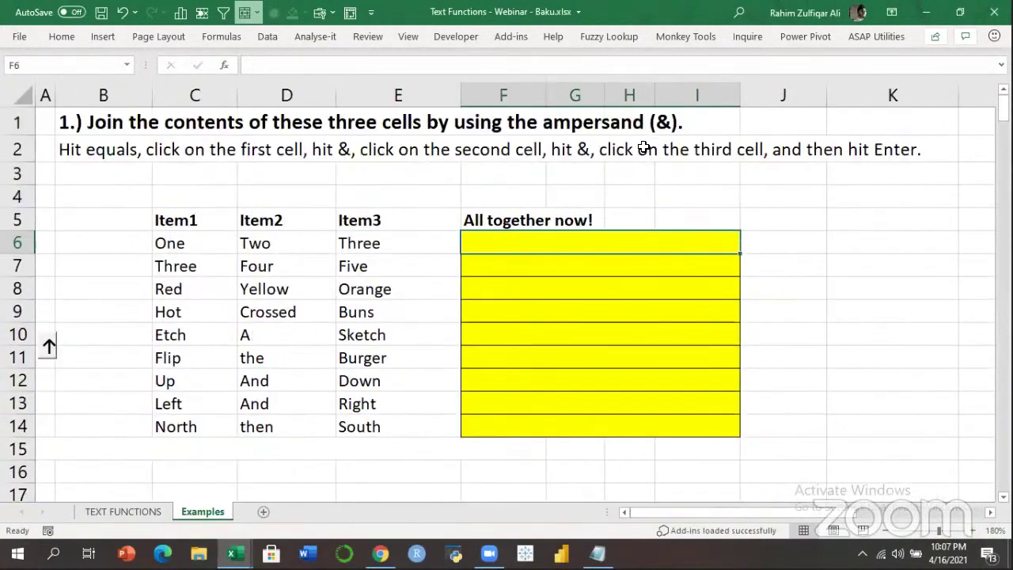
Enter =C6&D6&E6 in F6 and fill it down through row 14.
type("=")
key("Left")
key("Left")
key("Left")
type("&")
key("Left")
key("Left")
type("&")
key("Left")
key("ctrl+Return")
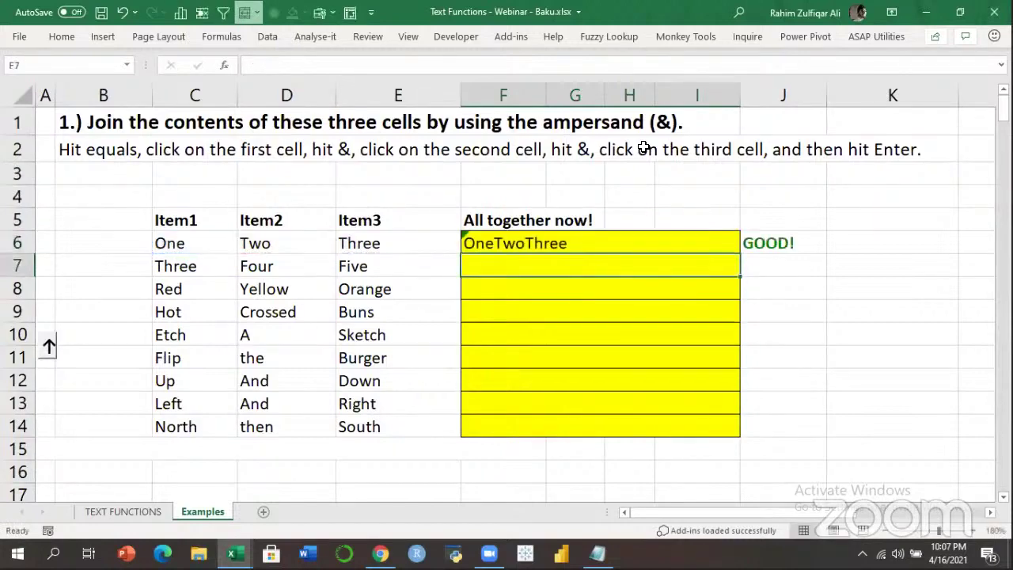
key("shift+Down")
key("shift+Down")
key("shift+Down")
key("shift+Down")
key("shift+Down")
key("shift+Down")
key("shift+Down")
key("shift+Down")
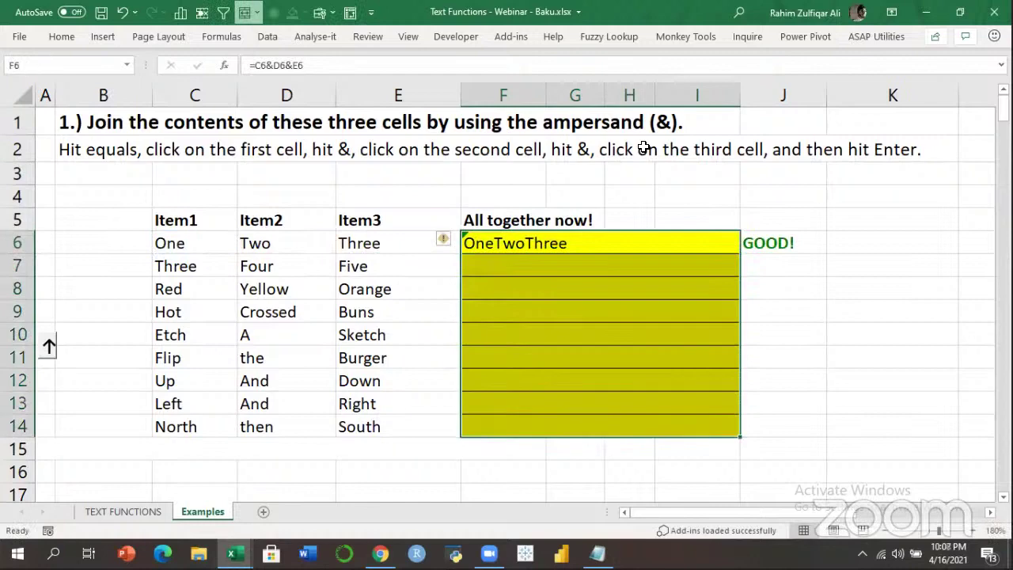
key("ctrl+d")
key("Down")
Check the F6 formula and joined results, then go to E25 for the names exercise.
key("Up")
key("F2")
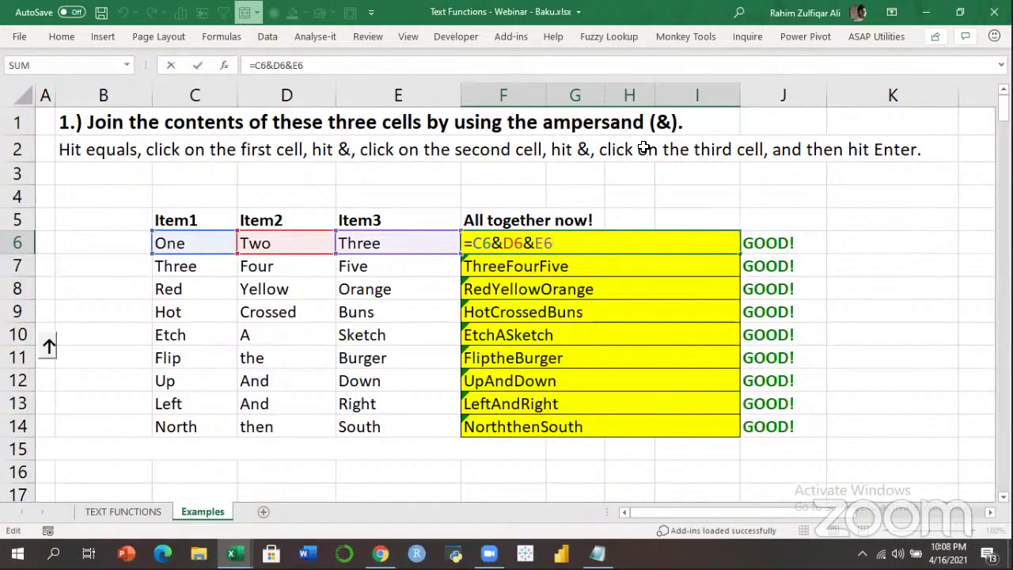
key("Return")
key("Down")
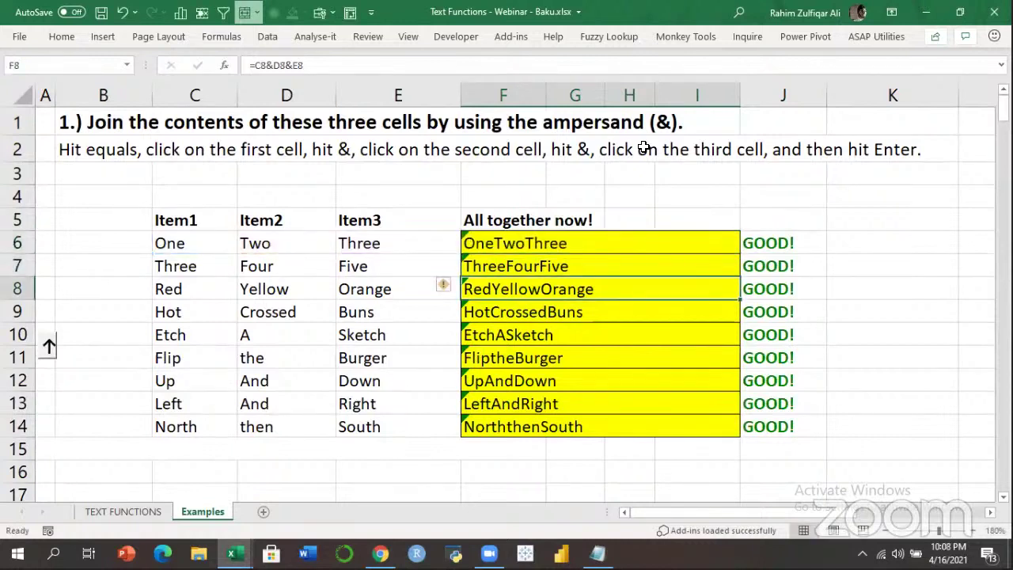
key("Down")
key("Down")
key("Down")
key("Down")
key("Down")
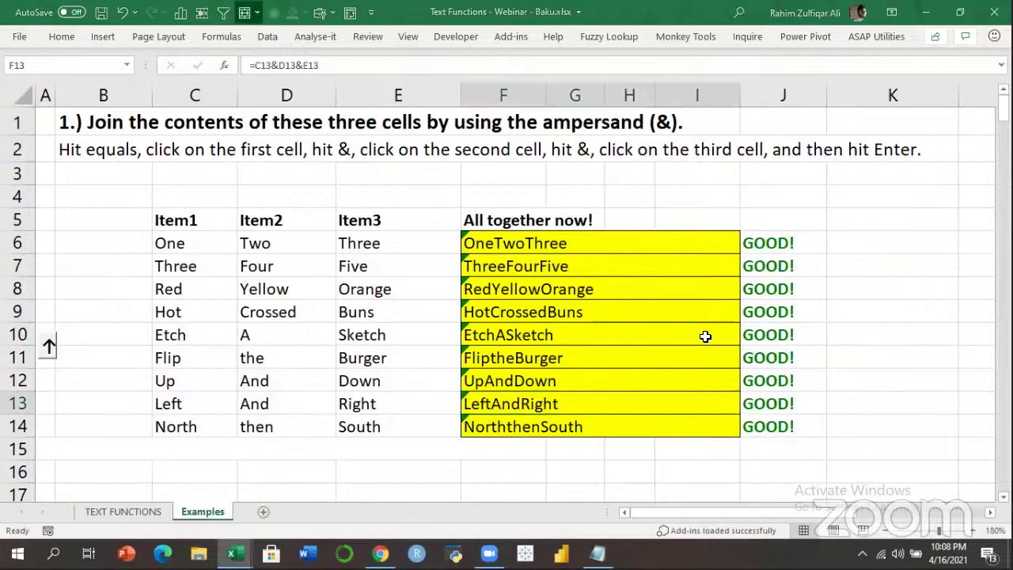
key("Left")
key("Down")
key("Down")
key("Down")
key("Down")
key("Down")
key("Down")
key("Down")
key("Down")
key("Down")
key("Down")
key("Down")
key("Down")
key("Down")
key("Down")
key("Down")
key("Down")
key("Down")
key("Down")
key("Down")
key("Down")
key("Down")
key("Up")
key("Up")
key("Up")
key("Up")
key("Up")
key("Up")
key("Up")
key("Up")
key("Up")
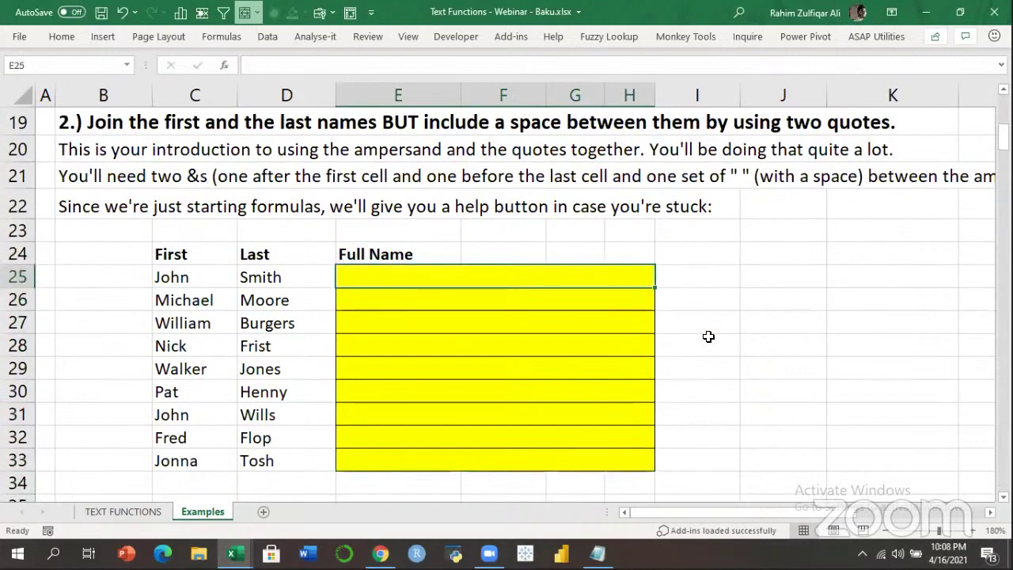
Enter =C25&" "&D25 in E25 and fill it down to row 33.
type("=")
key("Left")
key("Left")
type("&\" \"&")
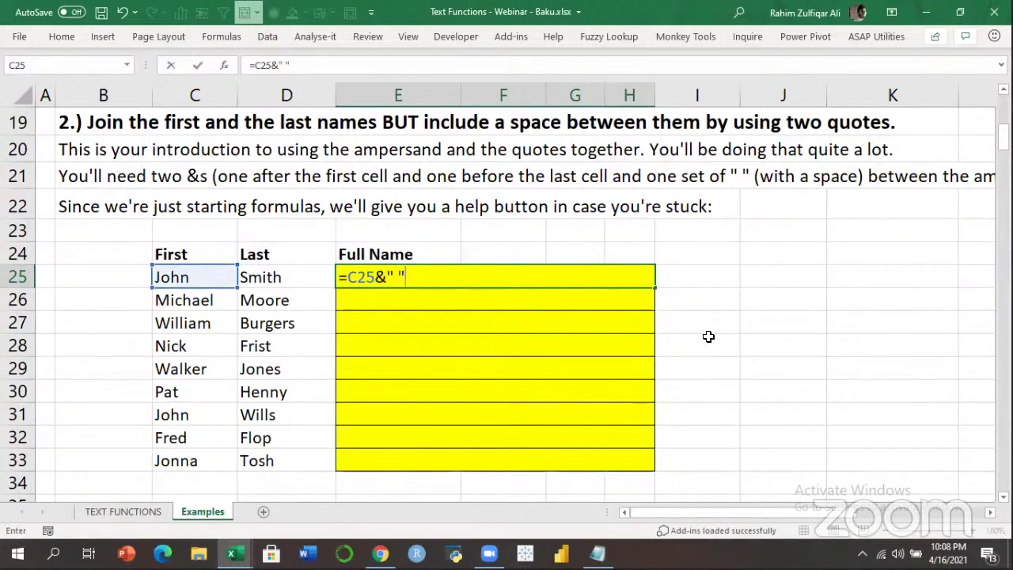
key("Left")
key("Return")
key("Up")
key("shift+Down")
key("shift+Down")
key("shift+Down")
key("shift+Down")
key("shift+Down")
key("shift+Down")
key("shift+Down")
key("shift+Down")
key("shift+Down")
key("shift+Up")
key("ctrl+d")
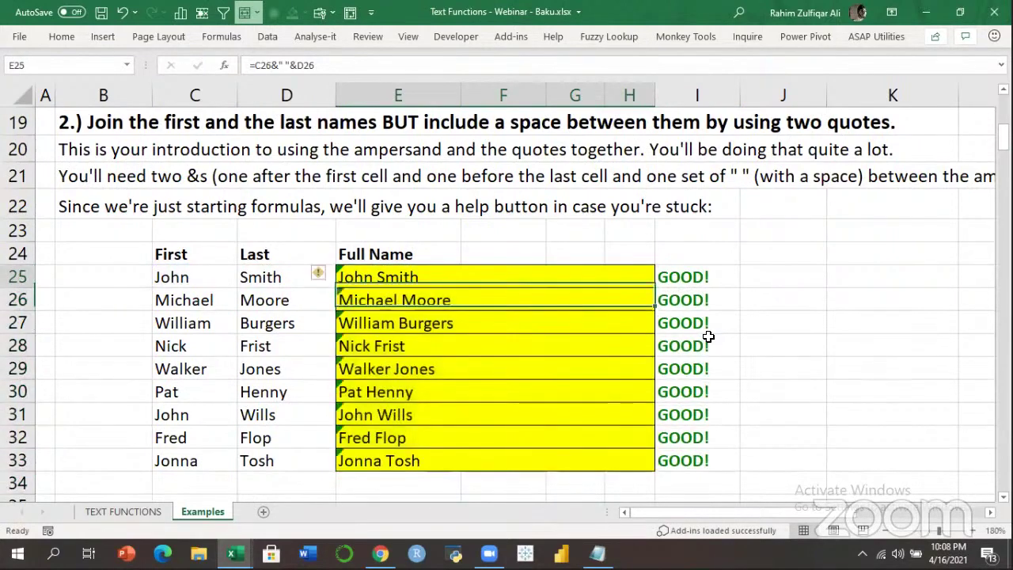
Review the E25 formula, then move down to the name-and-age exercise.
key("F2")
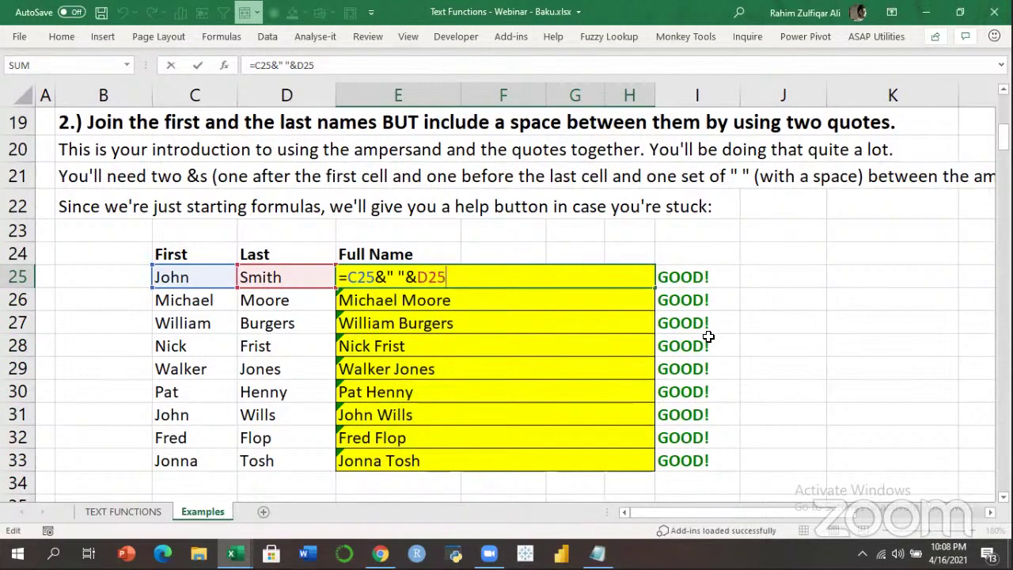
key("Return")
key("Down")
key("Down")
key("Down")
key("Down")
key("Down")
key("Down")
key("Down")
key("Down")
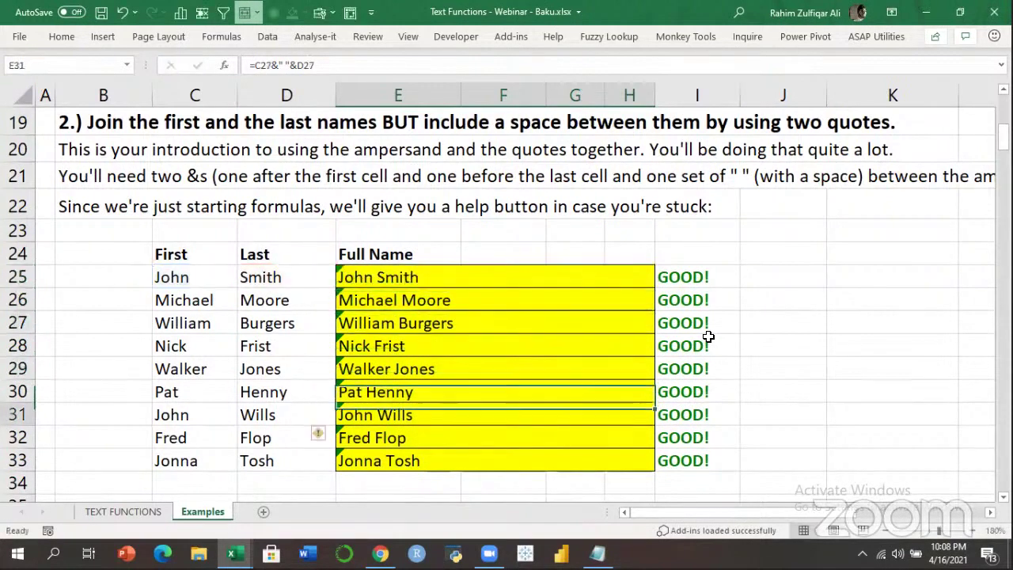
key("Down")
key("Down")
key("Down")
key("Down")
key("Down")
key("Down")
key("Down")
key("Down")
key("Down")
key("Down")
key("Down")
key("Down")
key("Down")
key("Down")
key("Down")
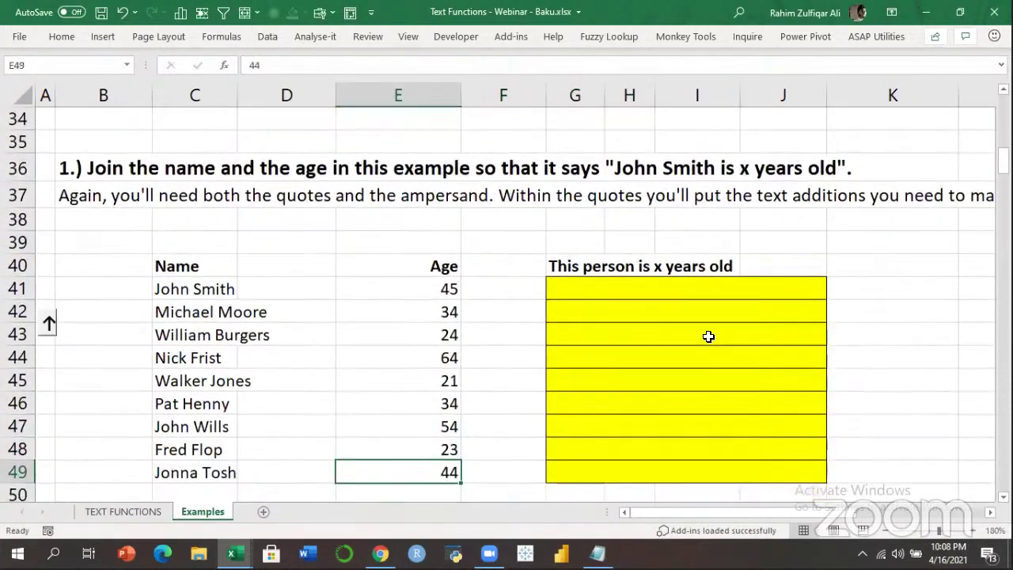
Check the G40 heading and settle on the first answer cell G41.
key("Right")
key("Right")
key("Up")
key("Up")
key("Up")
key("Up")
key("Up")
key("Up")
key("Up")
key("Up")
key("Up")
key("Up")
key("Up")
key("Down")
key("Down")
key("Down")
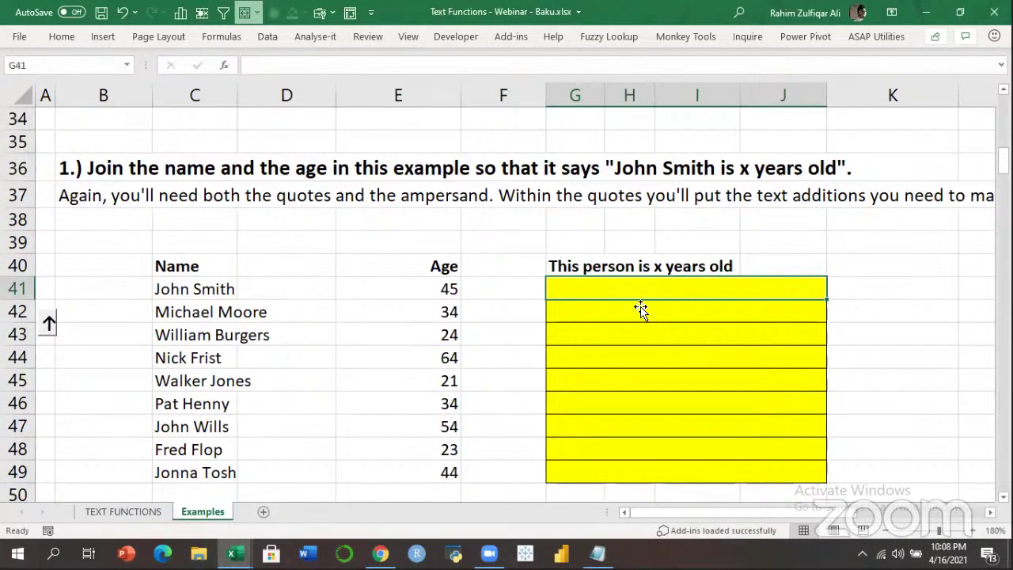
left_click(552, 263)
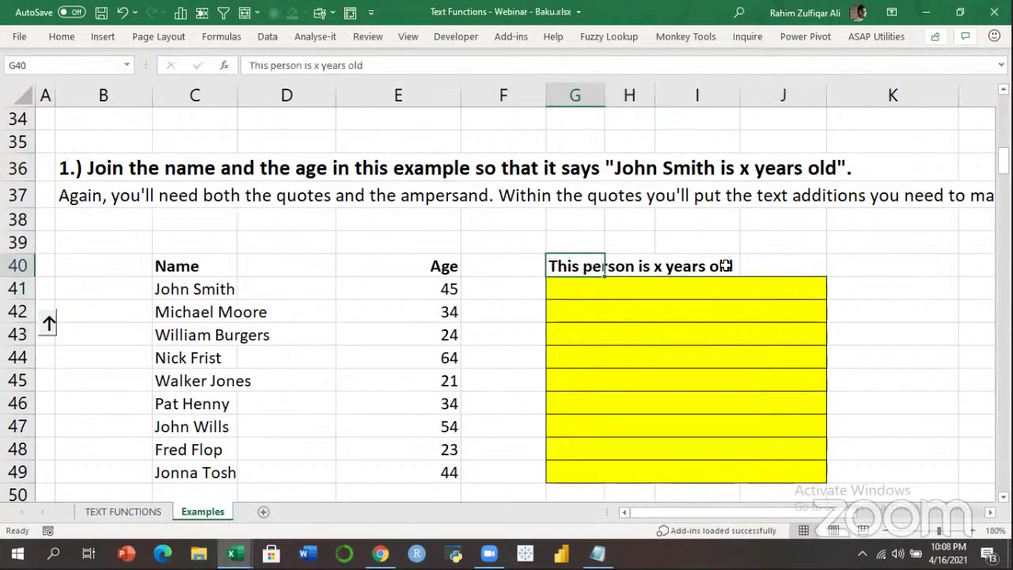
left_click(598, 292)
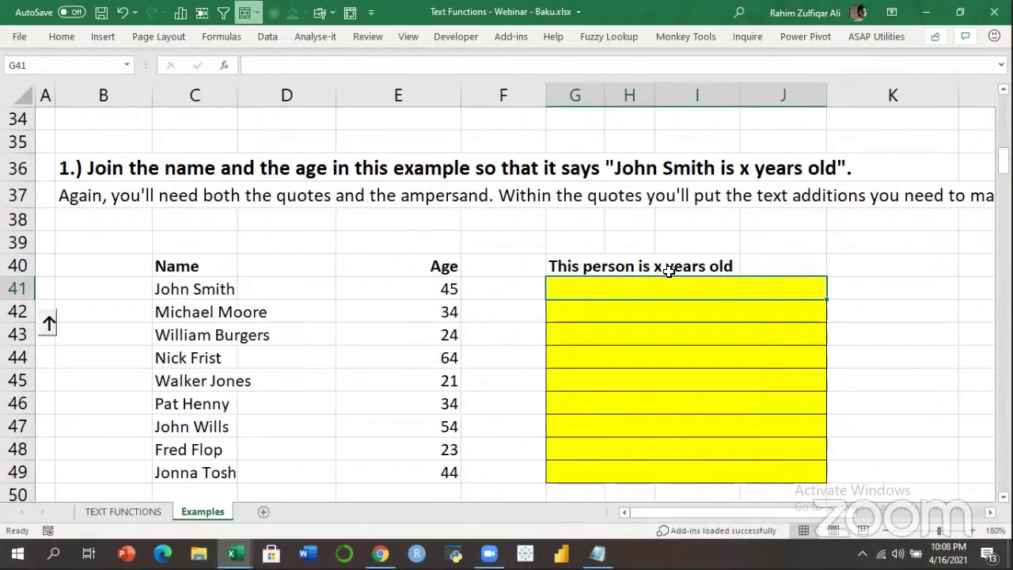
left_click(578, 322)
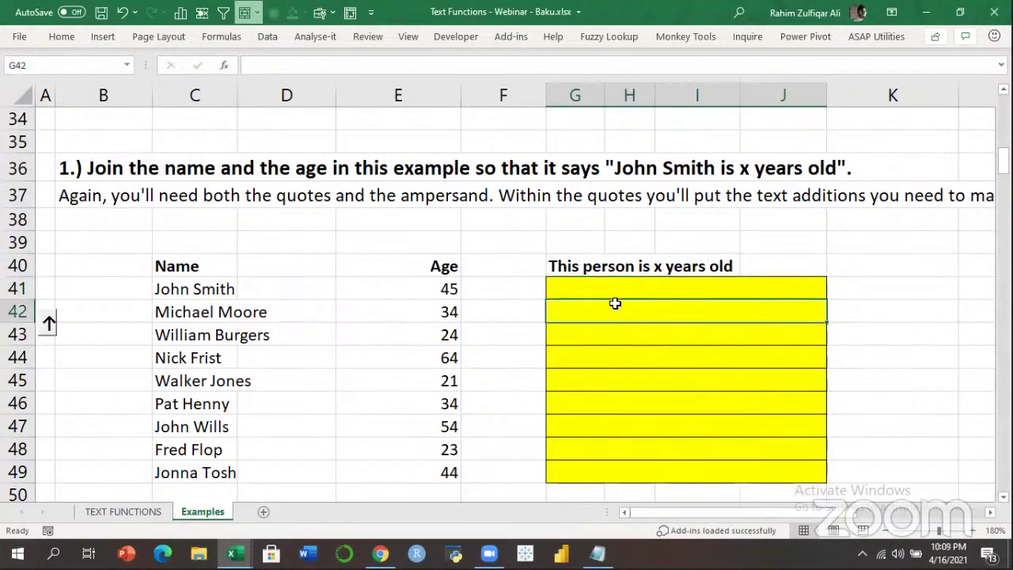
left_click(686, 288)
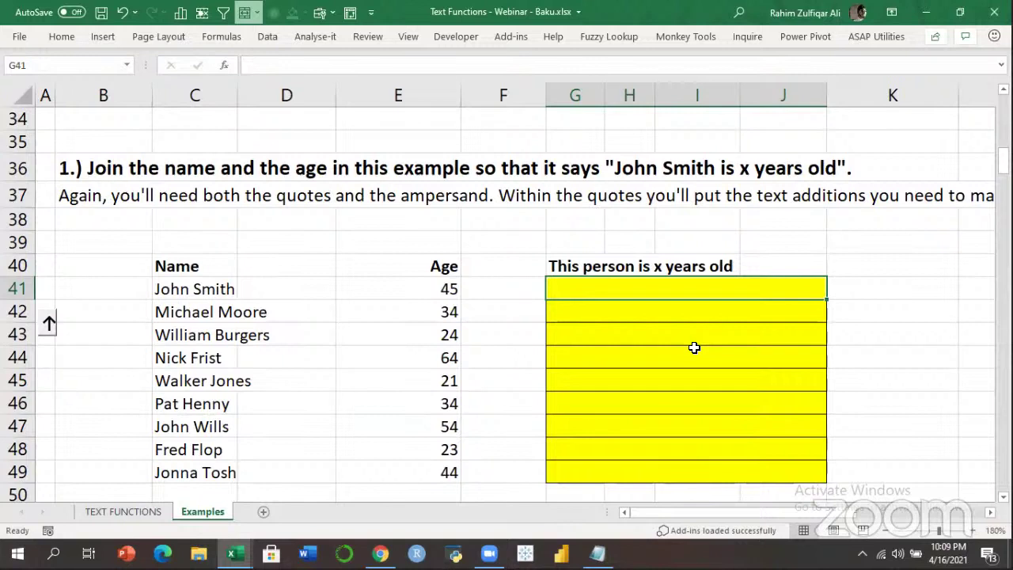
Enter =C41&" is "&E41&" years old" in G41 and fill it down to row 49.
type("=")
key("Left")
key("Left")
key("Left")
key("Left")
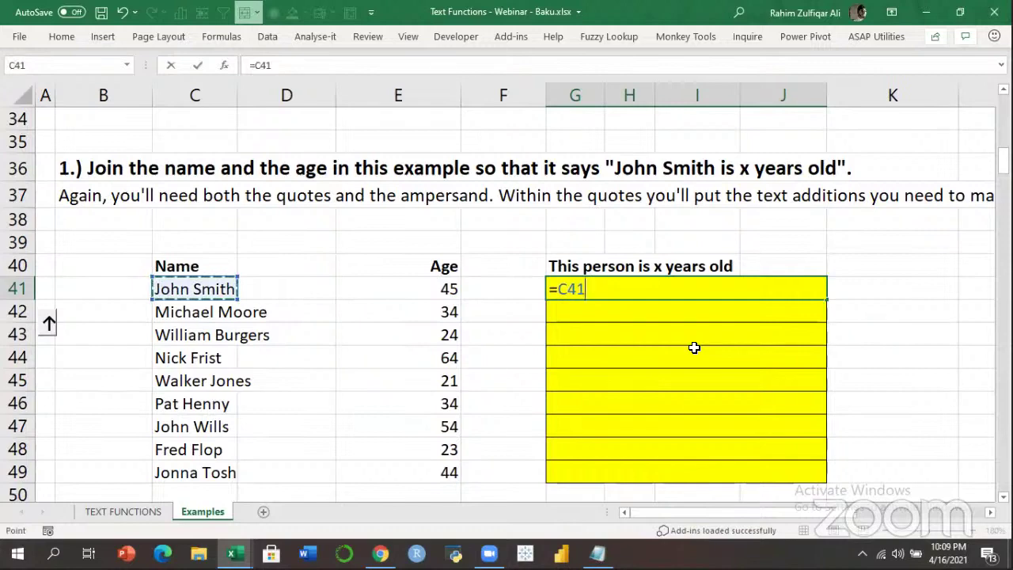
type("&")
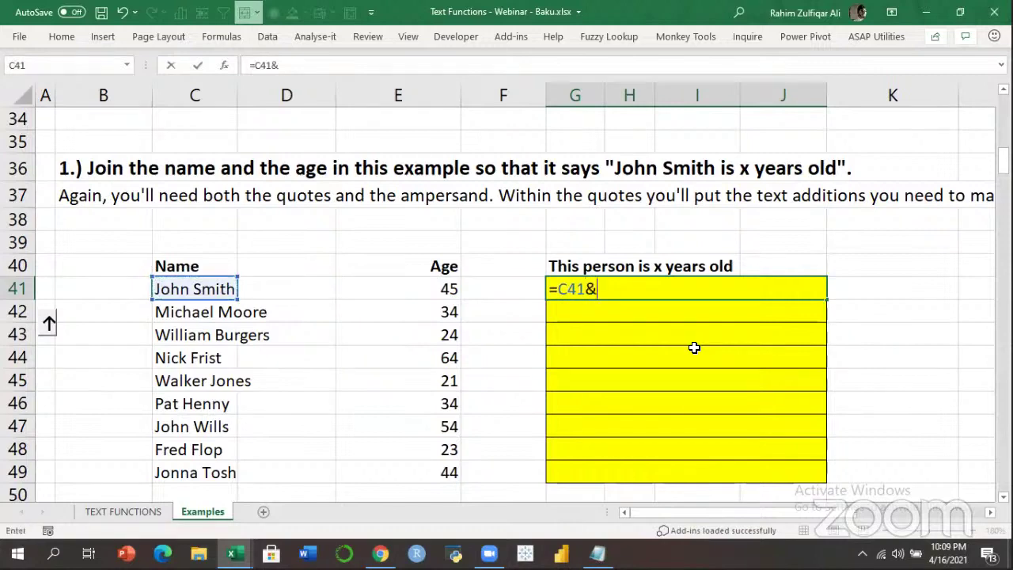
type("\" is \"&")
key("Left")
key("Left")
type("&\" ye")
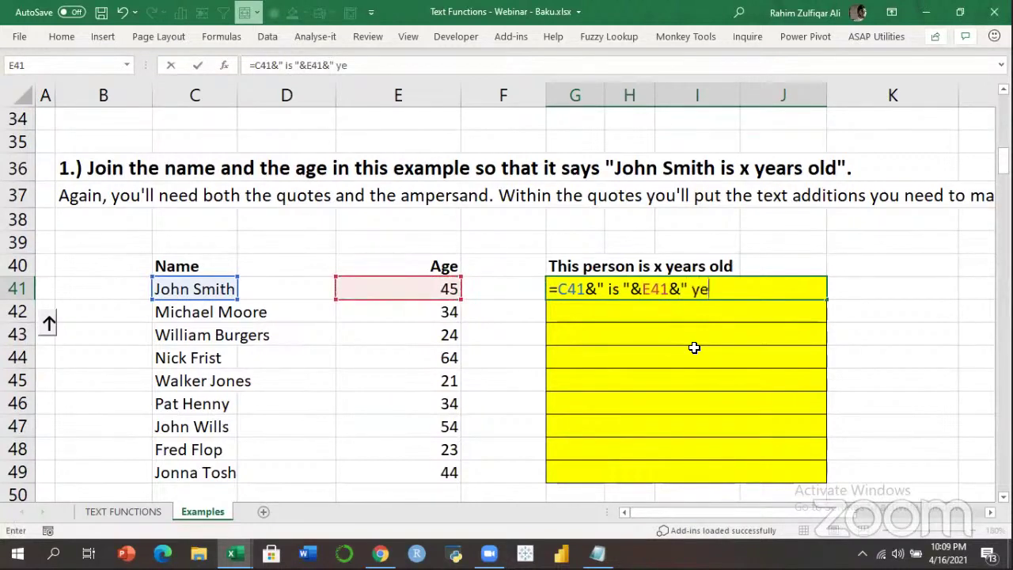
type("ars old\"")
key("ctrl+Return")
key("shift+Down")
key("shift+Down")
key("shift+Down")
key("shift+Down")
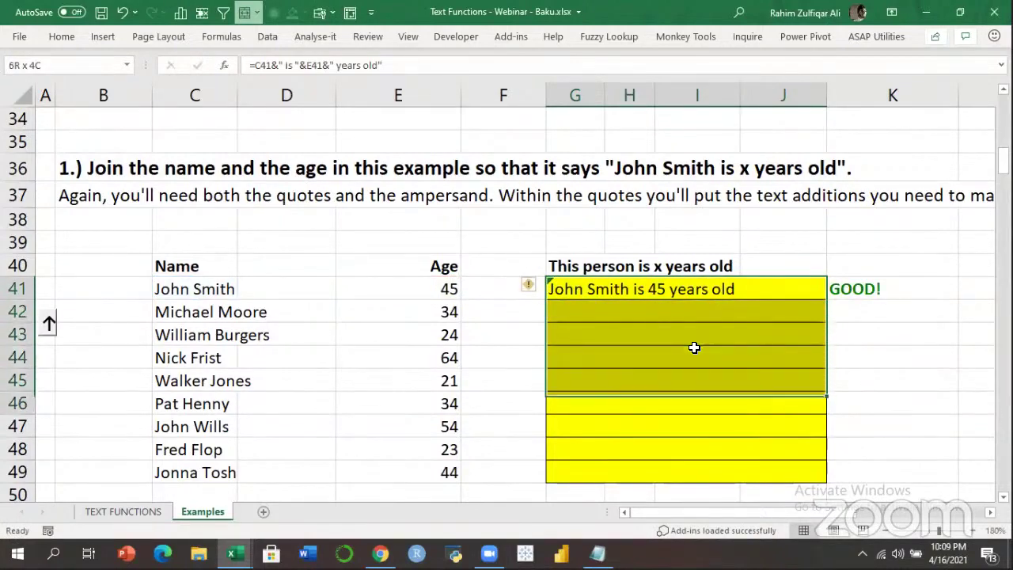
key("shift+Down")
key("shift+Down")
key("shift+Down")
key("shift+Down")
key("ctrl+d")
Walk through the parts of G41's formula, then move down to the letter exercise.
key("Down")
key("Up")
key("F2")
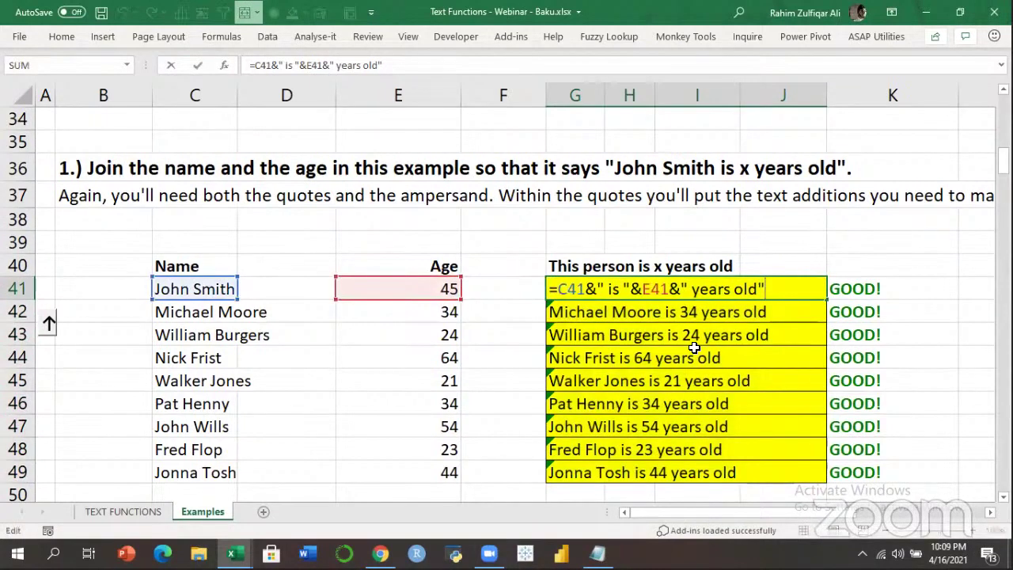
key("Left")
key("Left")
key("Left")
key("Left")
key("shift+Right")
key("shift+Right")
key("shift+Right")
key("shift+Right")
key("shift+Right")
key("shift+Right")
key("shift+Right")
key("shift+Right")
key("shift+Right")
key("shift+Right")
key("shift+Right")
key("Left")
key("Left")
key("Left")
key("Left")
key("Left")
key("Left")
key("Left")
key("Left")
key("Left")
key("Left")
key("Left")
key("Left")
key("Right")
key("Right")
key("Right")
key("Right")
key("Right")
key("Right")
key("Right")
key("Right")
key("Right")
key("Right")
key("Right")
key("Right")
key("Right")
key("Left")
key("Left")
key("Left")
key("Left")
key("shift+Right")
key("Return")
key("Down")
key("Down")
key("Down")
key("Down")
key("Down")
key("Down")
key("Down")
key("Down")
key("Down")
key("Down")
key("Down")
key("Down")
key("Down")
key("Down")
key("Down")
key("Down")
key("Down")
key("Down")
key("Down")
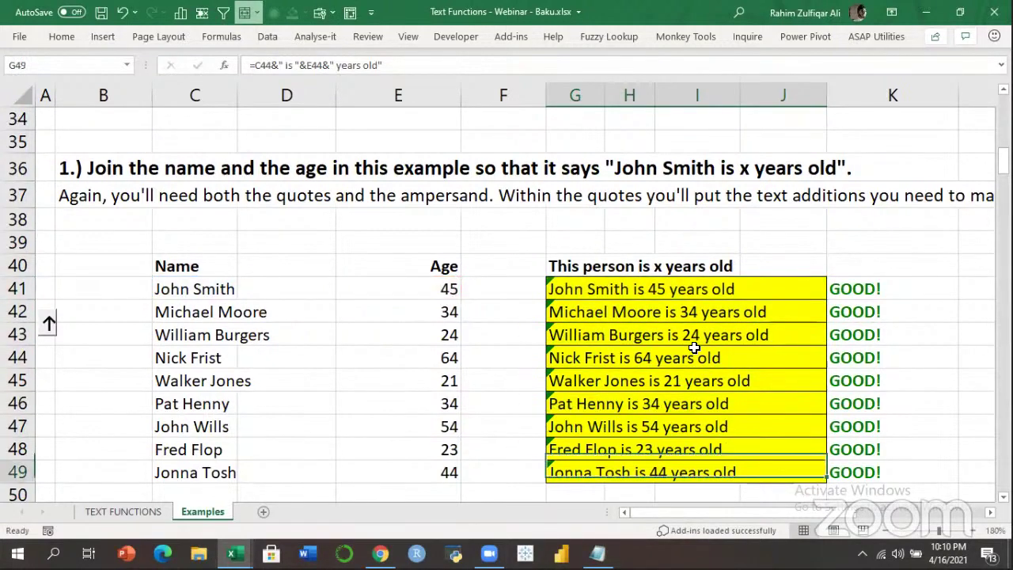
key("Down")
key("Down")
key("Down")
key("Down")
key("Down")
key("Down")
key("Down")
key("Down")
key("Down")
key("Down")
Look over the letters in C60 down and the example letter chains in column K.
key("Left")
key("Up")
key("Up")
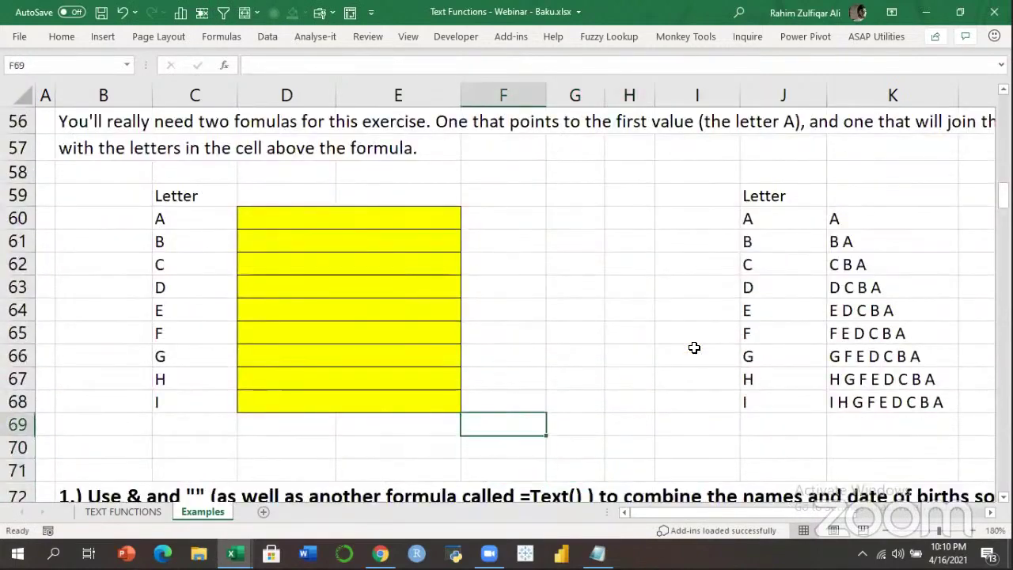
key("Up")
key("Up")
key("Left")
key("Up")
key("Up")
key("Up")
key("Up")
key("Up")
key("Up")
key("Up")
key("Left")
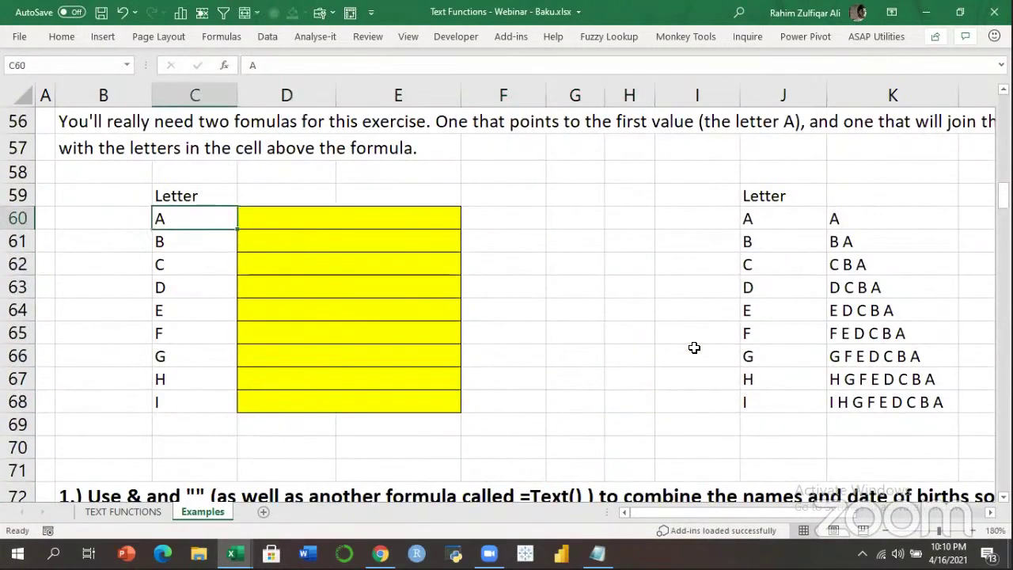
key("Down")
key("Down")
key("Down")
key("Down")
key("Down")
key("Down")
key("Down")
key("Right")
key("Up")
key("Up")
key("Up")
key("Up")
key("Up")
key("Up")
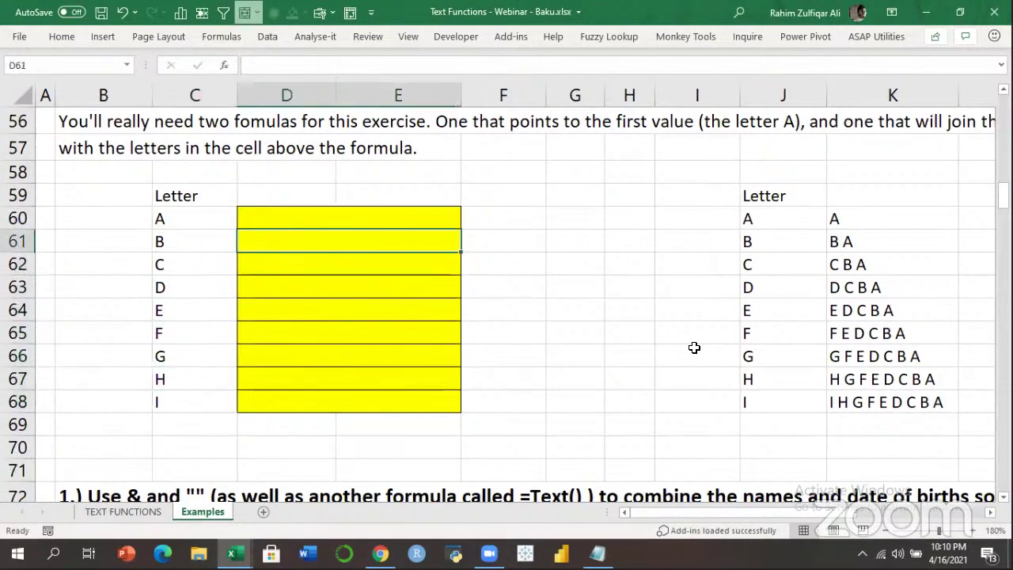
key("Right")
key("Right")
key("Right")
key("Right")
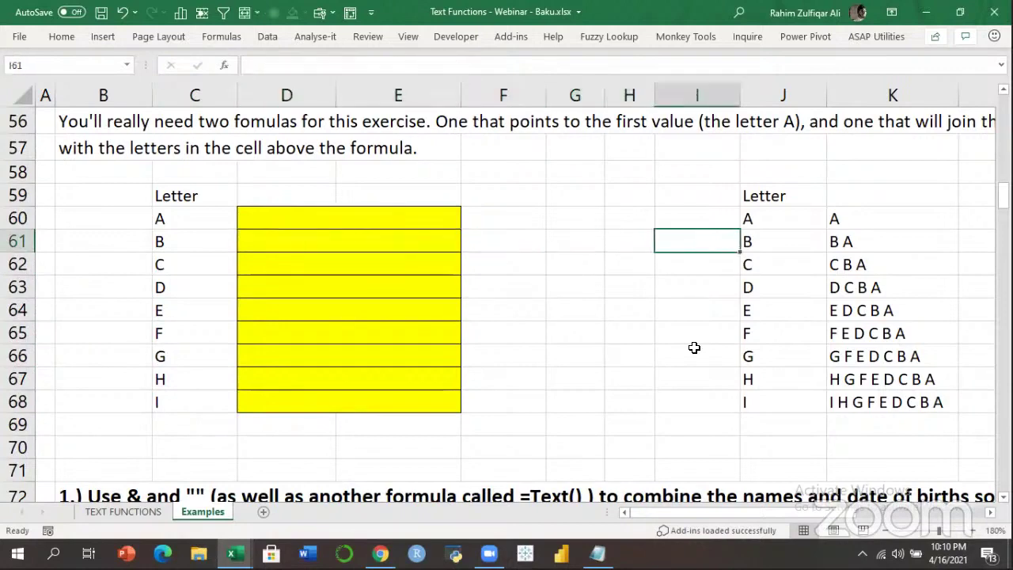
key("Right")
key("Right")
key("Down")
key("Down")
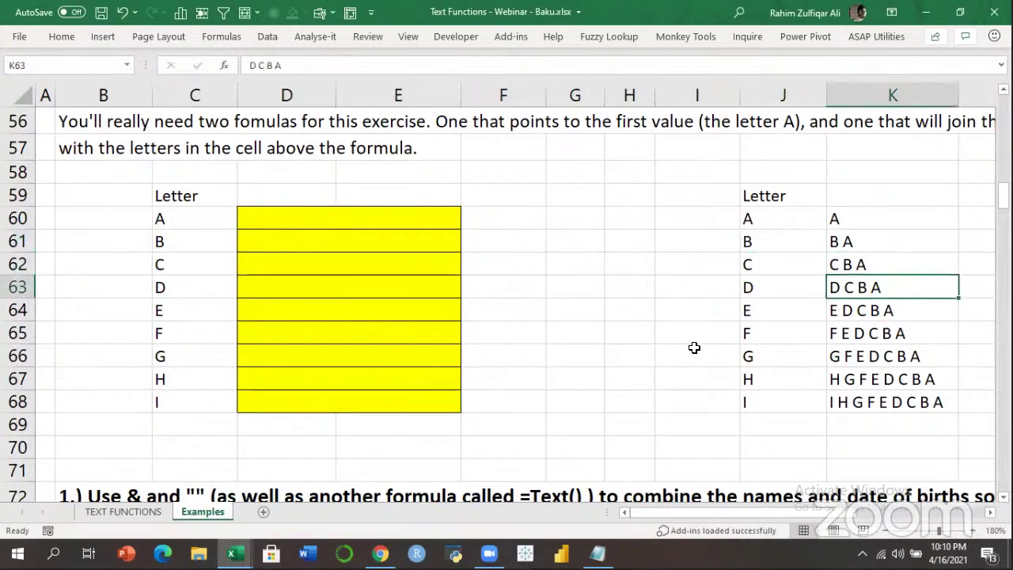
key("Down")
key("Down")
key("Down")
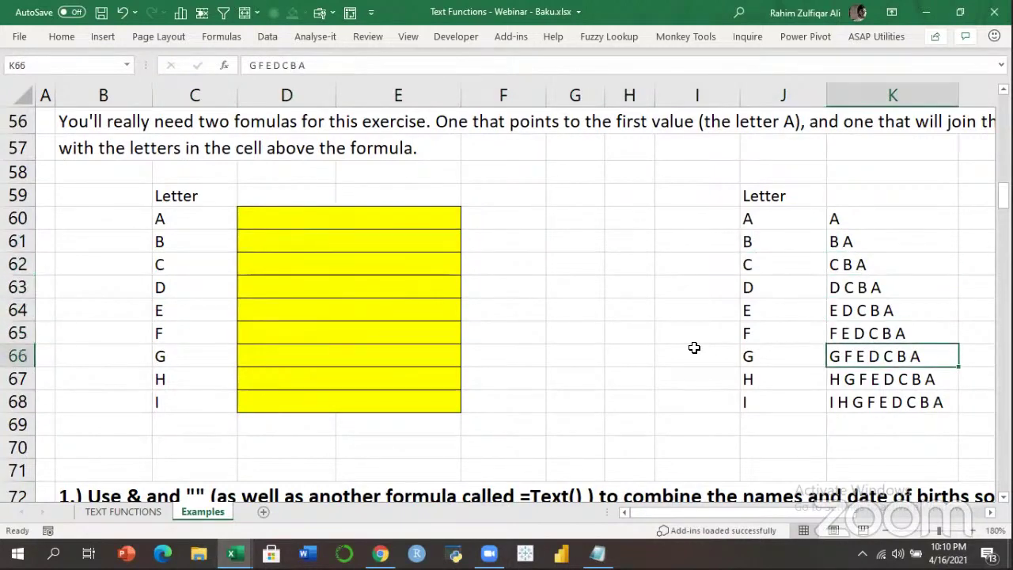
key("Up")
key("Left")
key("Left")
key("Left")
key("Left")
key("Left")
Enter =C60 in D60 and =C61&" "&D60 in D61, then fill down to D68.
key("Left")
key("Up")
key("Up")
key("Up")
key("Up")
key("Up")
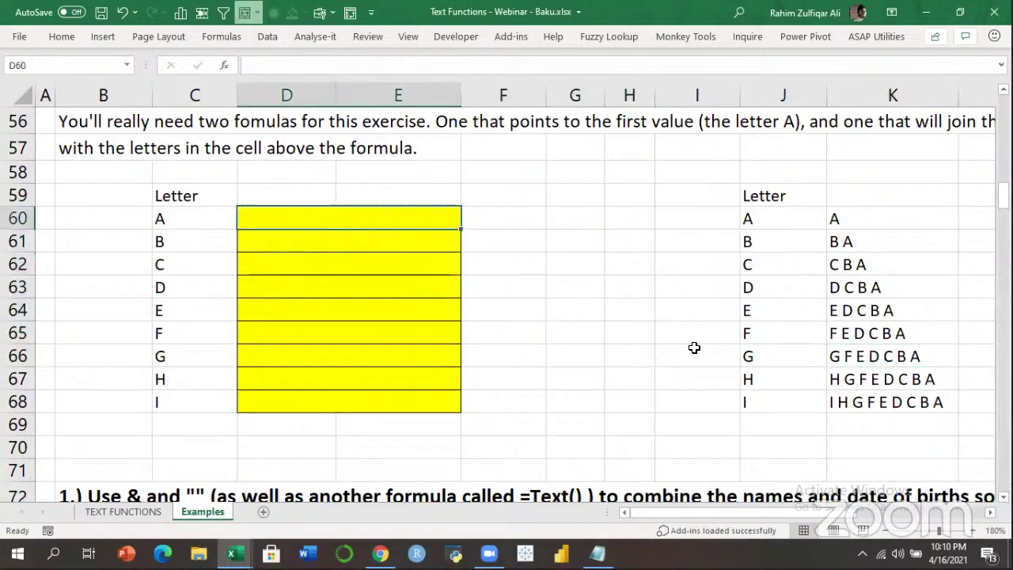
type("=")
key("Left")
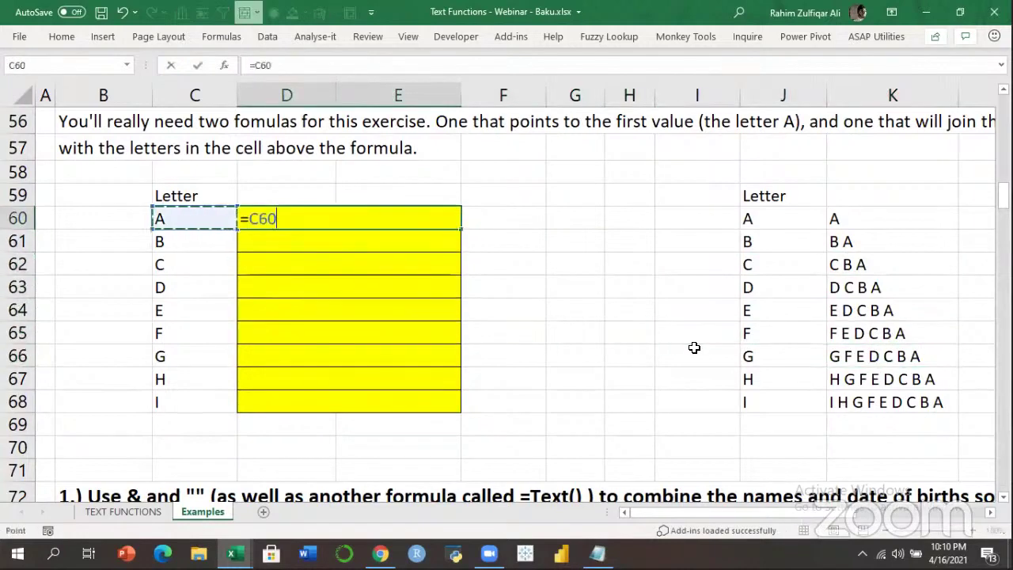
key("Return")
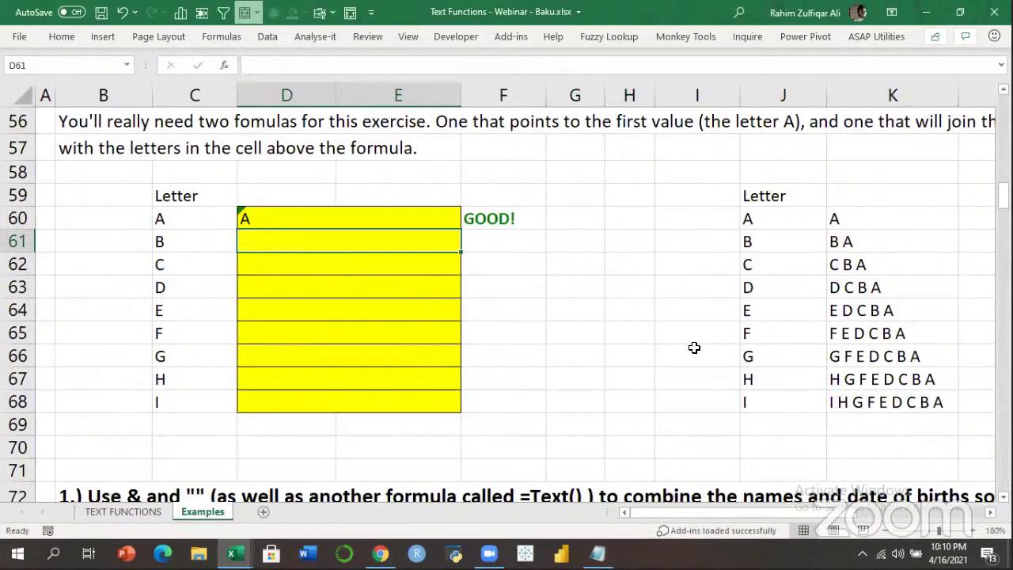
type("=")
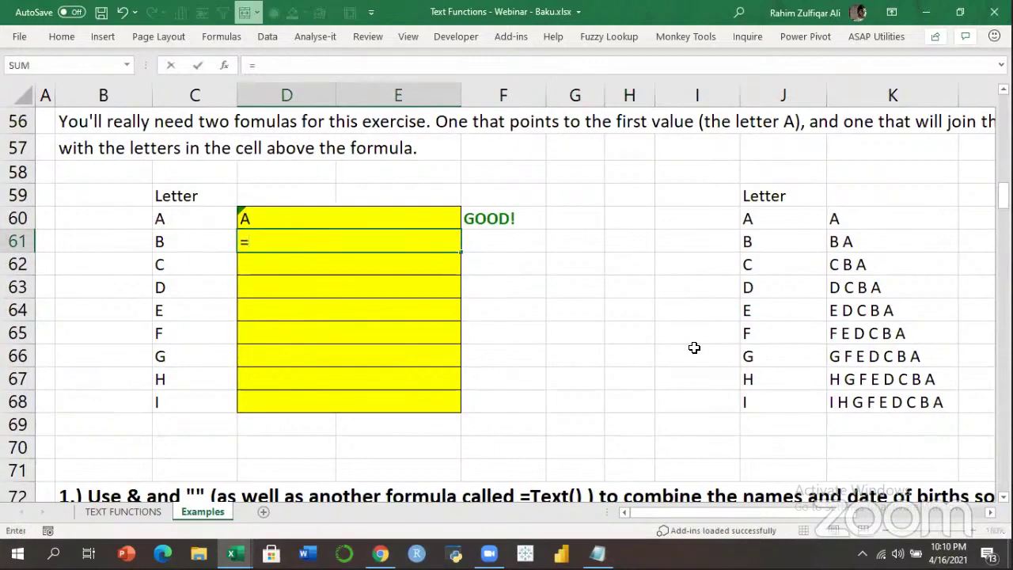
key("Left")
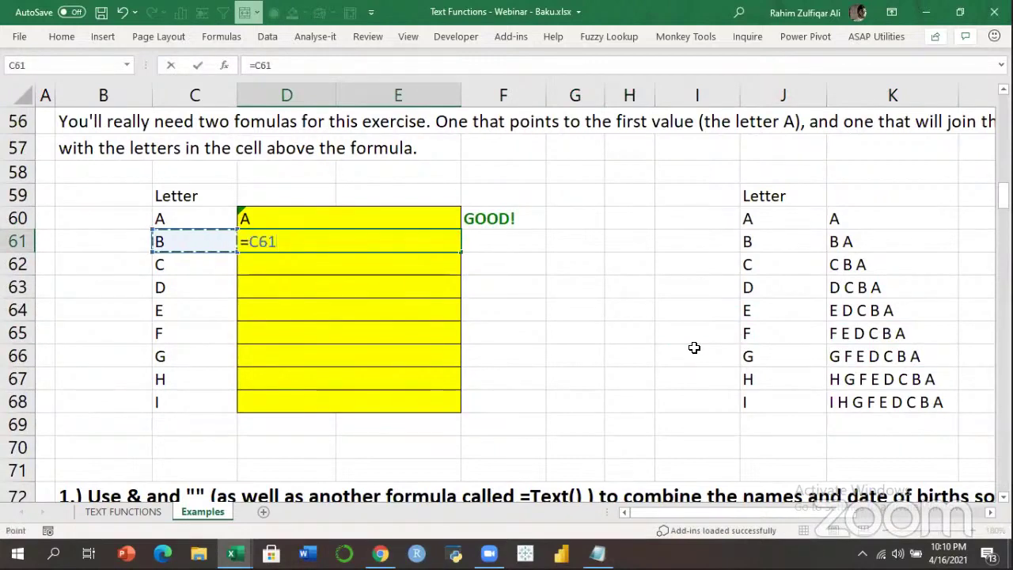
type("&\" \"&")
key("Up")
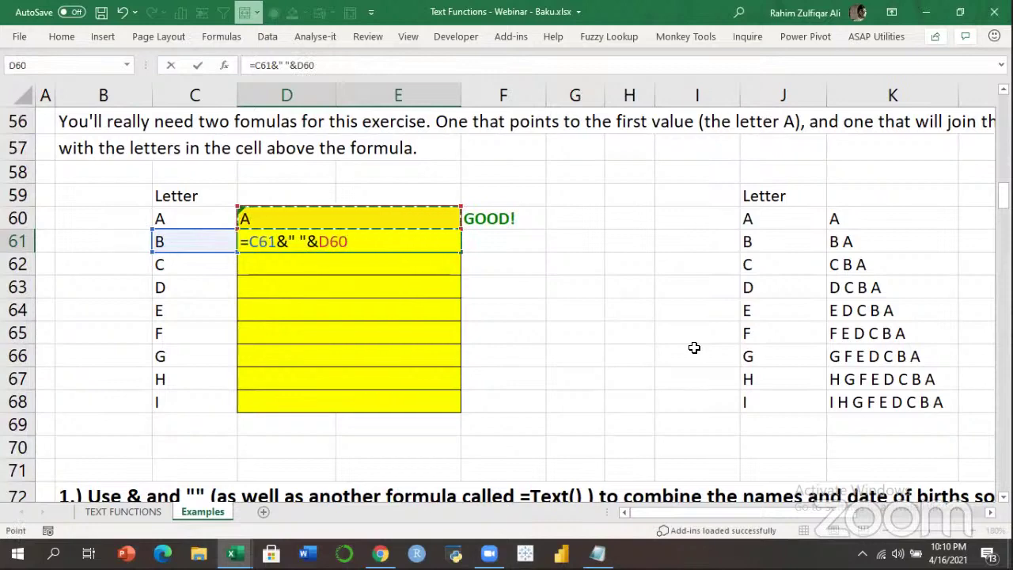
key("Return")
key("shift+Down")
key("shift+Down")
key("shift+Down")
key("shift+Down")
key("shift+Down")
key("ctrl+d")
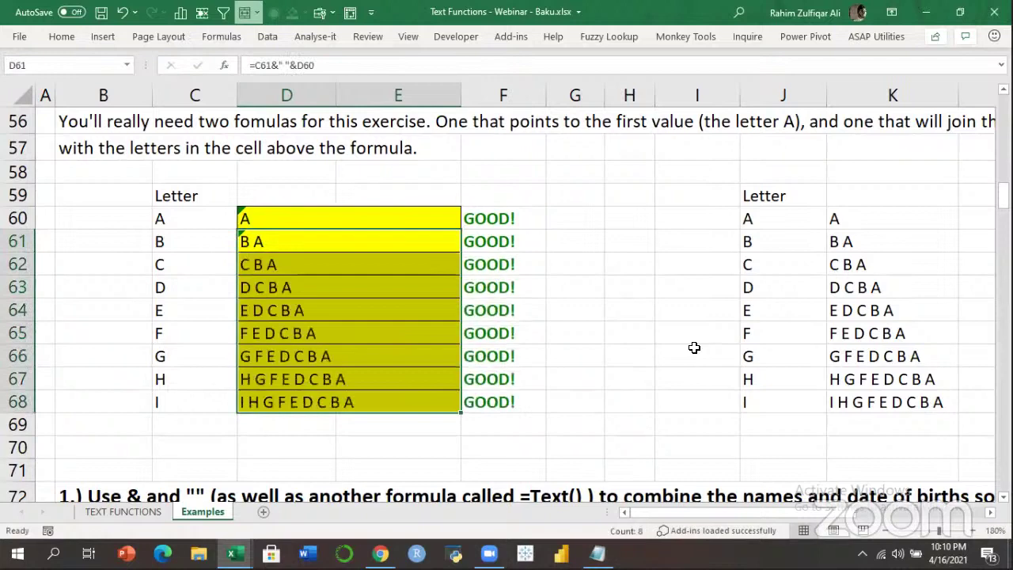
Inspect the letter-chain formulas in D66 through D68.
key("Down")
key("Down")
key("Down")
key("Down")
key("Down")
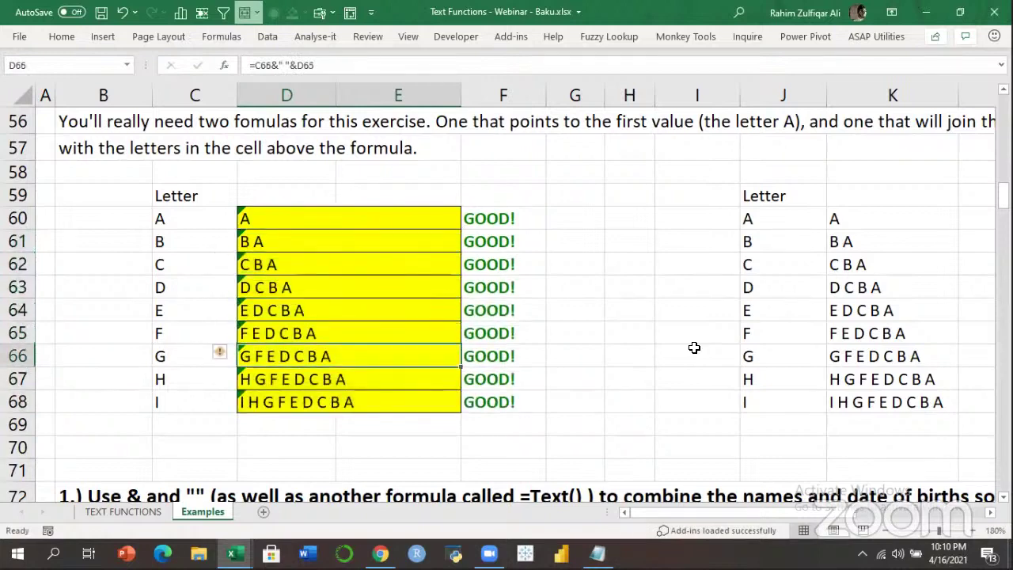
key("F2")
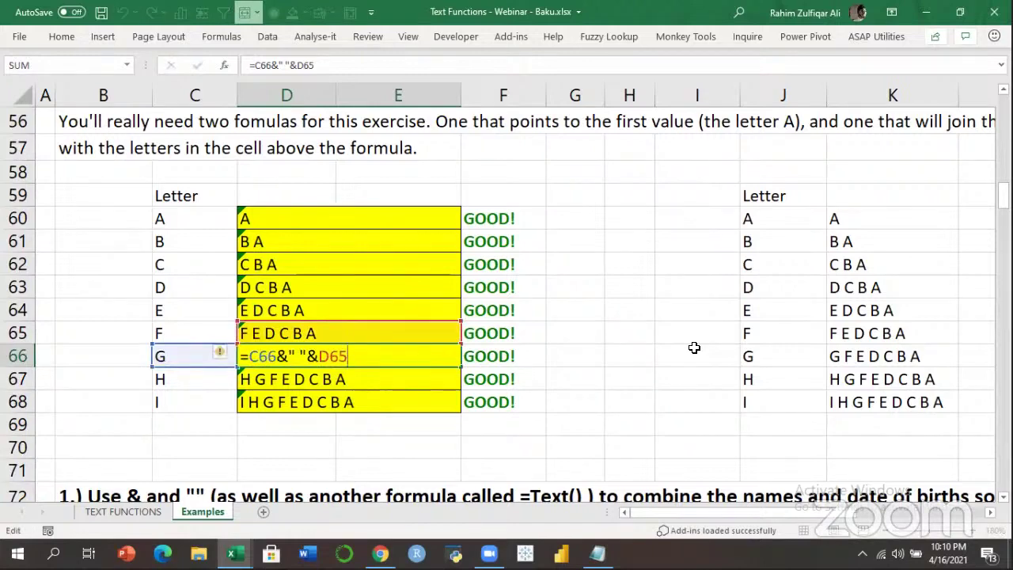
key("Return")
key("F2")
key("Return")
key("F2")
key("Escape")
Move below the letter table to view the name and birthdate exercise.
key("Down")
key("Down")
key("Down")
key("Down")
key("Down")
key("Down")
key("Down")
key("Down")
key("Down")
key("Down")
key("Down")
key("Down")
key("Down")
key("Down")
key("Down")
key("Down")
key("Down")
key("Down")
key("Down")
key("Right")
key("Right")
key("Right")
key("Right")
key("Right")
key("Right")
key("Right")
key("Left")
key("Left")
key("Left")
key("Left")
key("Left")
key("Left")
key("Left")
key("Left")
key("Left")
key("Left")
key("Up")
key("Up")
key("Up")
key("Up")
key("Right")
key("Right")
key("Right")
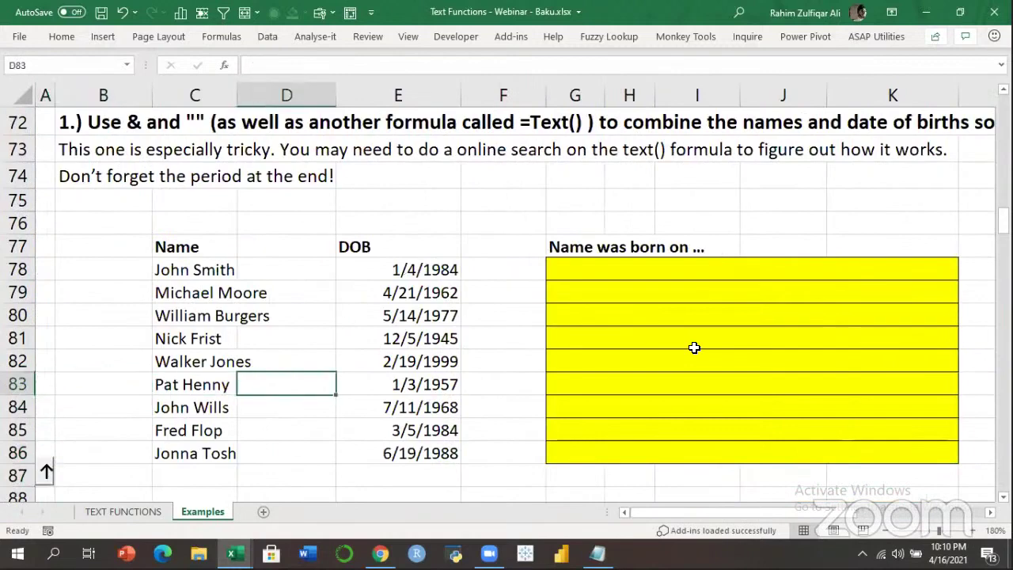
Look over the names, birth dates and Goal sentences around row 78.
key("Up")
key("Up")
key("Right")
key("Right")
key("Up")
key("Up")
key("Up")
key("Left")
key("Left")
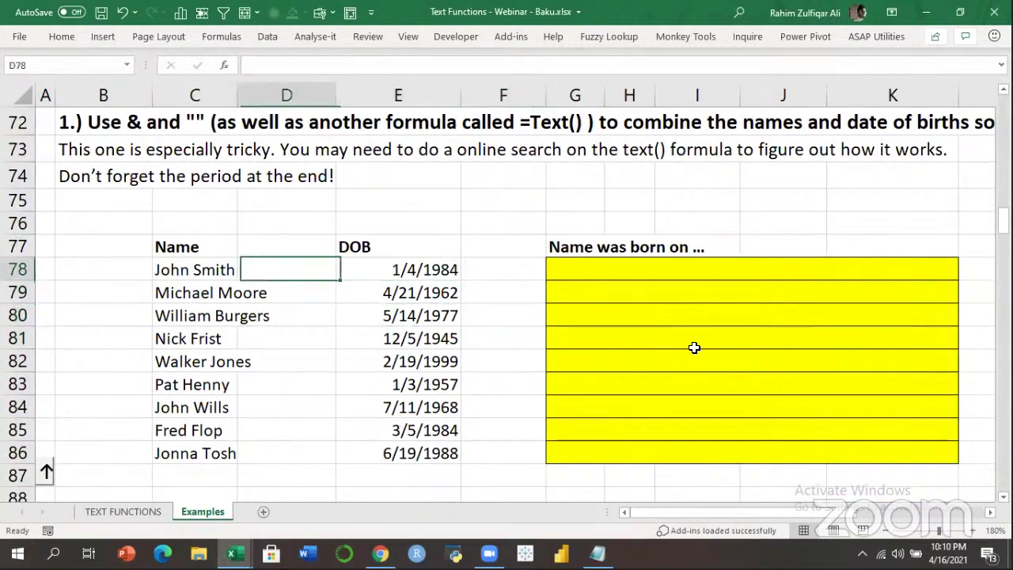
key("Left")
key("Down")
key("Down")
key("Right")
key("Right")
key("Right")
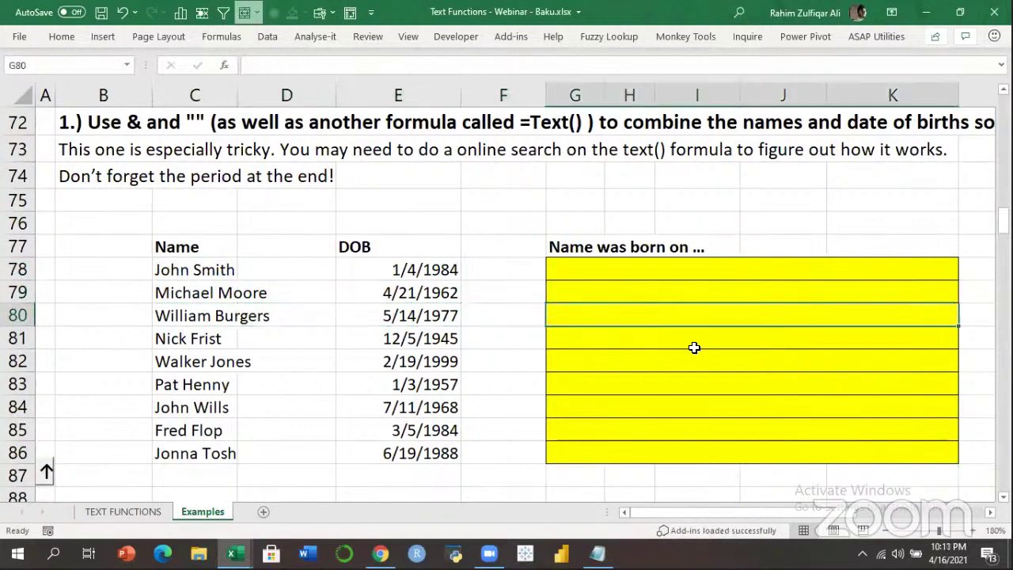
key("Right")
key("Right")
key("Right")
key("Right")
key("Right")
key("Right")
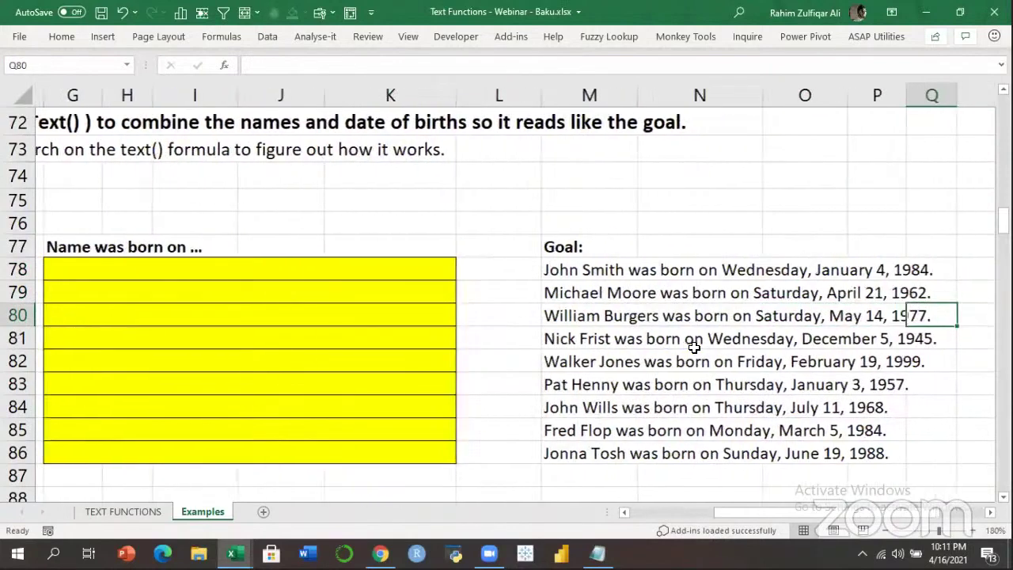
key("Left")
key("Left")
key("Left")
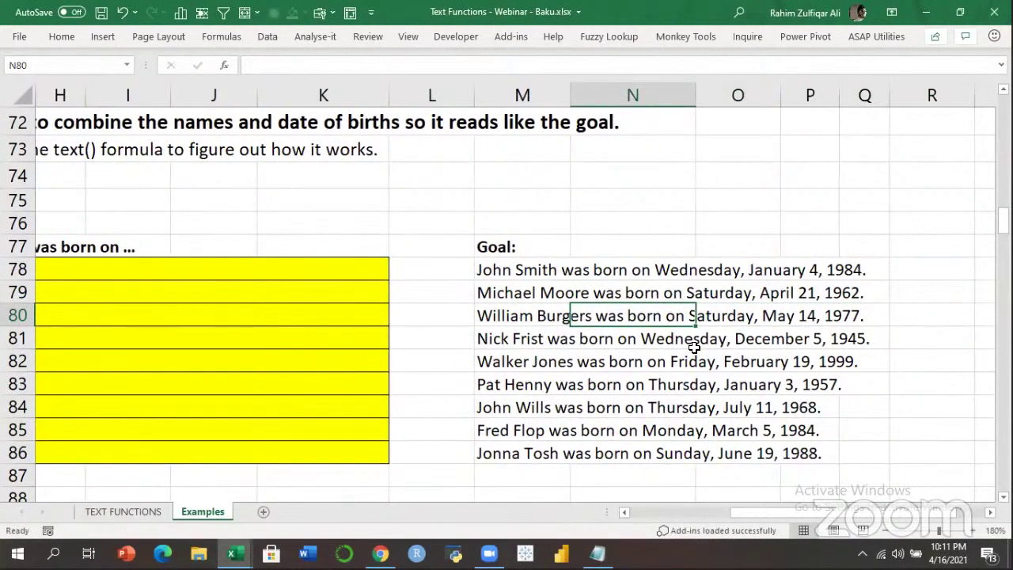
key("Left")
key("Up")
key("Up")
key("Down")
key("Left")
key("Left")
key("Left")
key("Left")
key("Right")
key("Right")
key("Right")
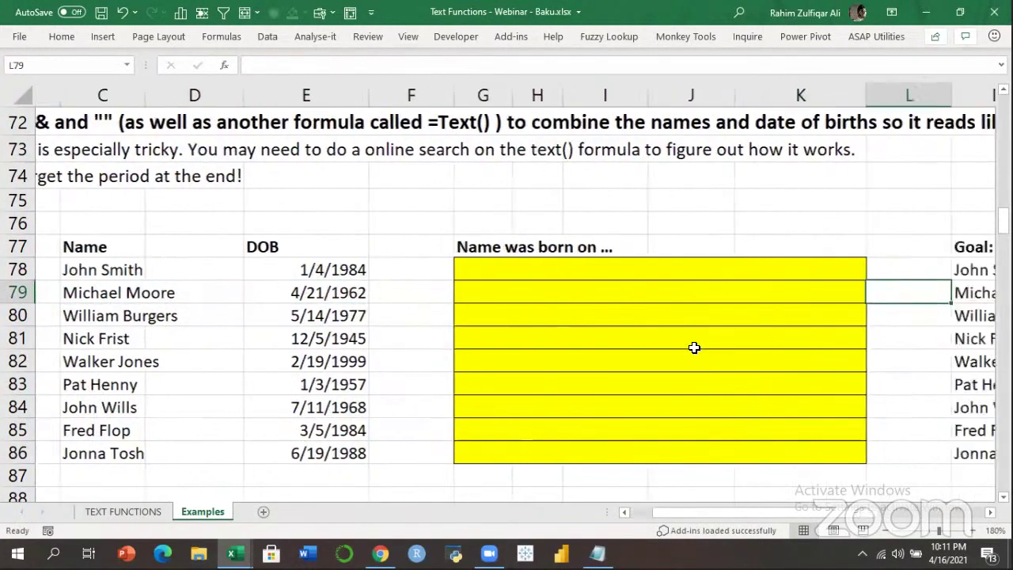
key("Up")
Enter =C78&E78 in G78 to join the name and birth date.
key("Left")
type("=")
key("Left")
key("Left")
key("Left")
key("Left")
type("&")
key("Left")
key("Left")
key("Return")
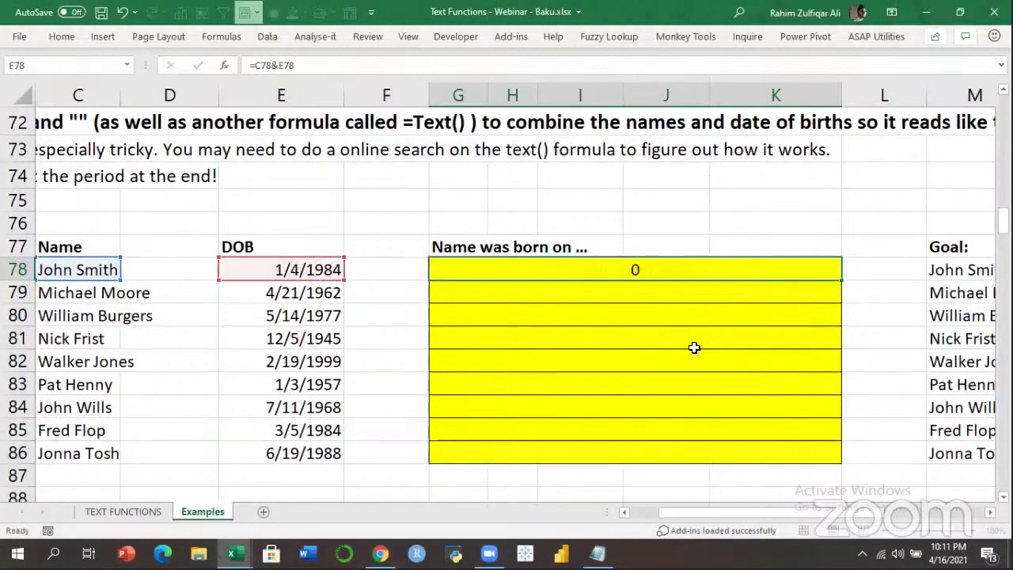
Check the E78 date and confirm G78's =C78&E78 formula showing John Smith30685.
key("Up")
key("Left")
key("Left")
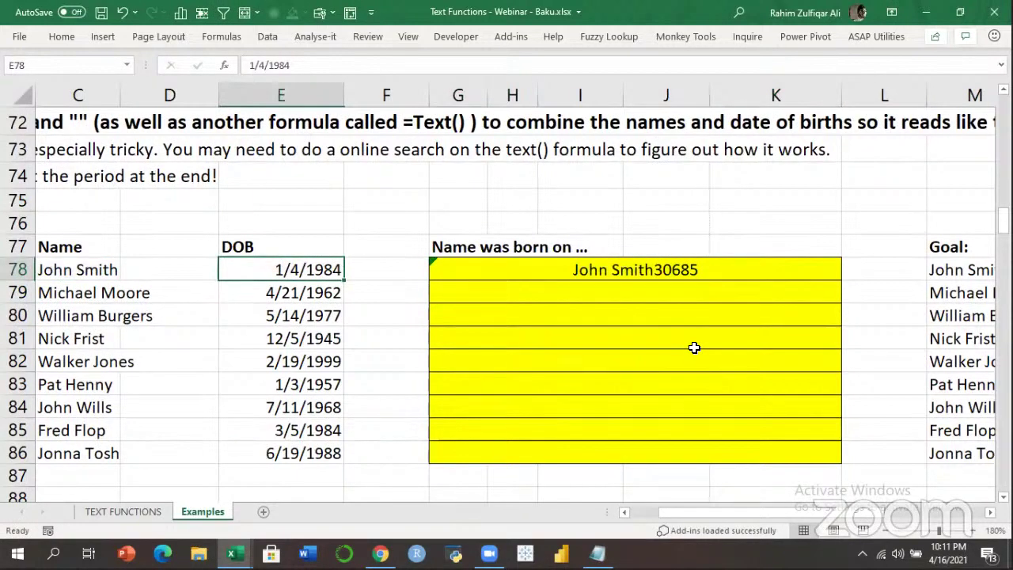
key("F2")
key("Escape")
key("Right")
key("Right")
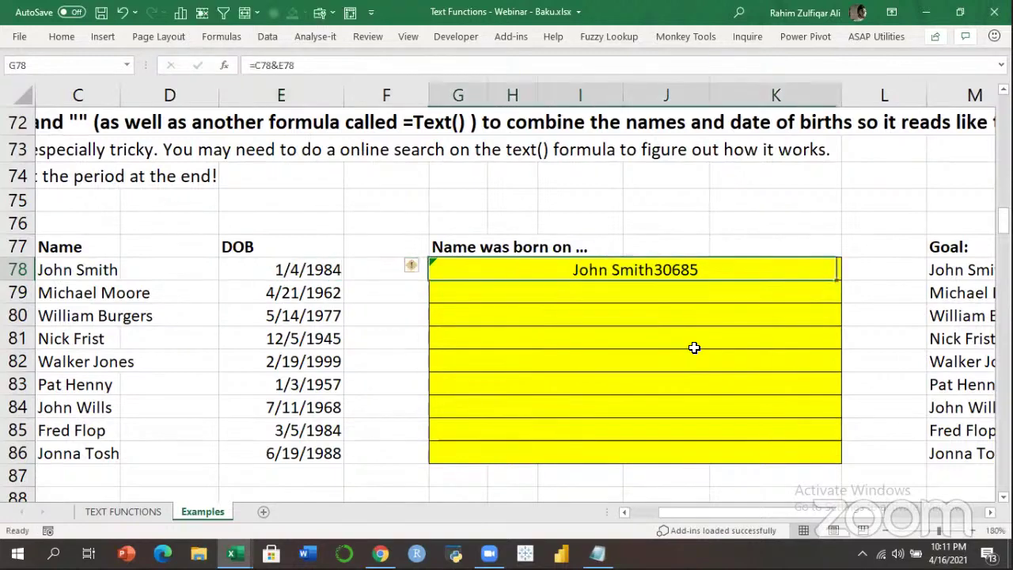
key("F2")
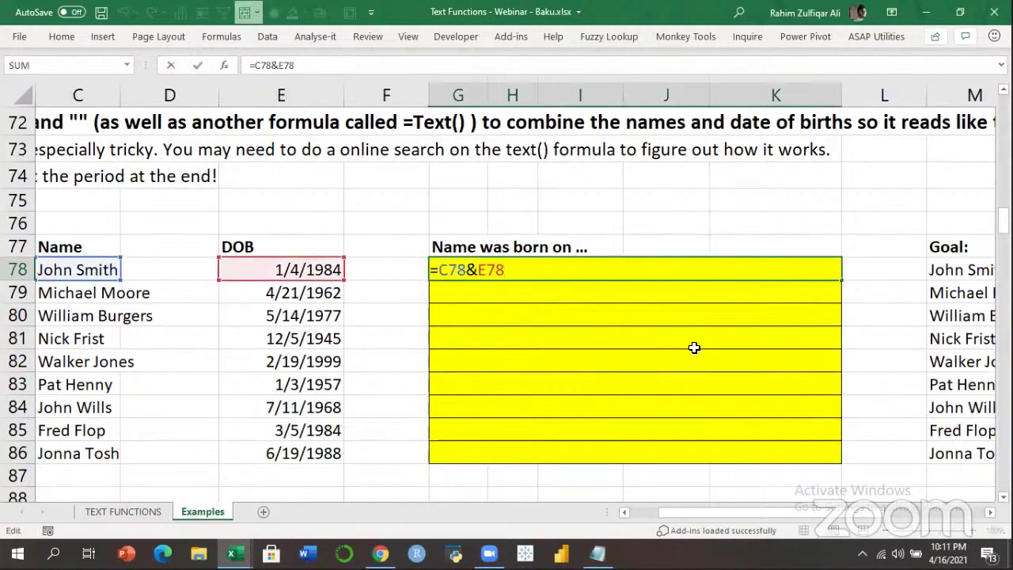
key("Return")
key("Up")
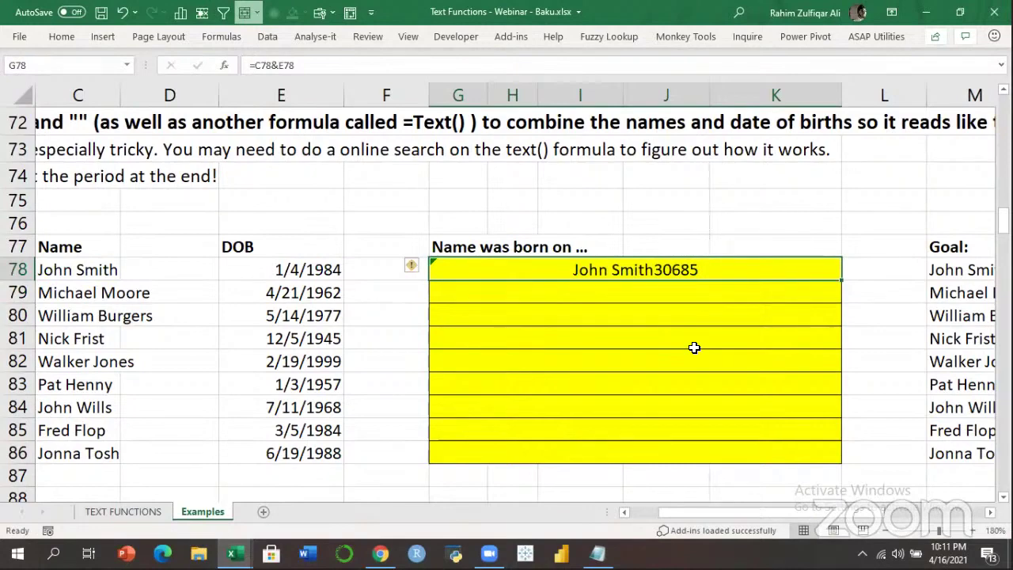
key("Left")
key("Left")
key("Right")
key("Right")
key("Right")
key("Right")
key("Right")
key("Right")
key("Right")
key("Right")
key("Left")
key("Left")
key("Left")
key("Left")
key("Left")
key("Left")
key("Left")
key("Left")
key("Left")
key("Left")
key("Left")
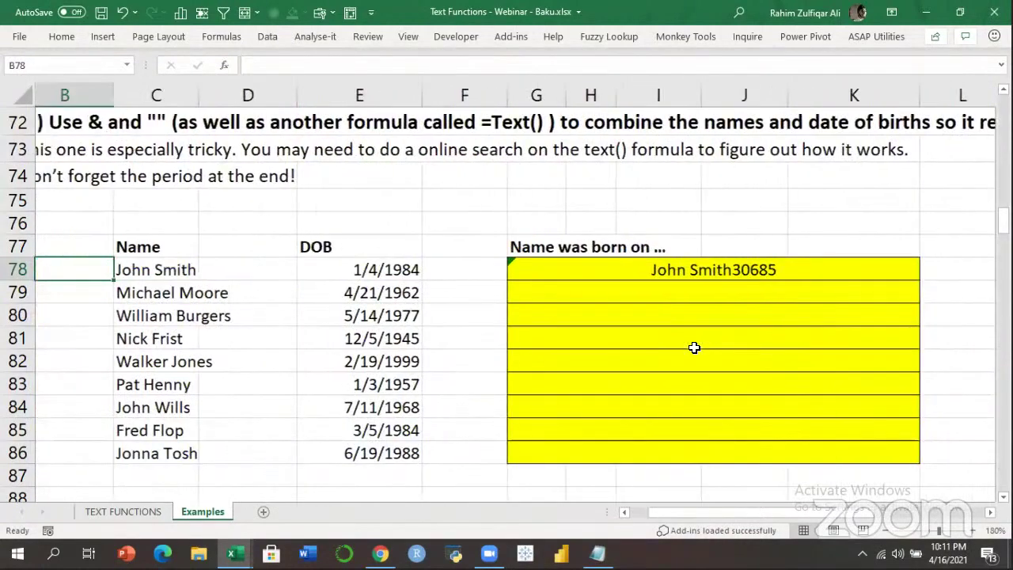
key("Right")
key("Right")
key("Right")
key("Right")
key("Right")
key("F2")
key("ctrl+Return")
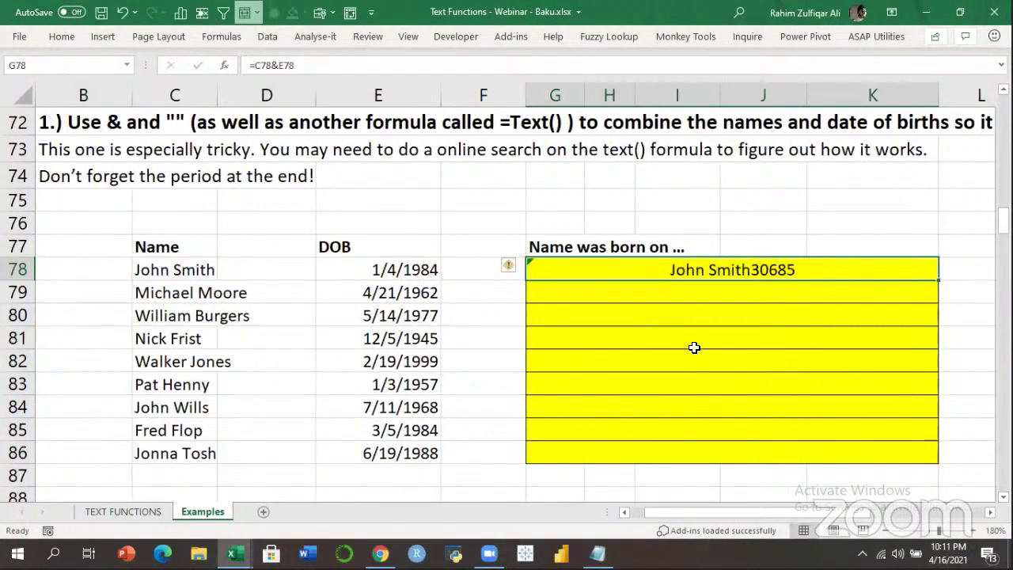
Zoom the sheet out to 130% so the Goal column is visible.
left_click(886, 530)
left_click(887, 530)
left_click(887, 529)
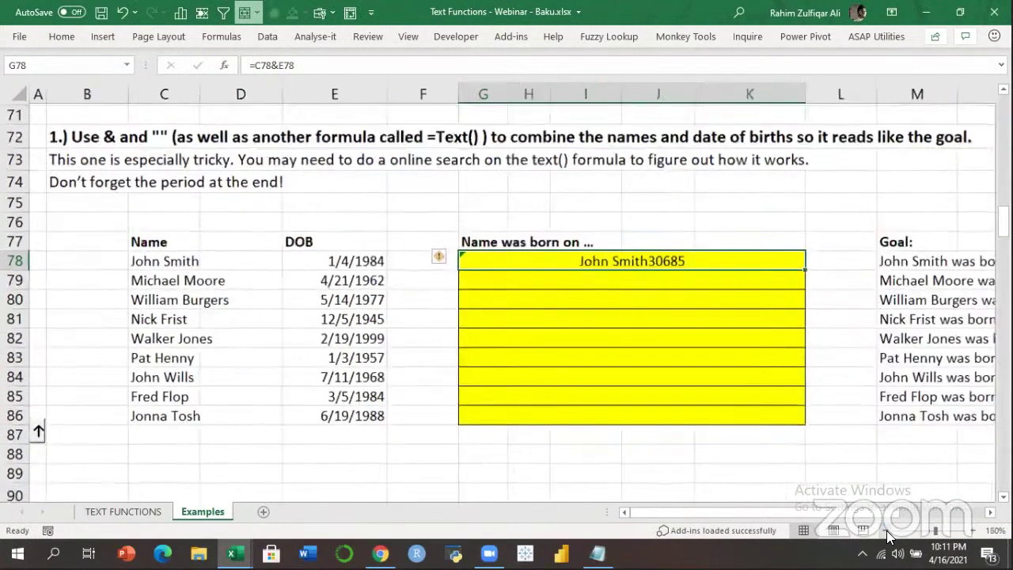
left_click(886, 530)
scroll(773, 412, "down", 3)
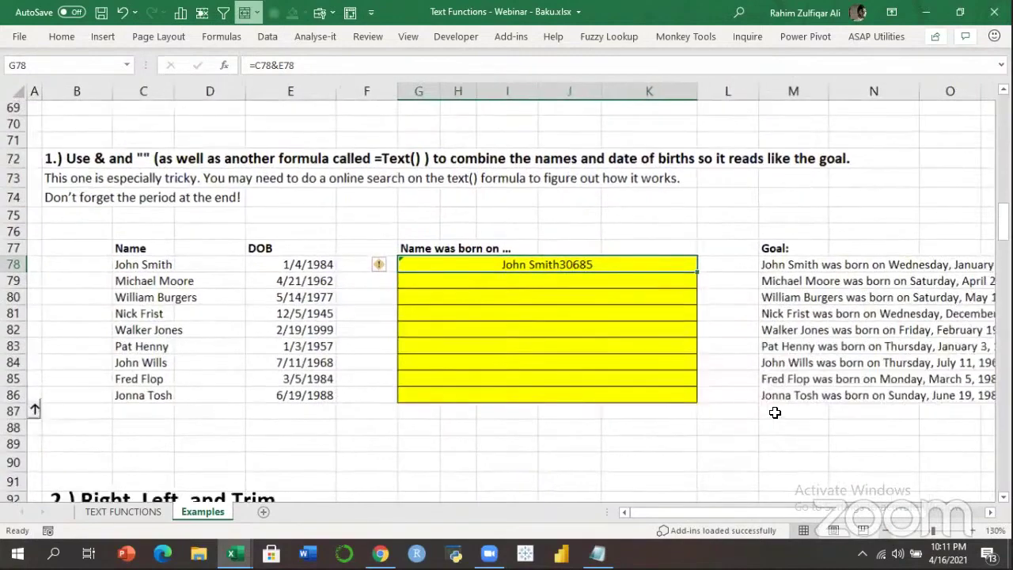
Enter =C78&" was born on "&TEXT(E78,"dddd, mmmm dd, yyyy.") in G78.
type("=")
key("Left")
key("Left")
key("Left")
key("Left")
type("&\"")
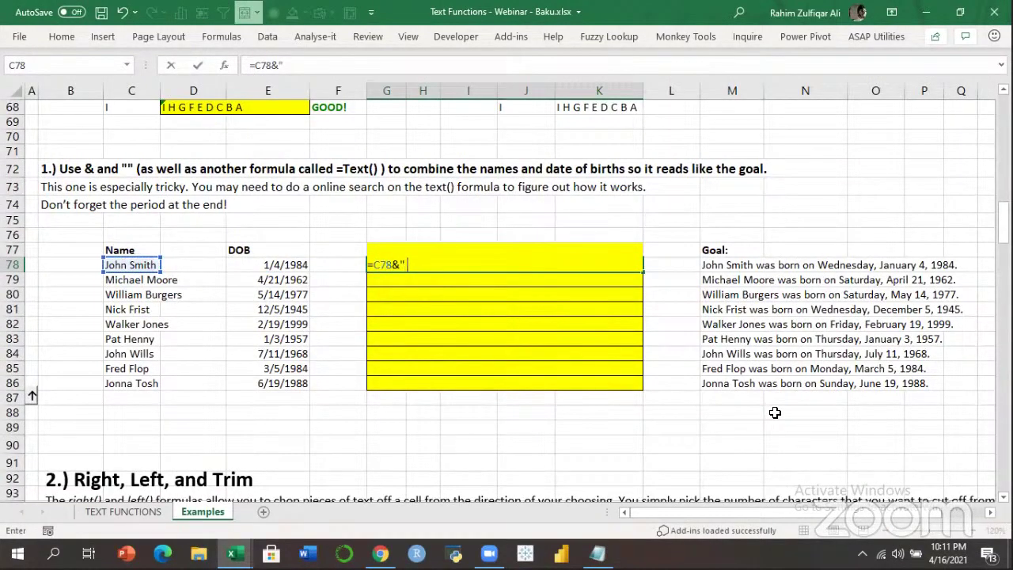
type(" was born on ")
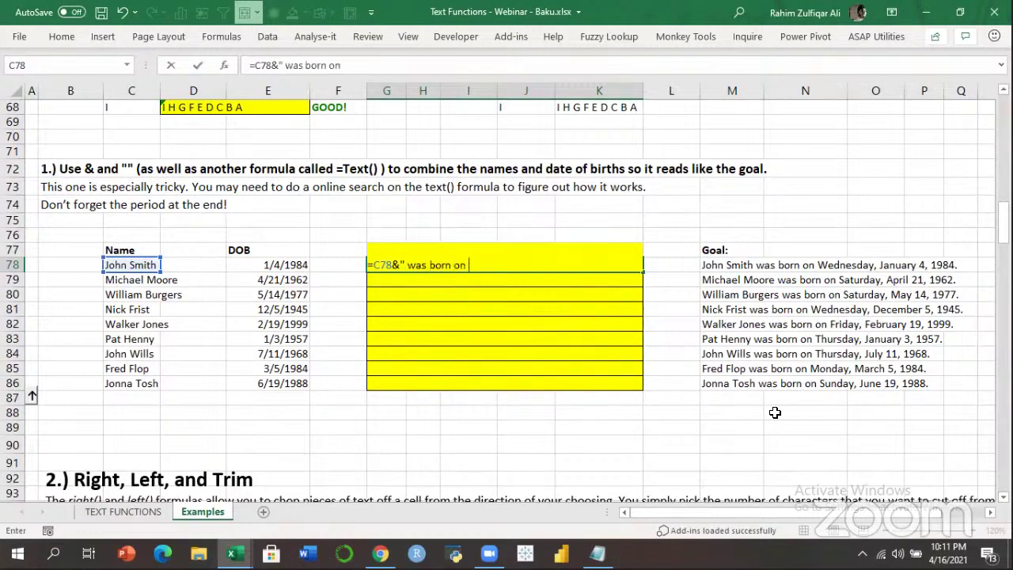
type("\"&tex")
key("Tab")
key("Left")
key("Left")
type(",\"dddd")
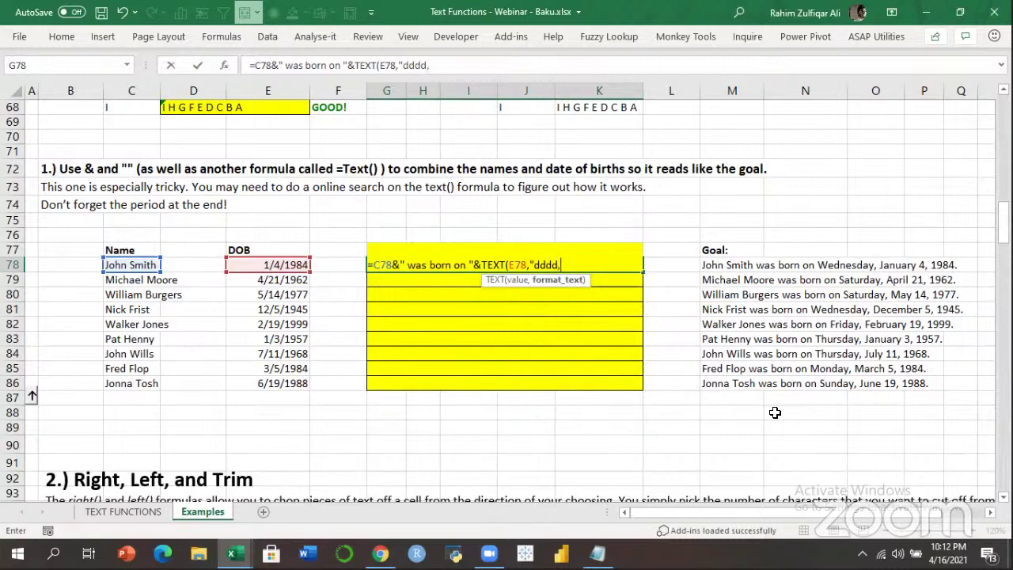
type("mmmm dd, yyyy")
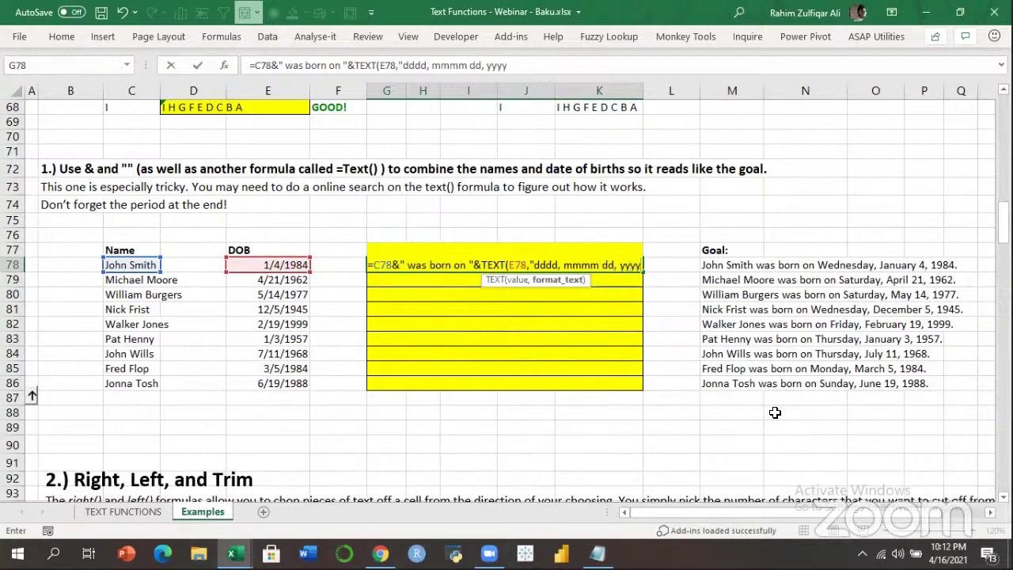
type("\")")
key("Return")
Fill the sentence formula down from G78 through G86.
key("Up")
key("shift+Down")
key("shift+Down")
key("shift+Down")
key("shift+Down")
key("shift+Down")
key("shift+Down")
key("shift+Down")
key("shift+Down")
key("shift+Down")
key("shift+Up")
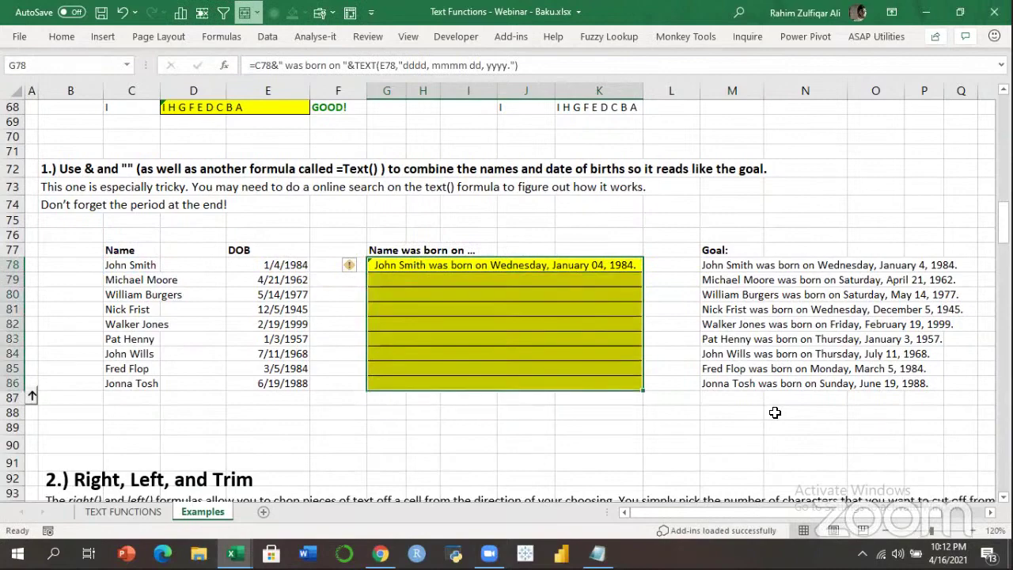
key("ctrl+d")
key("Down")
key("Up")
Move down to the Job level table and set the zoom to 130%.
key("Down")
key("Down")
key("Down")
key("Down")
key("Down")
key("Down")
key("Down")
key("Down")
key("Down")
key("Down")
key("Down")
key("Down")
key("Down")
key("Down")
key("Down")
key("Down")
key("Down")
key("Down")
key("Down")
key("Down")
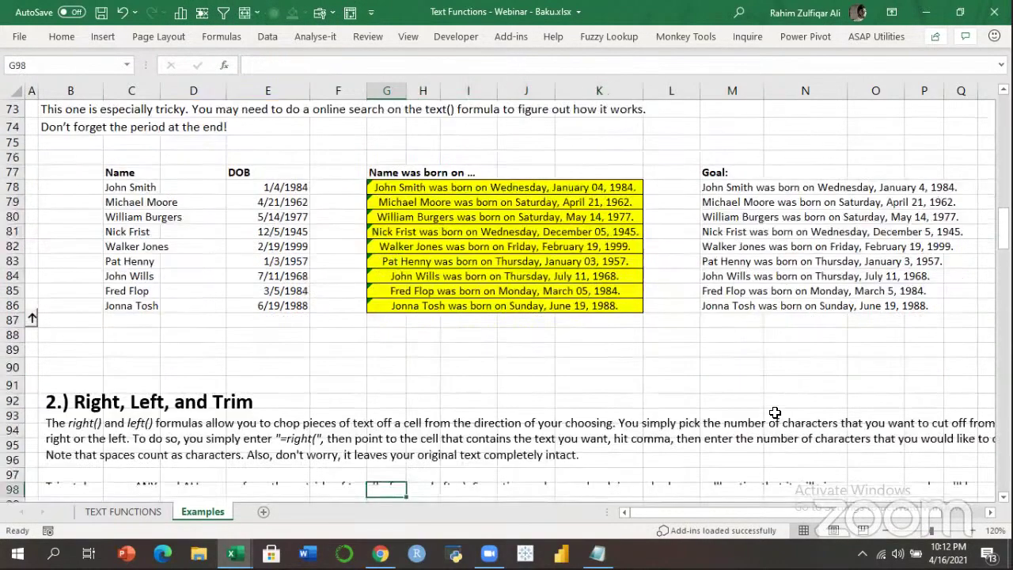
key("Down")
key("Down")
key("Down")
key("Down")
key("Down")
key("Down")
key("Down")
key("Down")
key("Down")
key("Down")
key("Down")
key("Down")
key("Down")
key("Left")
key("Left")
key("Left")
key("Down")
key("Down")
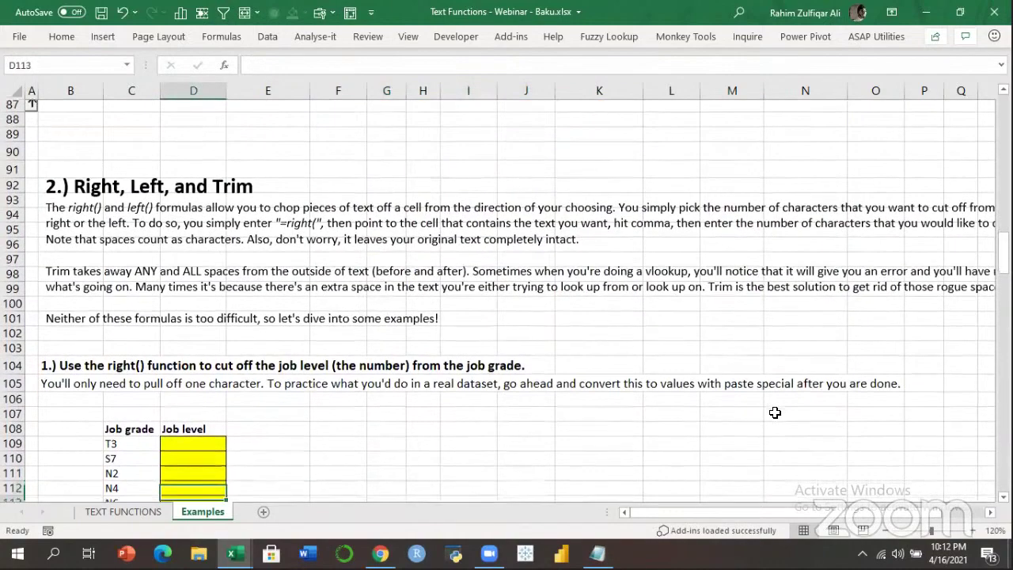
key("Down")
key("Down")
key("Down")
key("Down")
key("Down")
key("Down")
key("Down")
key("Down")
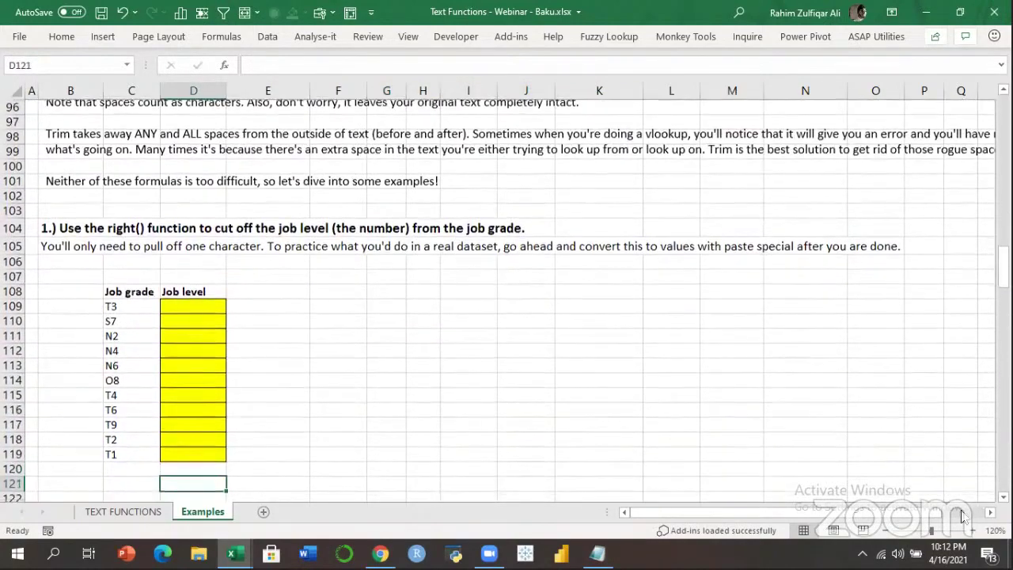
left_click(974, 531)
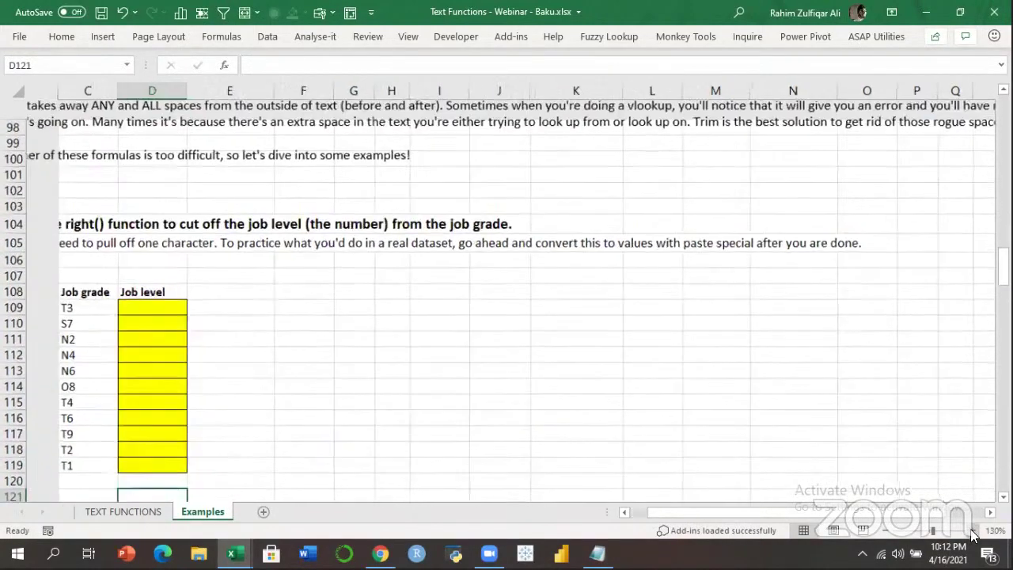
Zoom the sheet in to 170% and bring the Job grade table into view.
left_click(973, 530)
left_click(973, 531)
left_click(973, 530)
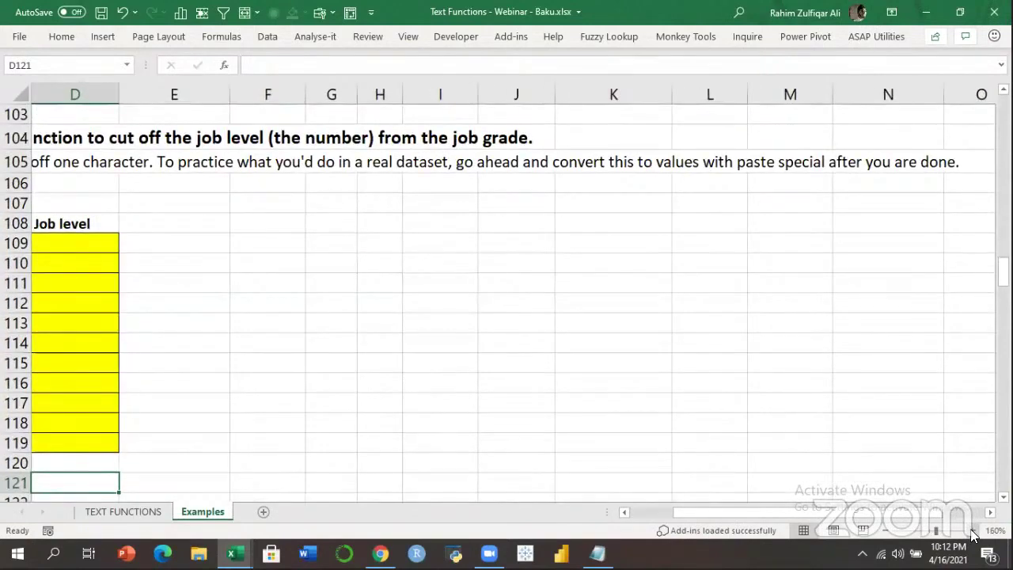
left_click(974, 530)
key("alt")
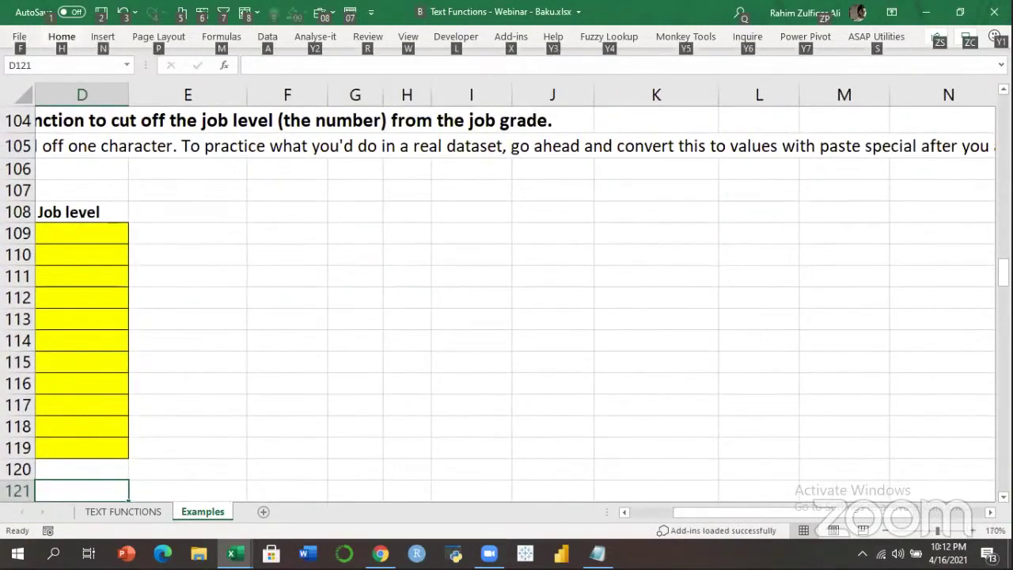
key("alt+Tab")
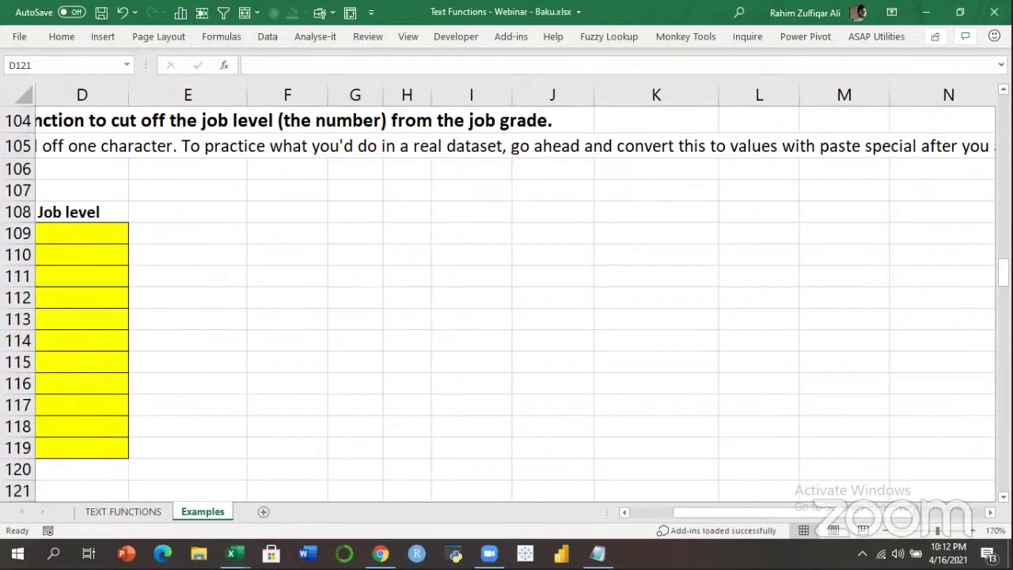
left_click(407, 319)
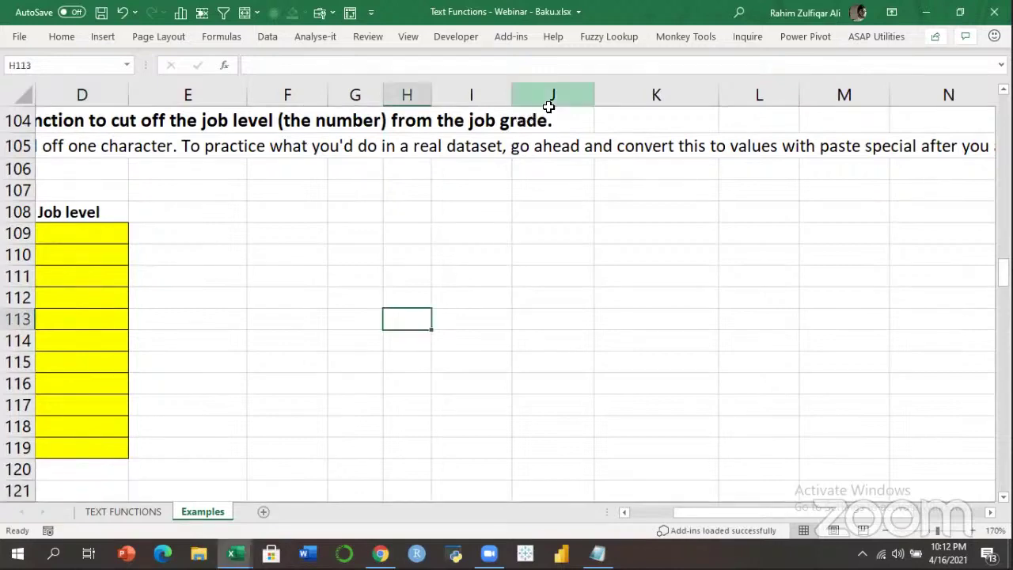
left_click(638, 516)
Enter =RIGHT(C109) in D109 to extract the job grade's last character.
left_click(264, 253)
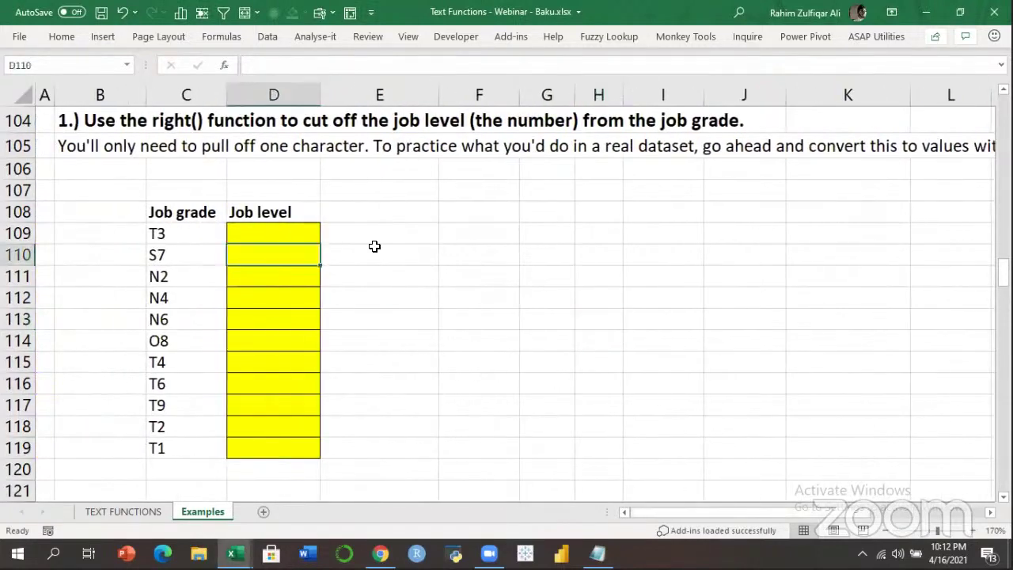
key("Up")
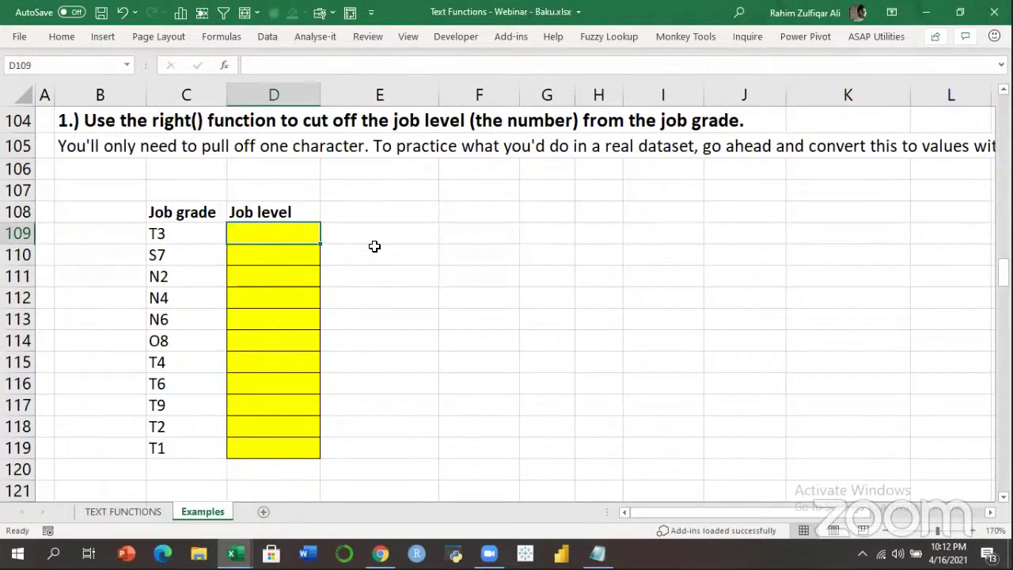
type("=right")
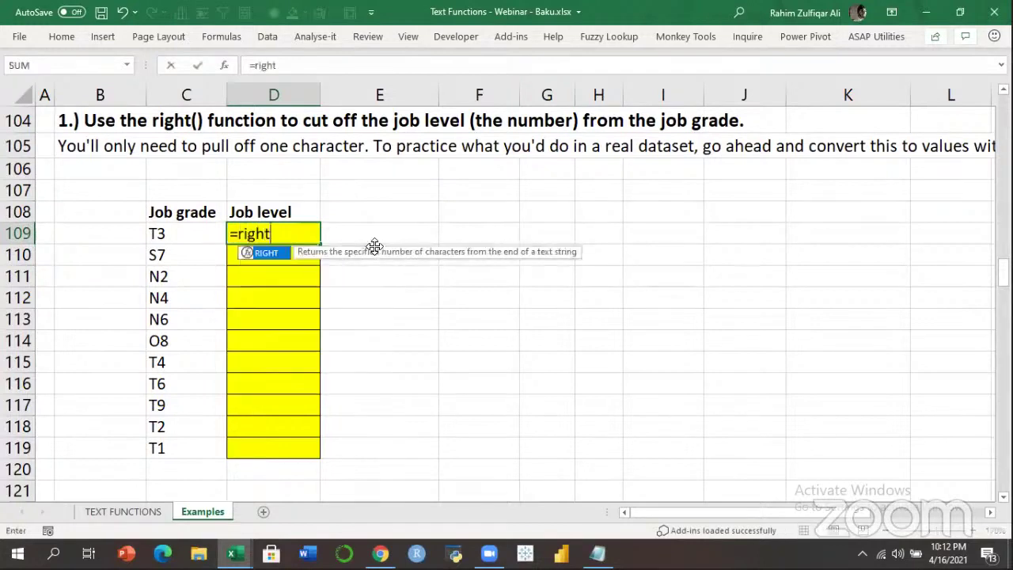
key("Tab")
key("Left")
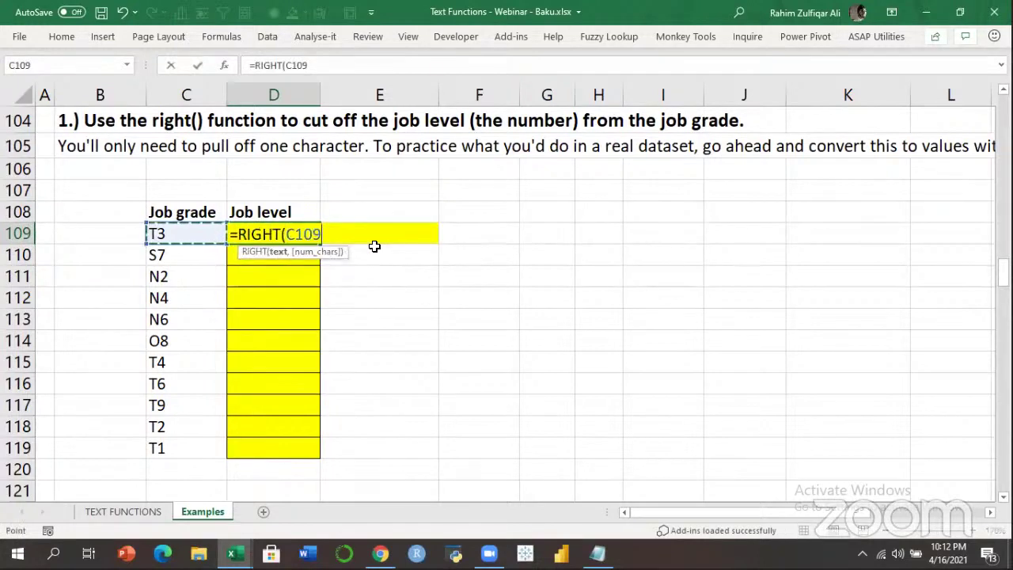
type(",1")
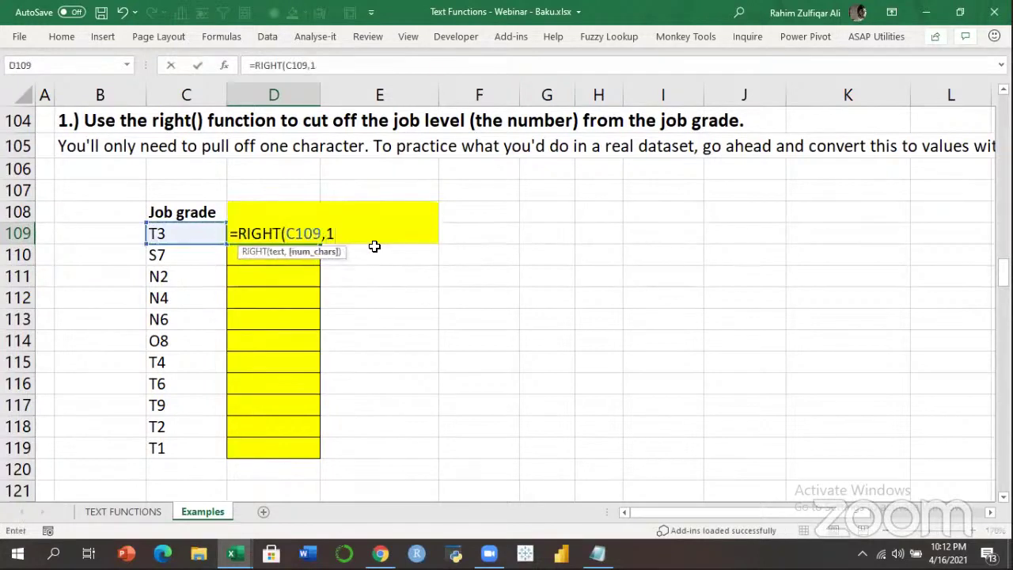
key("BackSpace")
key("BackSpace")
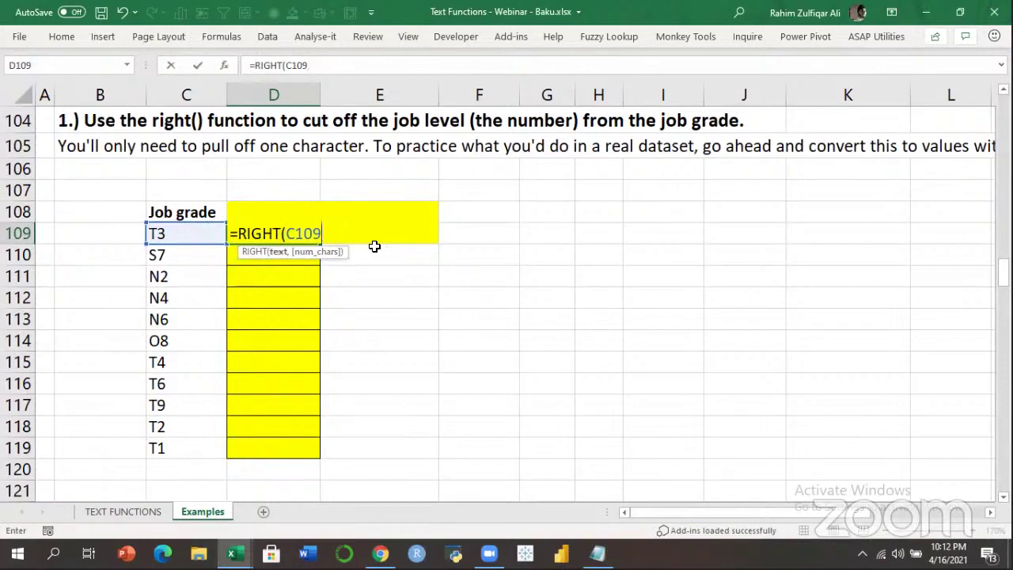
type(")")
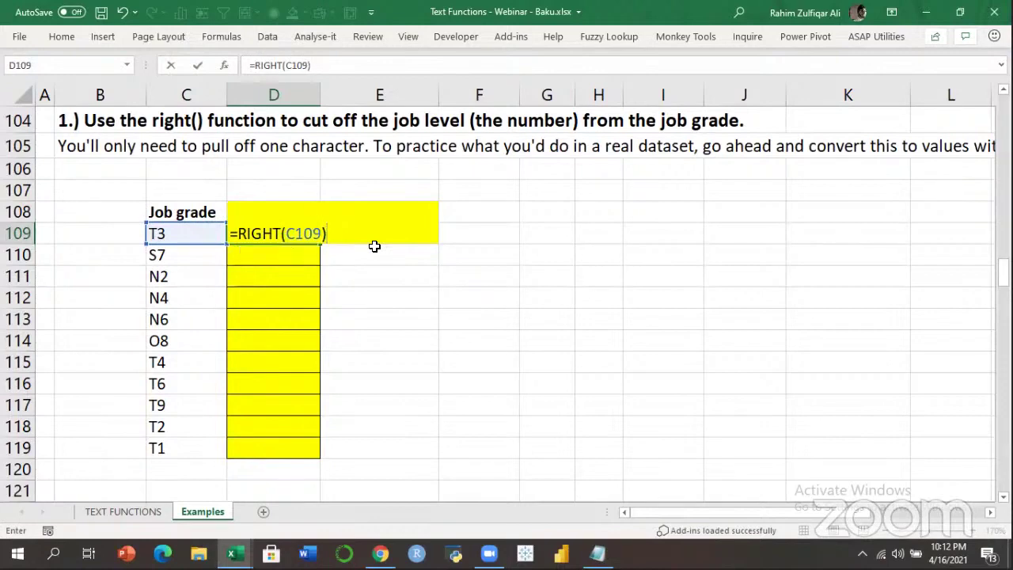
key("ctrl+Return")
Fill the RIGHT formula down to D119, then move to D128.
key("shift+Down")
key("shift+Down")
key("shift+Down")
key("shift+Down")
key("shift+Down")
key("shift+Down")
key("shift+Down")
key("shift+Down")
key("shift+Down")
key("shift+Down")
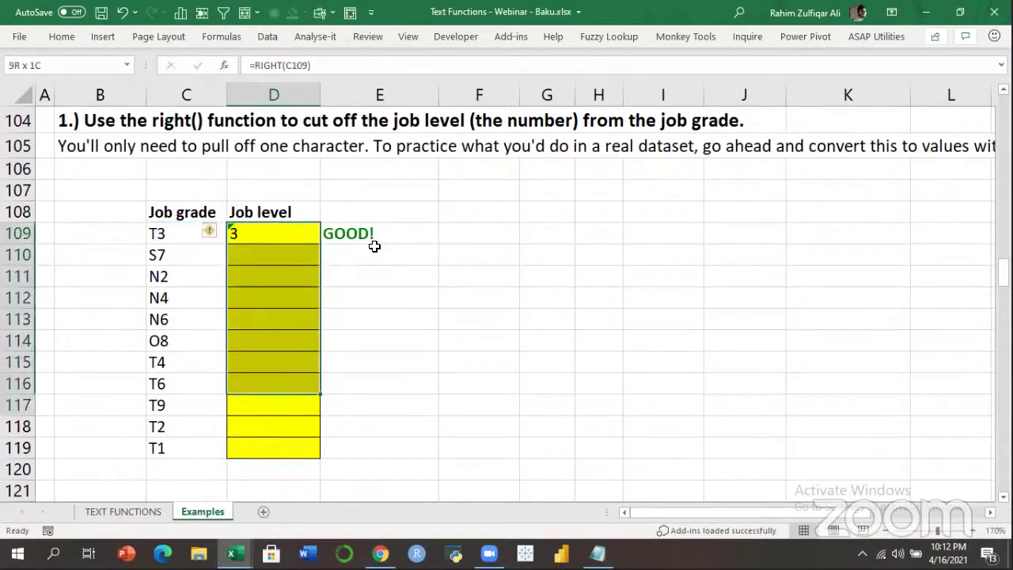
key("ctrl+d")
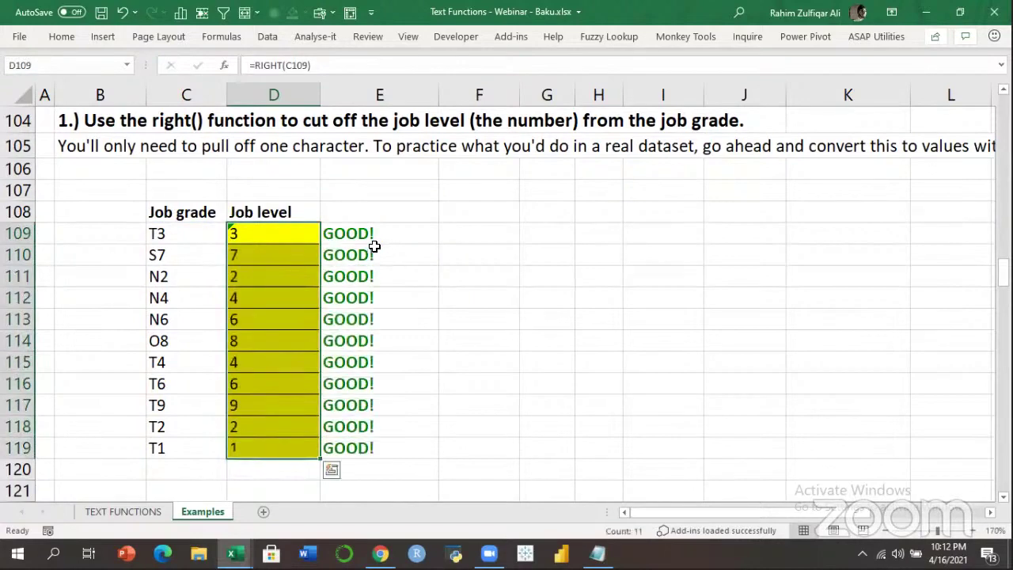
key("Down")
key("Down")
key("Down")
key("Down")
key("Down")
key("Down")
key("Down")
key("Down")
key("Down")
key("Down")
key("Down")
key("Down")
key("Down")
key("Down")
key("Down")
key("Down")
key("Down")
key("Down")
key("Down")
key("Down")
key("Down")
key("Down")
key("Down")
key("Down")
key("Down")
key("Down")
key("Down")
key("Down")
key("Down")
key("Up")
key("Up")
key("Up")
key("Up")
key("Up")
key("Up")
key("Up")
key("Up")
key("Up")
key("Up")
key("Up")
key("Up")
key("Up")
key("Down")
key("Down")
key("Down")
Enter =LEFT(C128) in D128 to get the job grade's first letter.
type("=lef")
key("Tab")
key("Left")
type(")")
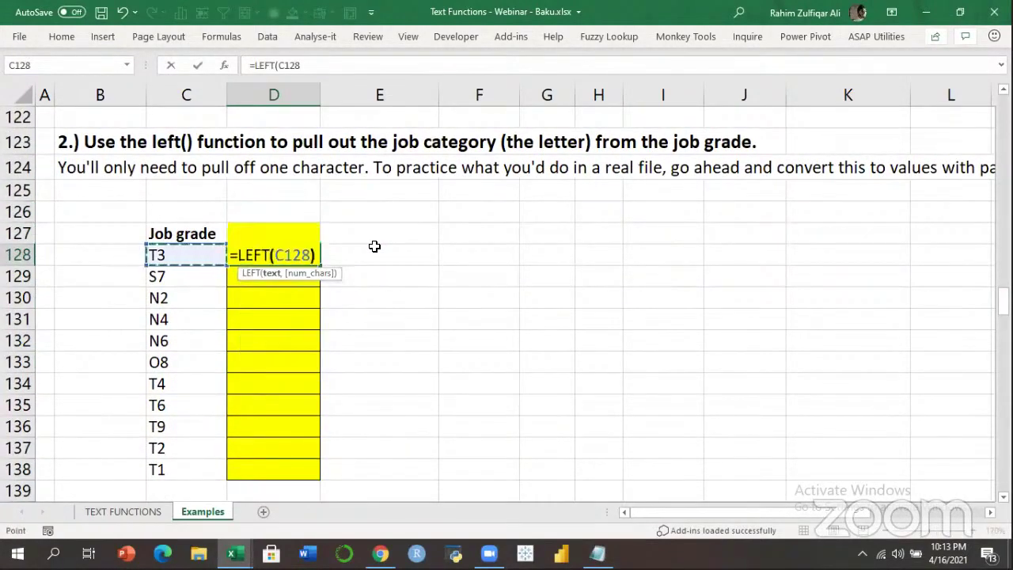
key("ctrl+Return")
Fill the LEFT formula down to D138, then go to D148 in the Trimmed table.
key("shift+Down")
key("shift+Down")
key("shift+Down")
key("shift+Down")
key("shift+Down")
key("shift+Down")
key("shift+Down")
key("shift+Down")
key("shift+Down")
key("shift+Down")
key("shift+Down")
key("shift+Up")
key("ctrl+d")
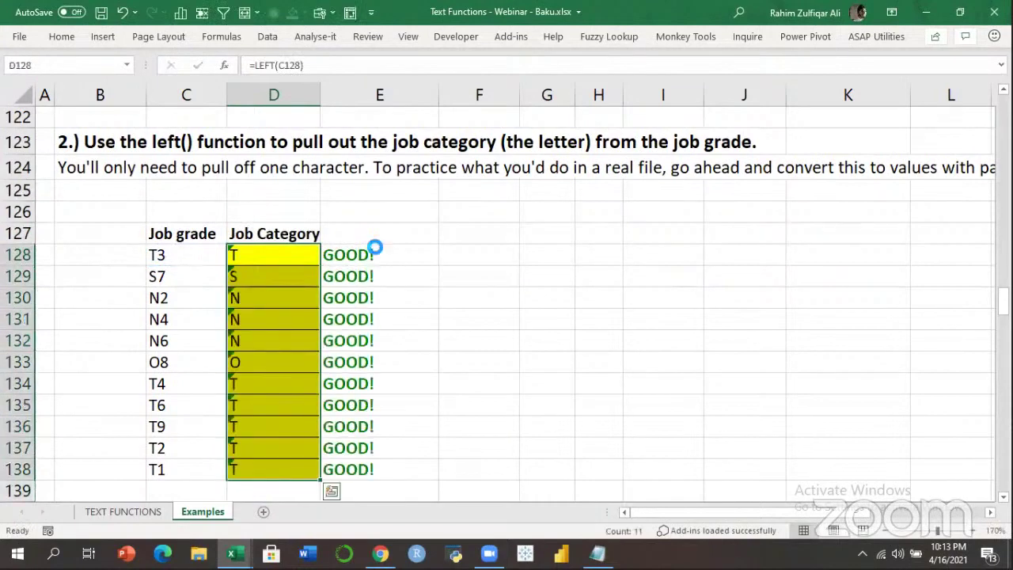
key("Down")
key("Down")
key("Down")
key("Down")
key("Down")
key("Down")
key("Down")
key("Down")
key("Down")
key("Down")
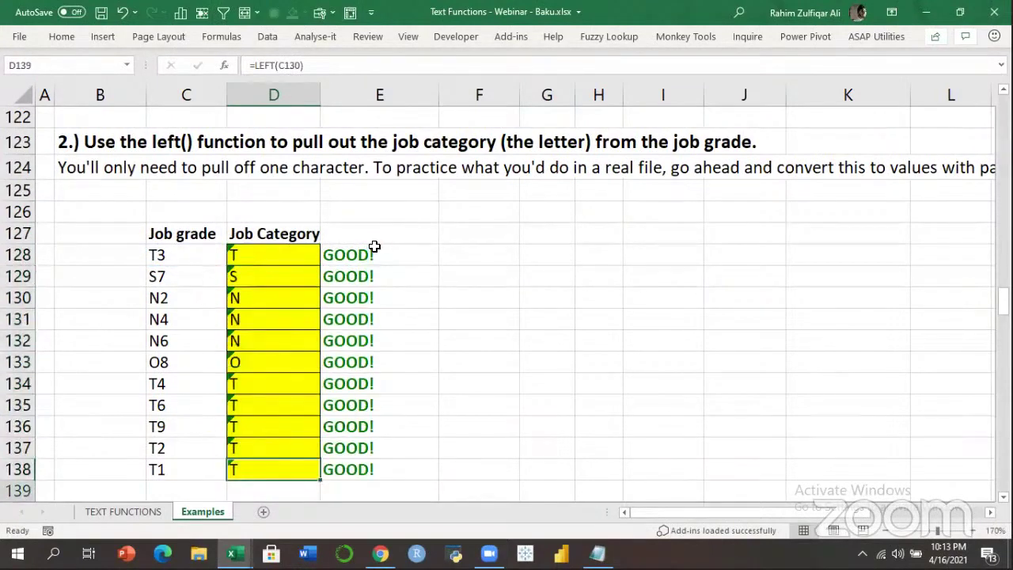
key("Down")
key("Down")
key("Down")
key("Down")
key("Down")
key("Down")
key("Down")
key("Down")
key("Down")
key("Down")
key("Down")
key("Down")
key("Down")
key("Down")
key("Down")
key("Down")
key("Up")
key("Up")
key("Up")
key("Up")
key("Up")
key("Up")
key("Up")
key("Down")
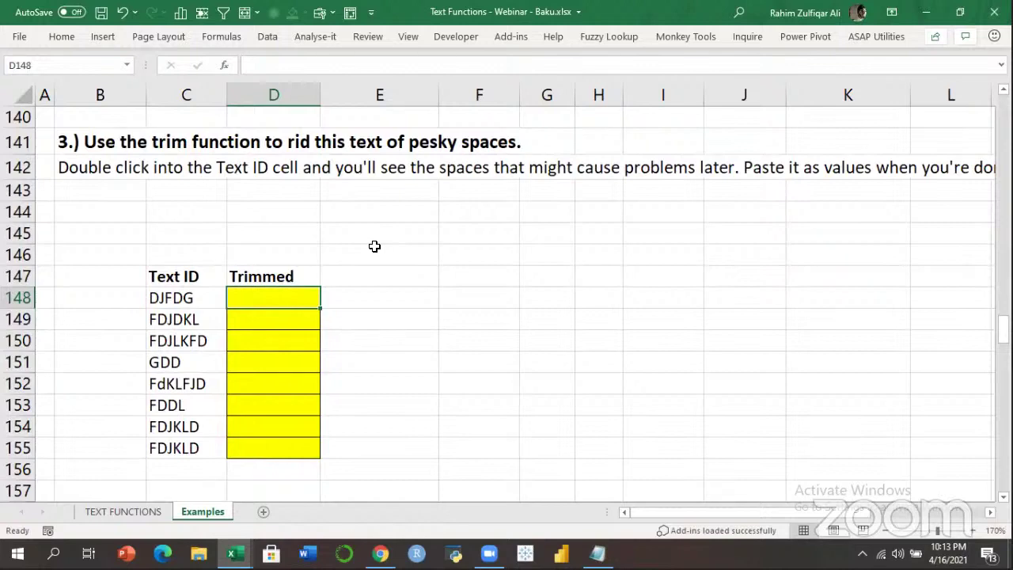
Enter 5 in B148 beside the DJFDG Text ID.
key("Right")
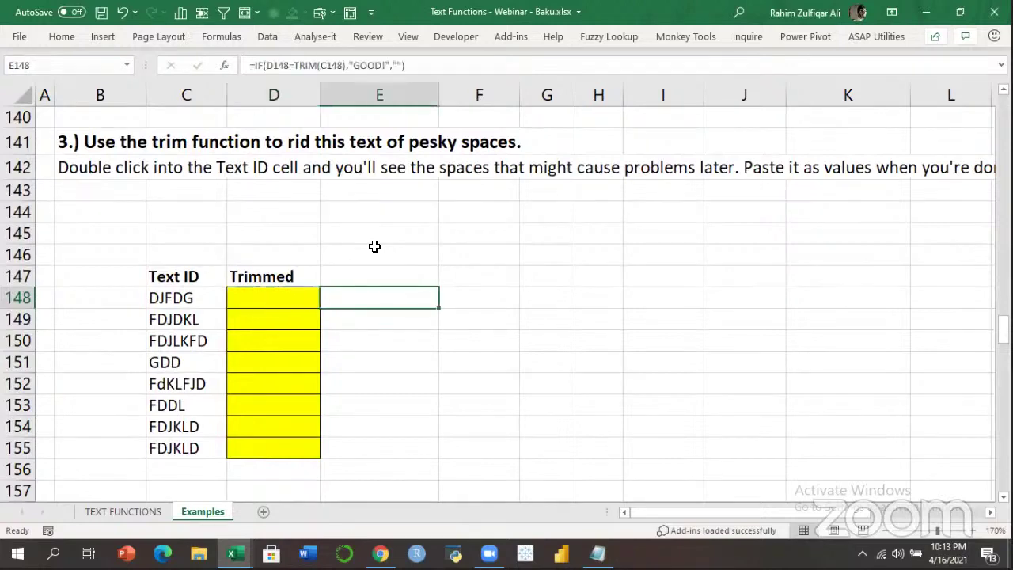
key("Left")
key("Left")
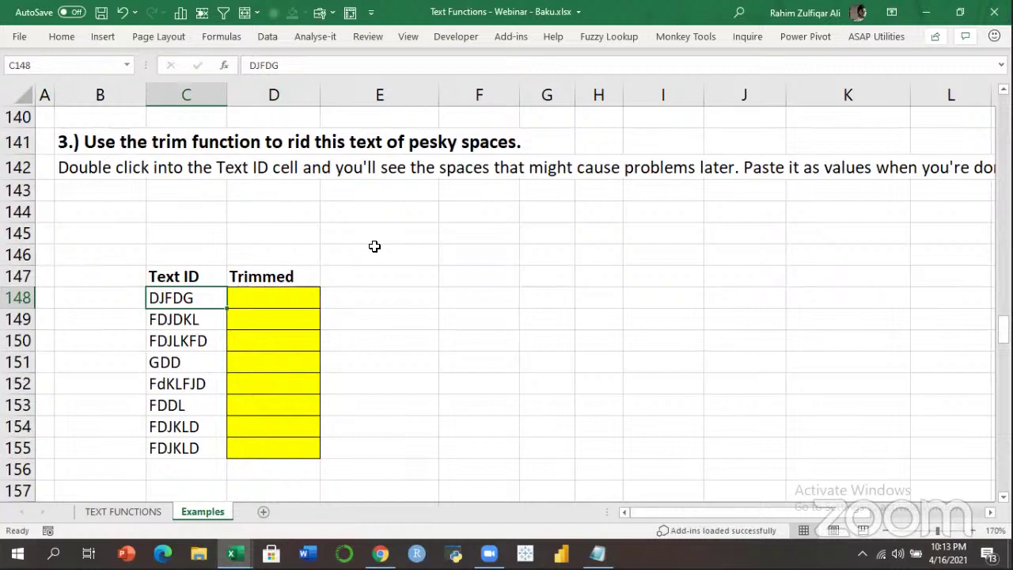
key("Right")
key("Right")
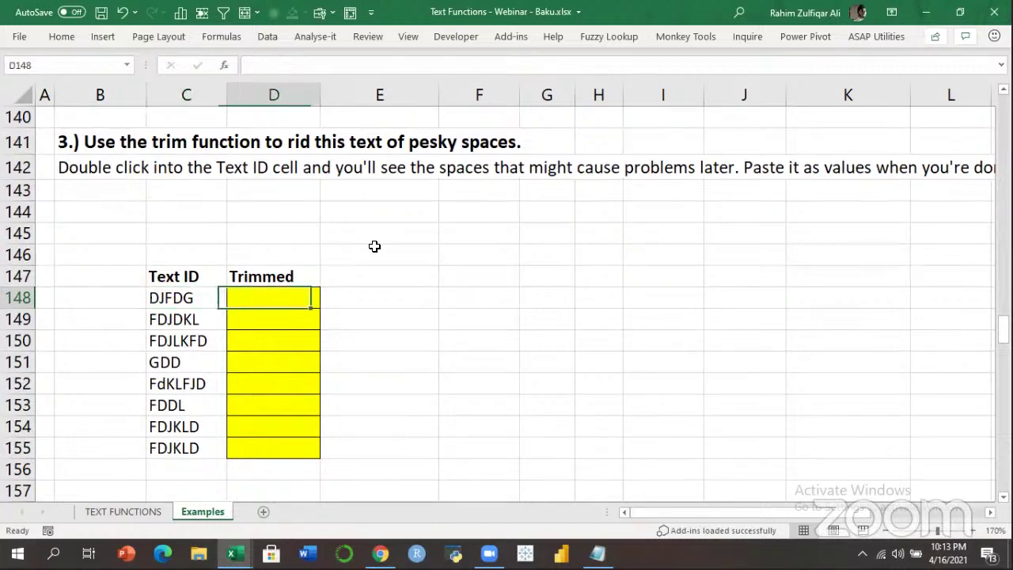
key("Left")
key("Left")
key("Left")
type("5")
key("Return")
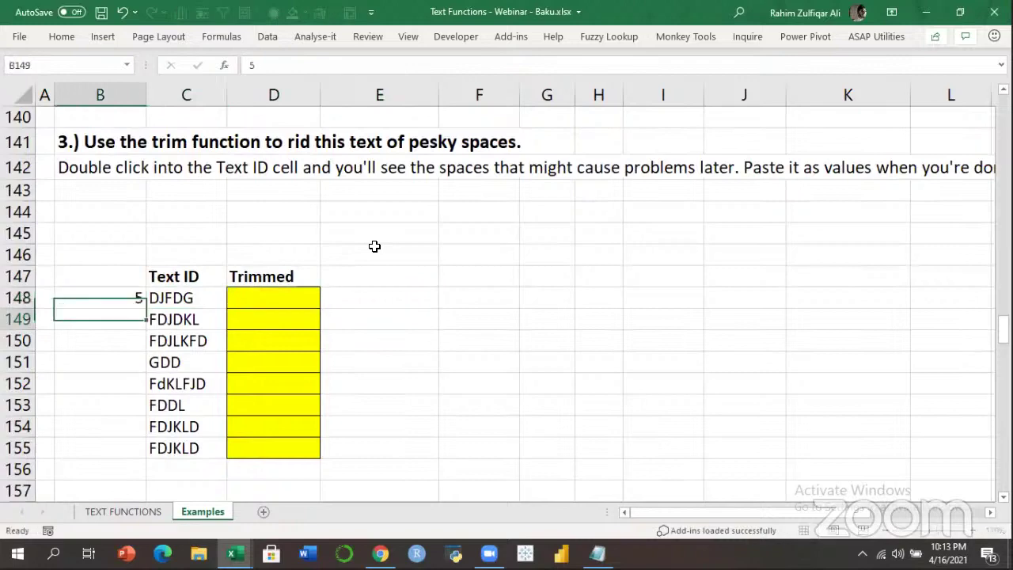
Enter =LEN(C148) in E148, returning 8 for DJFDG.
key("Up")
key("Right")
key("Right")
key("Right")
type("=le")
key("Tab")
key("Left")
key("Left")
key("Return")
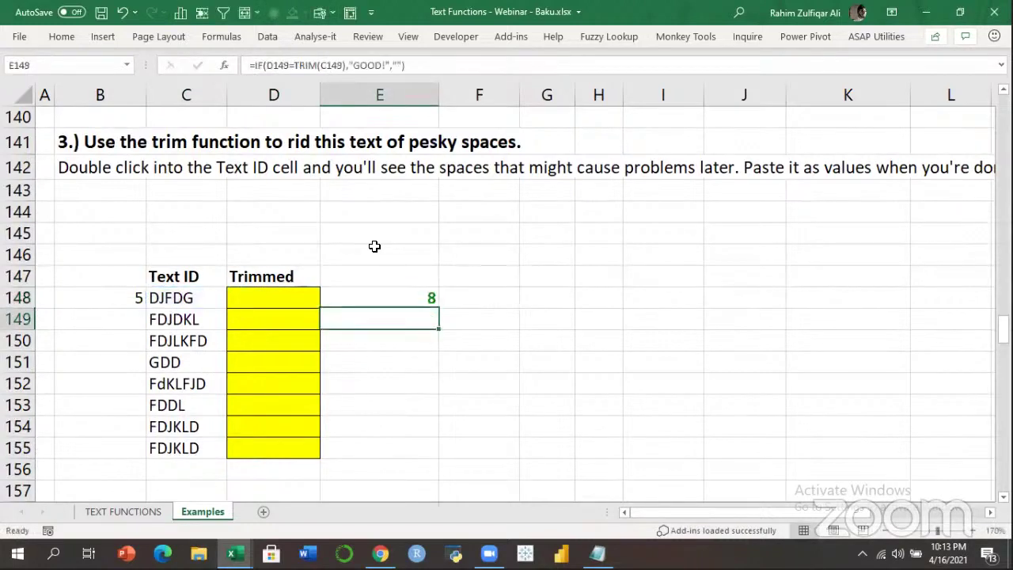
key("Up")
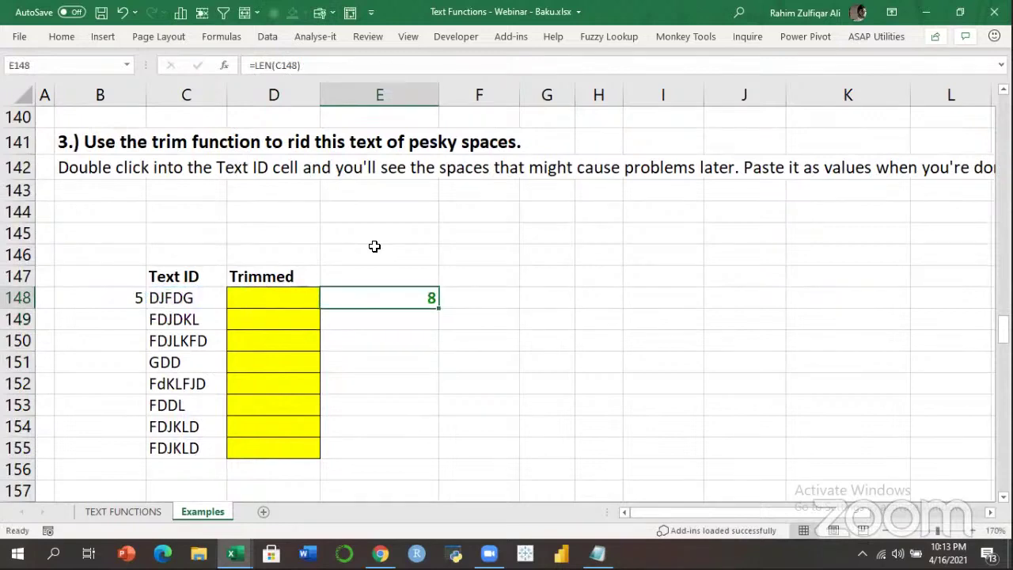
scroll(374, 247, "up", 1)
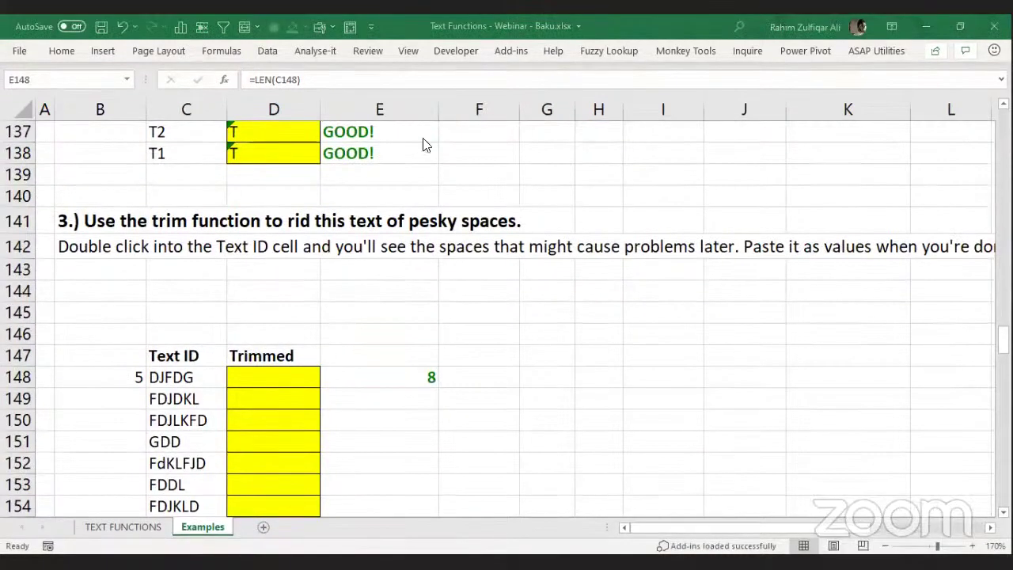
Enter =TRIM(C148) in D148 and fill it down the Trimmed column.
left_click(270, 369)
key("F2")
type("= ")
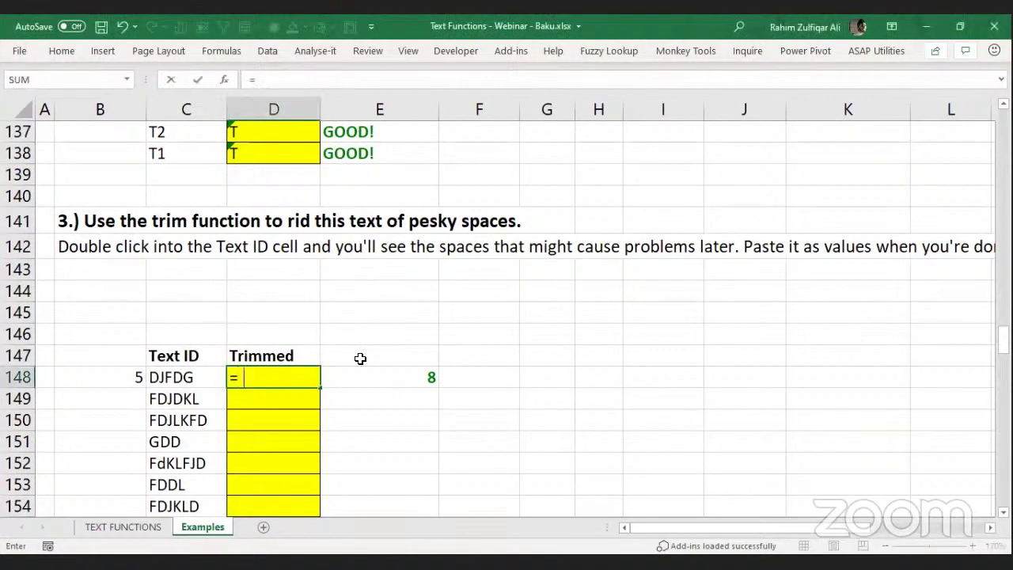
type("TRIM(C148)")
key("ctrl+Return")
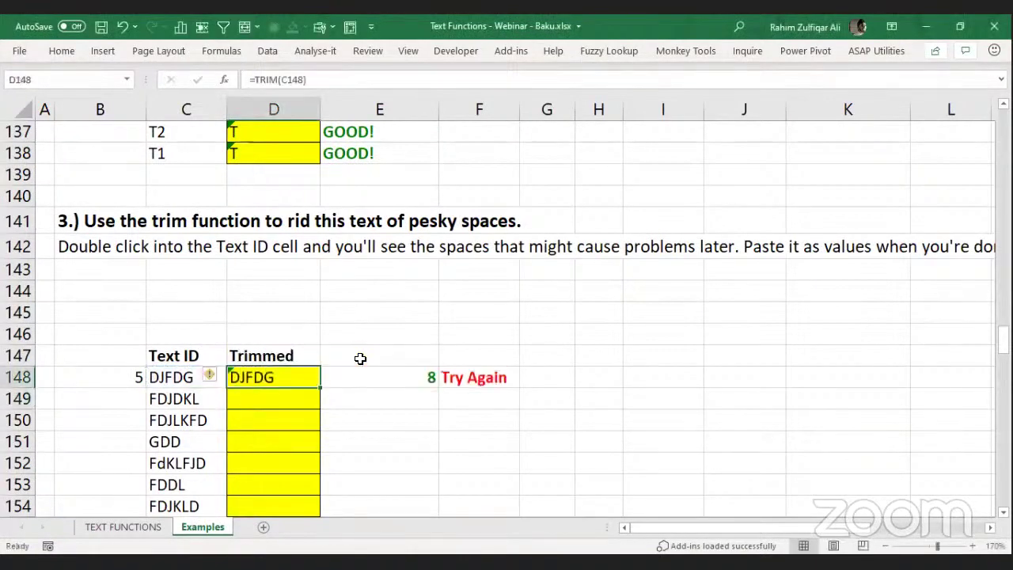
key("shift+Down")
key("shift+Down")
key("shift+Down")
key("shift+Down")
key("shift+Down")
key("shift+Down")
key("ctrl+d")
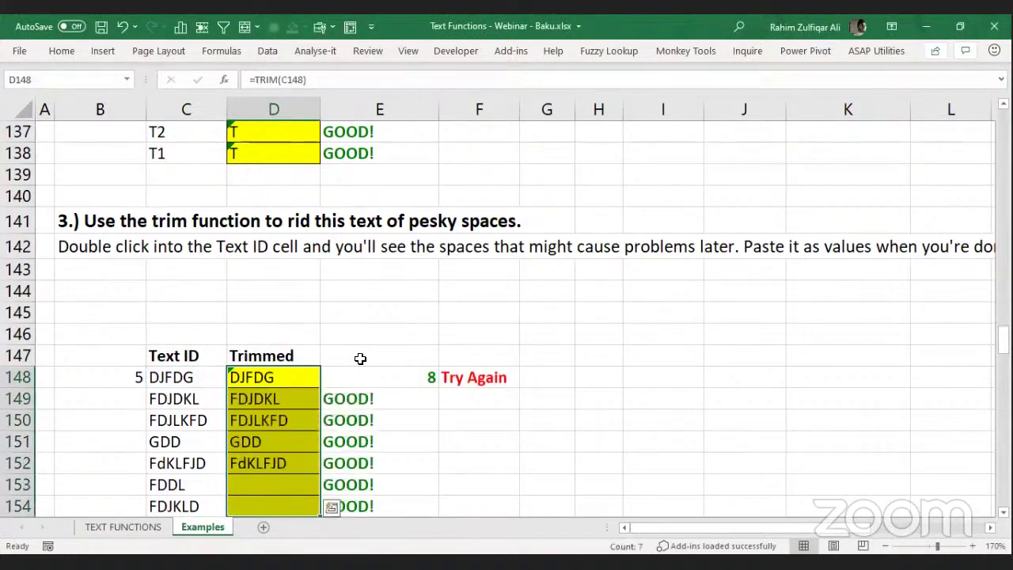
key("Right")
key("Right")
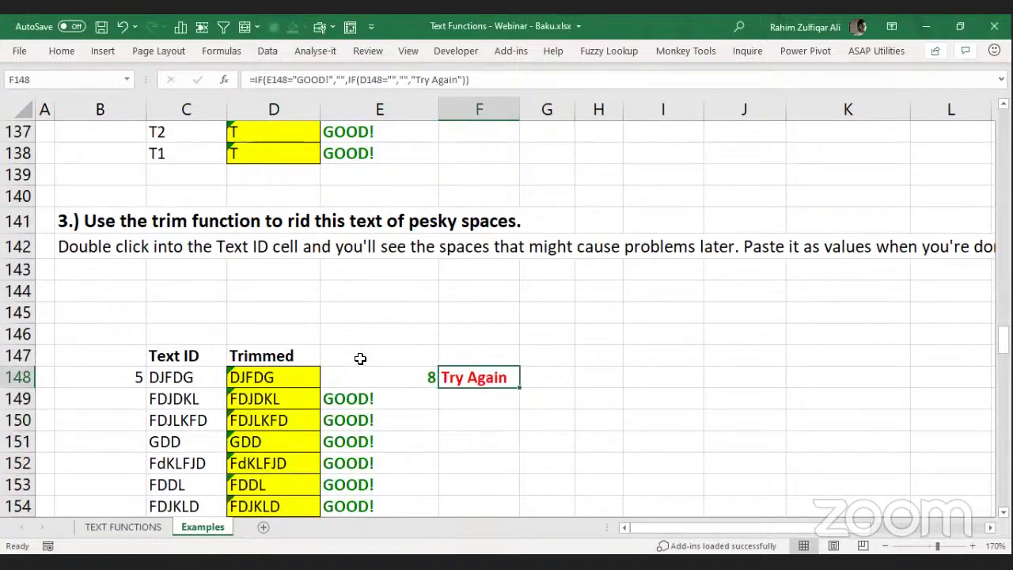
Undo, re-enter =TRIM(C148) in D148 and fill it down through D154.
key("Left")
key("ctrl+z")
key("ctrl+z")
key("ctrl+z")
key("Left")
type("=TRIM(")
key("Left")
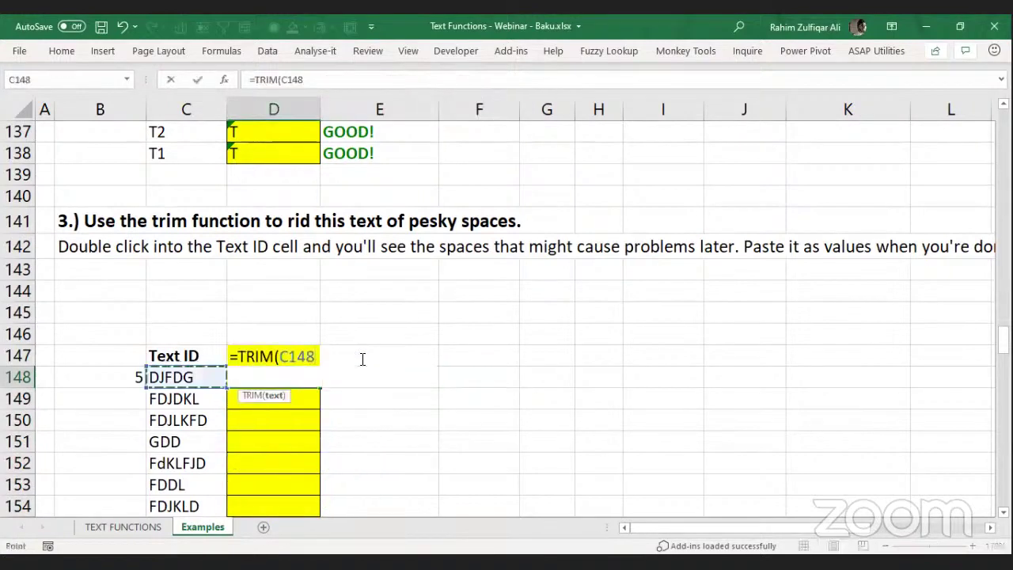
key("Return")
key("Up")
key("shift+Down")
key("shift+Down")
key("shift+Down")
key("shift+Down")
key("shift+Down")
key("shift+Down")
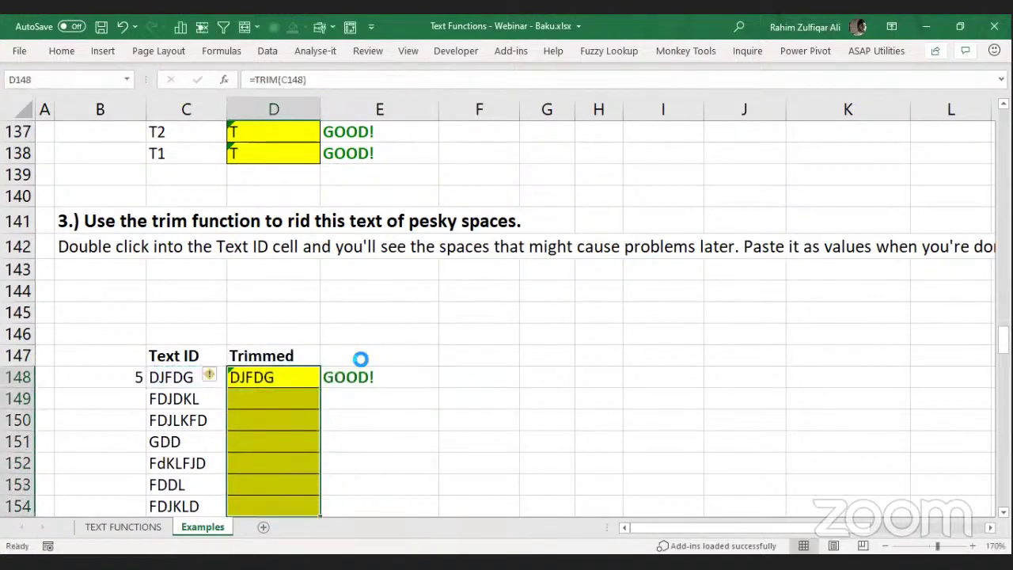
key("ctrl+d")
key("shift+Up")
key("shift+Up")
key("shift+Up")
key("shift+Up")
key("shift+Up")
key("shift+Up")
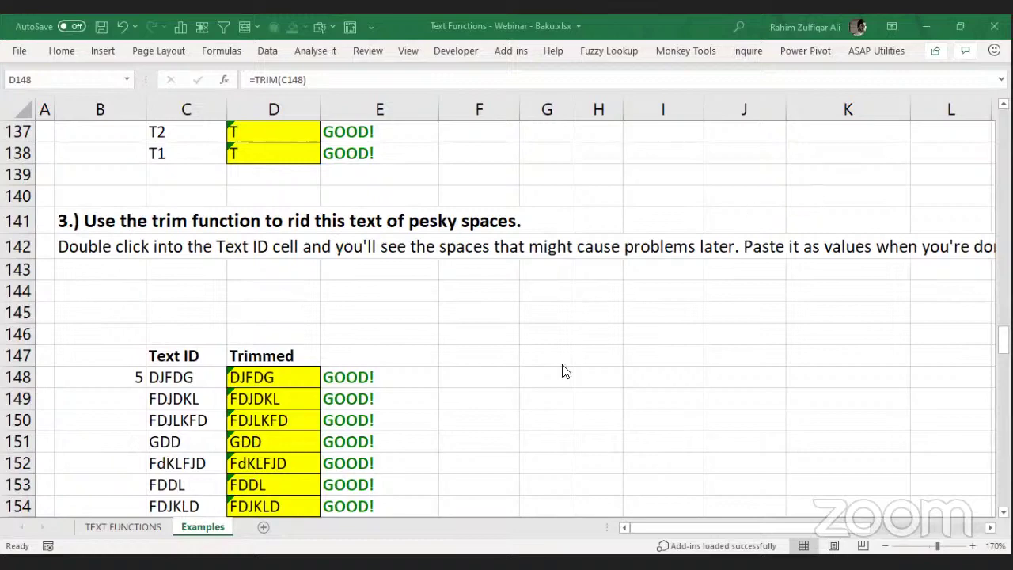
Step through the trimmed results toward the area code exercise.
left_click(422, 379)
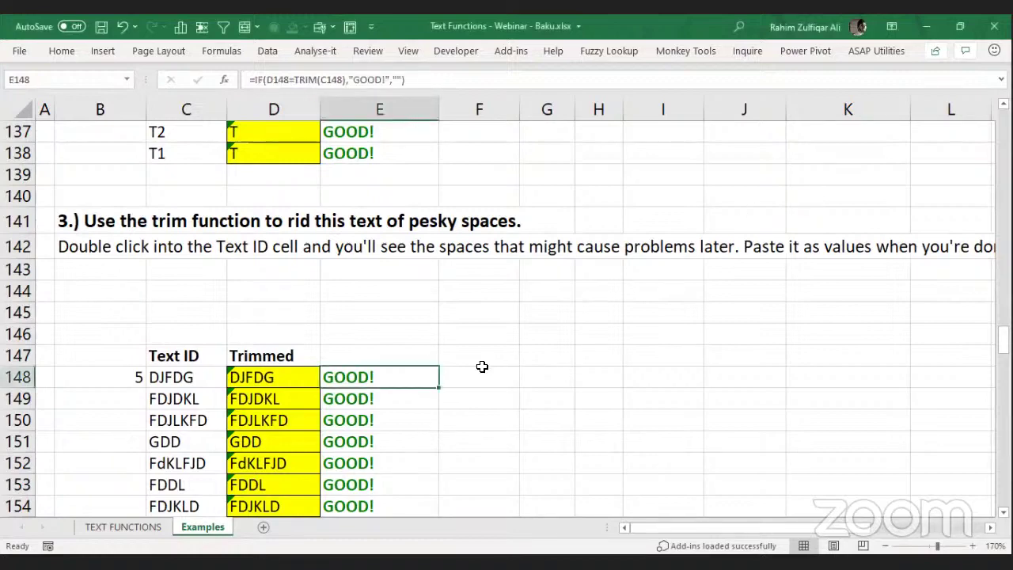
key("Left")
key("Down")
key("Down")
key("Down")
key("Down")
key("Down")
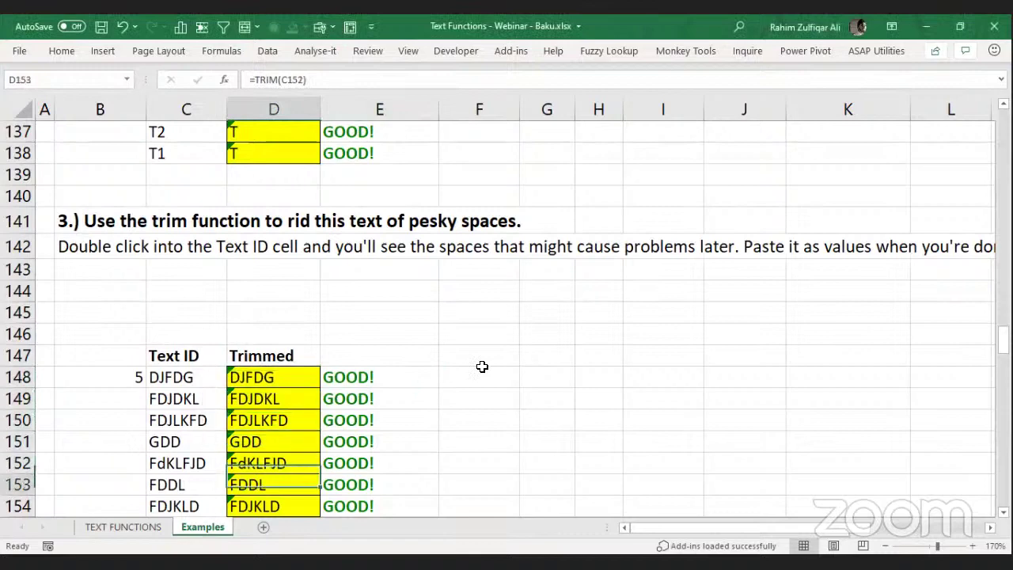
key("Down")
key("Down")
key("Down")
key("Down")
key("Down")
key("Down")
key("Down")
key("Down")
key("Down")
key("Down")
key("Down")
key("Down")
key("Down")
key("Down")
key("Down")
key("Down")
key("Down")
key("Down")
key("Down")
key("Down")
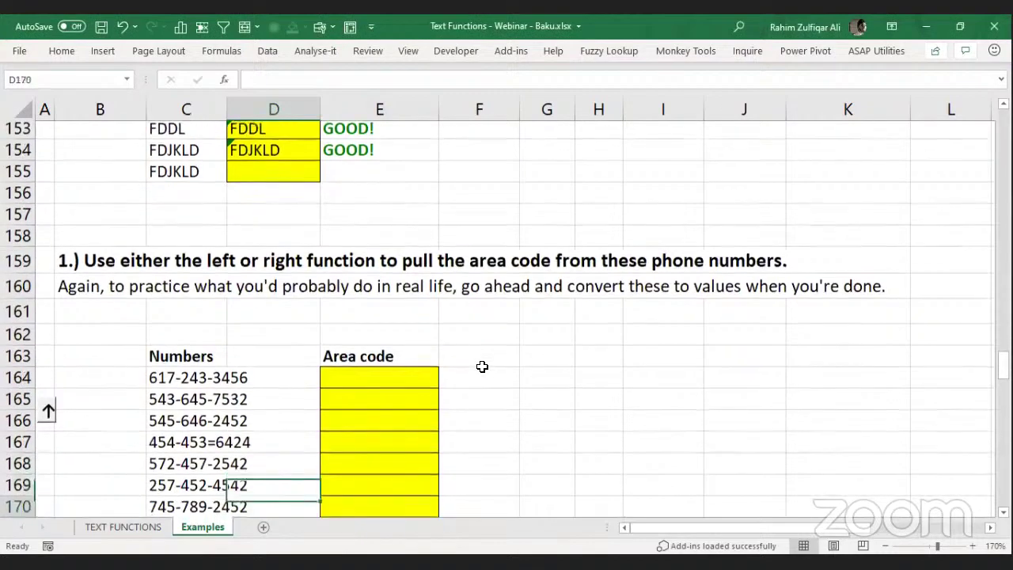
Enter =LEFT(C164,3) in E164 to get the area code 617.
key("Right")
key("Up")
key("Up")
key("Up")
key("Up")
key("Up")
key("Up")
key("Up")
key("Up")
key("Up")
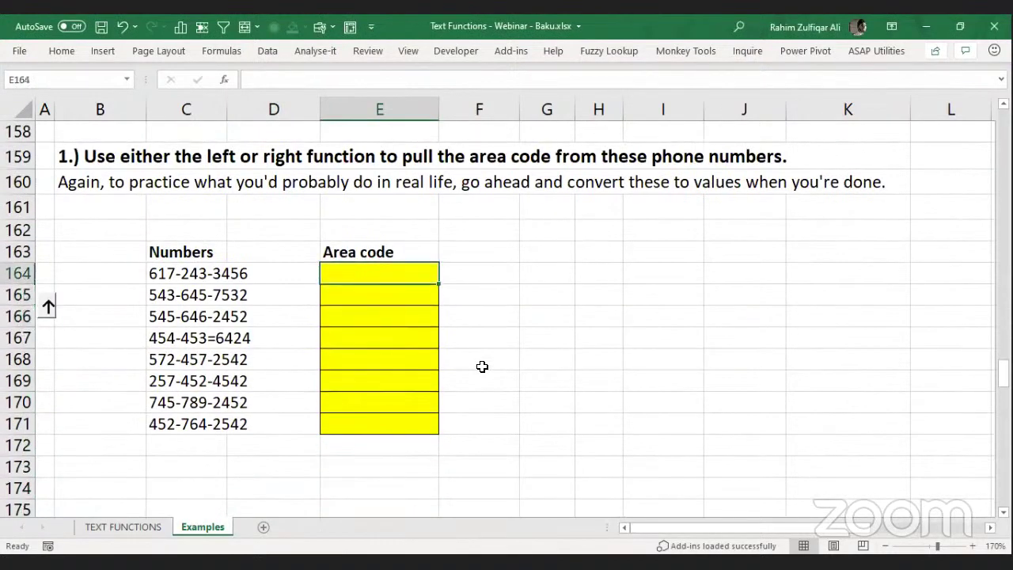
type("=l")
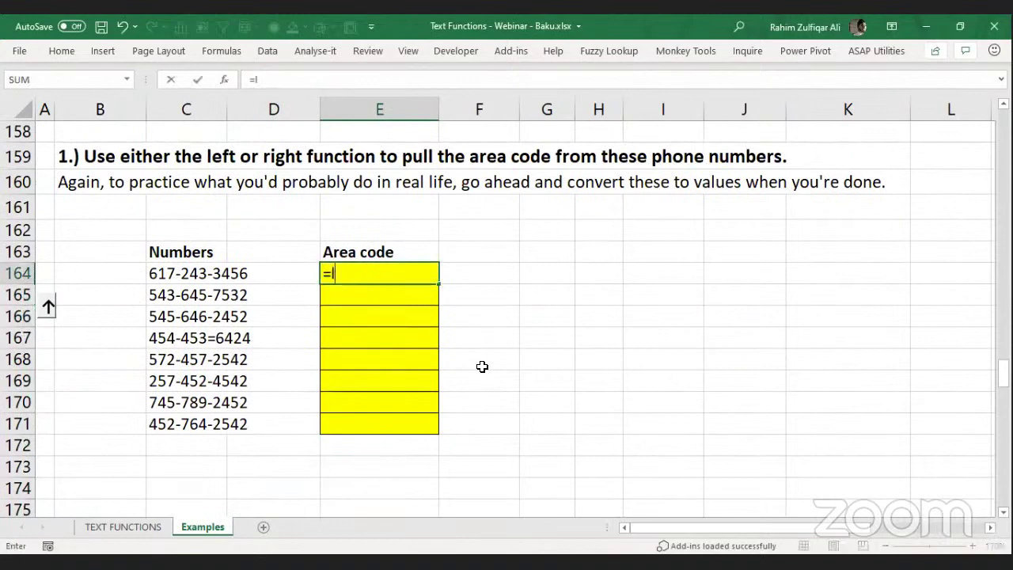
type("e")
key("Tab")
key("Left")
key("Left")
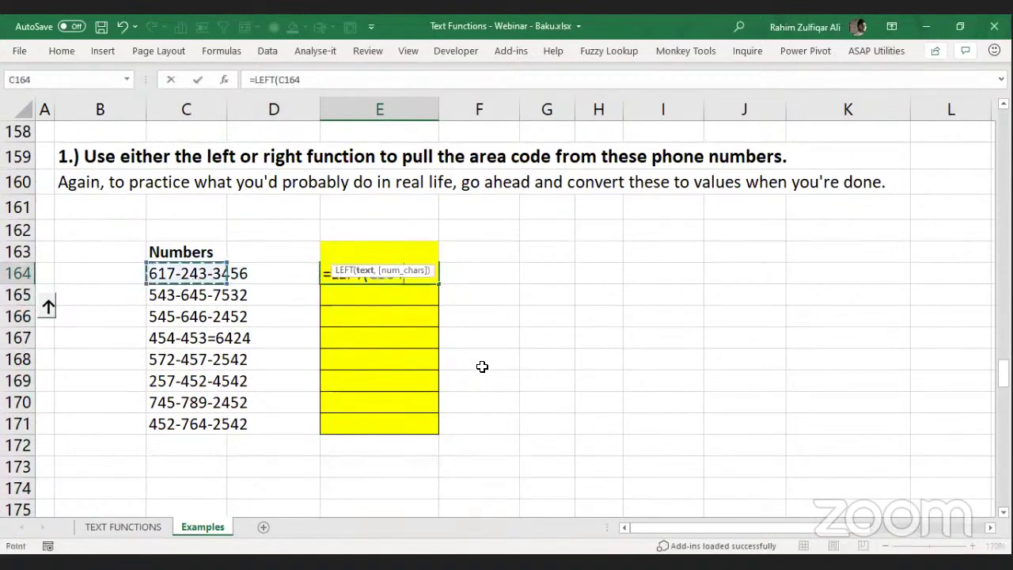
type(",3")
key("ctrl+Return")
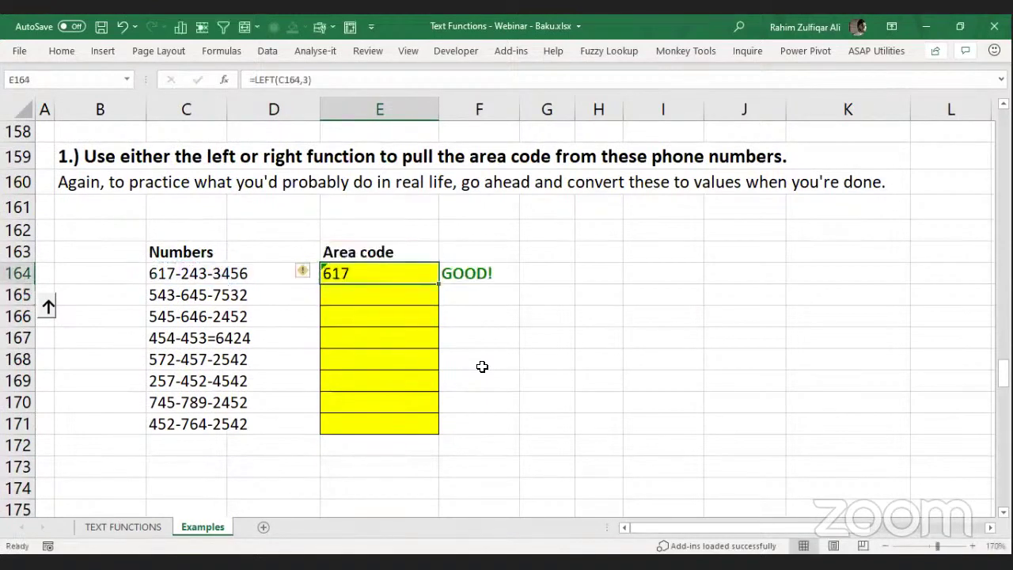
Fill the LEFT formula down to E171 and verify E165's formula.
key("shift+Down")
key("shift+Down")
key("shift+Down")
key("shift+Down")
key("shift+Down")
key("shift+Down")
key("shift+Down")
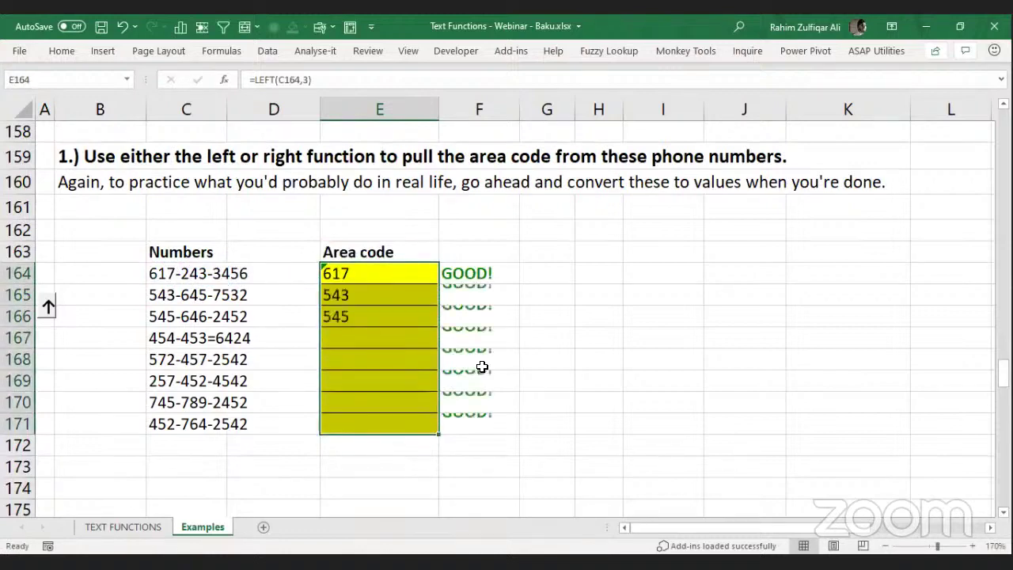
key("ctrl+d")
key("Down")
key("F2")
key("Return")
key("Down")
key("Down")
key("Down")
key("Down")
key("Down")
key("Down")
key("Down")
key("Down")
key("Down")
key("Down")
key("Down")
key("Down")
key("Down")
key("Down")
key("Down")
key("Down")
key("Down")
key("Down")
key("Down")
key("Down")
key("Down")
key("Down")
key("Down")
key("Down")
key("Down")
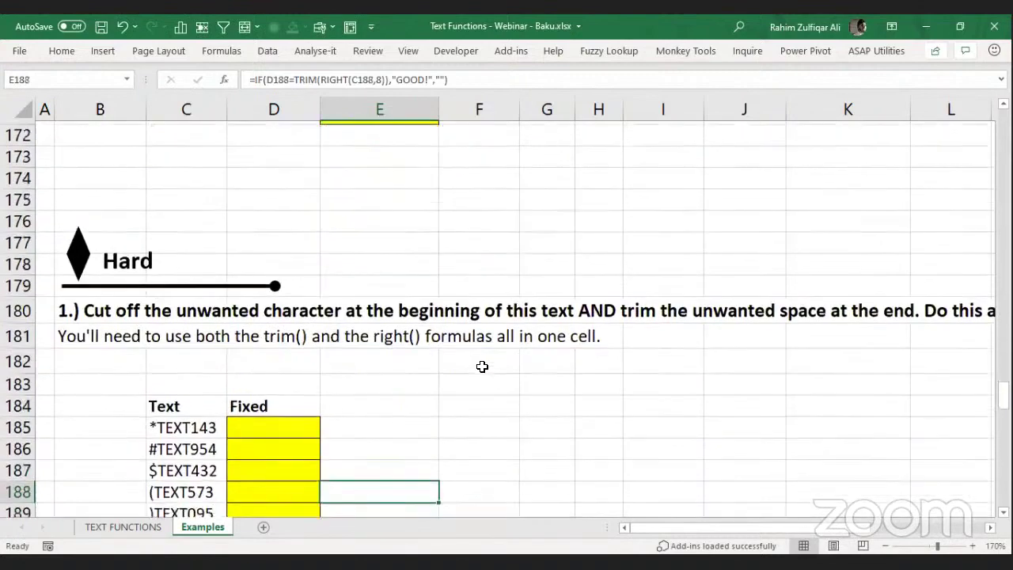
Enter =MID(C185,2,99) in D185 and fill it down the Fixed column to D190.
key("Left")
key("Left")
key("Up")
key("Up")
key("Up")
key("Up")
key("Up")
key("Up")
key("Right")
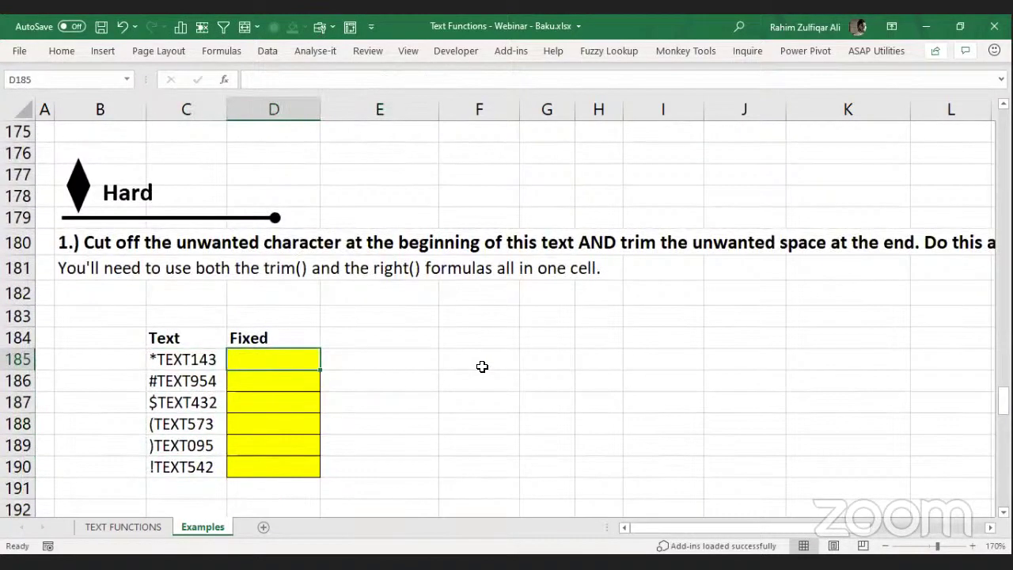
key("Left")
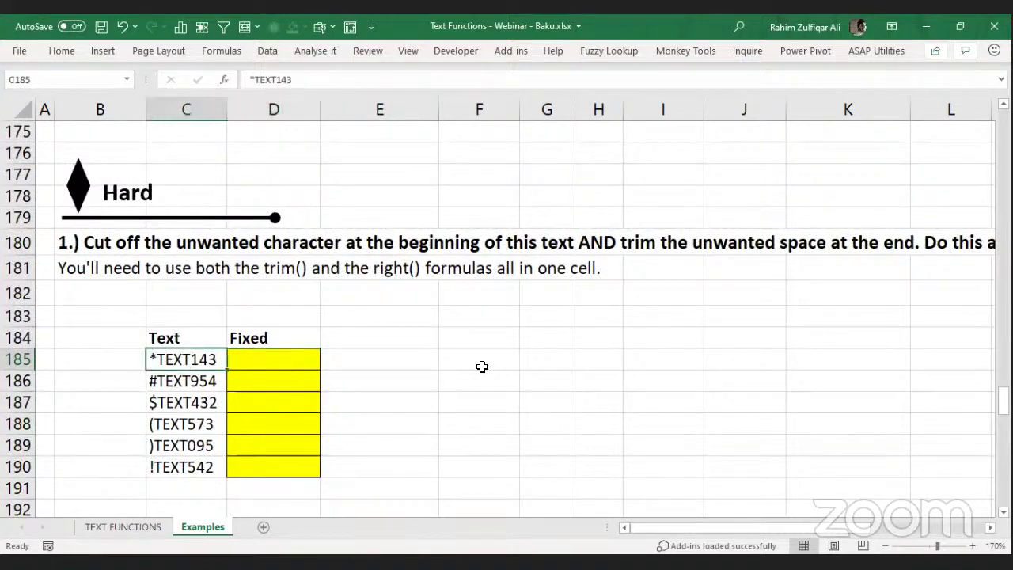
key("Down")
key("Down")
key("Down")
key("Down")
key("Down")
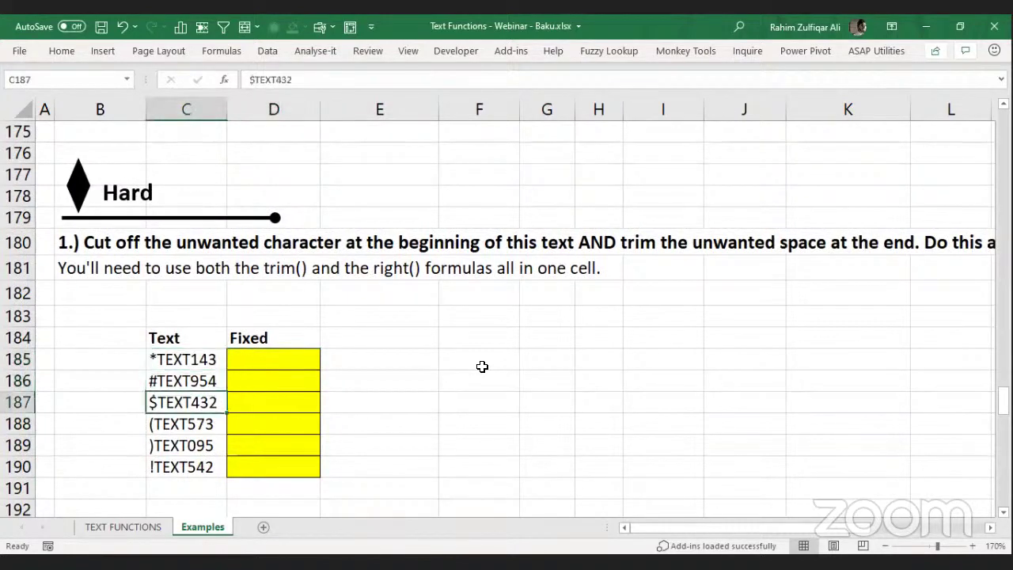
key("Up")
key("Up")
key("Up")
key("Up")
key("Up")
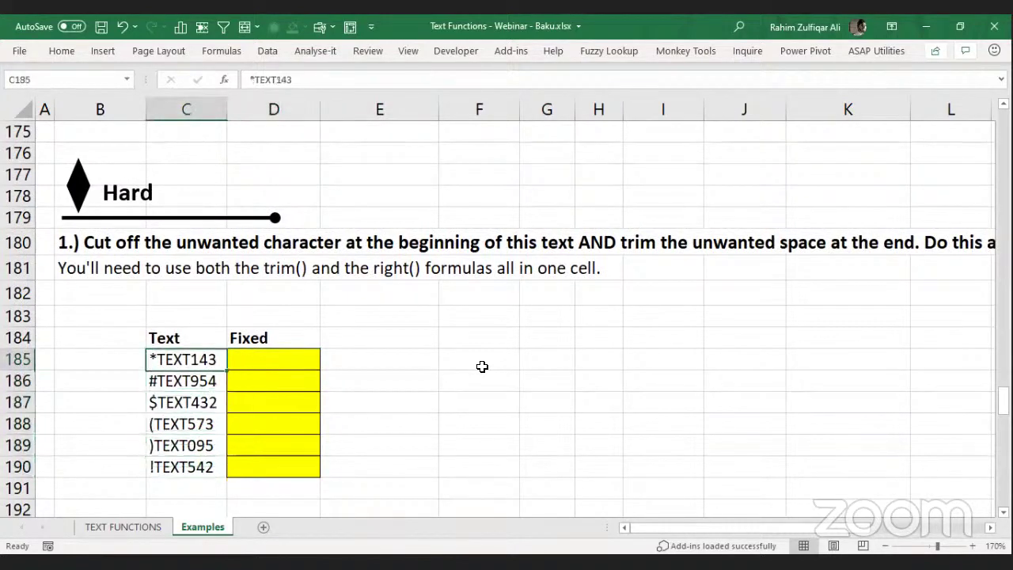
key("Right")
key("F2")
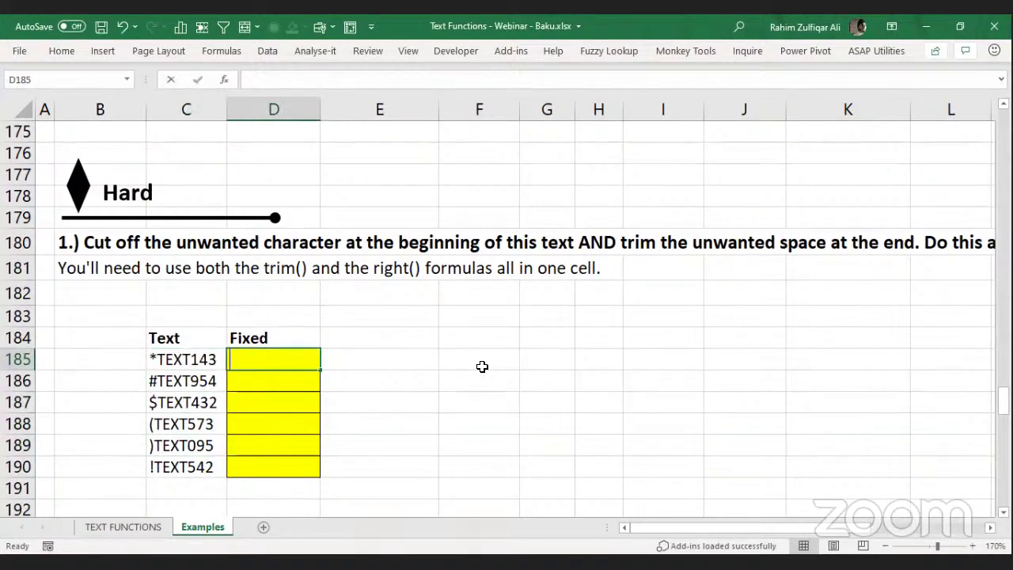
type("=")
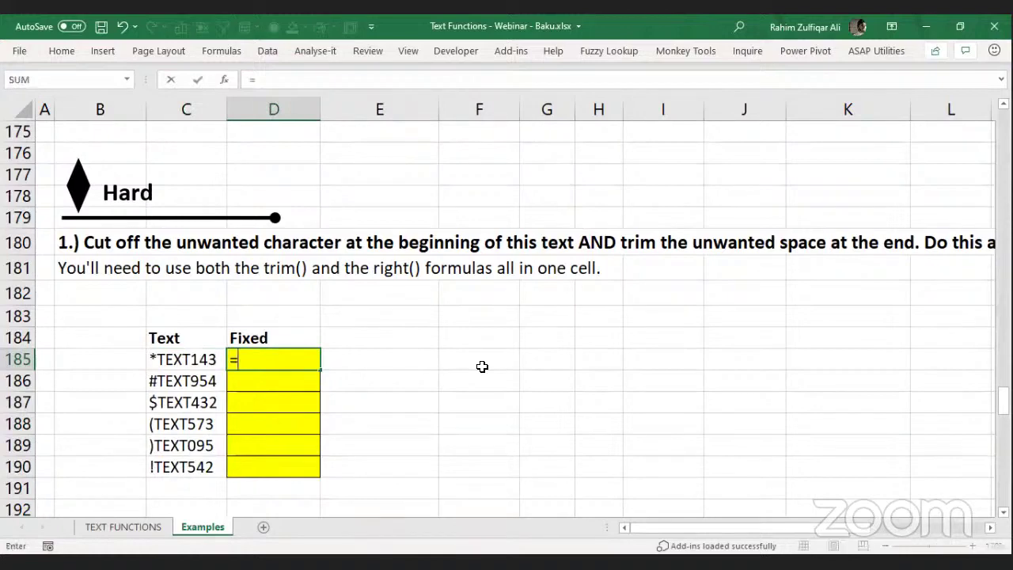
type("MID(C185,2,99")
key("Return")
key("Up")
key("shift+Down")
key("shift+Down")
key("shift+Down")
key("shift+Down")
key("shift+Down")
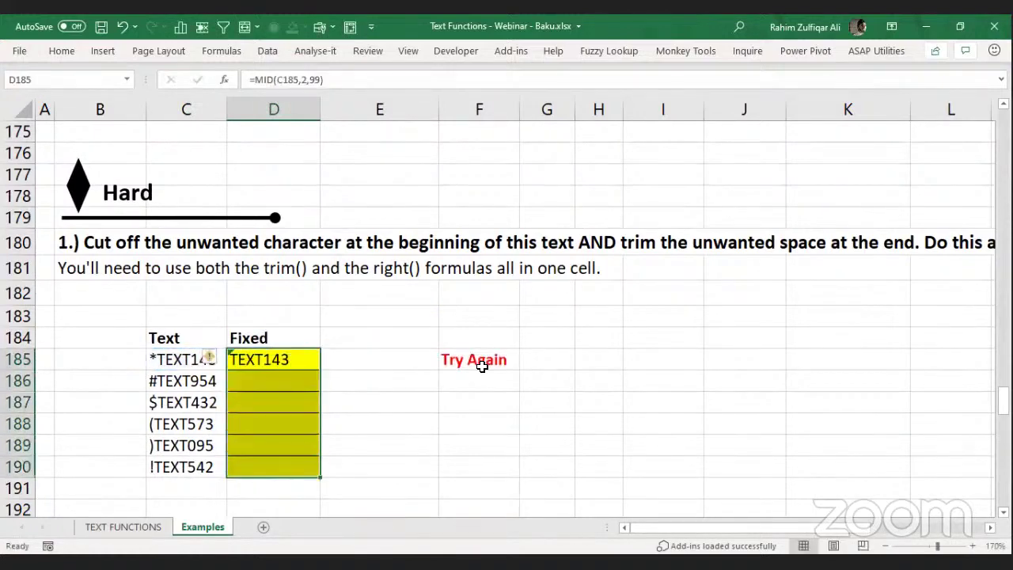
key("ctrl+d")
Put =LEN(C185) in B185, which returns 9 for *TEXT143.
key("Right")
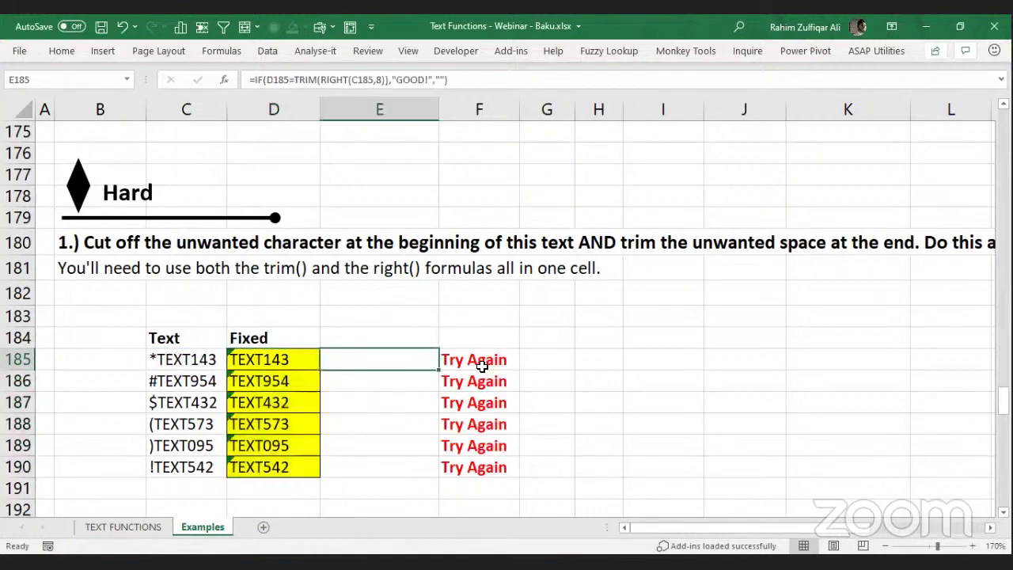
key("Right")
key("Down")
key("Down")
key("Down")
key("Down")
key("Down")
key("Up")
key("Up")
key("Up")
key("Up")
key("Up")
key("Left")
key("Left")
key("Left")
key("Right")
key("Left")
key("Left")
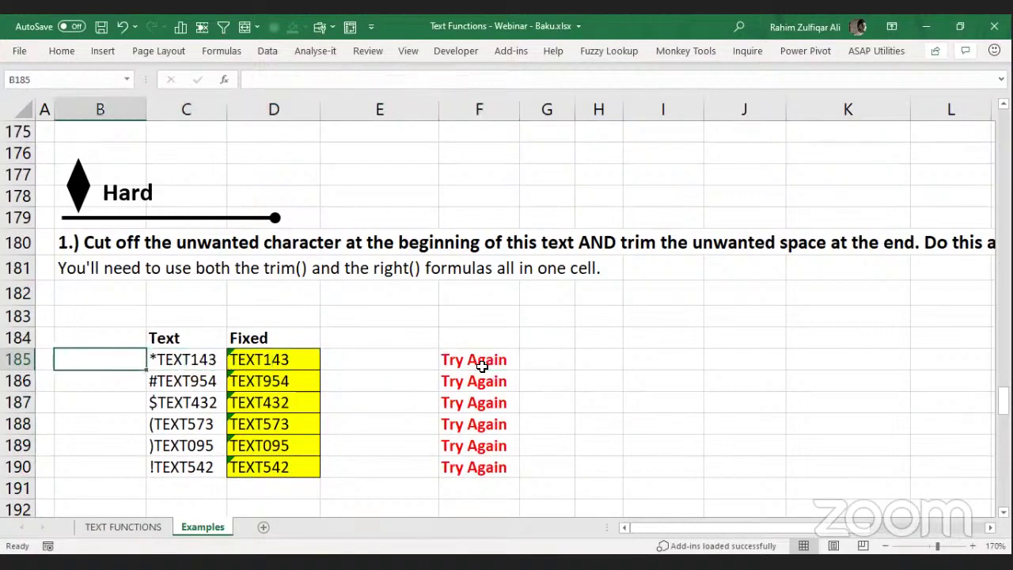
type("=")
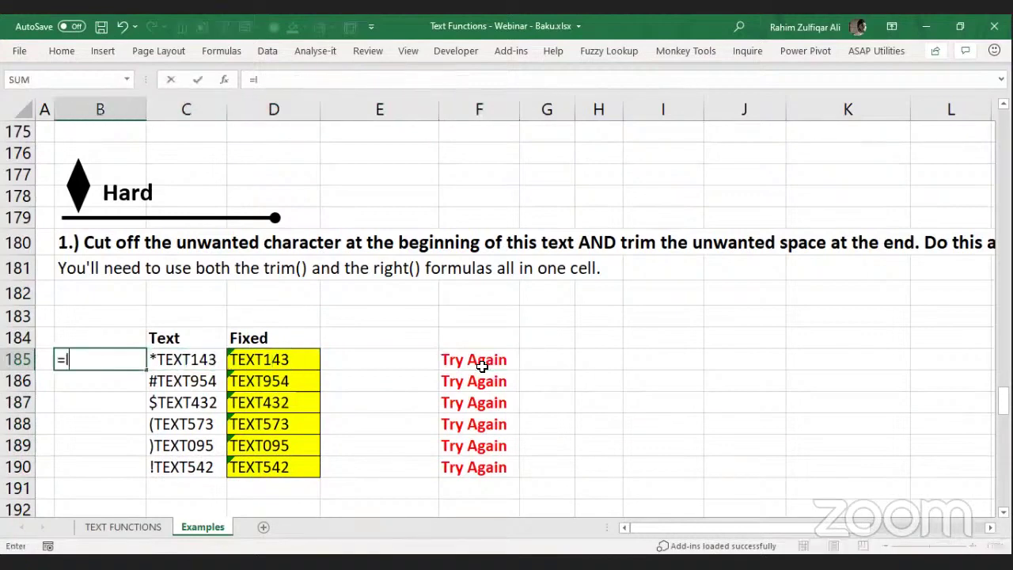
type("lEN(C185")
key("Return")
key("Up")
key("Right")
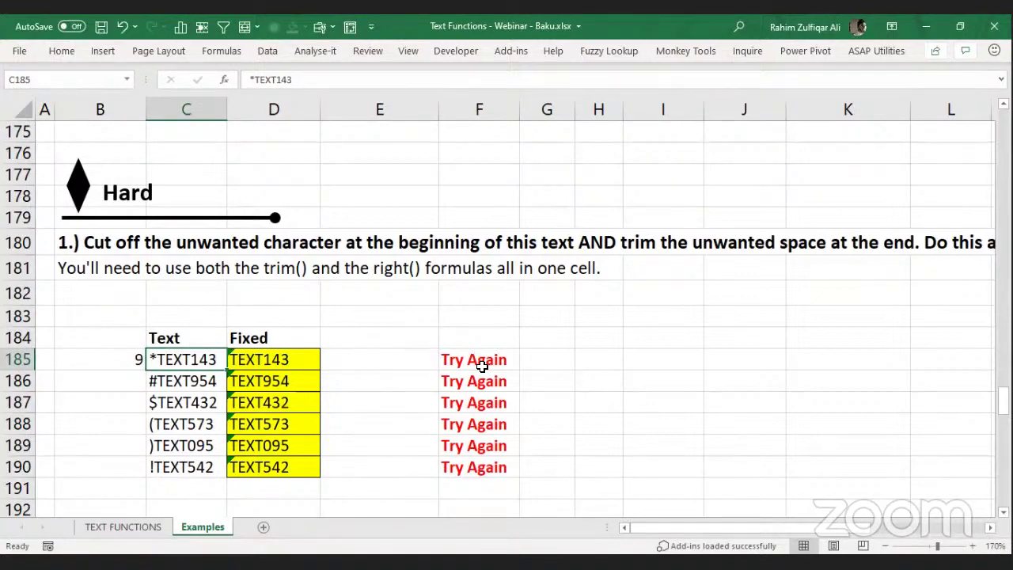
Change D185's formula to =TRIM(MID(C185,2,99)).
key("Left")
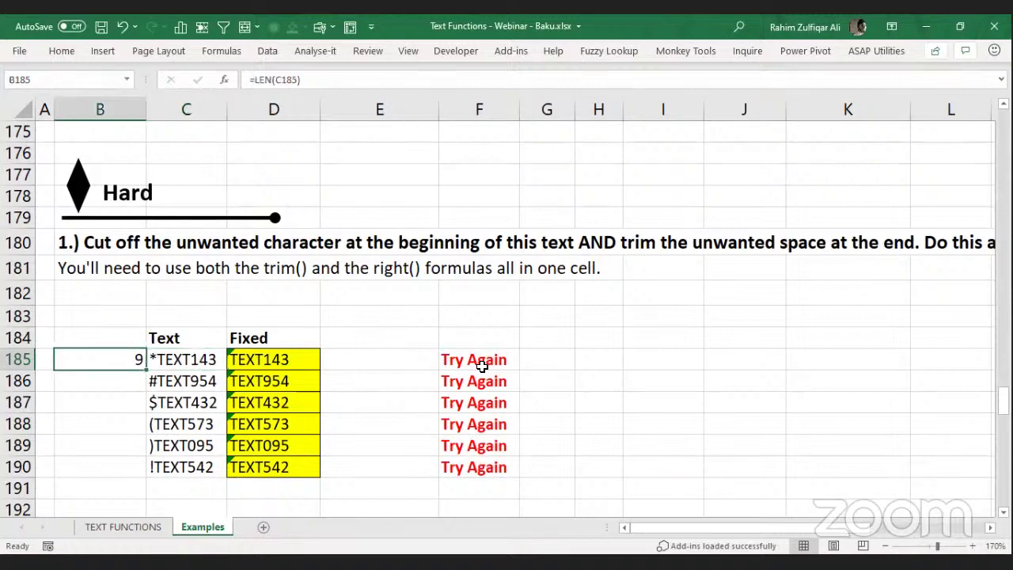
key("Right")
key("Right")
key("Right")
key("Right")
key("Down")
key("Down")
key("Down")
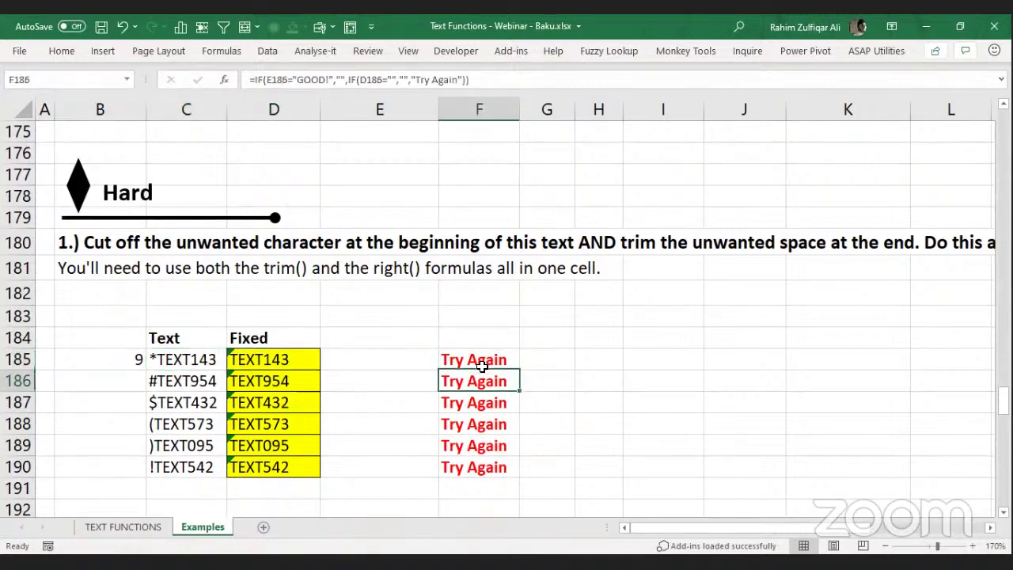
key("Left")
key("Left")
key("Down")
key("Up")
key("Up")
key("Up")
key("Up")
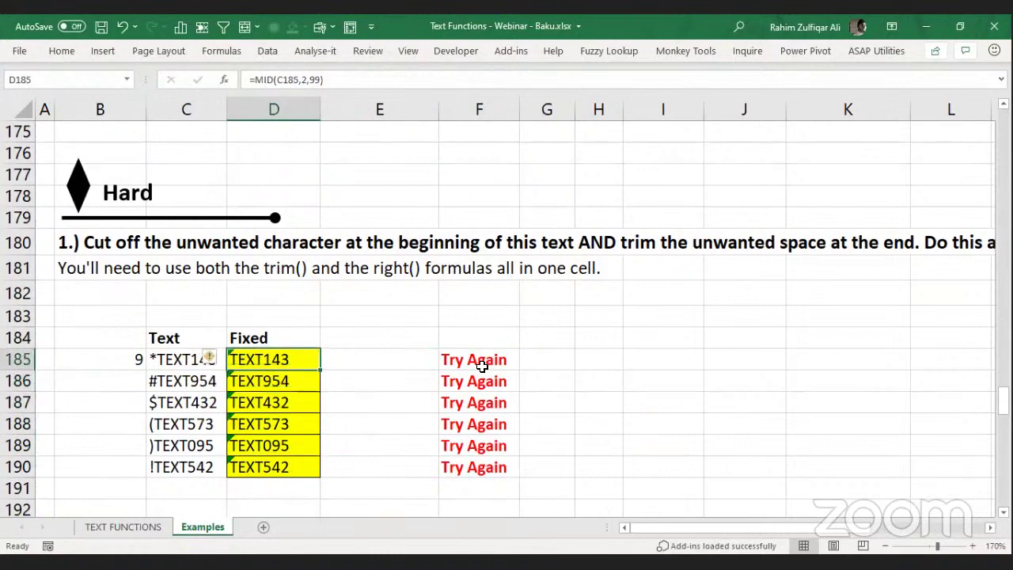
key("F2")
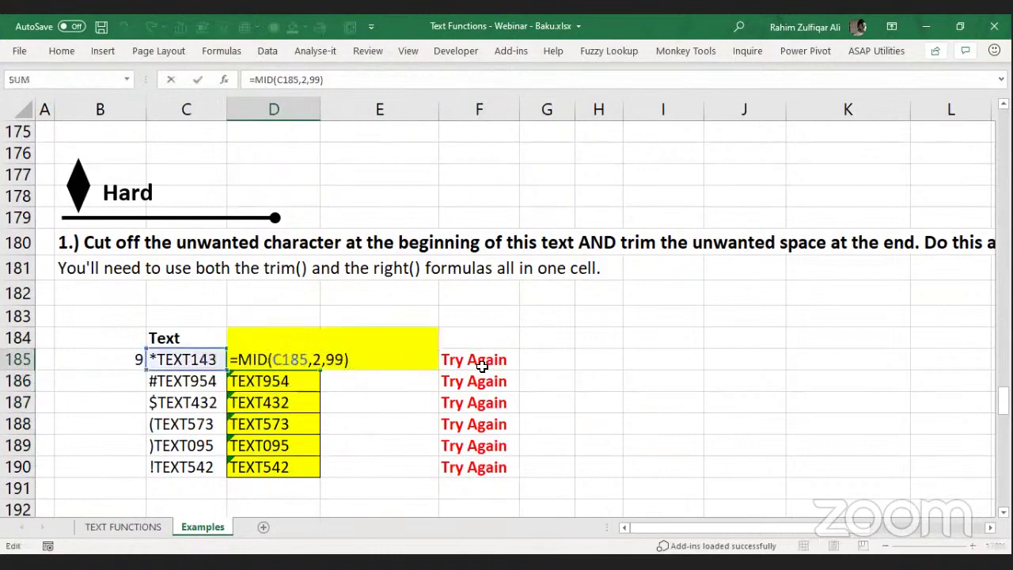
type("t")
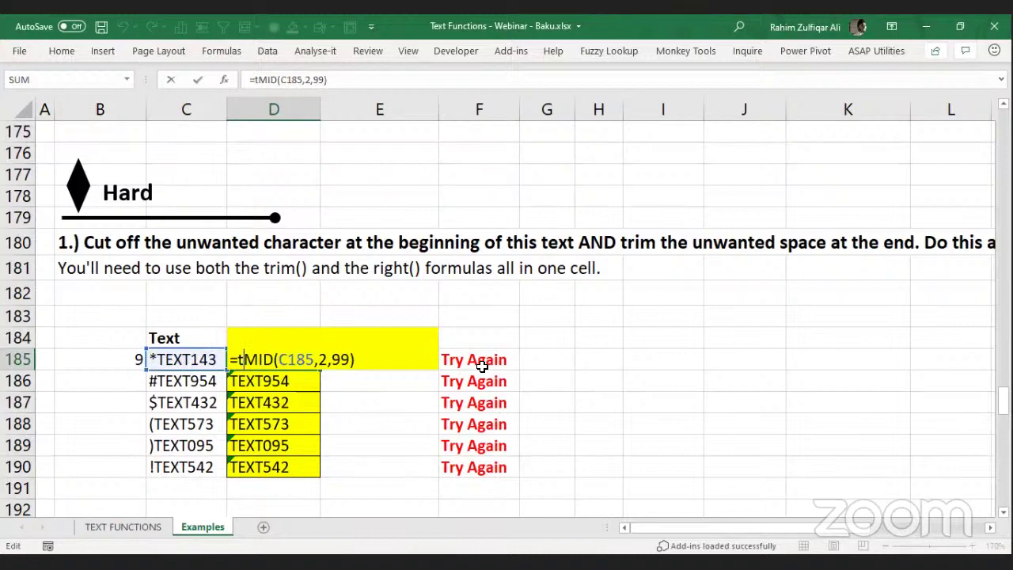
type("rim(")
key("Return")
Fill the trimmed formula from D185 down to D190 so every row reads GOOD!
key("Up")
key("ctrl+shift+Down")
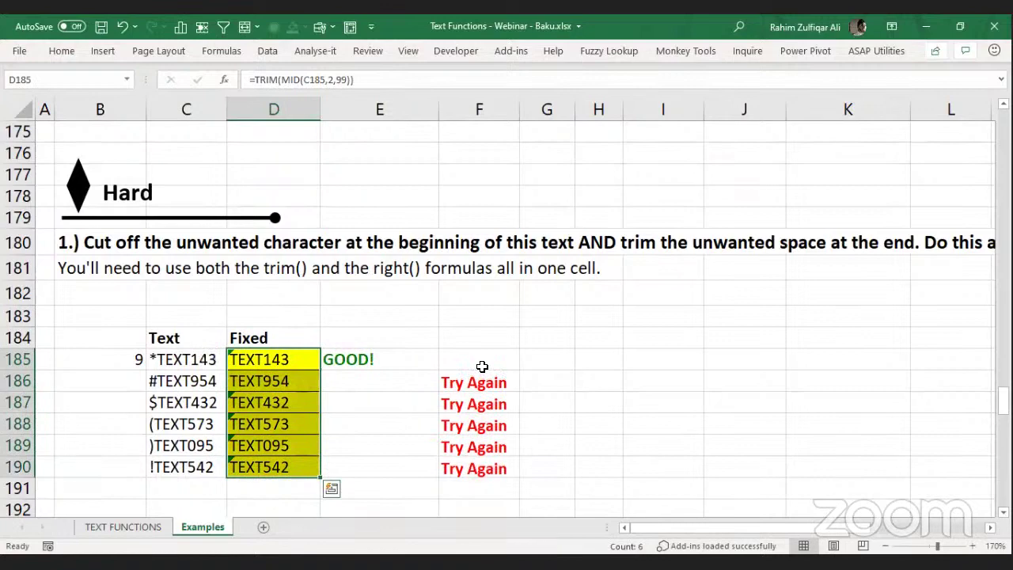
key("ctrl+d")
key("Down")
key("Up")
key("ctrl+Down")
key("Up")
key("Up")
key("Up")
key("Up")
key("Up")
key("Up")
key("Up")
key("Up")
key("Up")
key("Up")
key("Up")
key("Up")
key("Up")
key("Up")
key("Up")
key("Up")
key("Up")
key("Up")
key("Up")
key("Up")
key("Up")
key("Up")
key("Up")
key("Up")
key("Up")
key("Up")
key("Up")
key("Up")
key("Up")
key("Up")
key("Up")
key("Up")
key("Up")
key("Up")
key("Up")
key("Up")
key("Up")
key("Up")
key("Up")
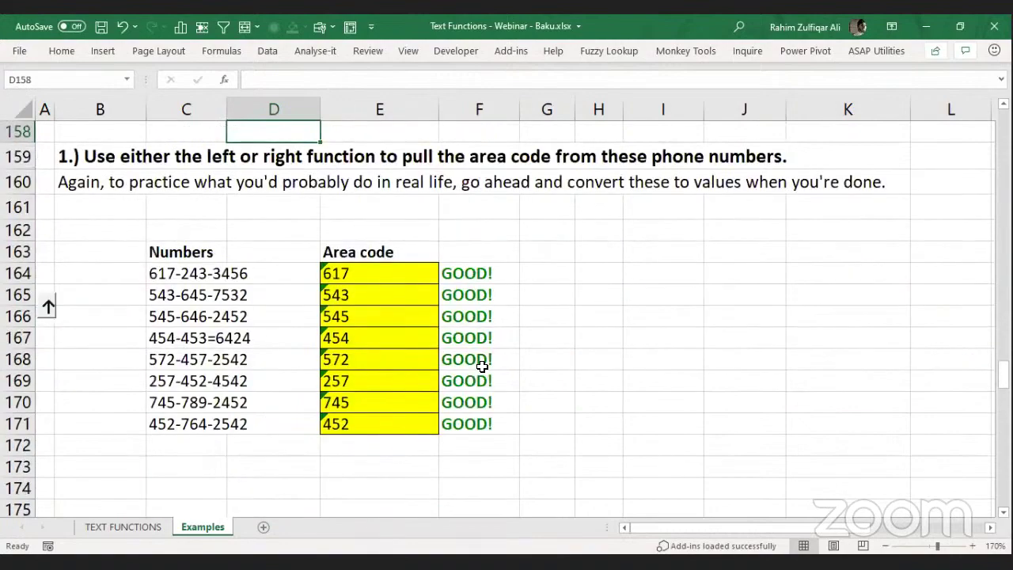
Return to A1 of the Examples sheet and move to the TEXT FUNCTIONS sheet with Ctrl+Page Up.
key("ctrl+Home")
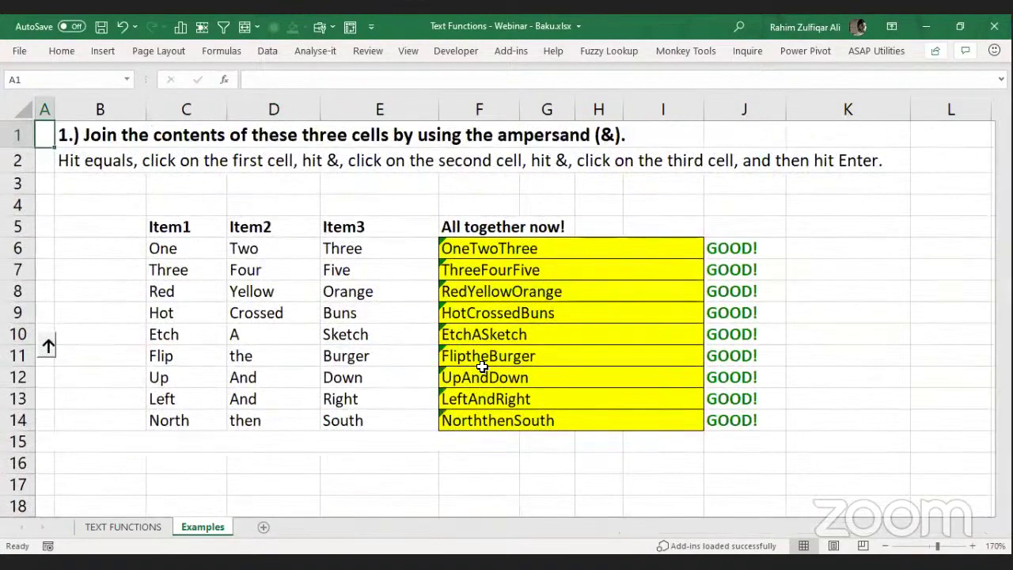
key("ctrl+Page_Up")
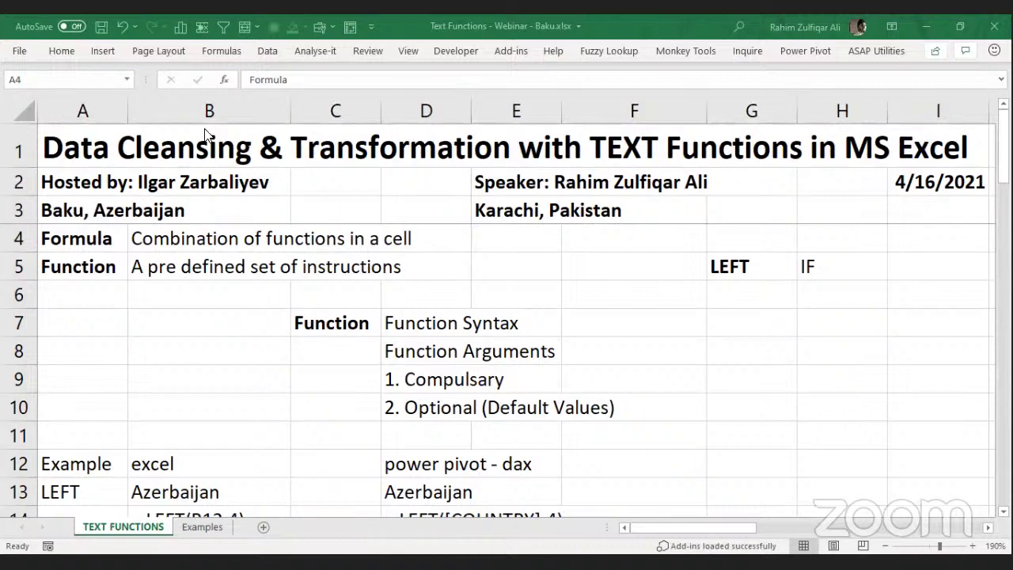
Switch from Excel to the Chrome window showing the Investing.com home page.
key("alt+Tab")
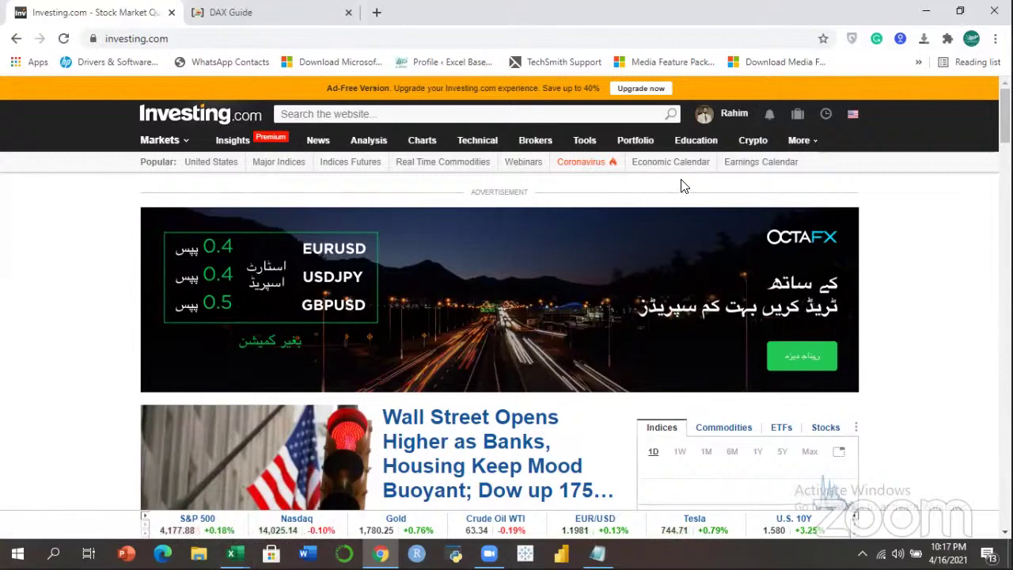
Open Investing.com's Stock Screener from the Tools menu.
mouse_move(585, 147)
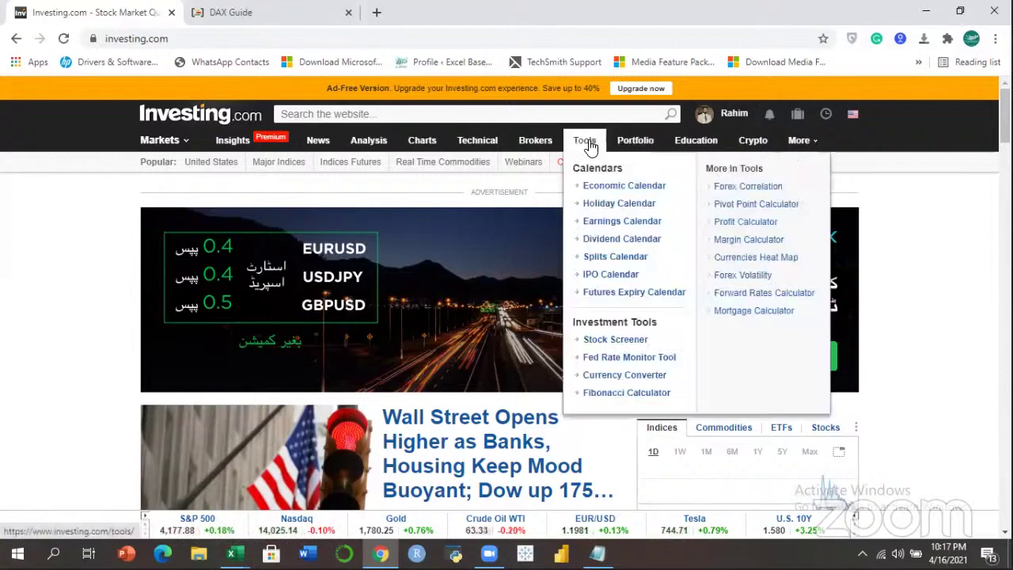
left_click(614, 340)
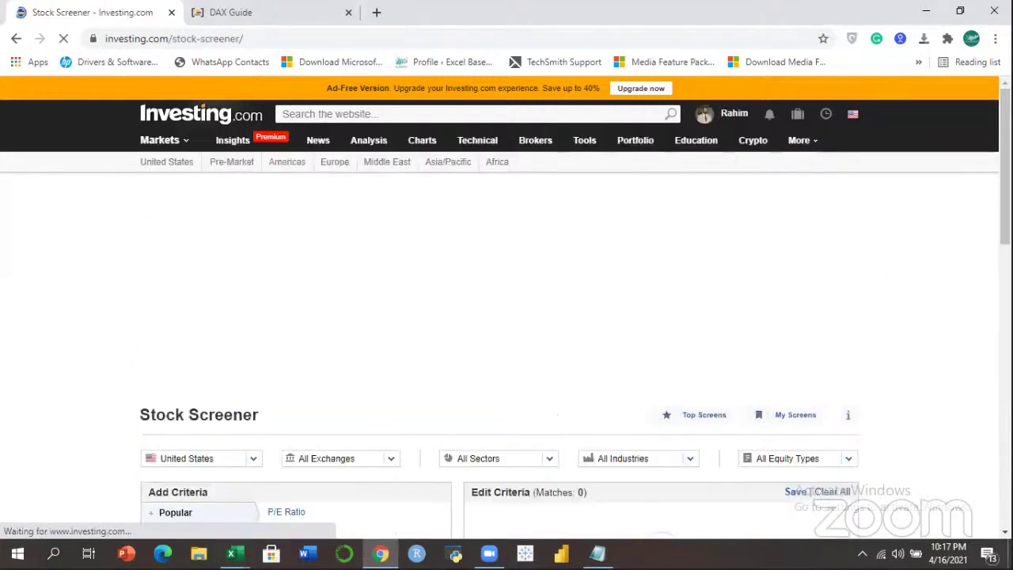
scroll(944, 221, "down", 3)
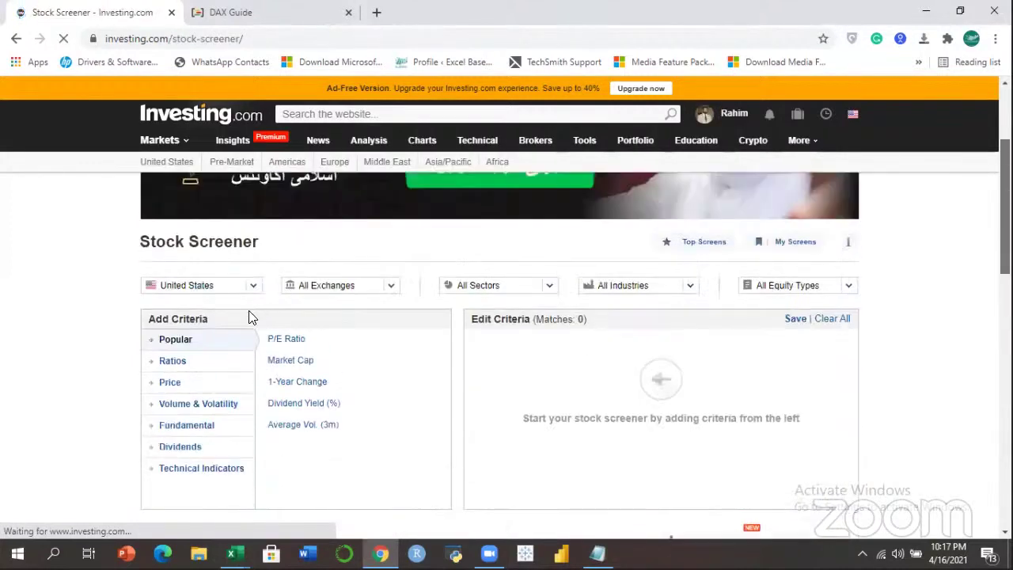
Filter the screener's country to Pakistan and scroll down to the 485 results.
left_click(254, 289)
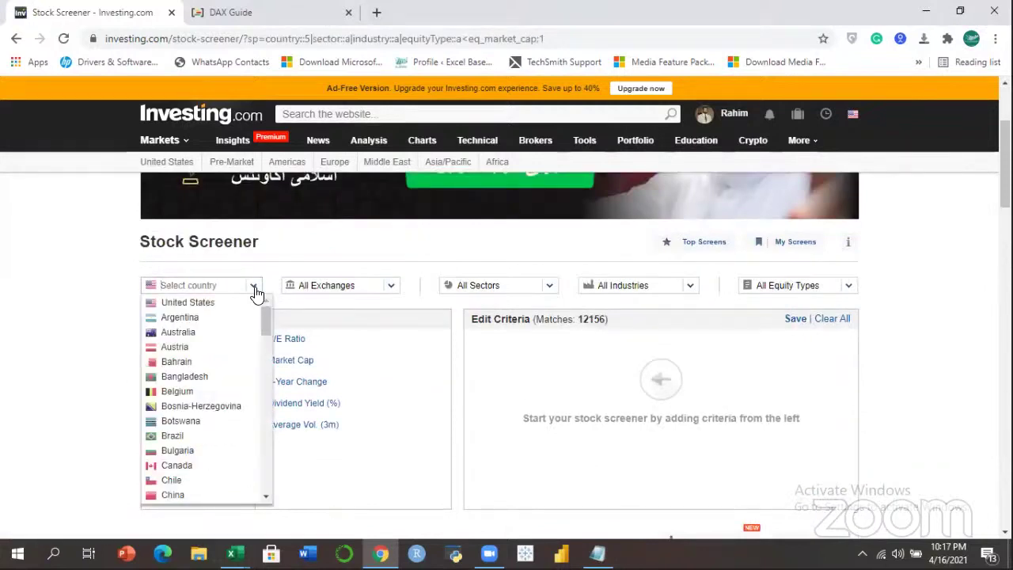
type("azberbaijan")
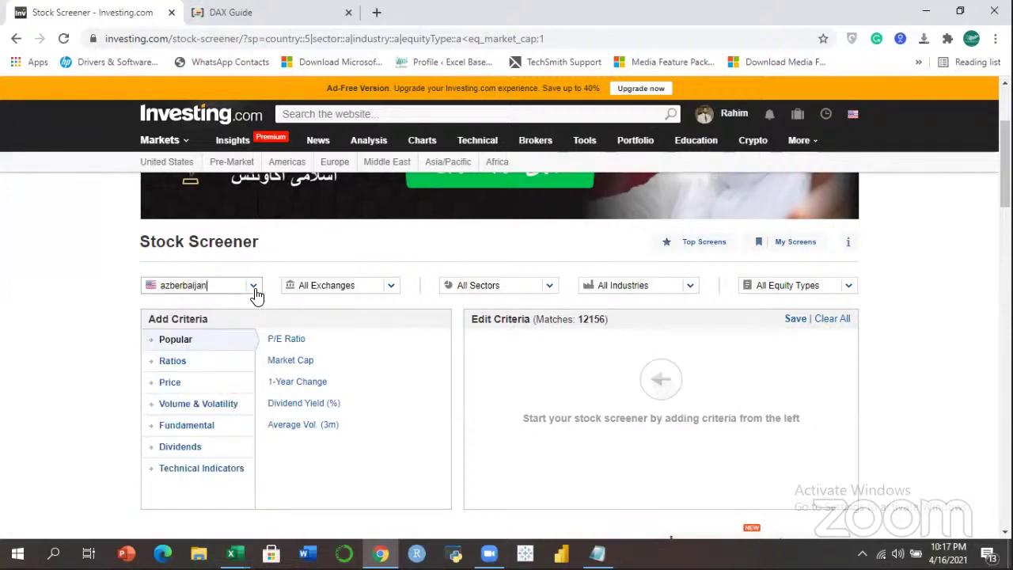
key("BackSpace")
key("BackSpace")
key("BackSpace")
key("BackSpace")
key("BackSpace")
key("BackSpace")
key("BackSpace")
key("BackSpace")
key("BackSpace")
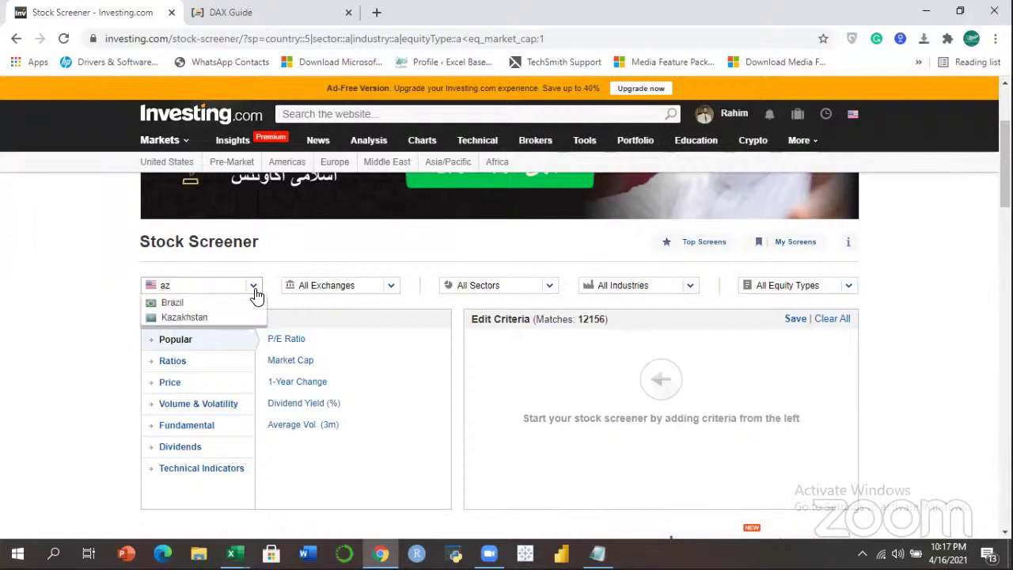
key("BackSpace")
type("z")
key("BackSpace")
key("BackSpace")
type("paki")
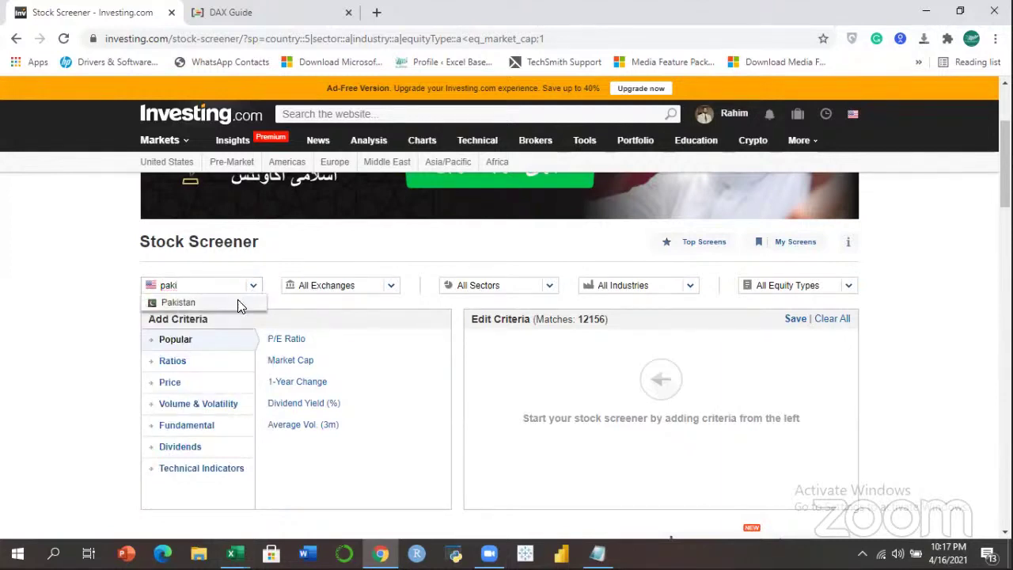
left_click(243, 303)
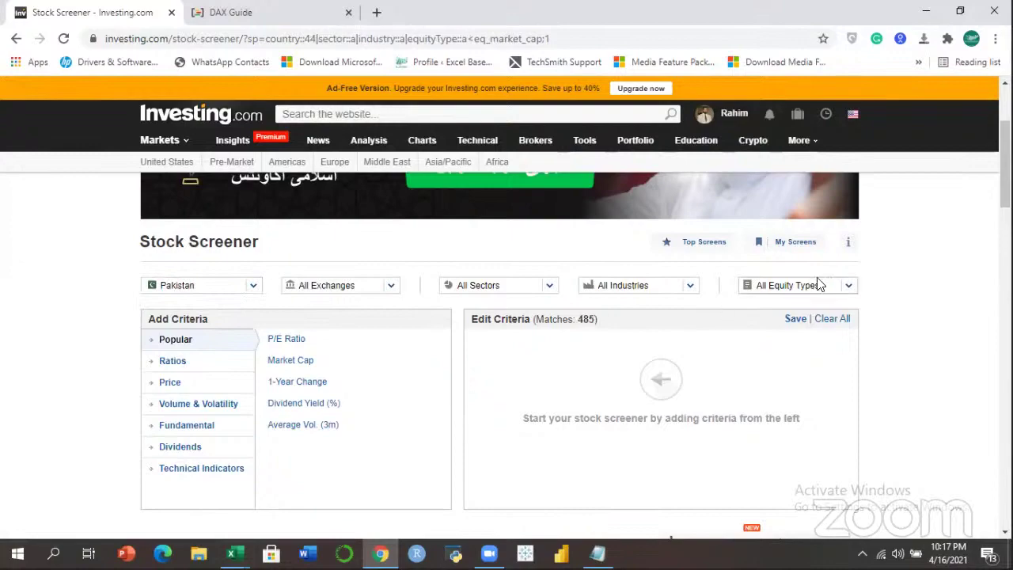
left_click_drag(1005, 164, 1005, 248)
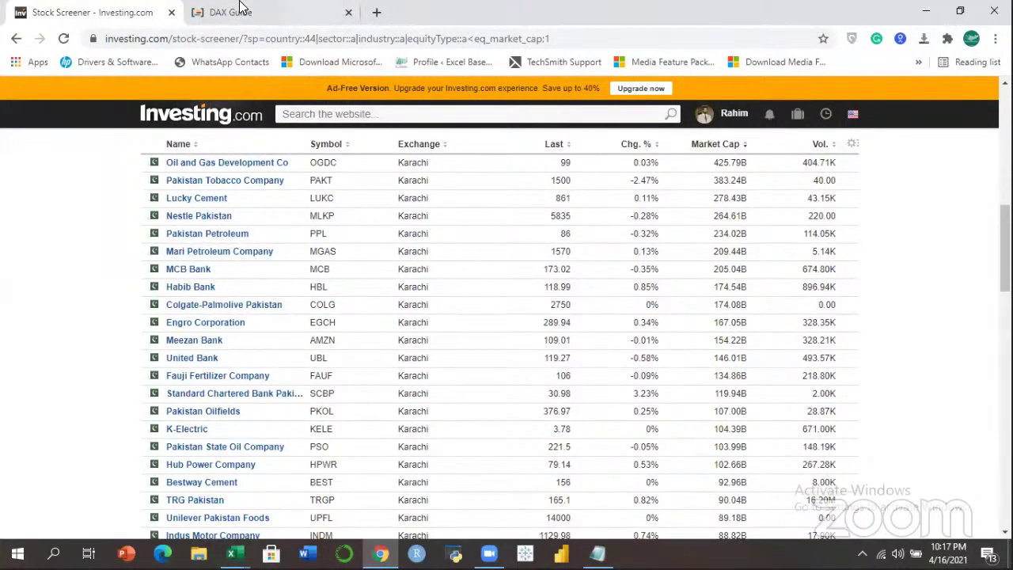
Open United Bank Ltd (UBL) from the screener results, then its Historical Data page.
mouse_move(1005, 248)
left_mouse_down()
mouse_move(1006, 270)
mouse_move(1005, 259)
left_mouse_up()
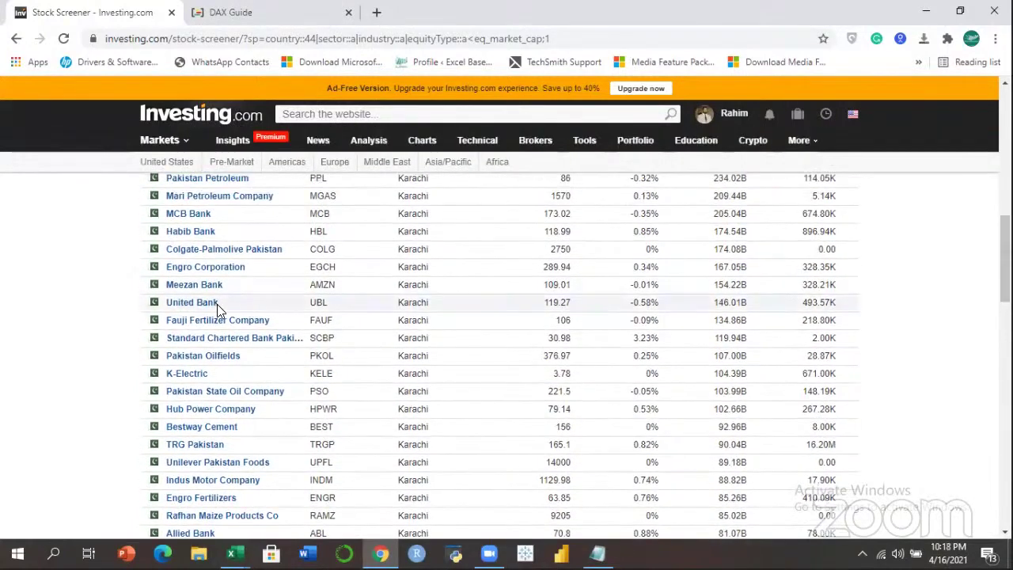
left_click(184, 304)
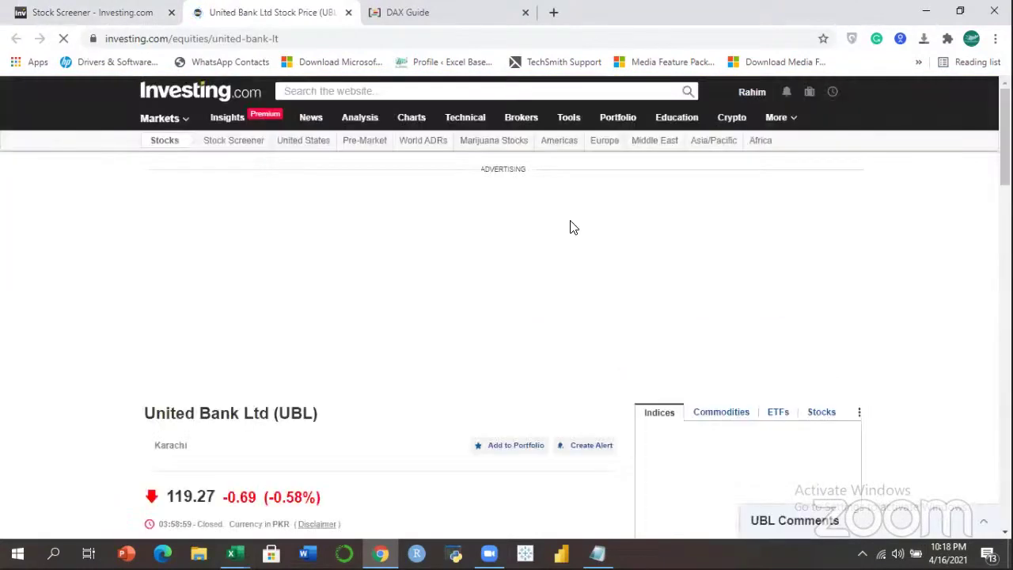
left_click_drag(1005, 131, 1005, 219)
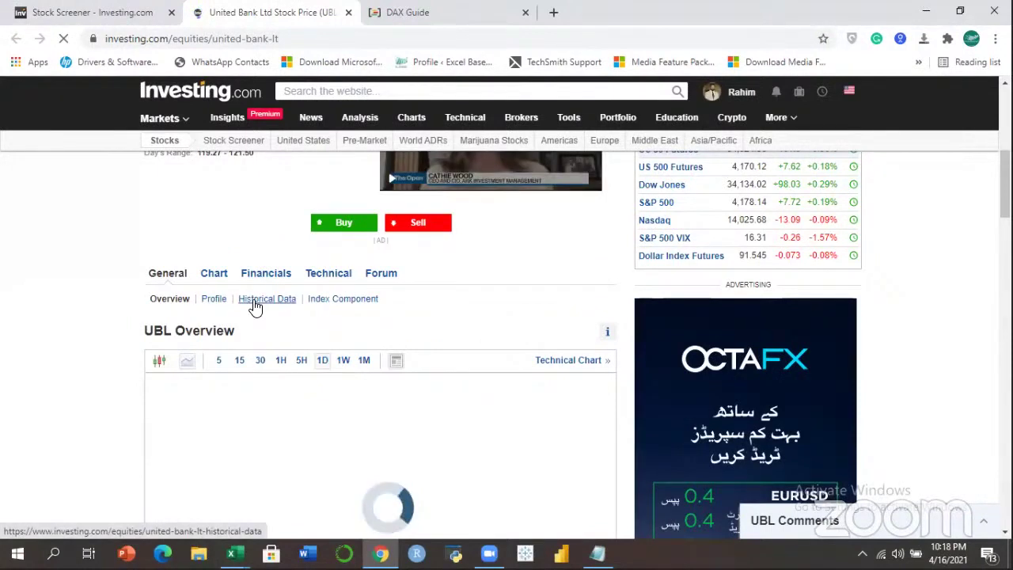
left_click(255, 306)
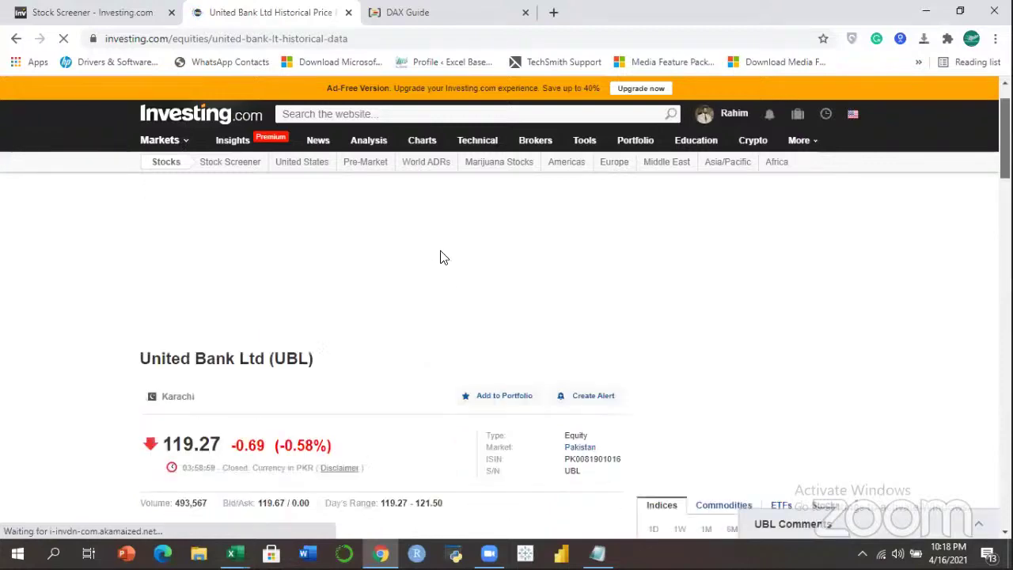
scroll(443, 257, "down", 5)
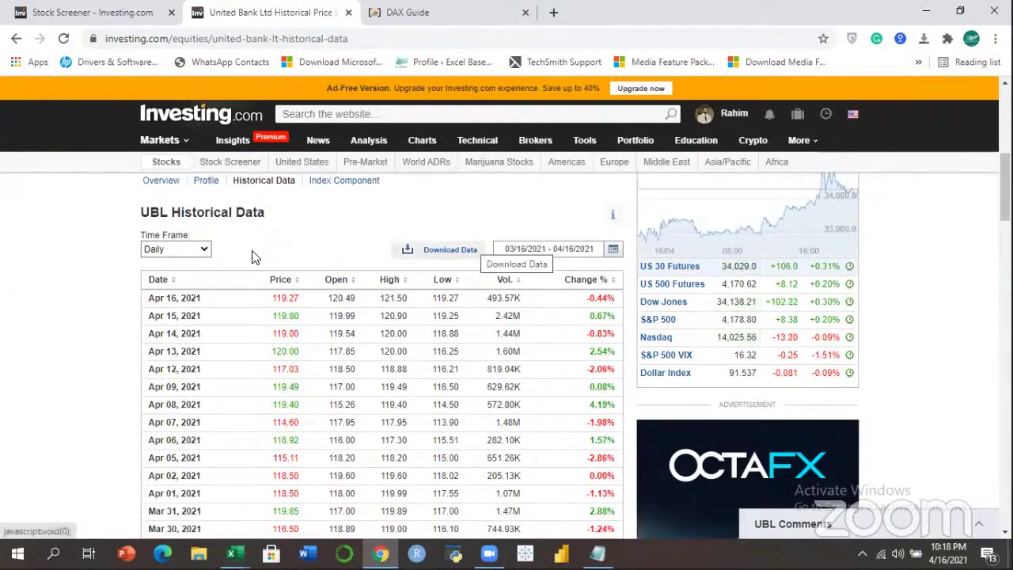
Show UBL's historical data monthly from 04/27/2018 to 04/16/2021.
left_click(203, 251)
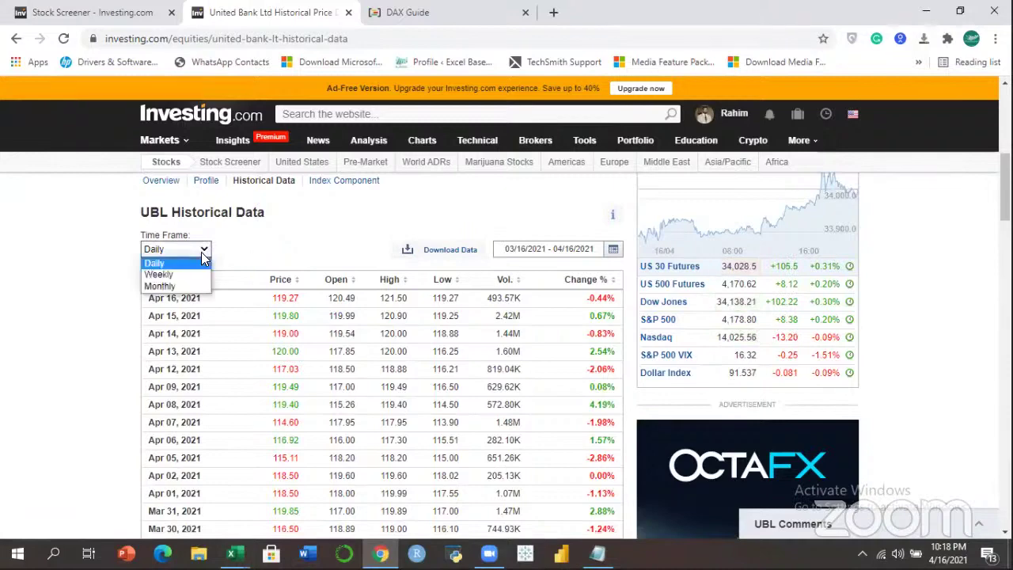
left_click(167, 286)
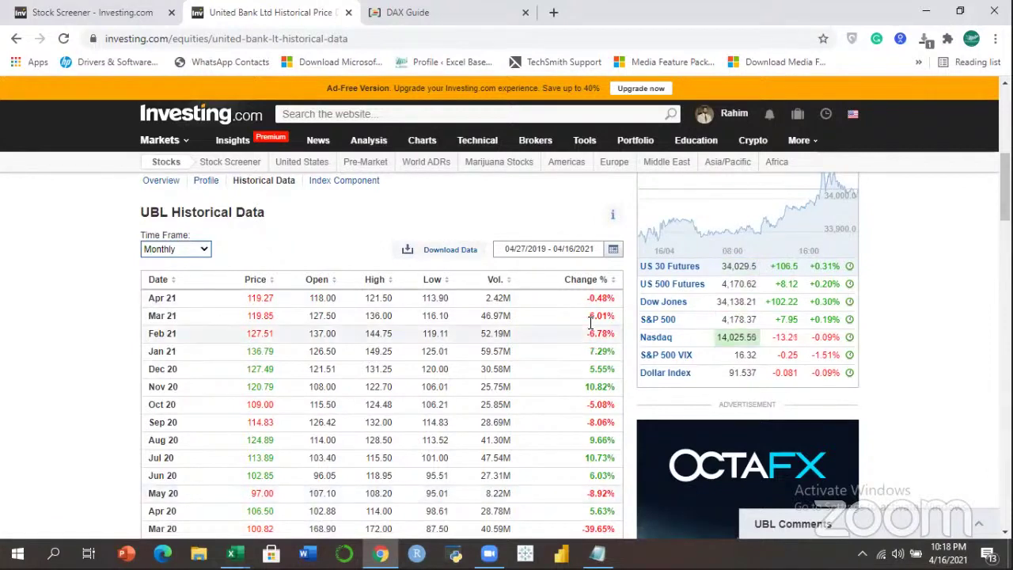
left_click(614, 251)
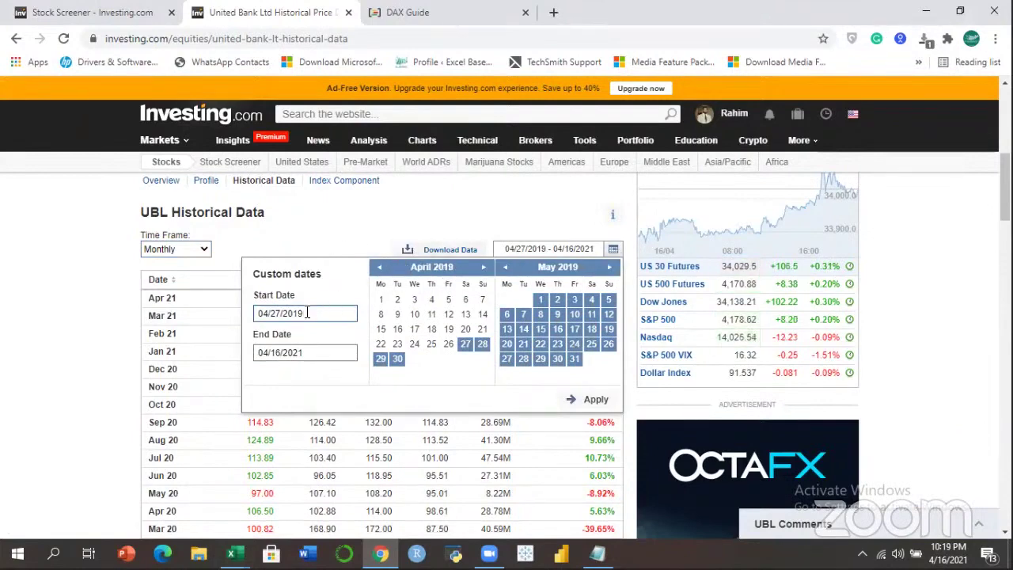
key("BackSpace")
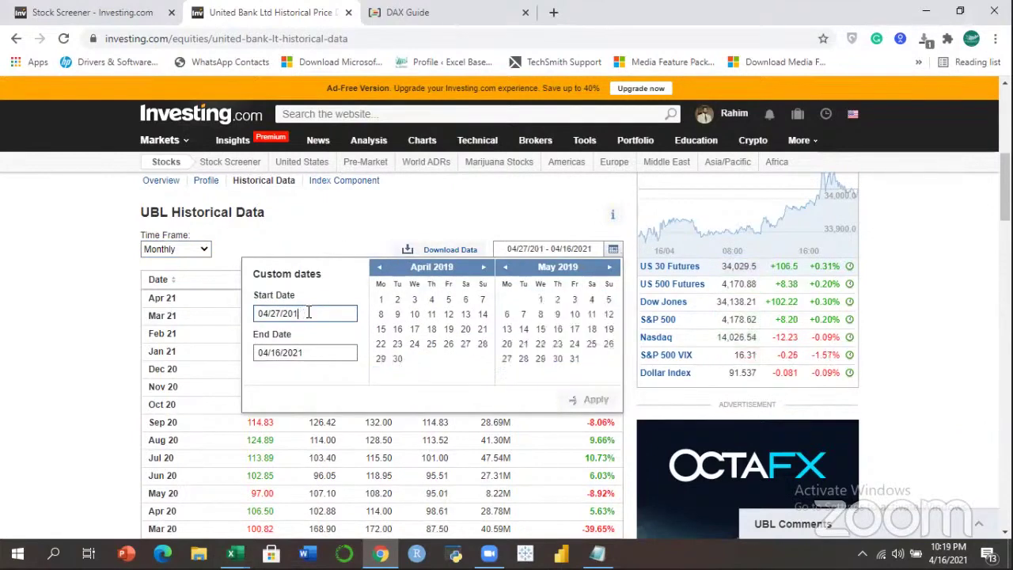
type("8")
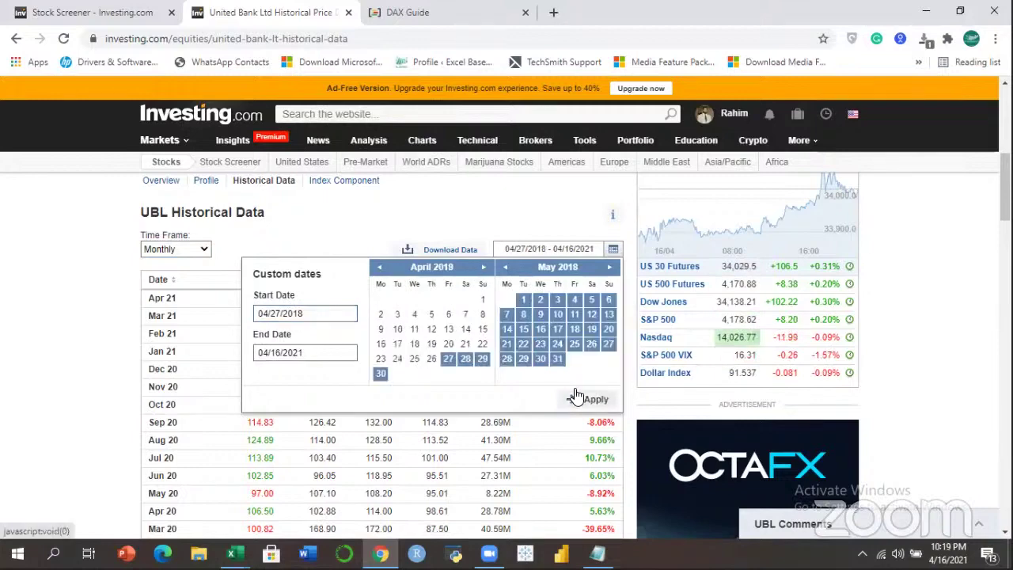
left_click(577, 396)
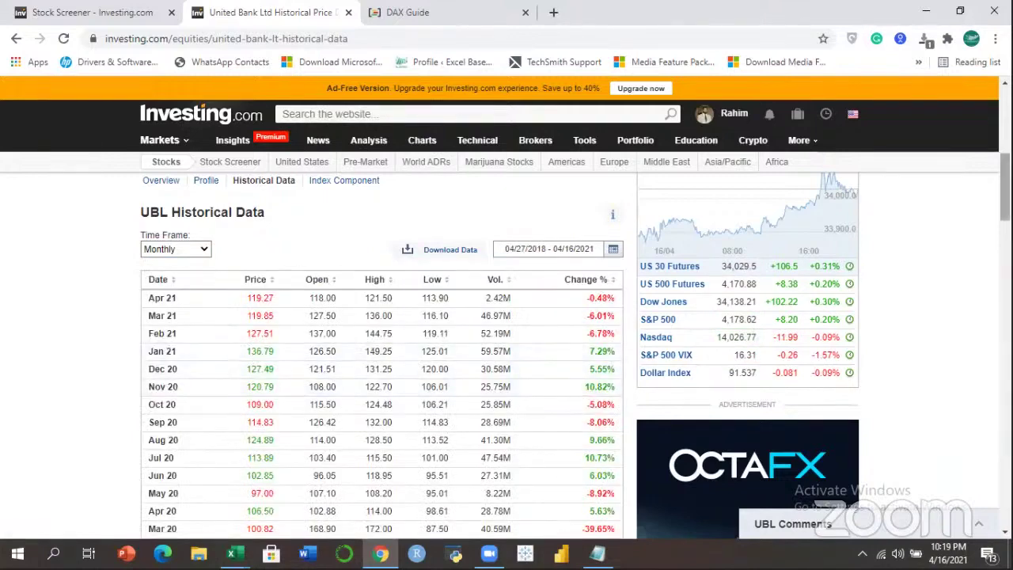
Close the video ad, select the whole price table and copy it.
scroll(850, 304, "down", 5)
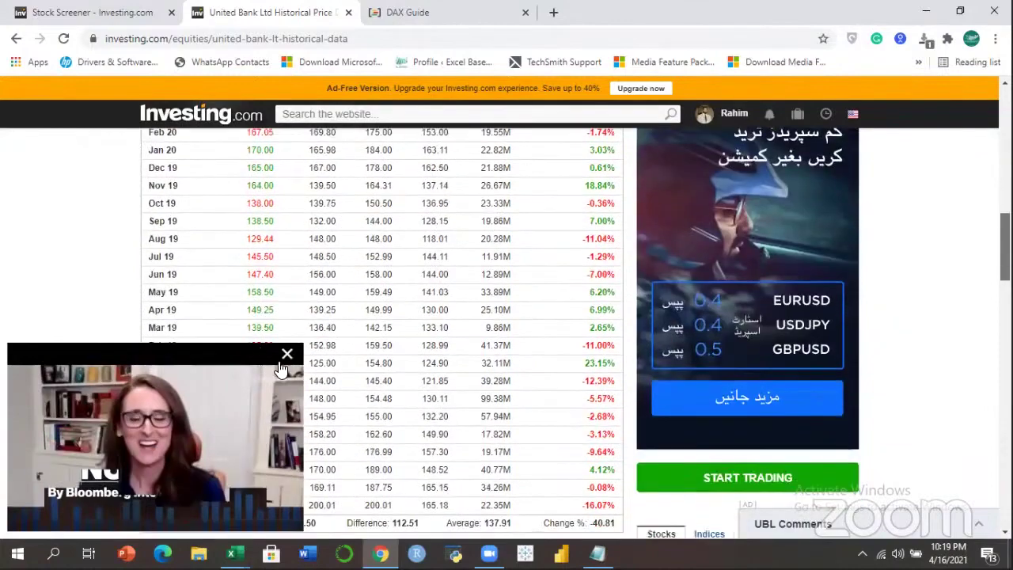
scroll(274, 357, "down", 2)
left_click(287, 354)
left_click_drag(618, 351, 155, 326)
right_click(169, 328)
left_click(182, 337)
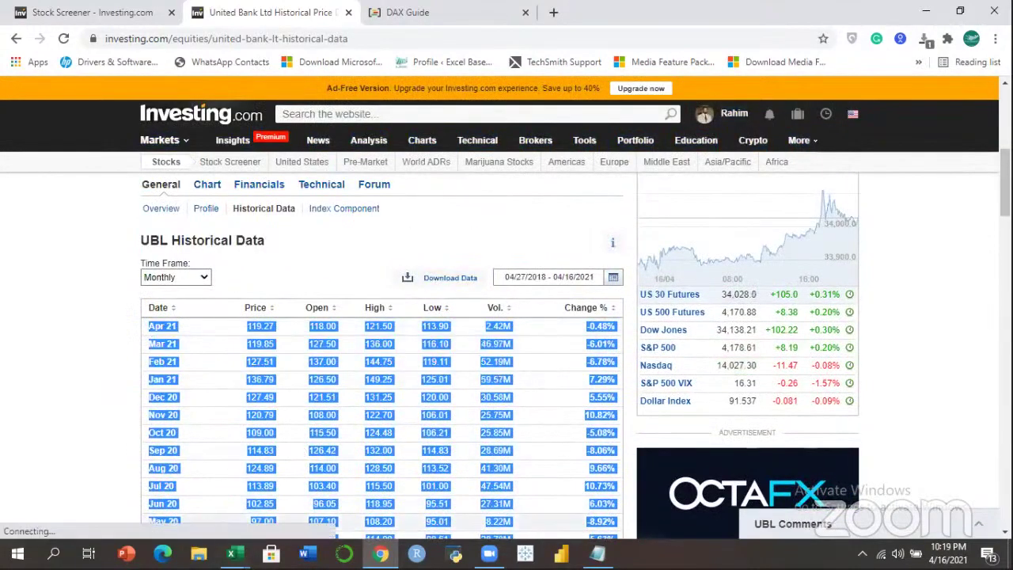
In the Text Functions workbook, add Sheet6 and paste the UBL price table into A:G.
left_click(231, 554)
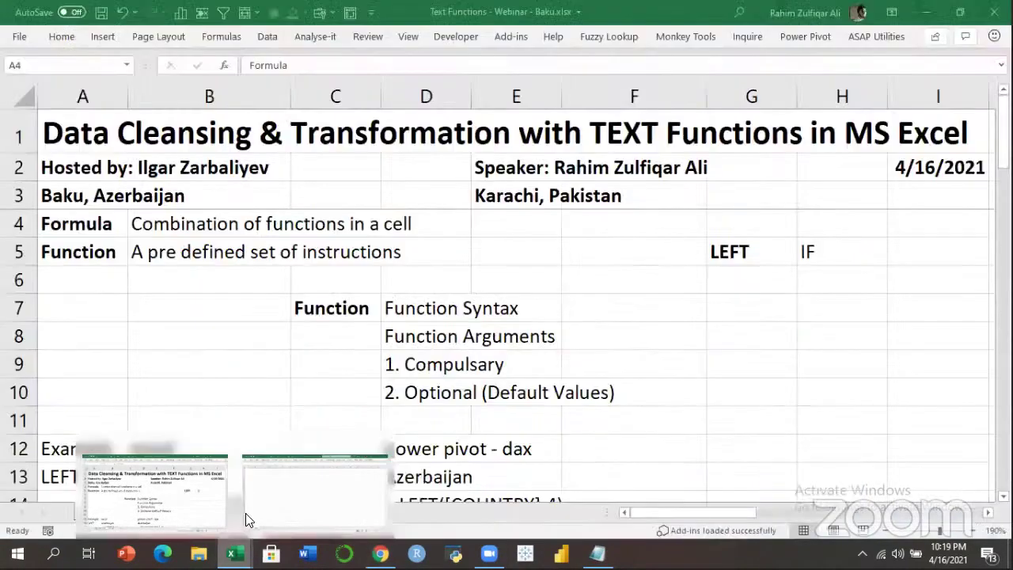
left_click(229, 516)
left_click(266, 511)
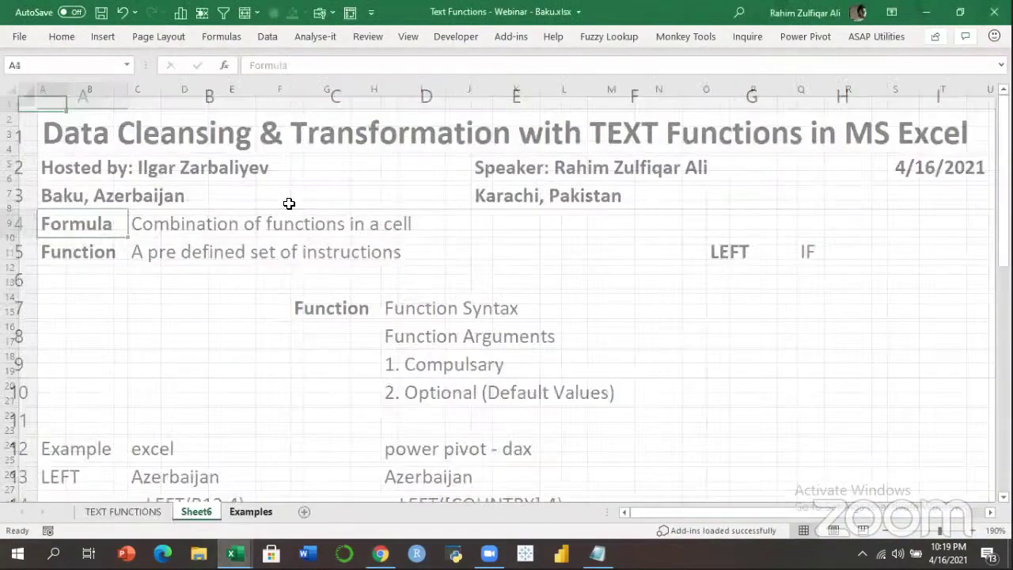
key("ctrl+v")
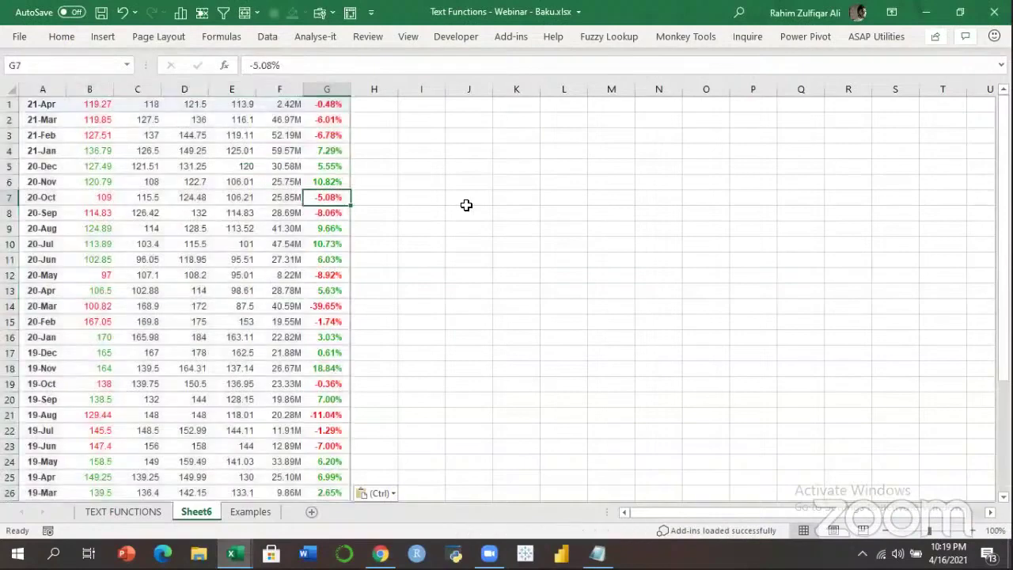
left_click(169, 153)
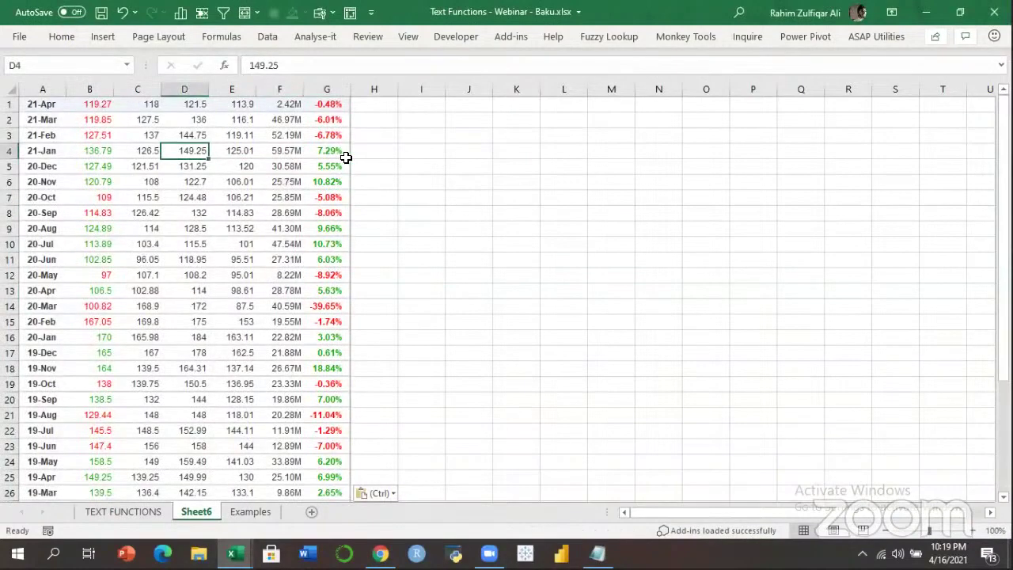
left_click(252, 216)
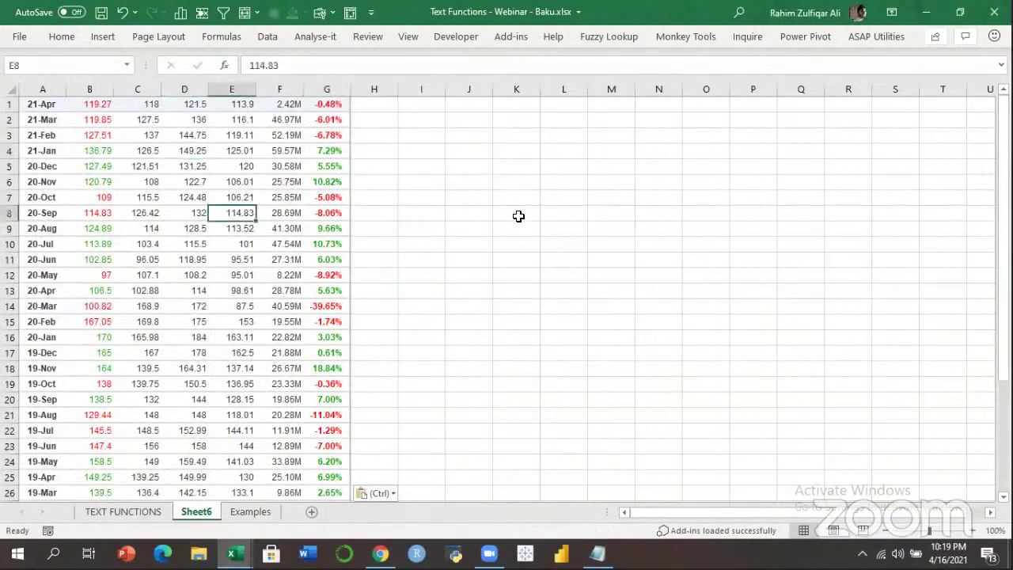
Insert a blank row above the UBL price table.
key("ctrl+Up")
key("ctrl+Left")
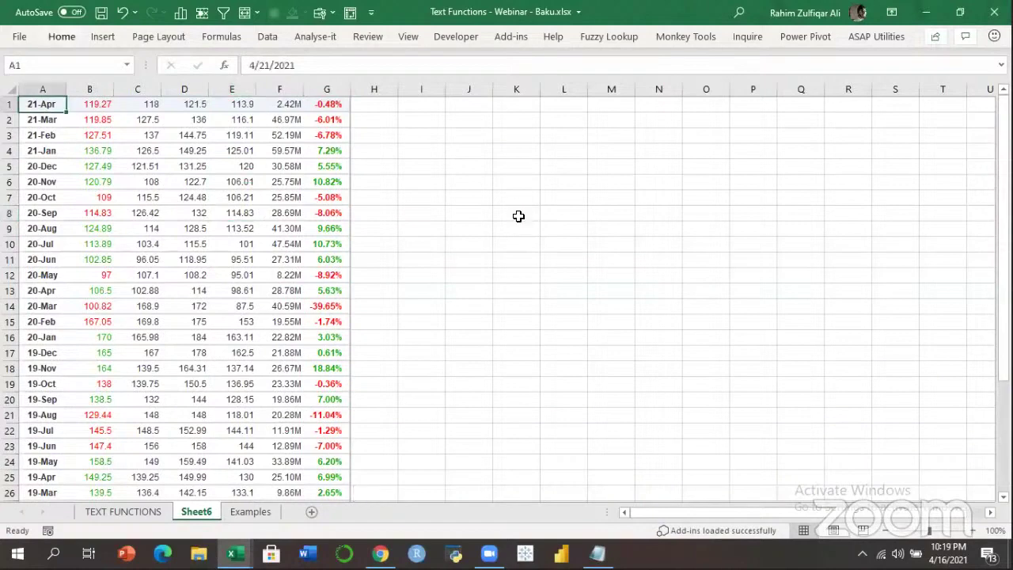
key("ctrl+shift+plus")
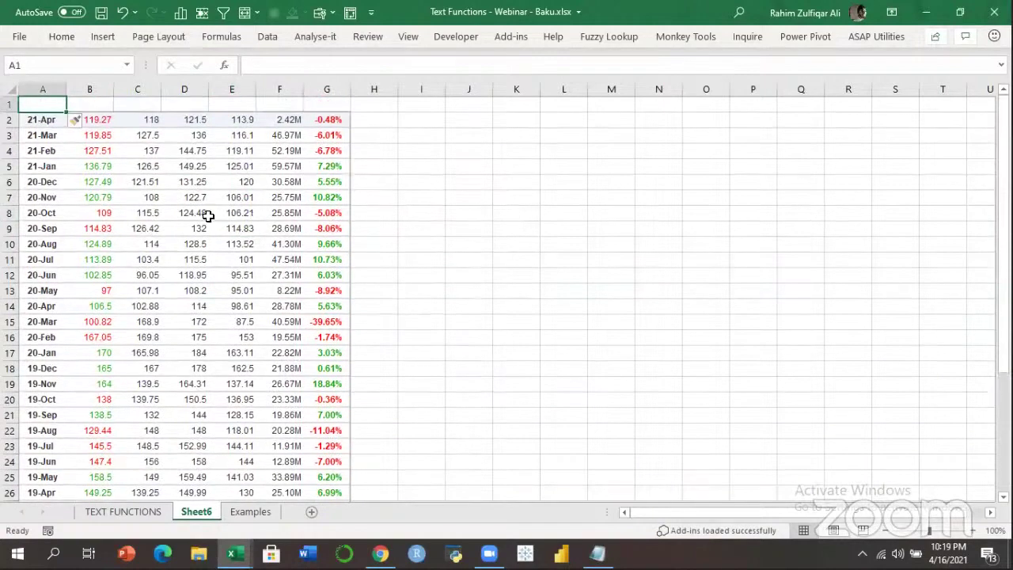
left_click(200, 214)
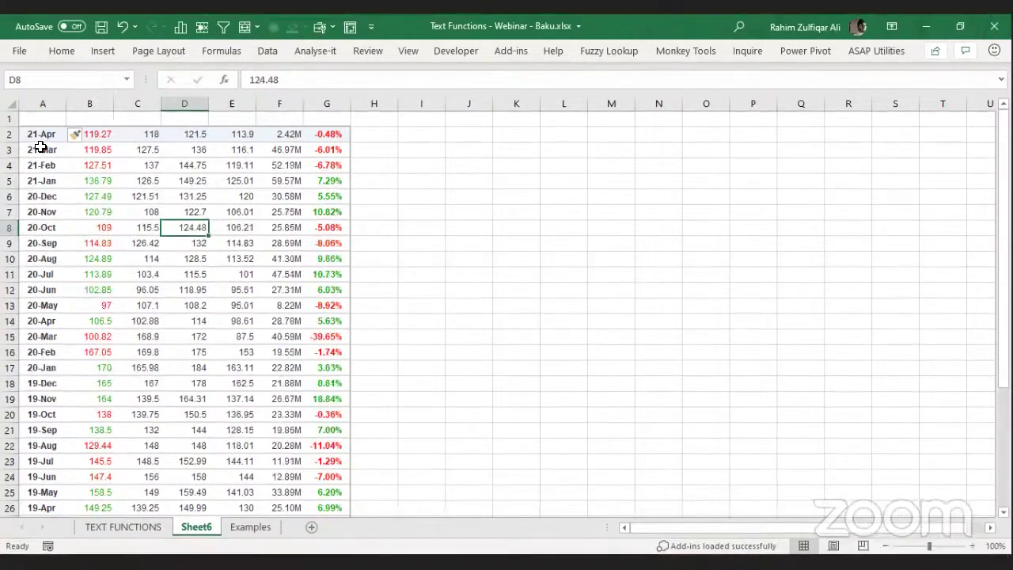
Widen column A to fit full dates and select the dates from A2 downward.
left_click(40, 122)
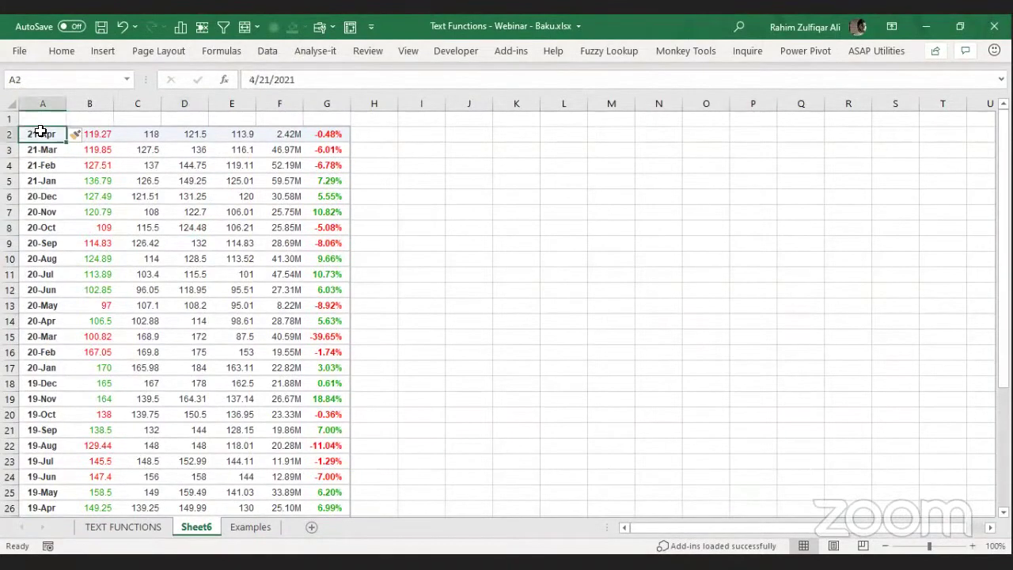
left_click(42, 181)
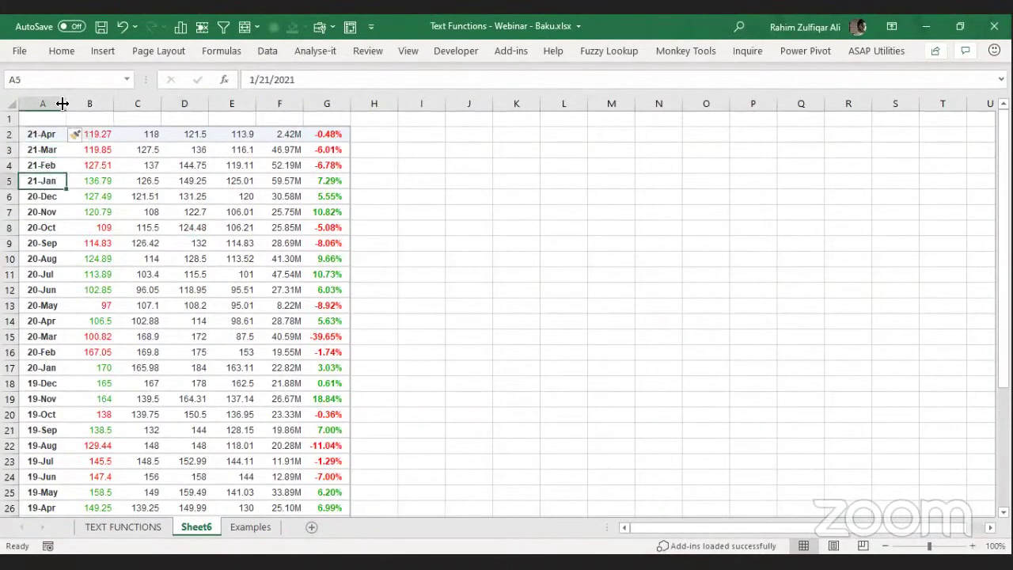
left_click_drag(61, 104, 124, 170)
left_click(84, 150)
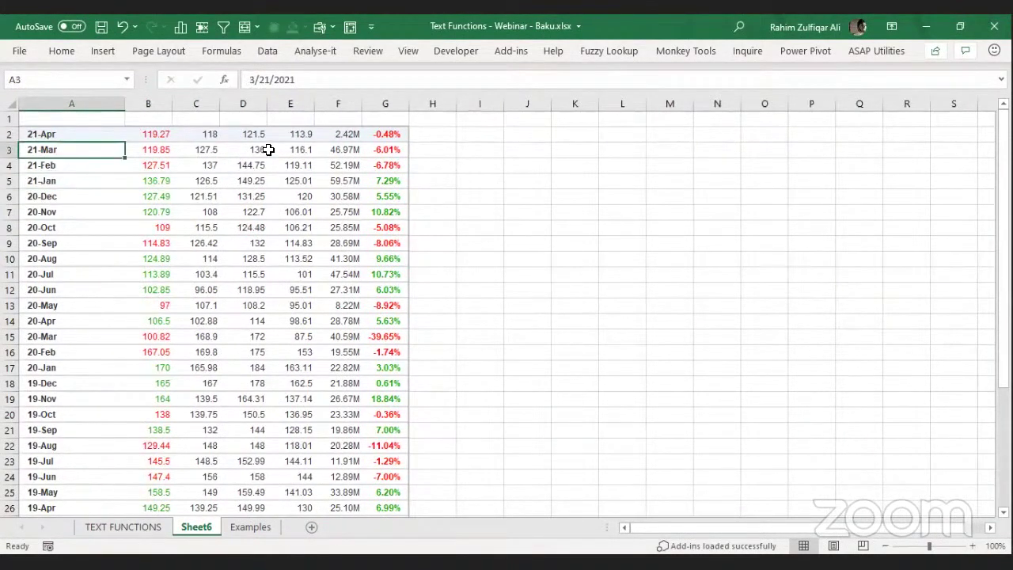
key("Up")
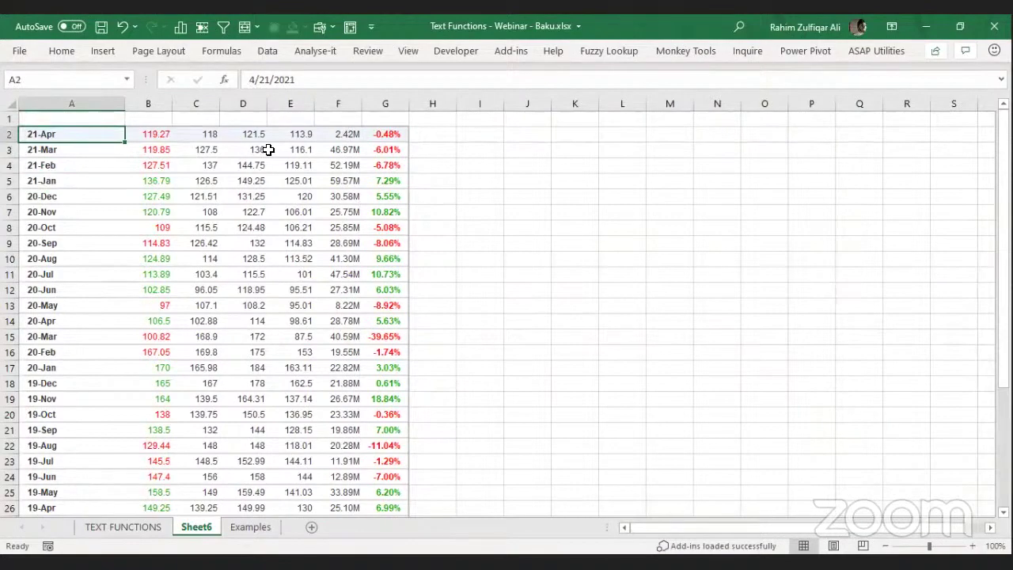
key("ctrl+shift+Down")
scroll(423, 211, "up", 3)
Format the column A dates as m/d/yyyy (3/14/2012 type), then return to Investing.com.
key("ctrl+1")
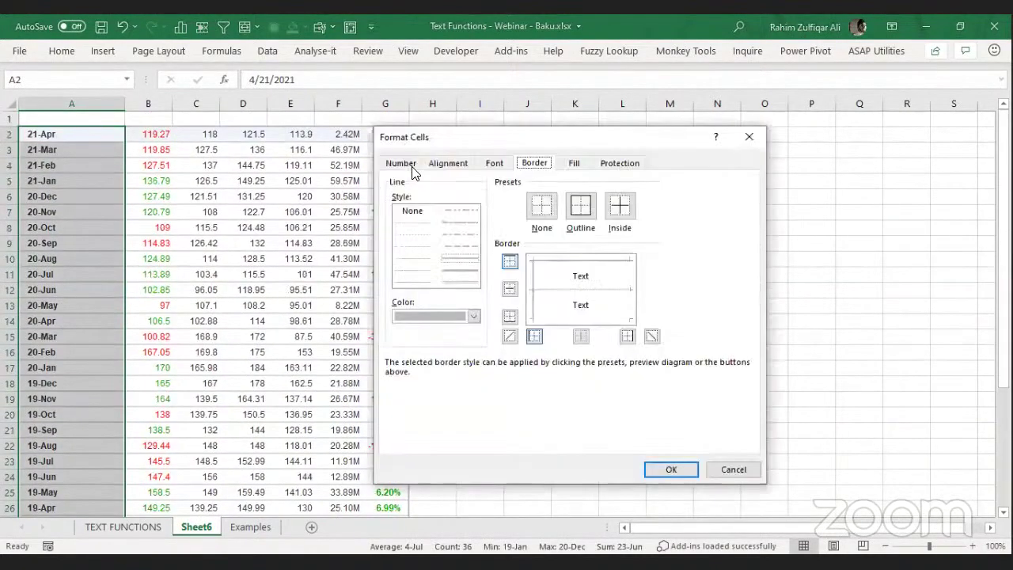
left_click(400, 163)
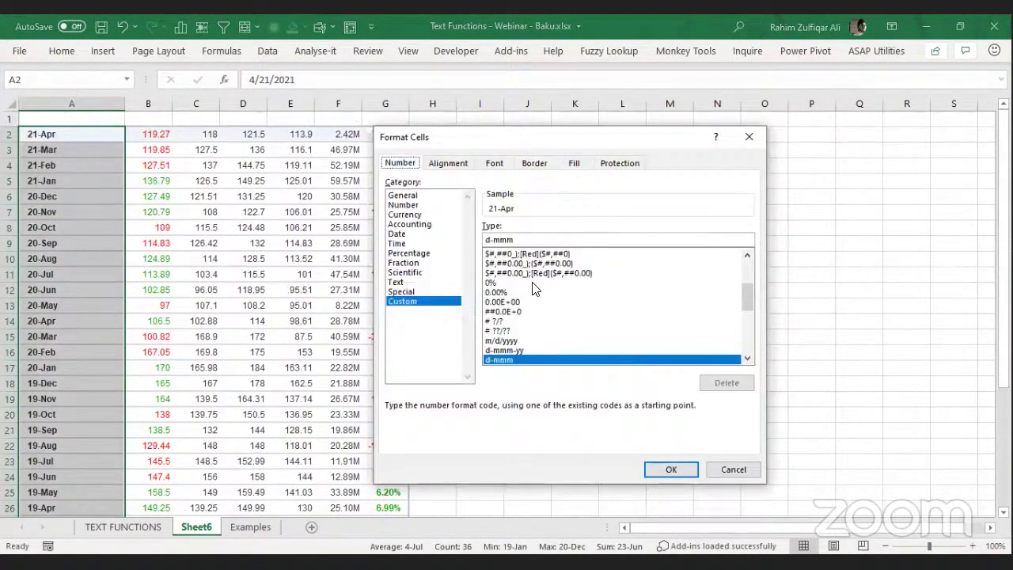
left_click(398, 234)
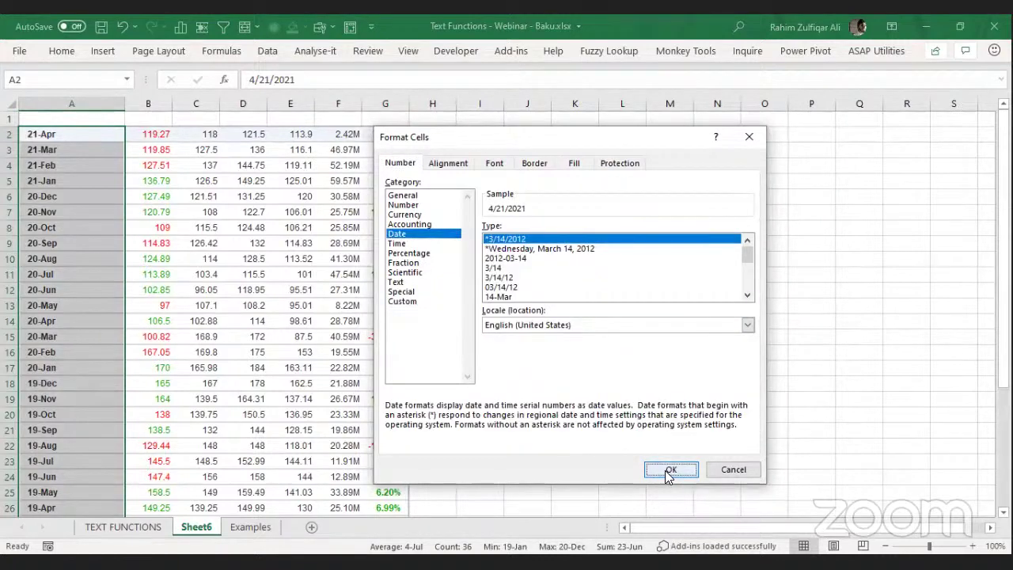
left_click(666, 472)
left_click(117, 230)
left_click_drag(1004, 243, 1004, 362)
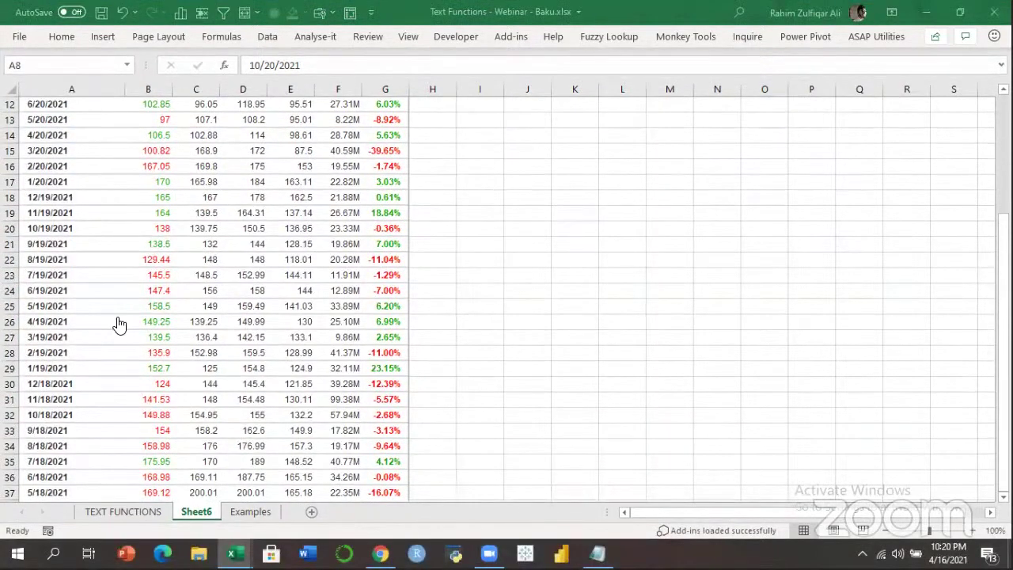
key("alt+Tab")
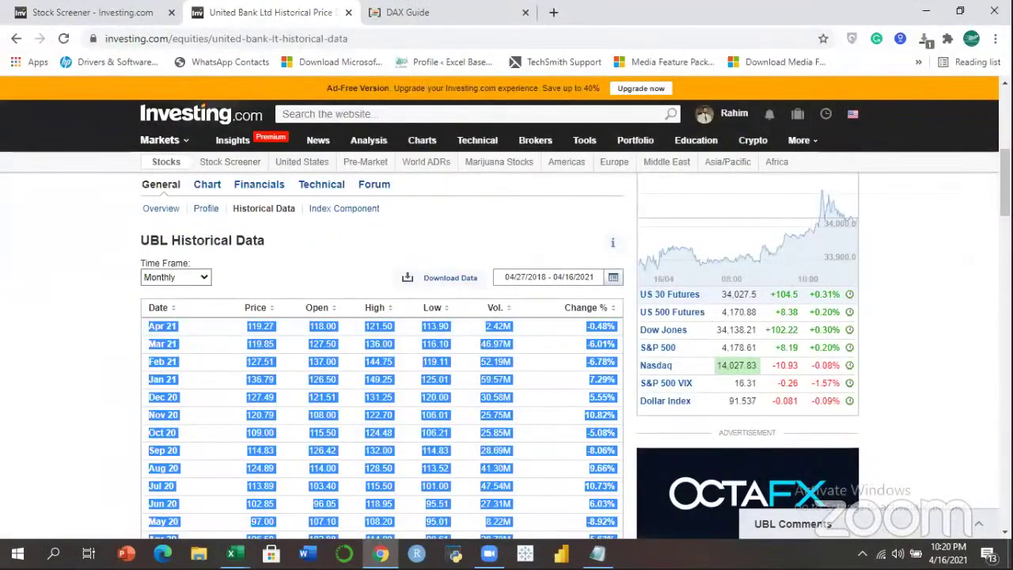
Scroll through Investing.com's UBL monthly table, then return to Excel and select dates A18 to A37.
left_click(250, 379)
scroll(182, 379, "down", 6)
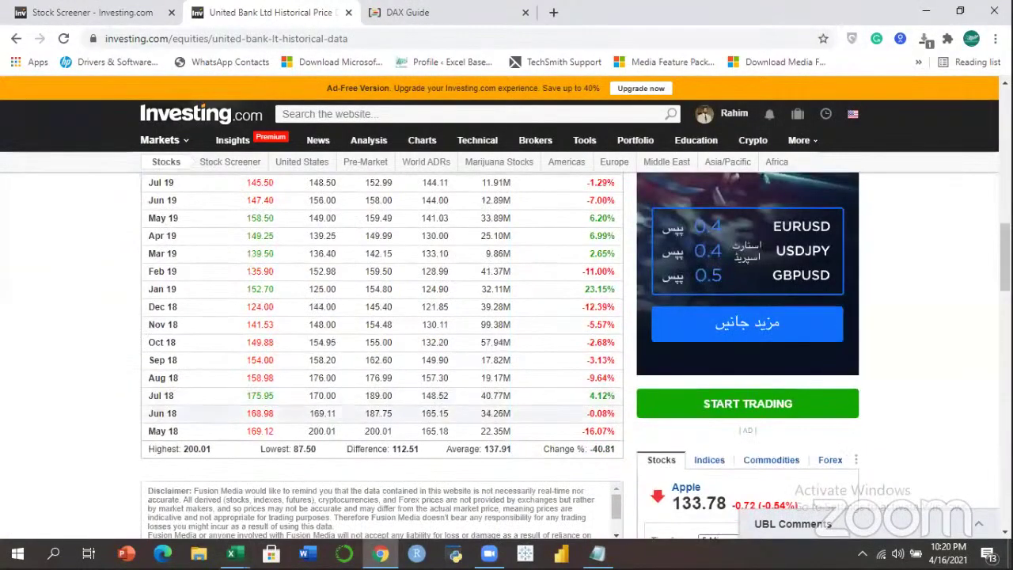
scroll(562, 358, "up", 4)
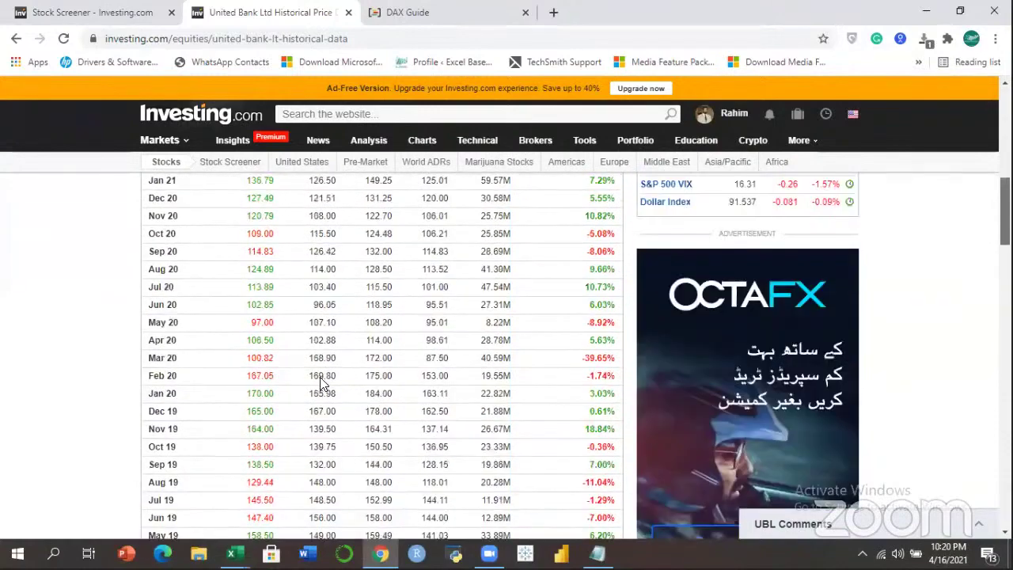
scroll(211, 262, "up", 2)
scroll(206, 271, "down", 1)
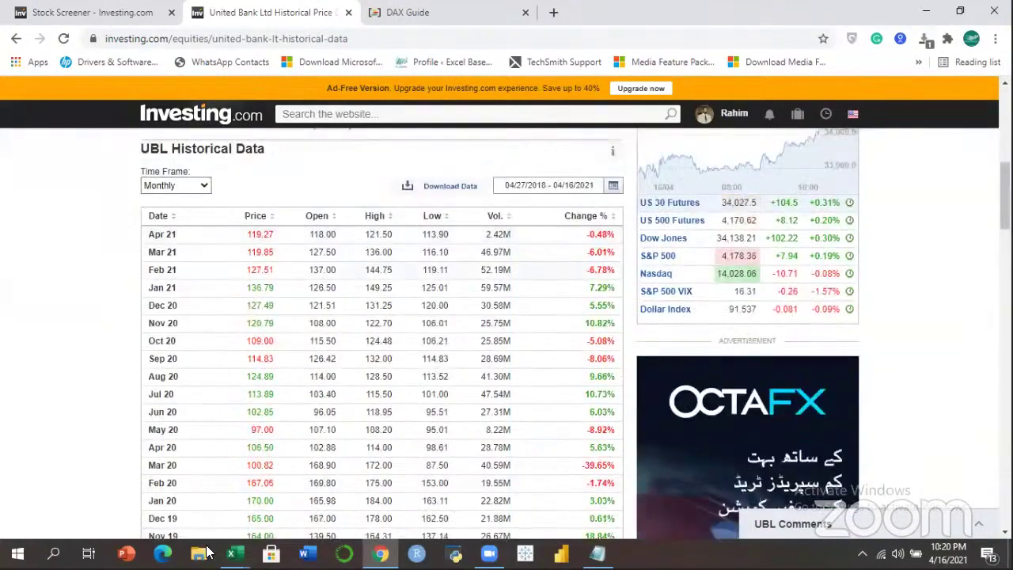
left_click(232, 553)
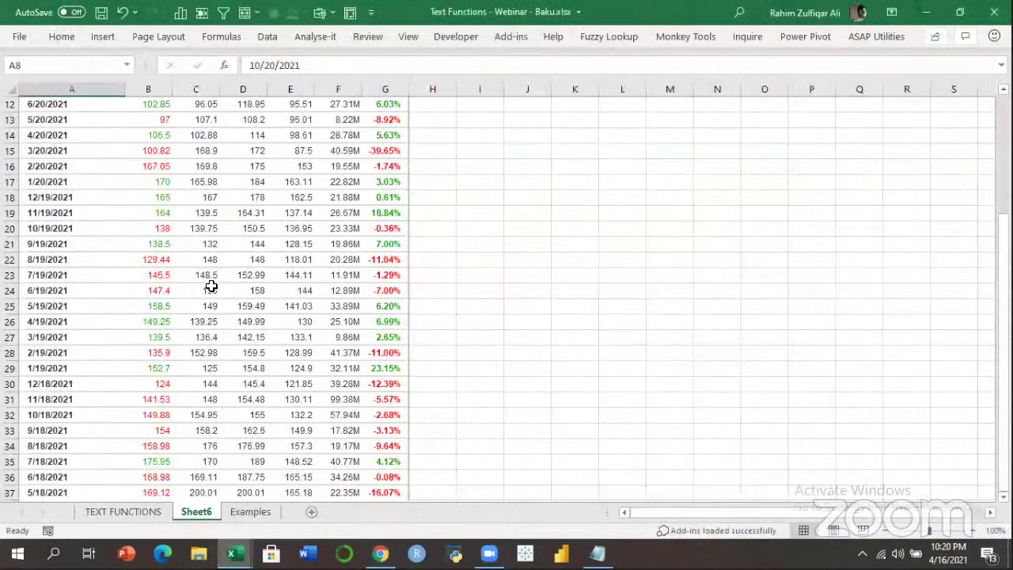
left_click_drag(63, 492, 72, 197)
Select and check several date ranges in column A, ending with A12 to A37.
left_click_drag(80, 319, 80, 319)
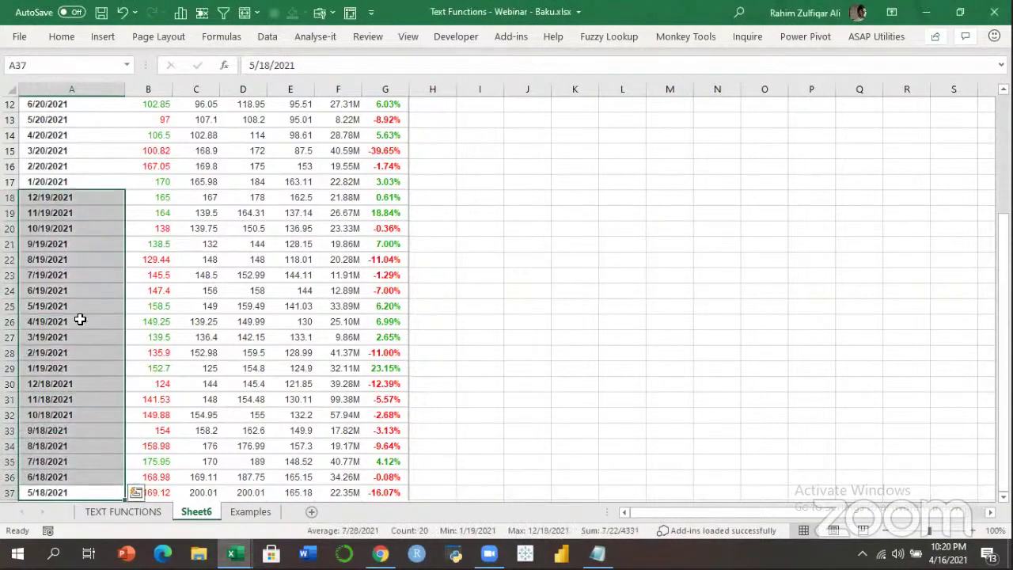
left_click(80, 320)
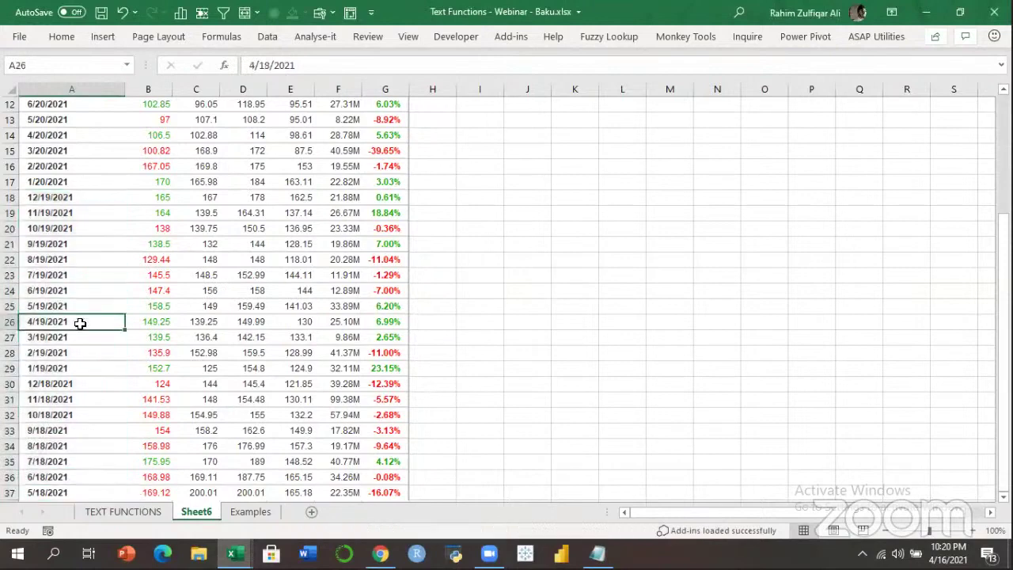
left_click_drag(55, 475, 68, 175)
left_click(70, 177)
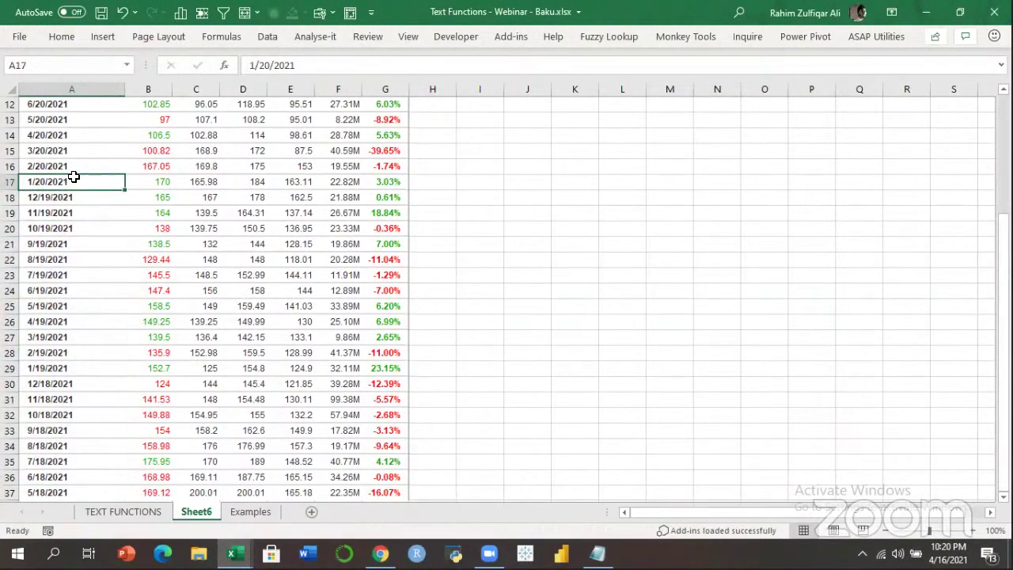
left_click_drag(68, 492, 71, 104)
left_click(64, 170)
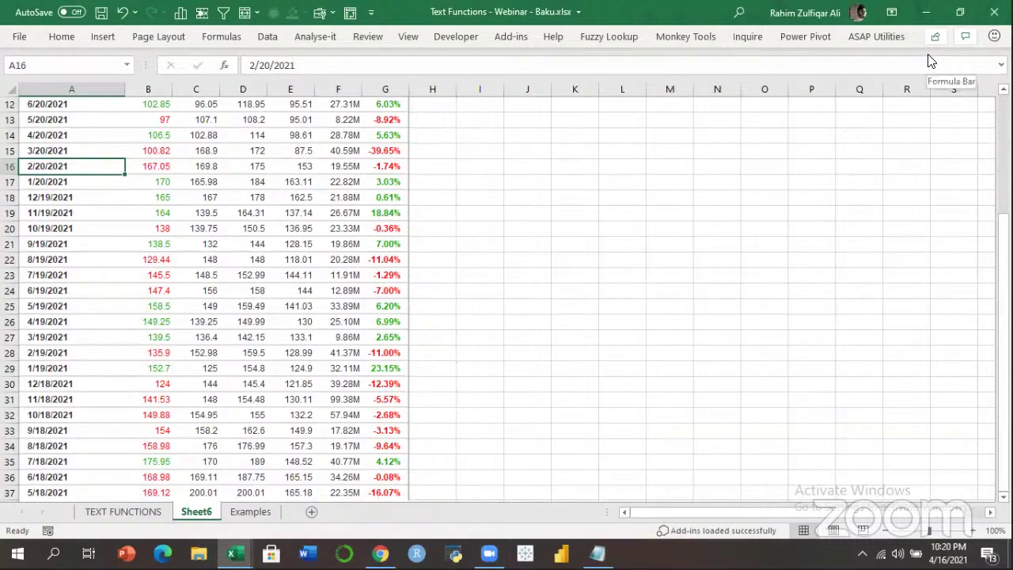
Check the 3.03% change in G17, the 3/20/2021 date in A15, and 114 in C10, then open the browser.
left_click(871, 83)
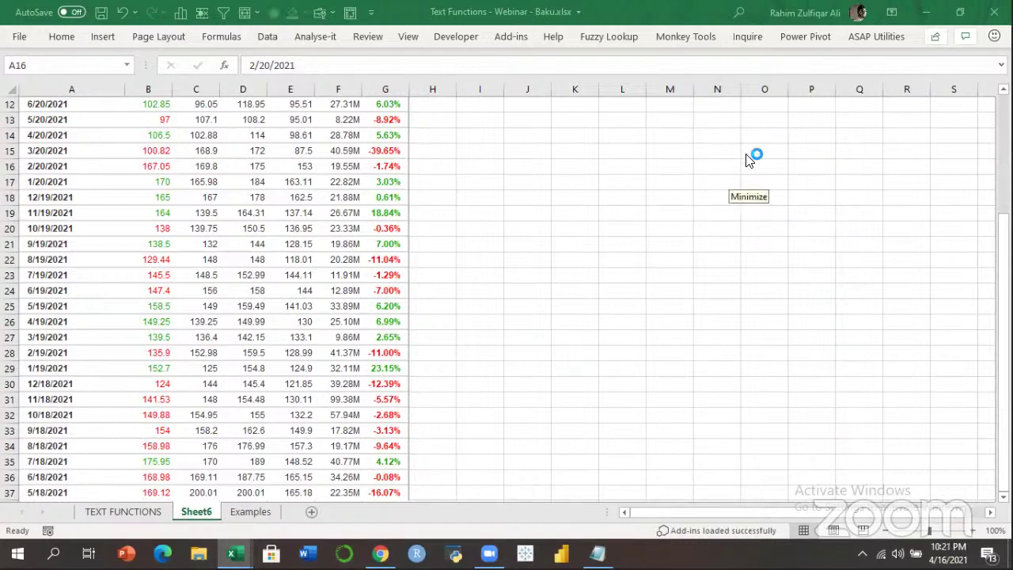
left_click(378, 175)
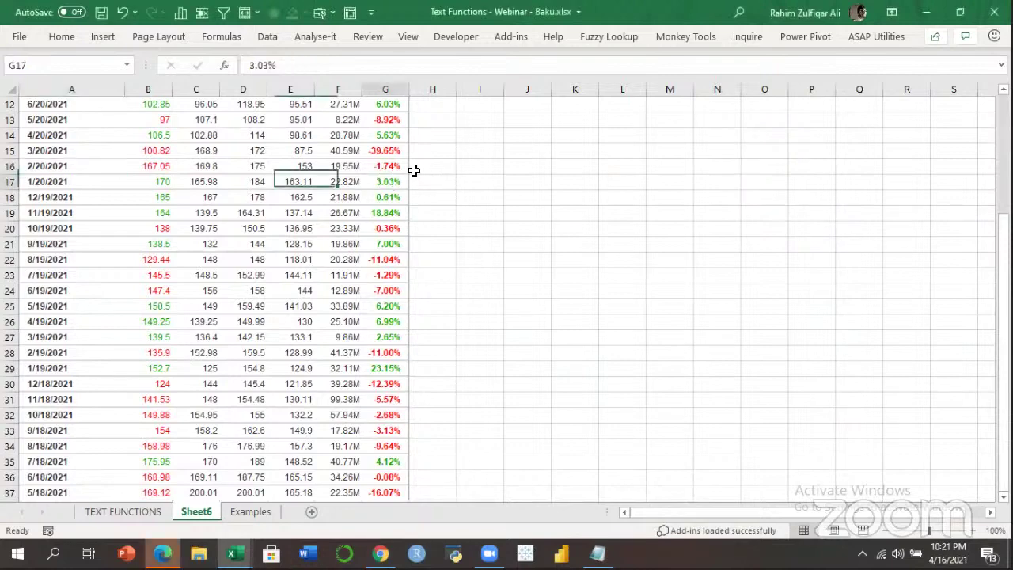
left_click(72, 151)
scroll(950, 132, "up", 4)
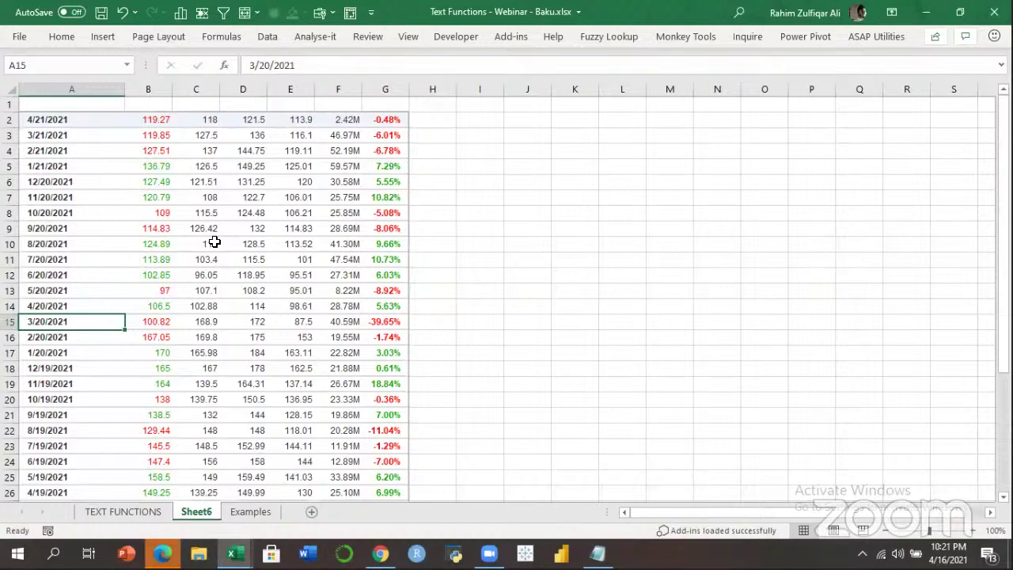
left_click(215, 243)
left_click(163, 554)
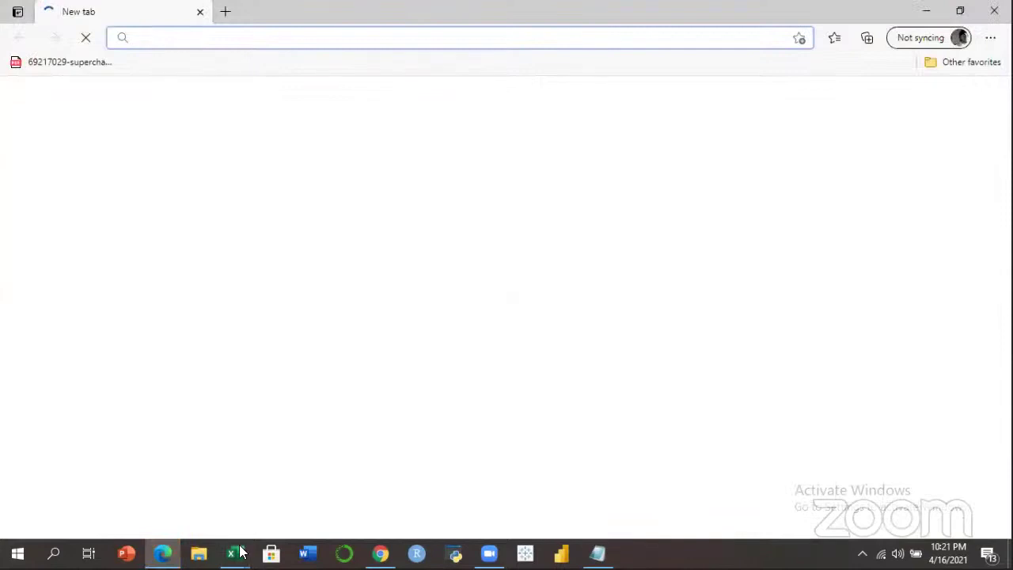
Go to the Text Functions webinar workbook, start a new workbook, then switch to the YouTube dates video.
mouse_move(231, 554)
left_click(199, 511)
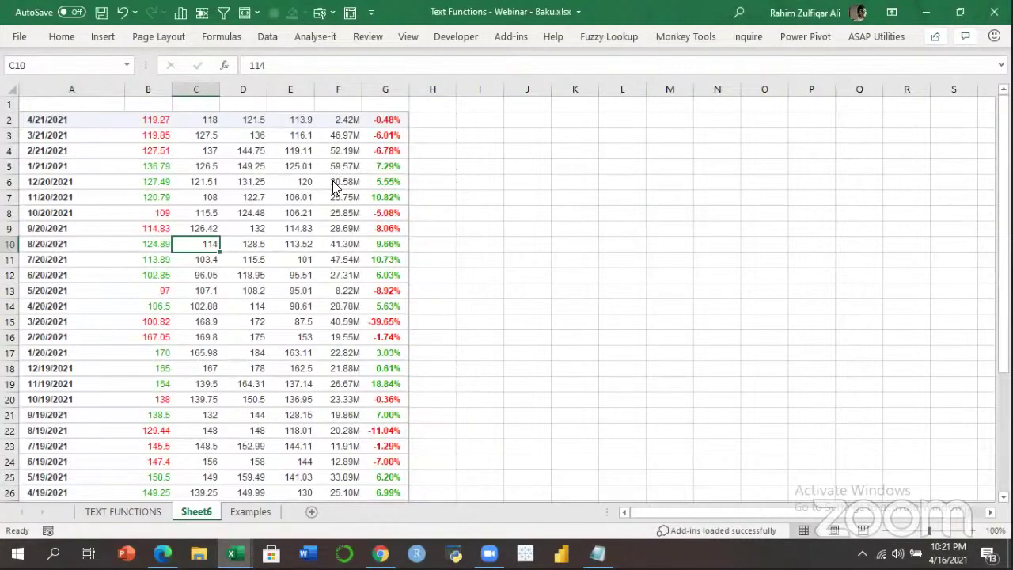
key("ctrl+n")
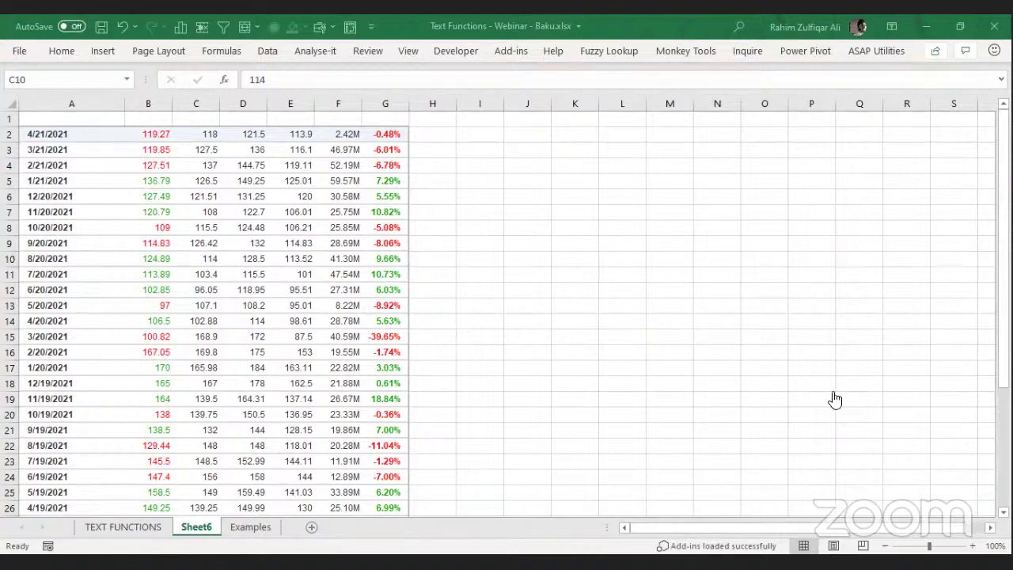
key("alt+Tab")
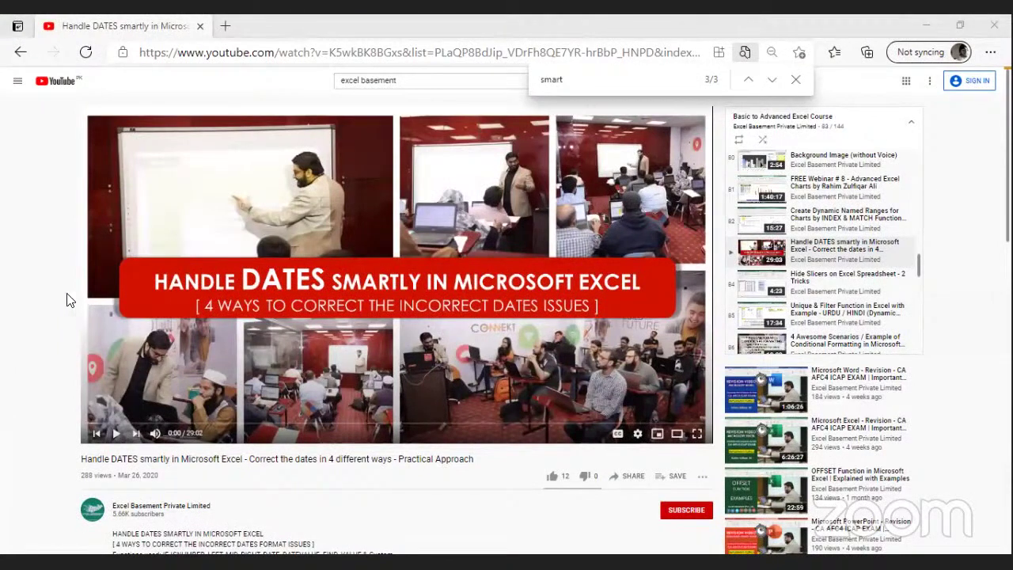
Copy the URL of the 'Handle DATES smartly in Microsoft Excel' video twice from the player menu.
right_click(289, 237)
left_click(340, 270)
right_click(393, 276)
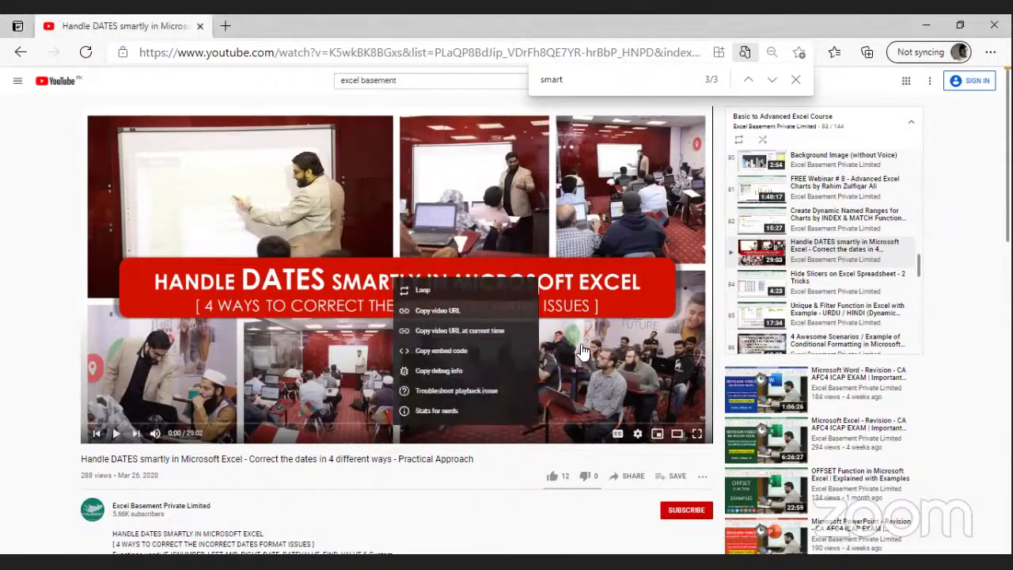
left_click(441, 310)
key("alt+Tab")
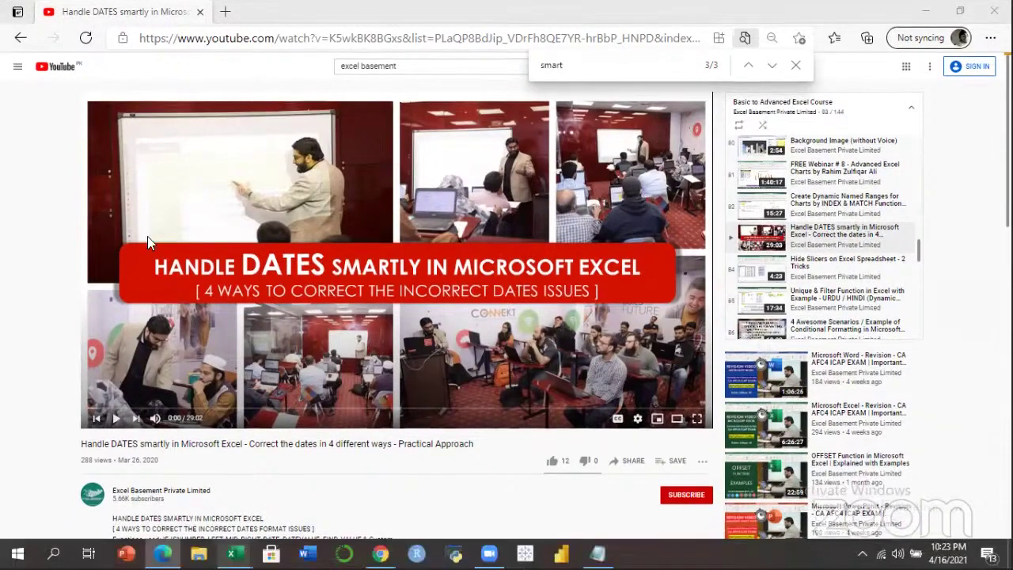
Return to the workbook and move through Sheet6's date column from 4/21/2021 in A2 to the bottom.
left_click(235, 553)
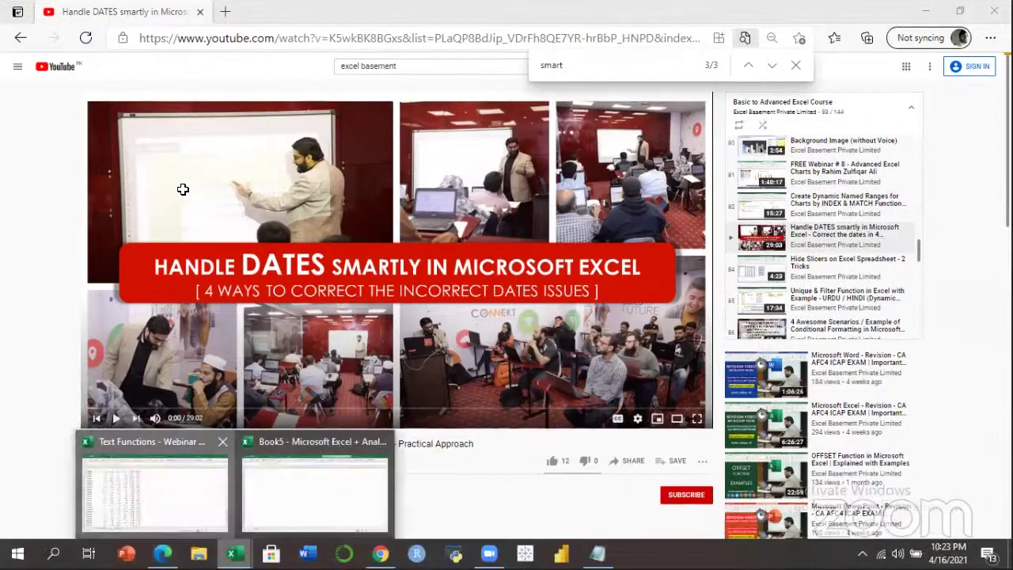
left_click(156, 492)
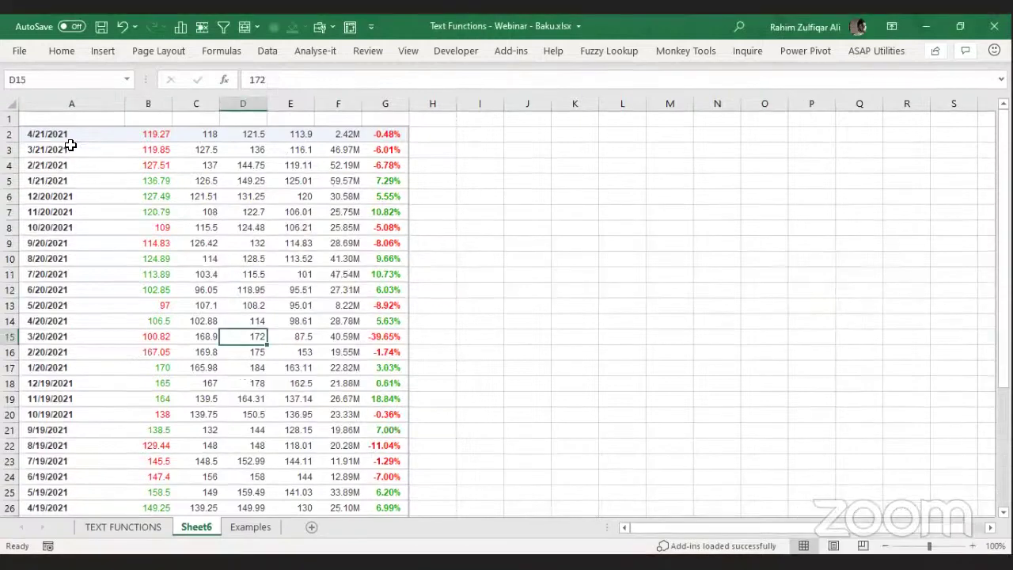
left_click(68, 135)
key("Up")
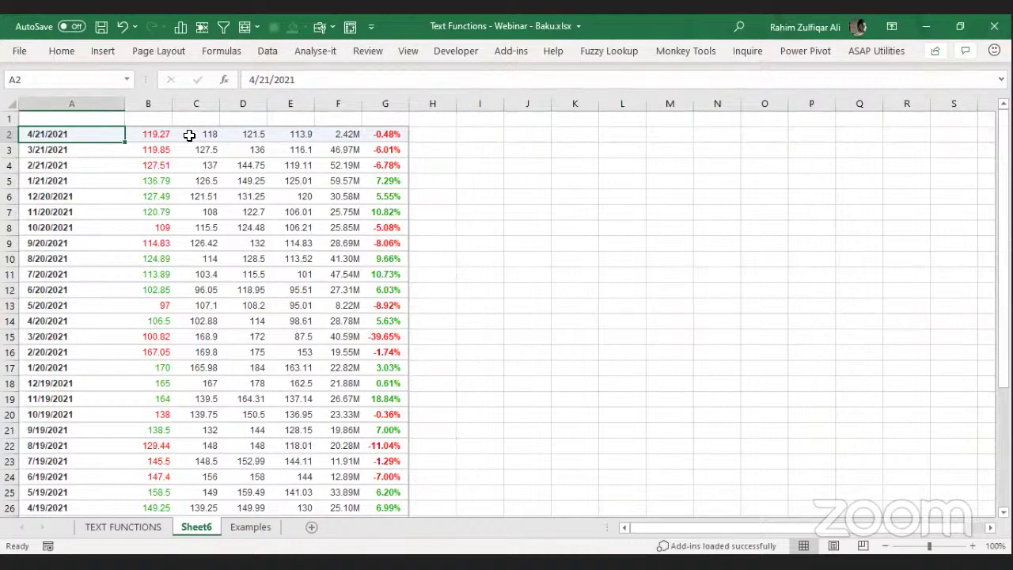
key("Down")
key("Down")
key("Down")
key("Down")
key("Down")
key("Down")
key("Down")
key("Down")
key("Down")
key("Down")
key("Down")
key("Down")
key("Down")
key("Down")
key("Down")
key("Down")
key("Down")
key("Down")
key("Down")
key("Down")
key("ctrl+Home")
key("Down")
key("Down")
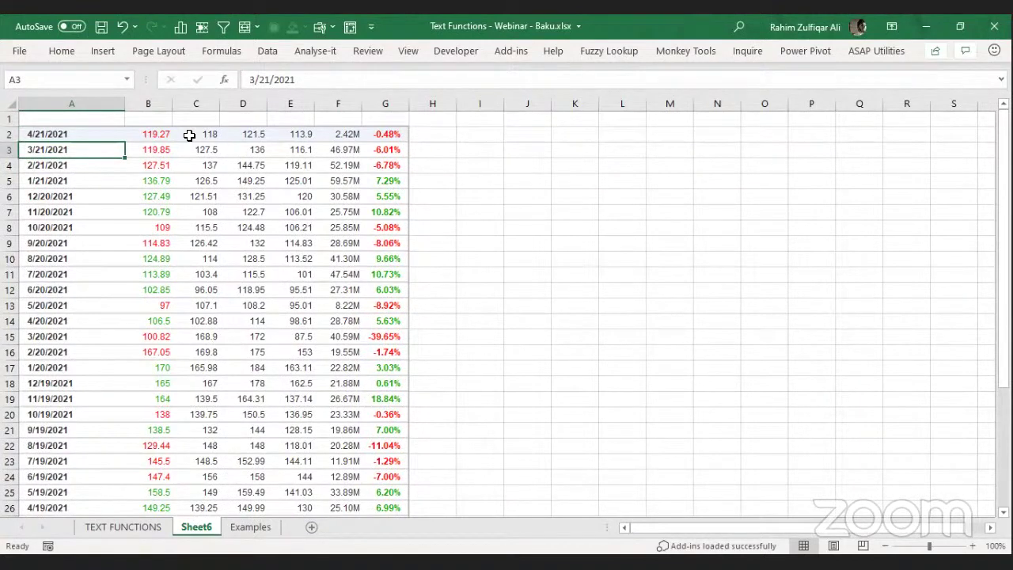
key("Up")
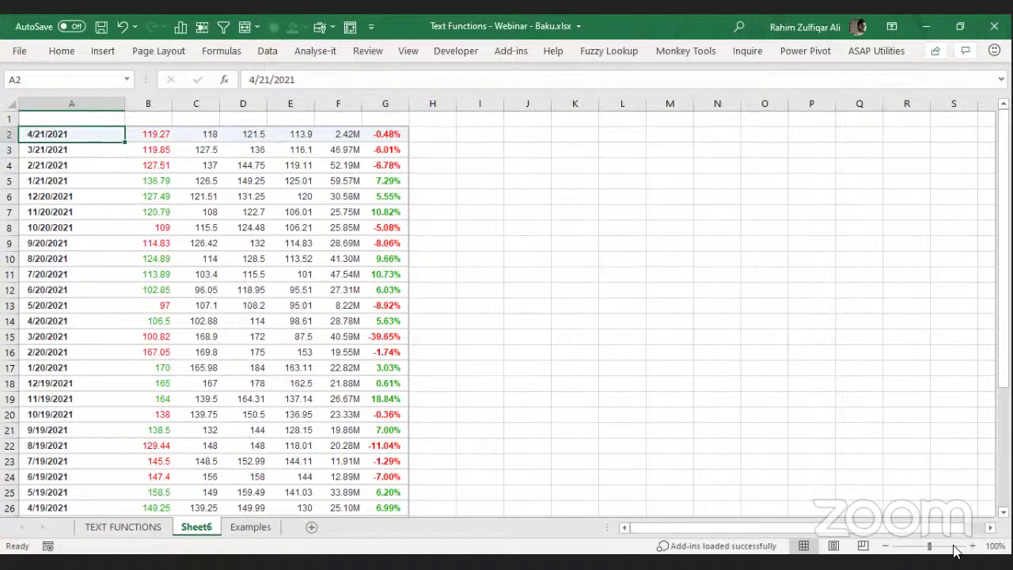
Zoom Sheet6 in from 110% up to 190% with the status-bar zoom control.
left_click(972, 545)
left_click(972, 545)
left_click(974, 545)
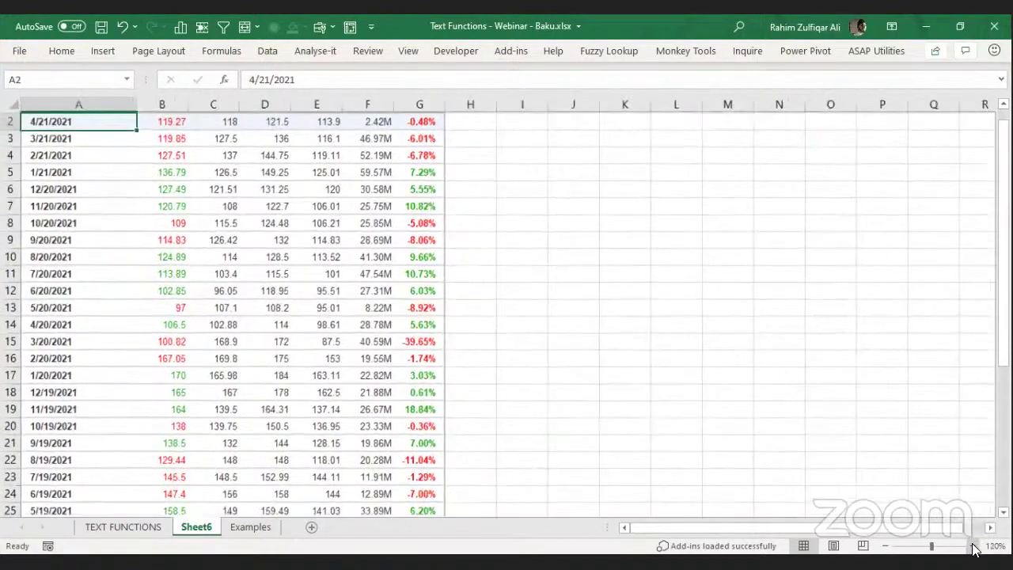
scroll(121, 186, "up", 4)
Select date ranges in column A, including A6 to A13 and 11/19/2021 in A19, then return to Chrome.
left_click(127, 190)
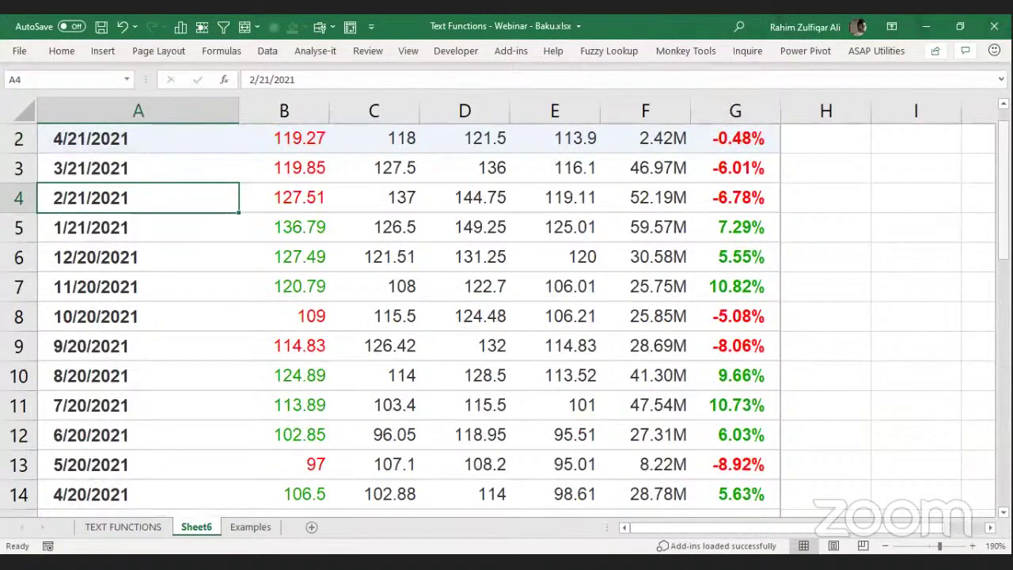
scroll(84, 256, "up", 1)
left_click_drag(92, 168, 91, 261)
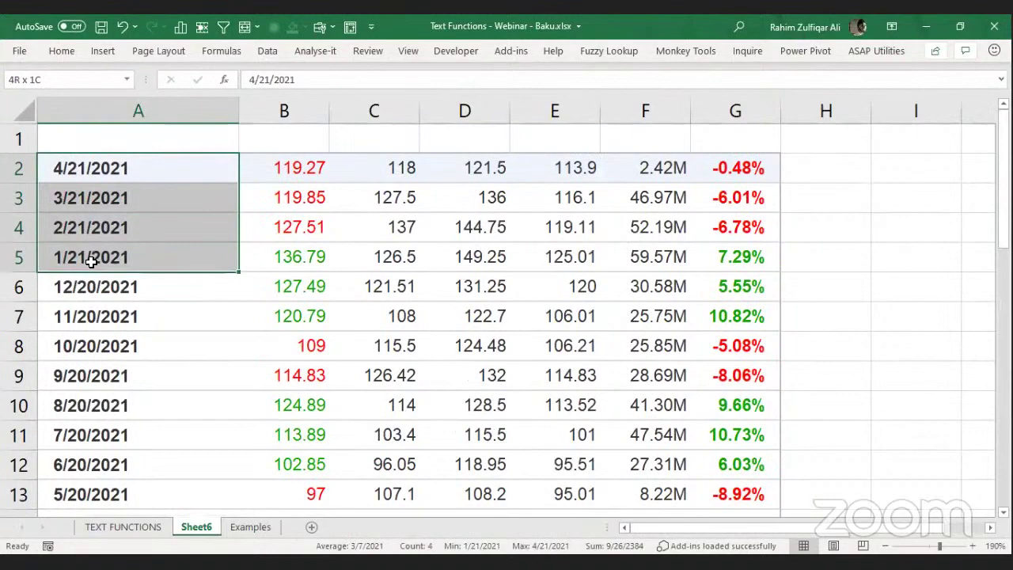
left_click(84, 285)
left_click_drag(88, 332, 100, 494)
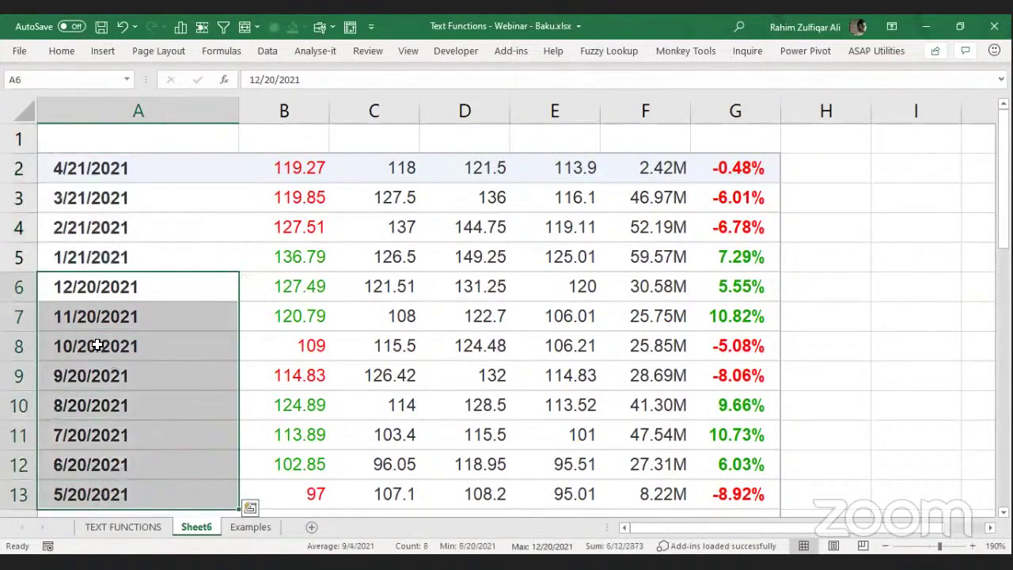
left_click_drag(1003, 229, 1004, 295)
left_click_drag(121, 464, 156, 387)
key("Down")
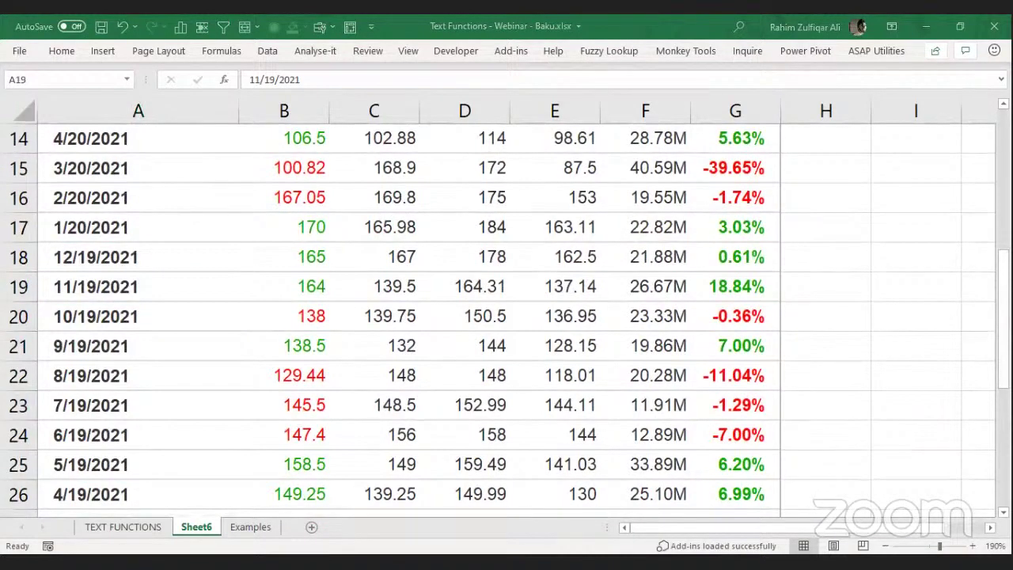
key("alt+Tab")
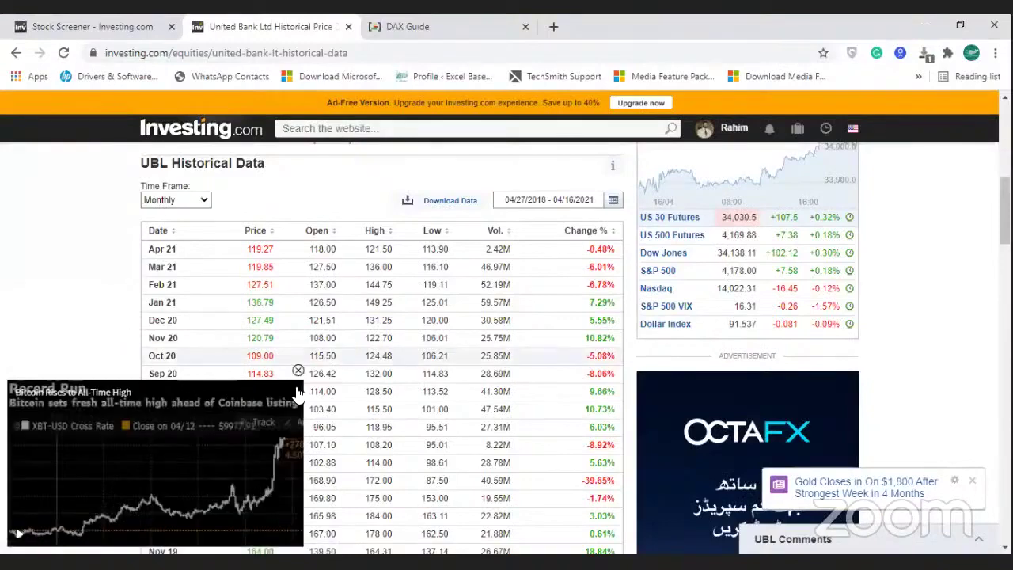
Dismiss the video ad covering the UBL table and begin the Download Data export.
left_click(297, 371)
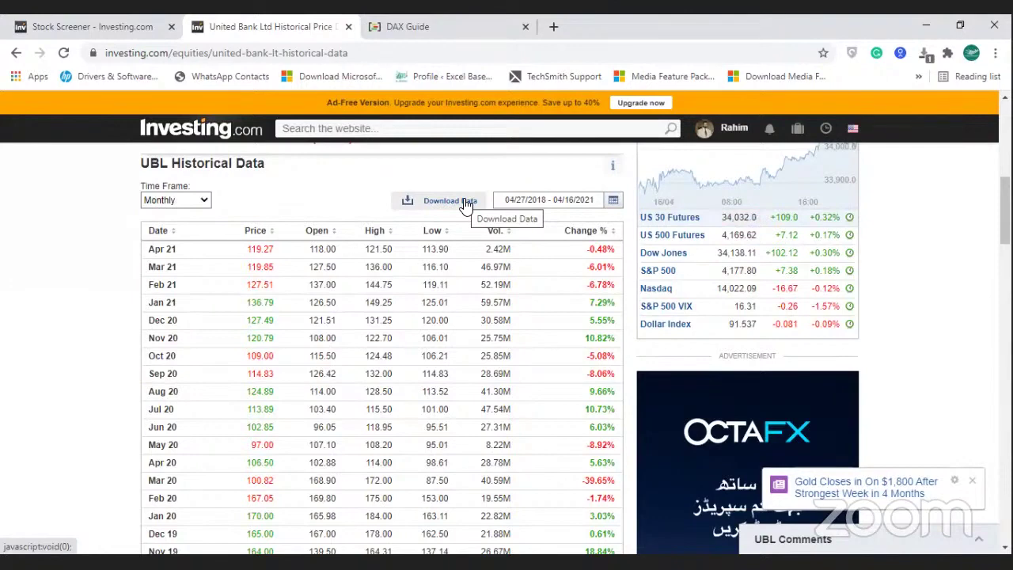
left_click(466, 205)
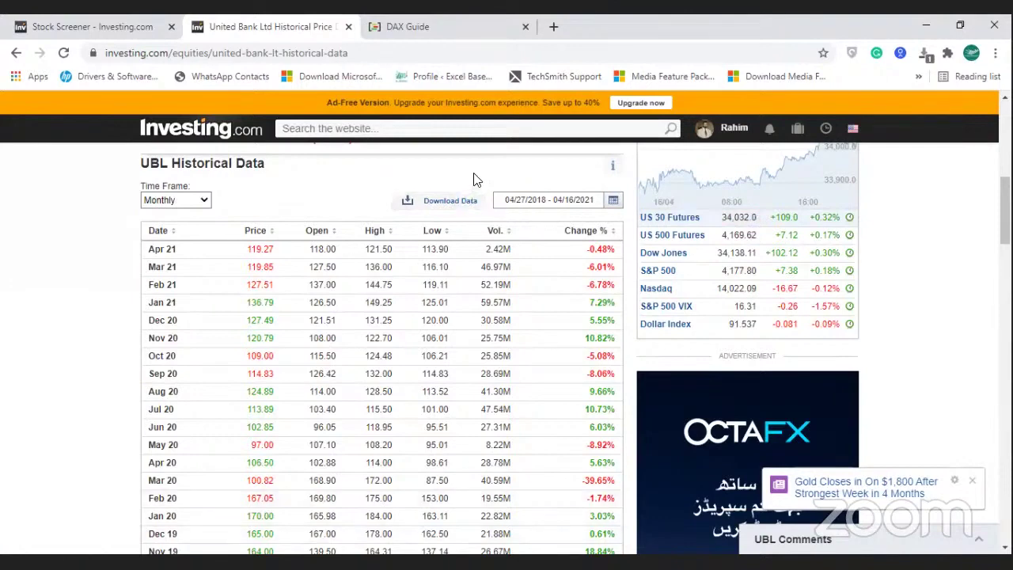
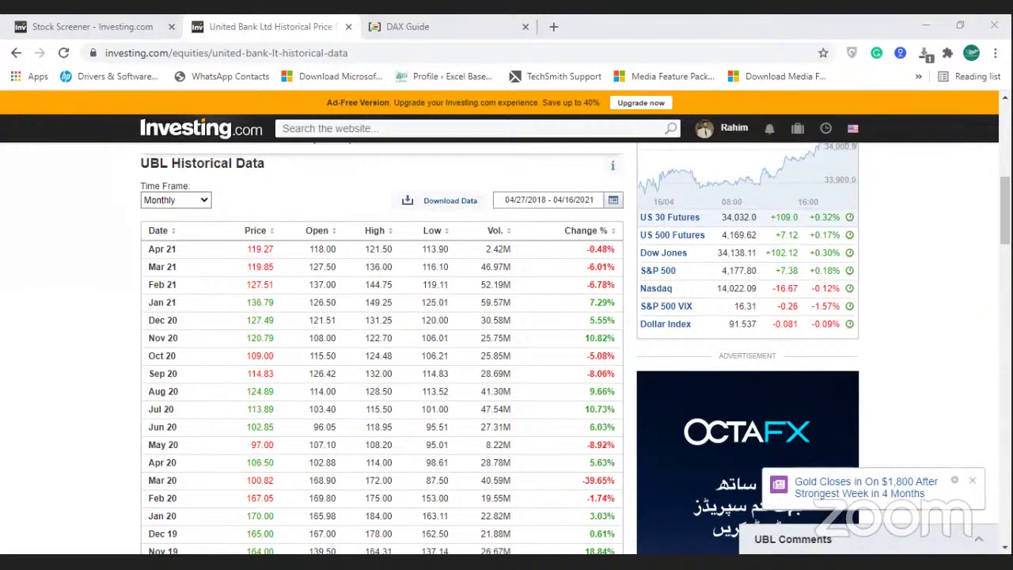
Leave Investing.com's UBL data page for the Text Functions - Webinar - Baku workbook.
key("alt+Tab")
Copy the Names list J27:J31 and paste it into Sheet7 starting at A1.
key("Right")
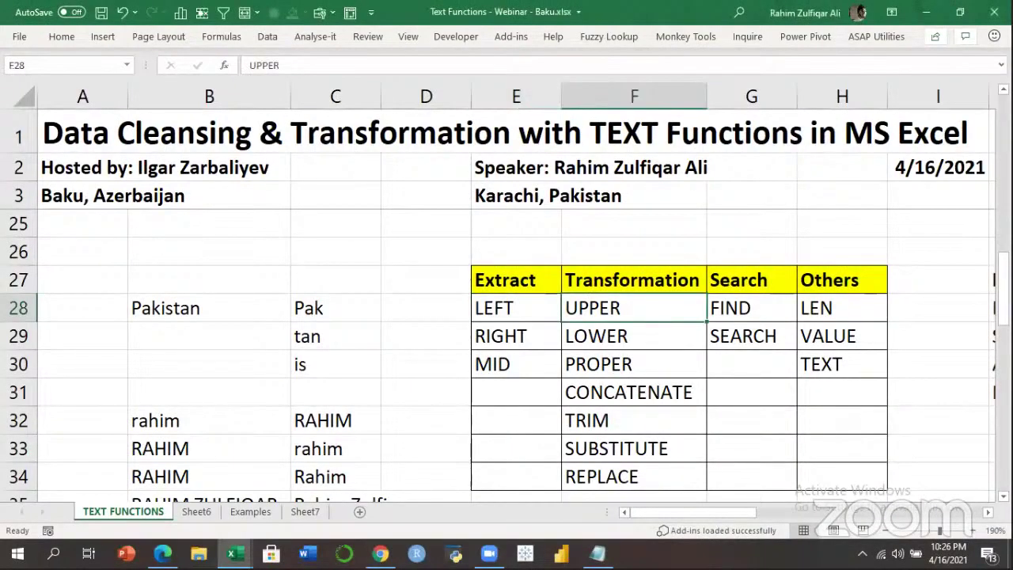
key("Right")
key("Right")
key("Right")
key("Right")
key("Right")
key("Right")
key("Right")
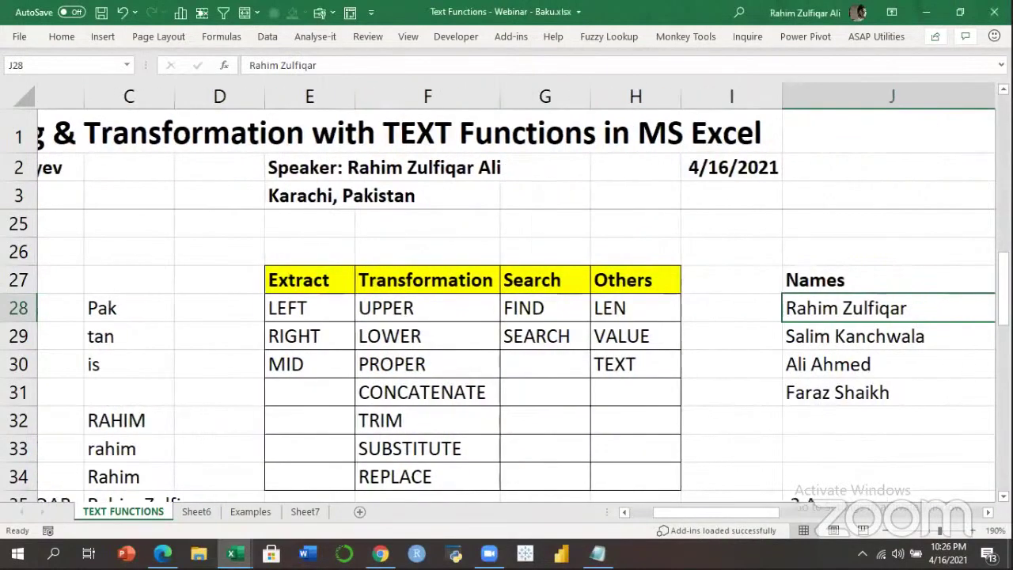
key("Left")
key("Left")
key("Left")
key("Left")
key("Up")
key("Right")
key("ctrl+shift+Down")
key("ctrl+c")
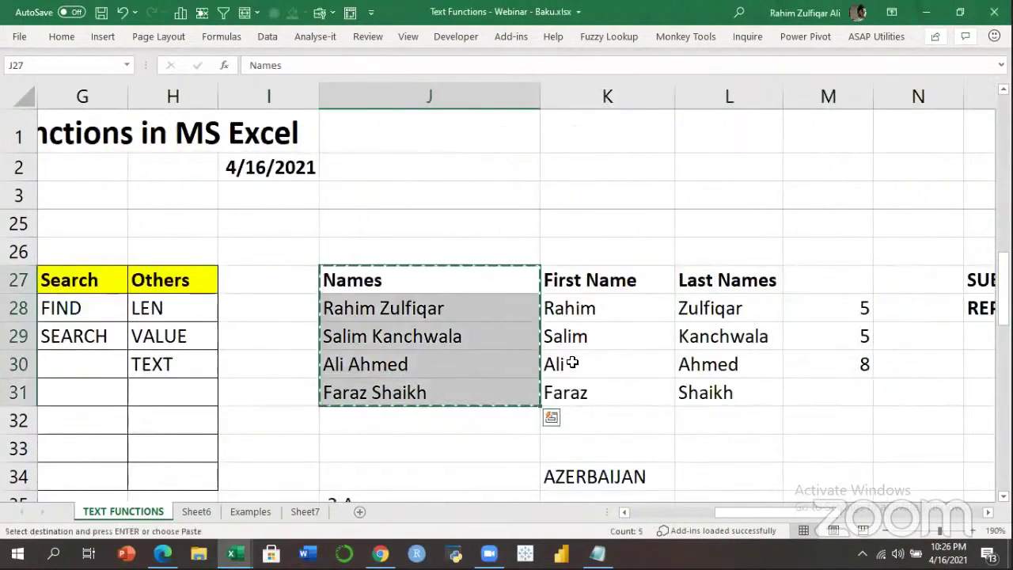
left_click(301, 512)
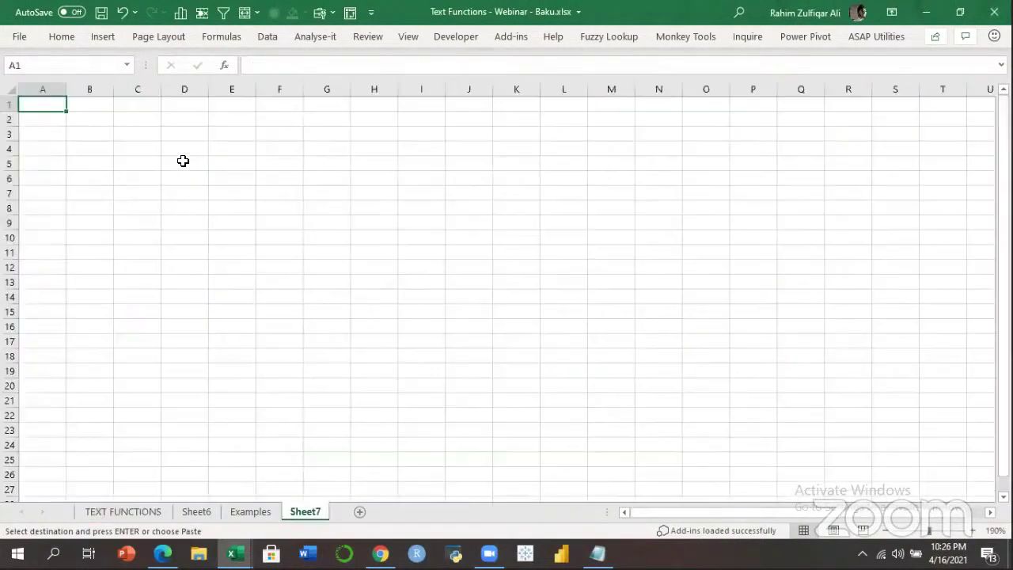
key("ctrl+v")
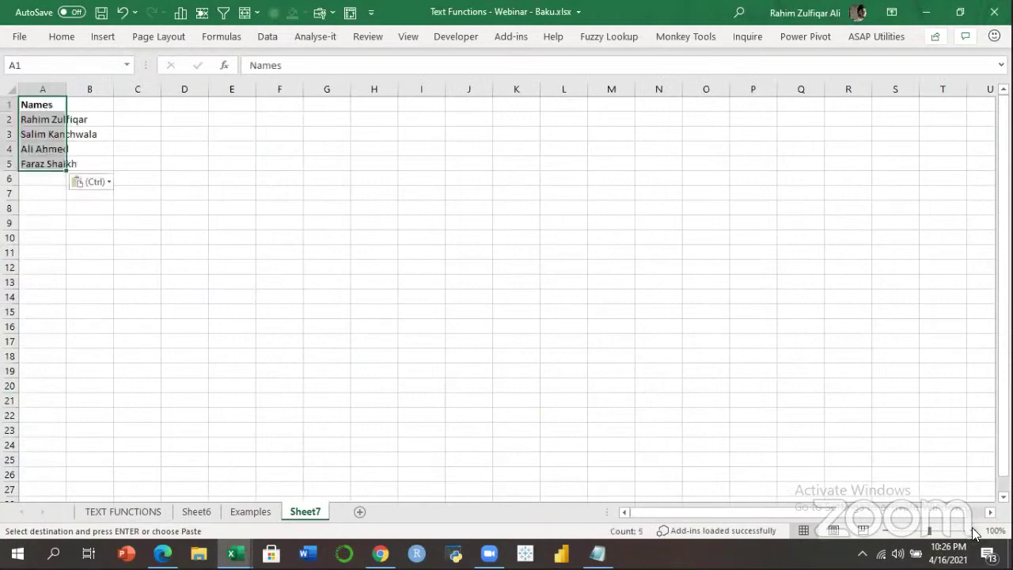
Zoom in on Sheet7 and turn the Names range A1:A5 into an Excel table.
left_click(974, 531)
left_click(973, 530)
scroll(135, 108, "up", 6)
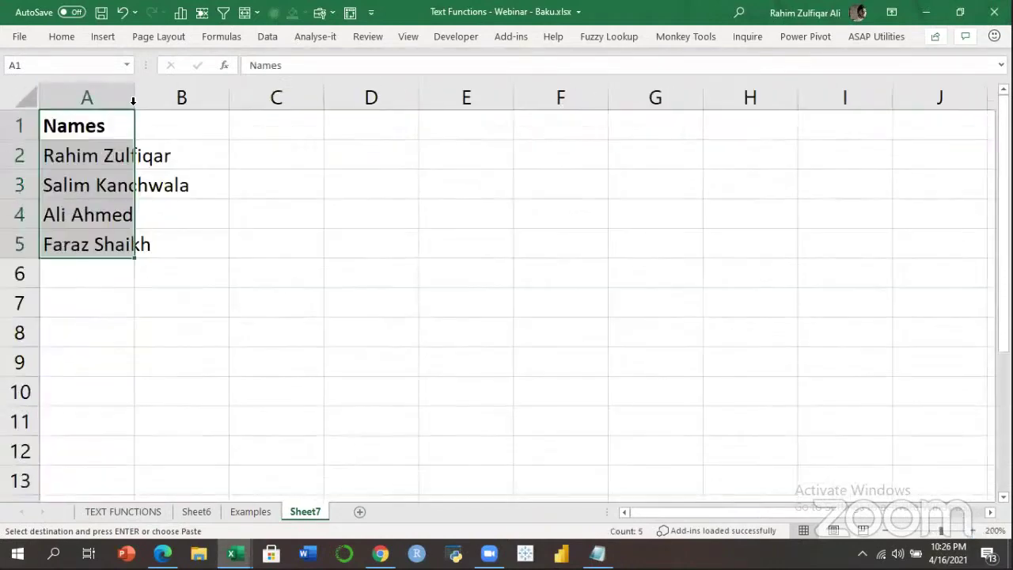
key("Down")
key("Down")
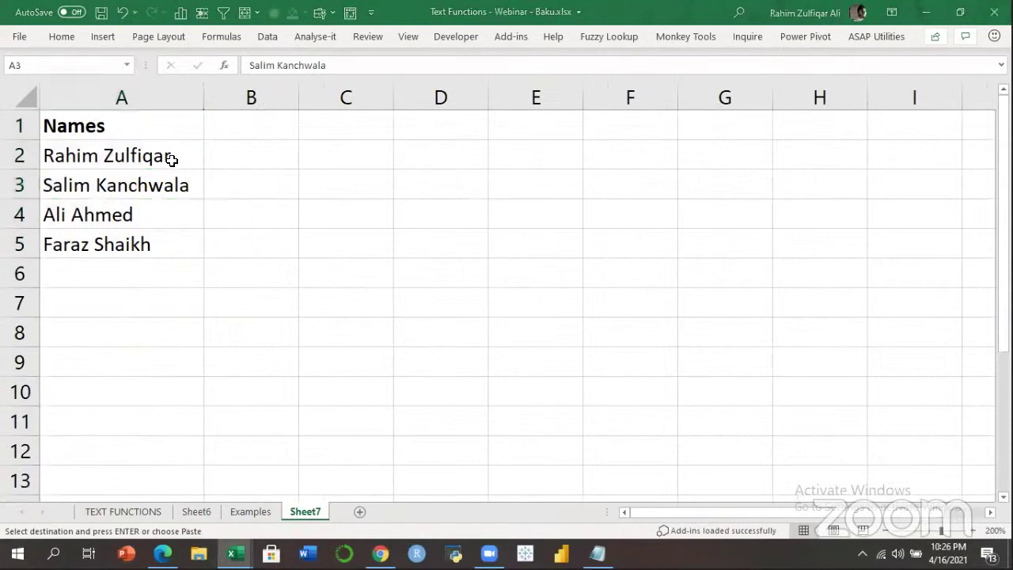
left_click(189, 136)
key("ctrl+a")
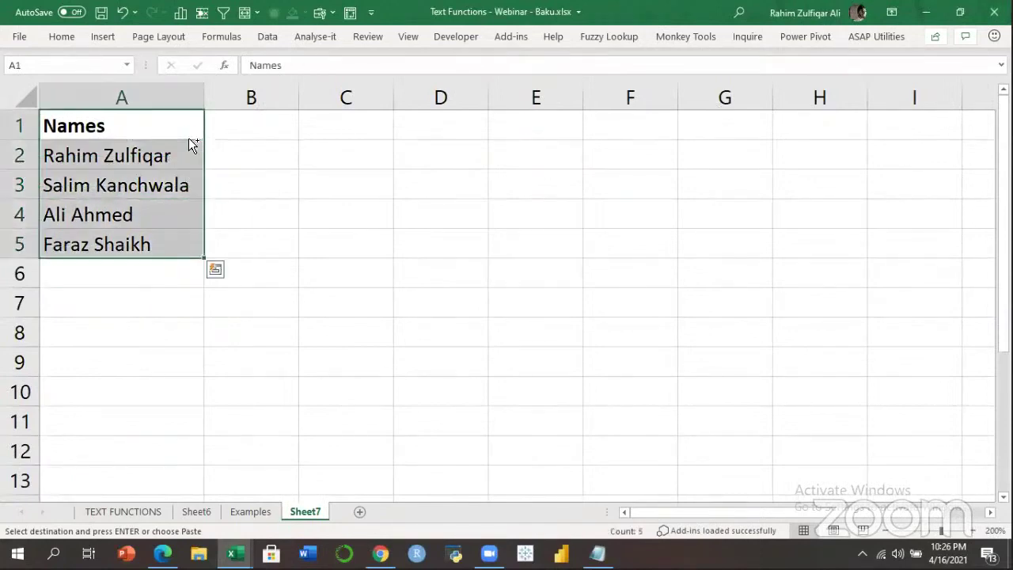
key("ctrl+t")
left_click(557, 350)
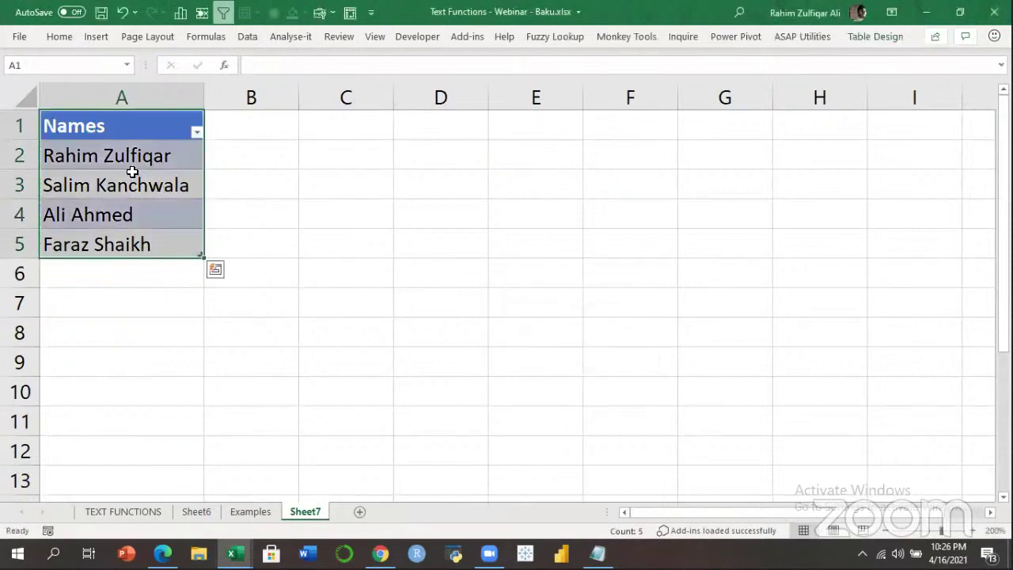
Add the new Names table to the Power Pivot Data Model.
left_click(132, 181)
left_click(735, 37)
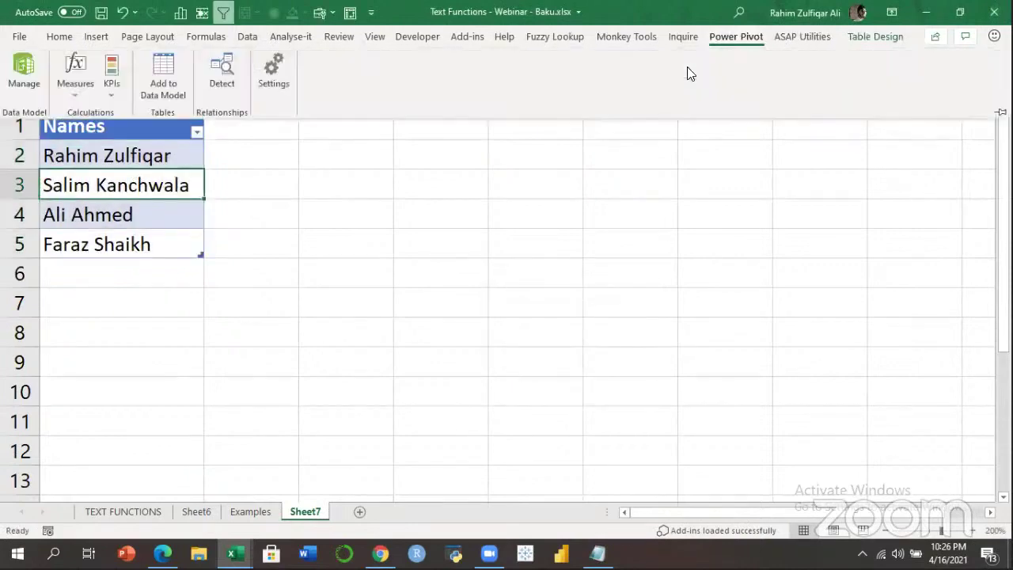
left_click(163, 79)
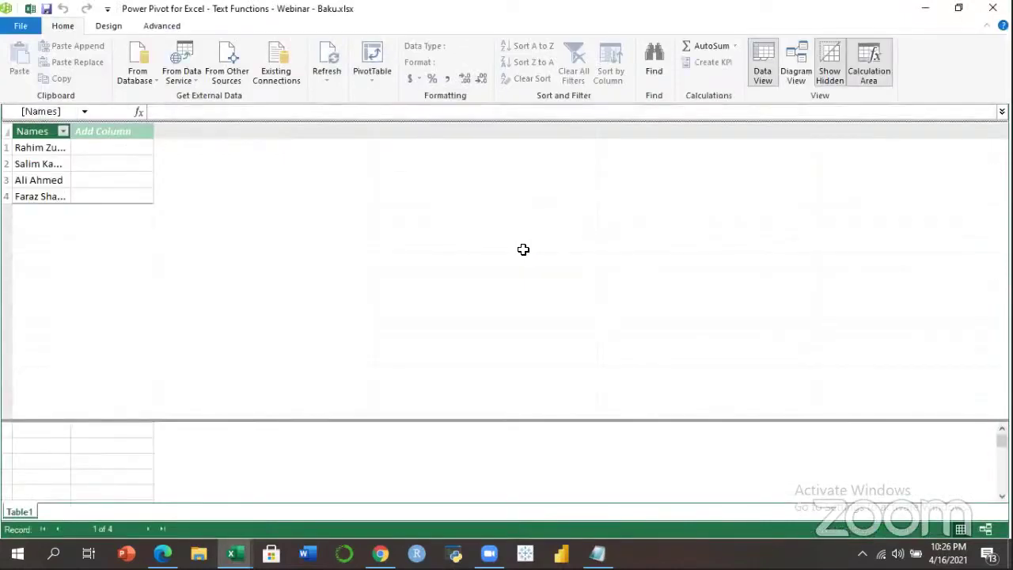
Widen Names and add the calculated column FirstName:=LEFT([Names],FIND(" ",[Names])).
left_click_drag(72, 131, 145, 133)
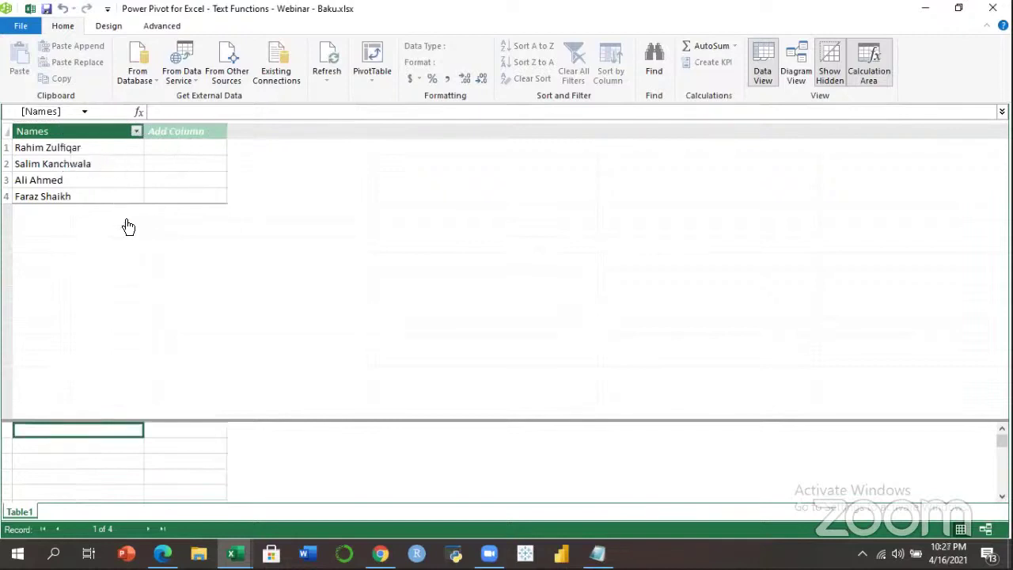
left_click(187, 128)
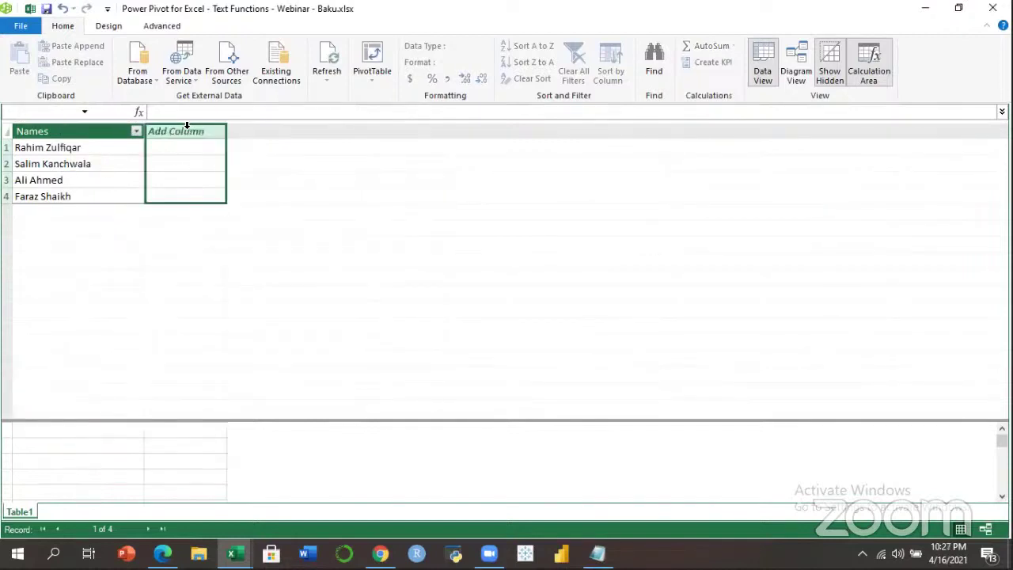
left_click(179, 112)
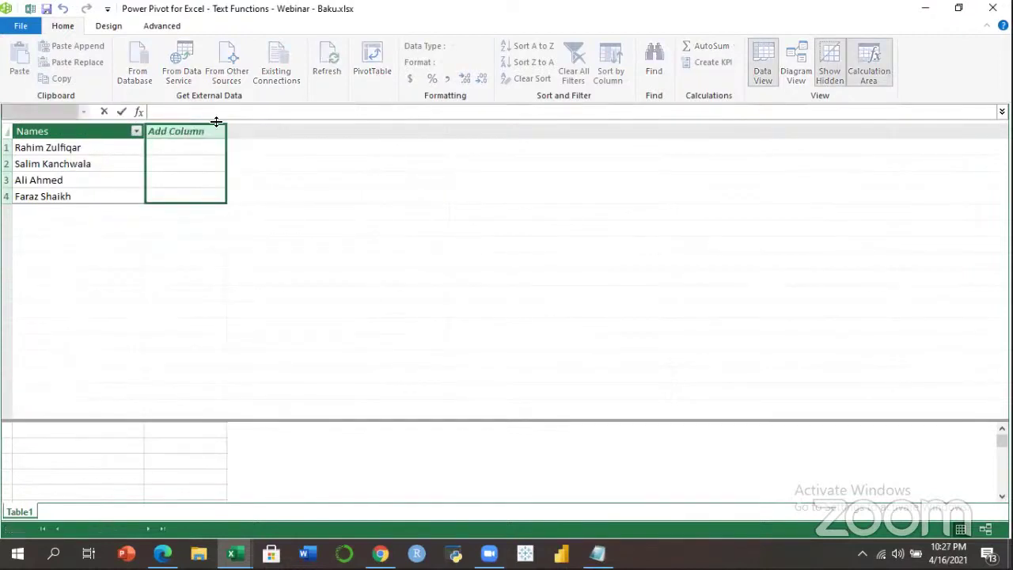
type("FirstName:=")
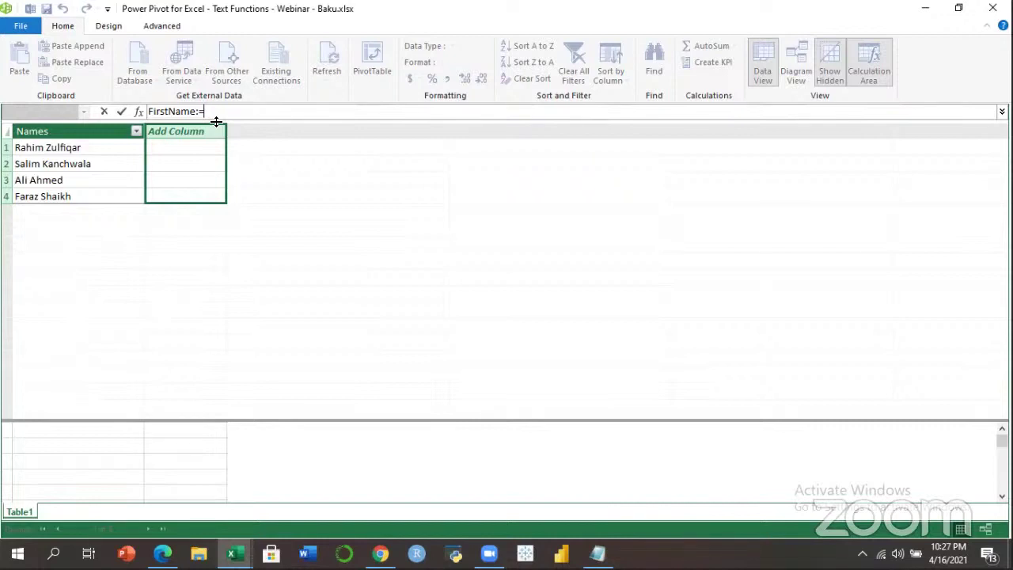
type("LEFT(")
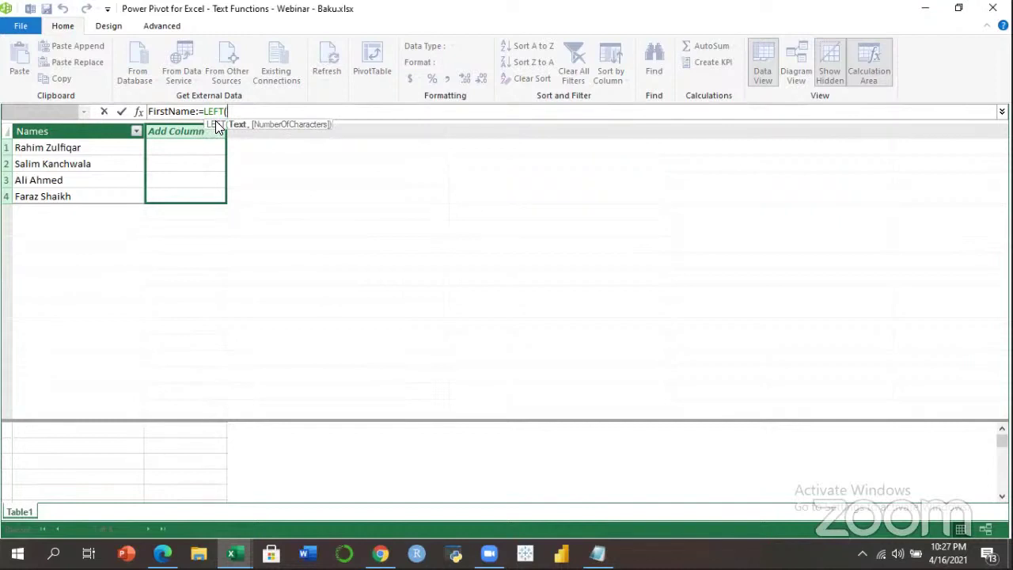
type("[Names],")
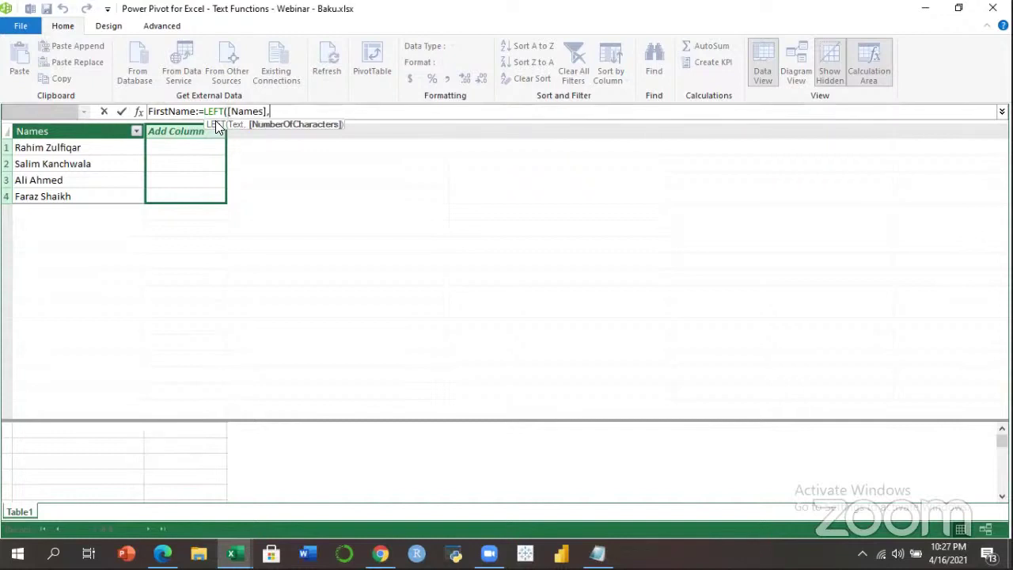
type("FIND(\" \"")
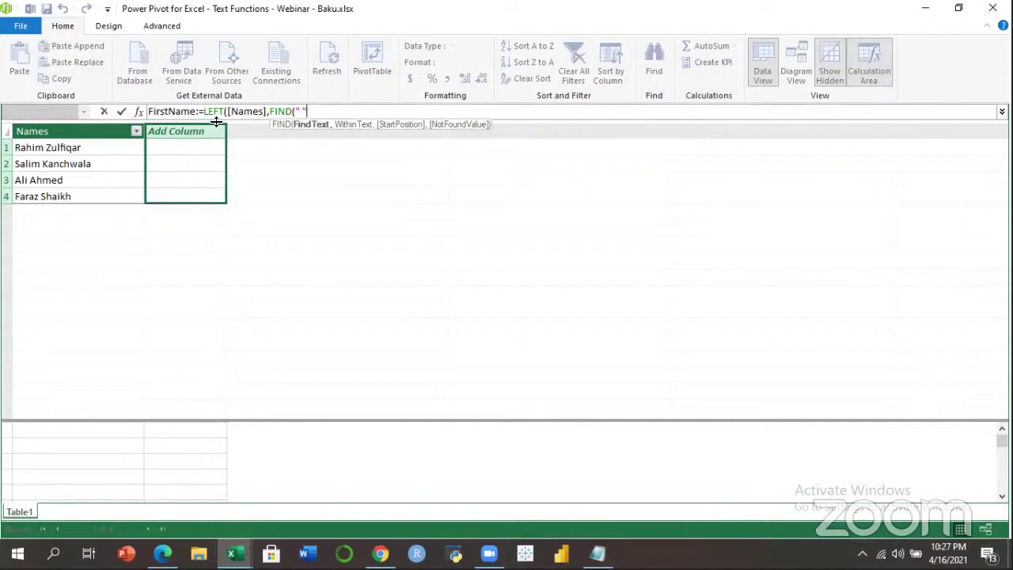
type(",[")
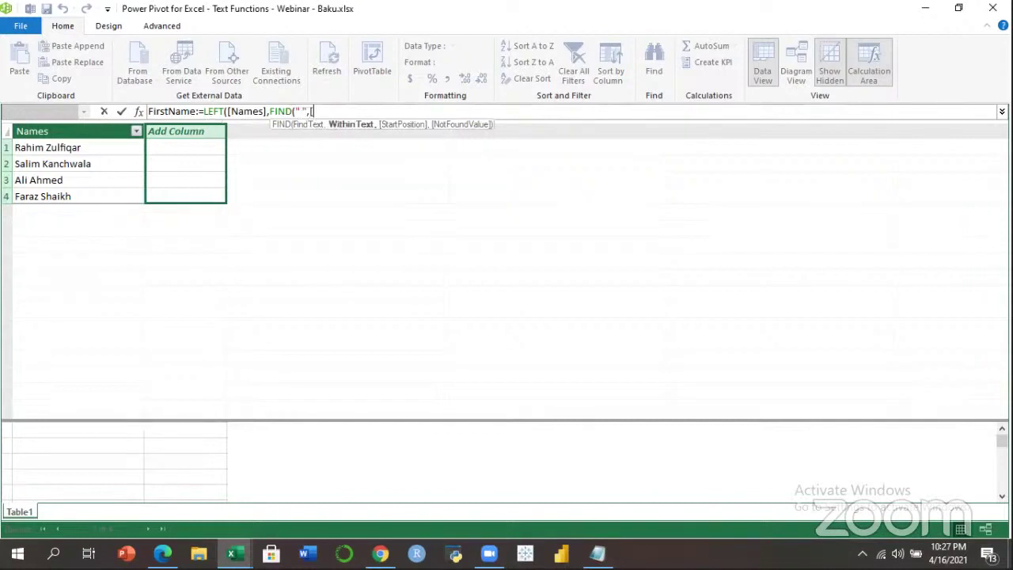
key("Tab")
type("))")
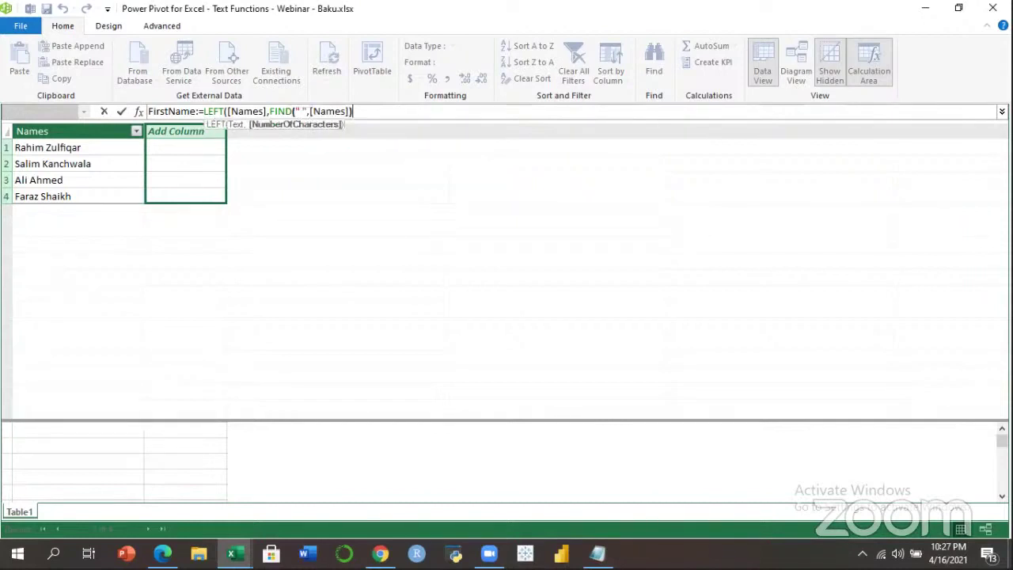
key("Return")
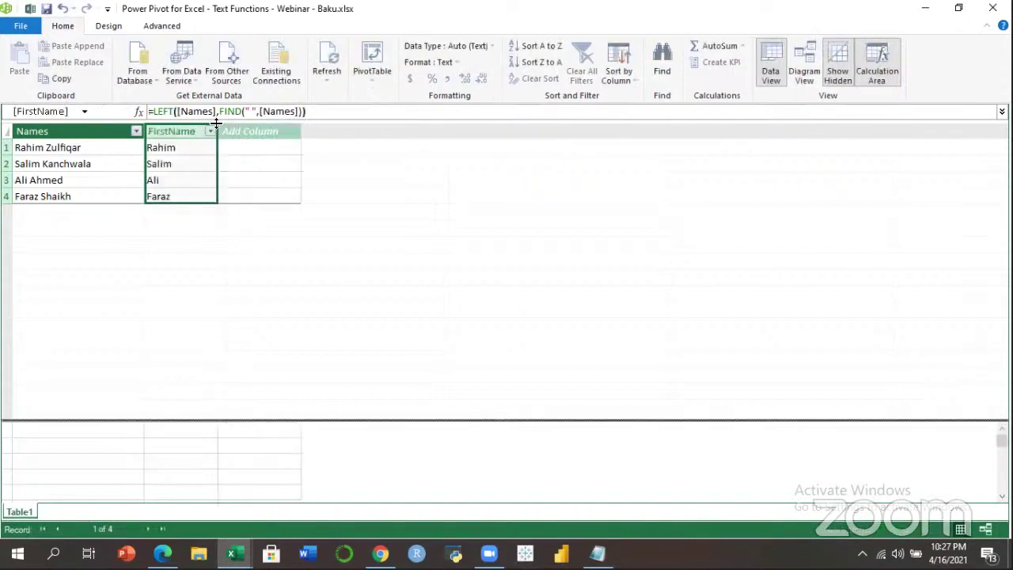
Check the extracted first name on each of the four FirstName rows.
left_click(176, 165)
left_click(167, 180)
left_click(167, 197)
left_click(171, 181)
left_click(172, 167)
left_click(176, 149)
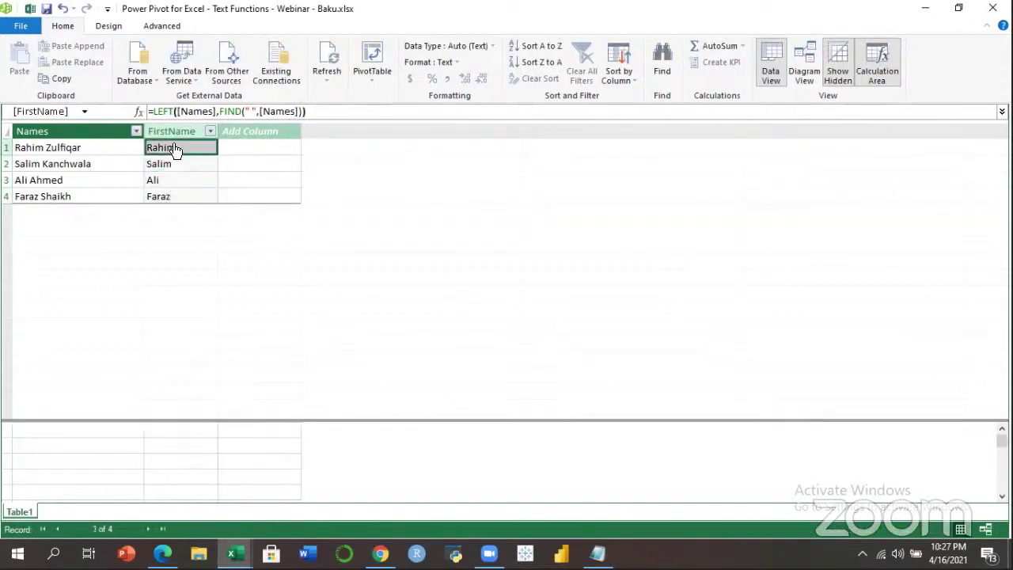
Add the calculated column LastName:=MID([Names],FIND(" ",[Names])+1,99) to Table1.
left_click(242, 131)
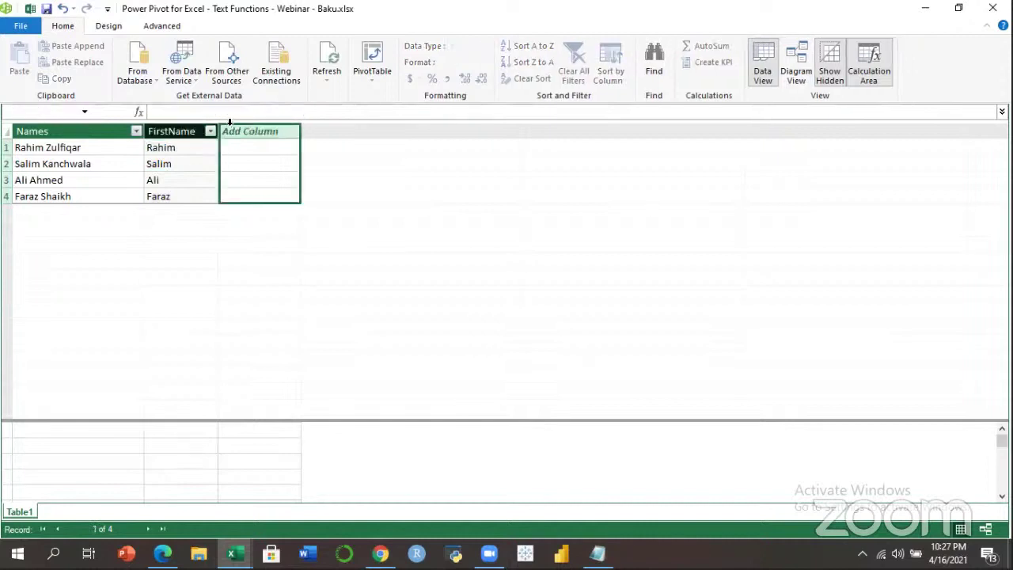
left_click(231, 115)
type("Last")
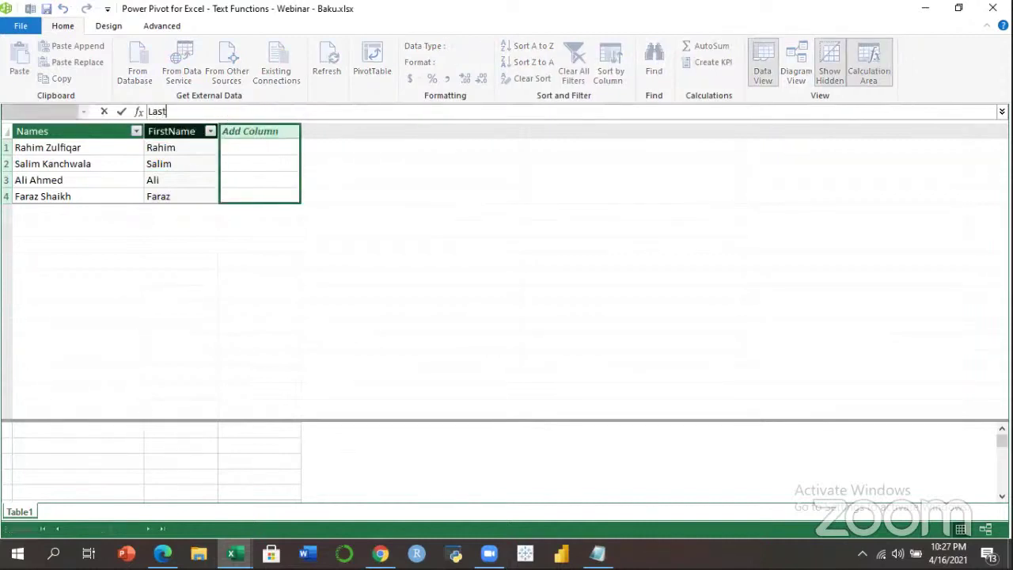
type("Name:=MID(")
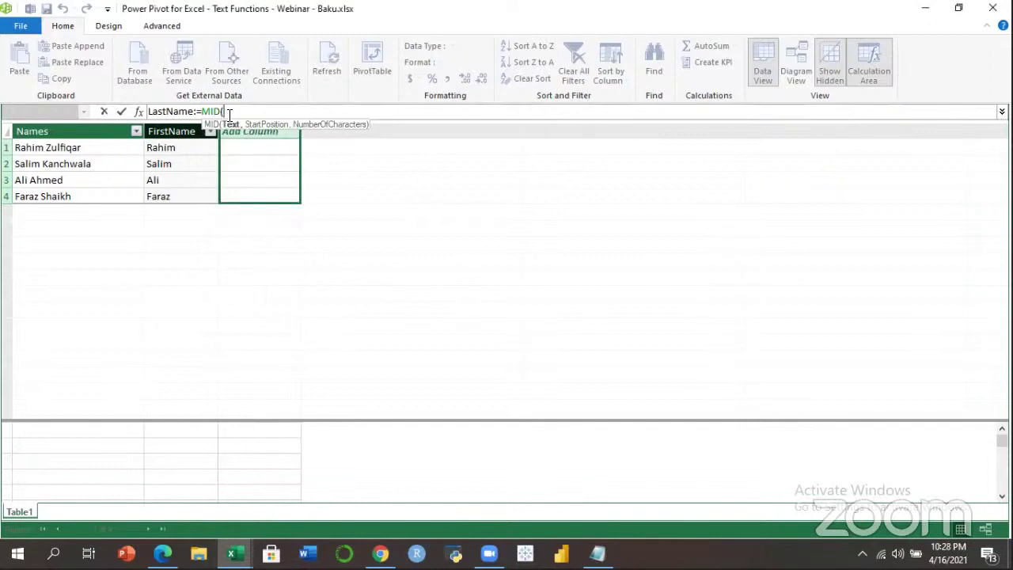
type("[")
key("Down")
key("Tab")
type(",FIND(")
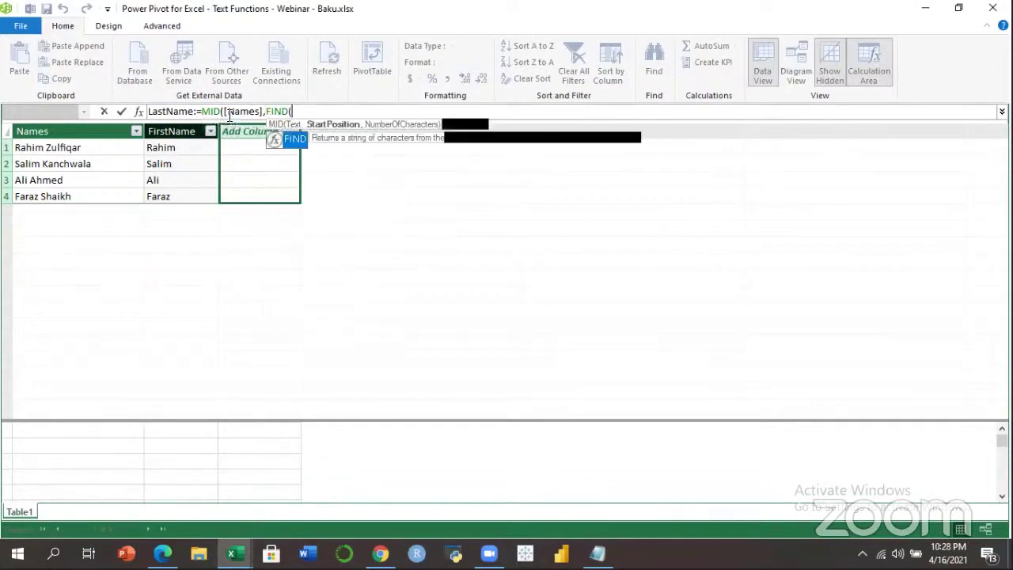
type("\" \",")
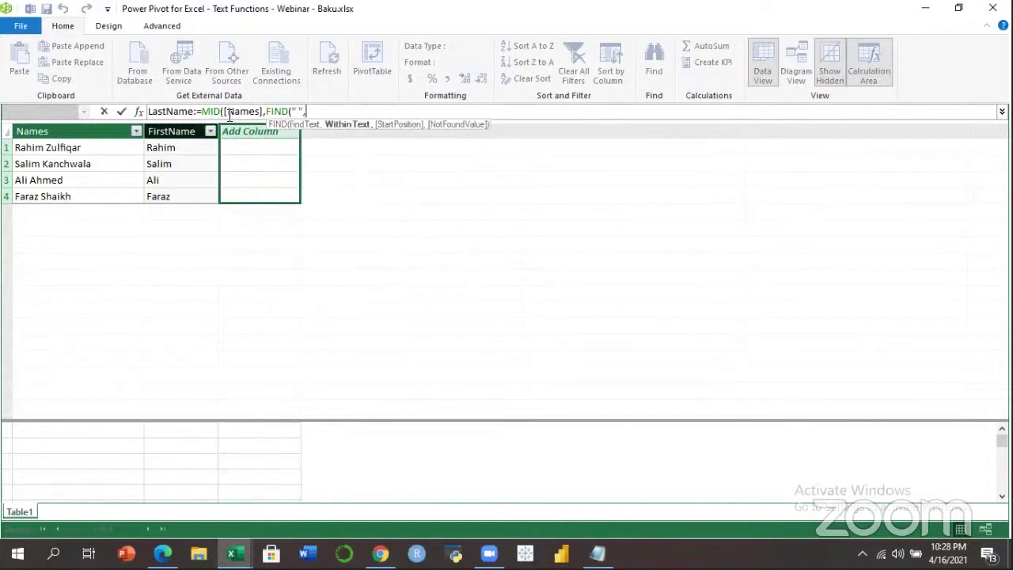
type("[")
key("Down")
key("Tab")
type(")+")
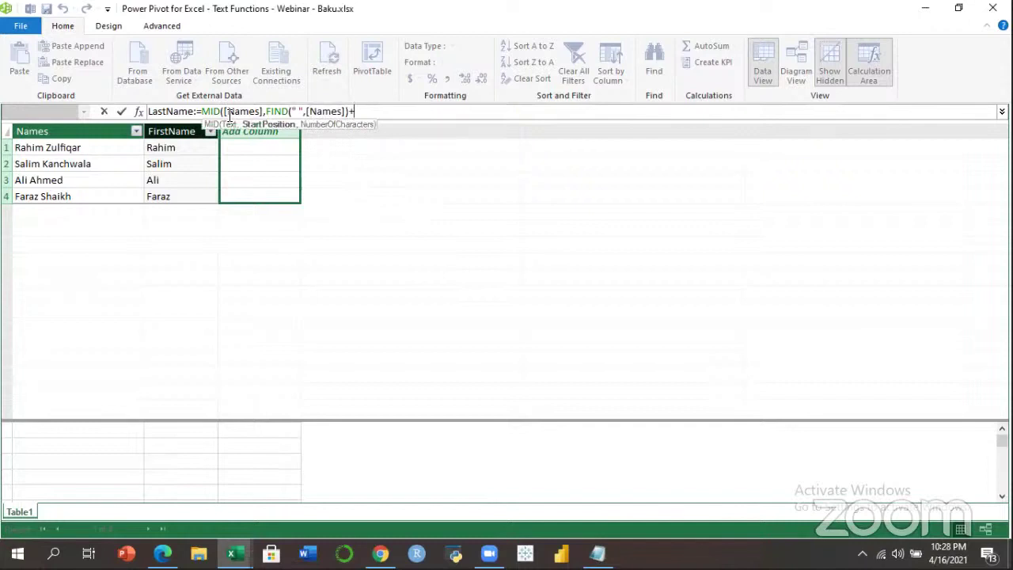
type("1,99)")
key("Return")
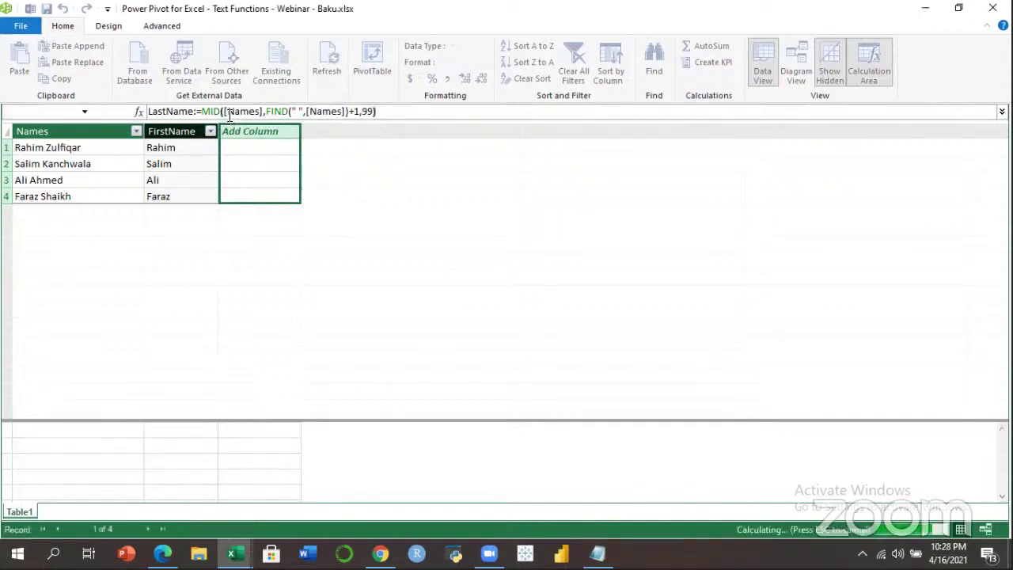
Check the extracted surname on each LastName row.
left_click(255, 168)
left_click(249, 181)
left_click(249, 196)
left_click(249, 182)
left_click(249, 166)
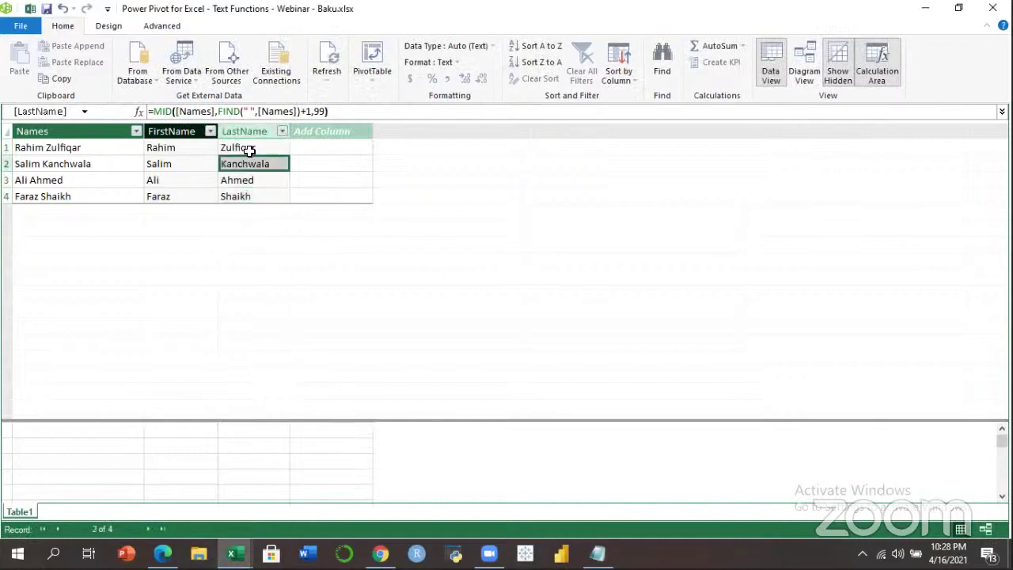
left_click(277, 152)
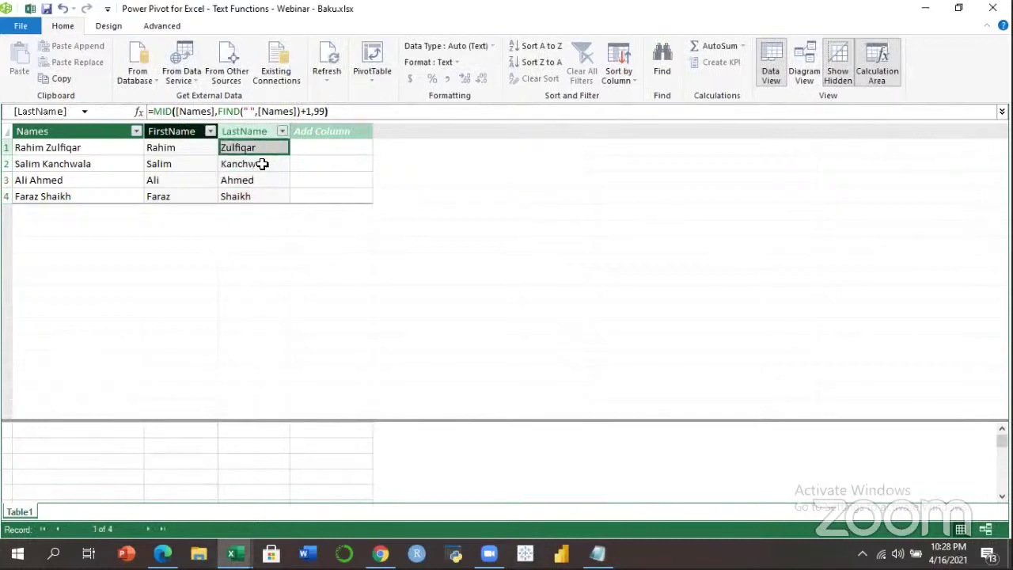
left_click(262, 164)
left_click(260, 180)
Review the LastName formula's FIND part in the formula bar without changing it.
left_click(332, 111)
left_click_drag(369, 111, 120, 111)
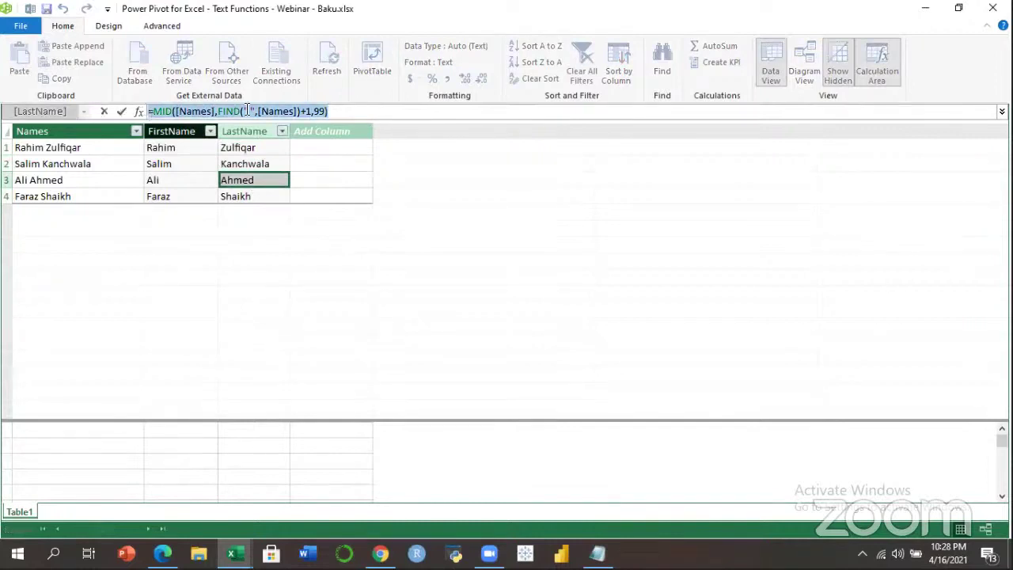
left_click(293, 111)
left_click(353, 111)
left_click(277, 112)
left_click(338, 112)
left_click(269, 150)
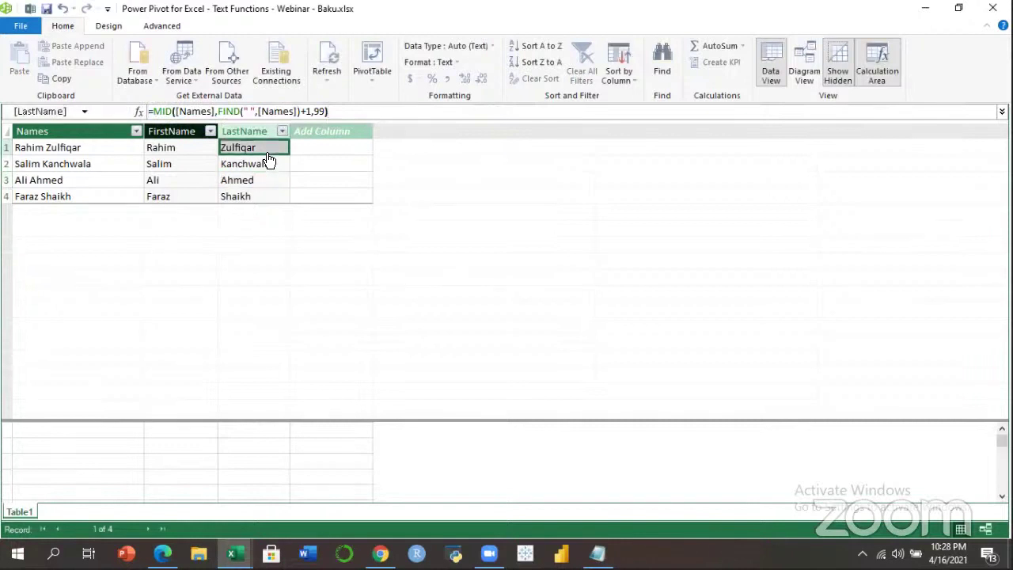
Minimize Power Pivot, select the first Names entry on Sheet7, and switch to Chrome.
left_click(926, 8)
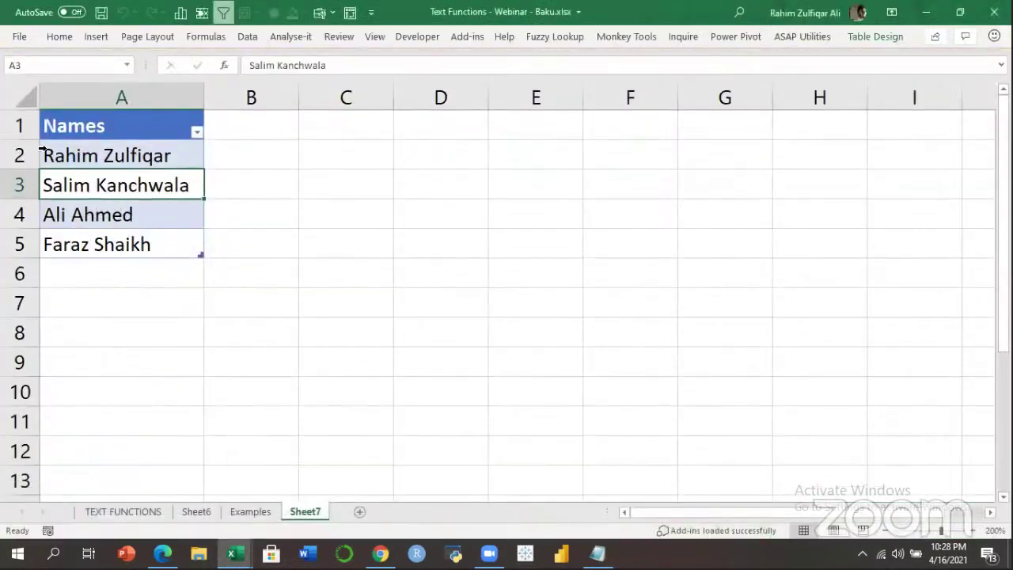
left_click(106, 156)
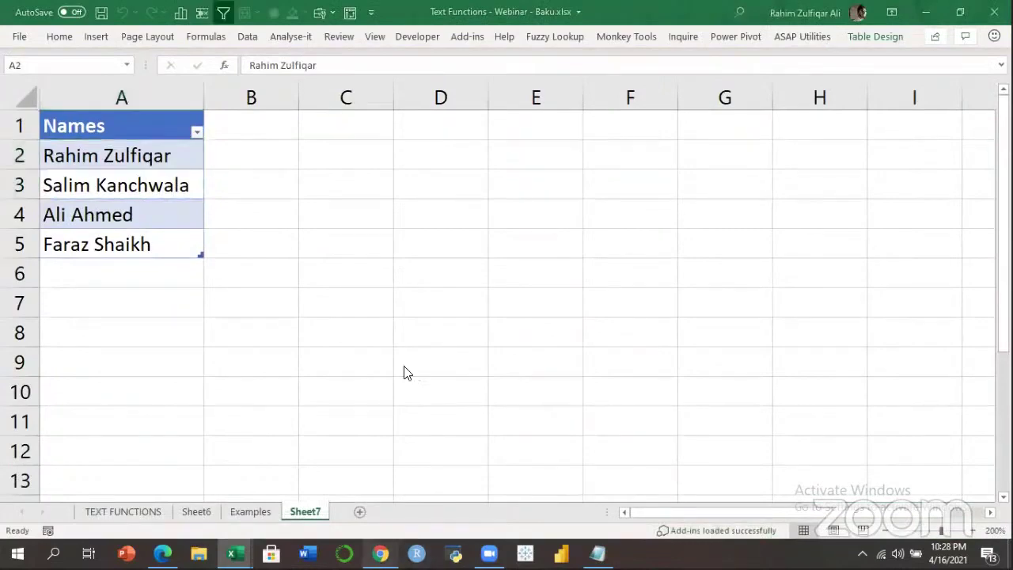
key("alt+Tab")
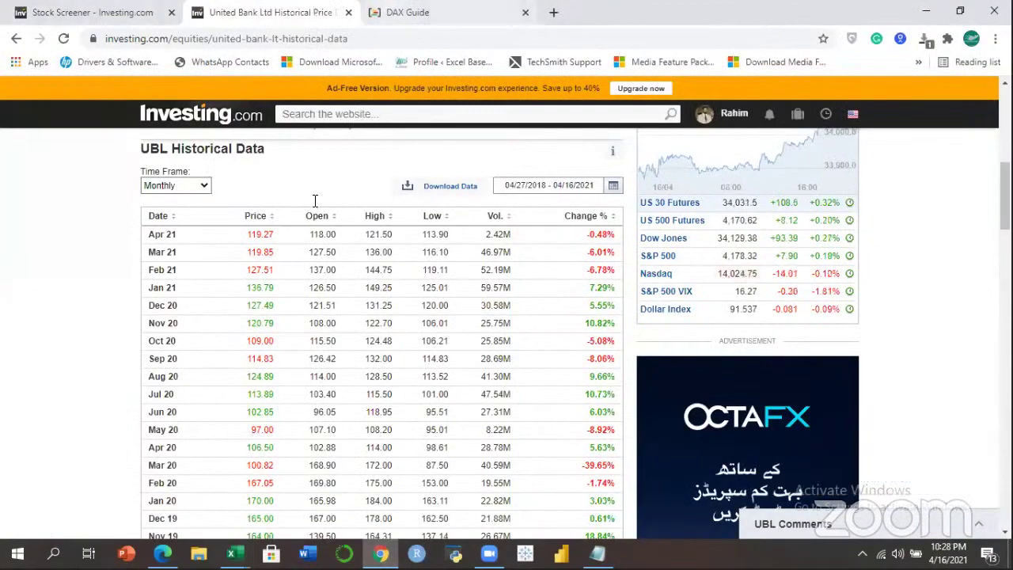
Browse the DAX Guide Text functions reference list.
key("ctrl+Tab")
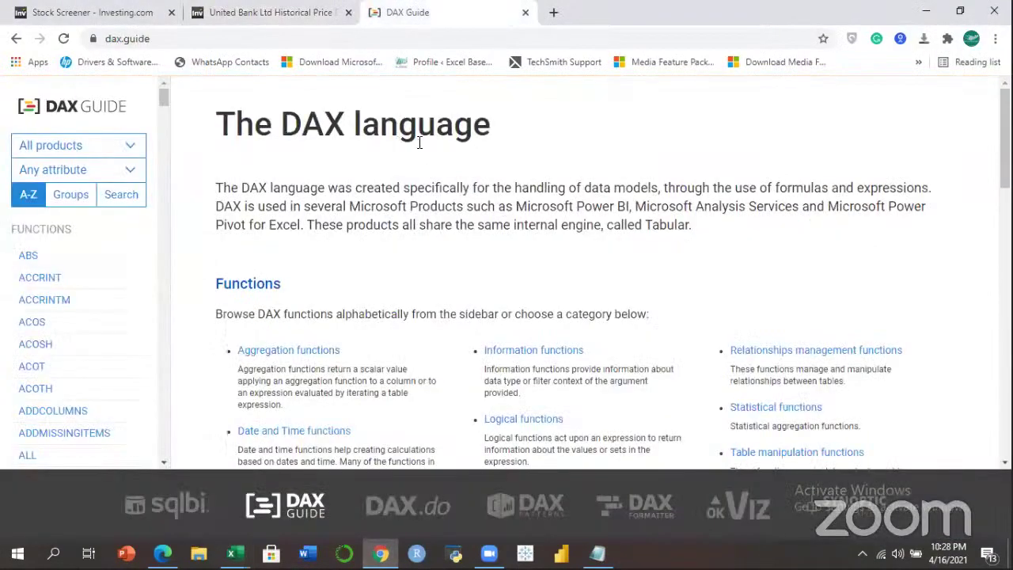
left_click(495, 169)
scroll(495, 169, "down", 2)
scroll(613, 267, "down", 1)
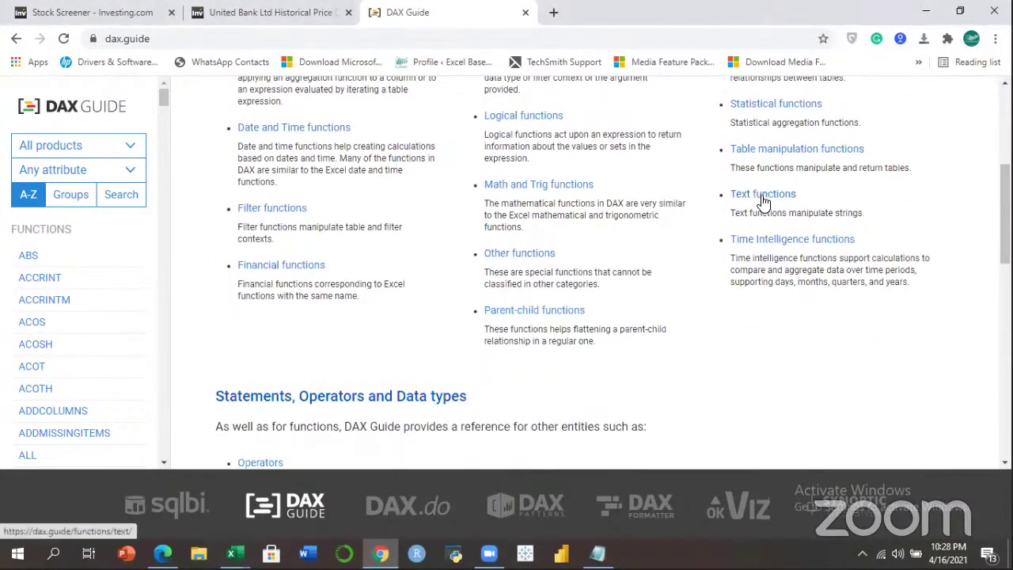
left_click(762, 195)
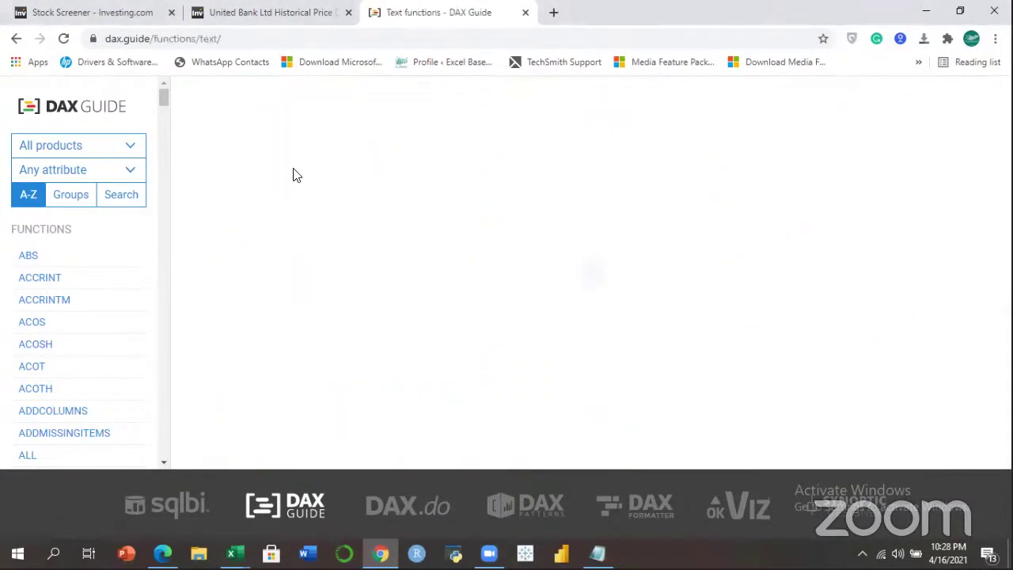
left_click(250, 33)
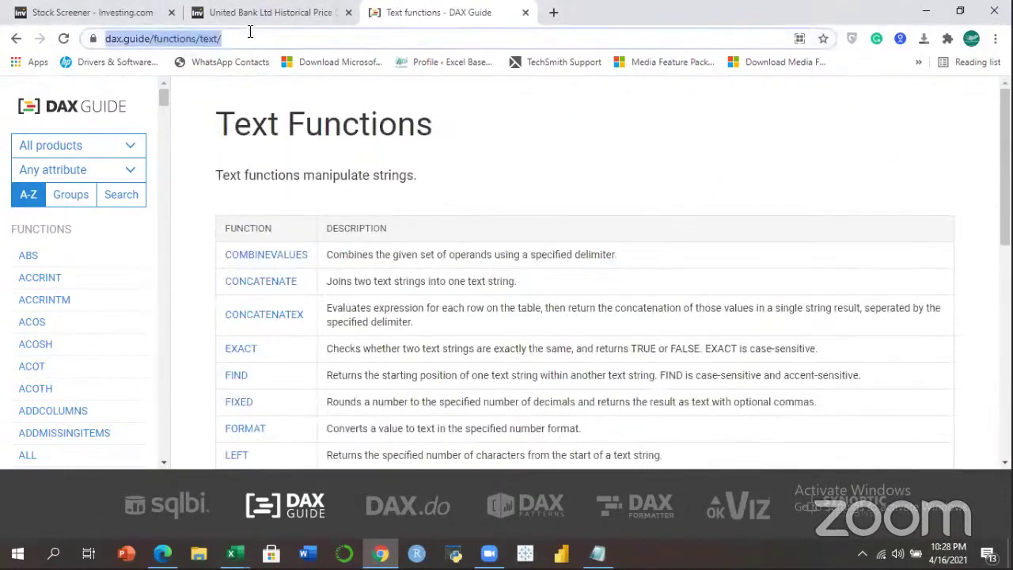
left_click(338, 14)
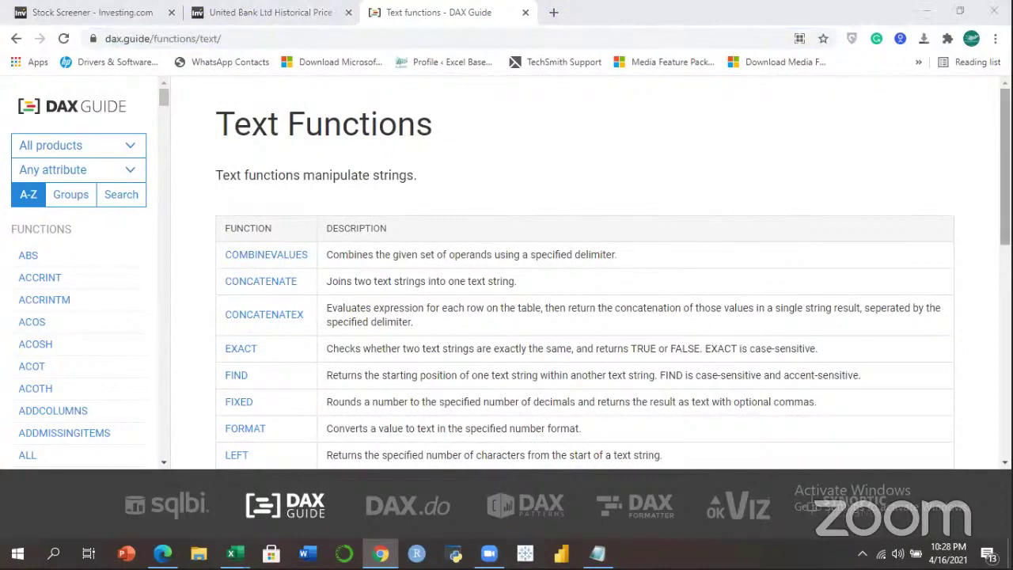
scroll(584, 273, "down", 4)
scroll(522, 261, "down", 1)
scroll(523, 261, "up", 1)
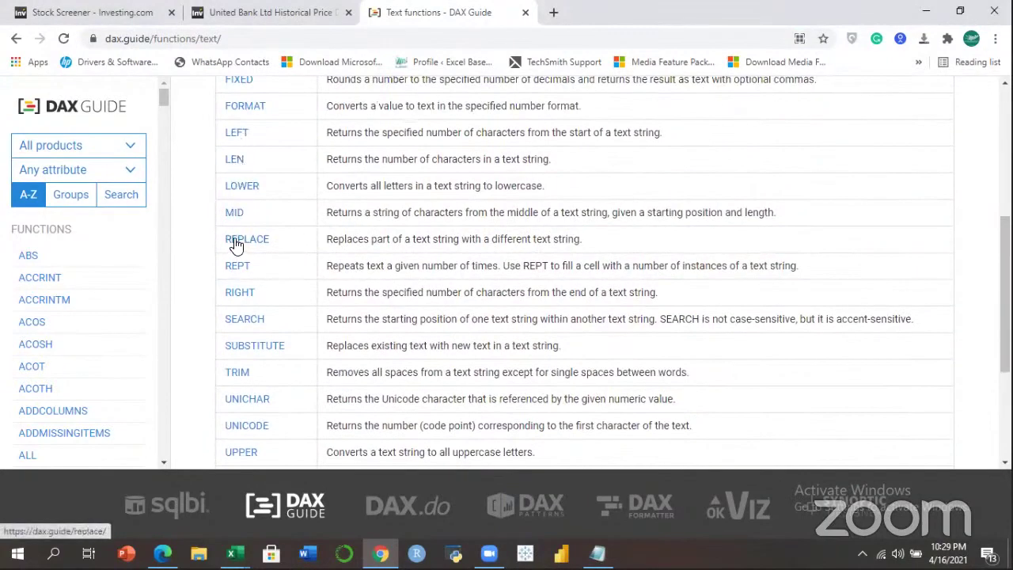
Read through the SEARCH function page's examples and results.
left_click(245, 320)
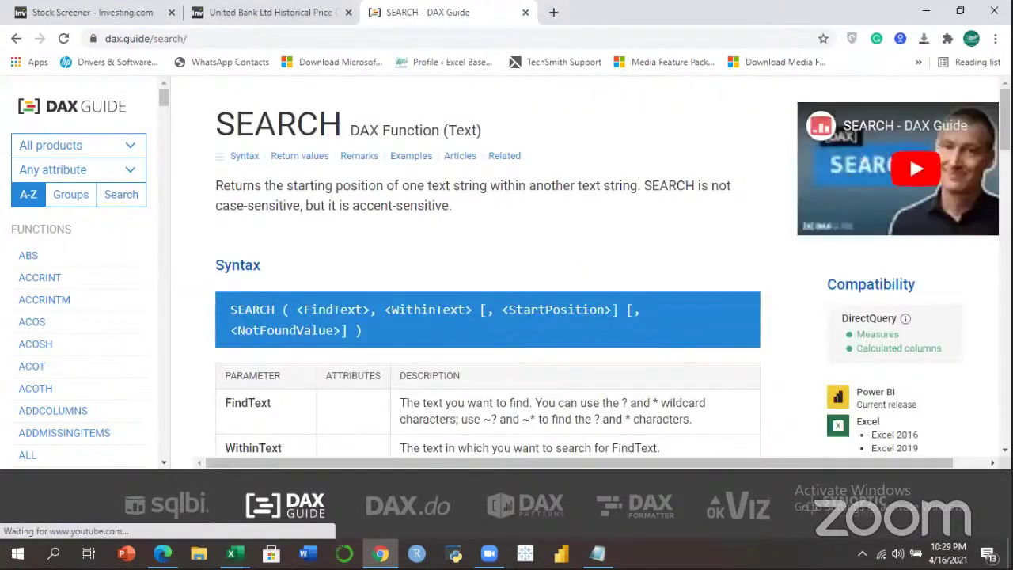
scroll(488, 269, "down", 3)
scroll(487, 269, "down", 8)
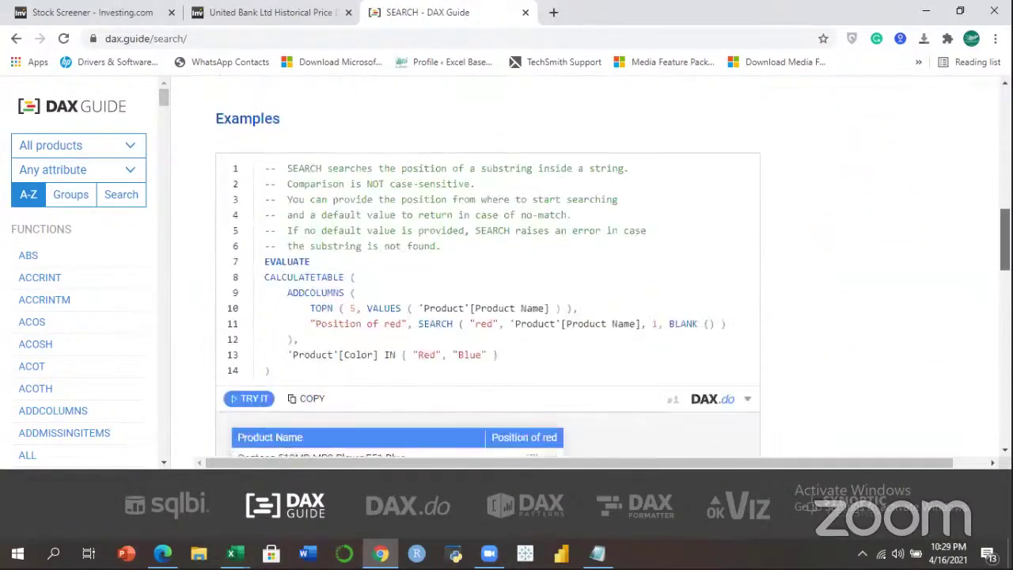
scroll(488, 269, "down", 1)
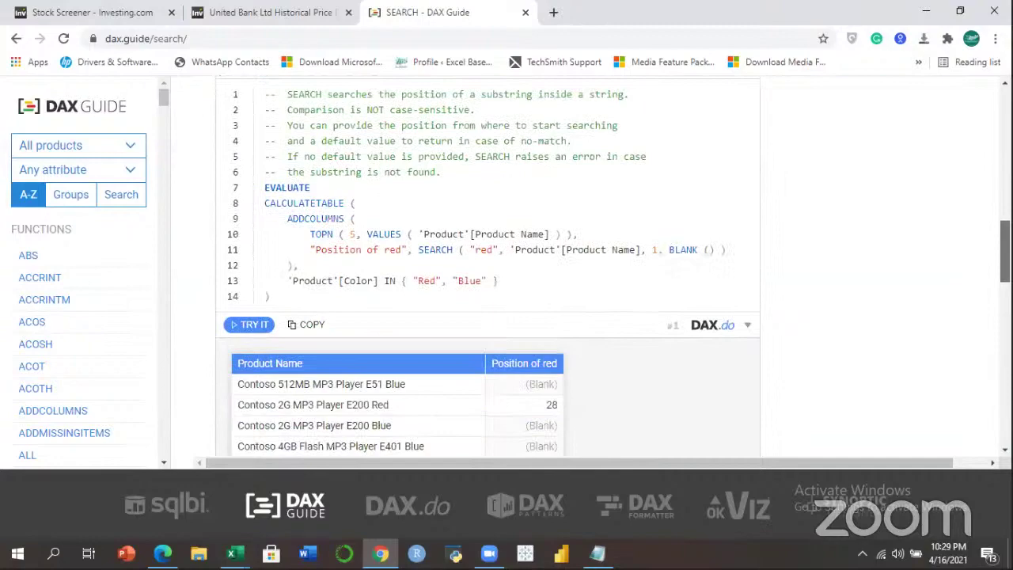
scroll(488, 269, "down", 4)
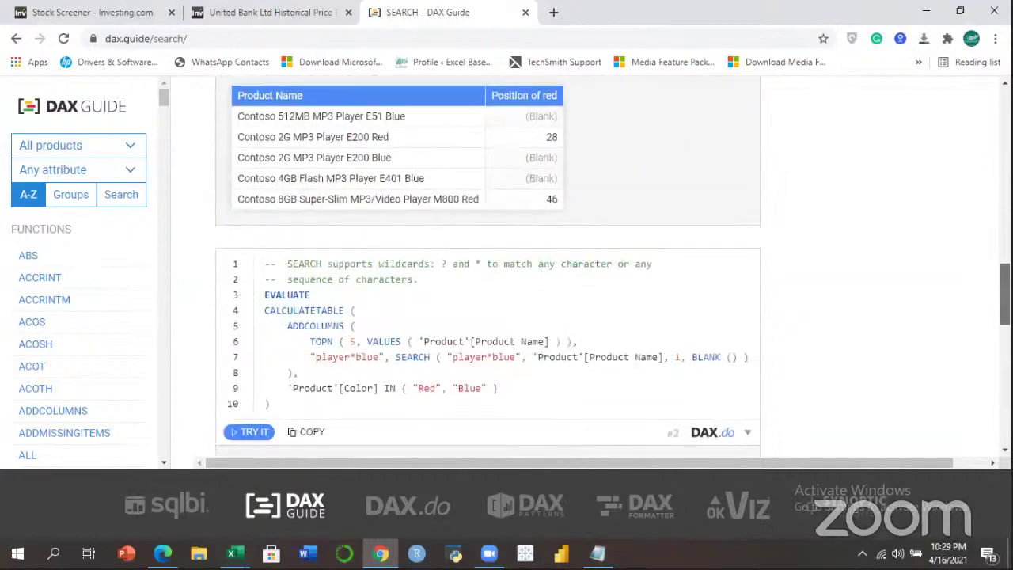
scroll(487, 269, "up", 12)
Load dax.do in the United Bank tab.
left_click(269, 12)
left_click(262, 37)
type("dax.do")
key("Return")
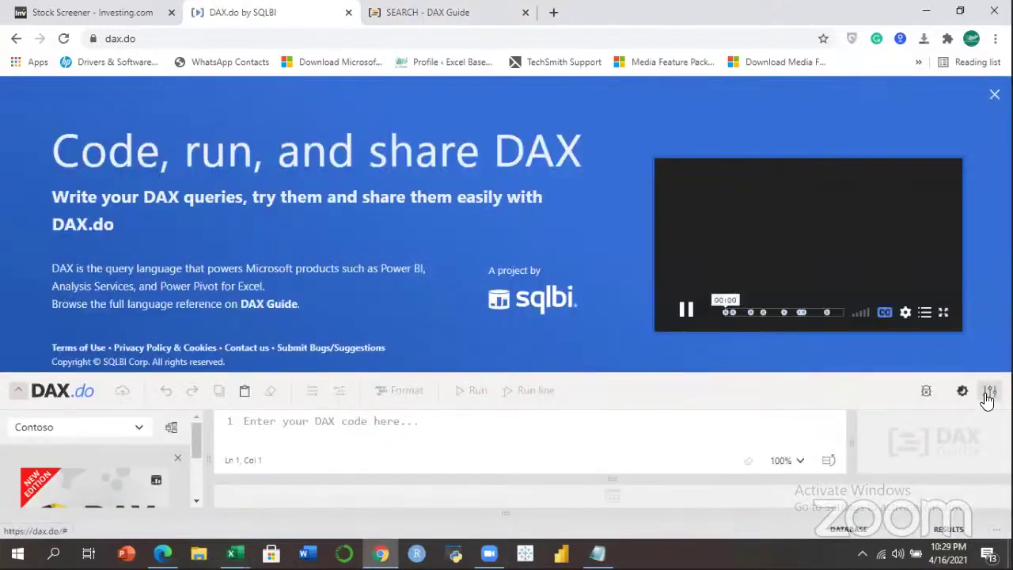
Toggle DAX.do's options panel and expand the Product, Customer and Currency tables.
left_click(990, 393)
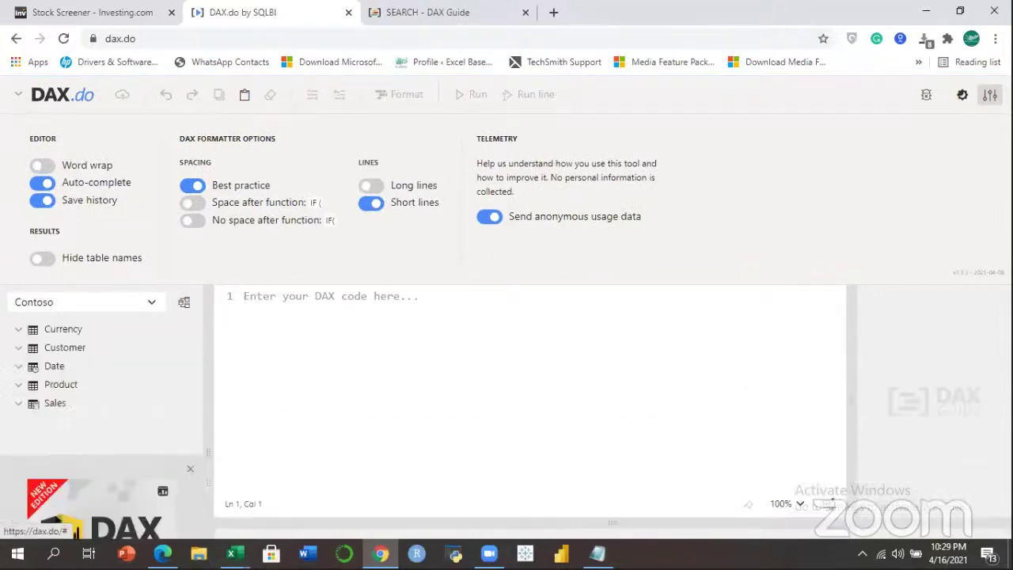
left_click(989, 94)
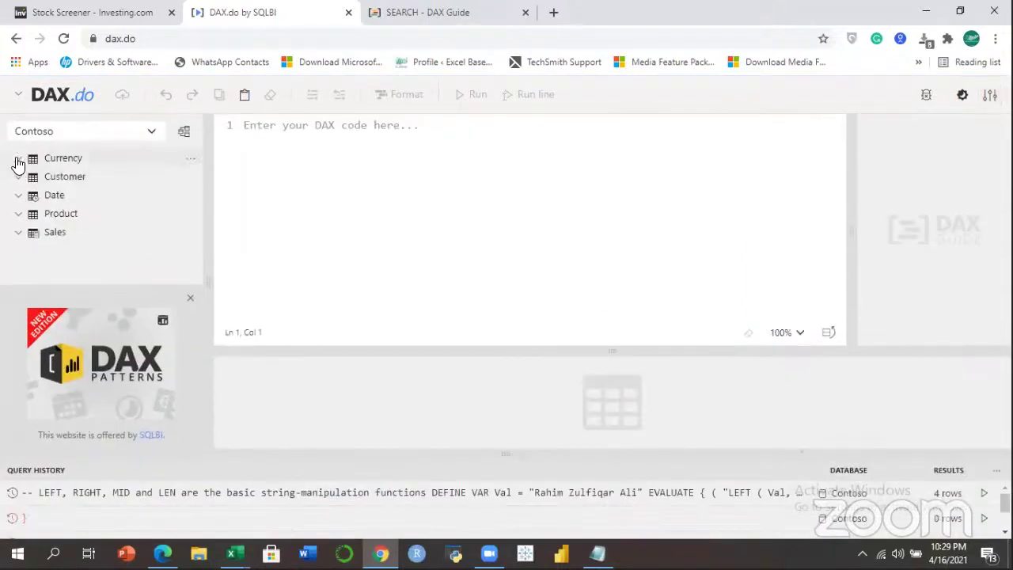
left_click(18, 214)
left_click(18, 177)
left_click(18, 158)
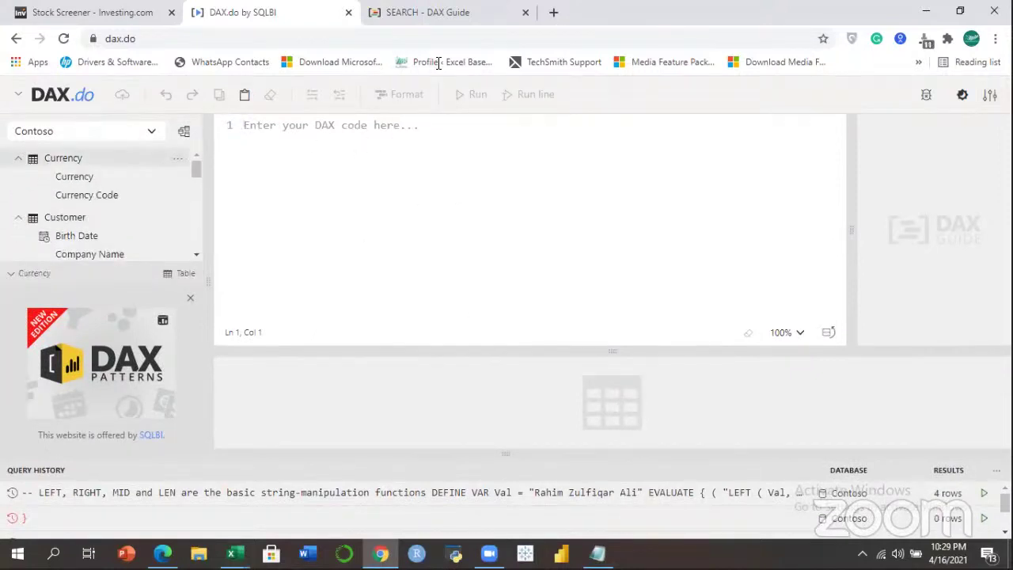
Scroll through the DAX Guide SEARCH reference again.
left_click(436, 13)
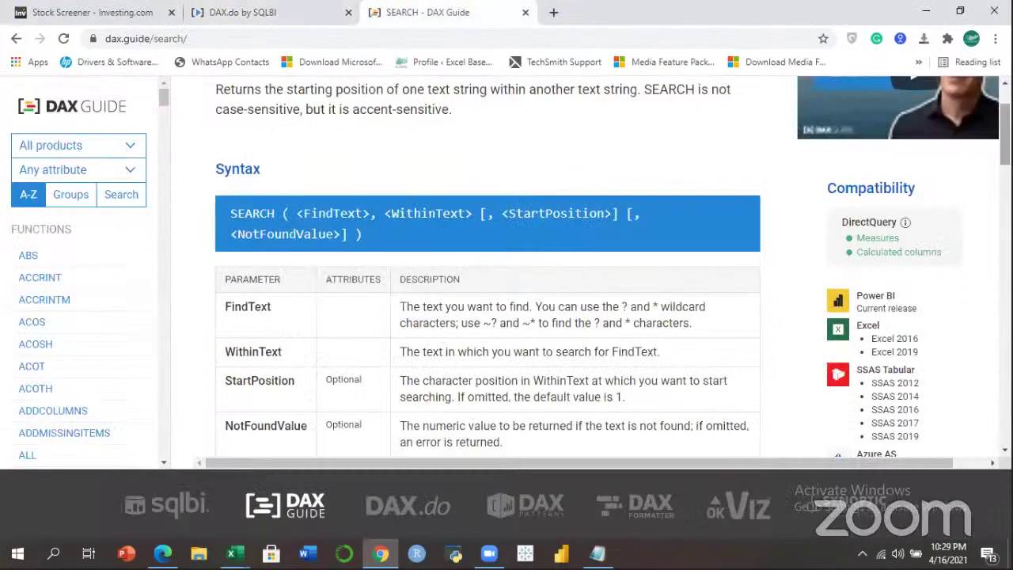
scroll(440, 340, "down", 3)
scroll(487, 269, "down", 10)
scroll(870, 101, "up", 13)
scroll(871, 101, "up", 3)
Return to the DAX.do editor, then bring the Power Pivot Table1 window forward.
left_click(323, 15)
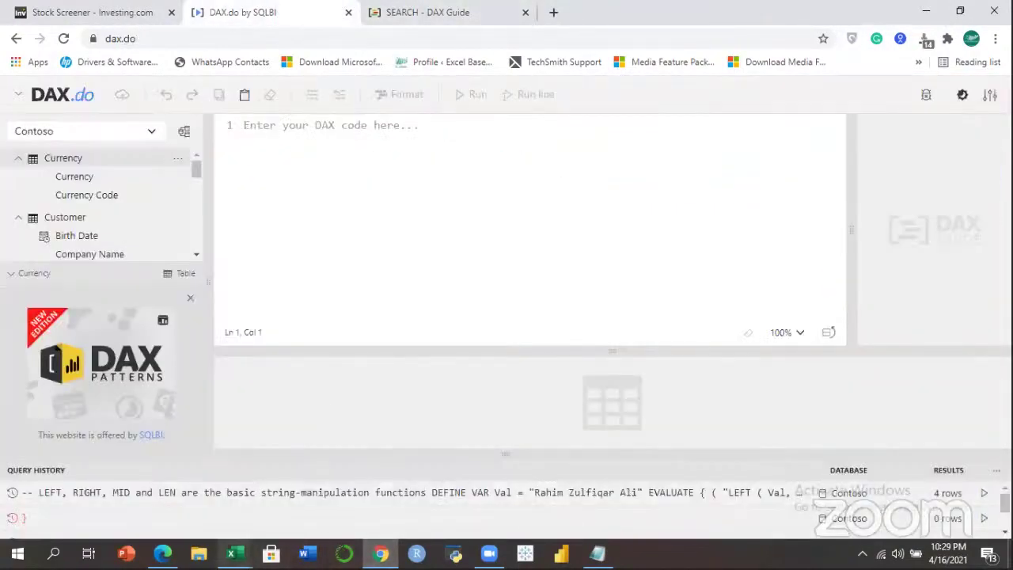
mouse_move(231, 553)
left_click(346, 491)
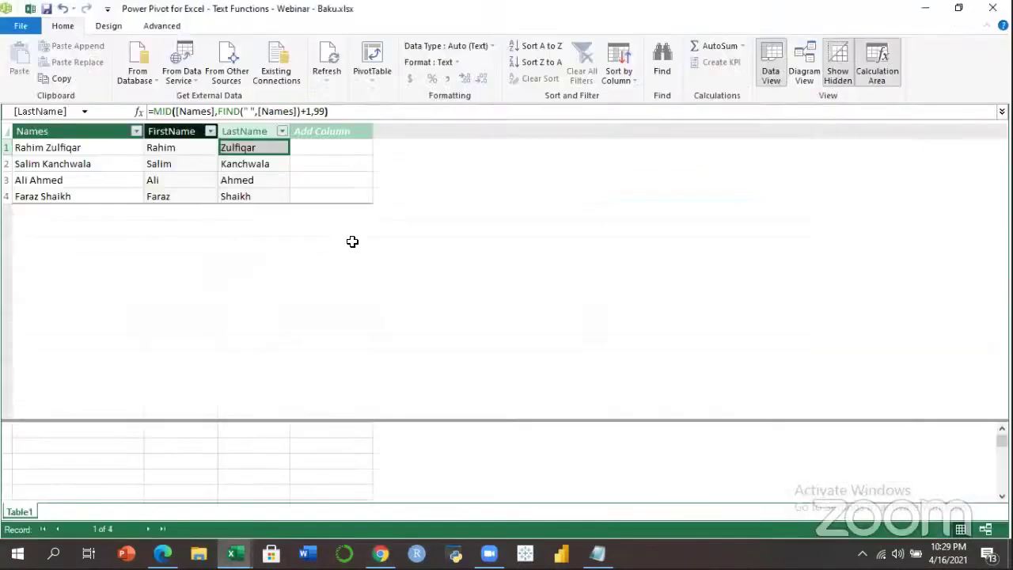
Inspect the LastName MID results and the FirstName LEFT formula in Table1.
left_click(240, 164)
left_click(242, 196)
left_click(247, 180)
left_click(246, 164)
left_click(239, 148)
left_click(186, 150)
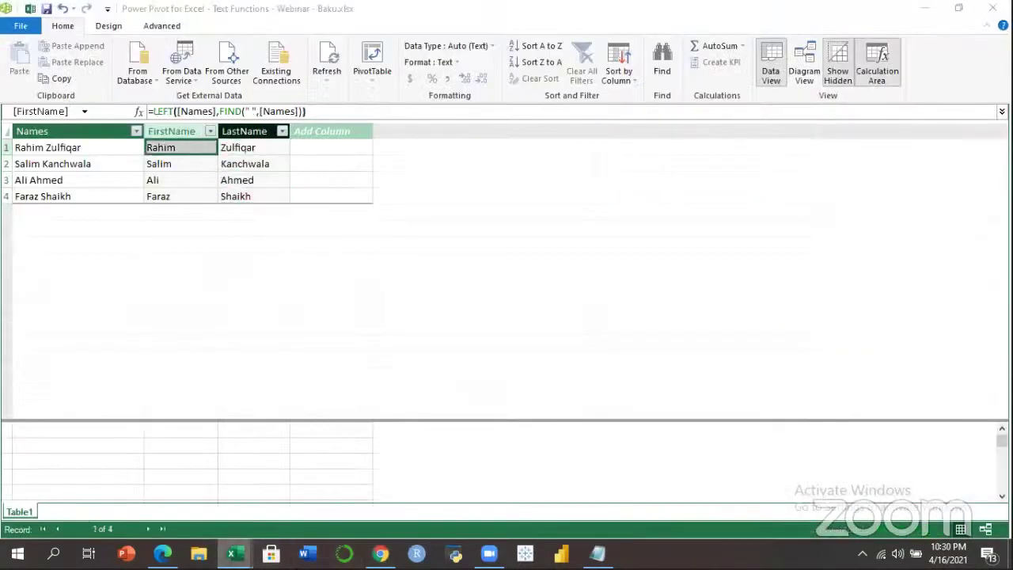
Return to the Baku workbook's TEXT FUNCTIONS sheet and jump to its top.
mouse_move(232, 553)
left_click(146, 510)
left_click(154, 512)
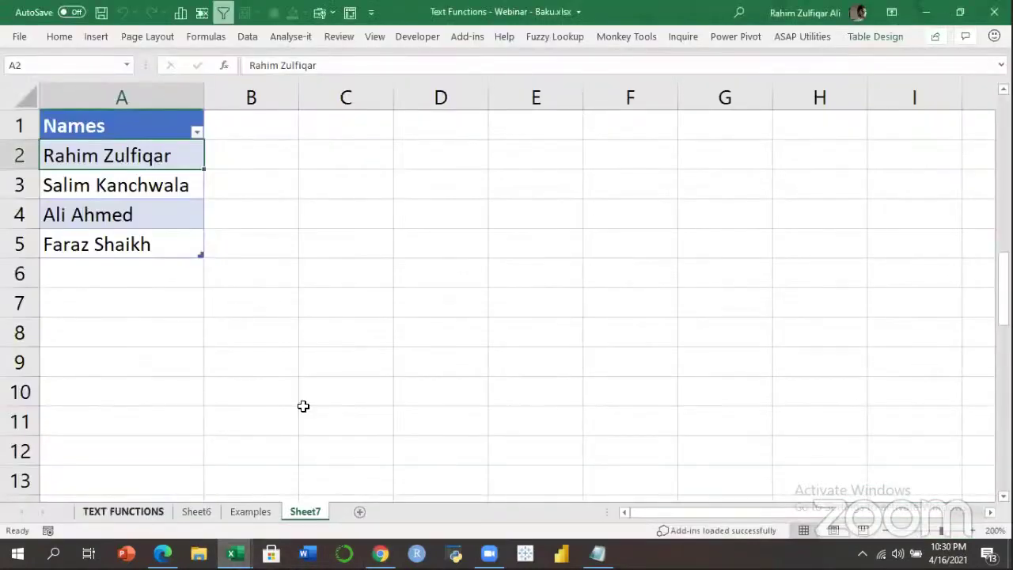
key("Down")
key("Down")
key("Down")
key("ctrl+Home")
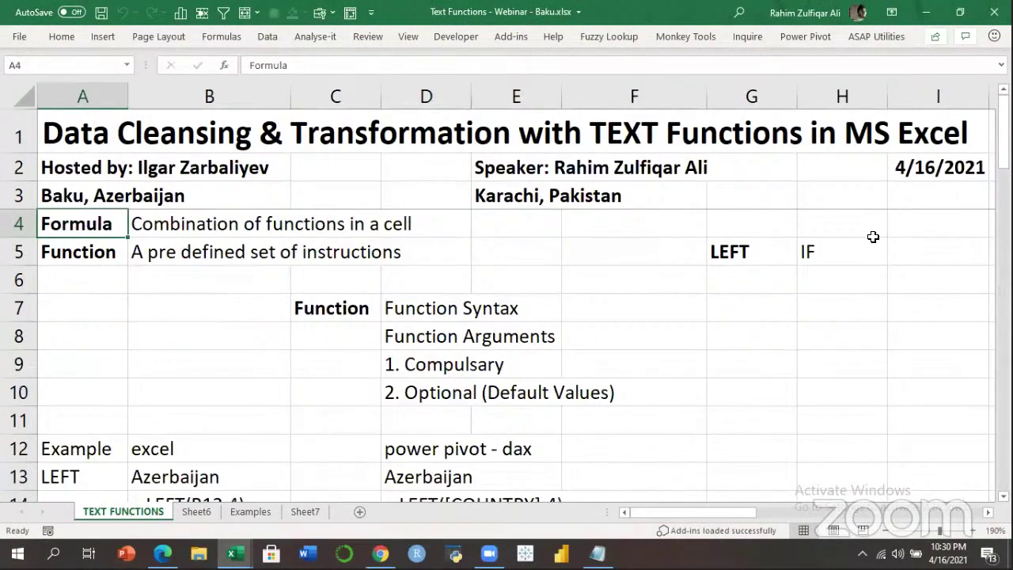
Look over the Function Arguments and Function Syntax cells D8 and D7, then go to YouTube.
key("ctrl+n")
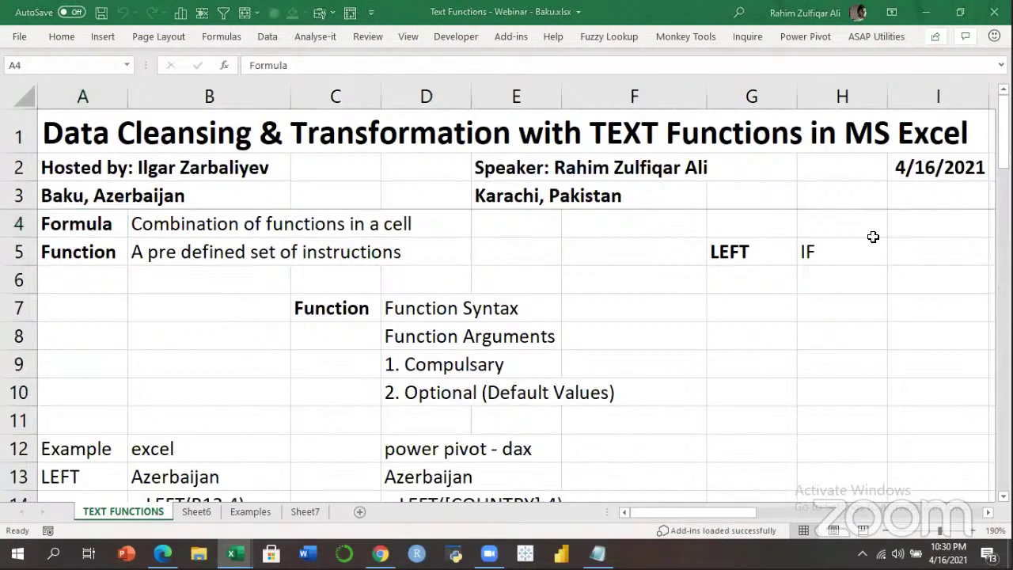
left_click(505, 326)
left_click(439, 314)
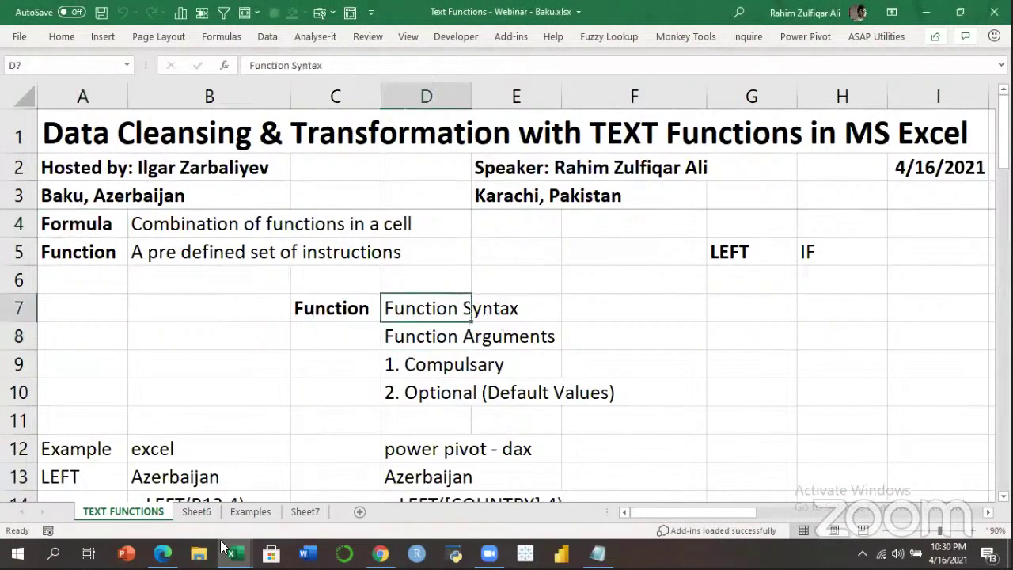
key("alt+Tab")
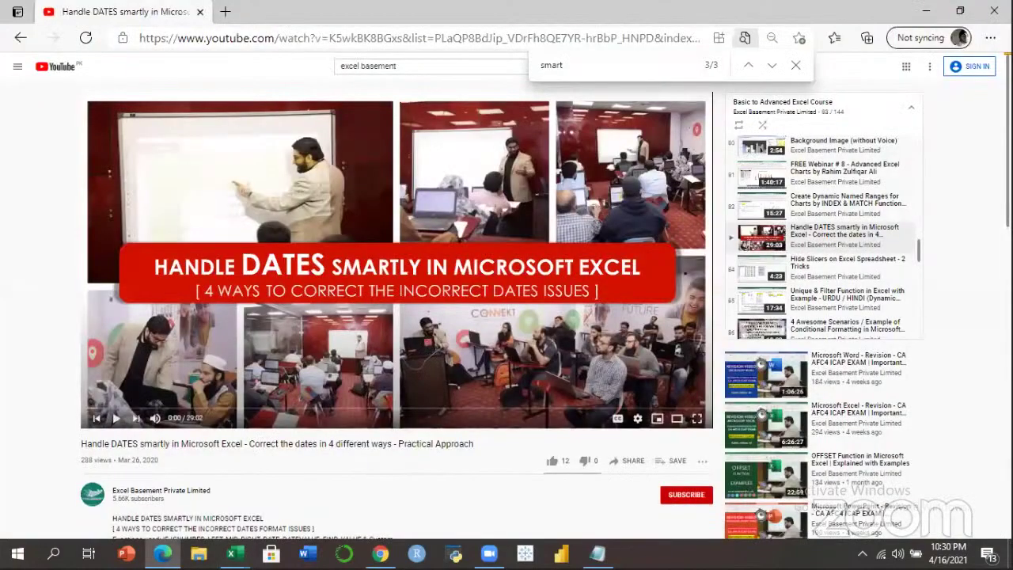
Open the Excel Basement Private Limited channel, scroll its playlists, then bring the webinar workbook forward.
scroll(150, 273, "down", 3)
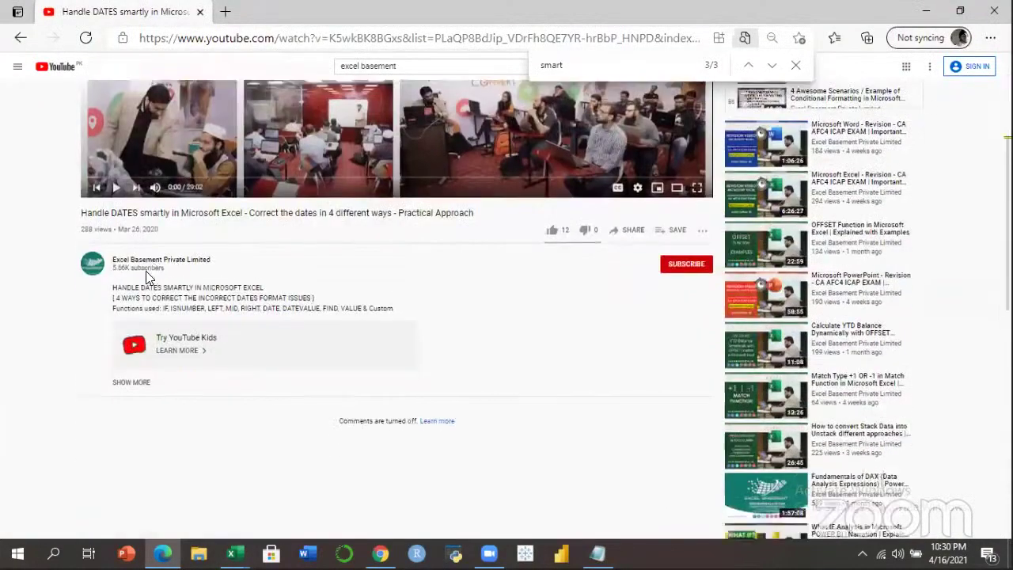
left_click(215, 263)
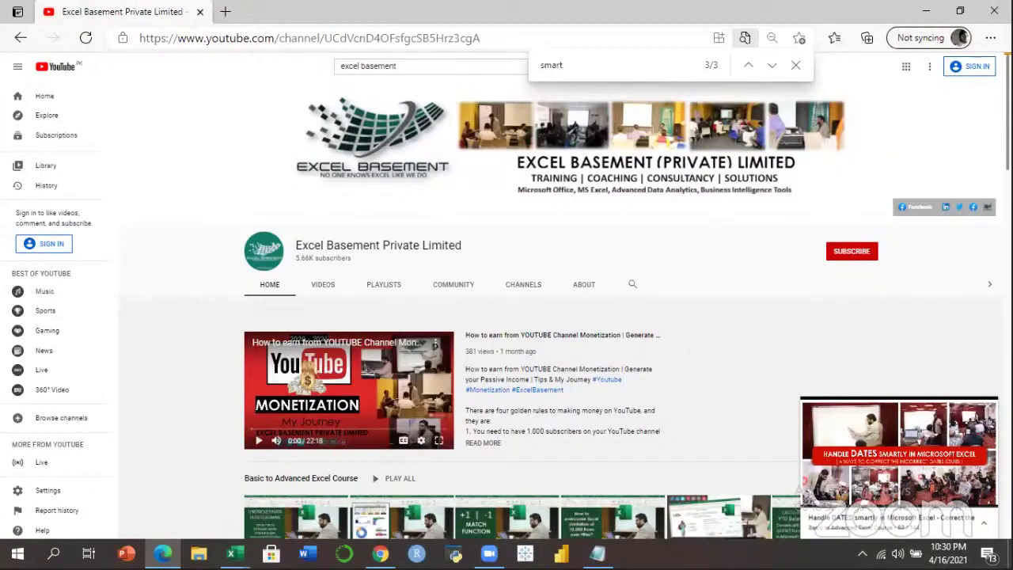
scroll(565, 301, "down", 4)
scroll(565, 309, "down", 10)
scroll(564, 309, "down", 5)
scroll(564, 309, "up", 9)
scroll(564, 309, "up", 12)
left_click(231, 552)
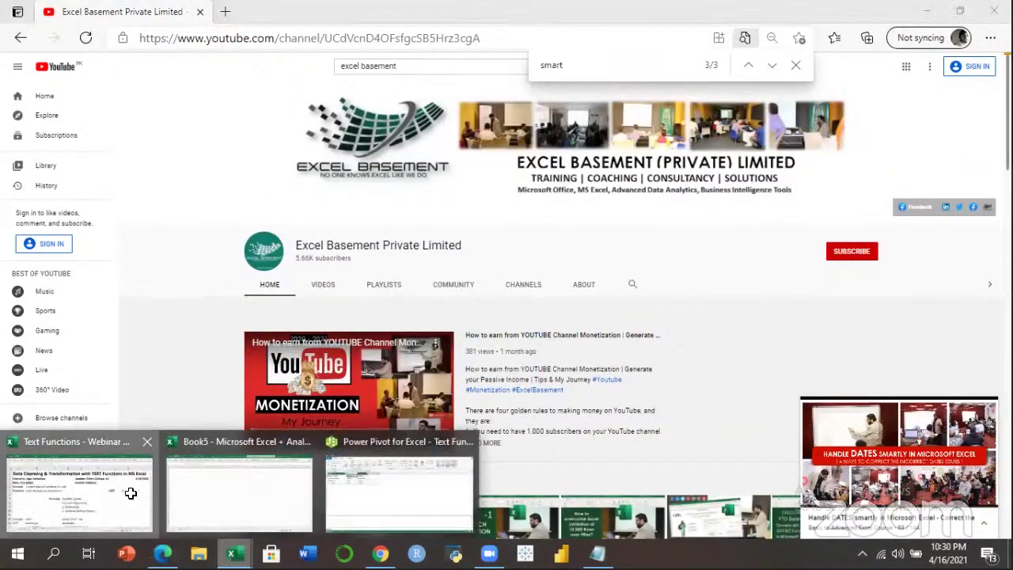
left_click(101, 491)
Walk through cells D9, D11, D10, D7, B5 and A4 explaining formula and function definitions.
left_click(392, 363)
left_click(419, 418)
left_click(417, 392)
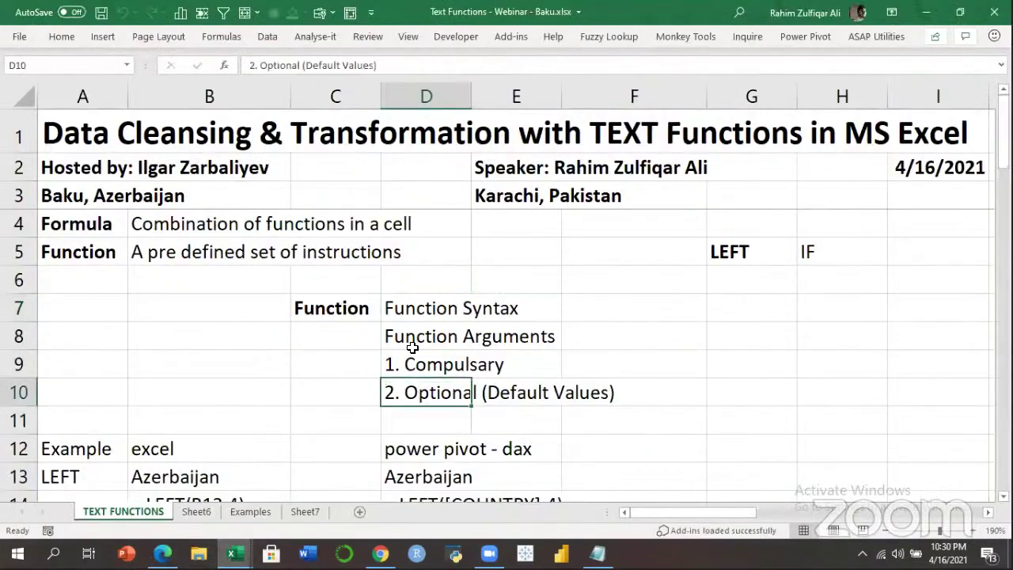
left_click(391, 308)
left_click(170, 246)
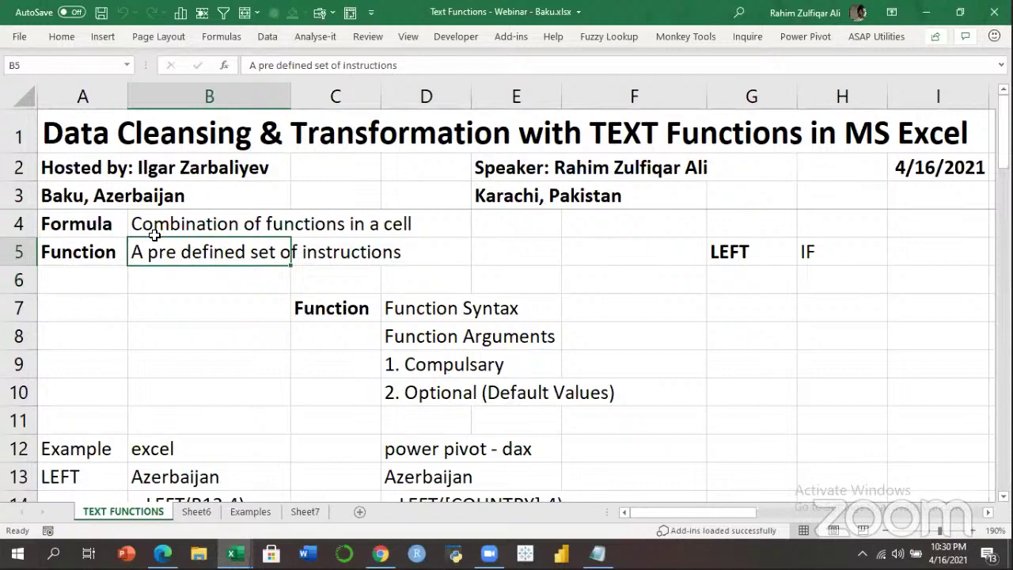
left_click(113, 225)
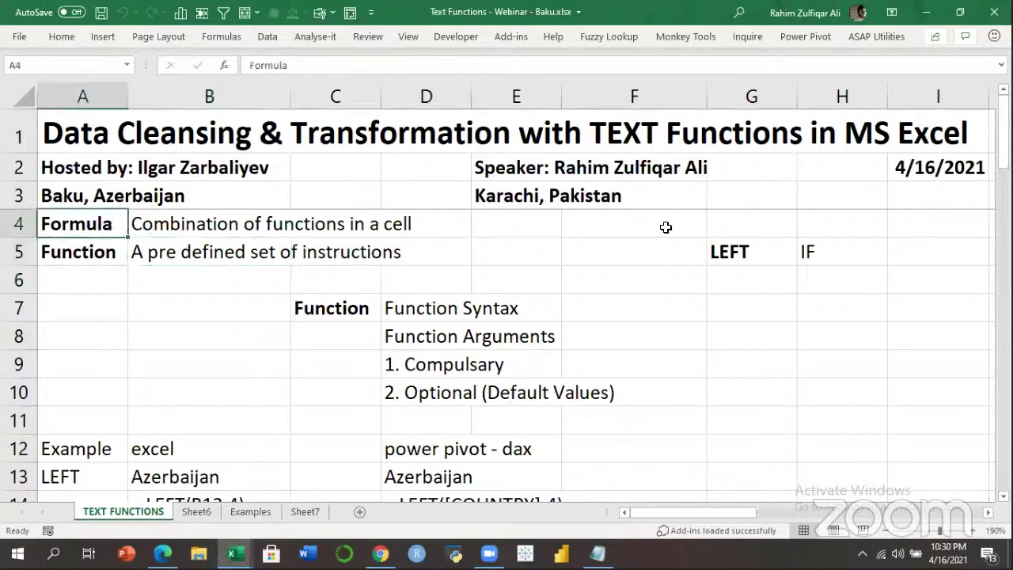